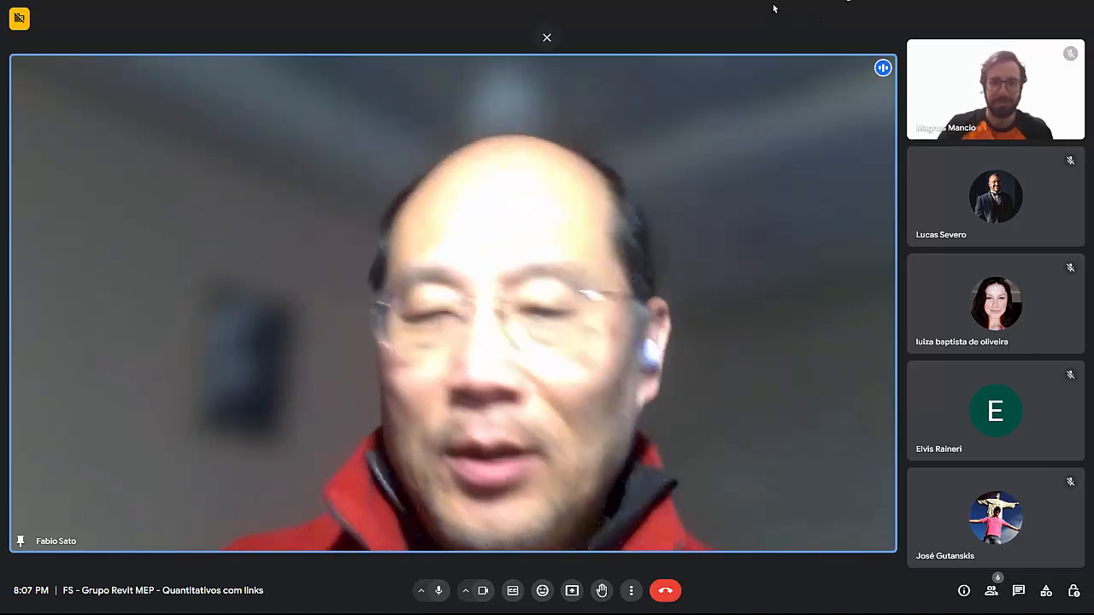
# Step: Switch from the video call to Revit and close the Implantantação model by closing its only open view
pyautogui.press('F11')
pyautogui.moveTo(783, 5); pyautogui.dragTo(0, 235)
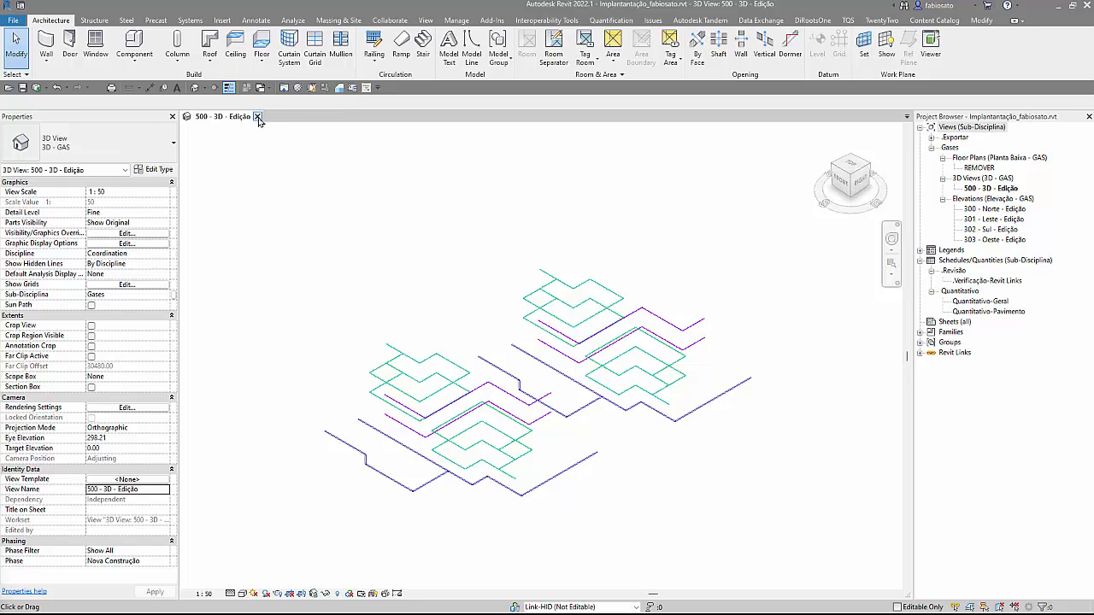
pyautogui.click(257, 117)
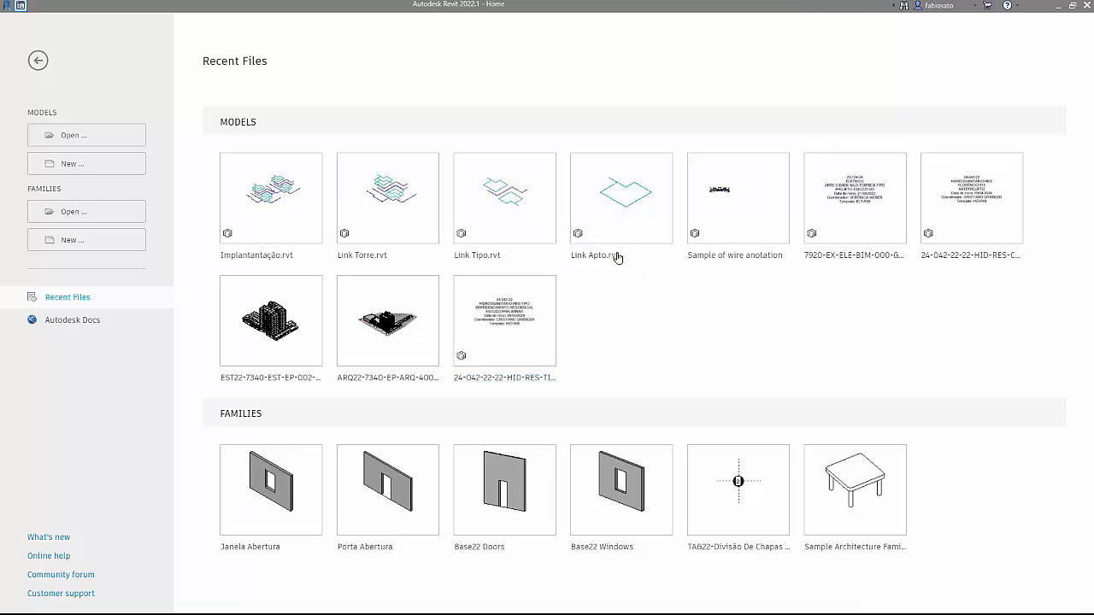
# Step: Open the recent model Link Apto.rvt as a new local copy of the central model
pyautogui.click(614, 255)
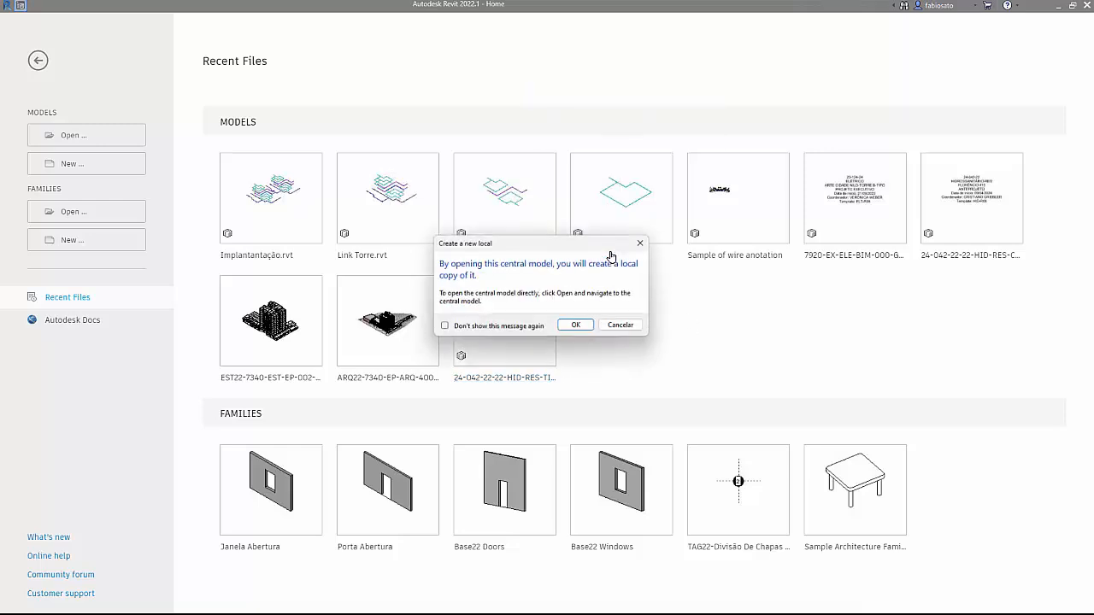
pyautogui.click(571, 328)
pyautogui.click(550, 294)
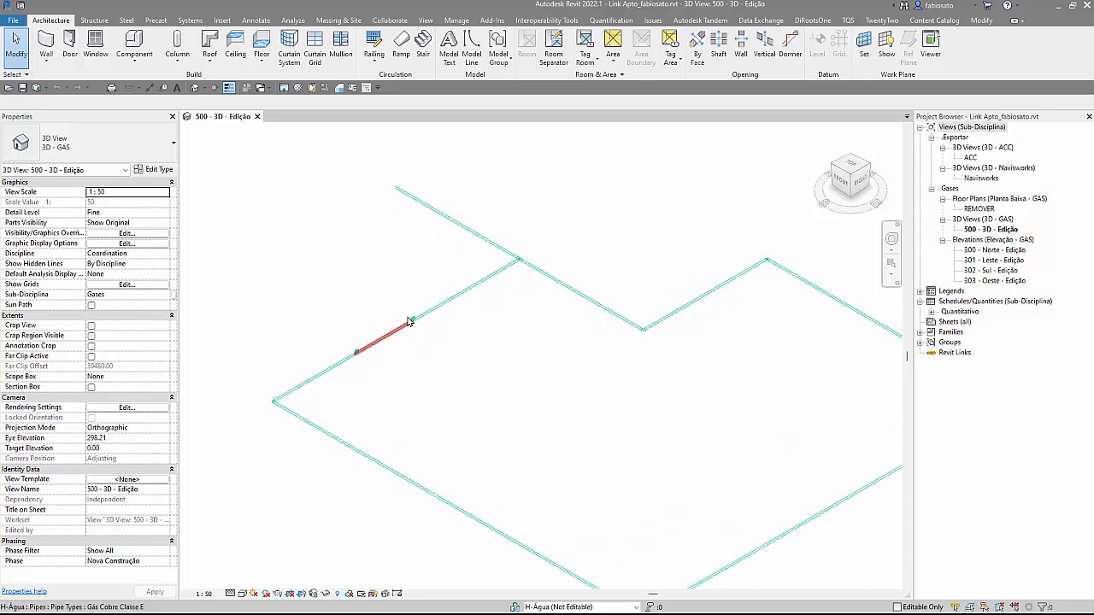
# Step: Open the Quantitativo-Geral schedule of the apartment model
pyautogui.scroll(4, 412, 320)
pyautogui.scroll(2, 413, 320)
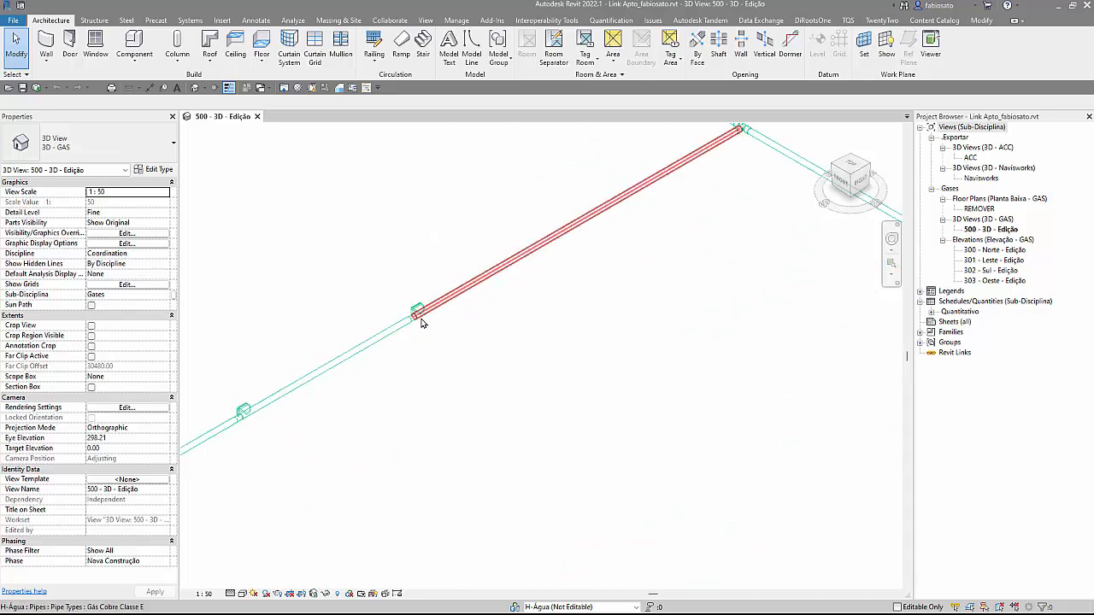
pyautogui.scroll(1, 405, 340)
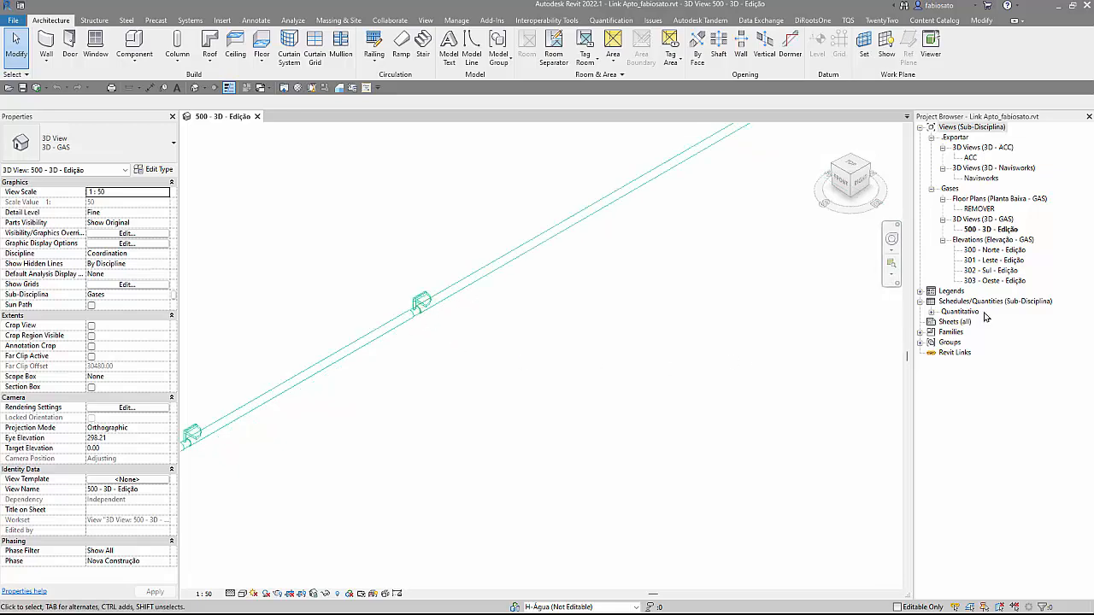
pyautogui.click(932, 311)
pyautogui.click(970, 323)
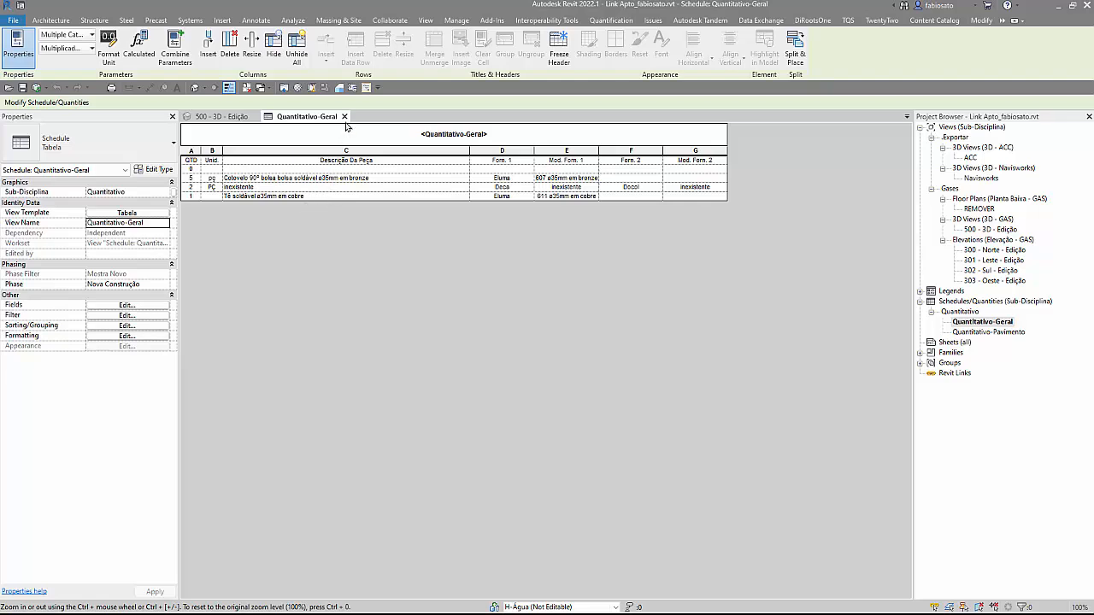
# Step: Fill in the blank Descrição Da Peça cell of the Quantitativo-Geral schedule with "Tubo de cobre ø35mm"
pyautogui.click(332, 169)
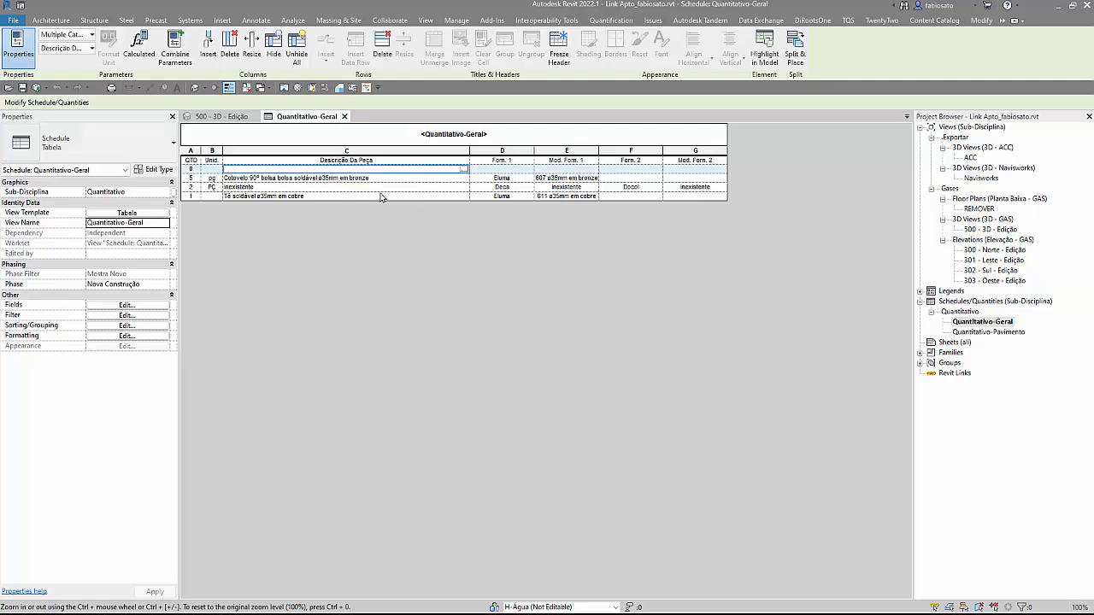
pyautogui.write('Tubo de cobre')
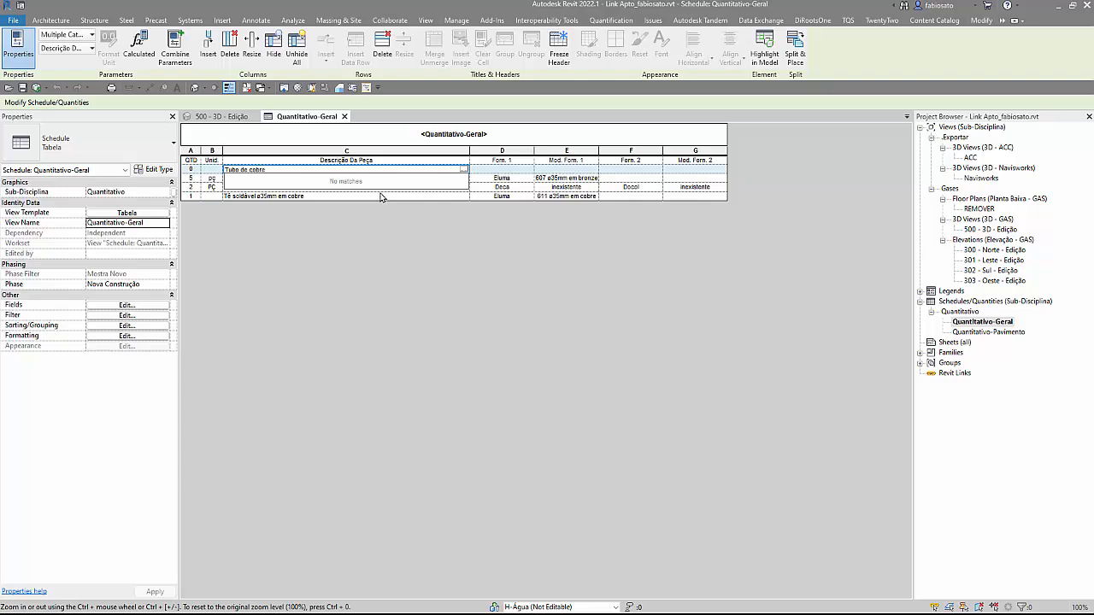
pyautogui.press('Return')
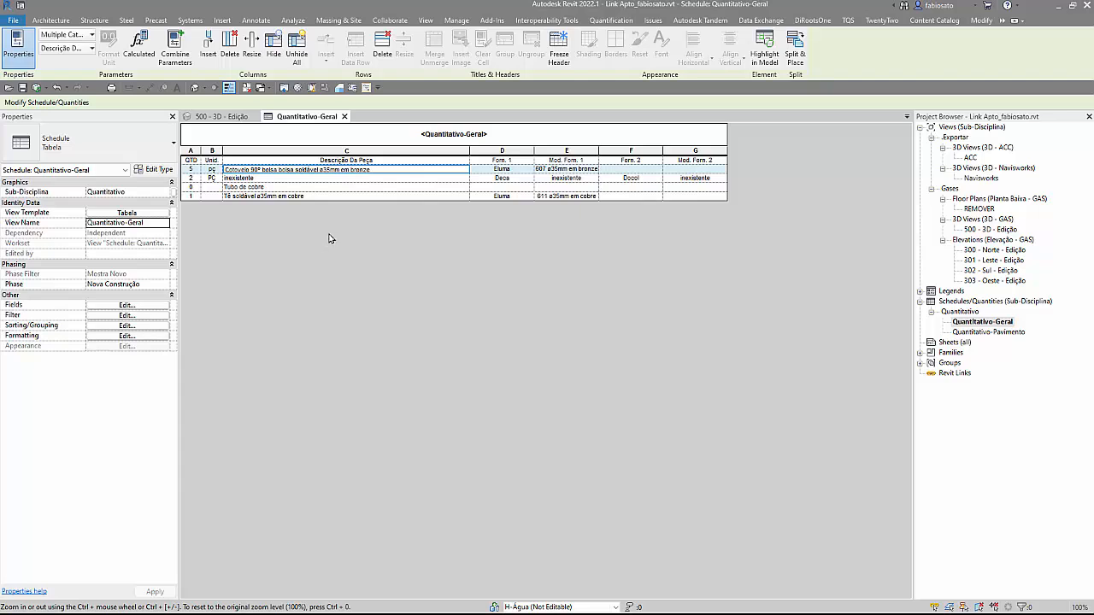
pyautogui.click(334, 187)
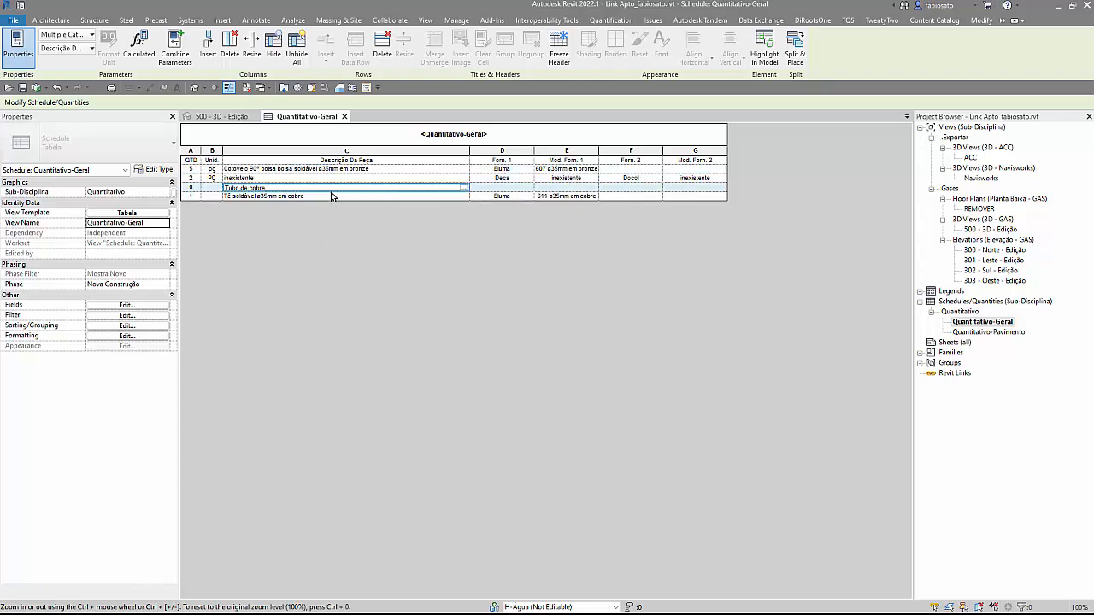
pyautogui.write('cobre')
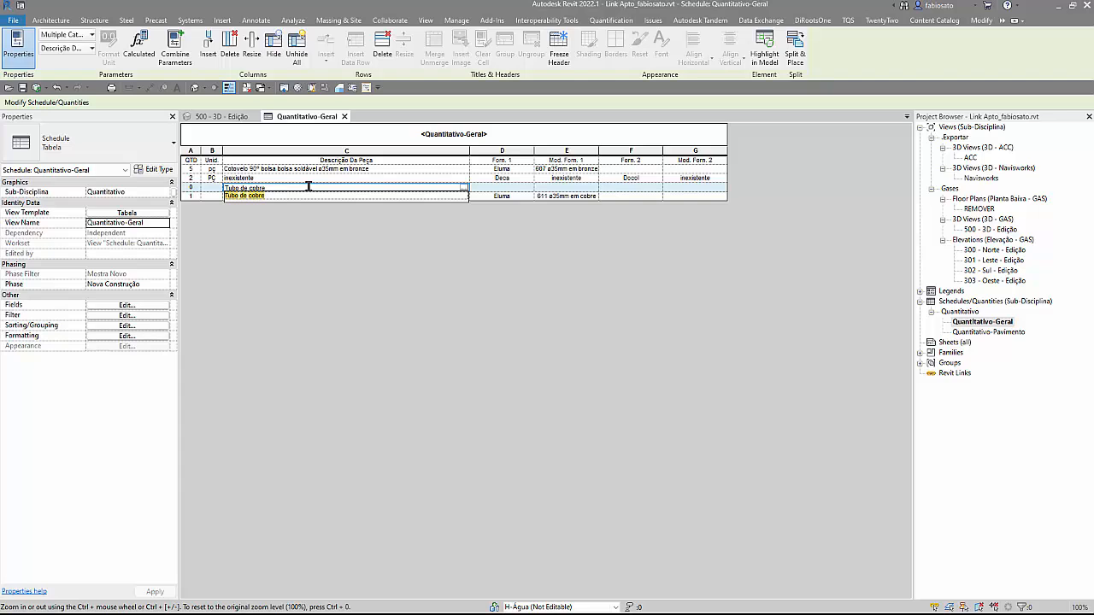
pyautogui.write(' ø3')
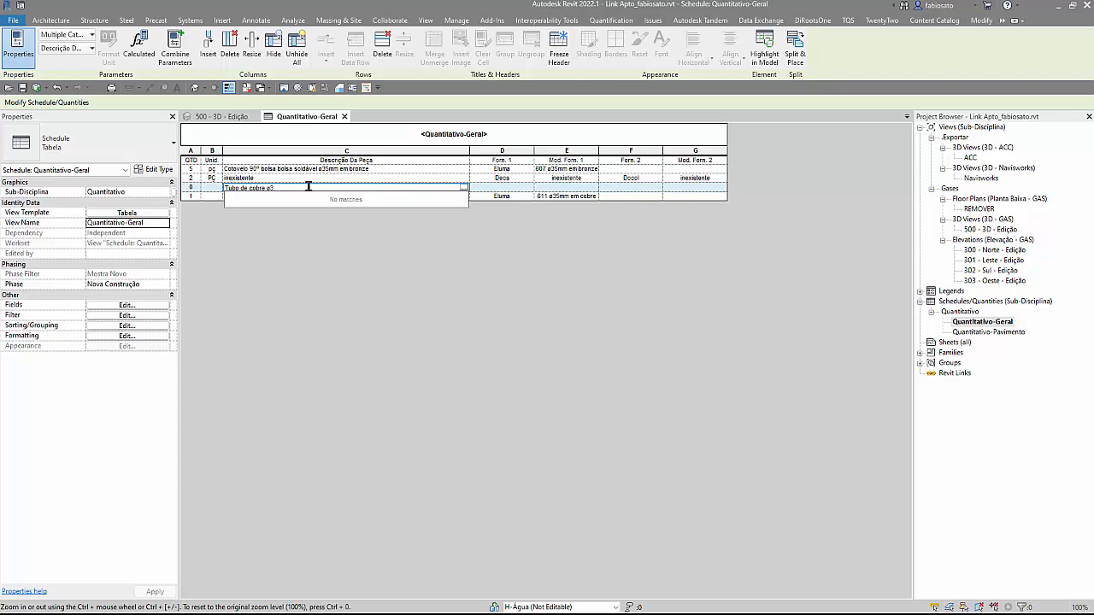
pyautogui.write('5mm')
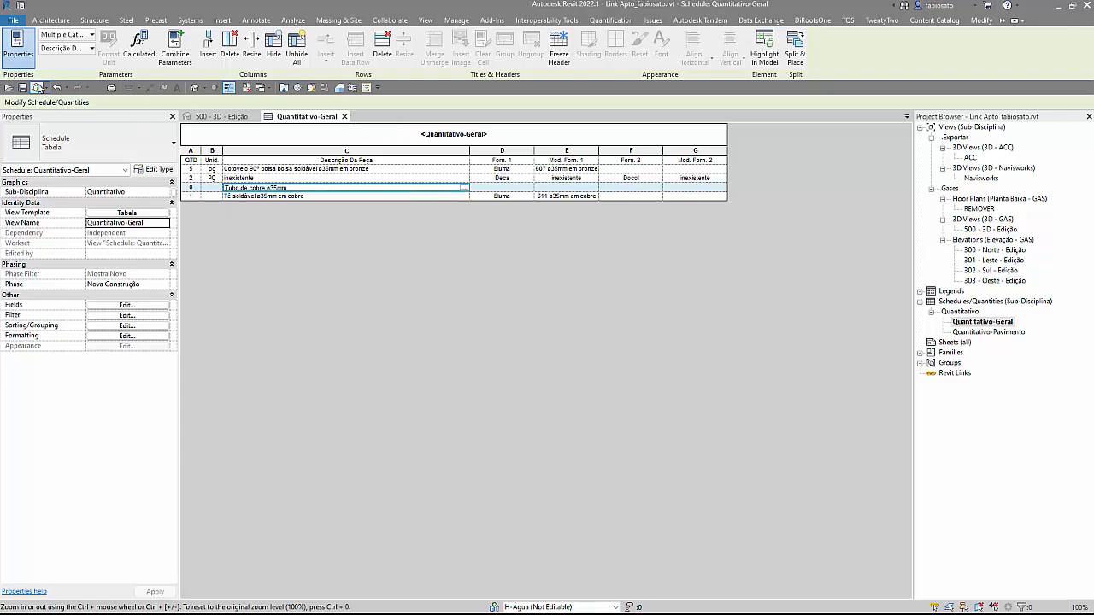
# Step: Synchronize the apartment model with central, keeping the default options, and close the Quantitativo-Geral schedule
pyautogui.click(36, 87)
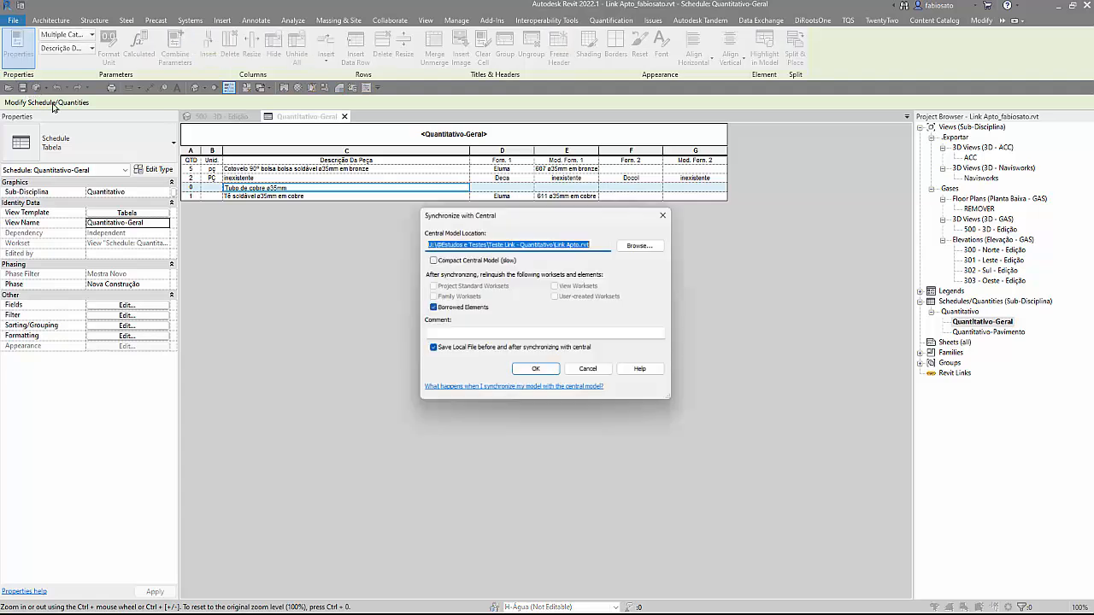
pyautogui.click(529, 379)
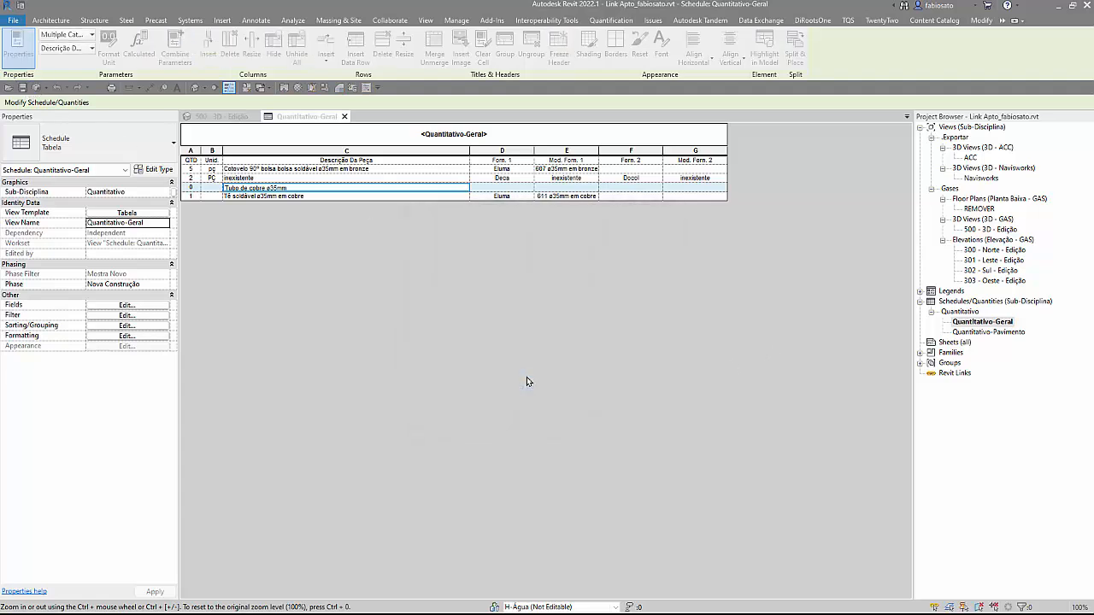
pyautogui.click(342, 117)
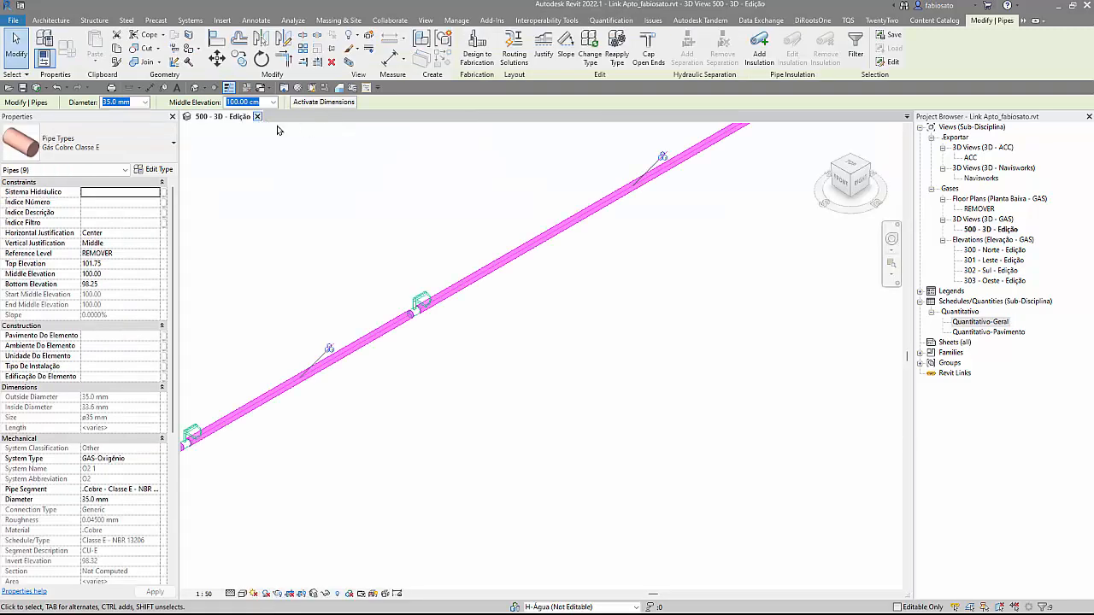
# Step: Reopen the Quantitativo-Geral schedule and unhide its Count field in the schedule formatting
pyautogui.doubleClick(988, 323)
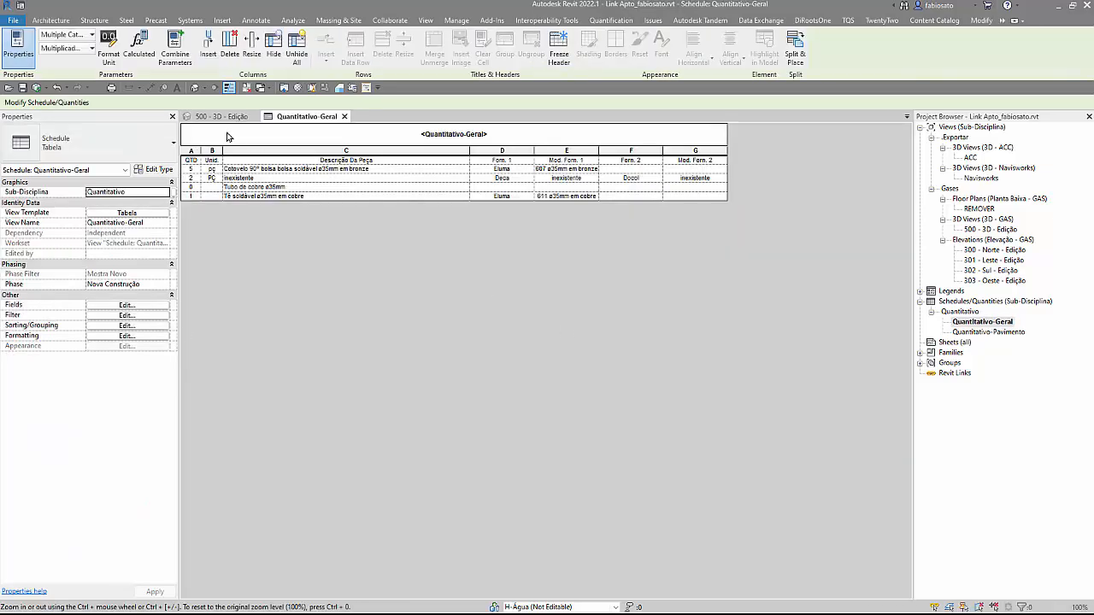
pyautogui.click(126, 305)
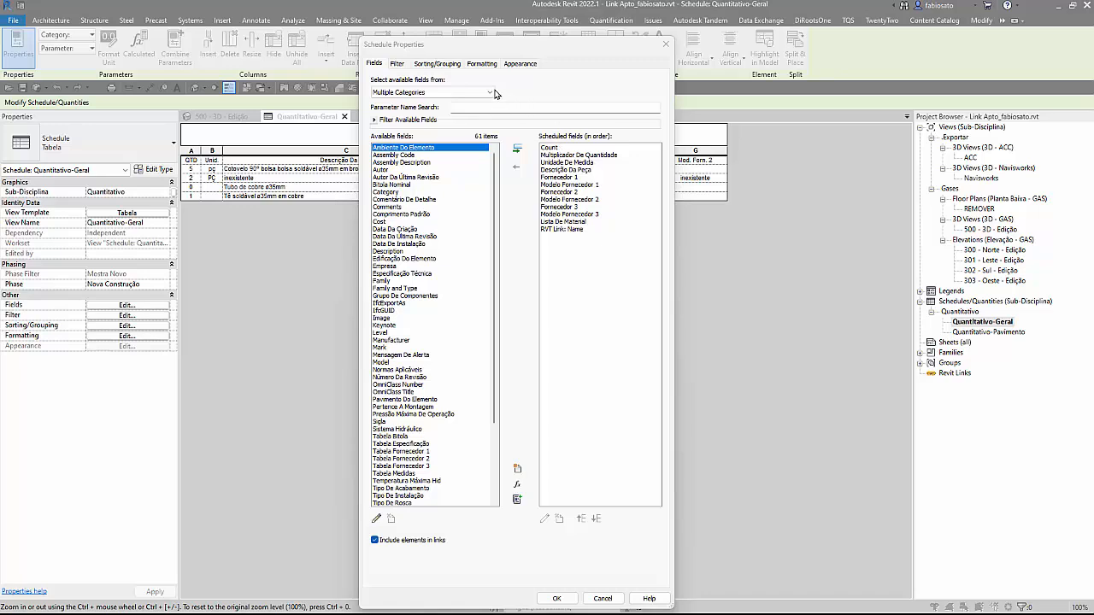
pyautogui.click(483, 65)
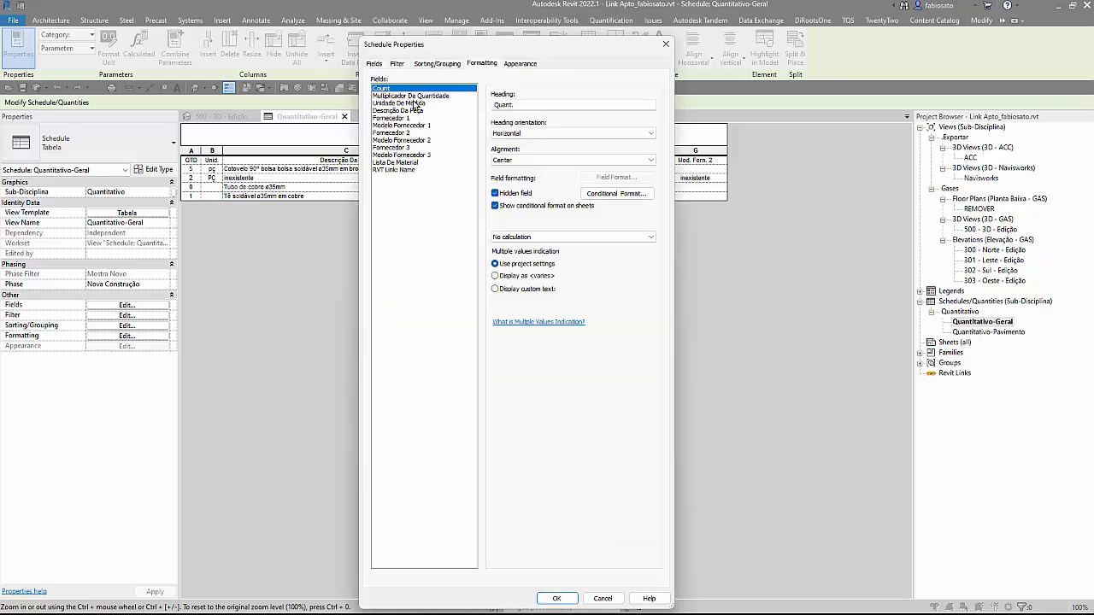
pyautogui.click(495, 193)
pyautogui.click(556, 598)
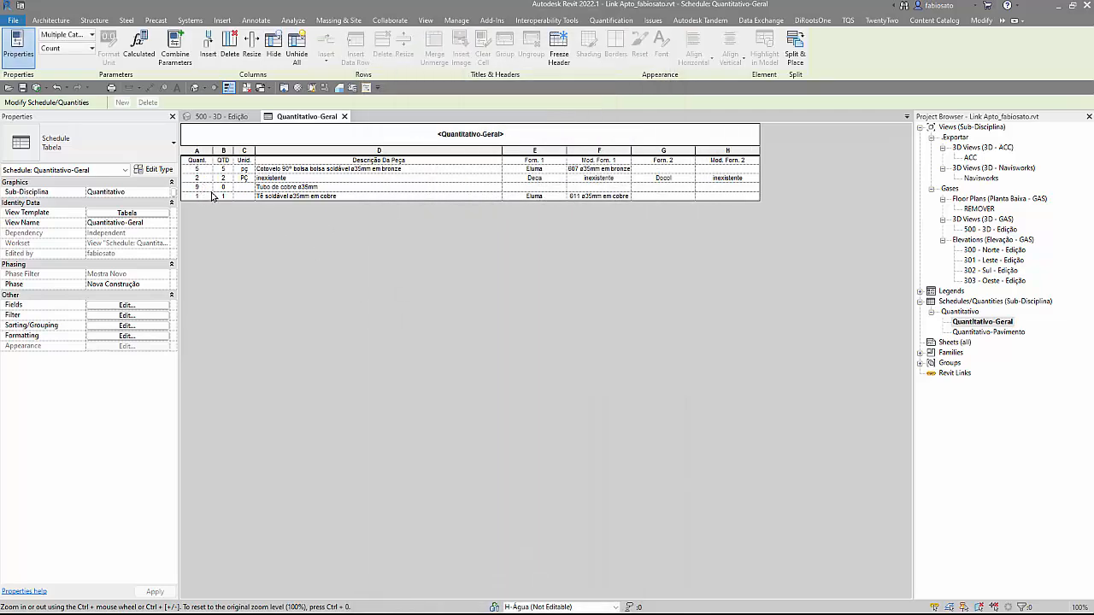
# Step: Close the schedule and the apartment model, synchronizing the changes with central
pyautogui.click(345, 116)
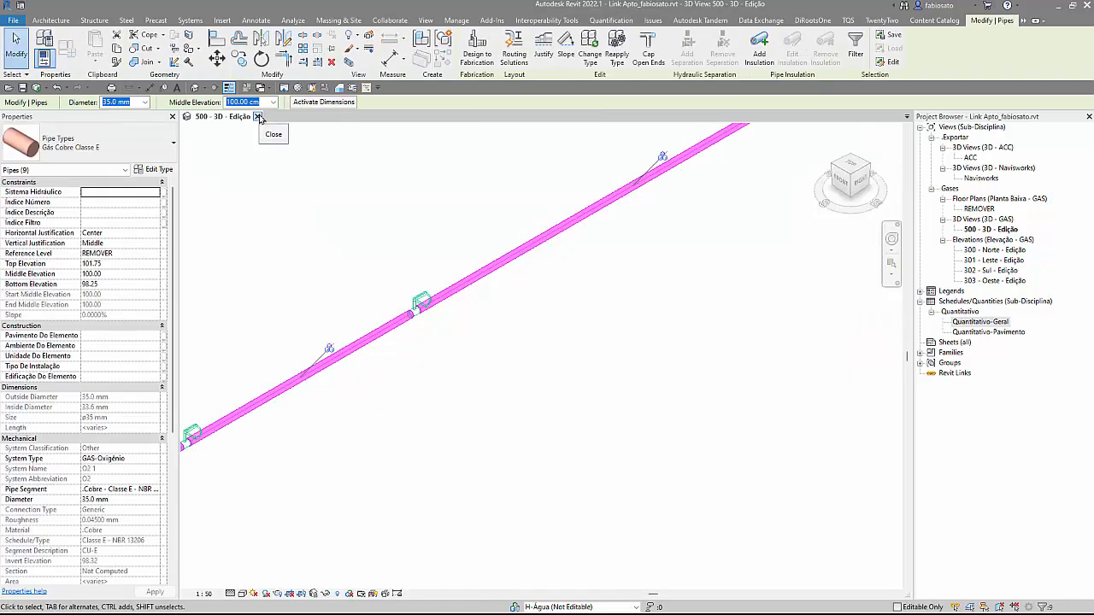
pyautogui.click(257, 116)
pyautogui.click(479, 268)
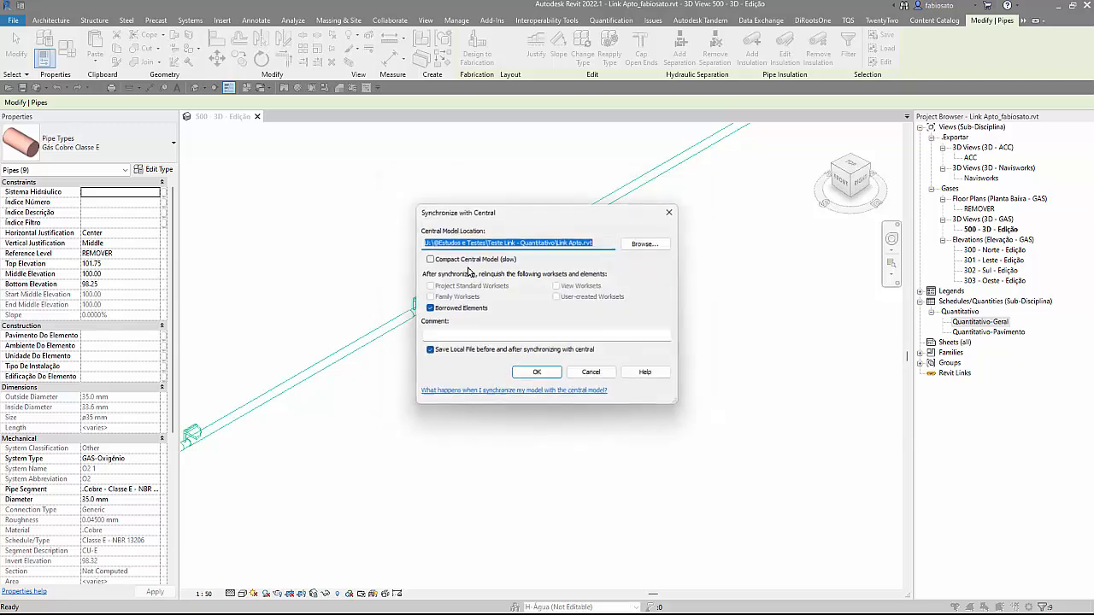
pyautogui.click(531, 371)
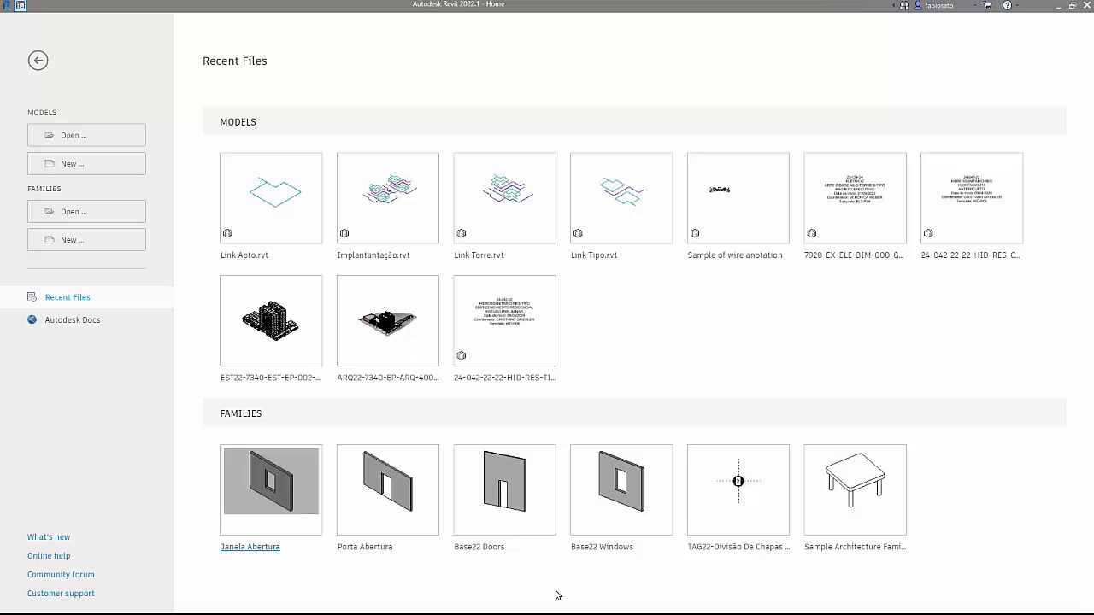
# Step: Open the recent model Link Tipo.rvt as a new local copy, overwriting the existing copy
pyautogui.click(588, 259)
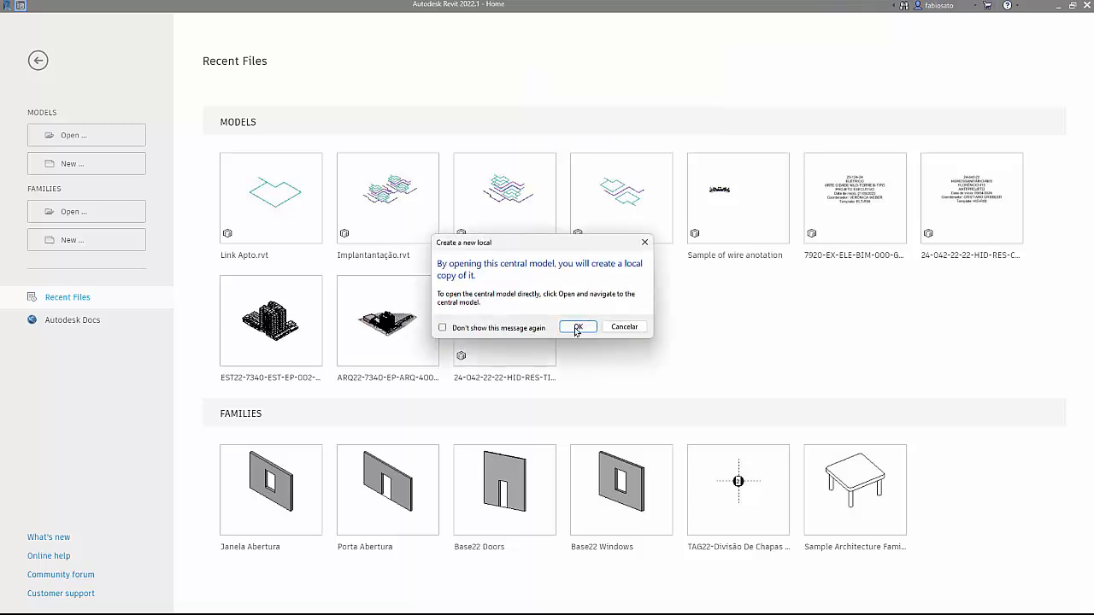
pyautogui.click(580, 332)
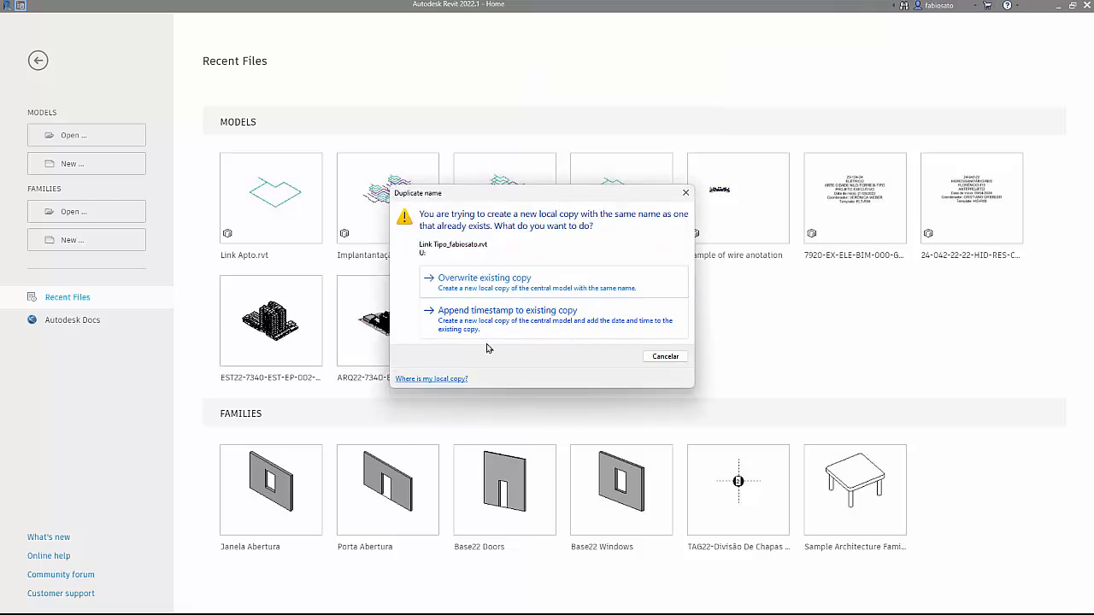
pyautogui.click(498, 281)
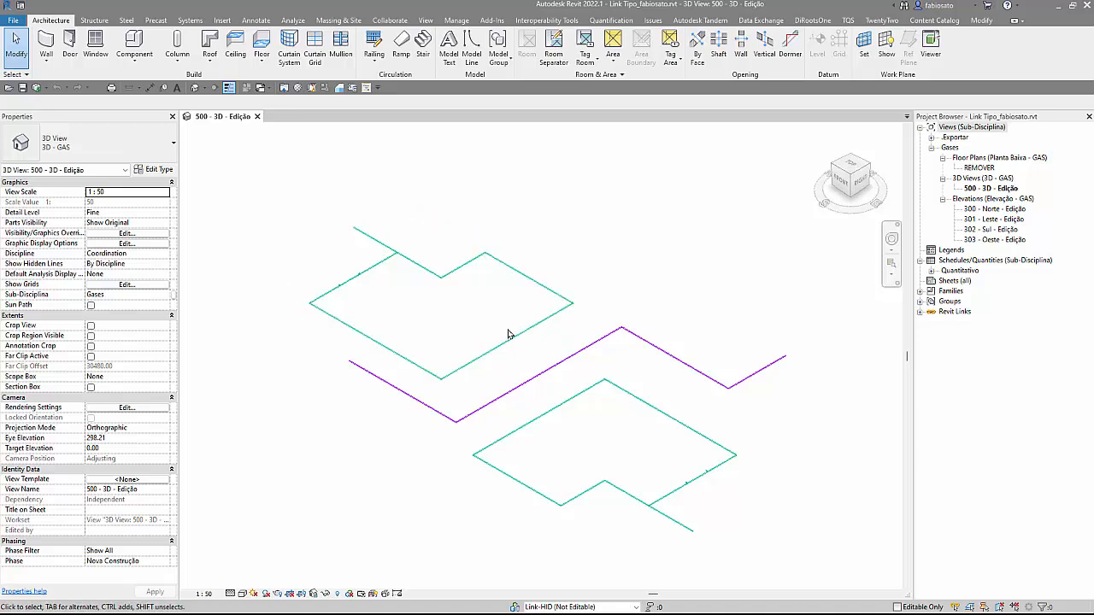
# Step: Examine the two linked Link Apto.rvt instances and the model's own connected pipe run by selecting them, and clear the selection
pyautogui.click(471, 373)
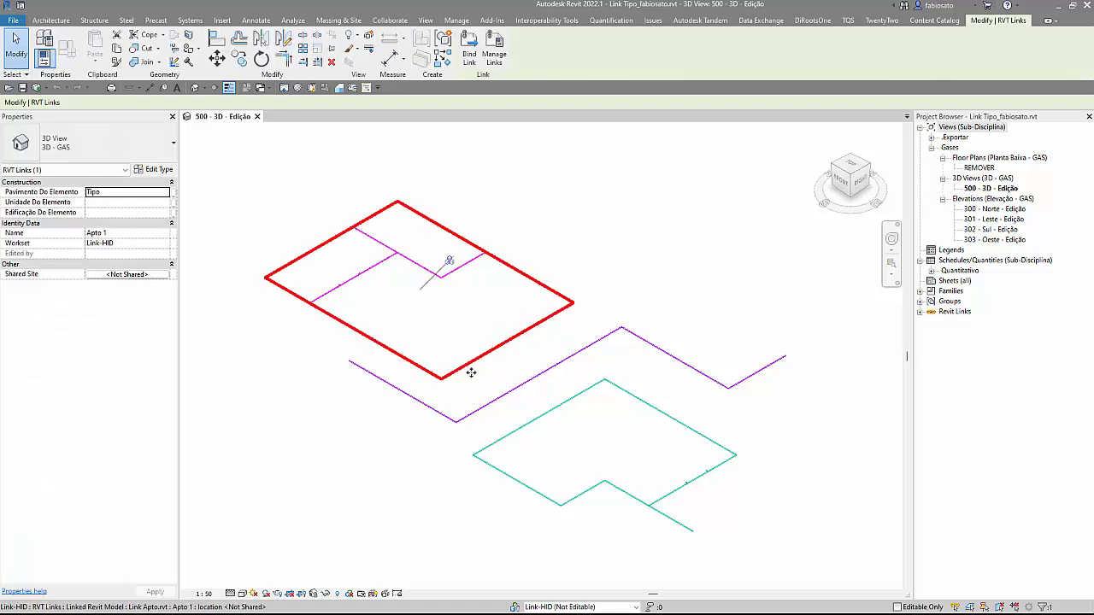
pyautogui.keyDown('ctrl'); pyautogui.click(488, 447); pyautogui.keyUp('ctrl')
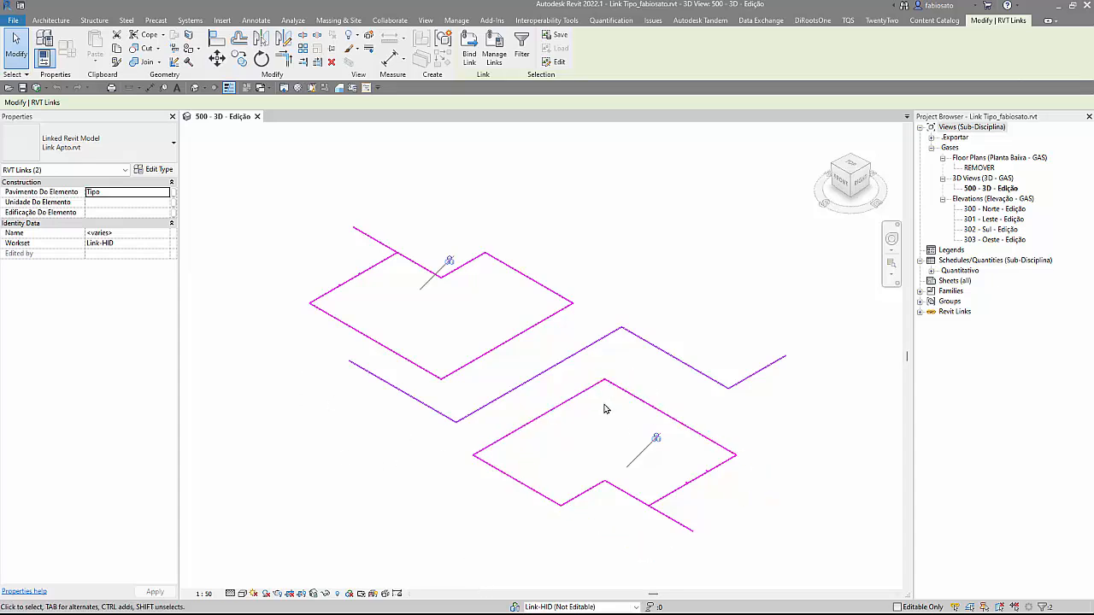
pyautogui.press('Tab')
pyautogui.click(423, 411)
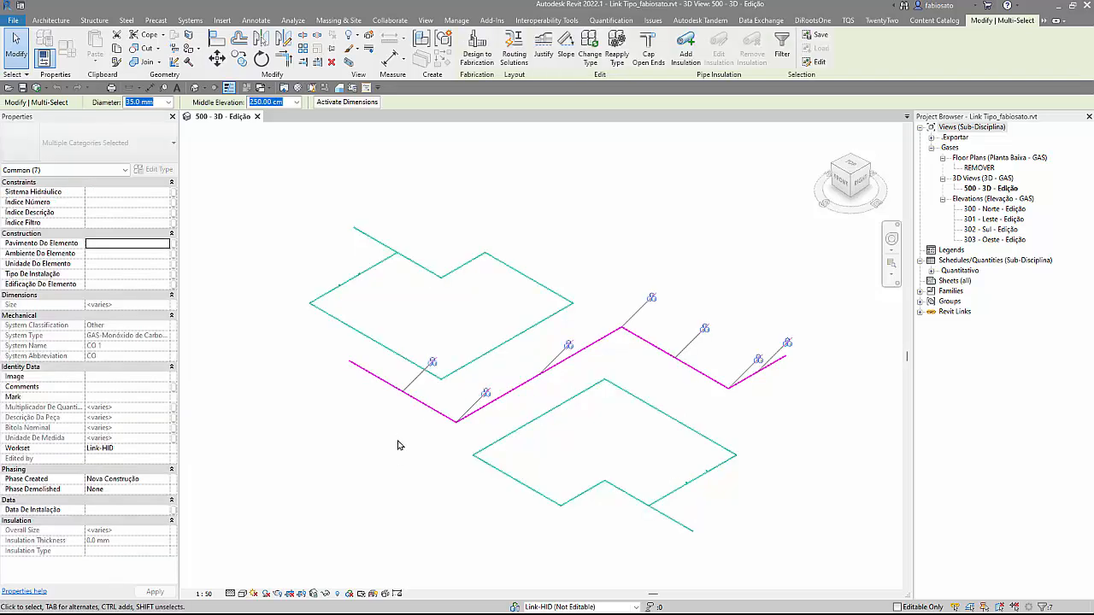
pyautogui.click(401, 446)
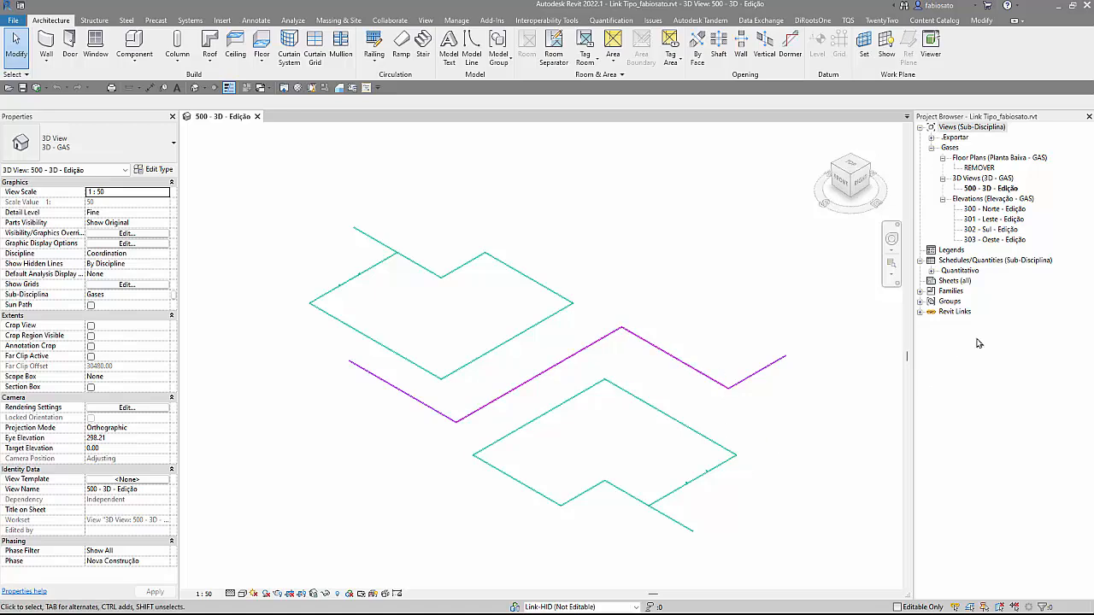
# Step: Open the Quantitativo-Geral schedule, select the row with the blank description, and check its elements in the 500 - 3D - Edição view
pyautogui.click(932, 270)
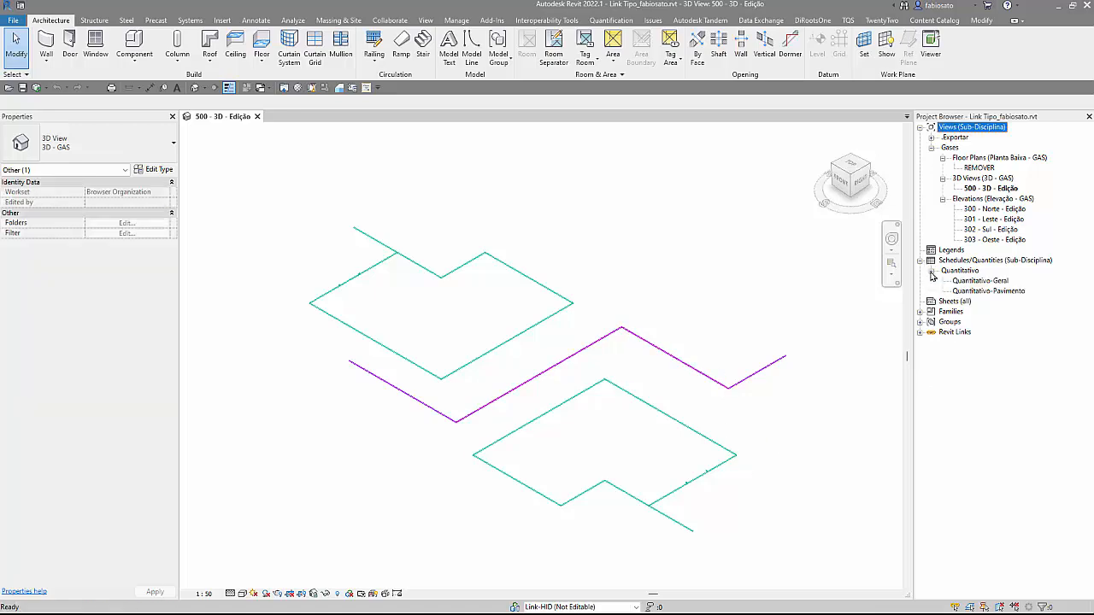
pyautogui.click(980, 283)
pyautogui.doubleClick(980, 283)
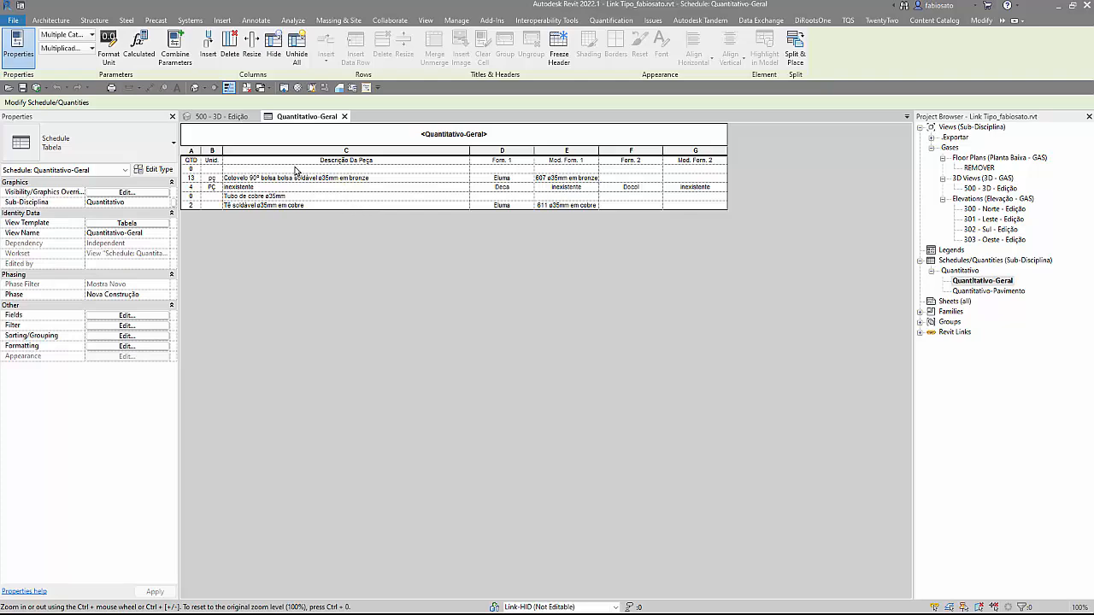
pyautogui.click(229, 169)
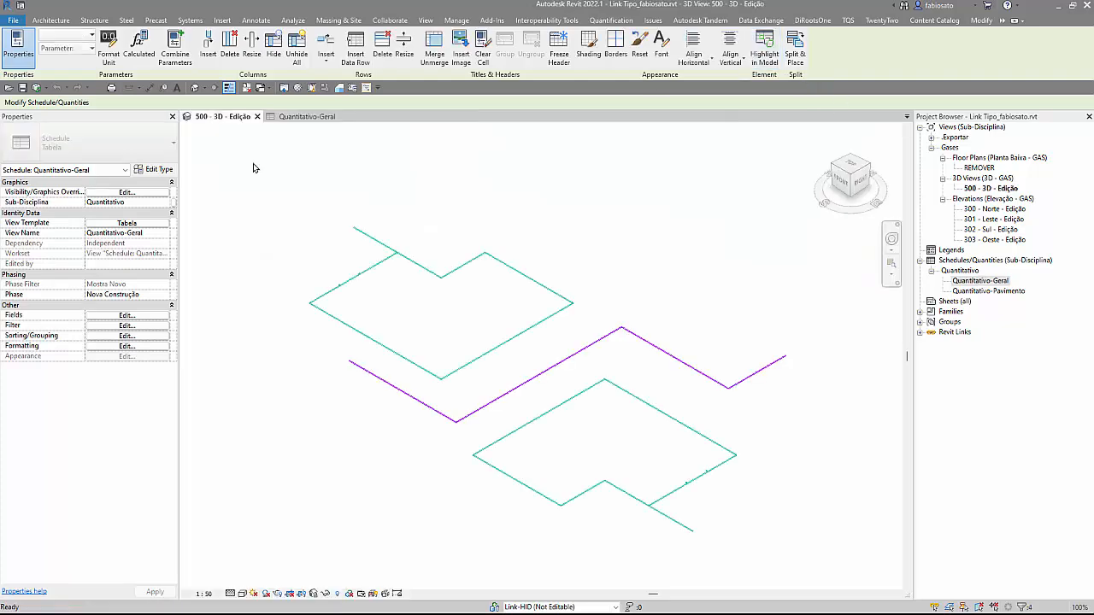
pyautogui.click(210, 117)
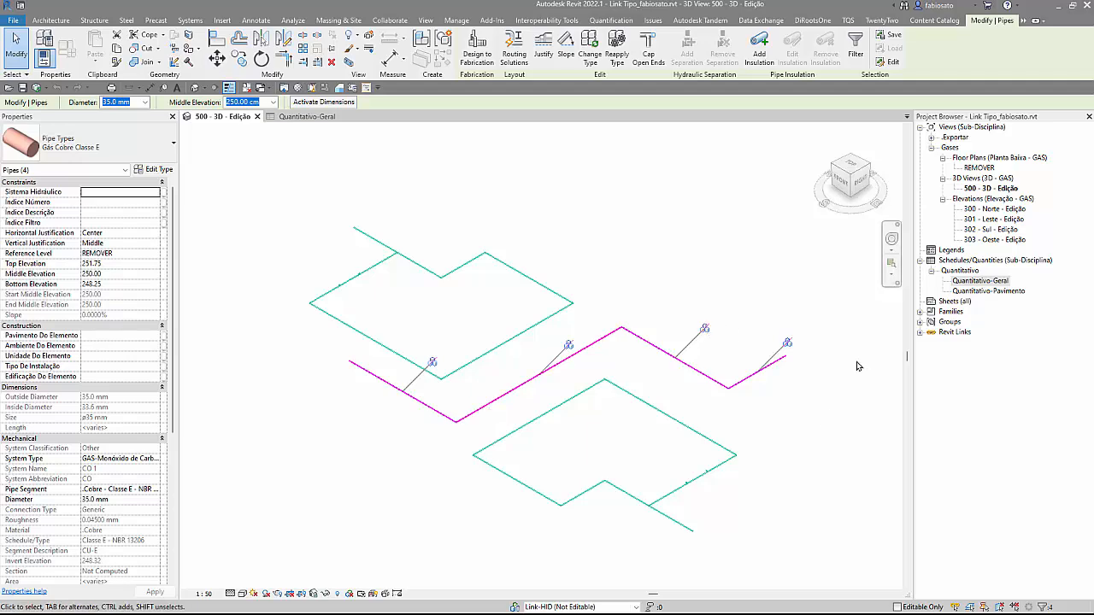
# Step: In the Quantitativo-Geral schedule, set the blank row's part description to "Tubo de cobre ø35mm"
pyautogui.click(318, 120)
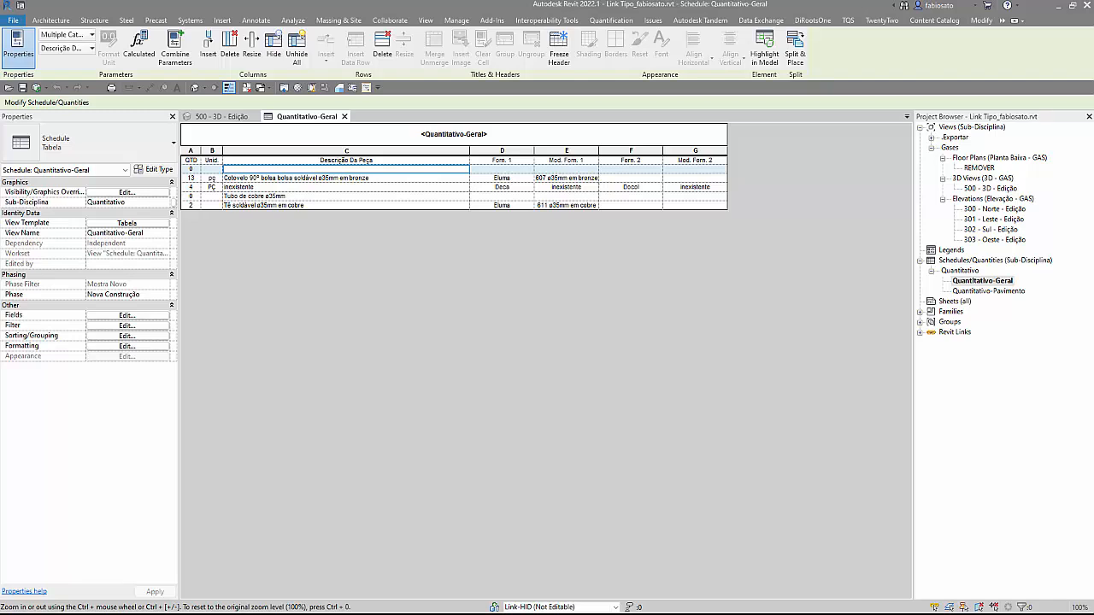
pyautogui.click(297, 198)
pyautogui.click(269, 170)
pyautogui.write('Tubo de cobre ø35mm')
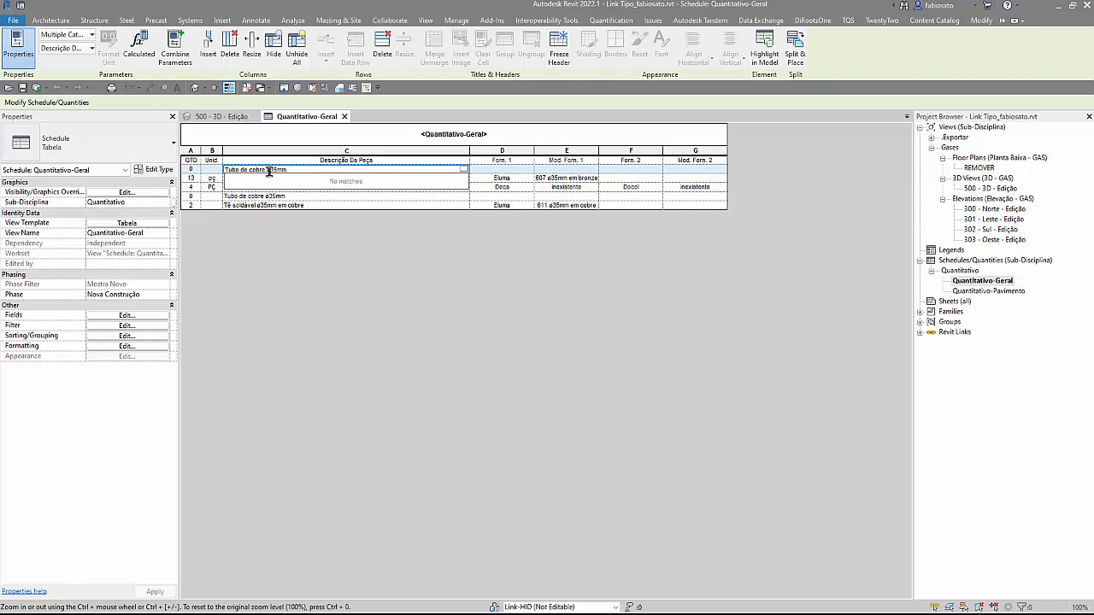
pyautogui.press('Return')
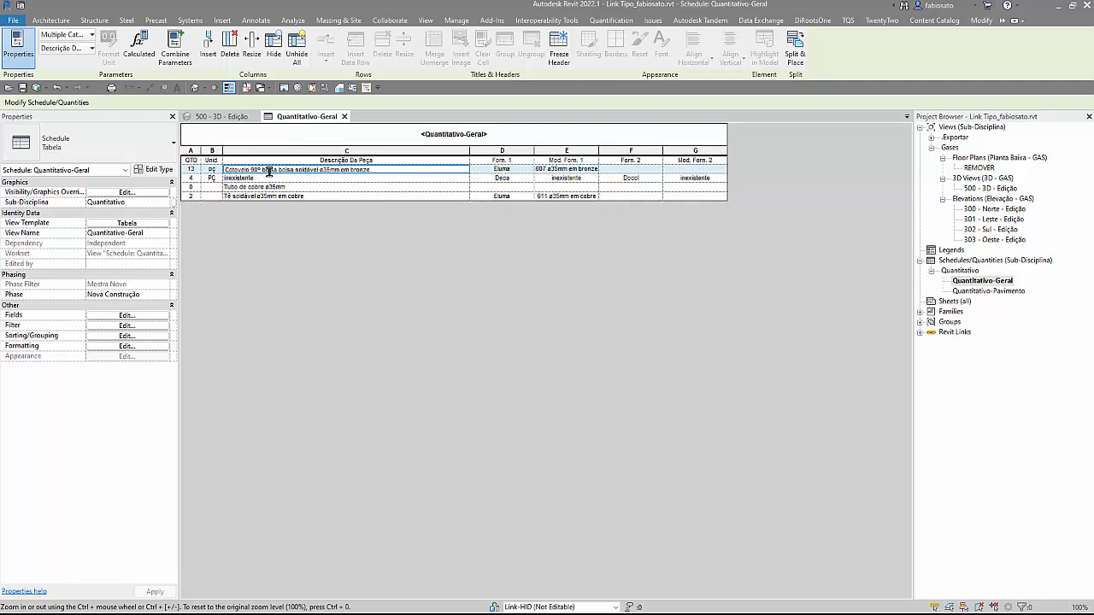
# Step: Open the Quantitativo-Pavimento schedule's field settings and list the fields available from RVT Links
pyautogui.click(1009, 292)
pyautogui.doubleClick(1007, 291)
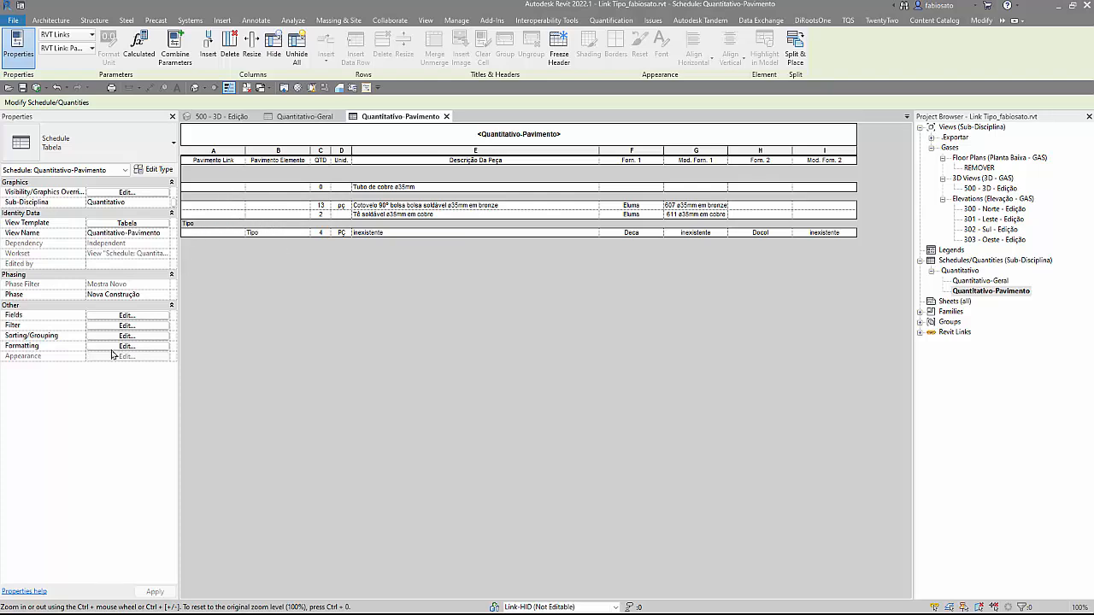
pyautogui.click(125, 316)
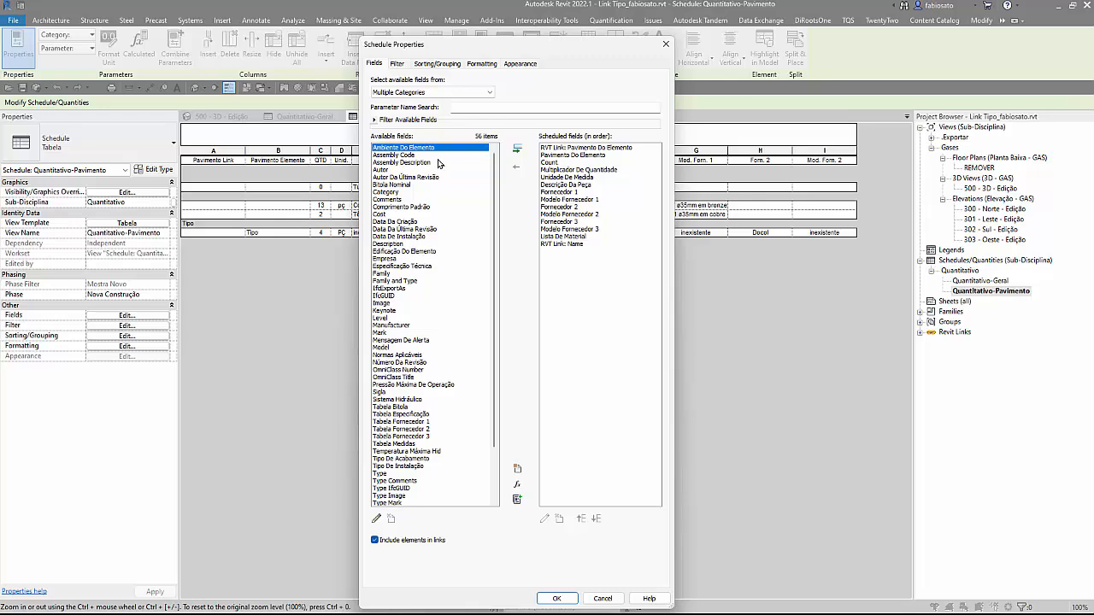
pyautogui.moveTo(508, 44); pyautogui.dragTo(457, 19)
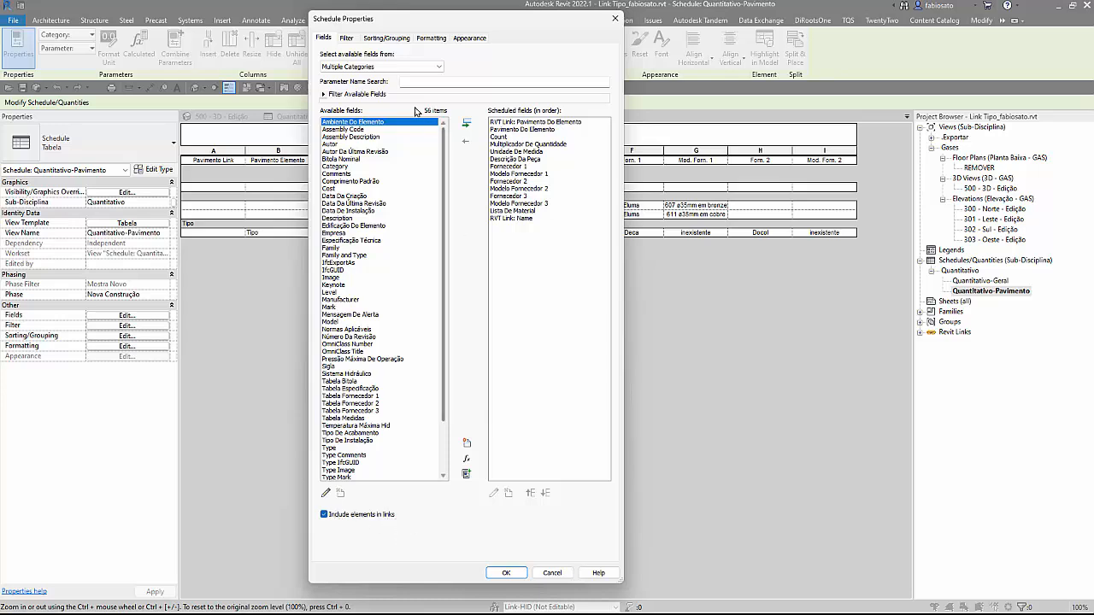
pyautogui.click(408, 68)
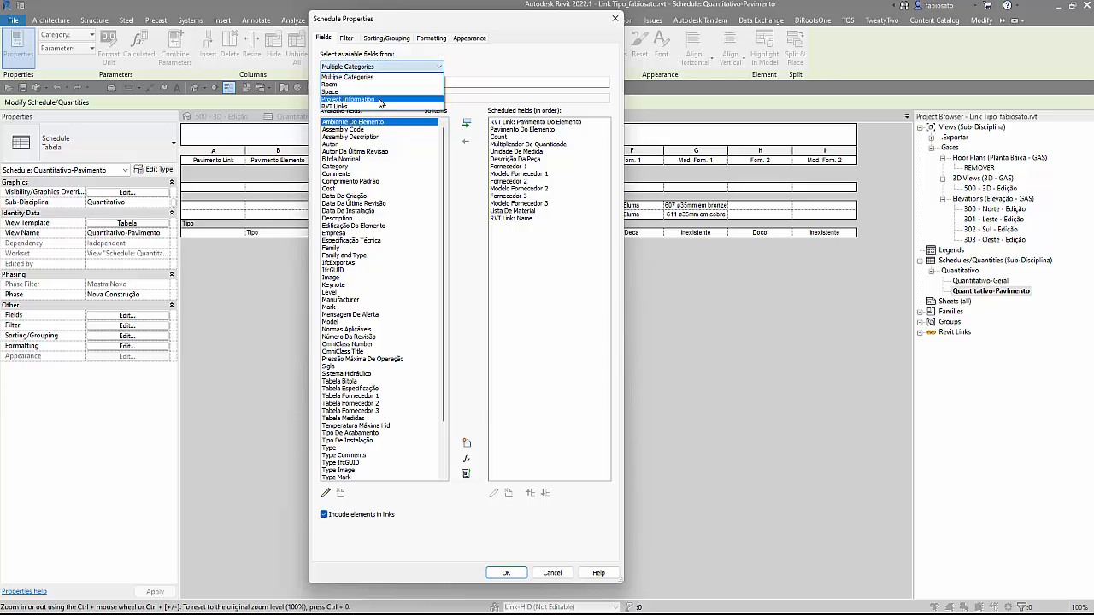
pyautogui.click(362, 107)
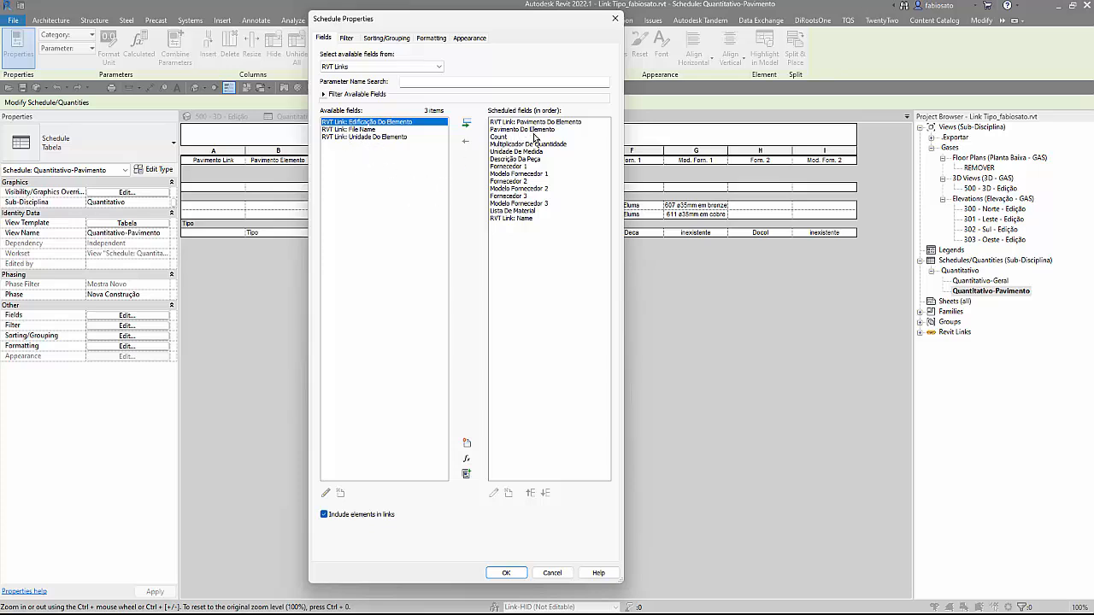
# Step: Check the scheduled and available RVT Link fields and the filter rules, and close the settings without changing them
pyautogui.click(525, 220)
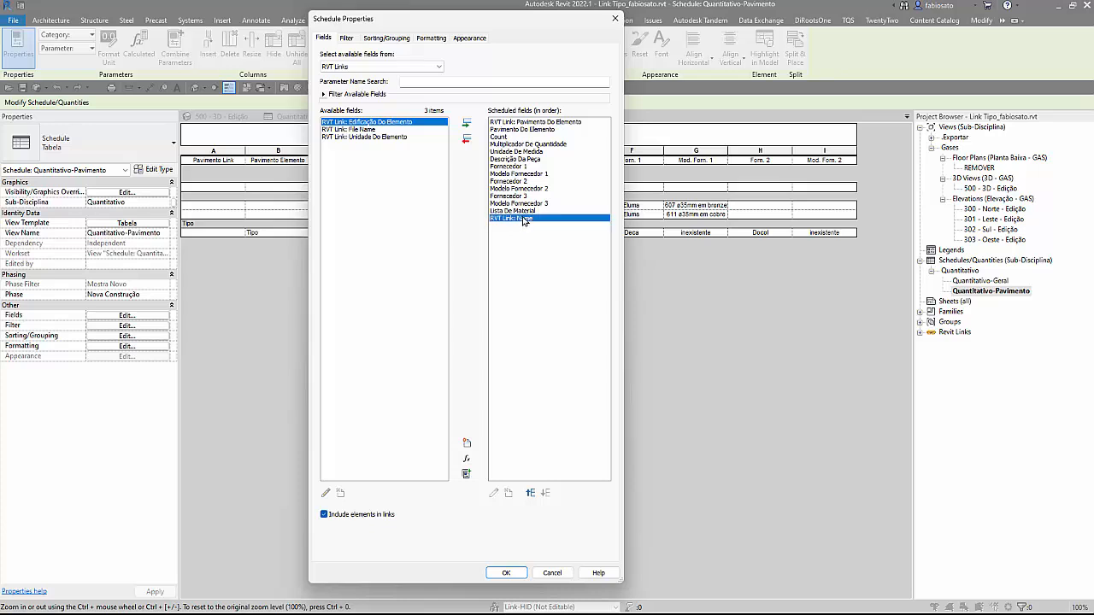
pyautogui.click(538, 123)
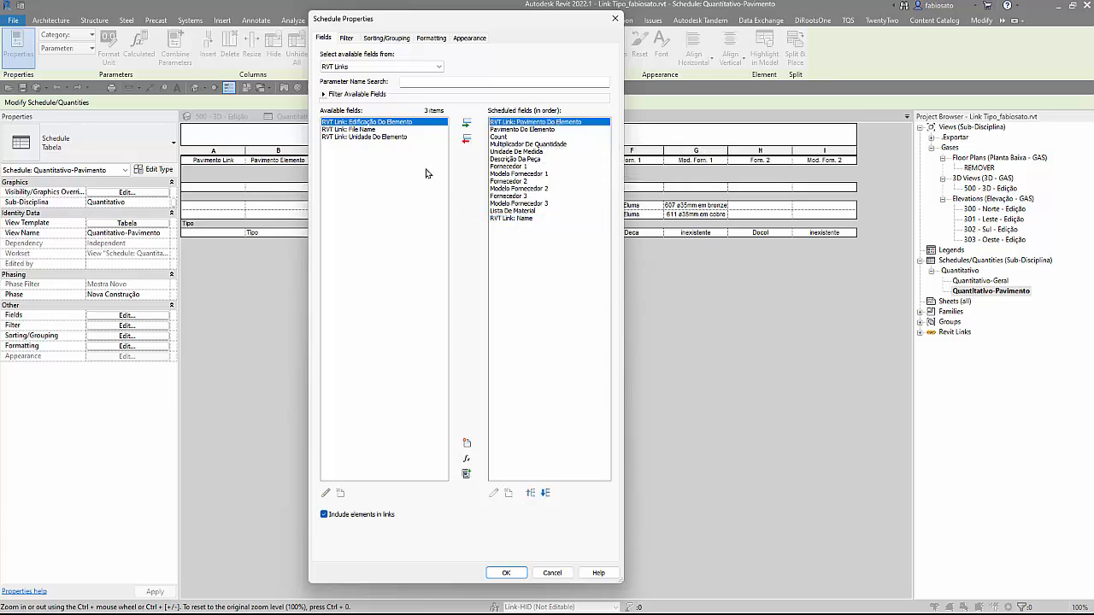
pyautogui.click(359, 130)
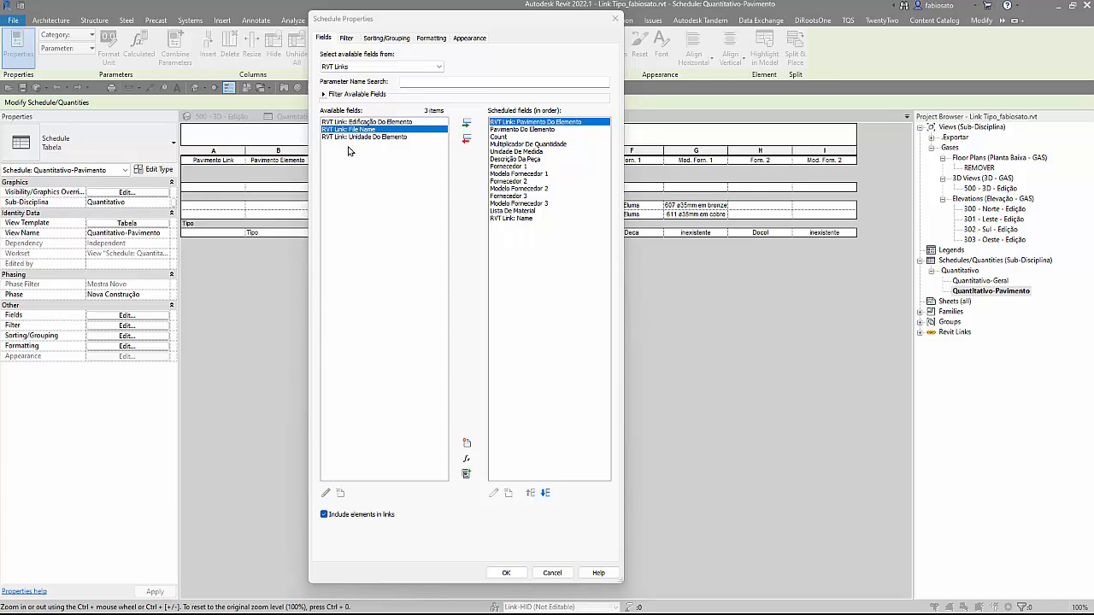
pyautogui.click(346, 39)
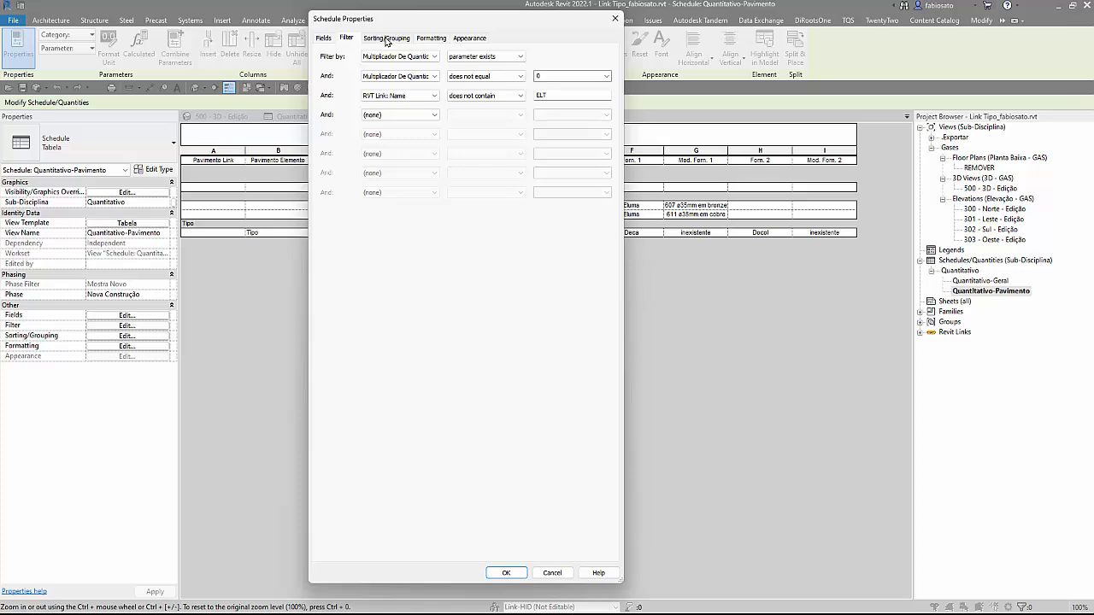
pyautogui.click(615, 18)
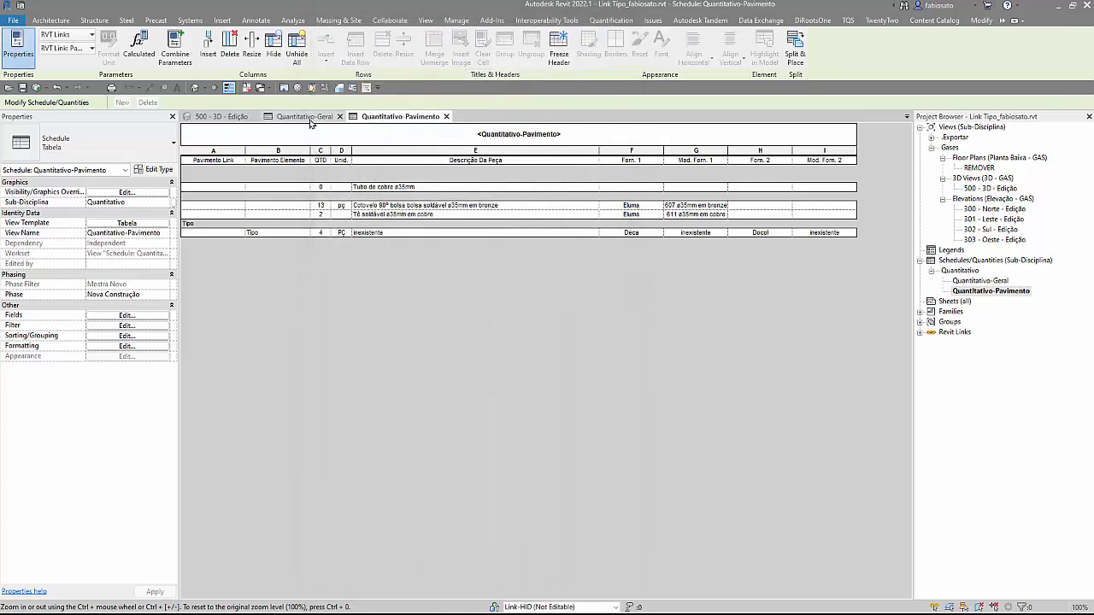
# Step: Check the Name and Pavimento Do Elemento properties of both Link Apto.rvt instances in the 500 - 3D - Edição view
pyautogui.click(229, 116)
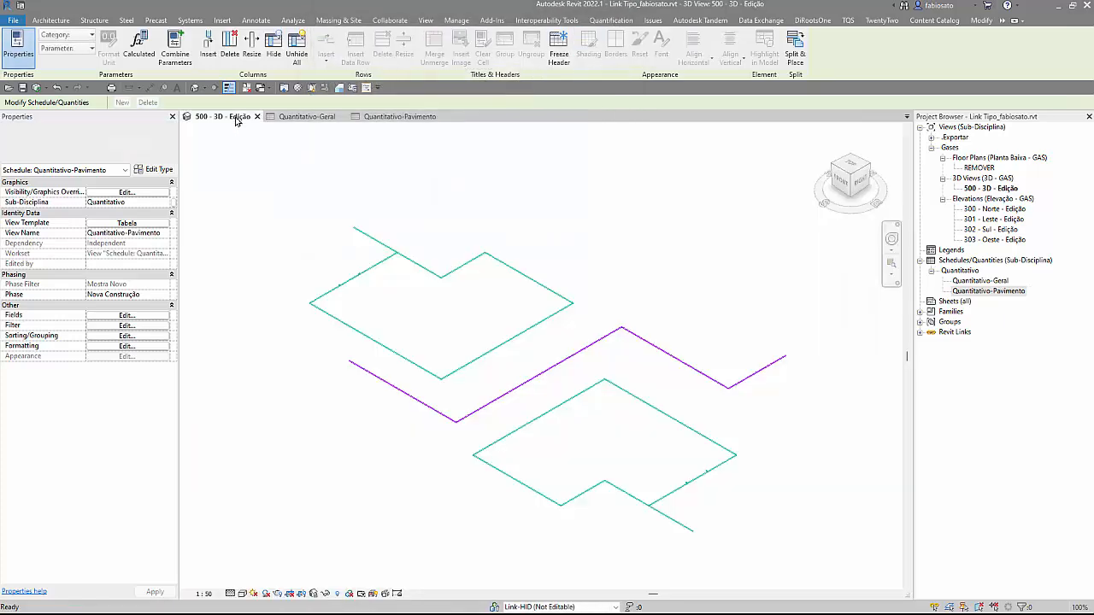
pyautogui.click(380, 272)
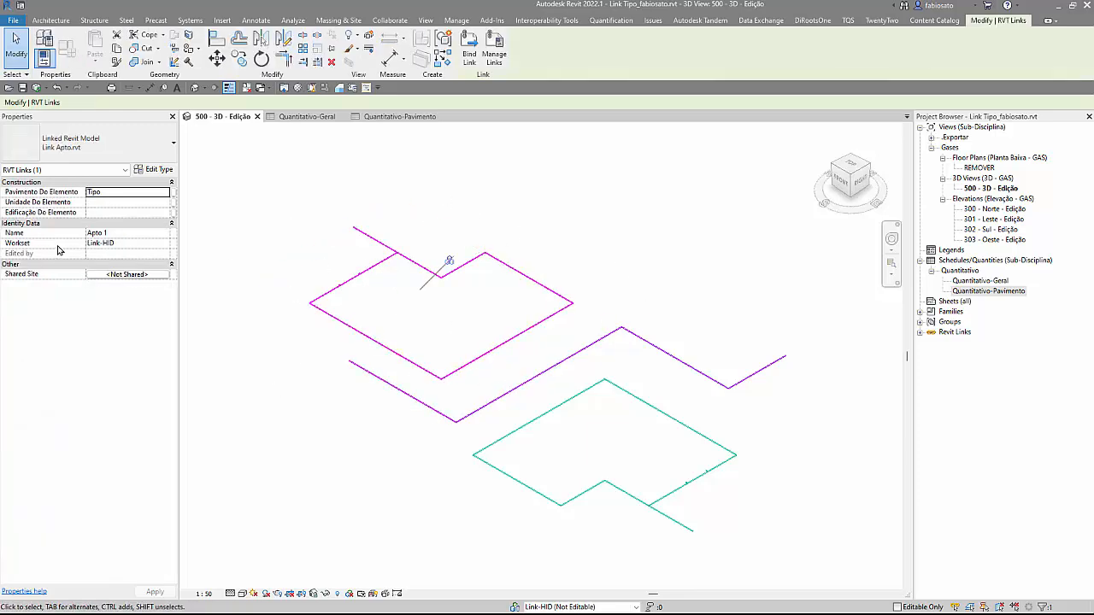
pyautogui.click(114, 234)
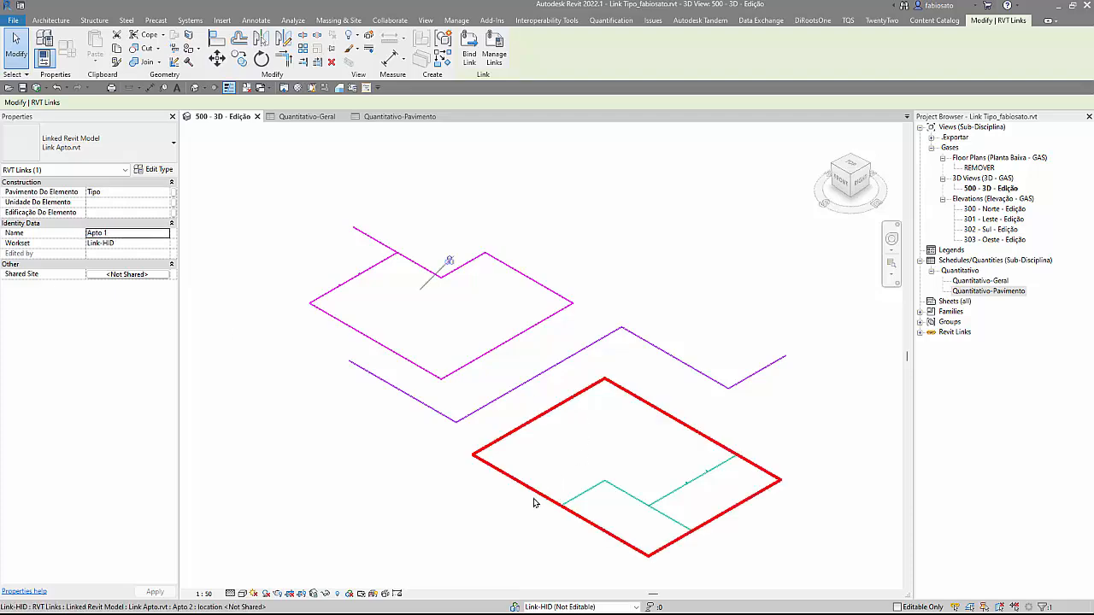
pyautogui.press('Escape')
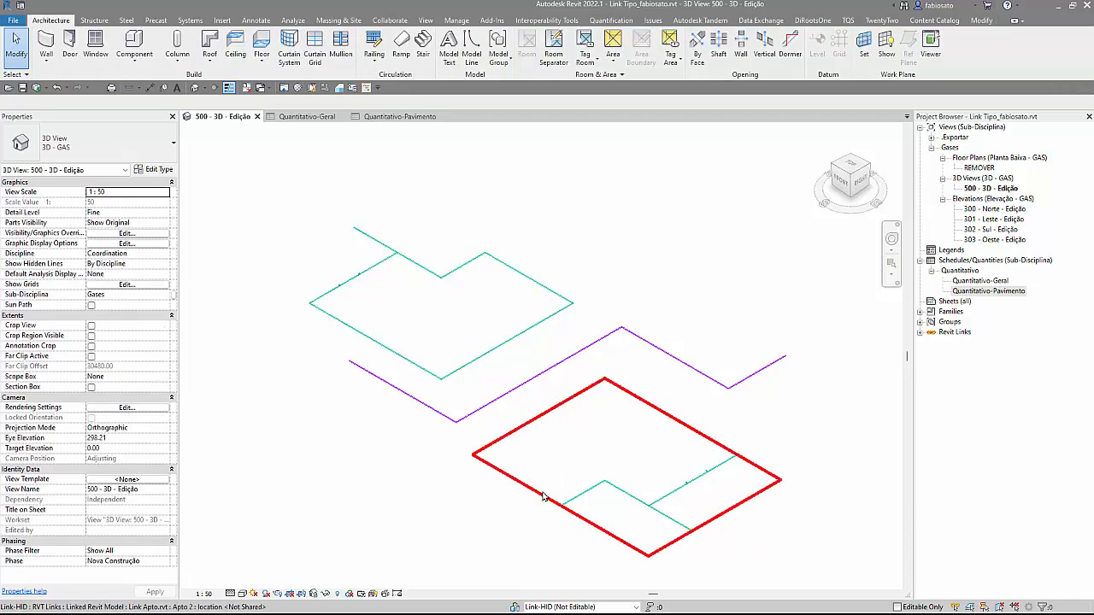
pyautogui.click(582, 471)
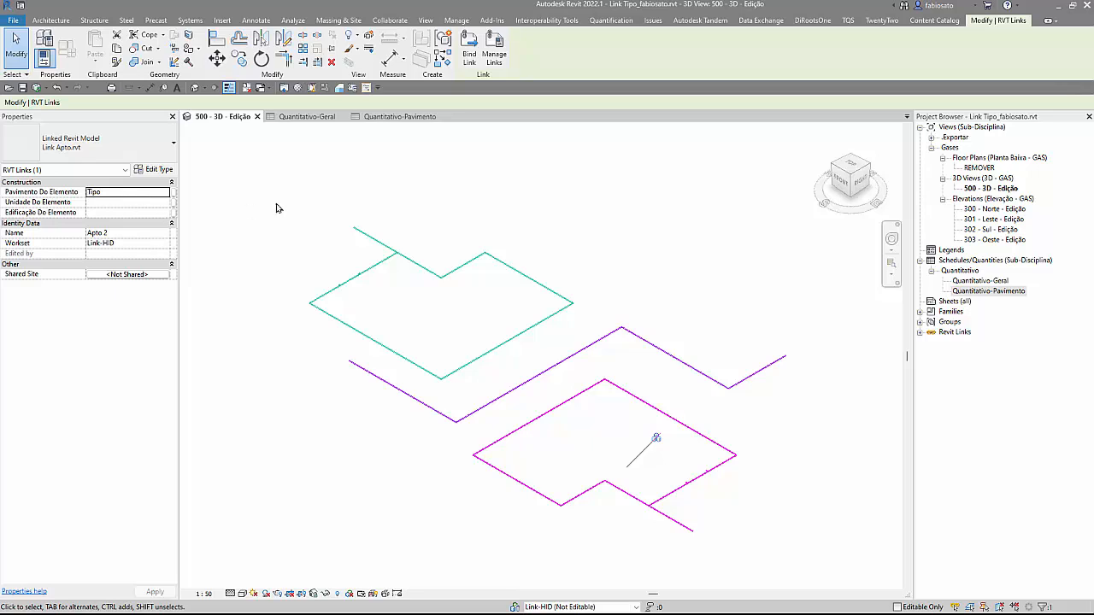
pyautogui.click(356, 239)
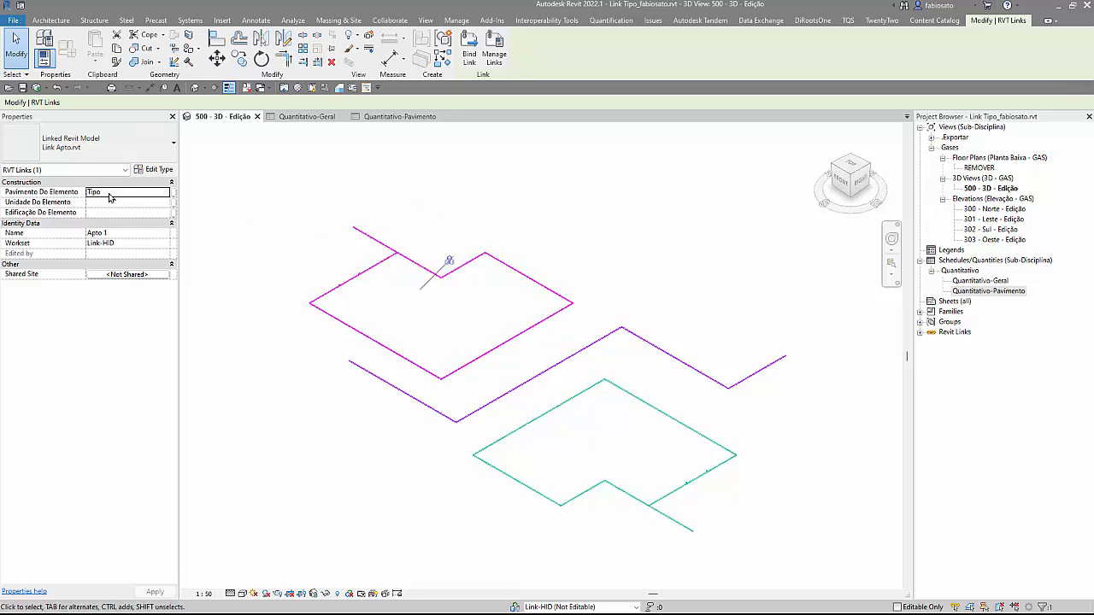
# Step: Reopen the Quantitativo-Pavimento schedule and unhide its RVT Link: Name field
pyautogui.click(992, 291)
pyautogui.press('F2')
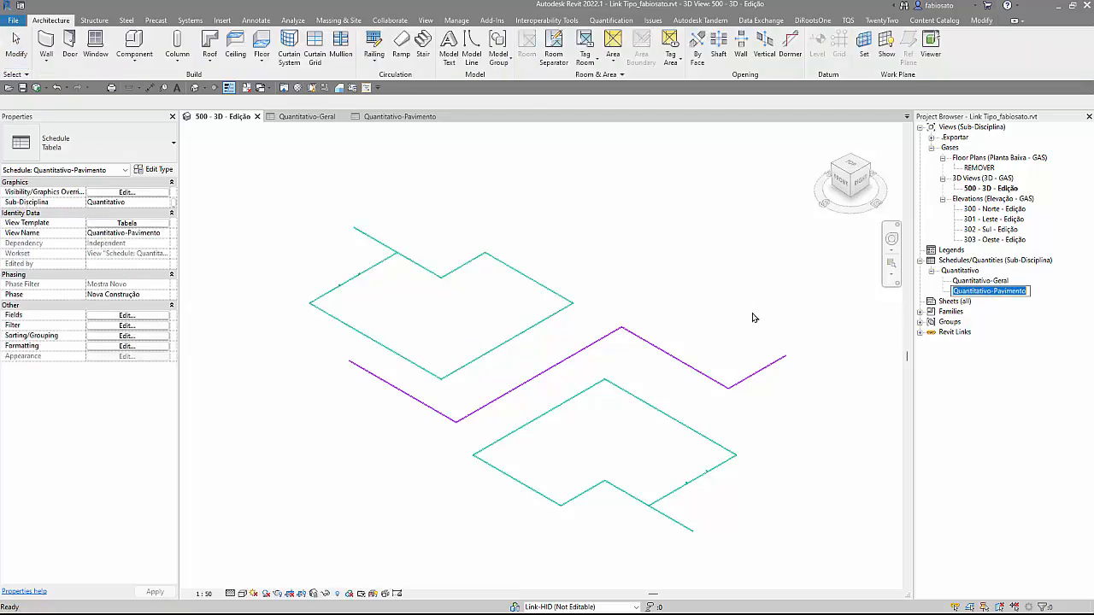
pyautogui.press('Escape')
pyautogui.doubleClick(992, 291)
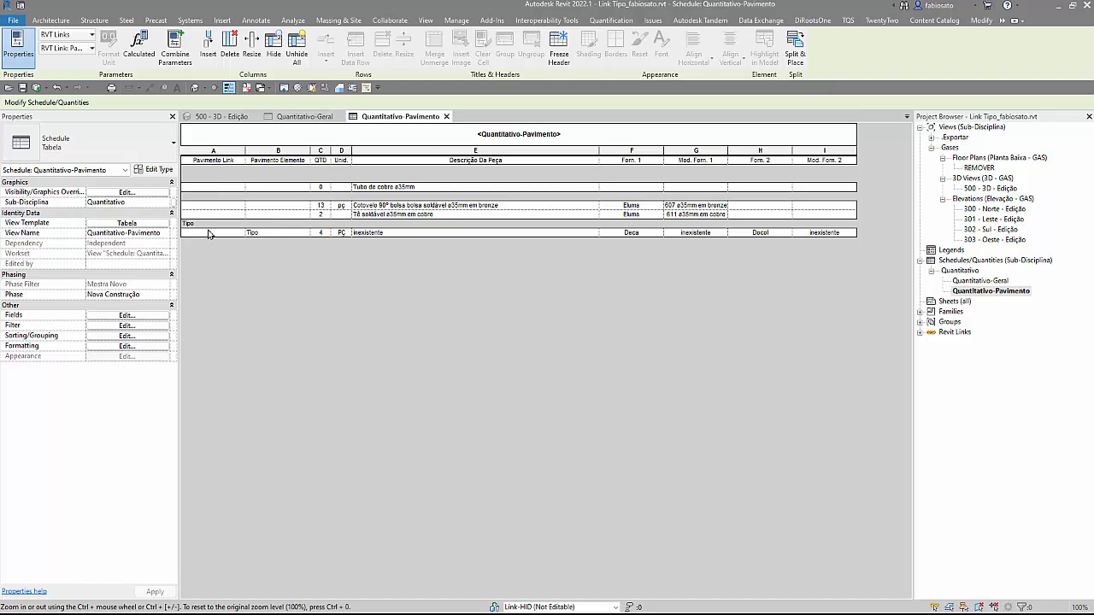
pyautogui.click(115, 317)
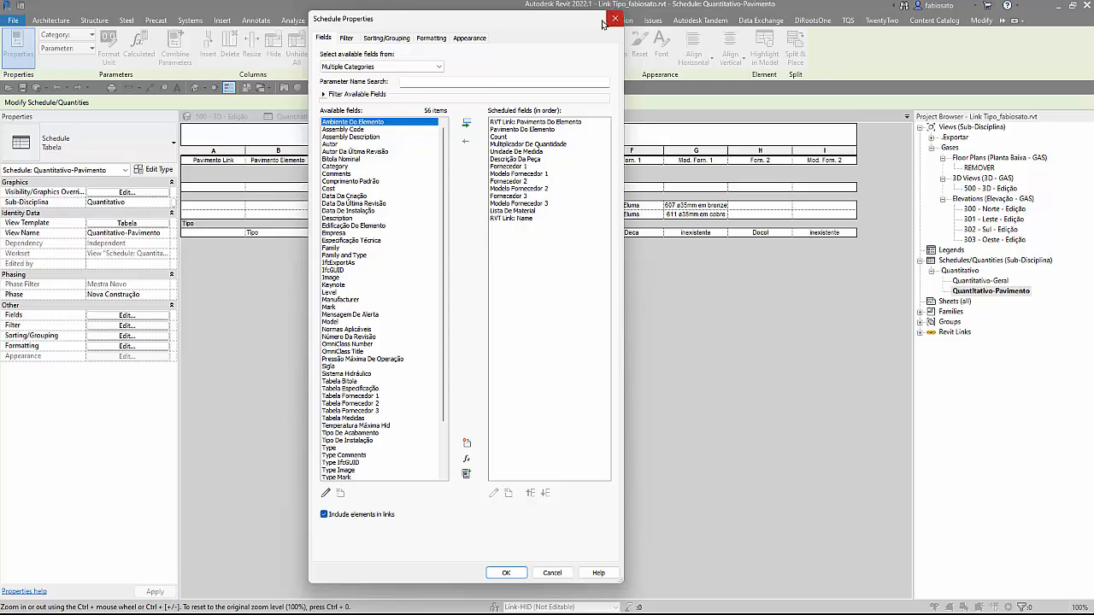
pyautogui.click(429, 38)
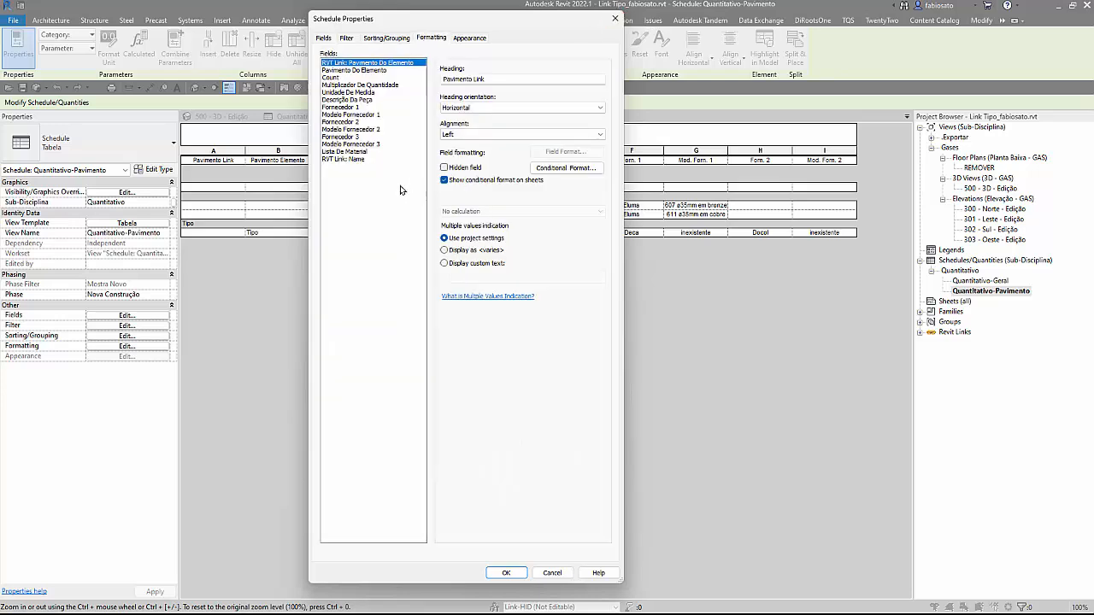
pyautogui.click(359, 152)
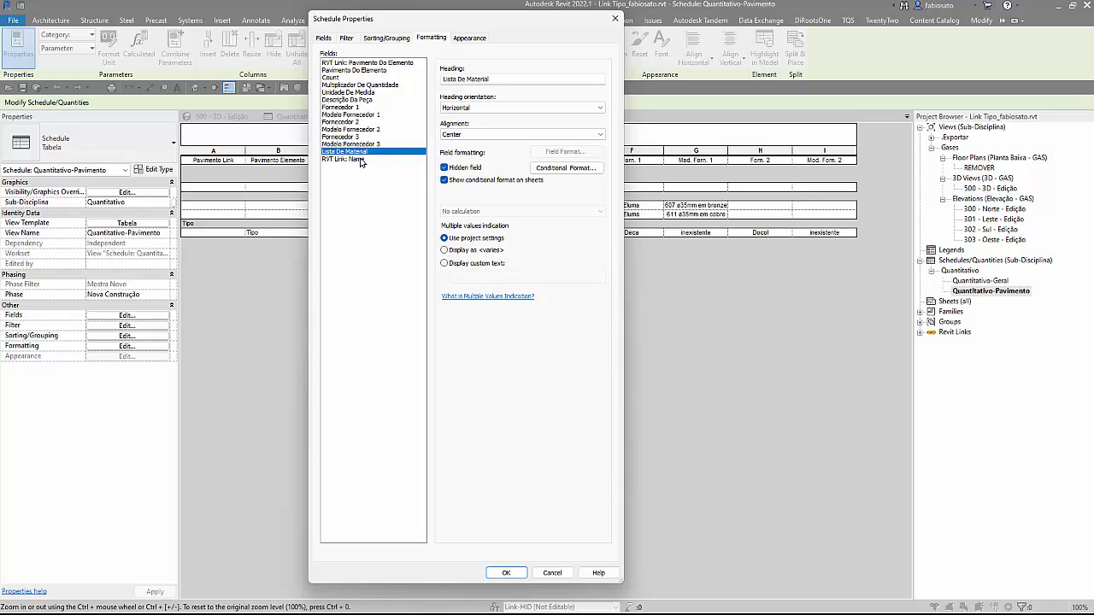
pyautogui.click(359, 159)
pyautogui.click(445, 168)
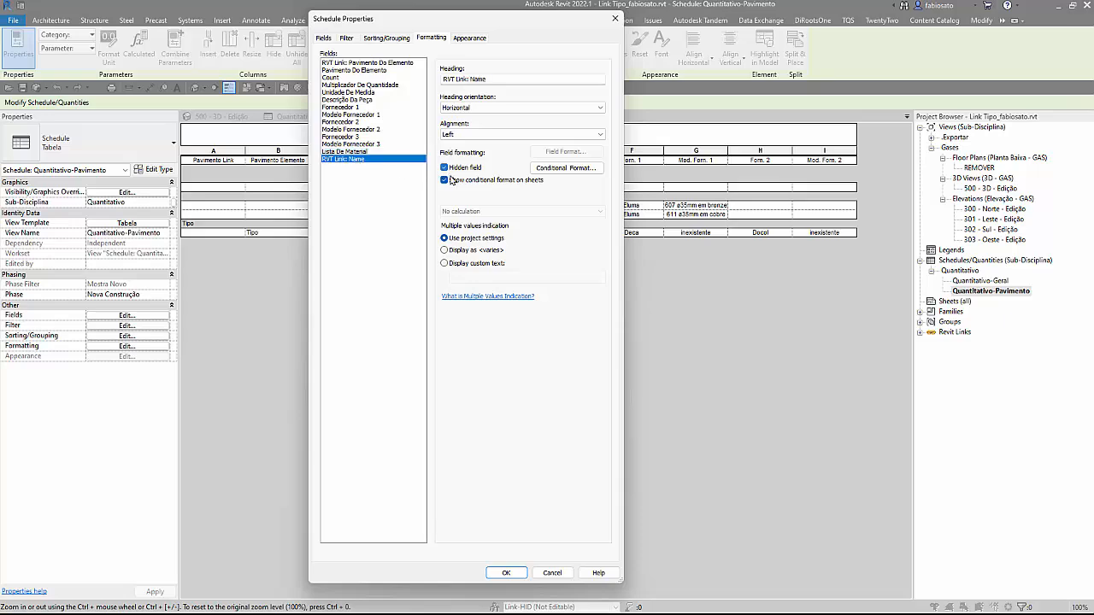
pyautogui.click(506, 574)
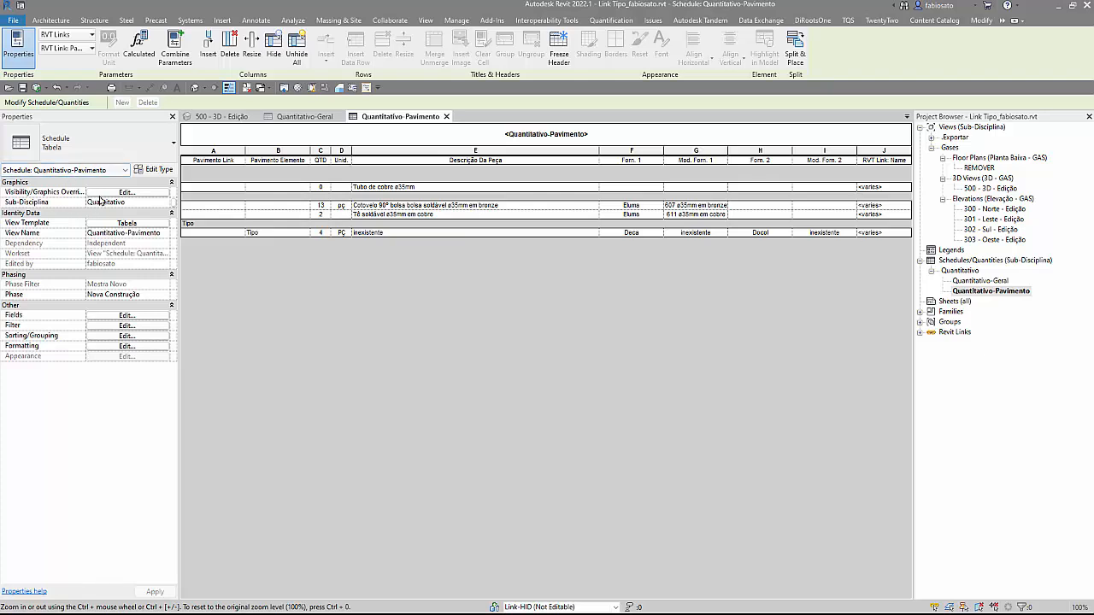
# Step: Add RVT Link: Name as the fourth sorting criterion of the Quantitativo-Pavimento schedule
pyautogui.click(127, 326)
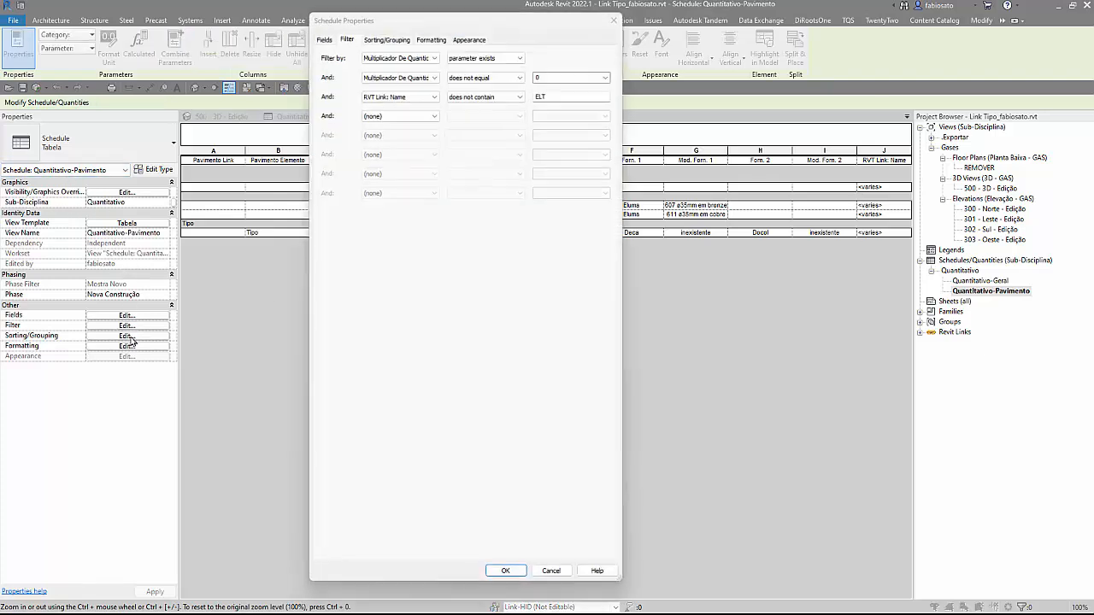
pyautogui.click(393, 37)
pyautogui.click(420, 160)
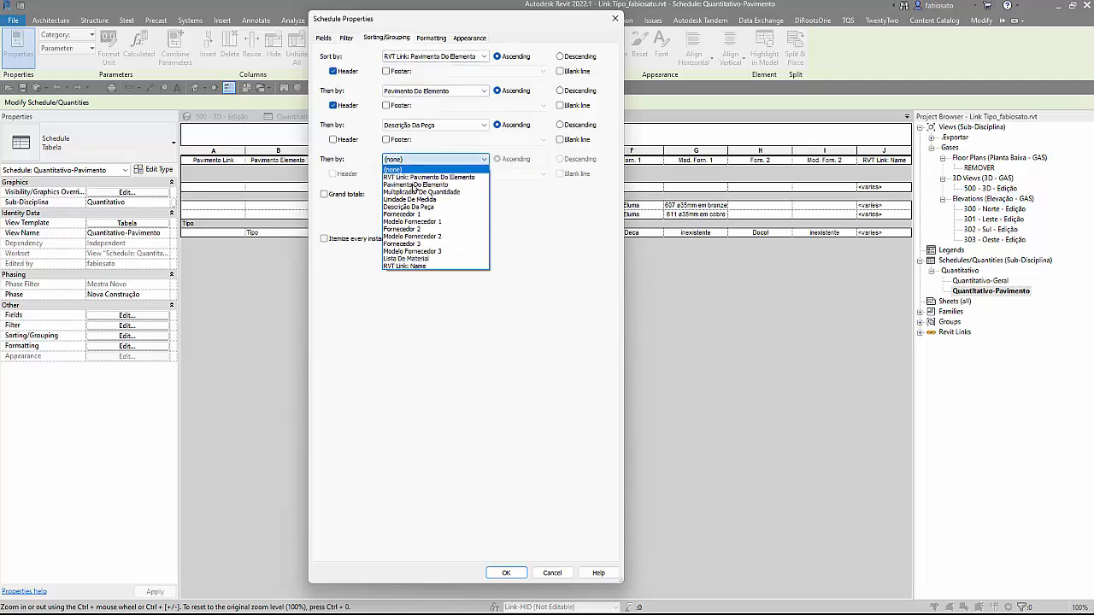
pyautogui.click(416, 271)
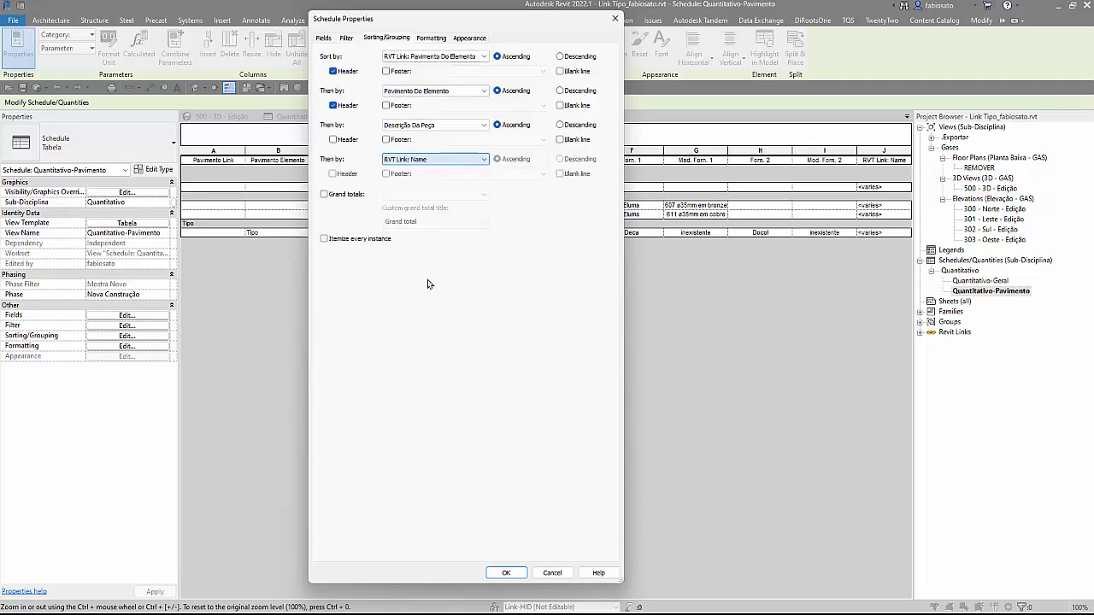
pyautogui.click(506, 573)
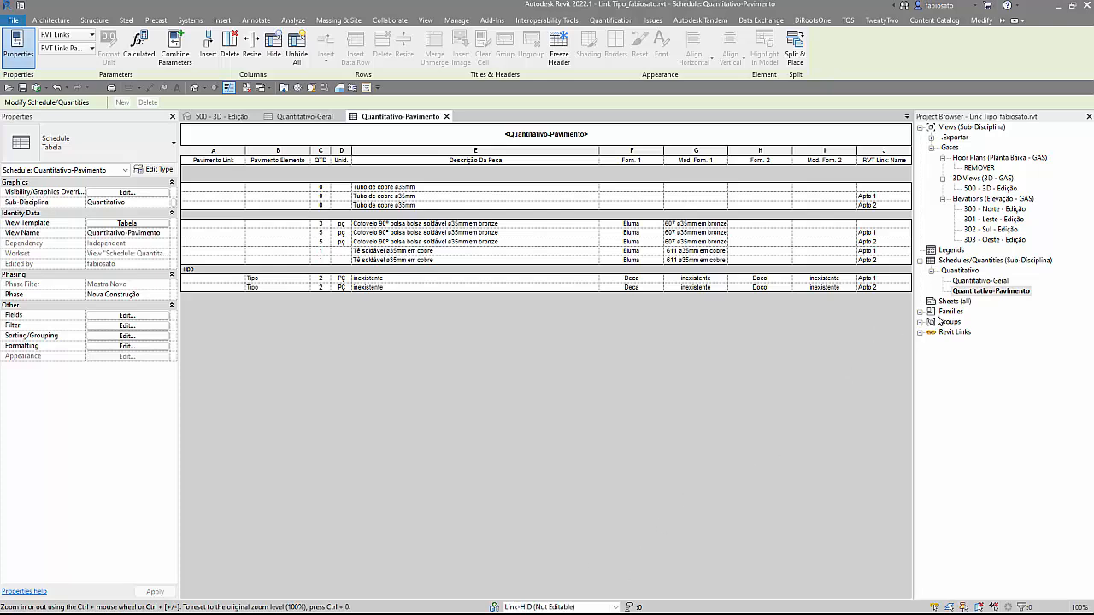
# Step: Select the Tubo de cobre ø35mm row that has no link name and check its pipes in the 500 - 3D - Edição view
pyautogui.click(879, 229)
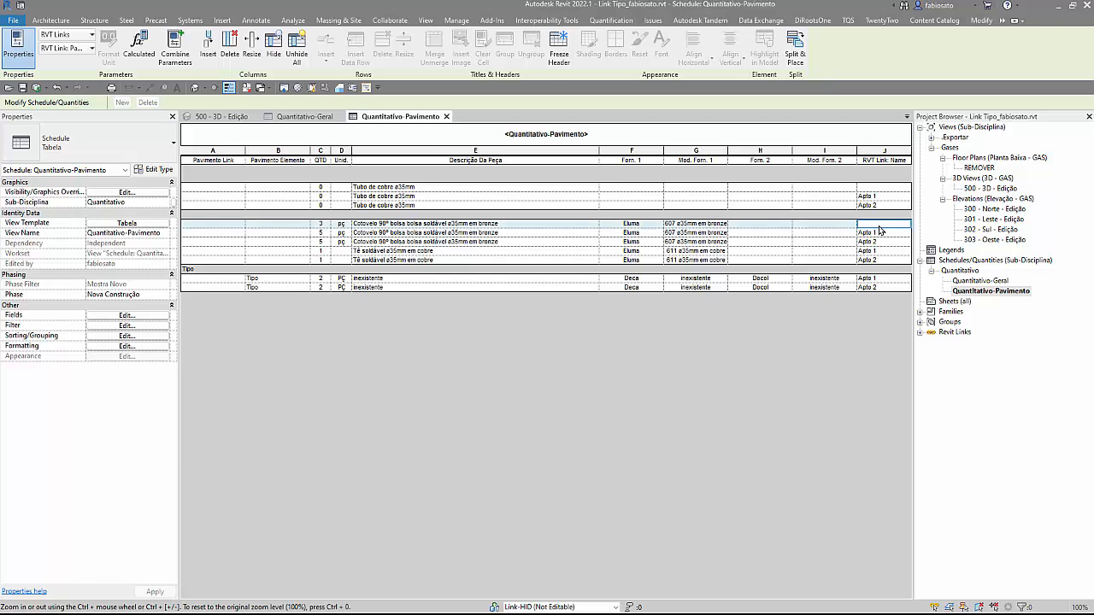
pyautogui.click(896, 188)
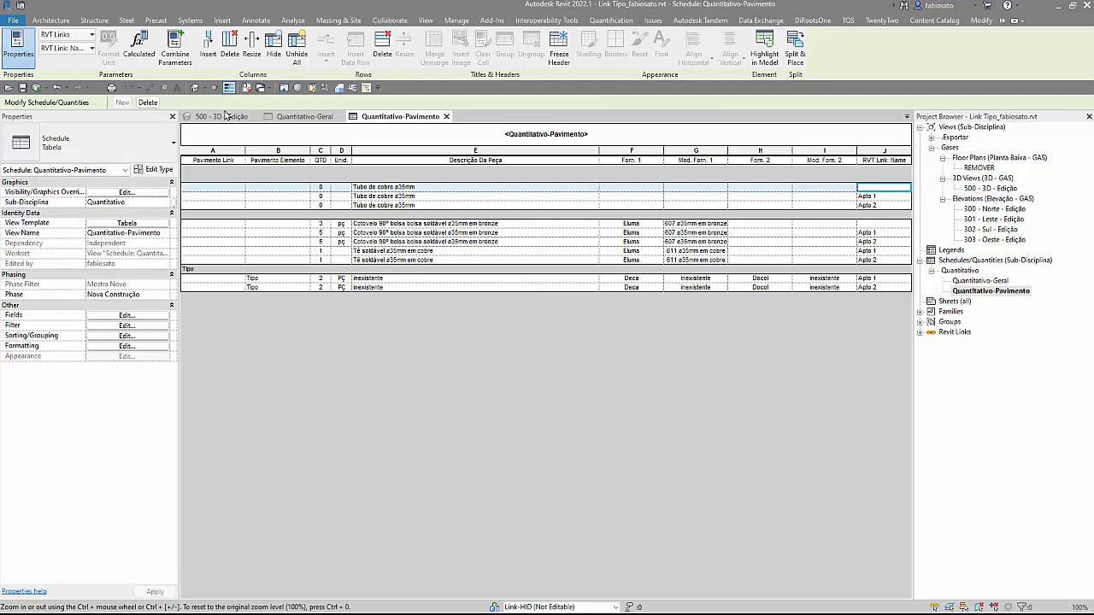
pyautogui.click(227, 116)
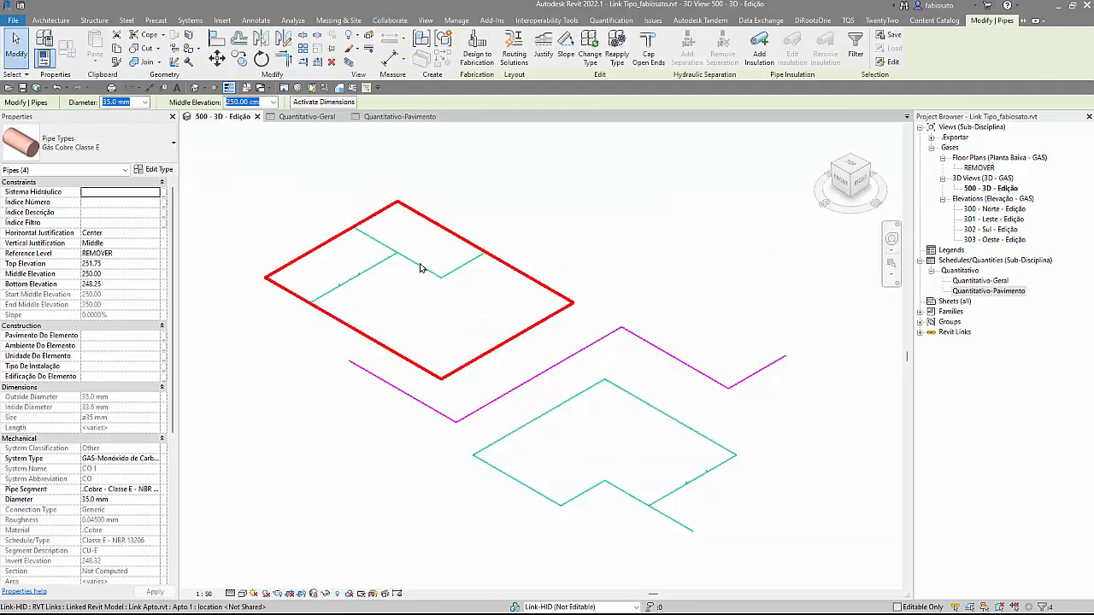
# Step: Delete the Link Apto.rvt instances from the 3D view and remove the link from the model
pyautogui.click(420, 268)
pyautogui.press('Delete')
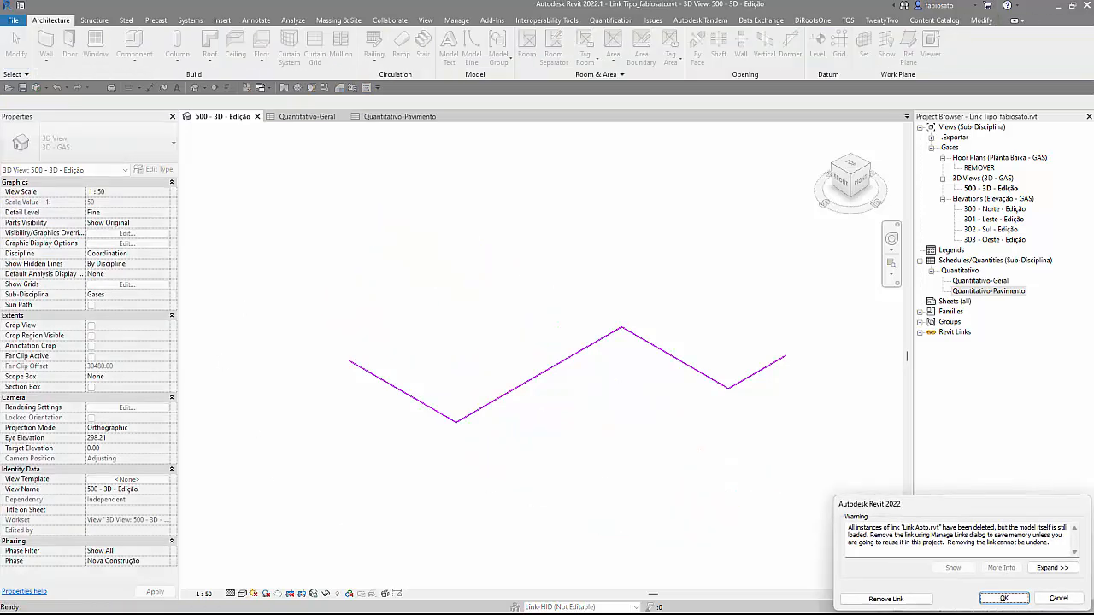
pyautogui.click(886, 599)
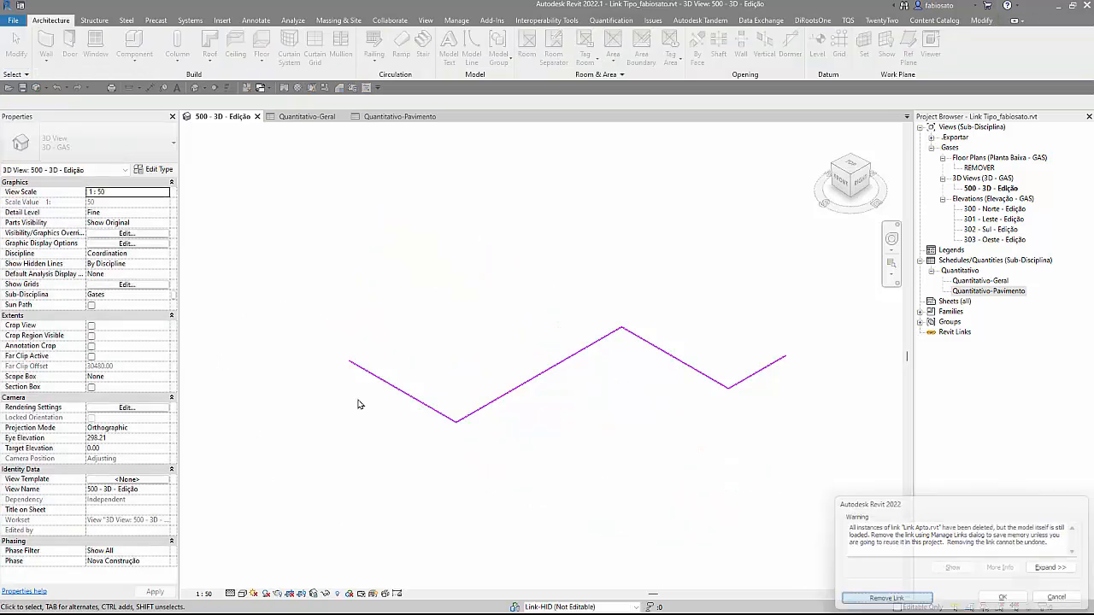
# Step: Link the Link Apto.rvt model into the file with Auto - Internal Origin to Internal Origin positioning
pyautogui.click(223, 20)
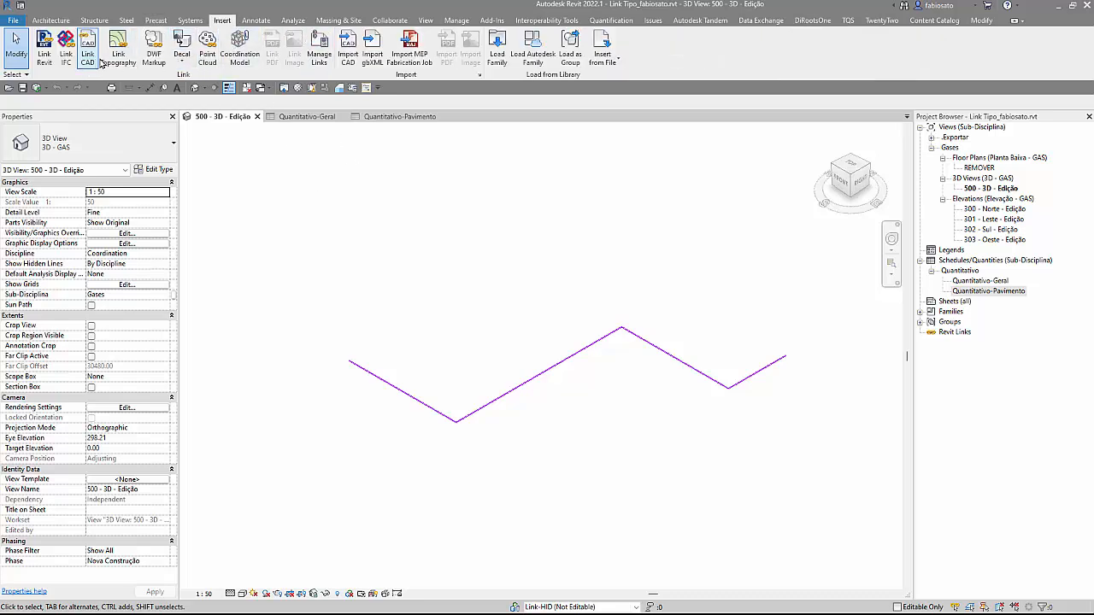
pyautogui.click(44, 48)
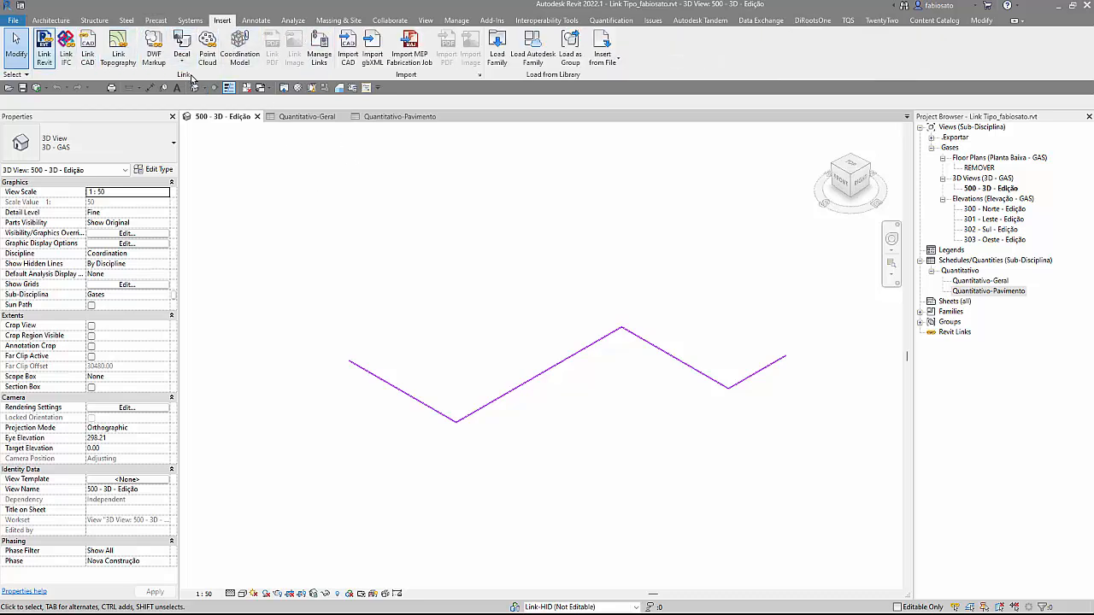
pyautogui.click(352, 88)
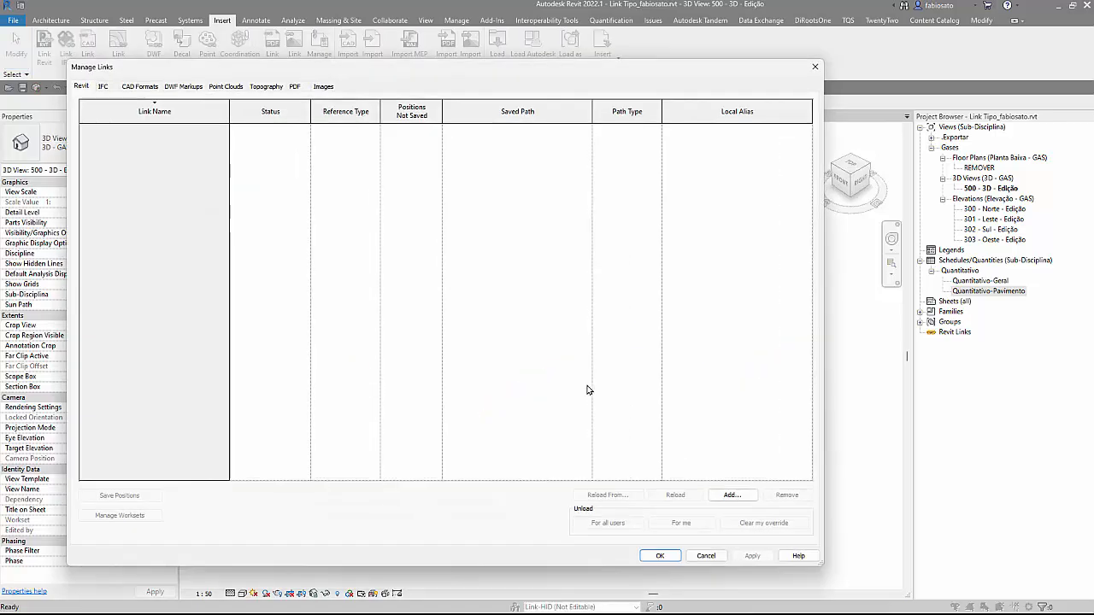
pyautogui.click(732, 495)
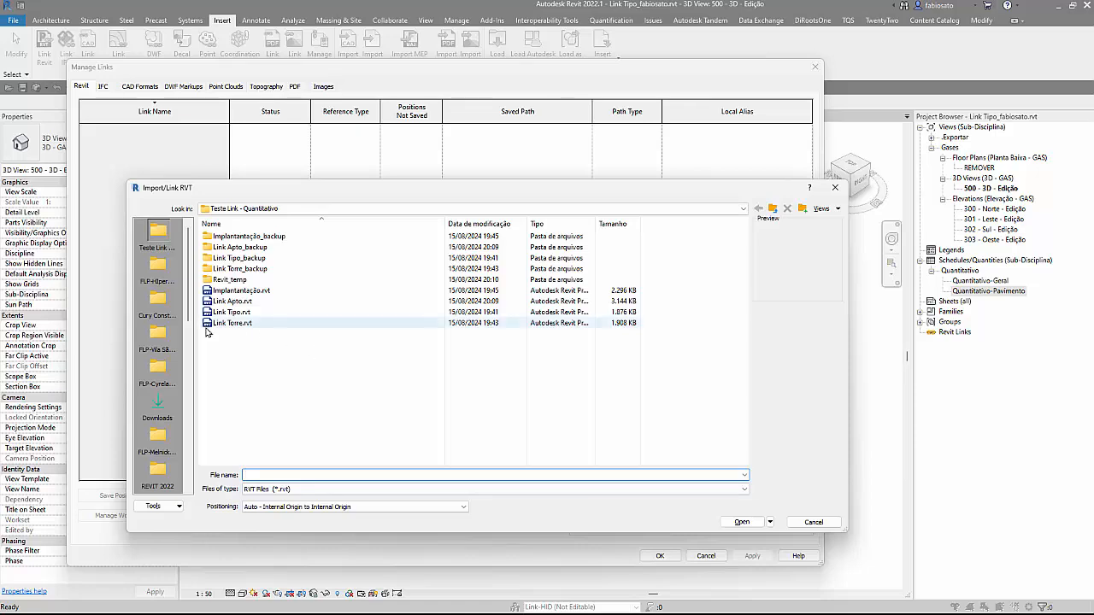
pyautogui.click(233, 302)
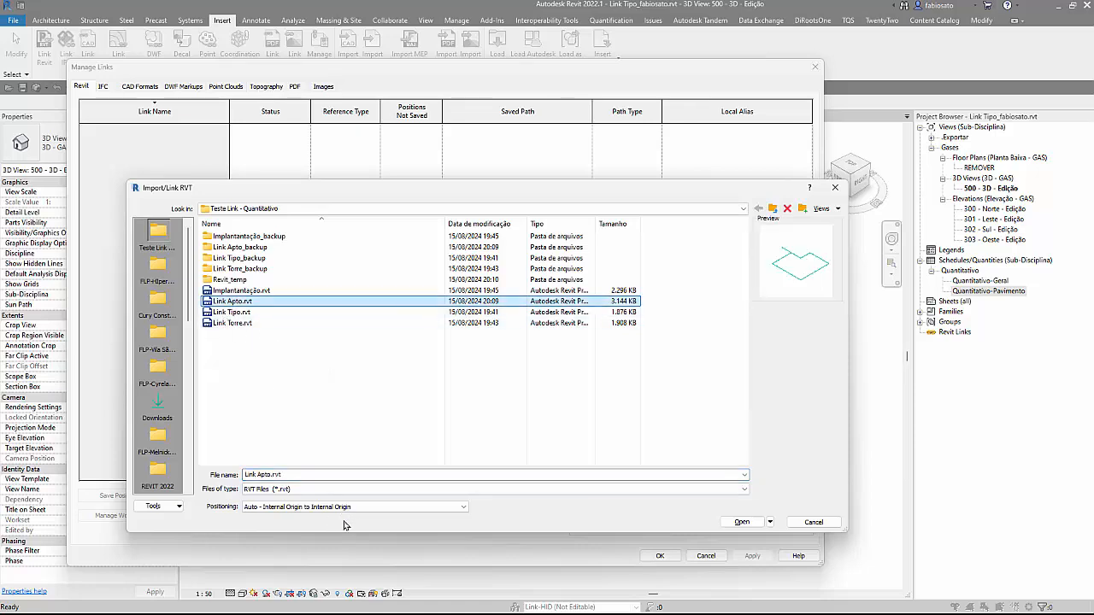
pyautogui.click(743, 522)
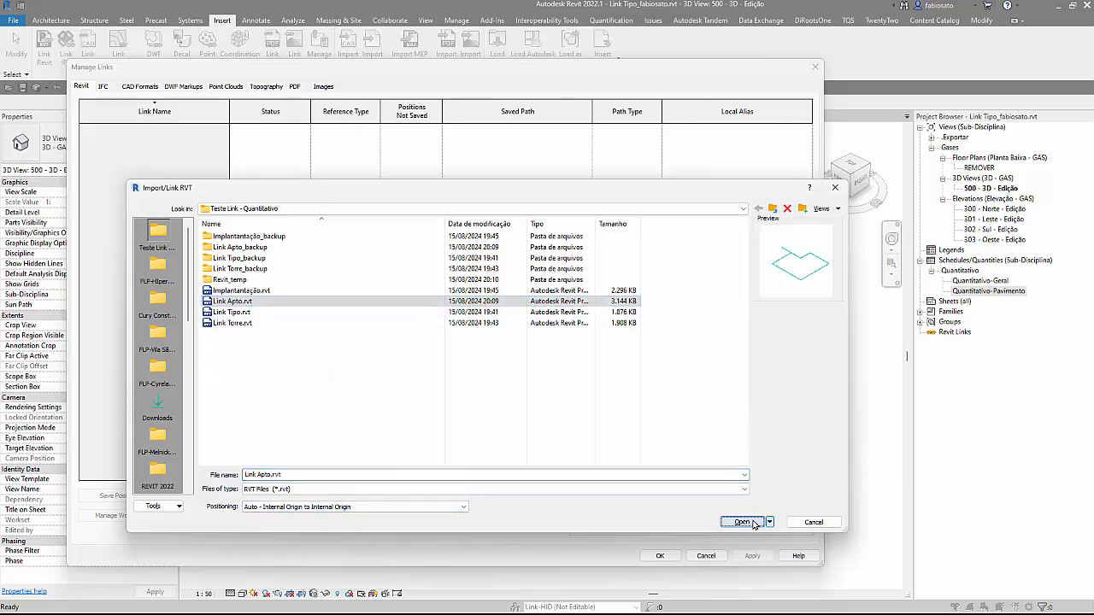
pyautogui.click(660, 556)
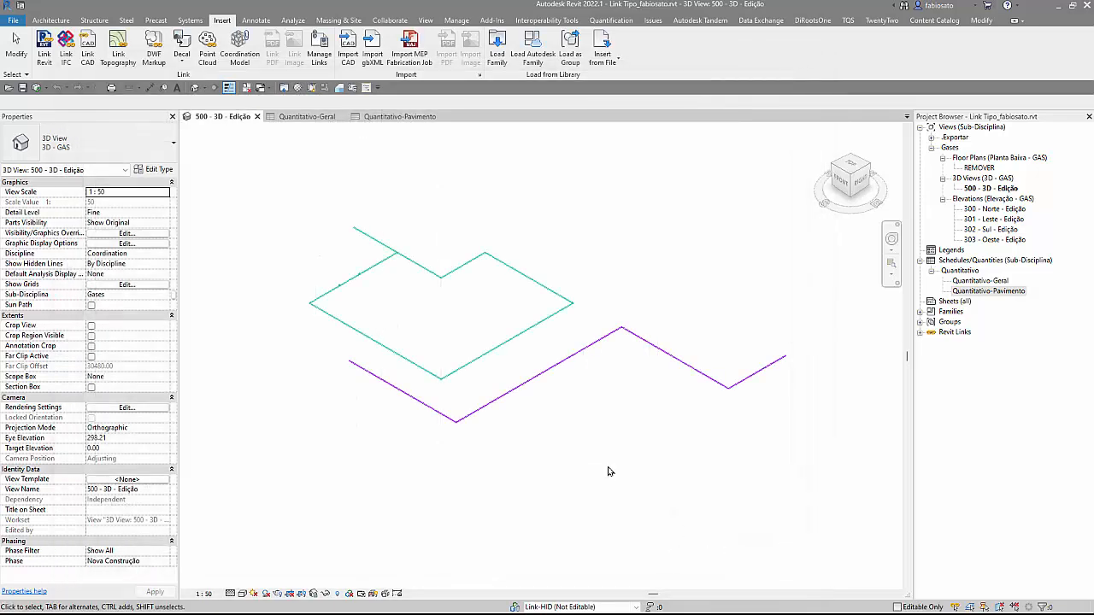
# Step: Name the new Link Apto.rvt instance Apto 1 and set its Pavimento Do Elemento to Tipo
pyautogui.click(447, 328)
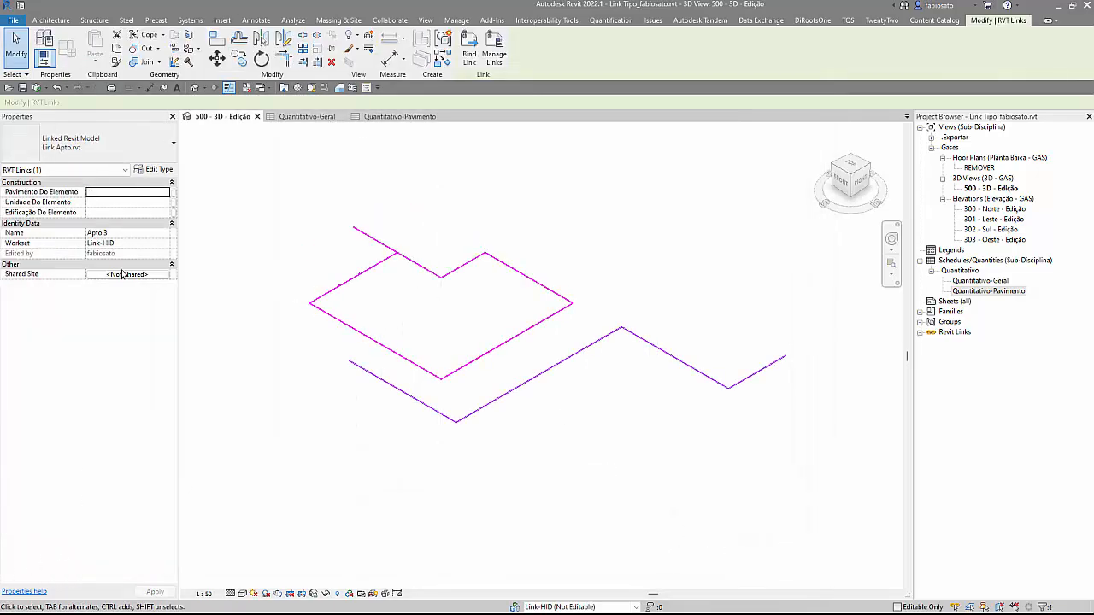
pyautogui.click(133, 234)
pyautogui.click(134, 233)
pyautogui.press('Return')
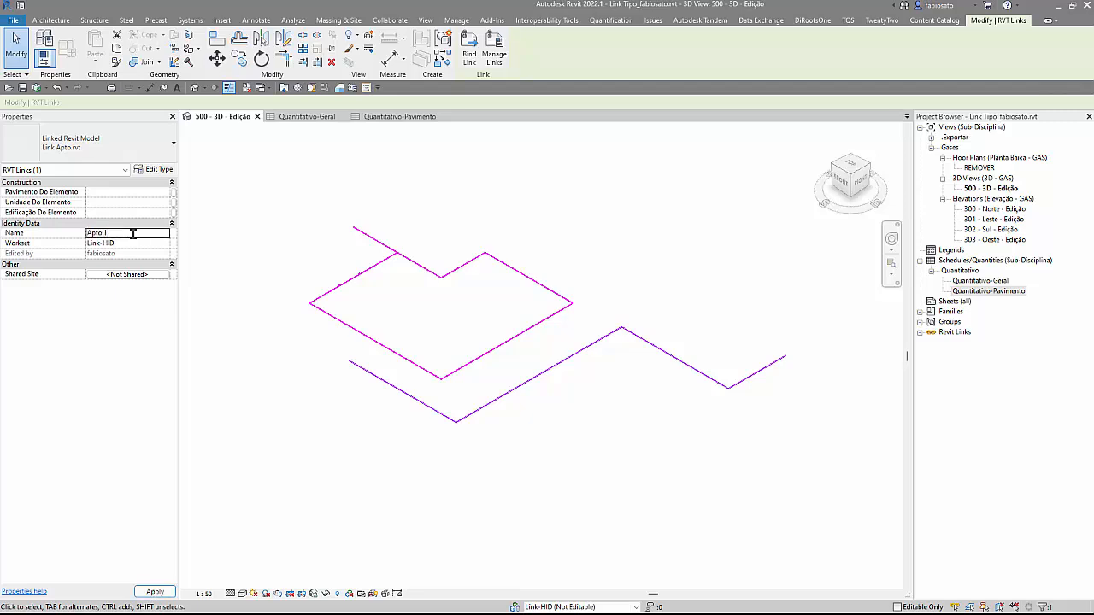
pyautogui.click(130, 195)
pyautogui.write('Tipo')
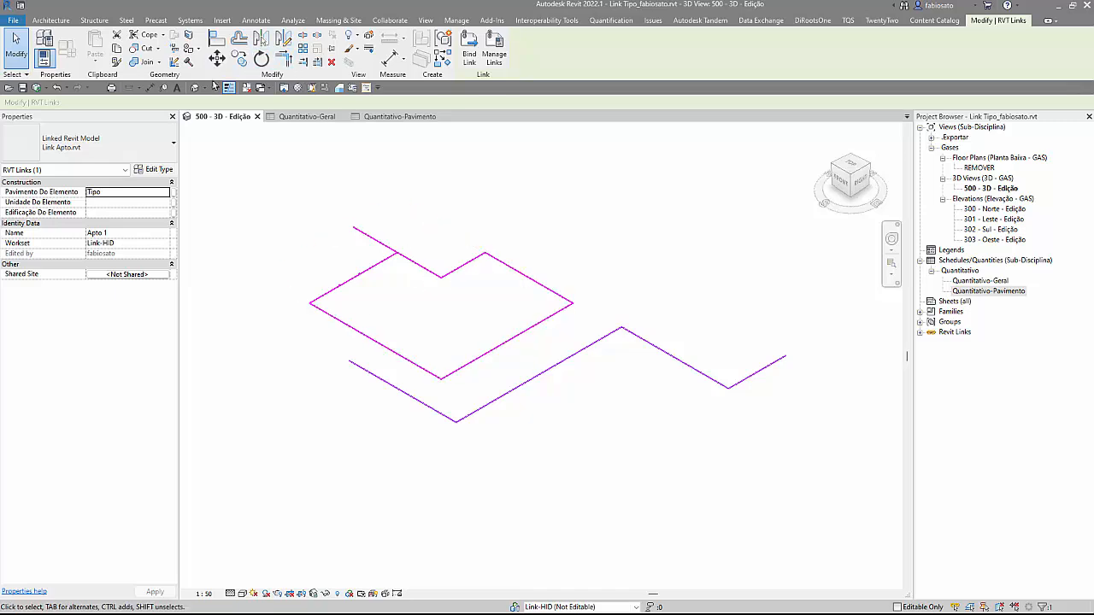
# Step: Make a copy of the Apto 1 link rotated 180° about a centre placed near the middle of the purple pipe run
pyautogui.click(261, 58)
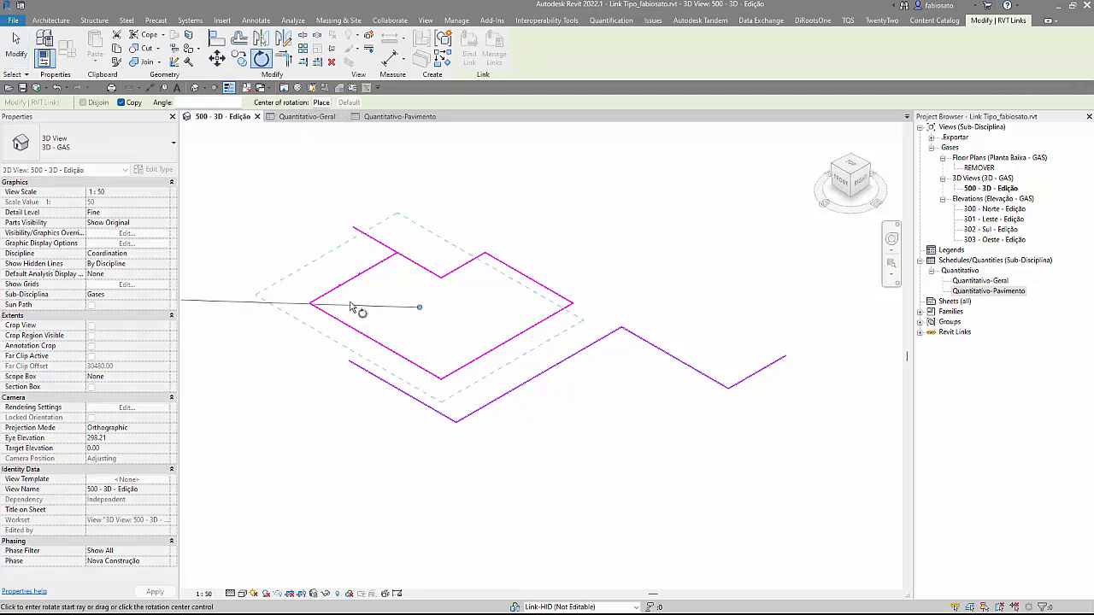
pyautogui.click(322, 101)
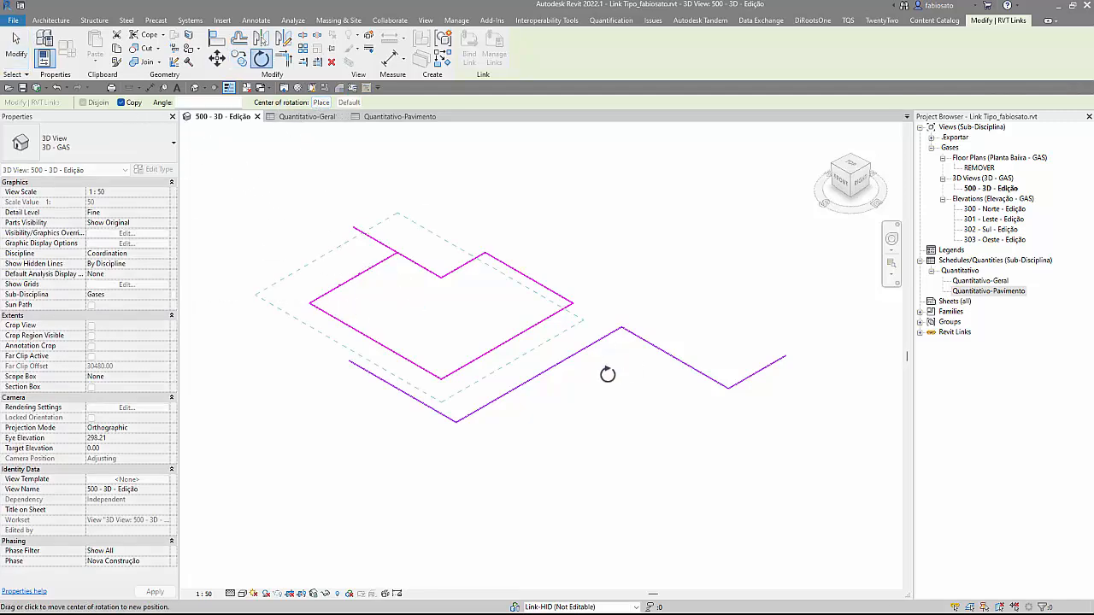
pyautogui.click(574, 401)
pyautogui.click(714, 310)
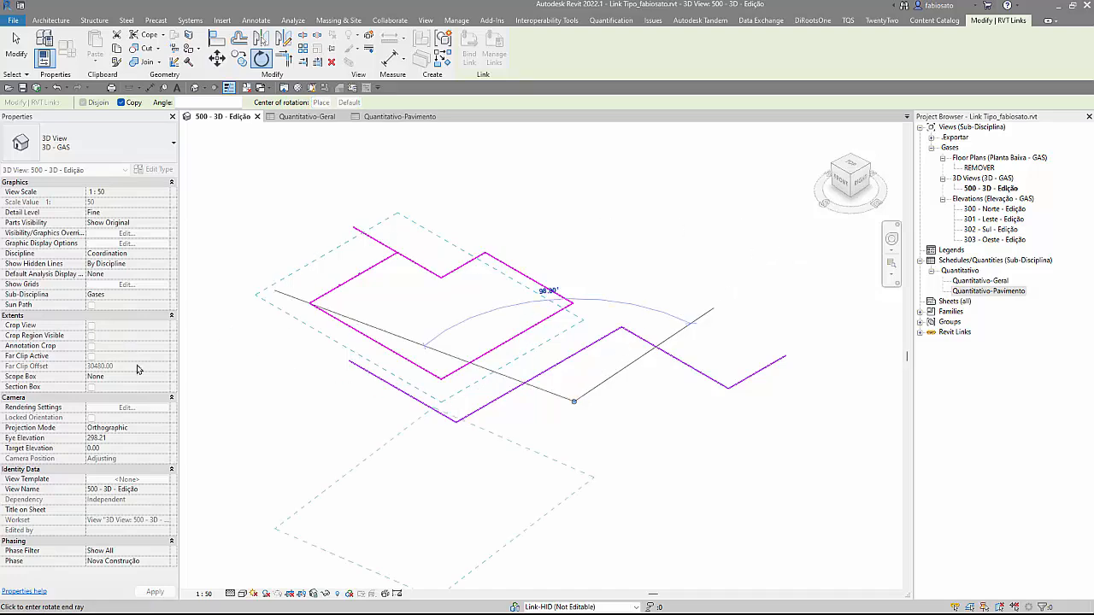
pyautogui.write('180')
pyautogui.press('Return')
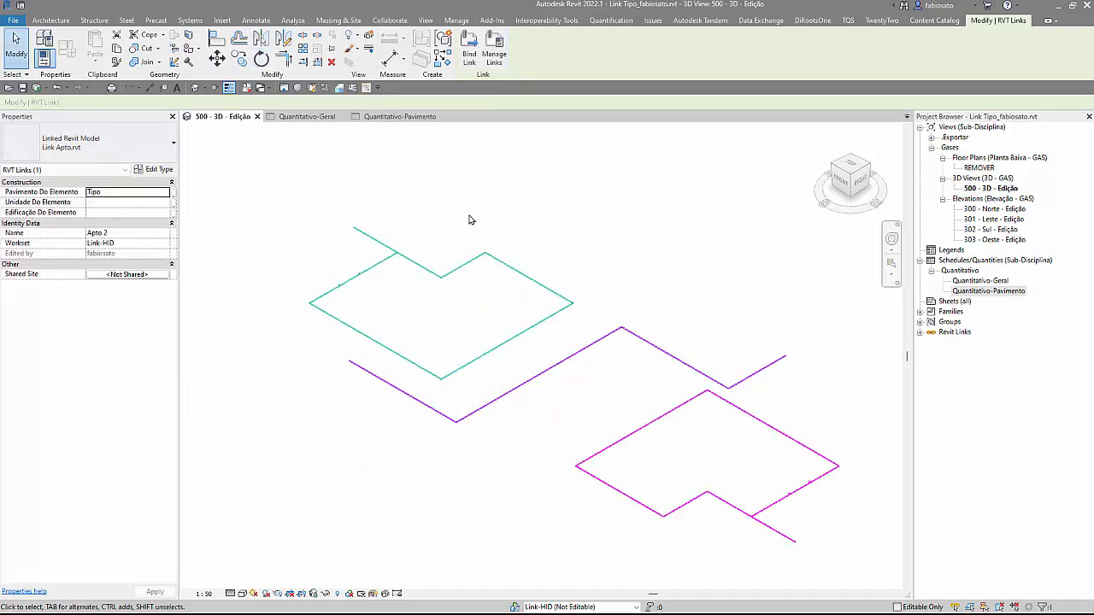
pyautogui.click(635, 416)
pyautogui.click(642, 430)
pyautogui.click(217, 276)
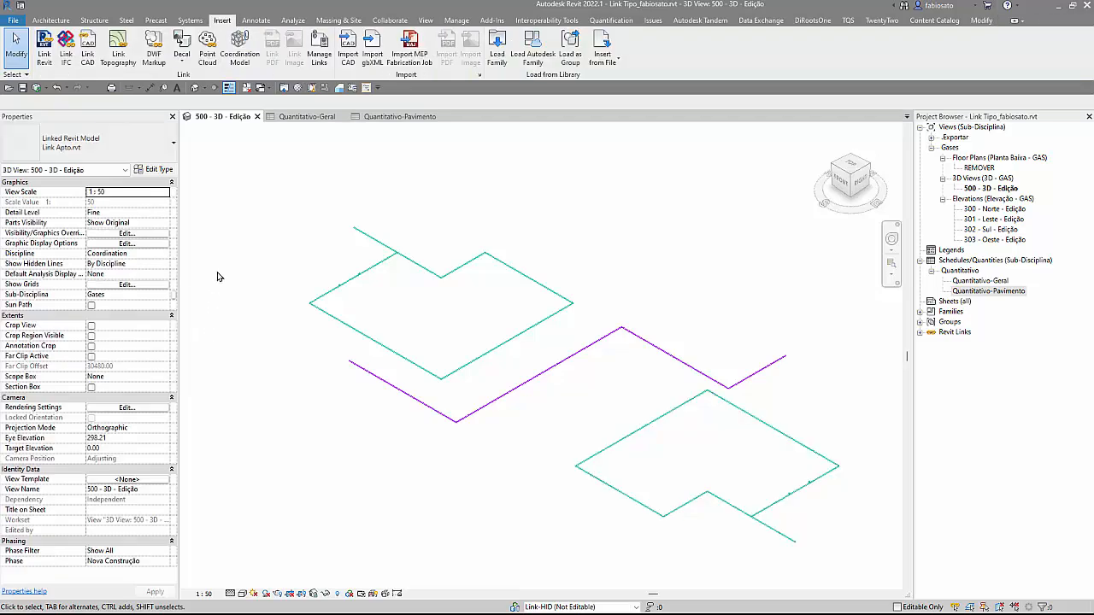
# Step: Open the Quantitativo-Pavimento schedule and change the reference type of Link Apto.rvt to Attachment
pyautogui.click(976, 292)
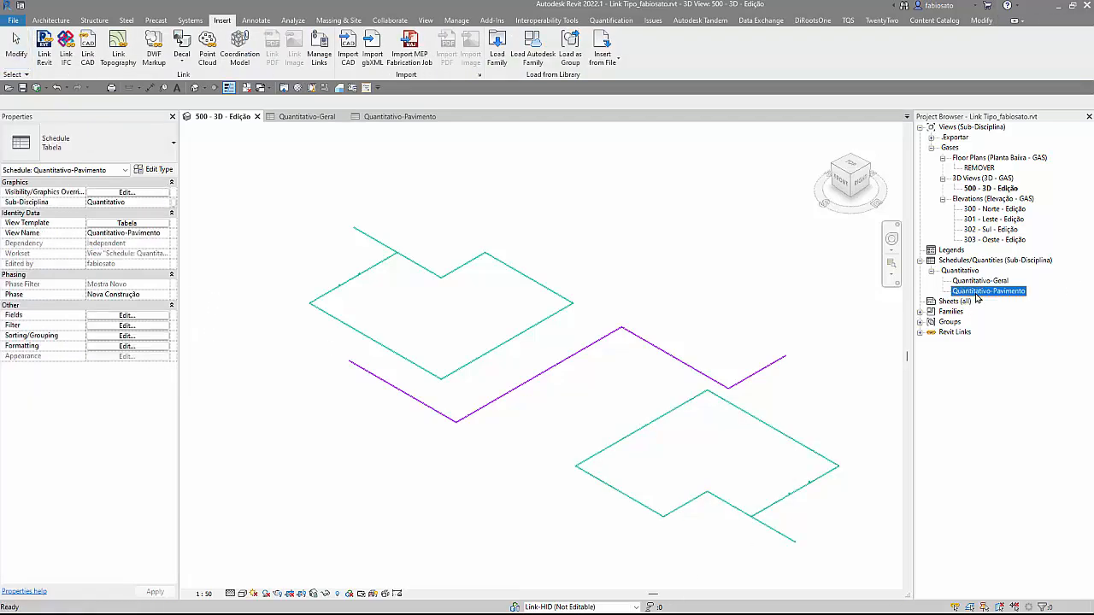
pyautogui.doubleClick(959, 294)
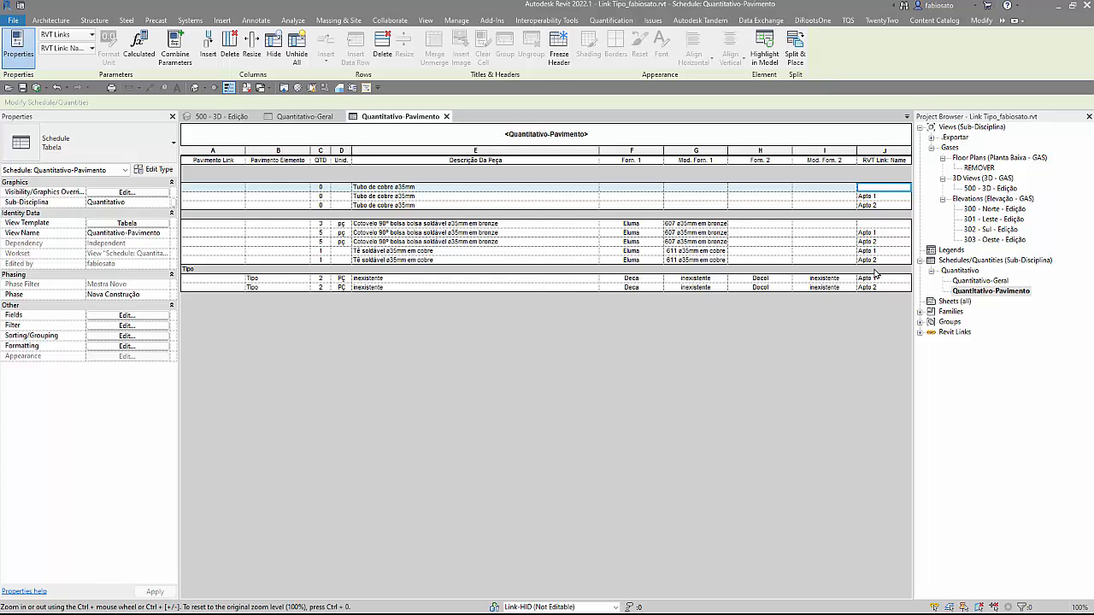
pyautogui.click(354, 89)
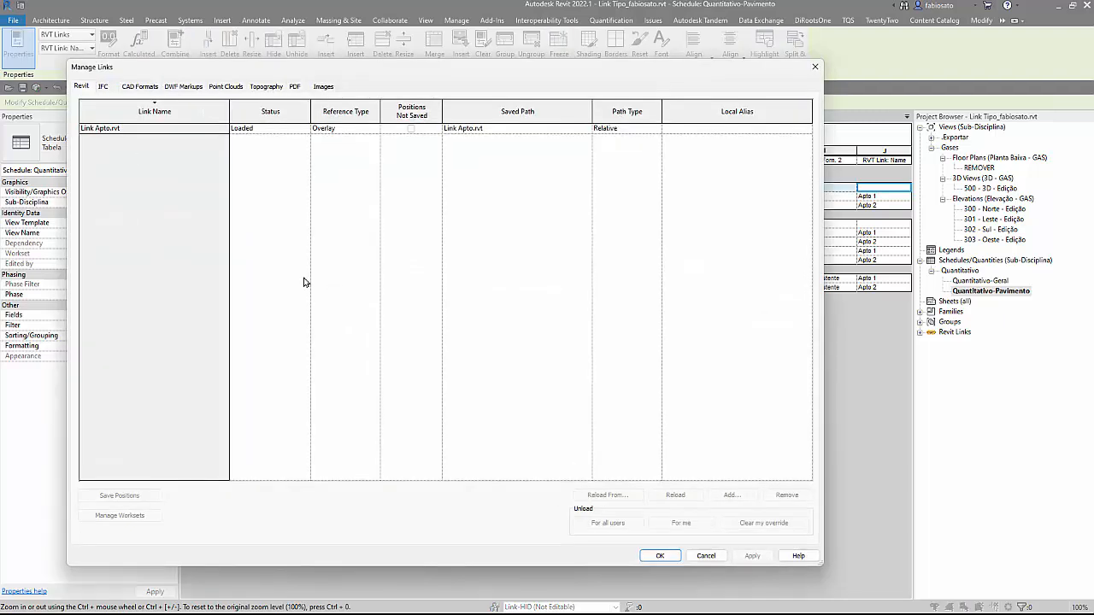
pyautogui.click(375, 130)
pyautogui.click(375, 130)
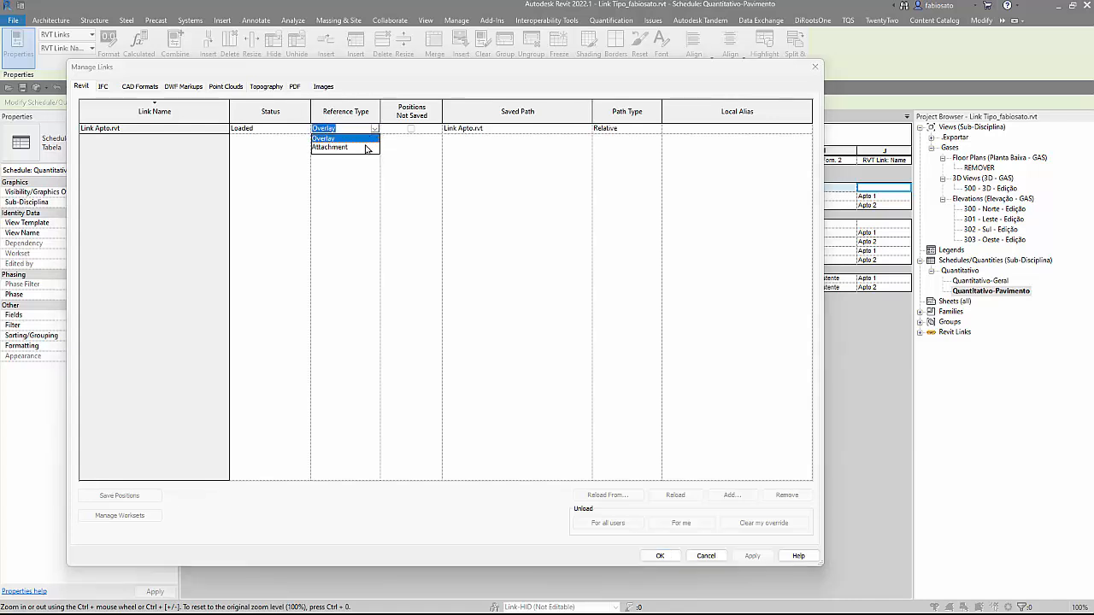
pyautogui.click(363, 146)
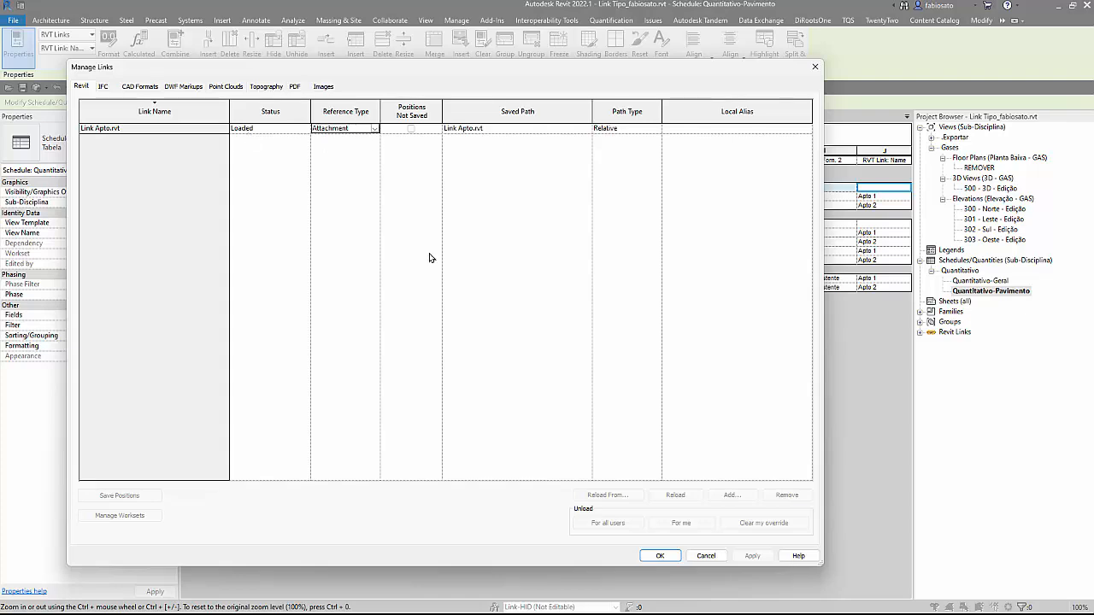
pyautogui.click(657, 556)
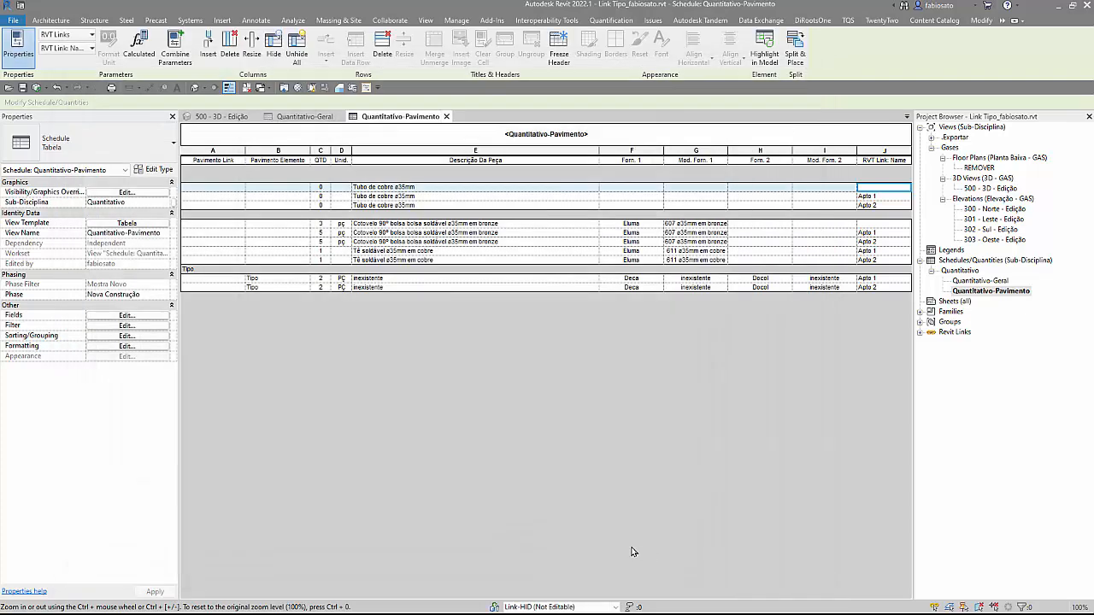
# Step: Synchronize the Link Tipo file with its central model and close the file with all its open views
pyautogui.click(37, 89)
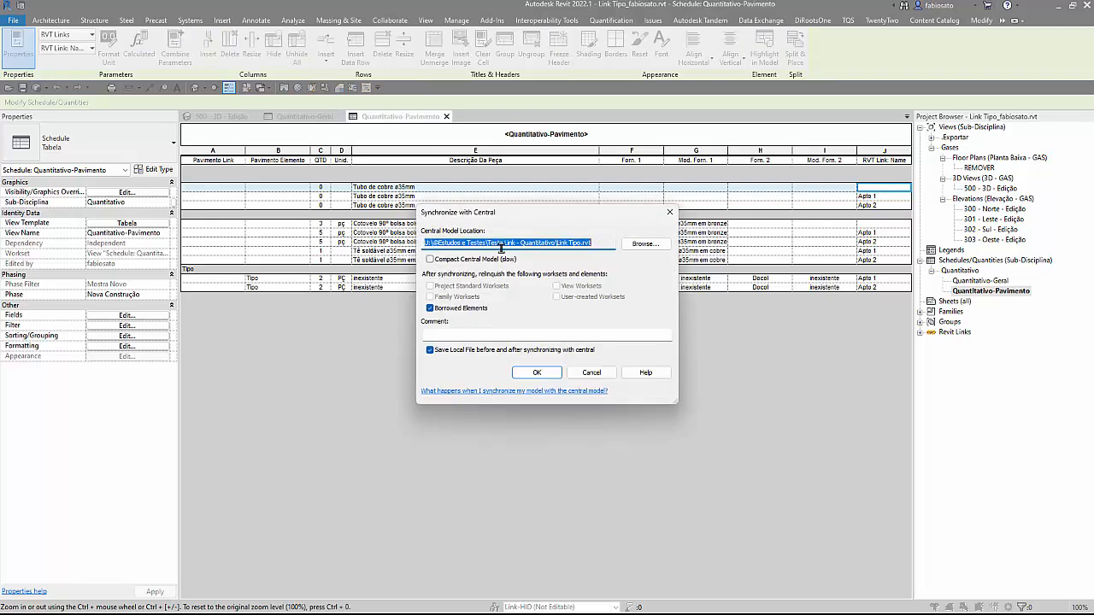
pyautogui.click(527, 374)
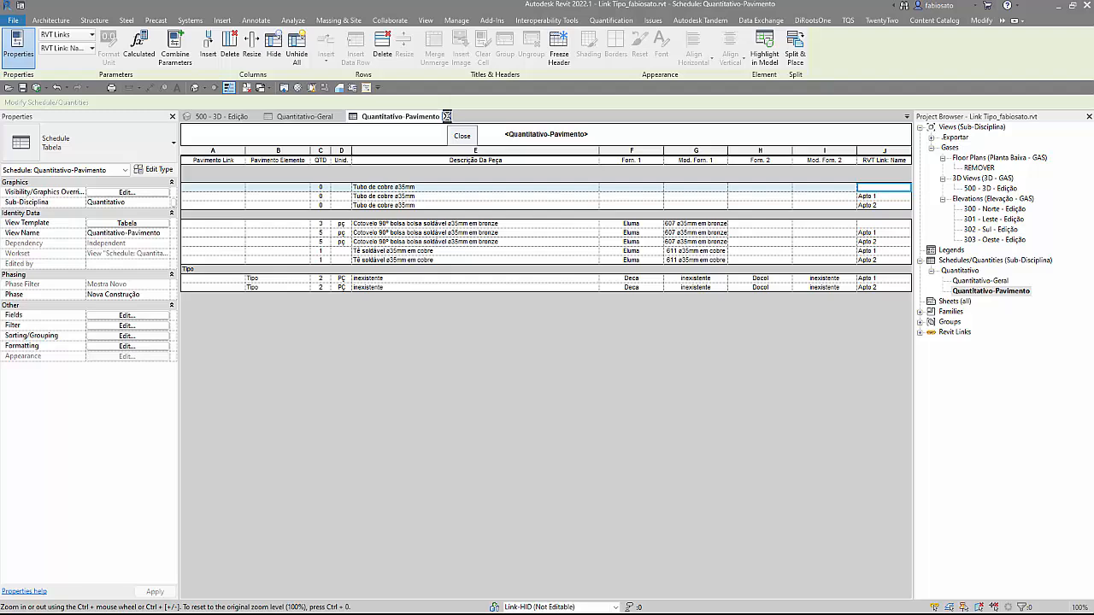
pyautogui.click(446, 116)
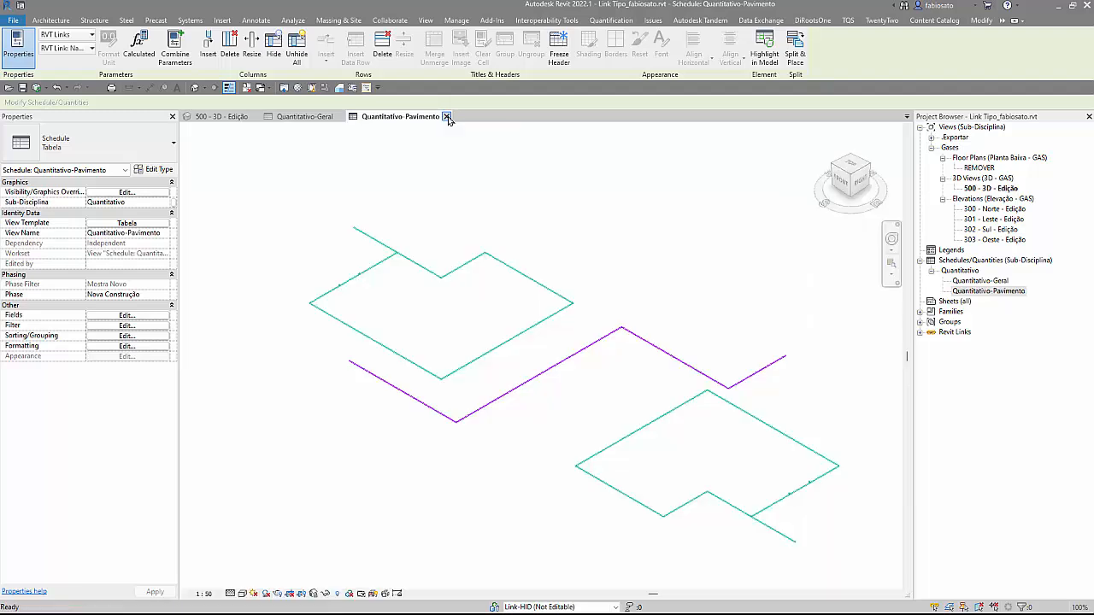
pyautogui.click(340, 118)
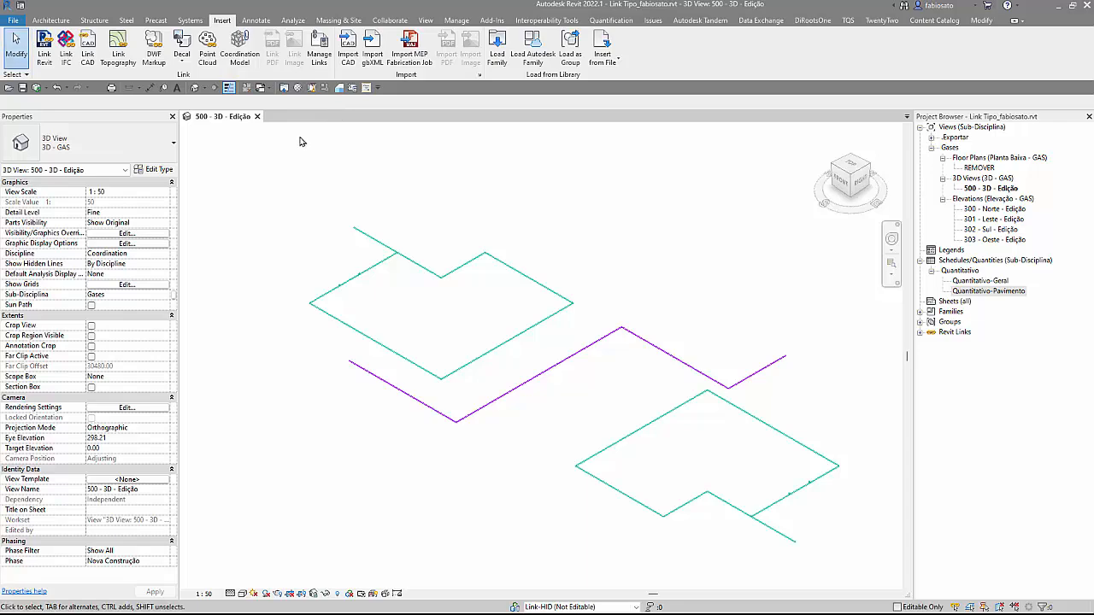
pyautogui.click(258, 117)
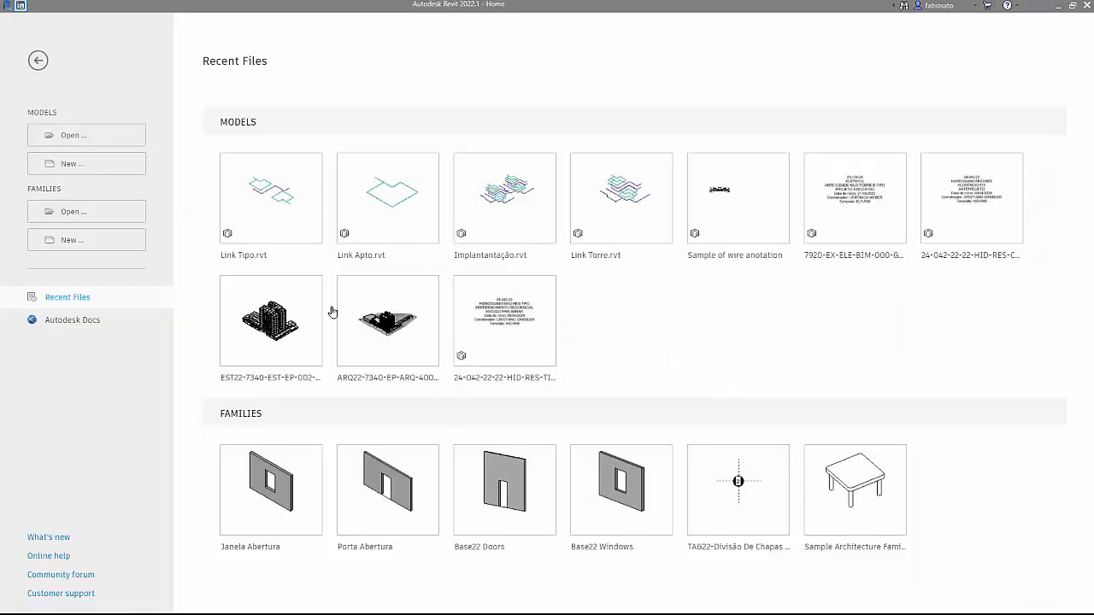
# Step: Open Link Torre.rvt from the recent models, overwriting the existing local copy
pyautogui.click(594, 254)
pyautogui.click(578, 327)
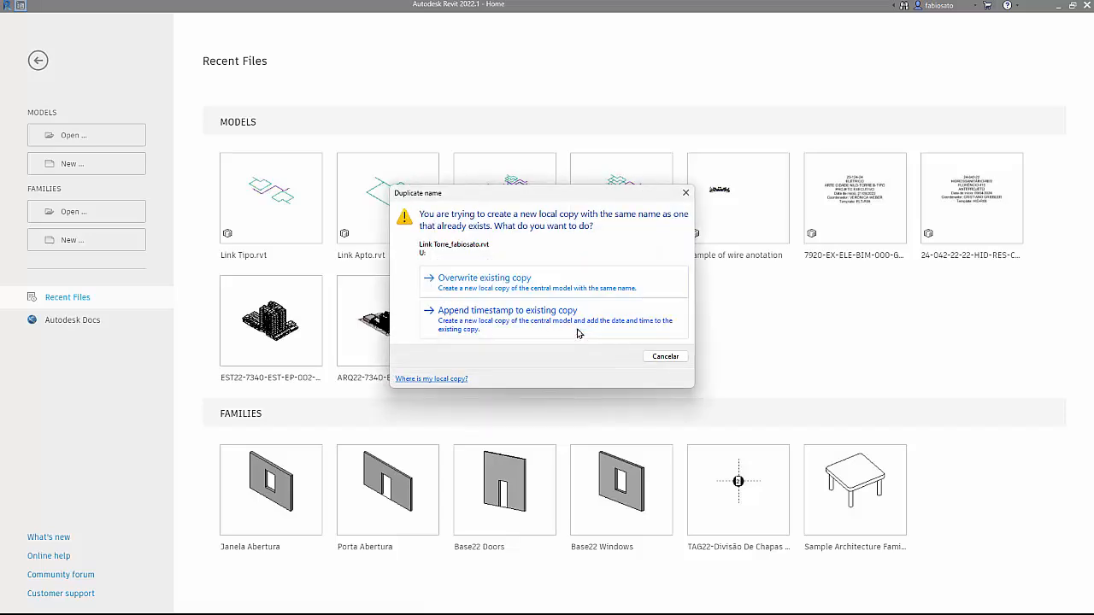
pyautogui.click(488, 279)
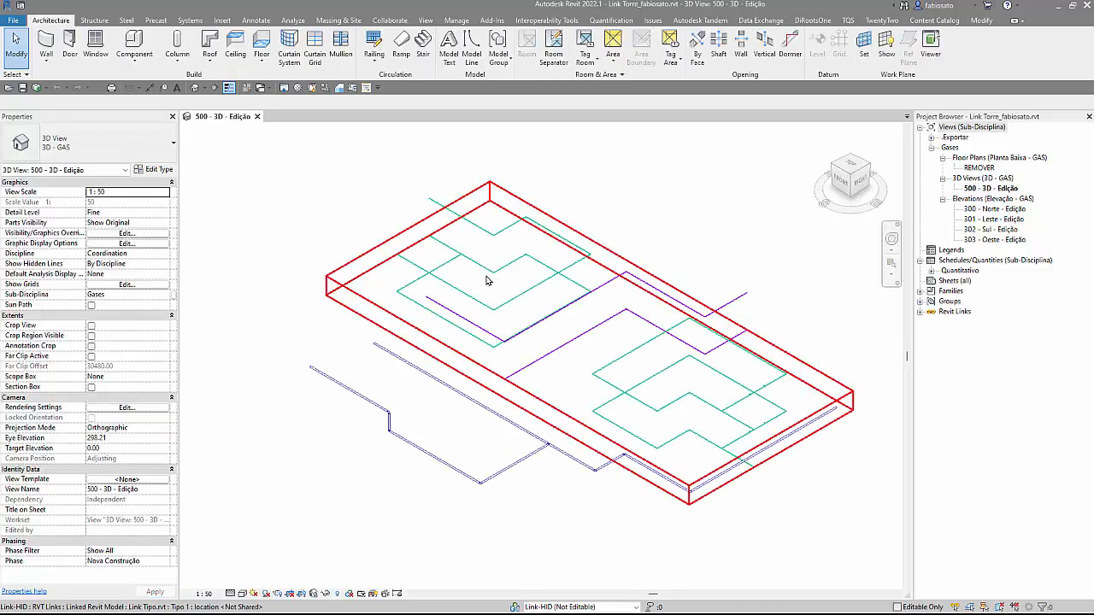
# Step: Inspect the lower and upper Link Tipo.rvt instances from the front, then the tower's own pipes in an isometric view
pyautogui.click(842, 189)
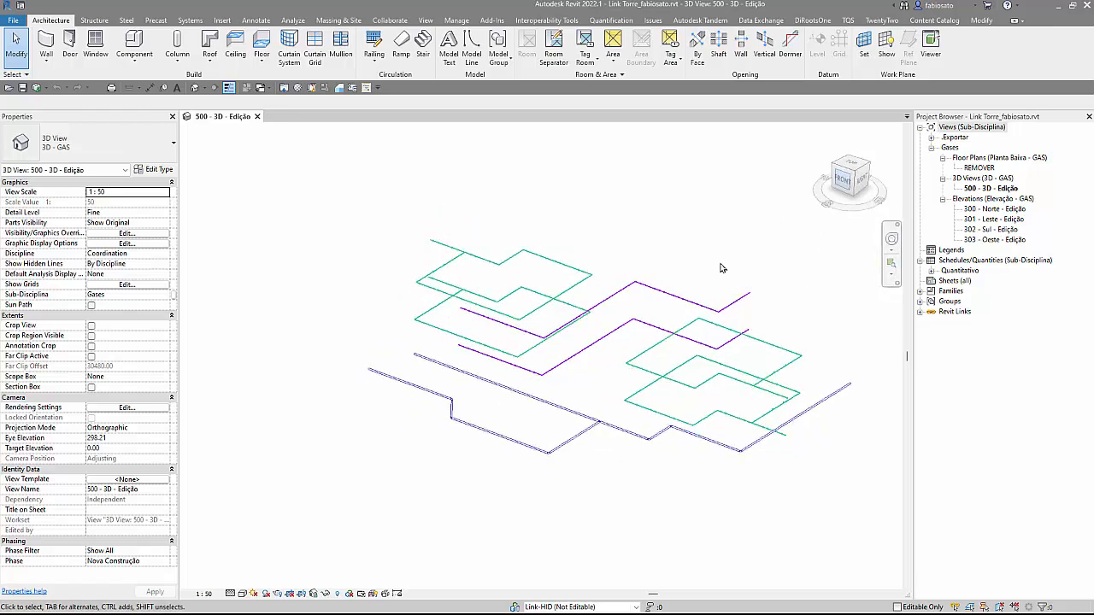
pyautogui.click(419, 390)
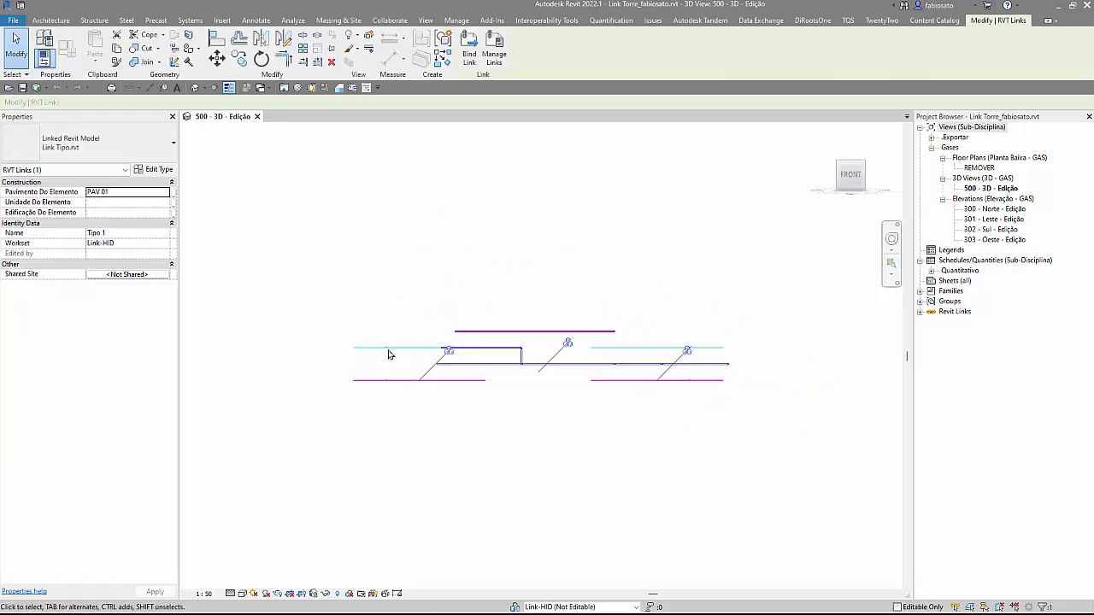
pyautogui.click(394, 353)
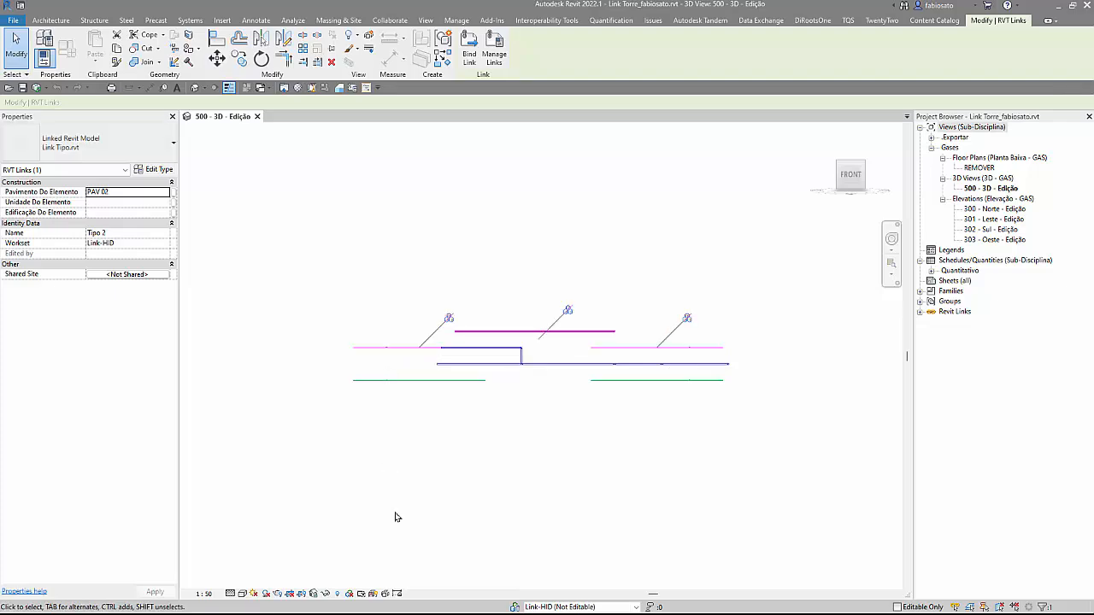
pyautogui.keyDown('shift'); pyautogui.moveTo(525, 469); pyautogui.dragTo(477, 462, button='middle'); pyautogui.keyUp('shift')
pyautogui.press('Escape')
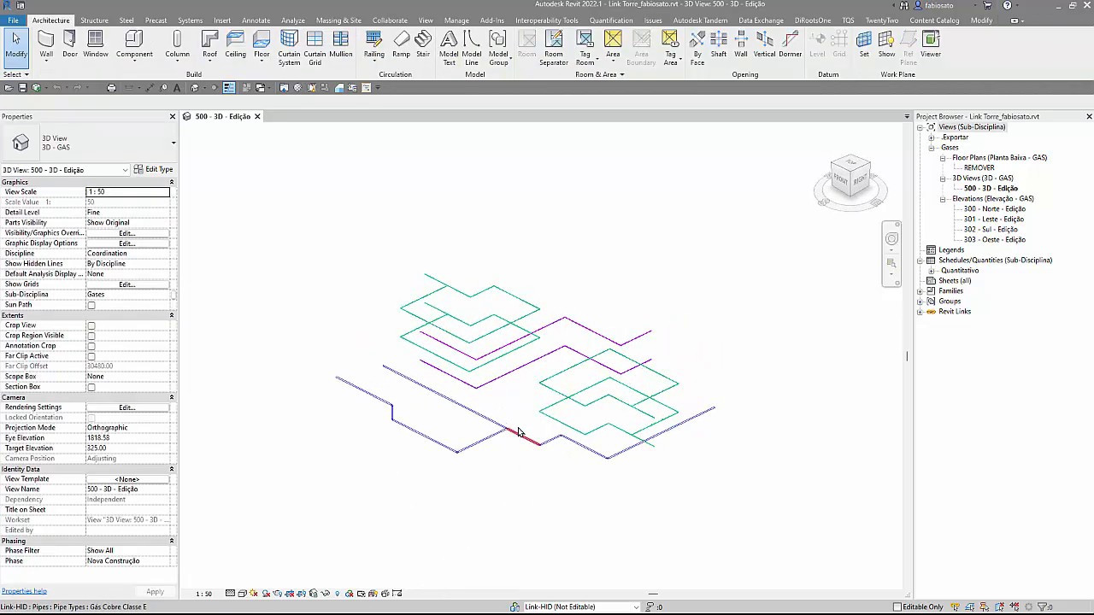
pyautogui.click(466, 407)
pyautogui.click(561, 513)
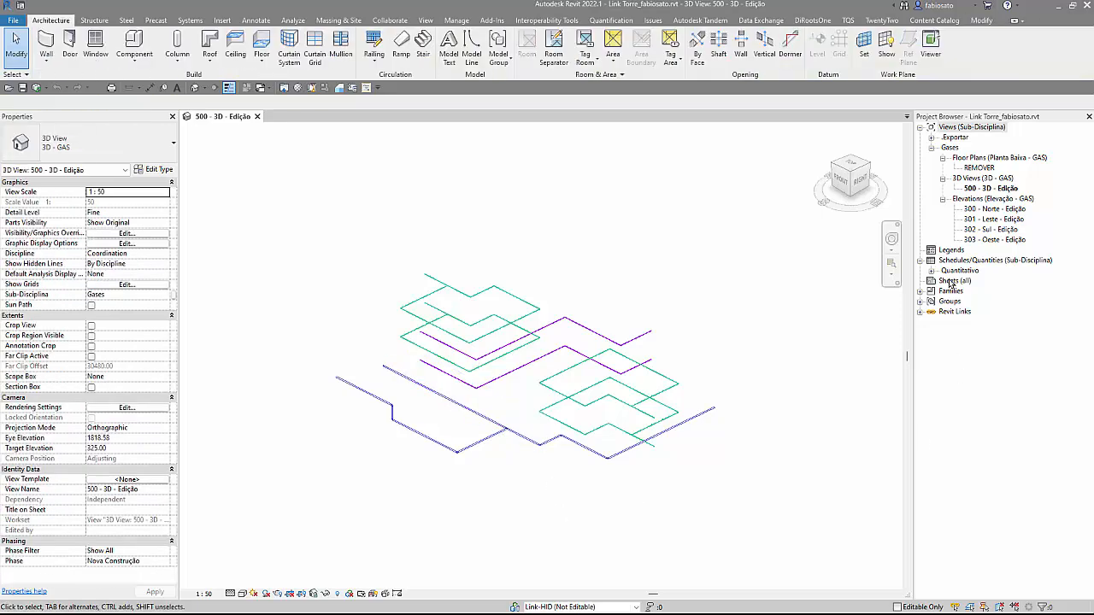
# Step: Open the Quantitativo-Pavimento schedule and add RVT Link: Name as its fourth sorting level
pyautogui.click(932, 271)
pyautogui.click(968, 292)
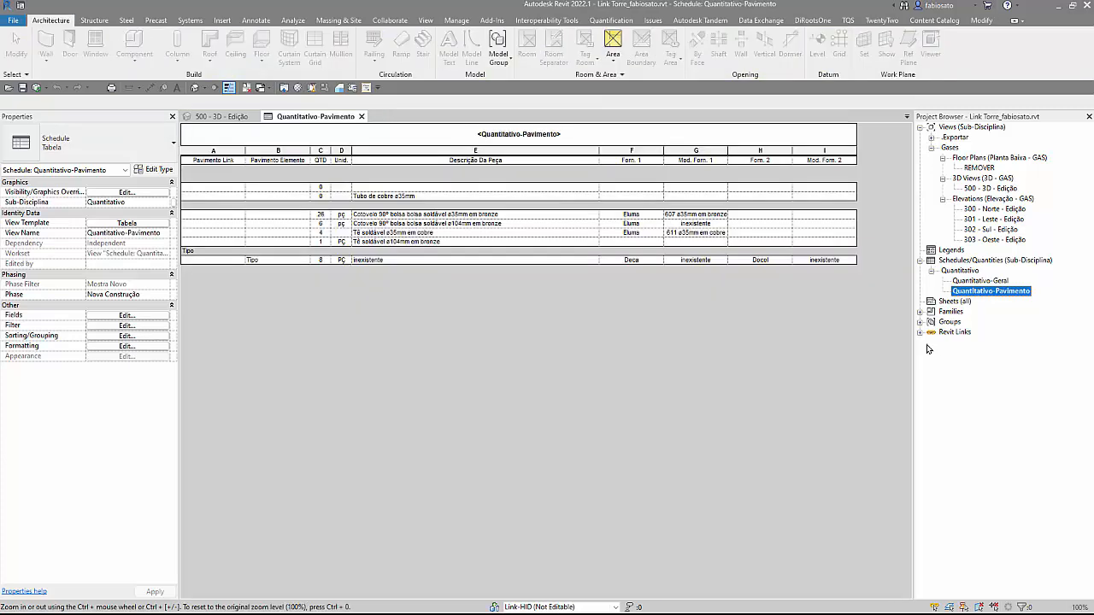
pyautogui.click(119, 336)
pyautogui.click(416, 160)
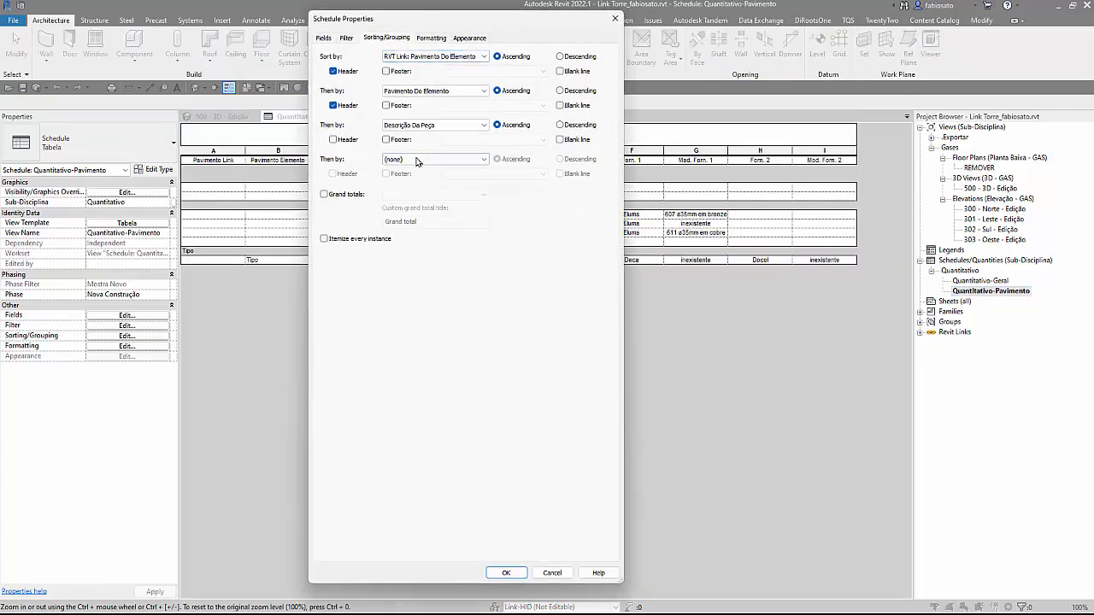
pyautogui.click(418, 274)
pyautogui.click(422, 161)
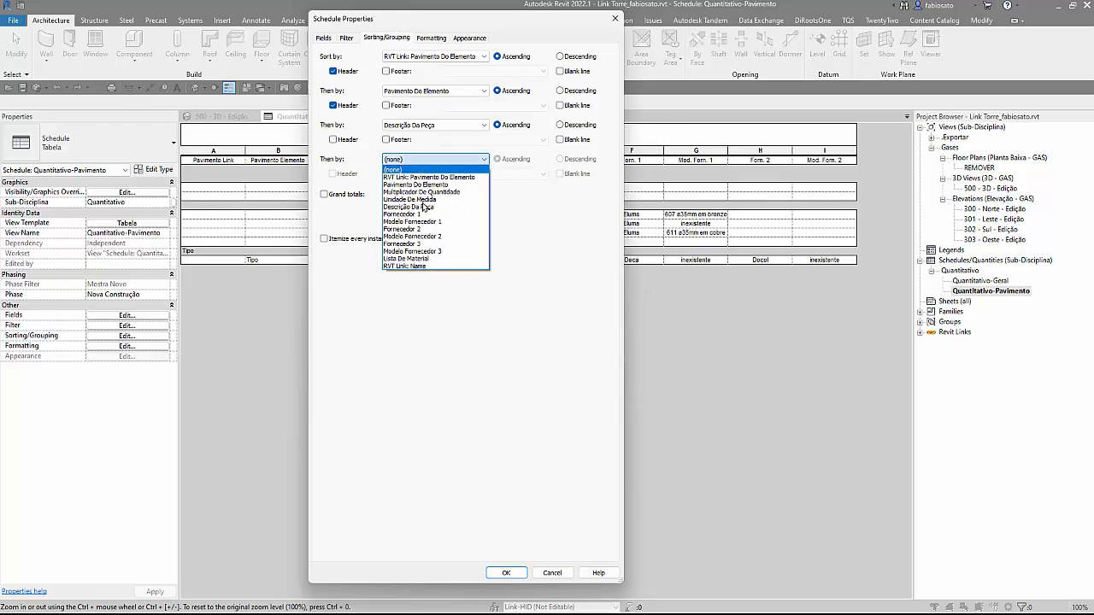
pyautogui.click(416, 266)
# Step: Unhide the RVT Link: Name field in the schedule's formatting and apply the schedule properties
pyautogui.click(432, 39)
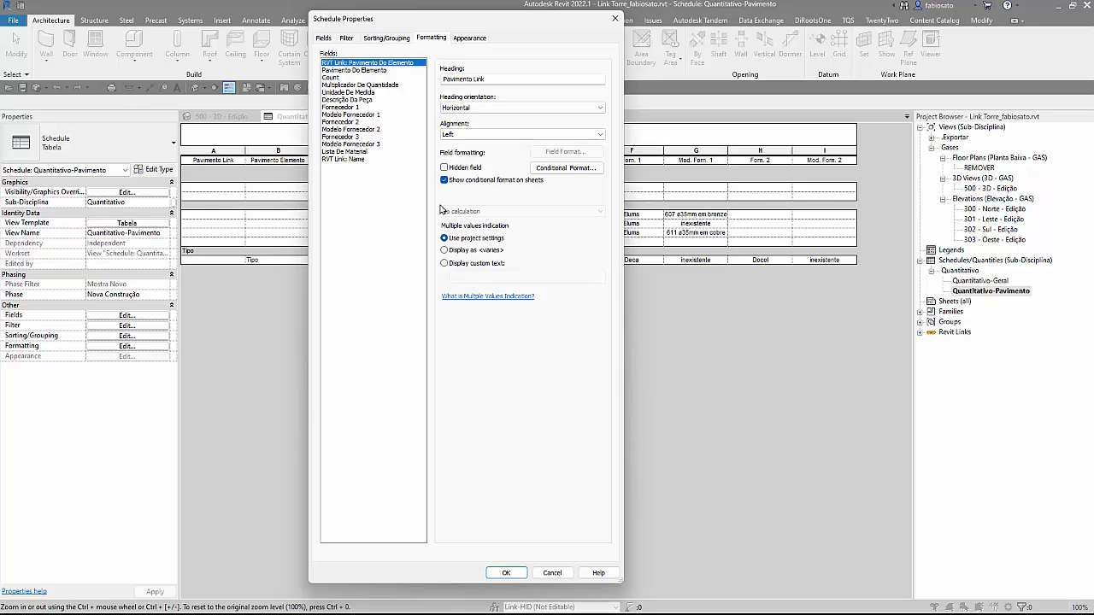
pyautogui.click(351, 159)
pyautogui.click(444, 168)
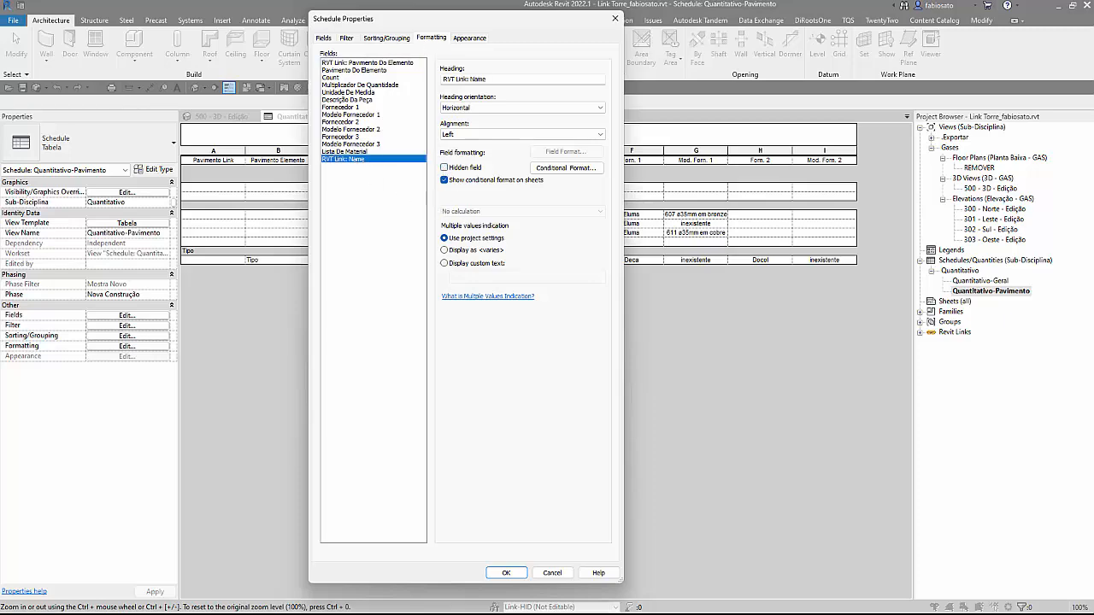
pyautogui.click(506, 573)
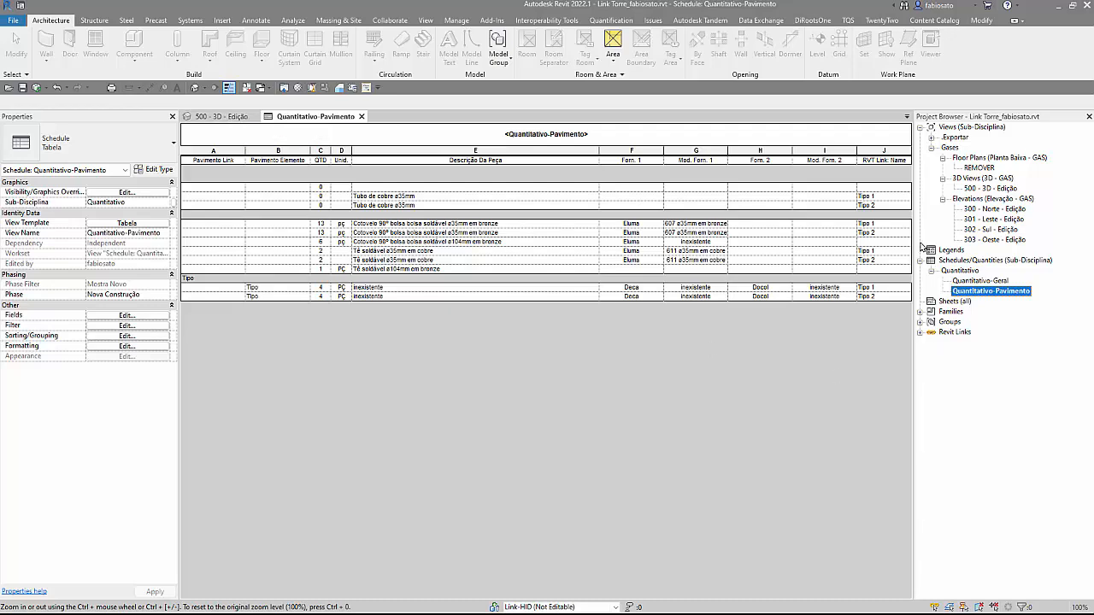
# Step: Check the Name and Pavimento Do Elemento of the upper and lower Link Tipo.rvt instances in 3D, returning to the schedule
pyautogui.click(224, 116)
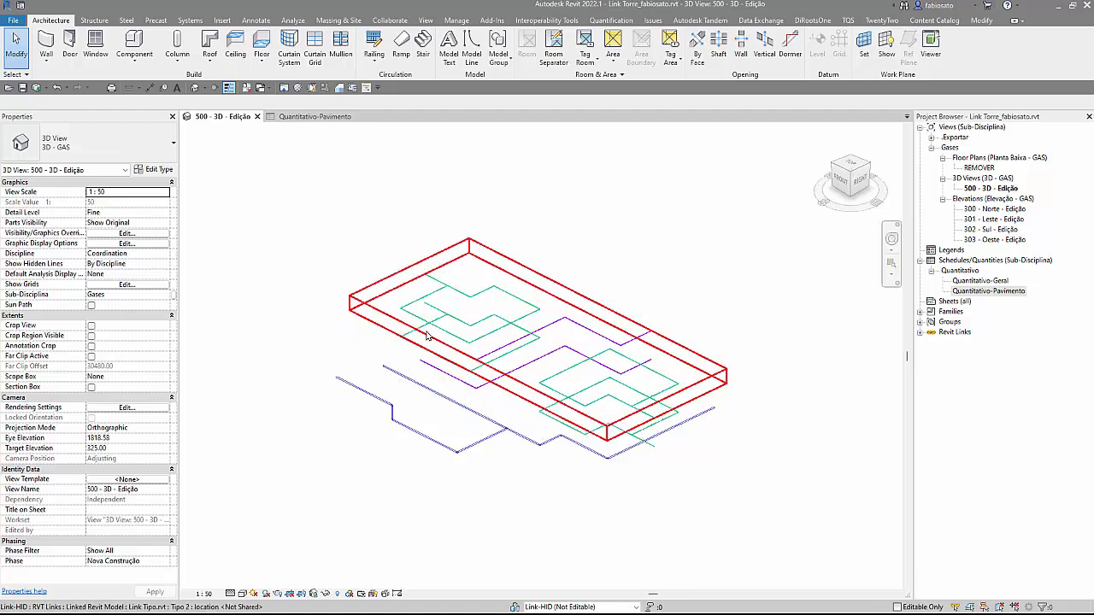
pyautogui.click(429, 329)
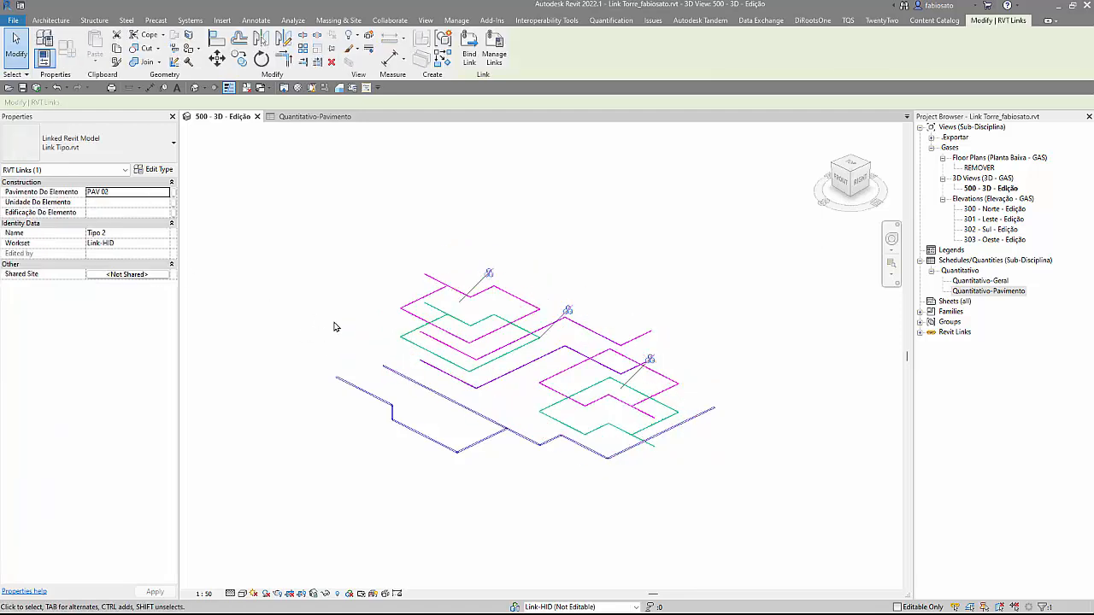
pyautogui.click(404, 353)
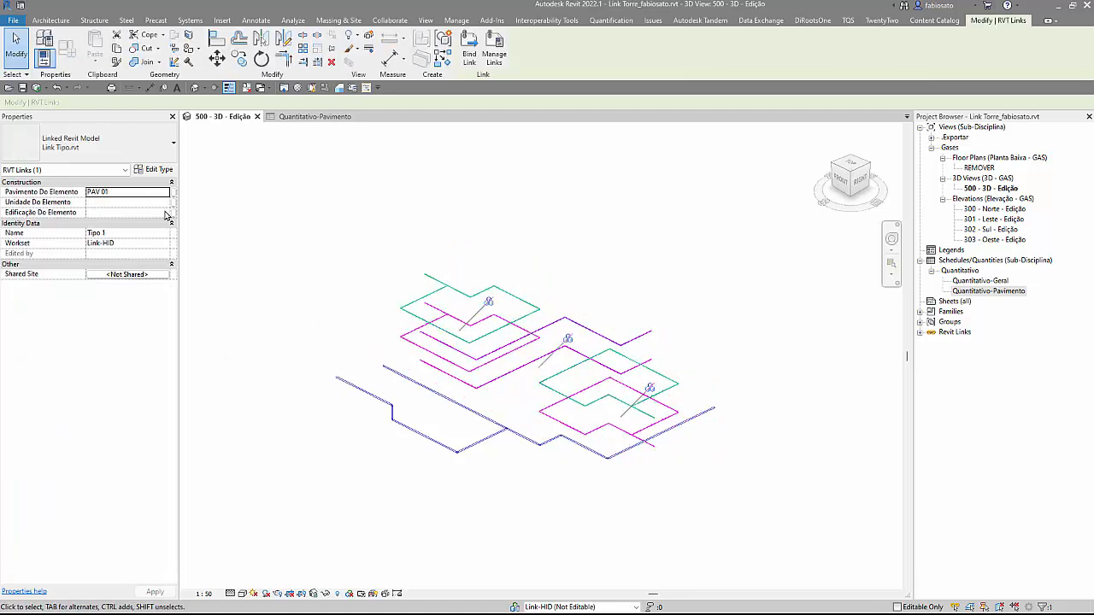
pyautogui.click(304, 117)
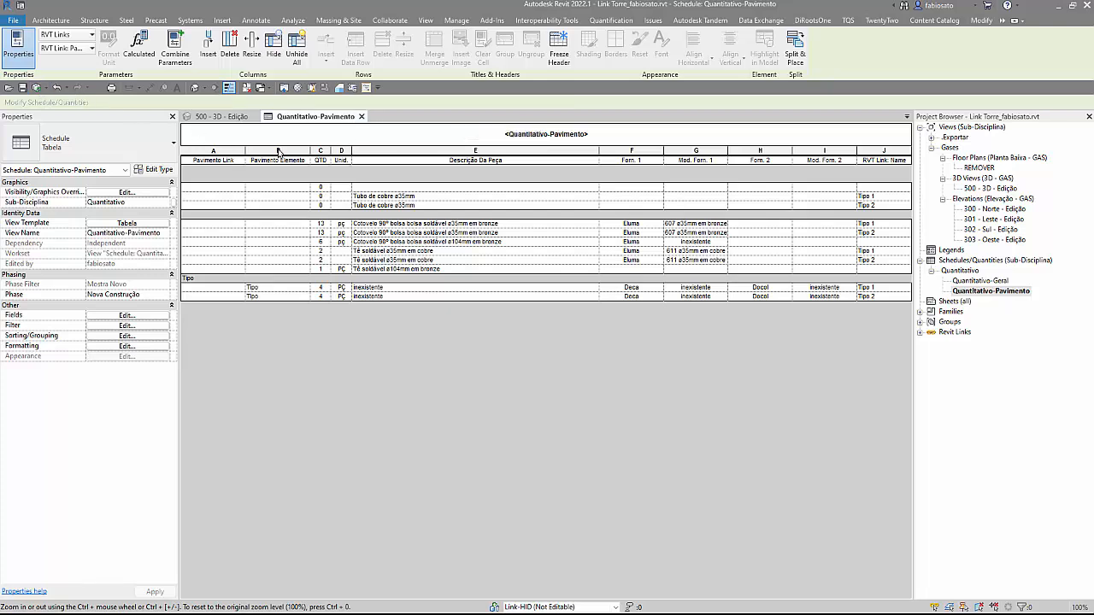
# Step: Close the tower model's 3D view and schedule, synchronizing the changes with the central model
pyautogui.click(257, 117)
pyautogui.click(278, 122)
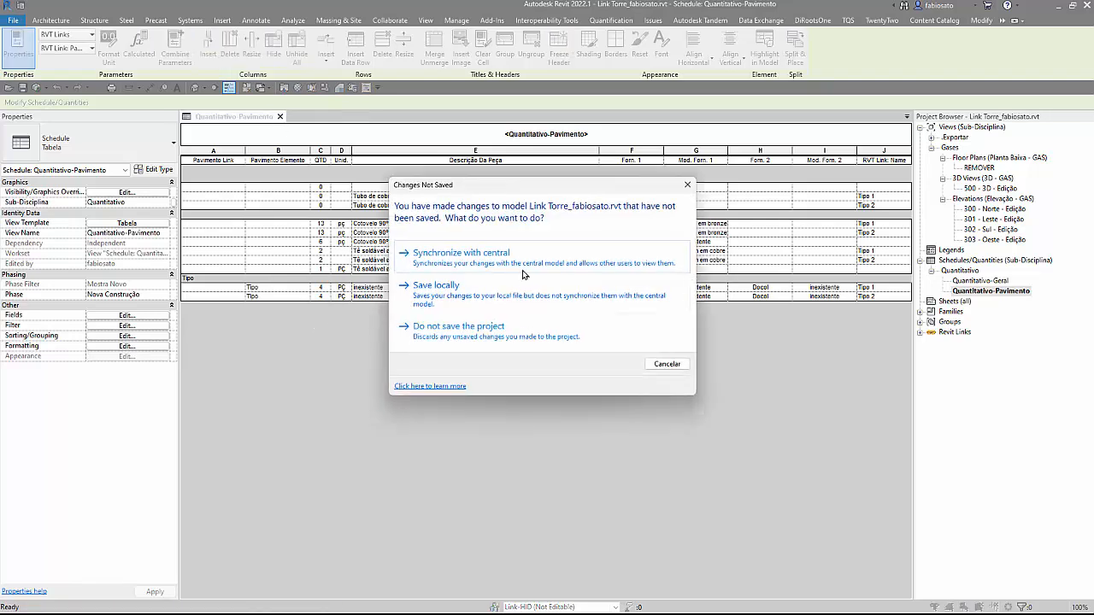
pyautogui.click(504, 260)
pyautogui.click(547, 371)
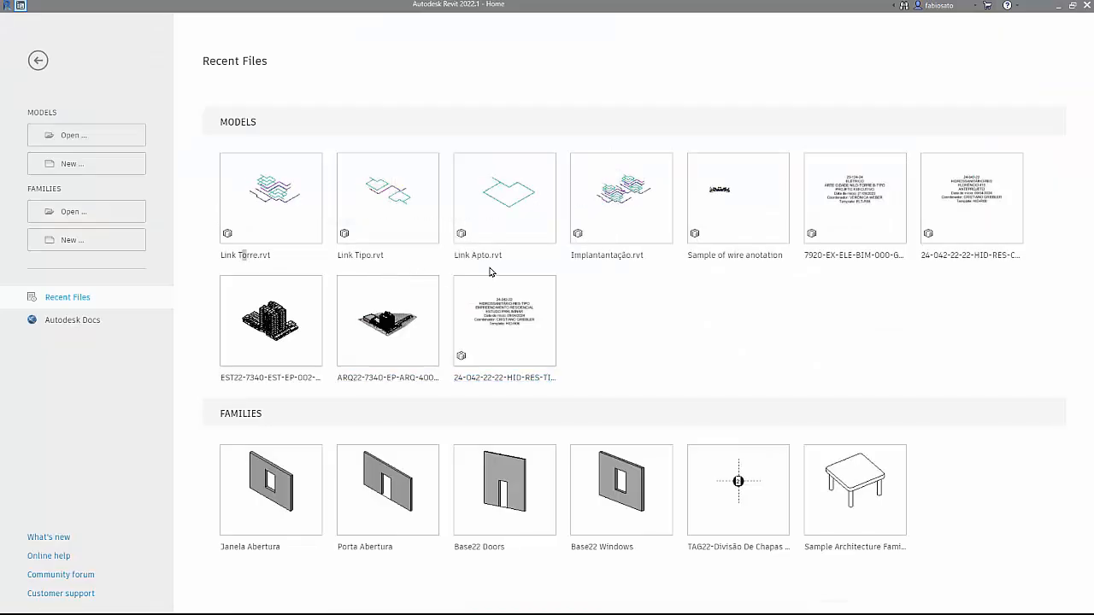
# Step: Open Link Apto.rvt from the recent models, overwriting the existing local copy
pyautogui.click(462, 258)
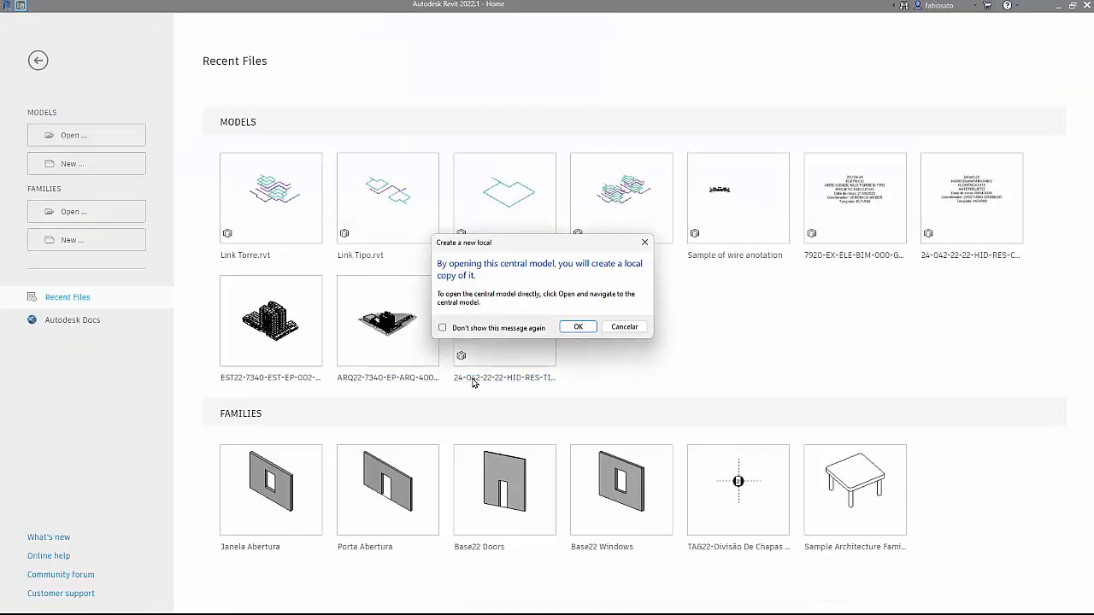
pyautogui.click(578, 332)
pyautogui.click(527, 284)
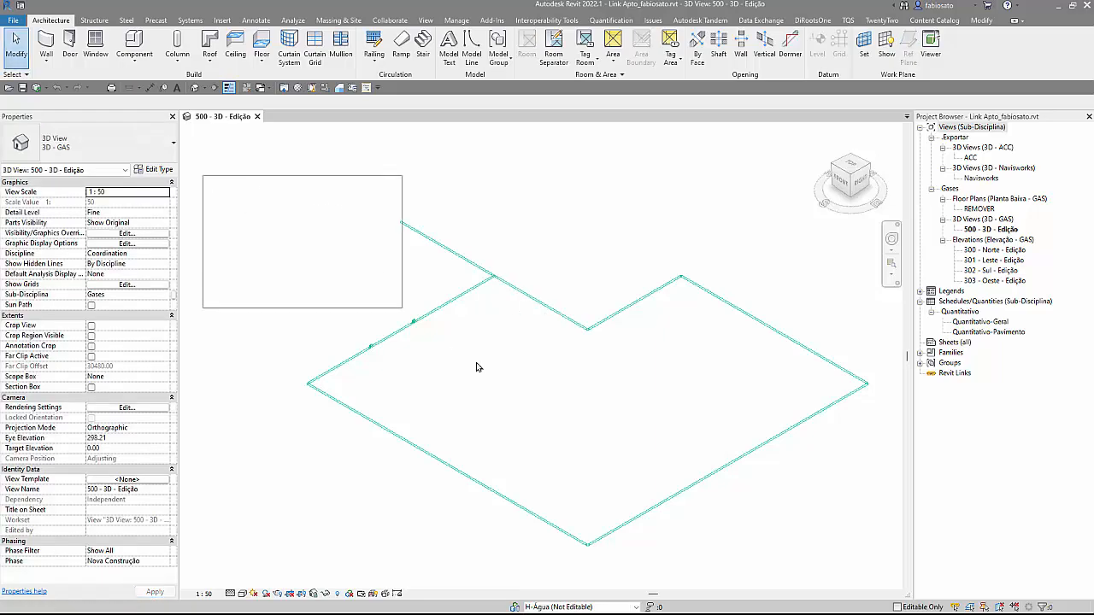
# Step: Set Pavimento Do Elemento to Tipo and Unidade Do Elemento to Apto Final 1 for all the apartment's piping elements
pyautogui.moveTo(477, 368); pyautogui.dragTo(896, 575)
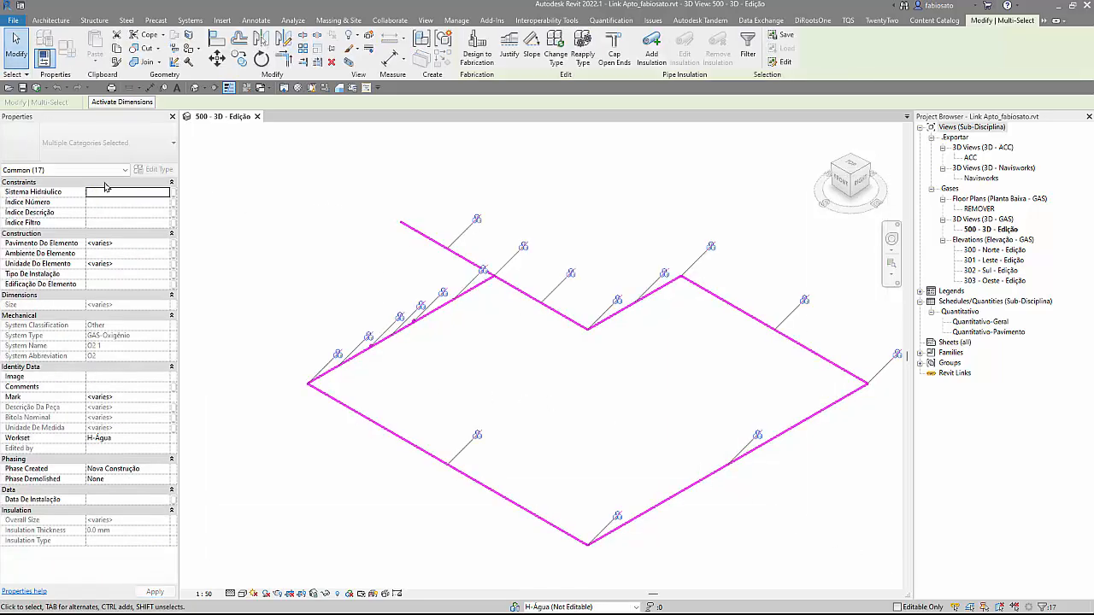
pyautogui.click(135, 245)
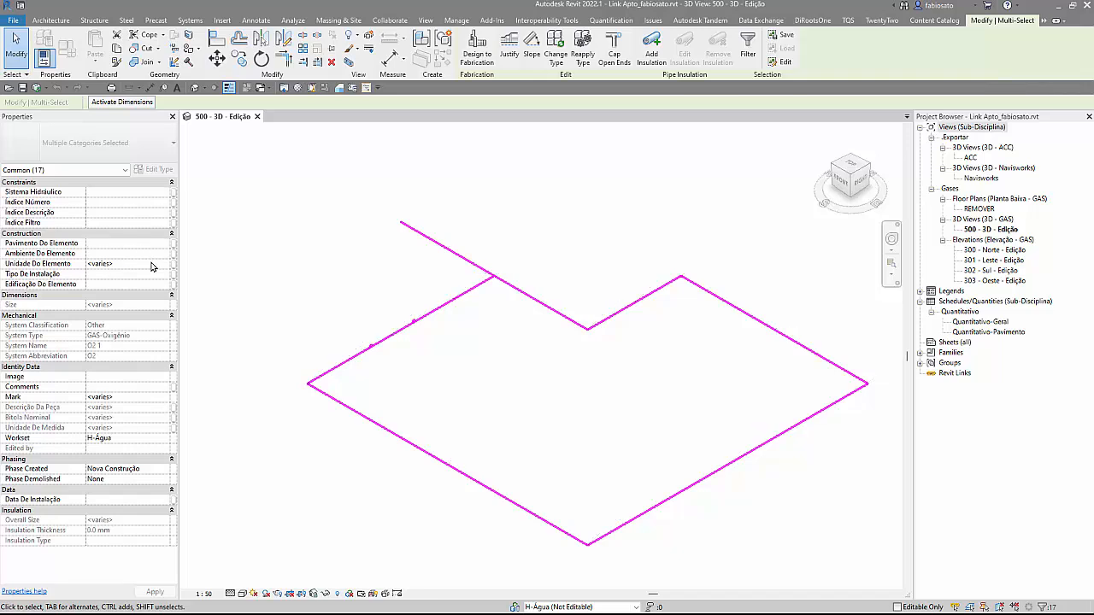
pyautogui.click(131, 247)
pyautogui.click(129, 247)
pyautogui.write('Tipo')
pyautogui.click(135, 273)
pyautogui.write('Apto Final 1')
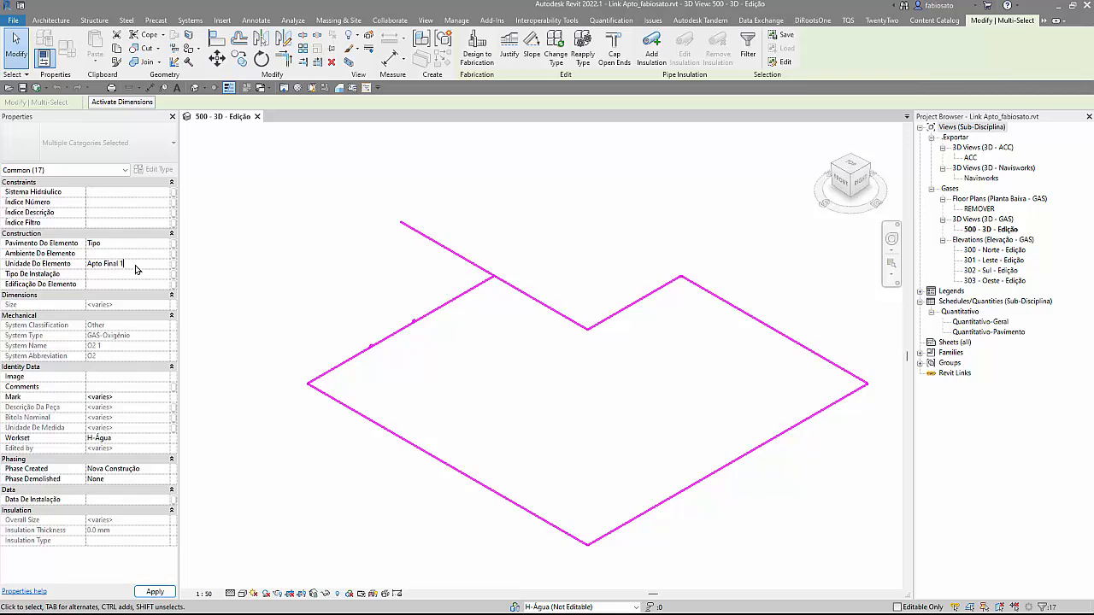
pyautogui.press('Return')
pyautogui.click(216, 245)
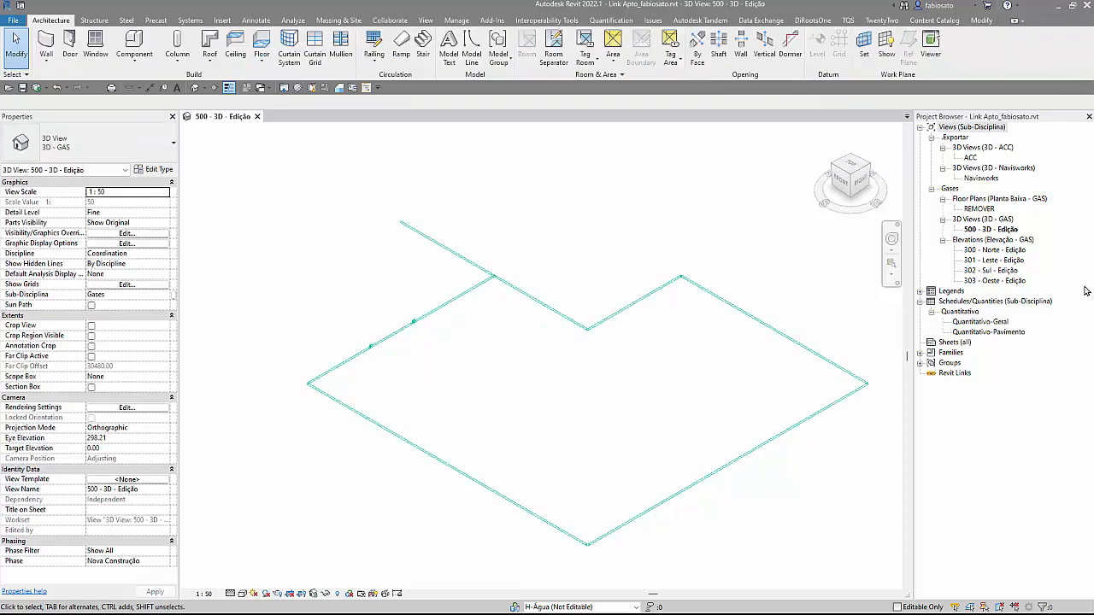
# Step: Open the apartment's Quantitativo-Pavimento schedule and add the Unidade Do Elemento field
pyautogui.click(989, 332)
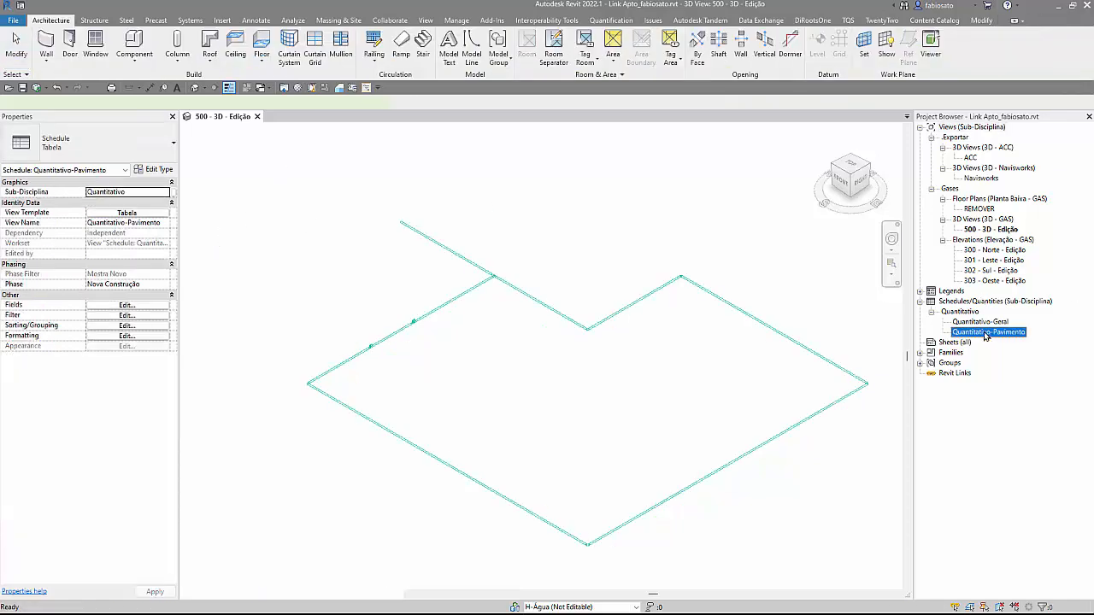
pyautogui.doubleClick(987, 333)
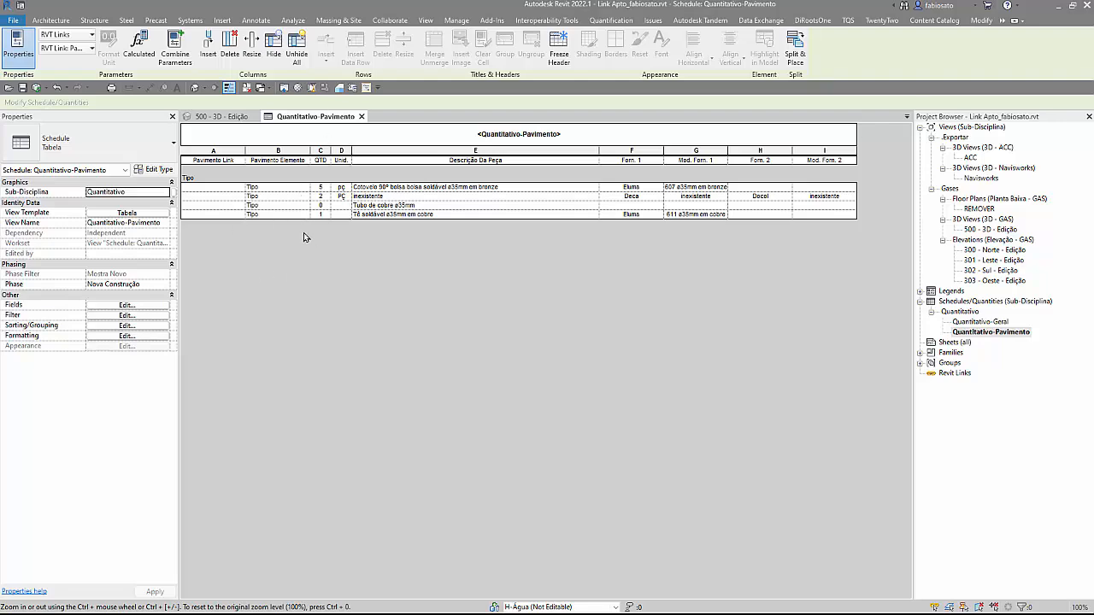
pyautogui.click(134, 306)
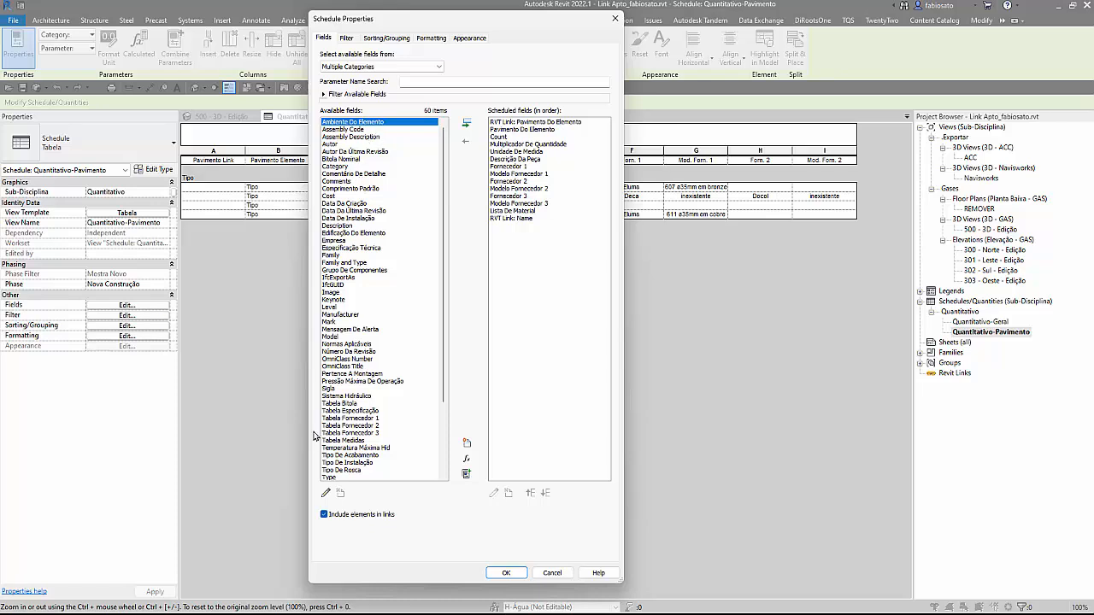
pyautogui.scroll(-2, 325, 451)
pyautogui.scroll(-1, 348, 454)
pyautogui.doubleClick(356, 433)
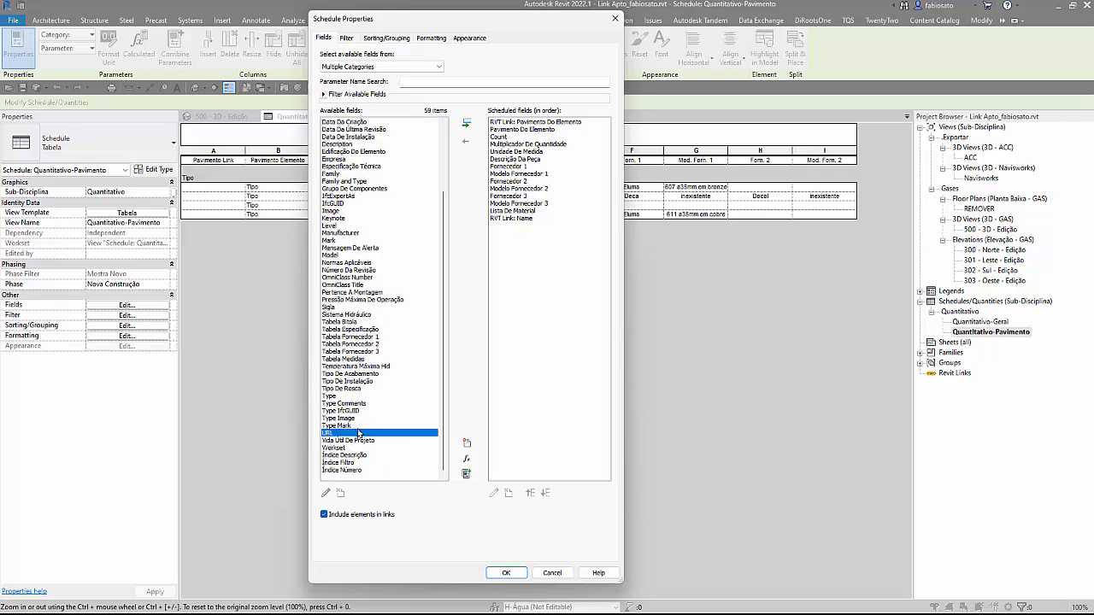
# Step: Move the Unidade Do Elemento field directly below Pavimento Do Elemento and apply the schedule properties
pyautogui.click(530, 495)
pyautogui.click(530, 494)
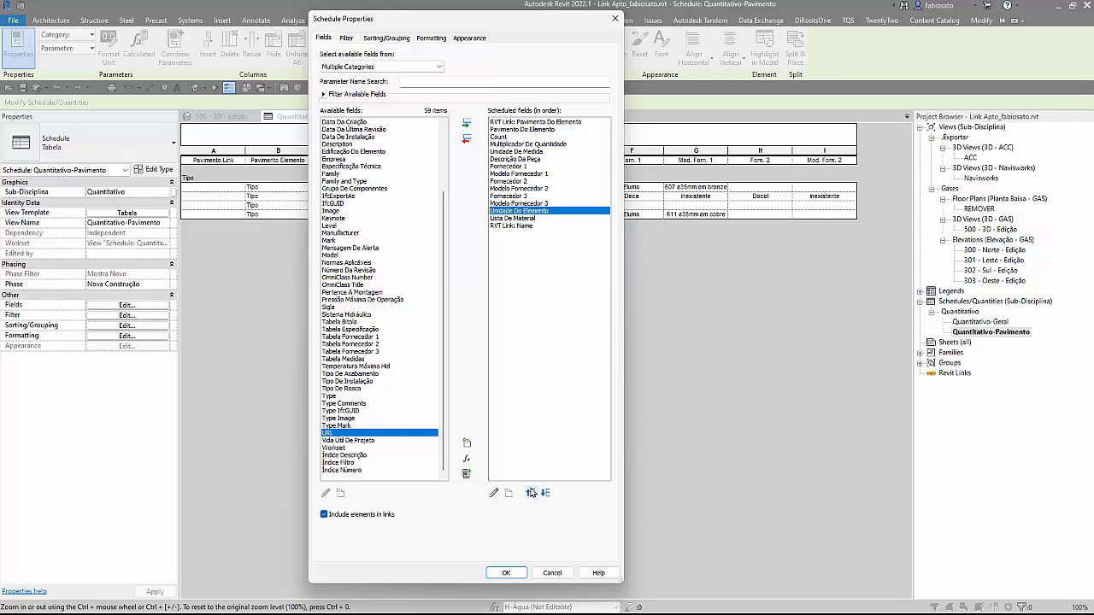
pyautogui.click(530, 494)
pyautogui.click(530, 494)
pyautogui.click(530, 493)
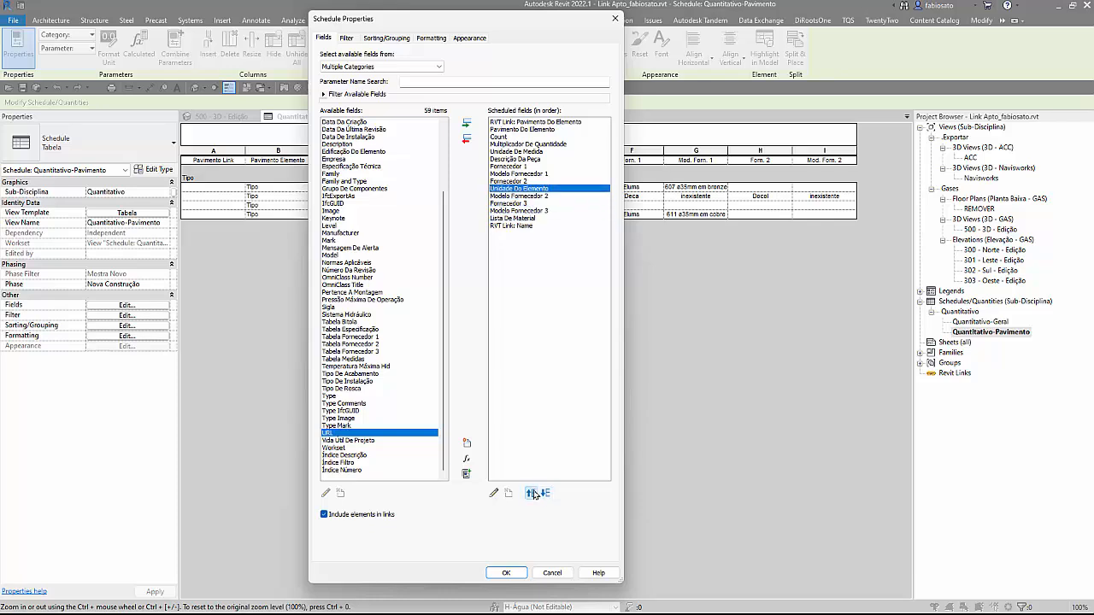
pyautogui.click(531, 493)
pyautogui.click(531, 493)
pyautogui.click(531, 493)
pyautogui.click(531, 494)
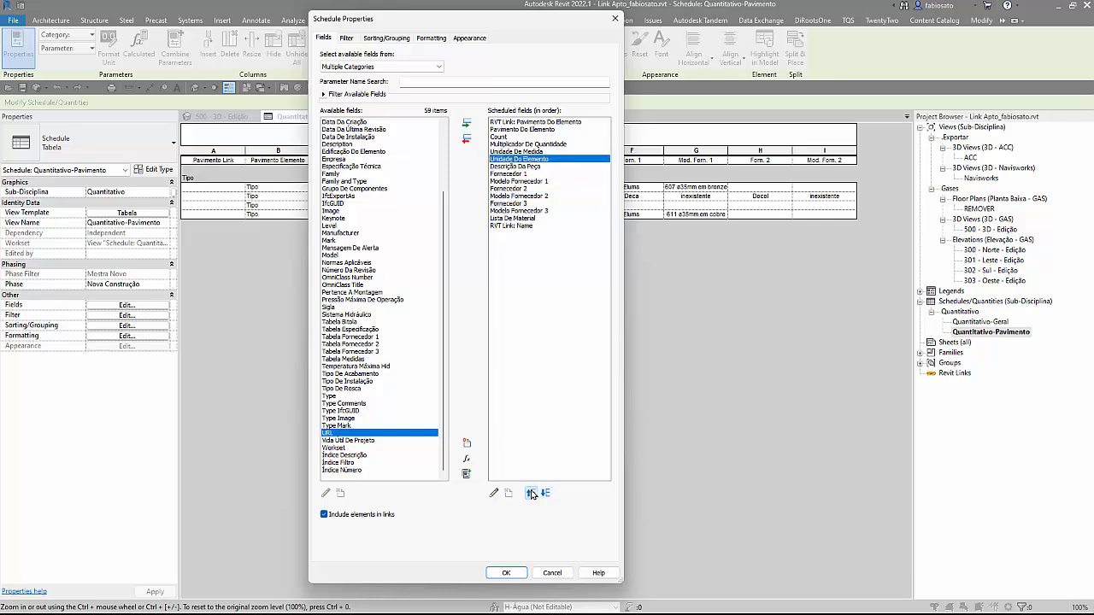
pyautogui.click(530, 493)
pyautogui.click(531, 493)
pyautogui.click(531, 494)
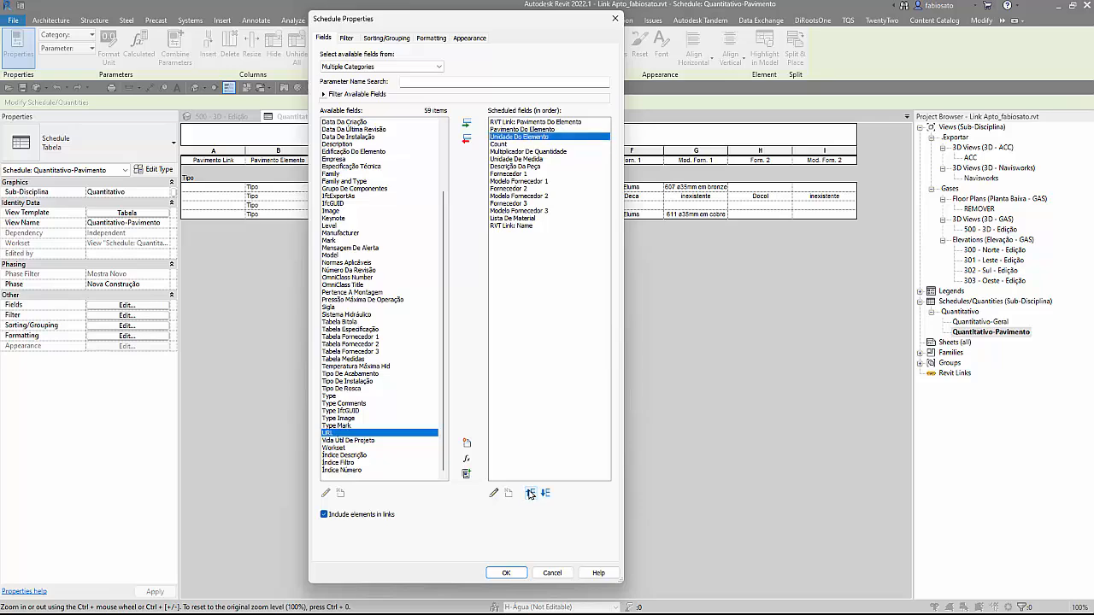
pyautogui.click(506, 573)
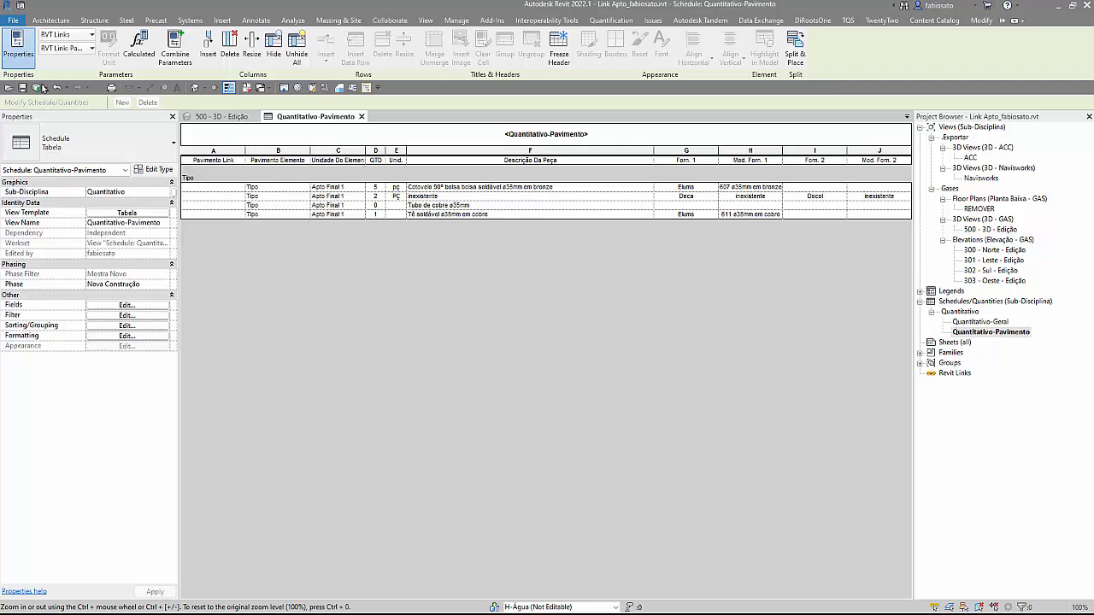
# Step: Synchronize the Link Apto file with its central model, keeping the default options, and close all its open views
pyautogui.click(37, 87)
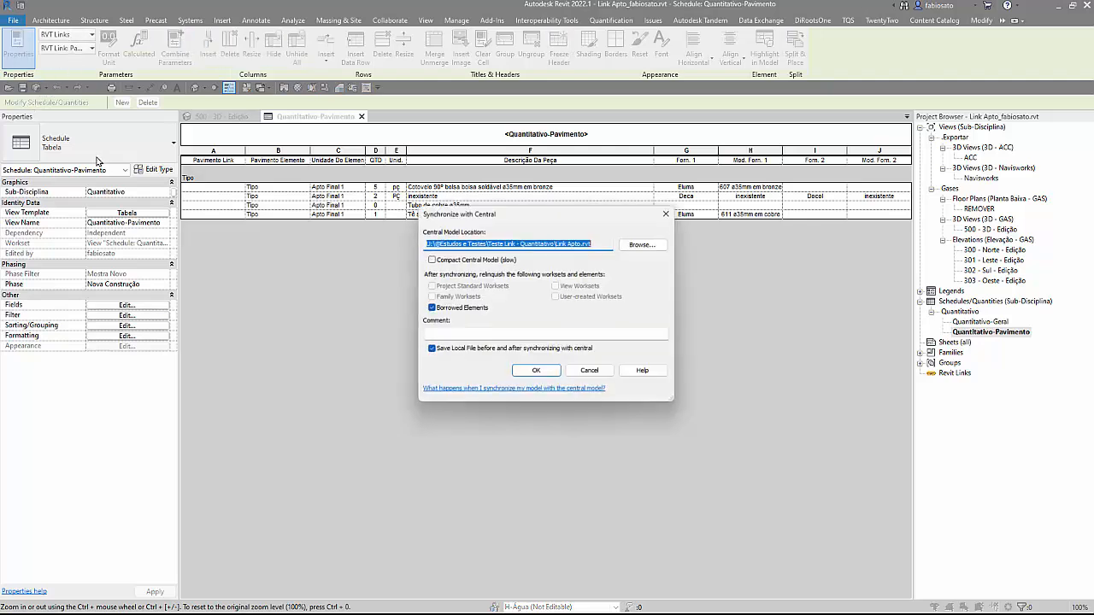
pyautogui.click(532, 371)
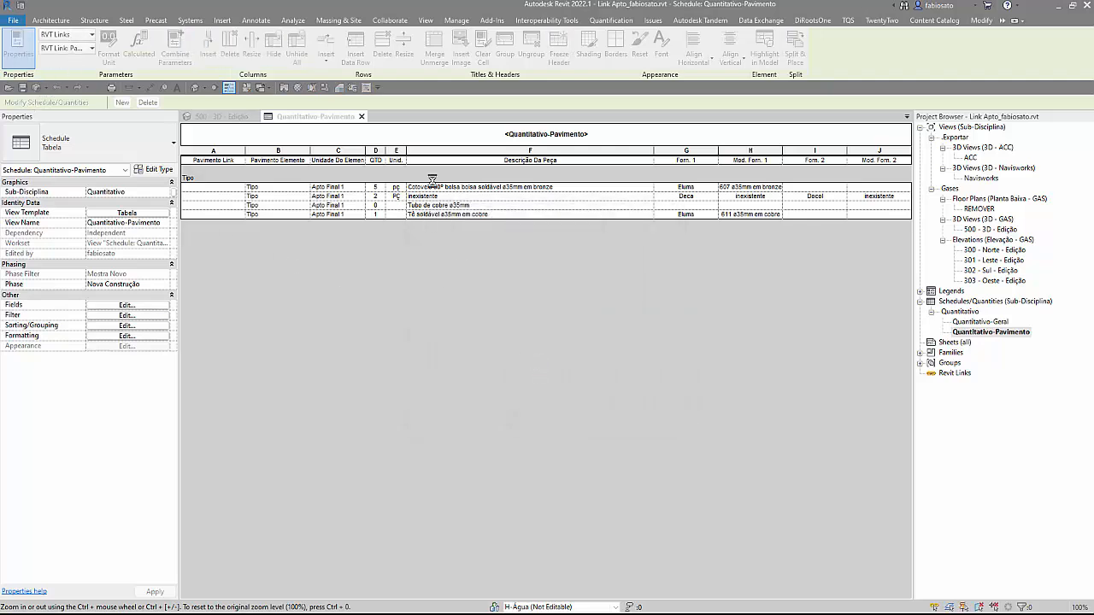
pyautogui.click(361, 115)
pyautogui.click(259, 117)
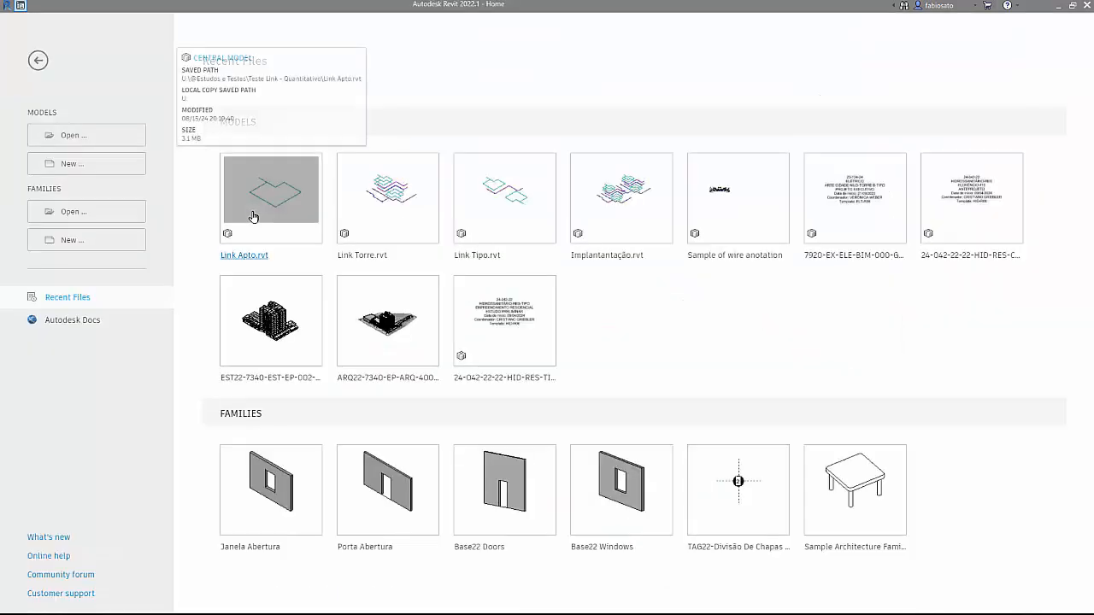
# Step: Open Link Torre.rvt from the recent models, overwriting the existing local copy
pyautogui.click(360, 255)
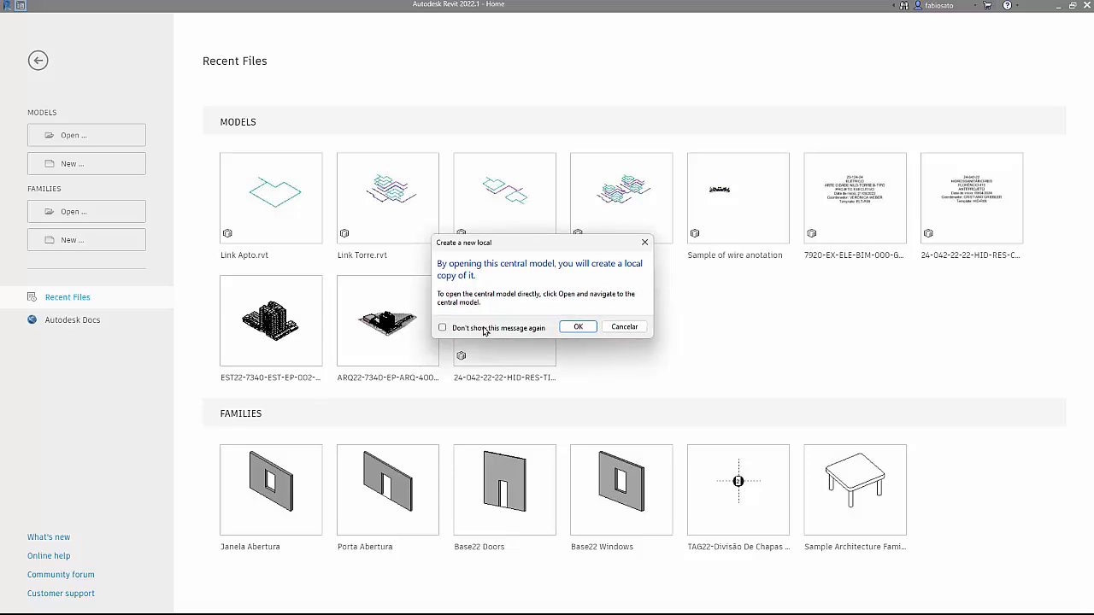
pyautogui.click(579, 328)
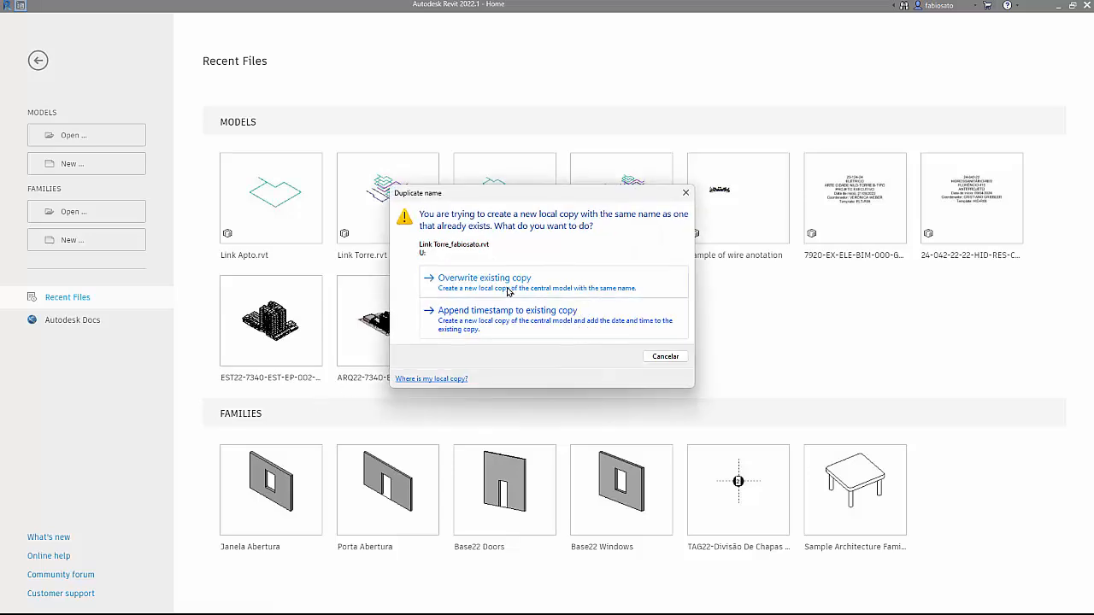
pyautogui.click(487, 278)
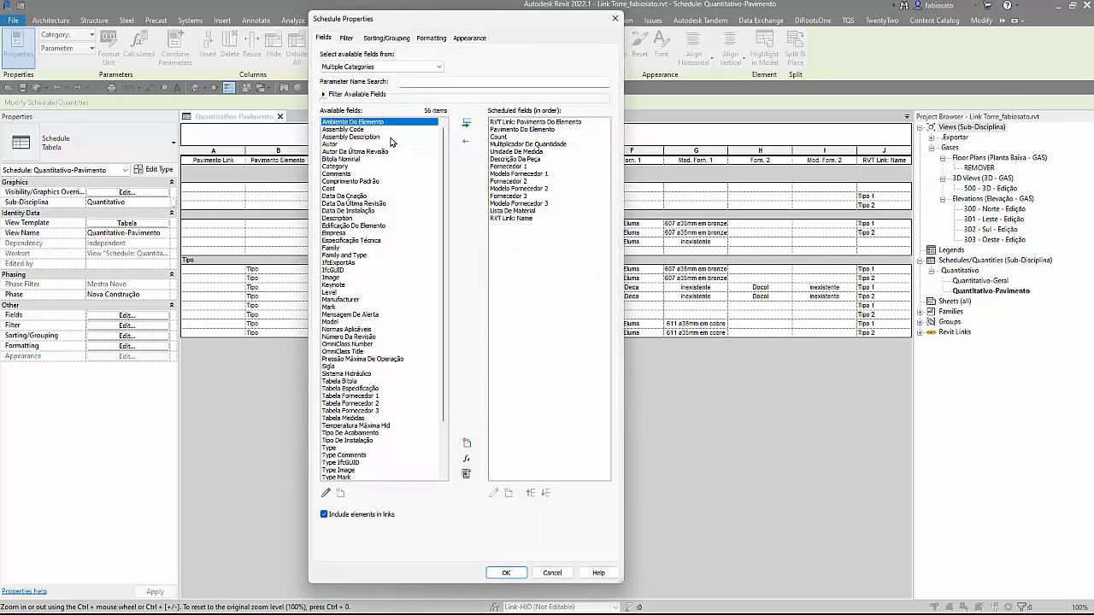
# Step: Add the Unidade Do Elemento field to the tower's Quantitativo-Pavimento schedule, move it directly below Pavimento Do Elemento, and apply the schedule properties
pyautogui.scroll(-4, 374, 425)
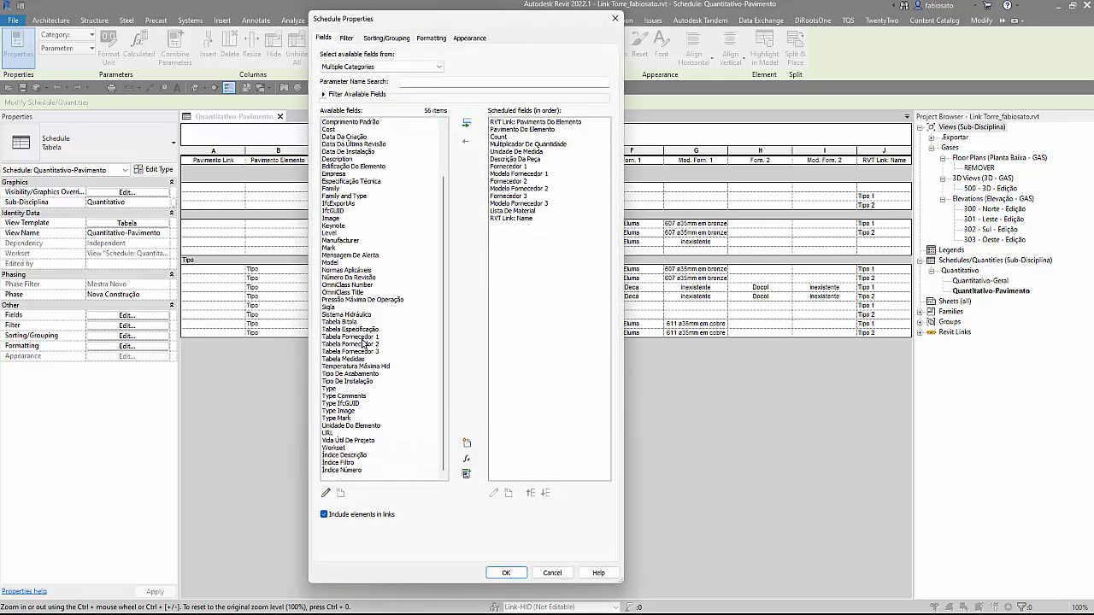
pyautogui.doubleClick(369, 426)
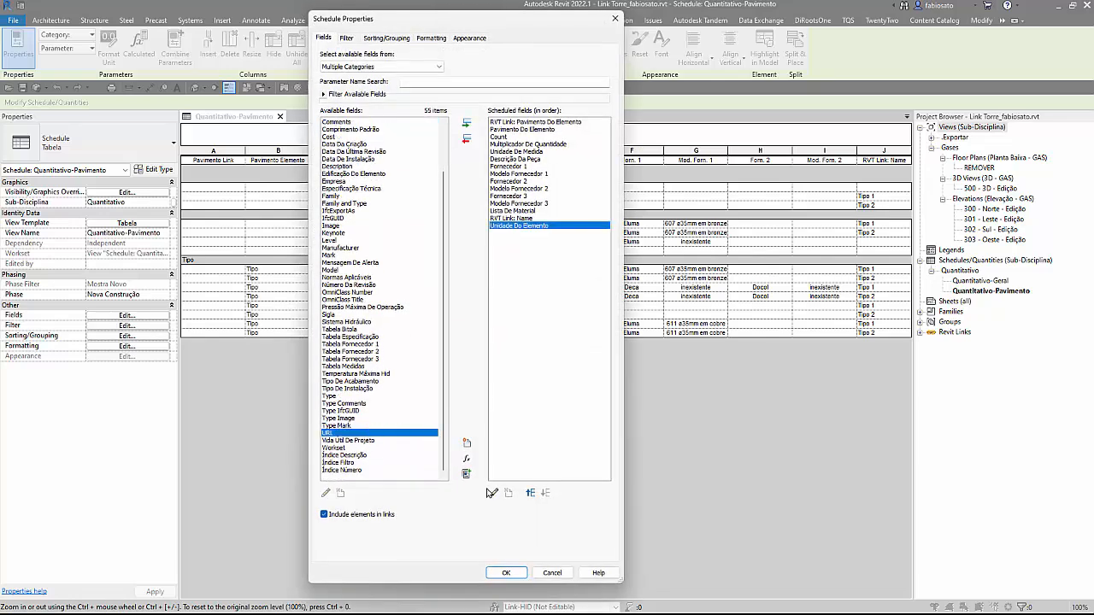
pyautogui.click(532, 493)
pyautogui.click(532, 493)
pyautogui.click(532, 493)
pyautogui.click(534, 494)
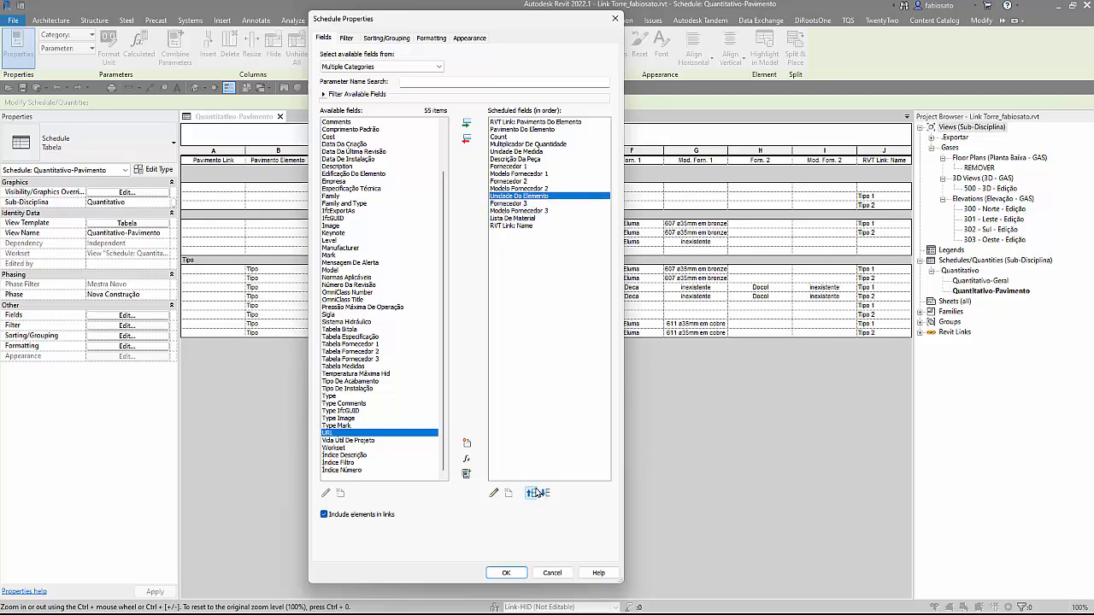
pyautogui.click(533, 494)
pyautogui.click(534, 494)
pyautogui.click(533, 493)
pyautogui.click(533, 493)
pyautogui.click(534, 494)
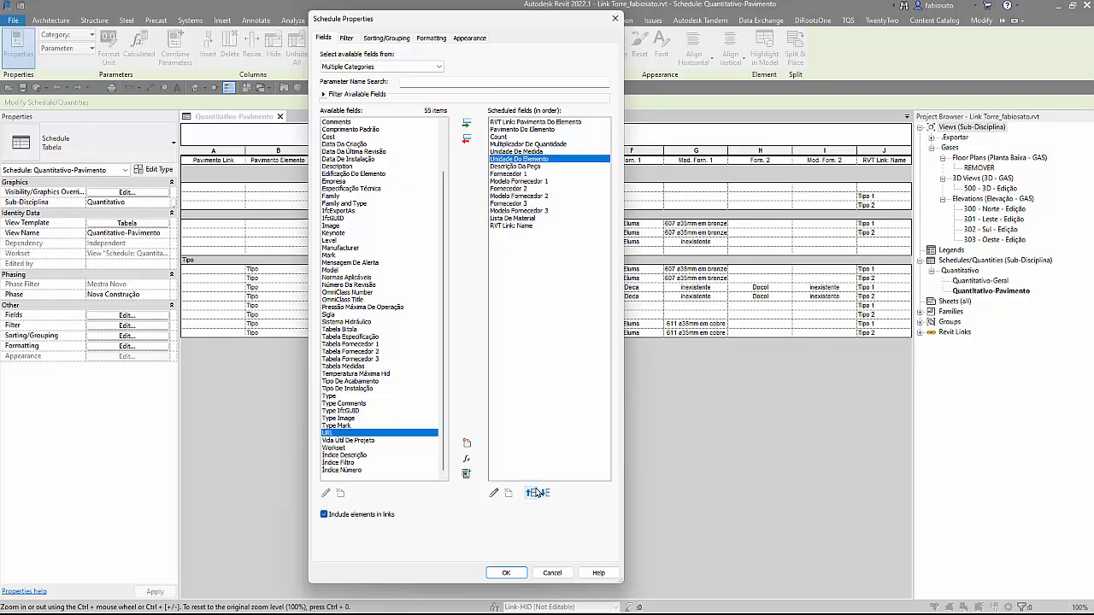
pyautogui.click(533, 494)
pyautogui.click(532, 493)
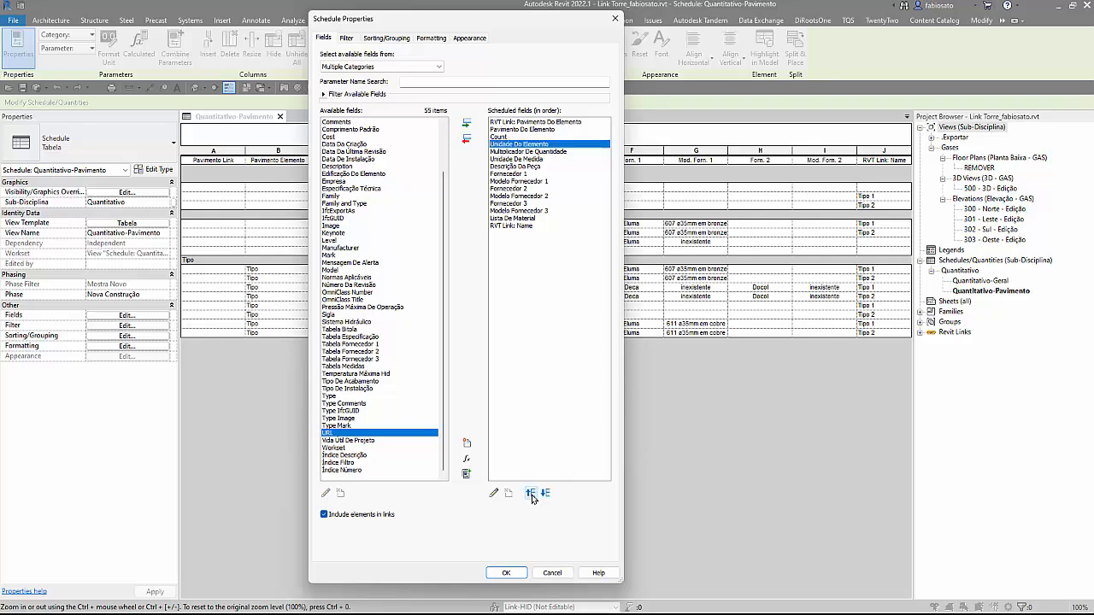
pyautogui.click(533, 493)
pyautogui.click(513, 573)
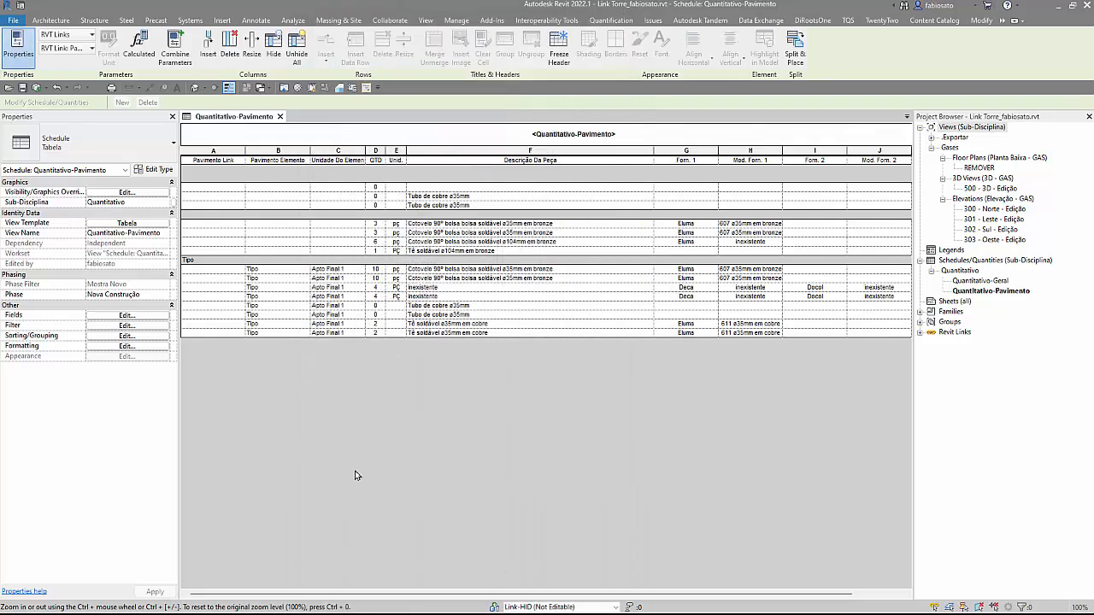
# Step: Synchronize the Link Torre file with its central model, keeping the default options, and close its open schedule
pyautogui.moveTo(410, 596); pyautogui.dragTo(508, 599)
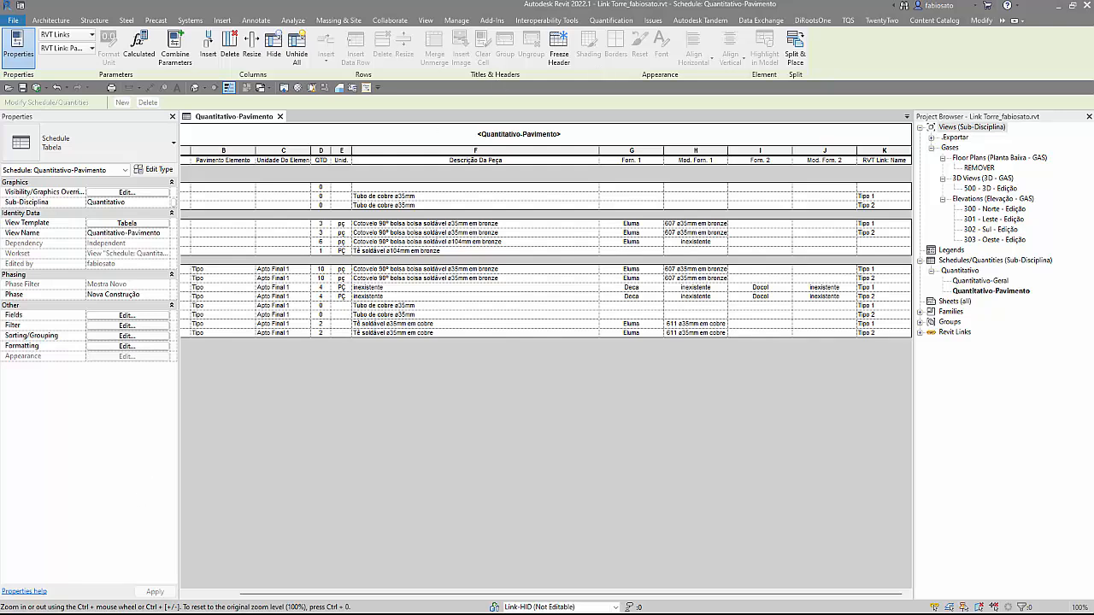
pyautogui.click(201, 594)
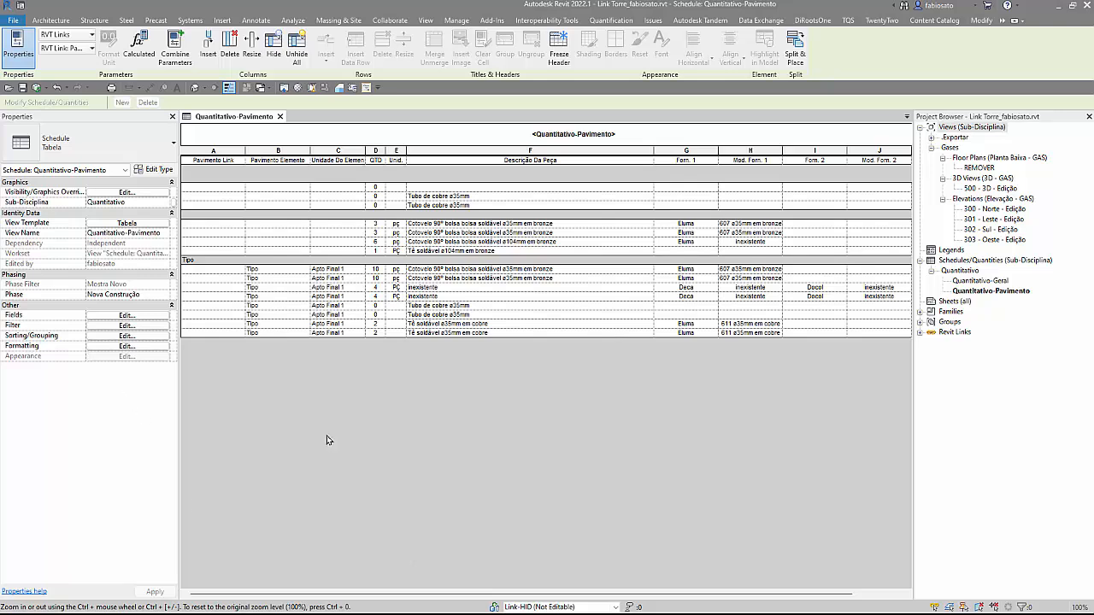
pyautogui.click(35, 88)
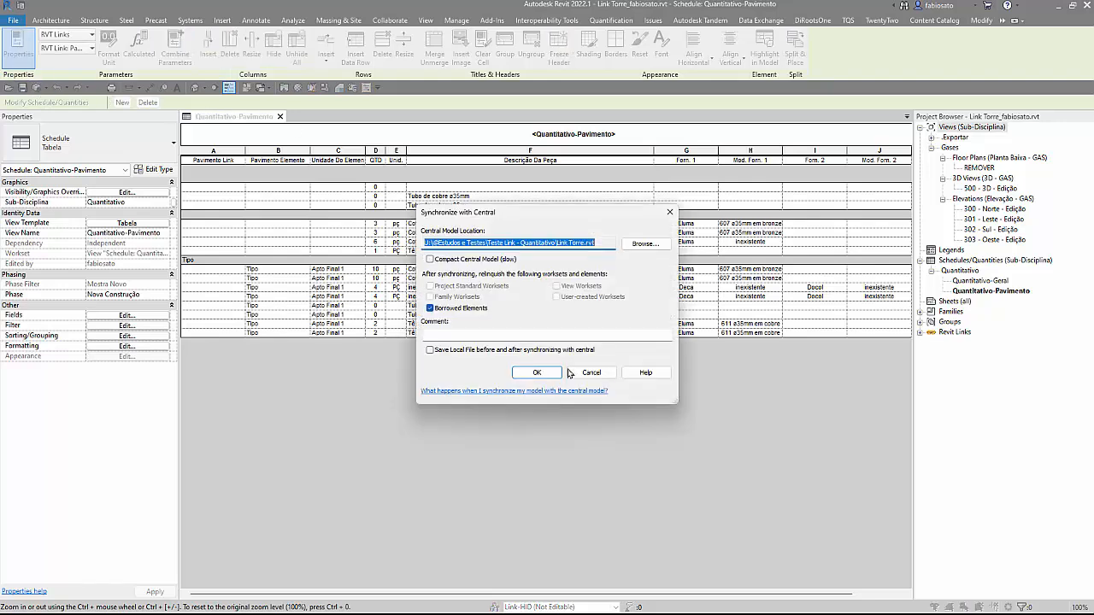
pyautogui.click(537, 373)
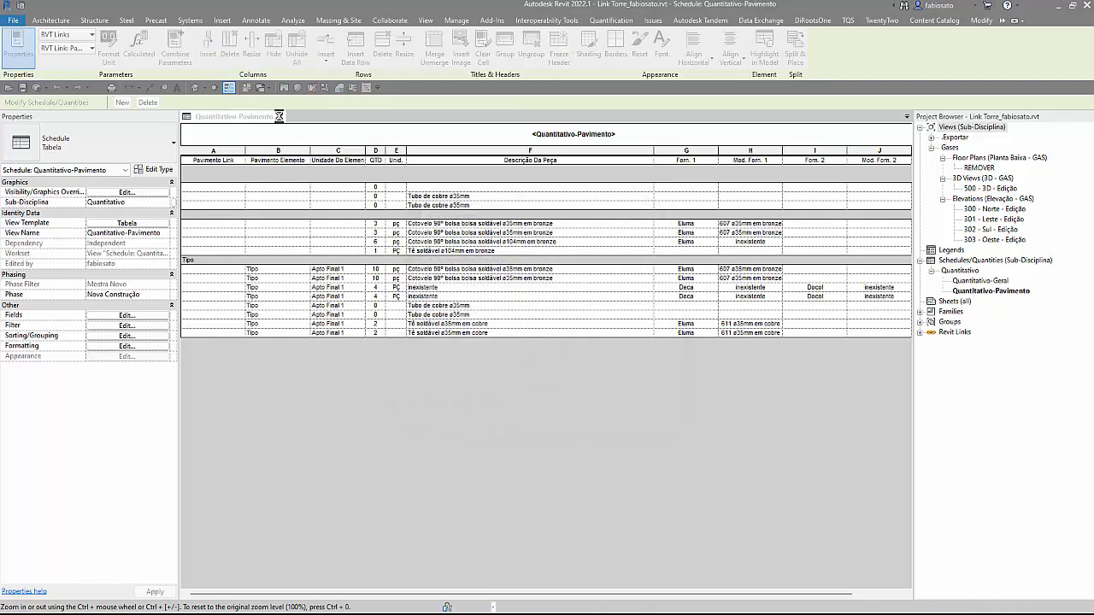
pyautogui.click(450, 272)
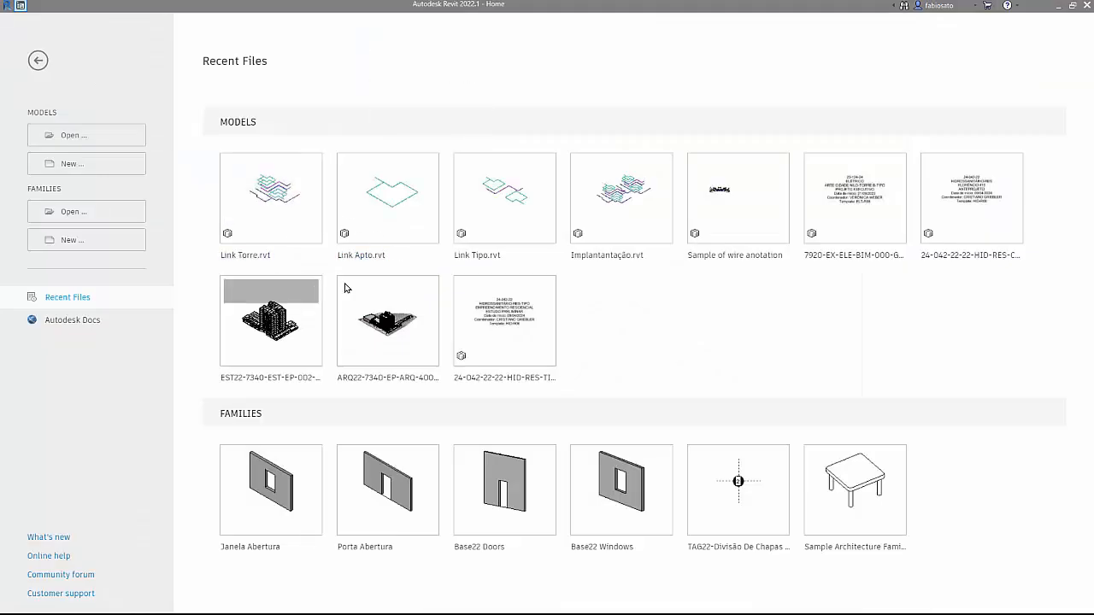
# Step: Open Implantantação.rvt from the recent models, overwriting the existing local copy
pyautogui.click(622, 236)
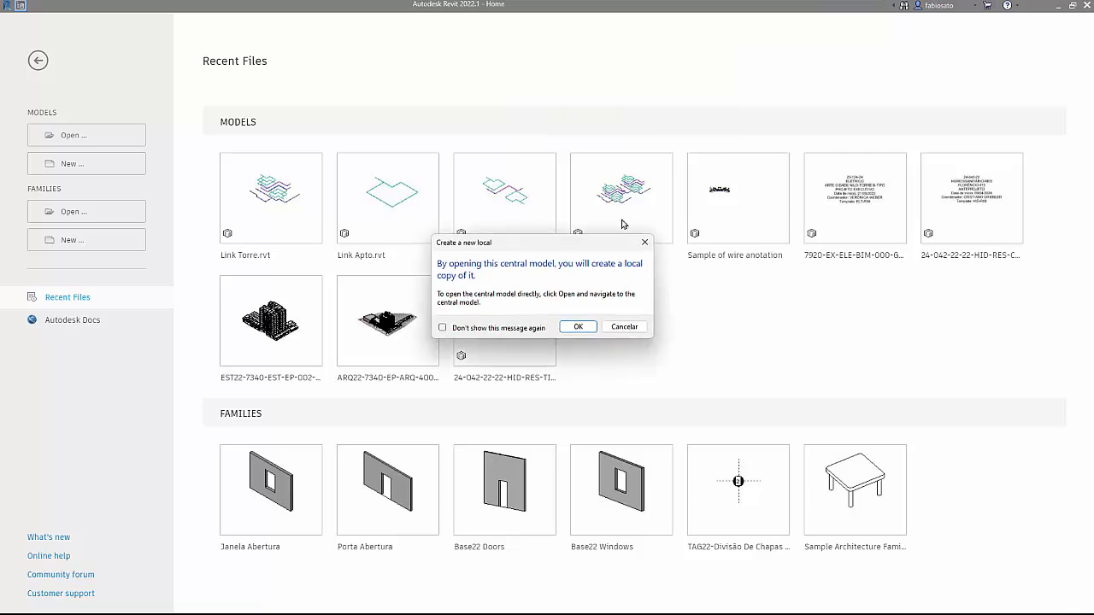
pyautogui.click(579, 327)
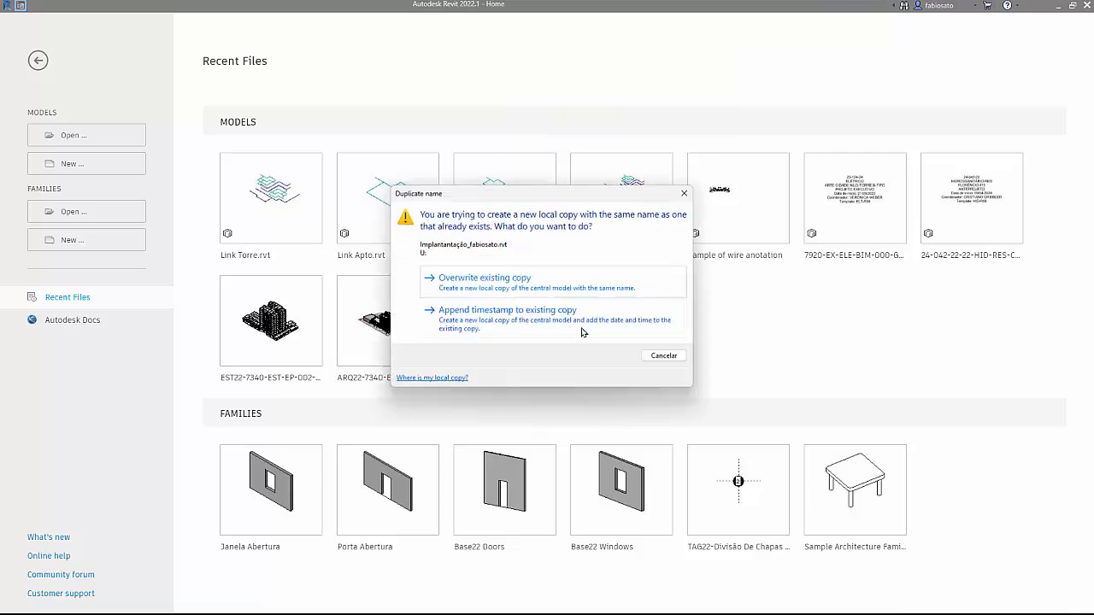
pyautogui.click(561, 286)
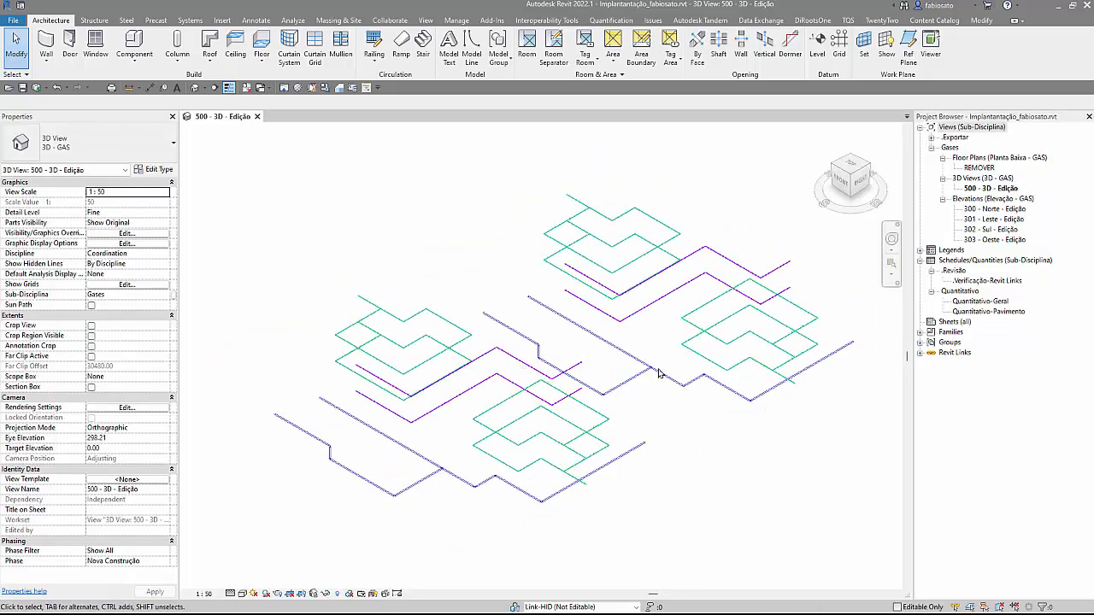
# Step: Open the site model's Quantitativo-Pavimento schedule and go through its rows for the linked elements
pyautogui.click(980, 313)
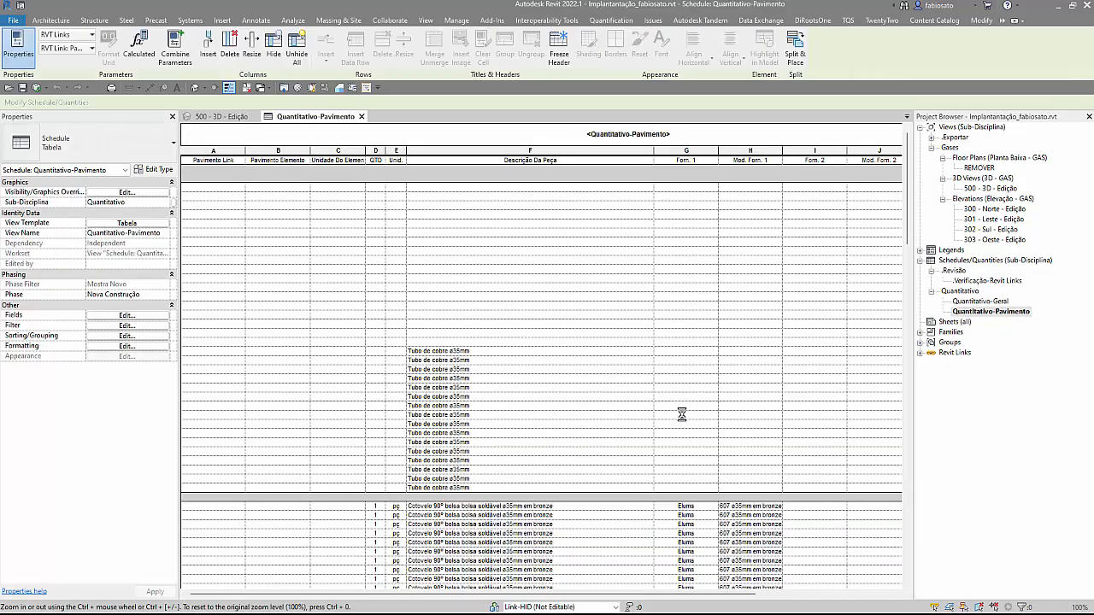
pyautogui.scroll(-15, 685, 419)
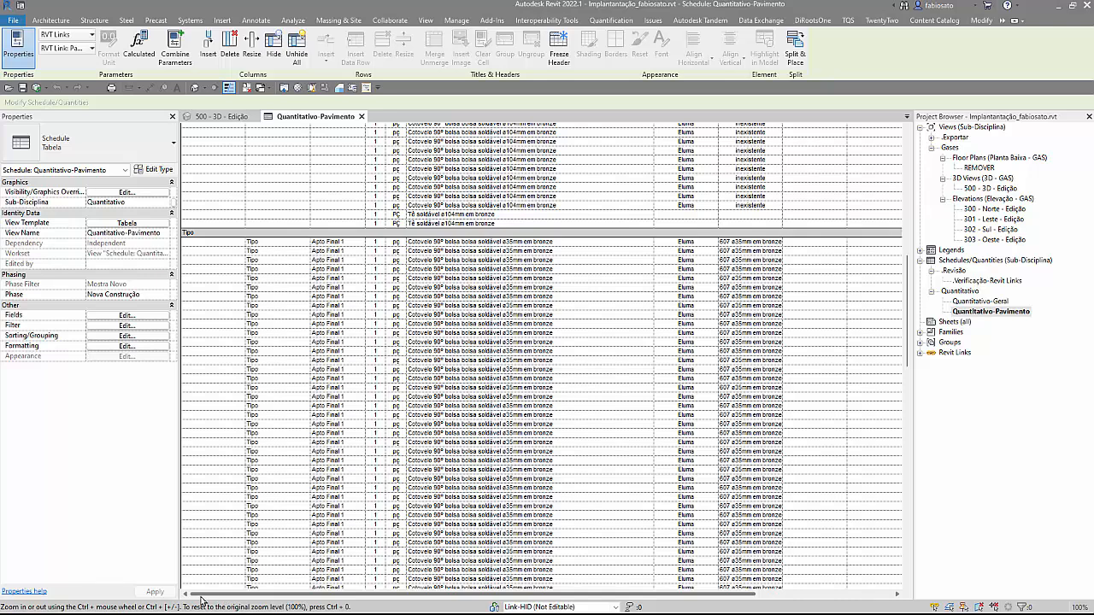
pyautogui.scroll(-10, 356, 336)
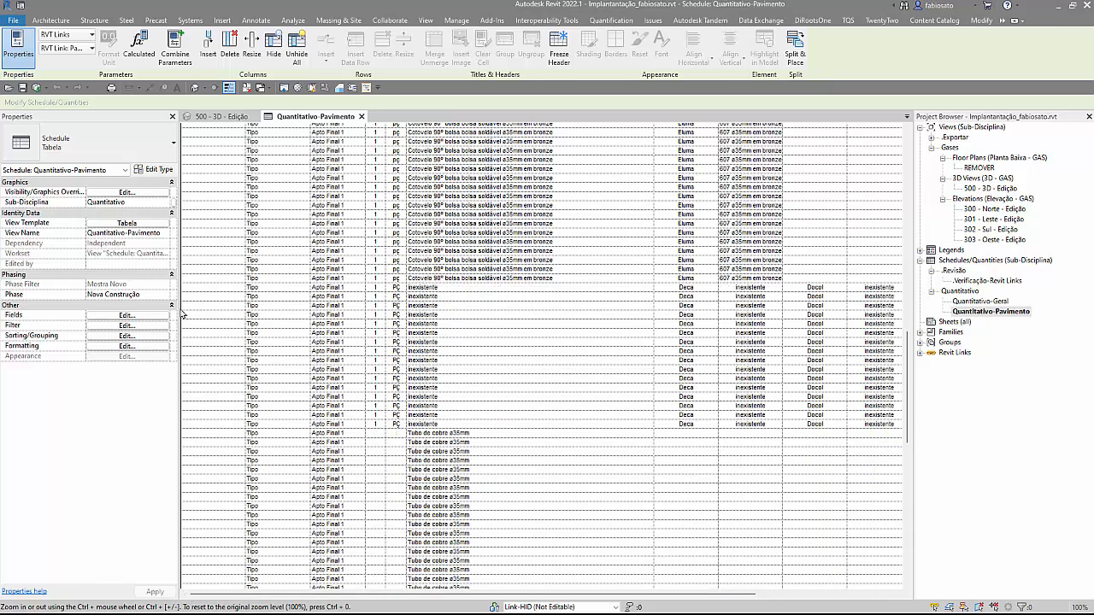
pyautogui.click(132, 316)
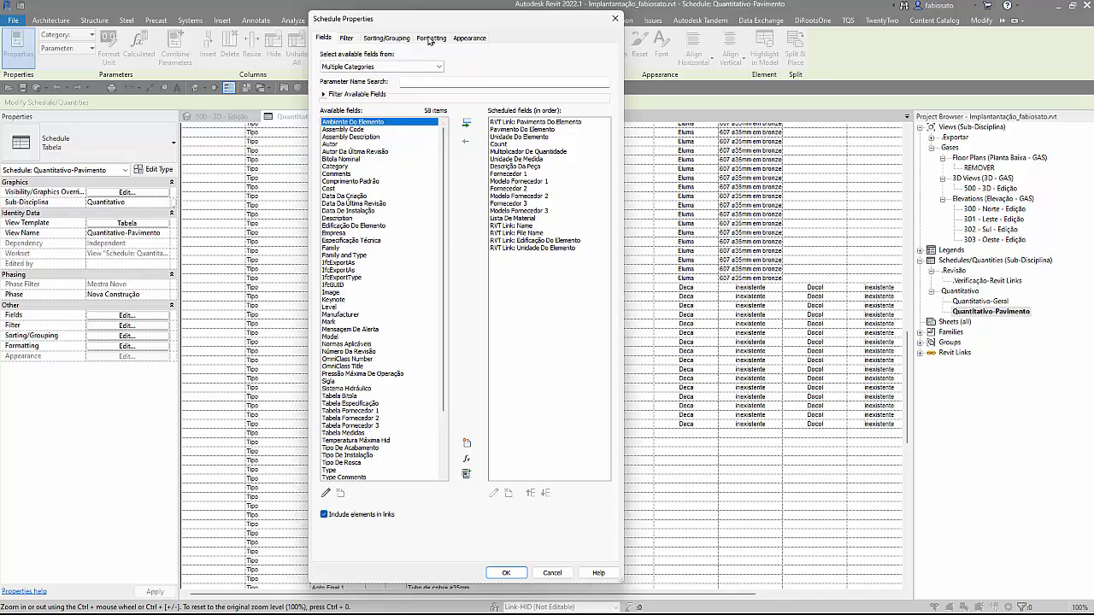
pyautogui.click(463, 41)
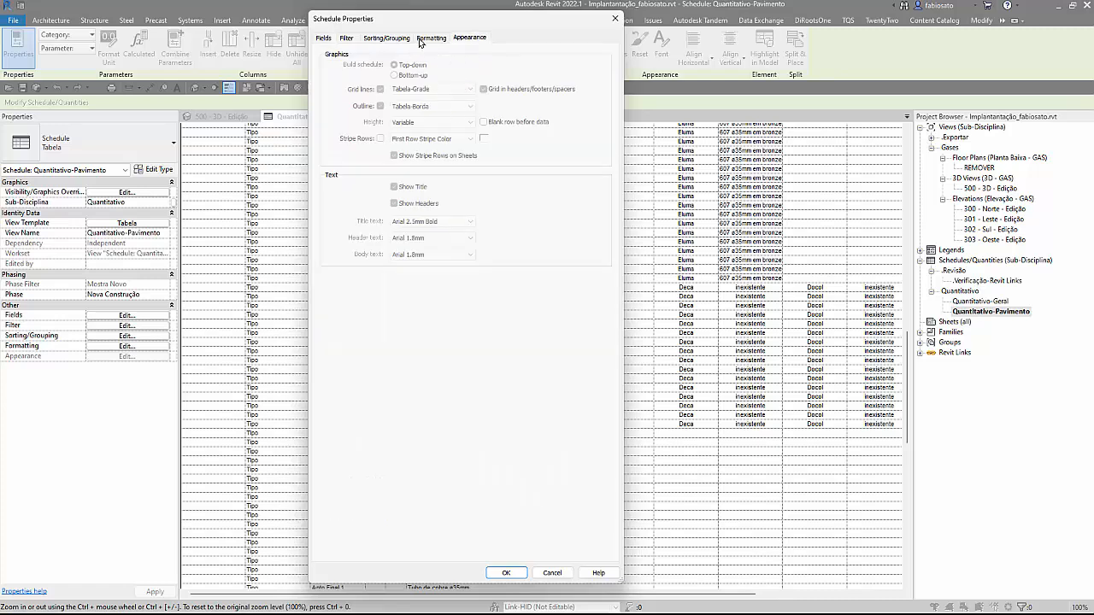
pyautogui.click(423, 41)
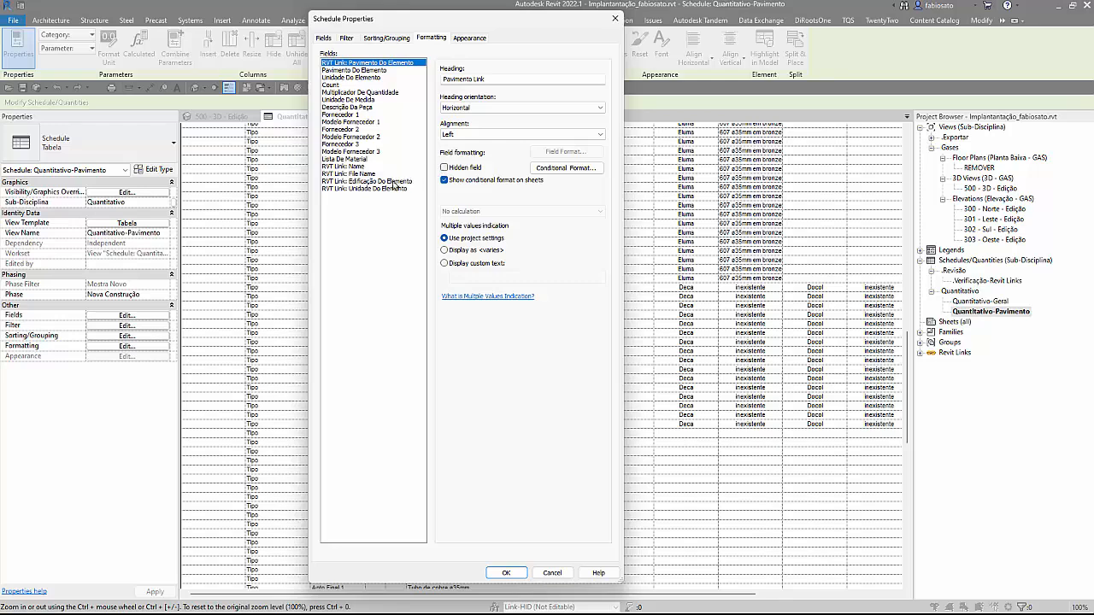
pyautogui.click(539, 573)
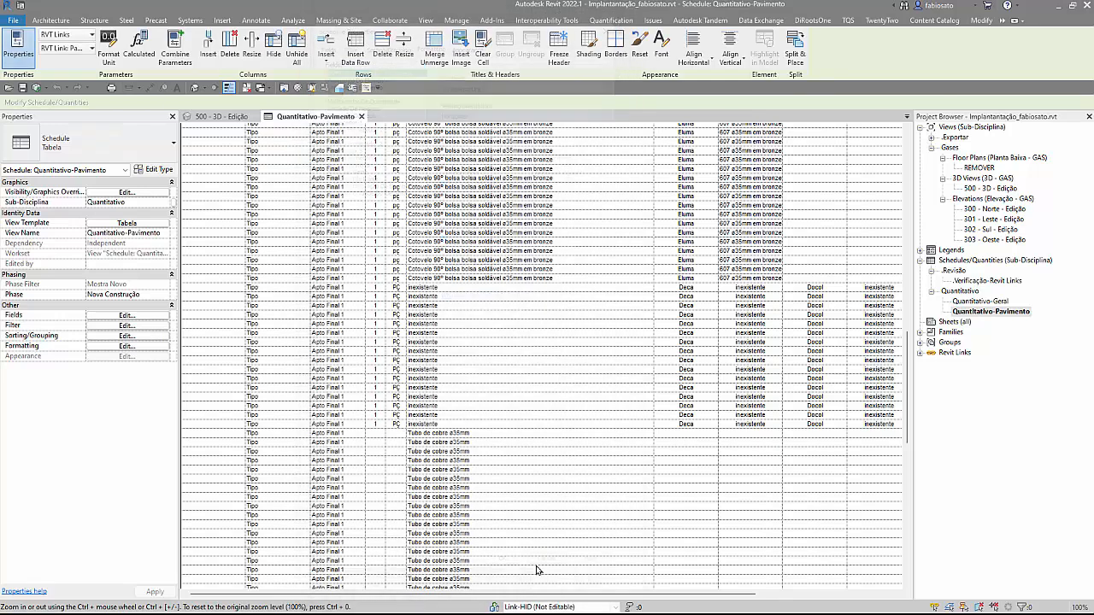
# Step: Turn off itemizing every instance in the Quantitativo-Pavimento schedule and apply the sorting and grouping settings
pyautogui.scroll(-10, 540, 543)
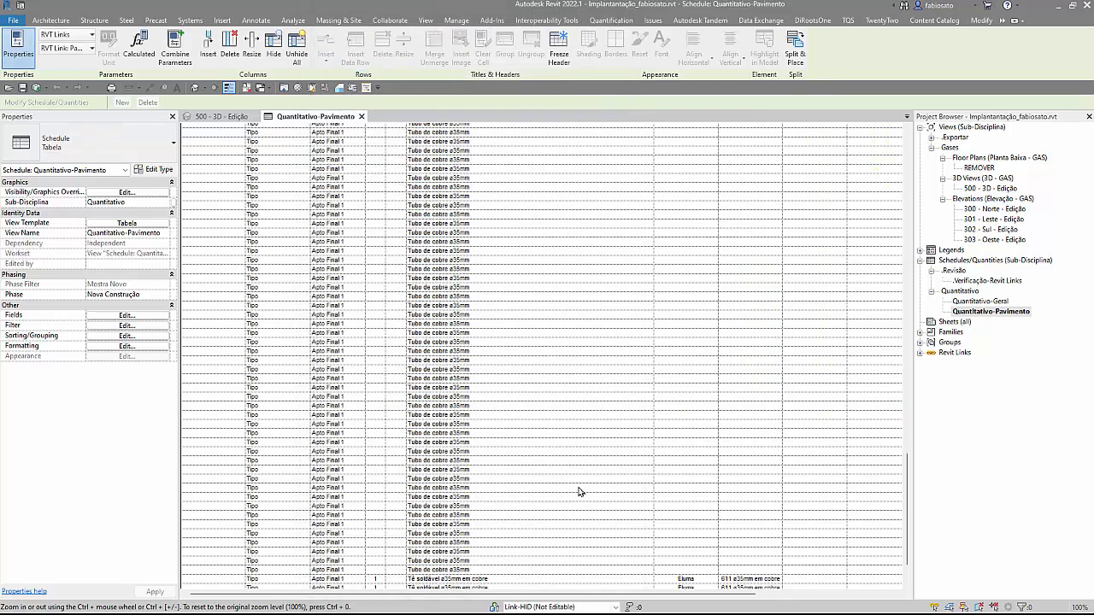
pyautogui.click(127, 316)
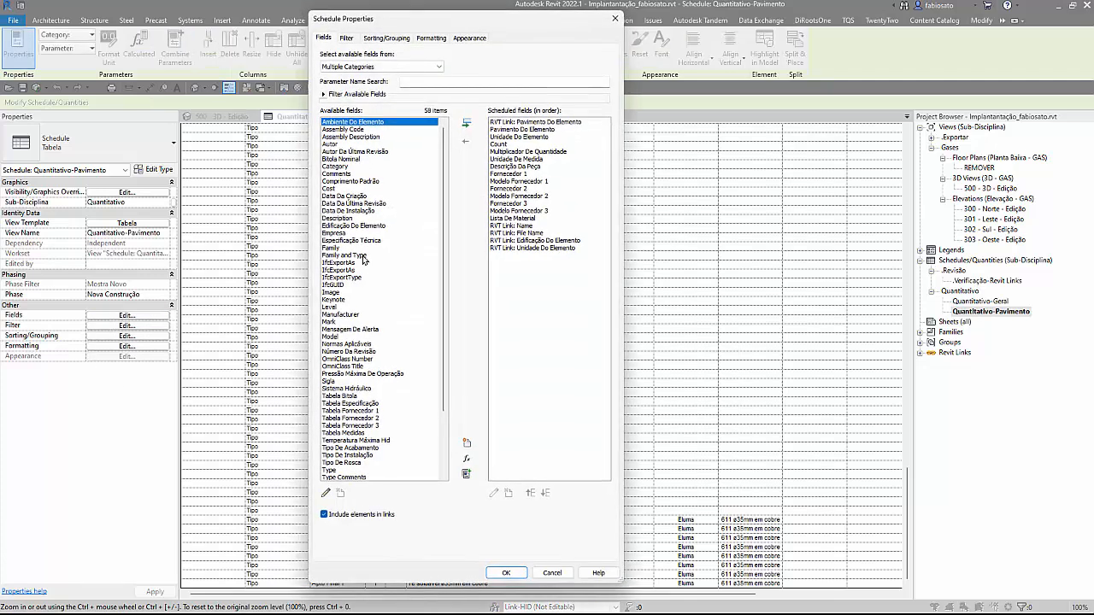
pyautogui.click(386, 38)
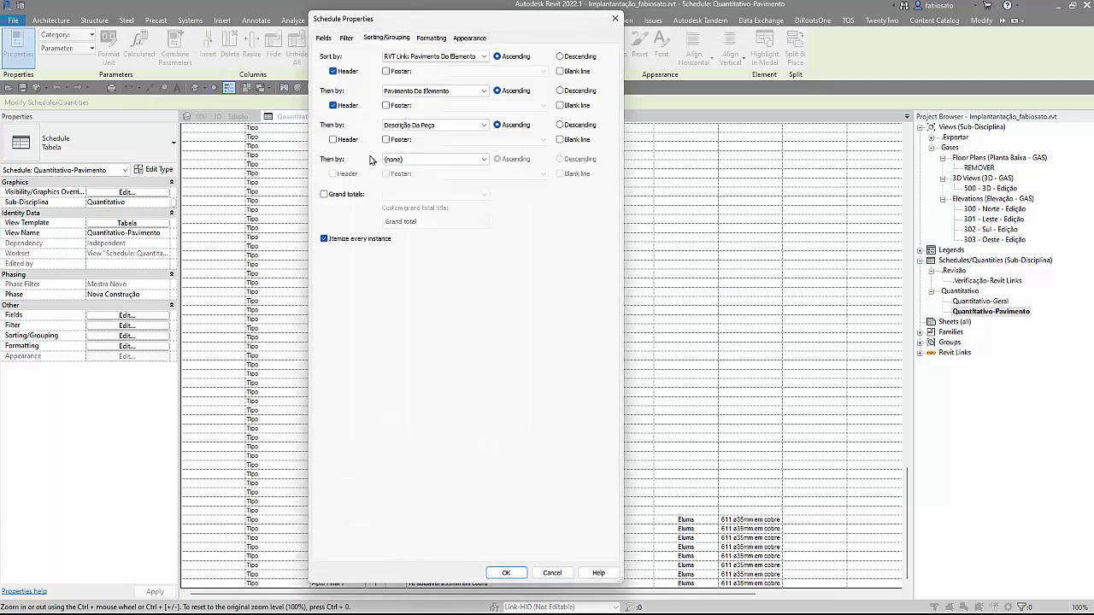
pyautogui.click(324, 239)
pyautogui.click(506, 573)
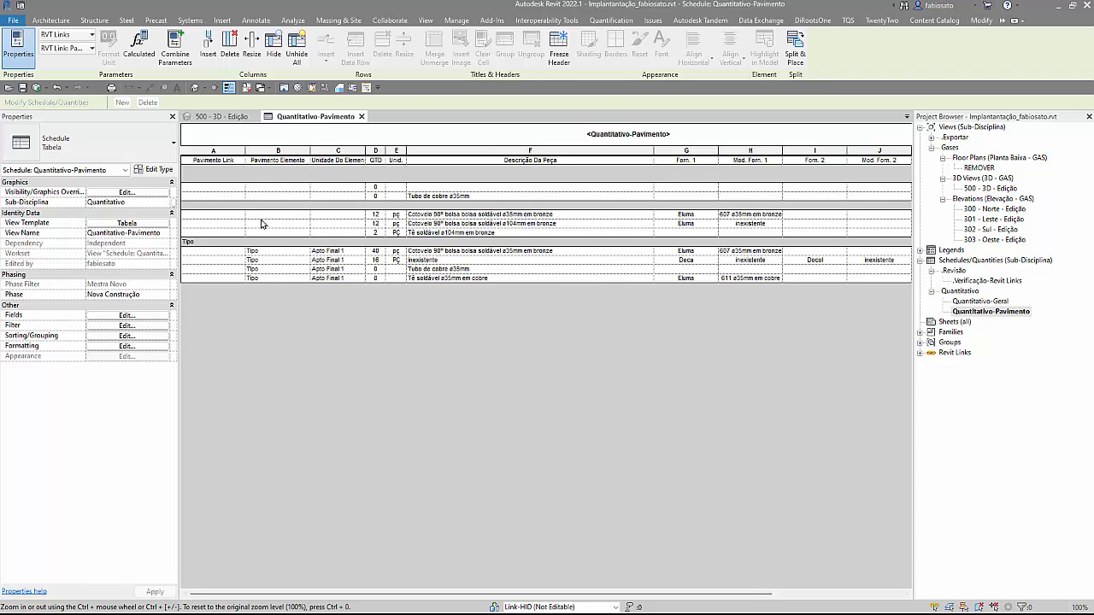
pyautogui.click(135, 315)
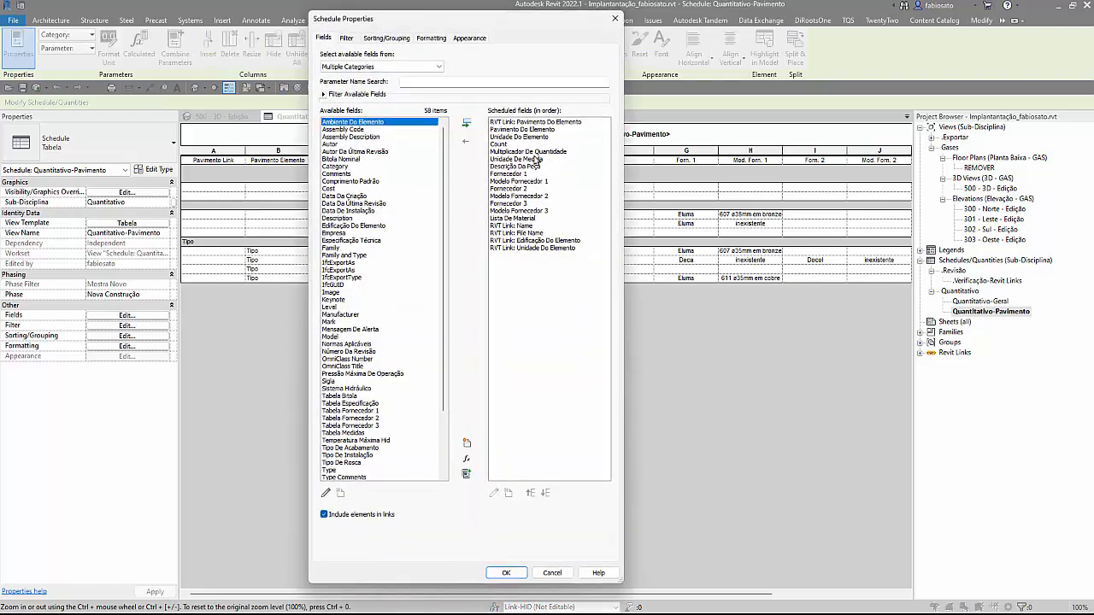
pyautogui.click(522, 137)
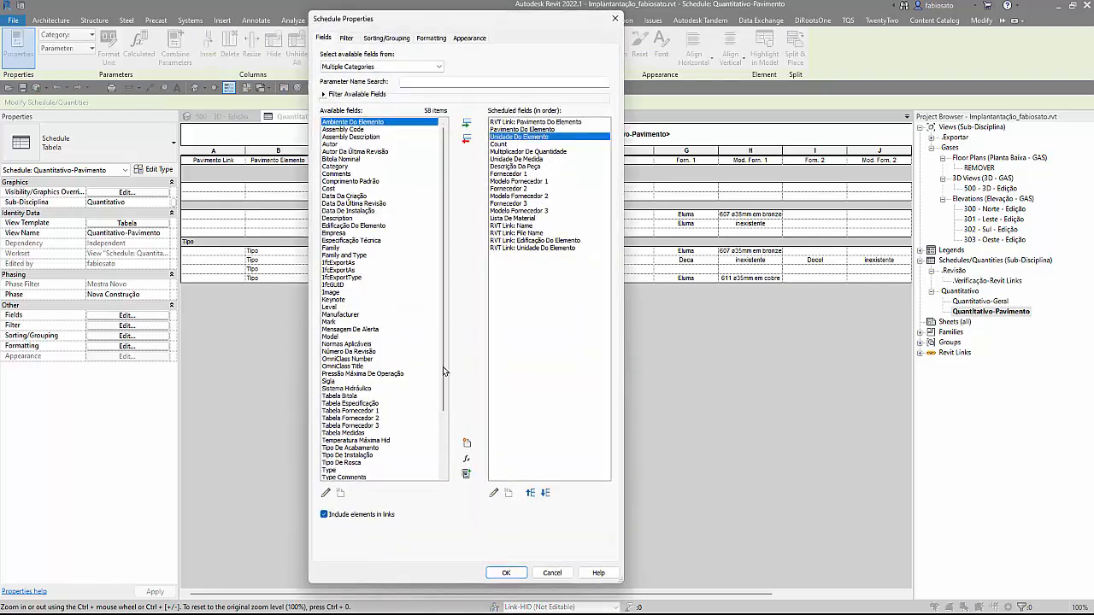
pyautogui.click(431, 40)
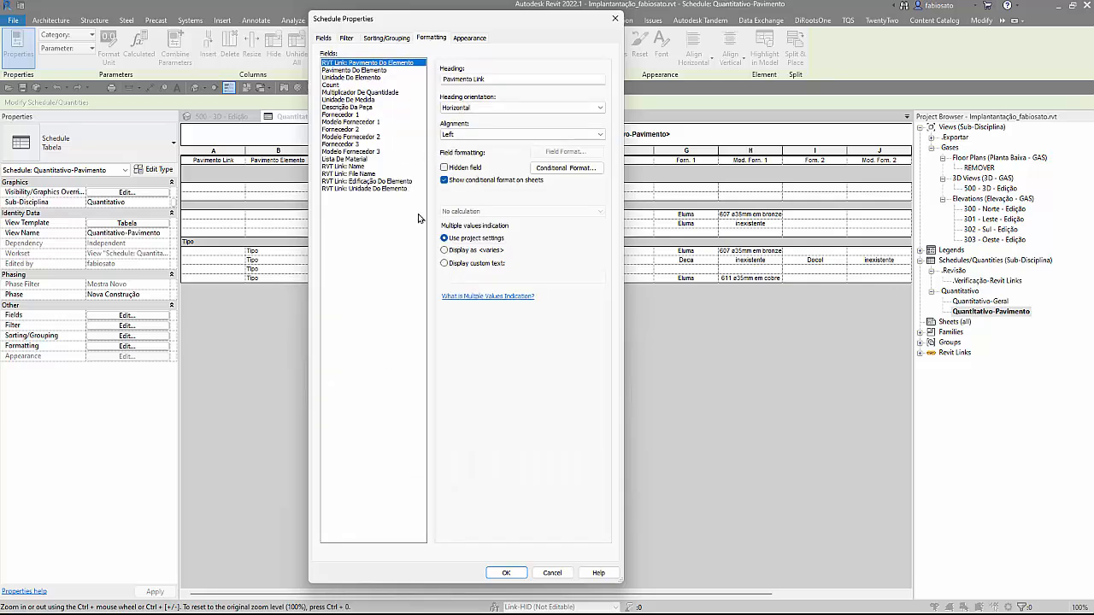
pyautogui.click(563, 571)
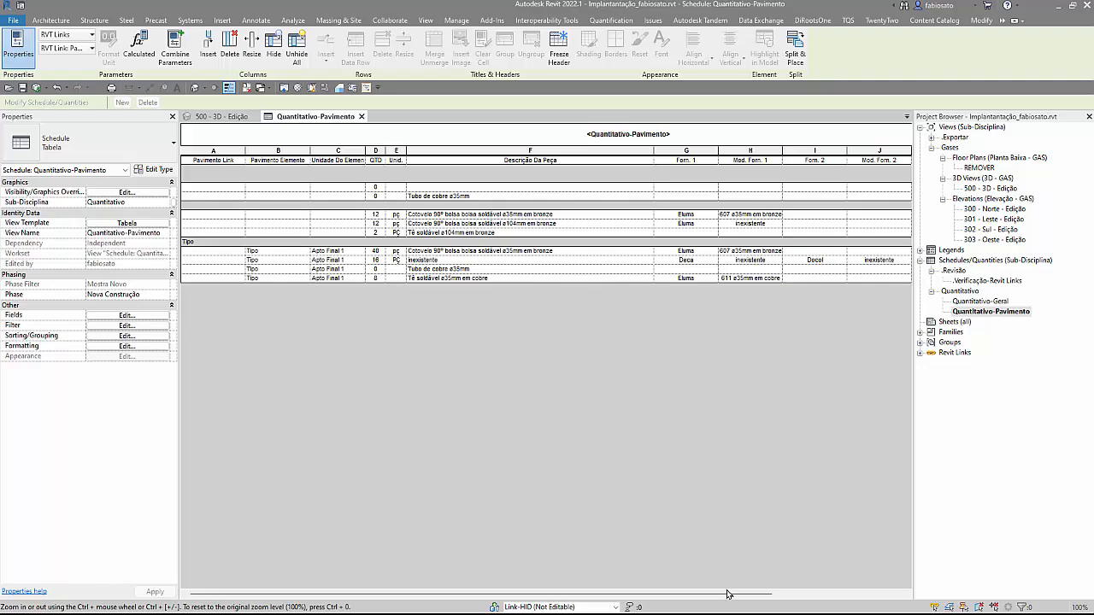
# Step: Delete the four supplier columns, Forn. 1 through Mod. Forn. 2, from the Quantitativo-Pavimento schedule
pyautogui.moveTo(728, 594); pyautogui.dragTo(858, 594)
pyautogui.click(526, 159)
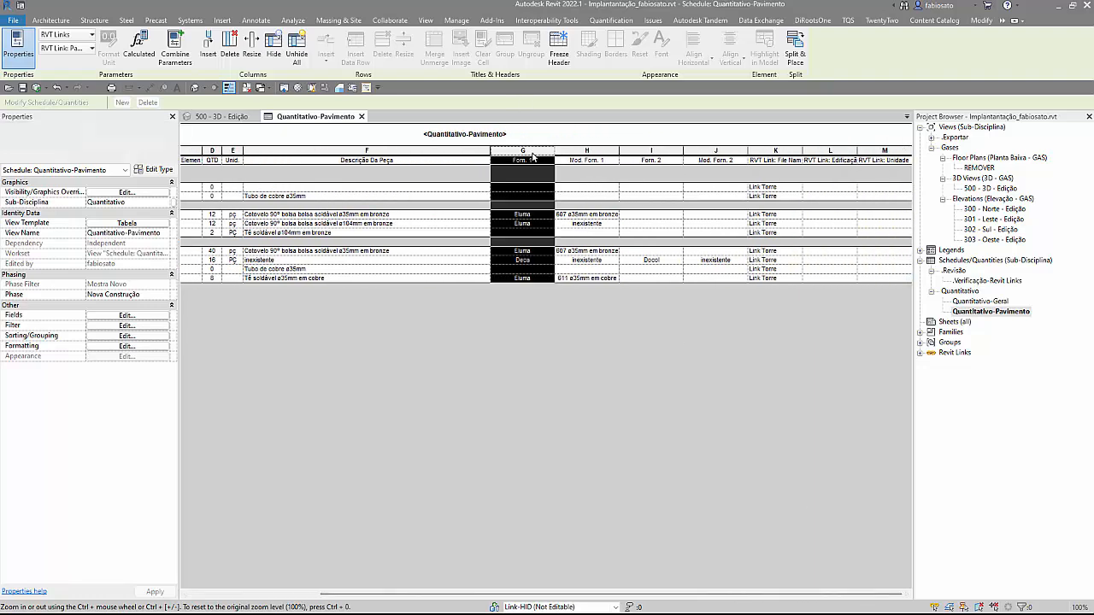
pyautogui.moveTo(531, 156); pyautogui.dragTo(705, 156)
pyautogui.rightClick(703, 151)
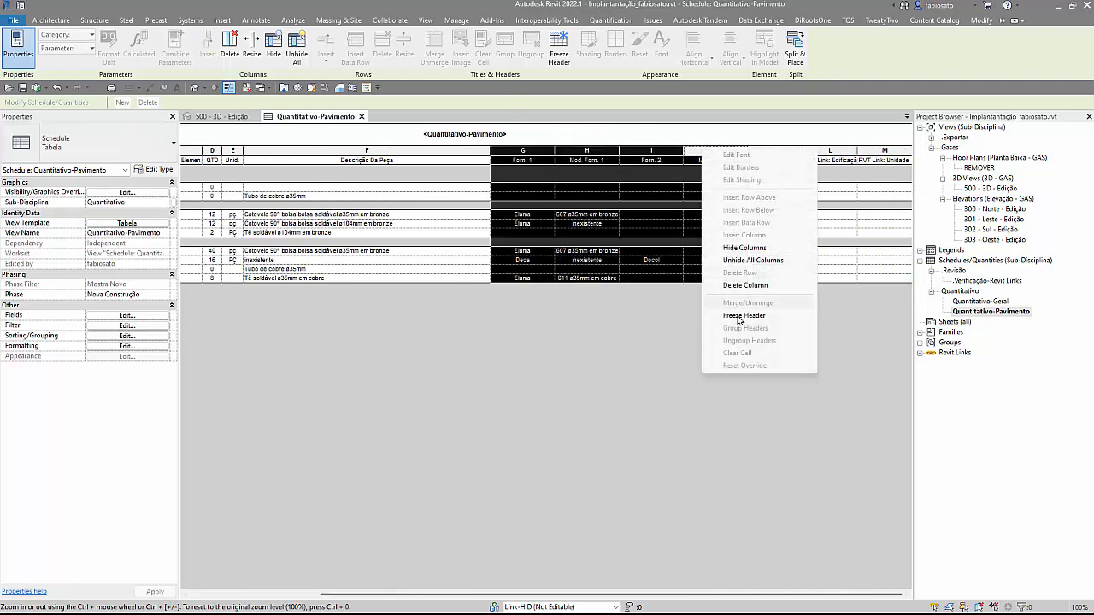
pyautogui.click(745, 284)
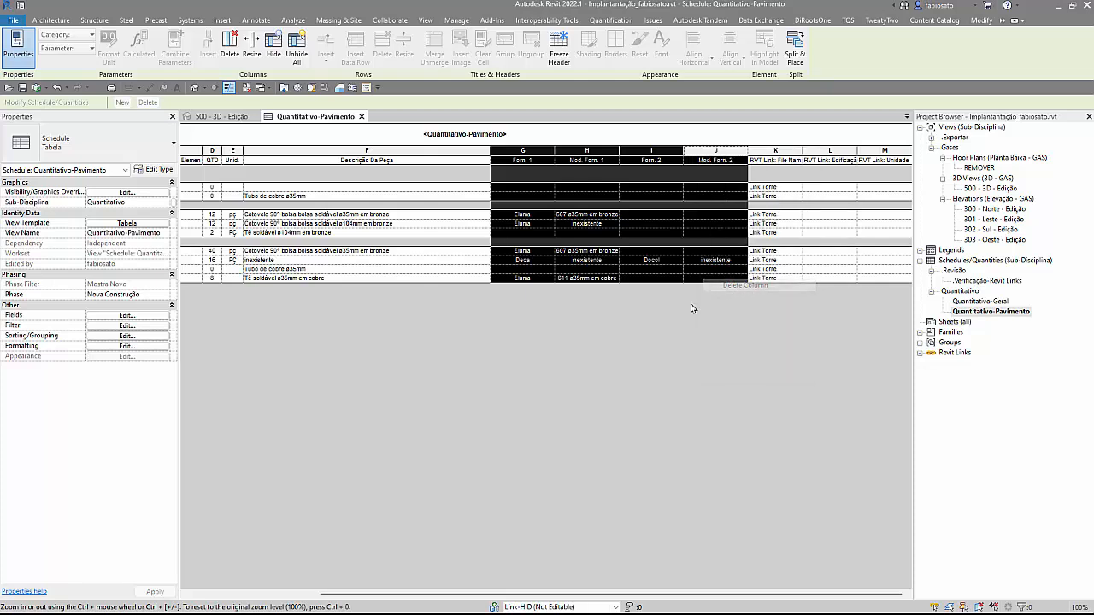
# Step: Check the RVT Link building and unit columns in the copper tube row, and switch to the 500 - 3D - Edição view
pyautogui.click(727, 198)
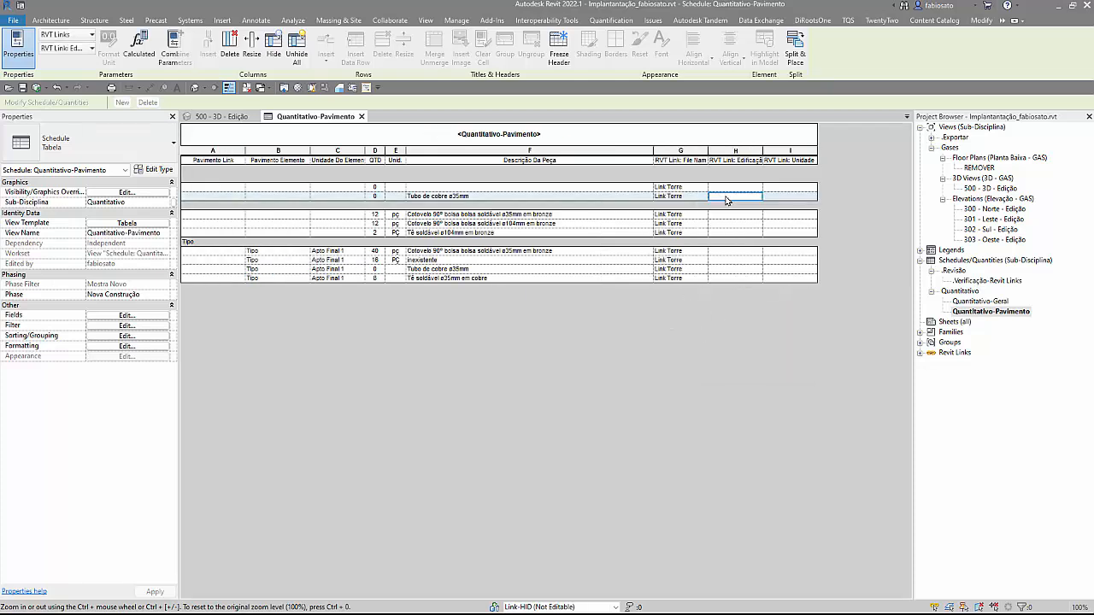
pyautogui.click(793, 197)
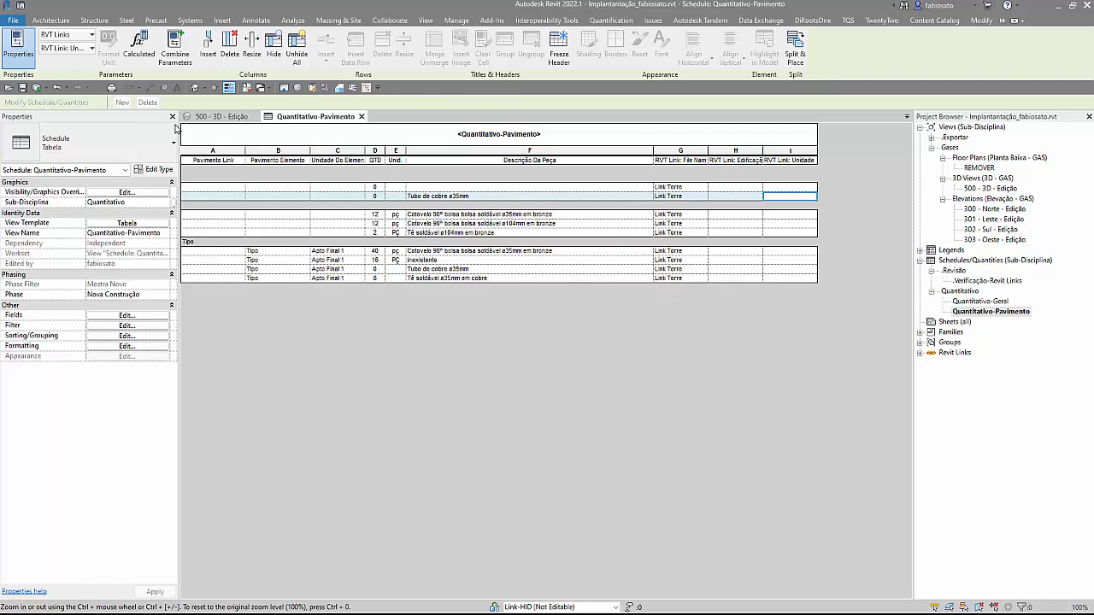
pyautogui.click(226, 116)
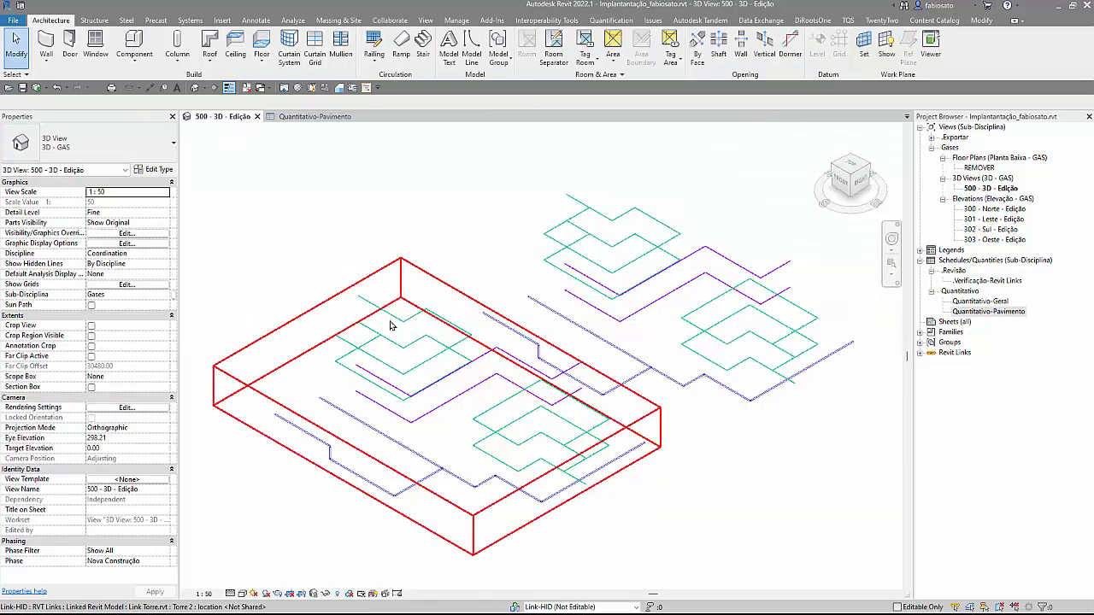
# Step: Inspect the properties of the Torre 1 and Torre 2 links and the Link Torre.rvt reference type and path in Manage Links
pyautogui.click(585, 258)
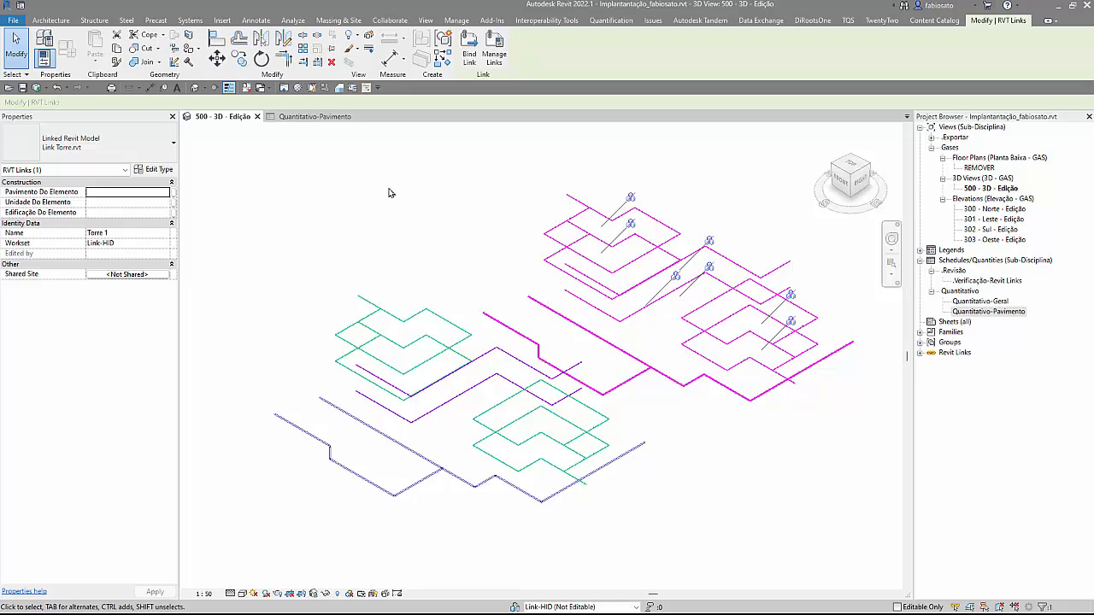
pyautogui.click(420, 318)
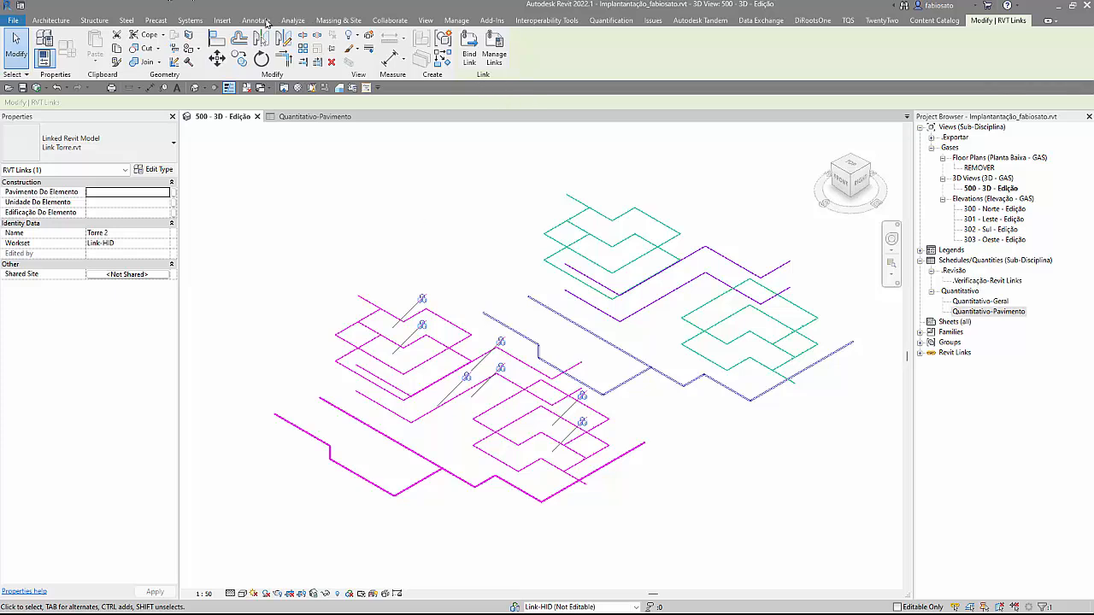
pyautogui.click(226, 19)
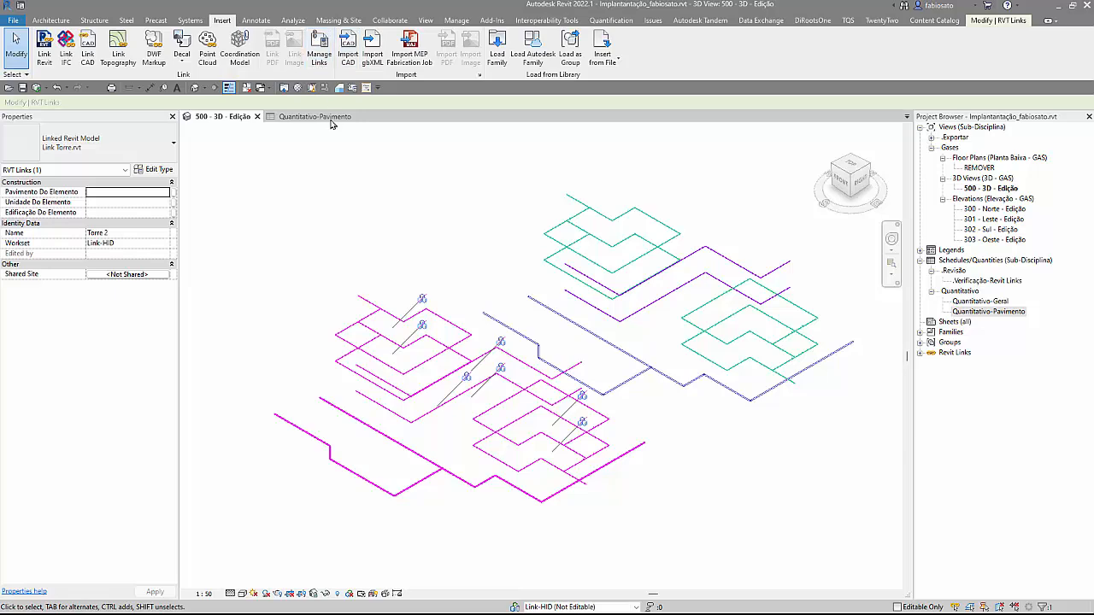
pyautogui.click(319, 57)
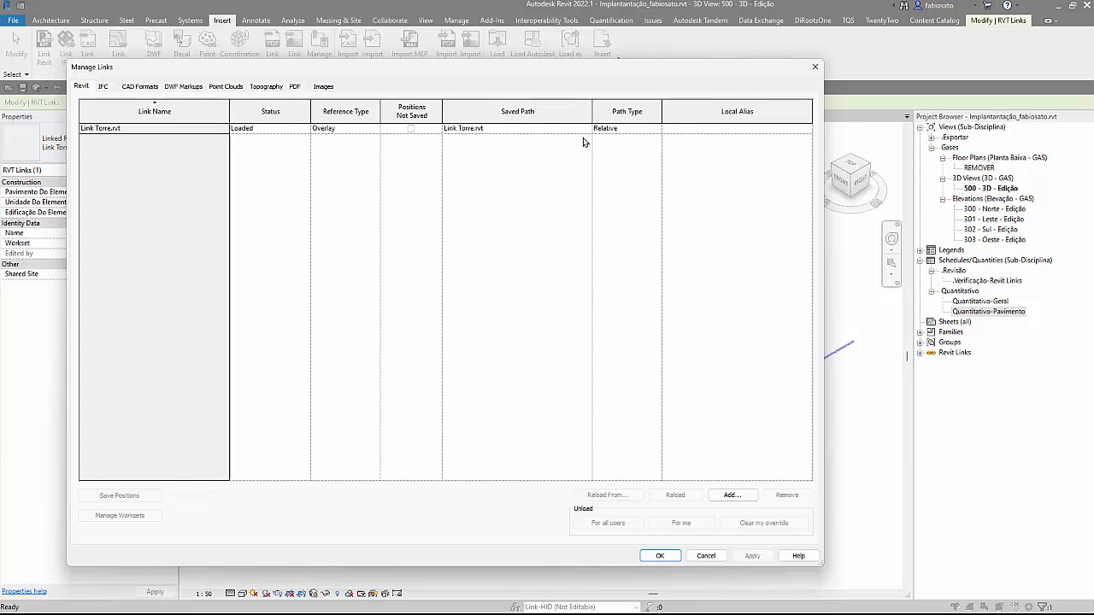
pyautogui.moveTo(592, 113); pyautogui.dragTo(537, 113)
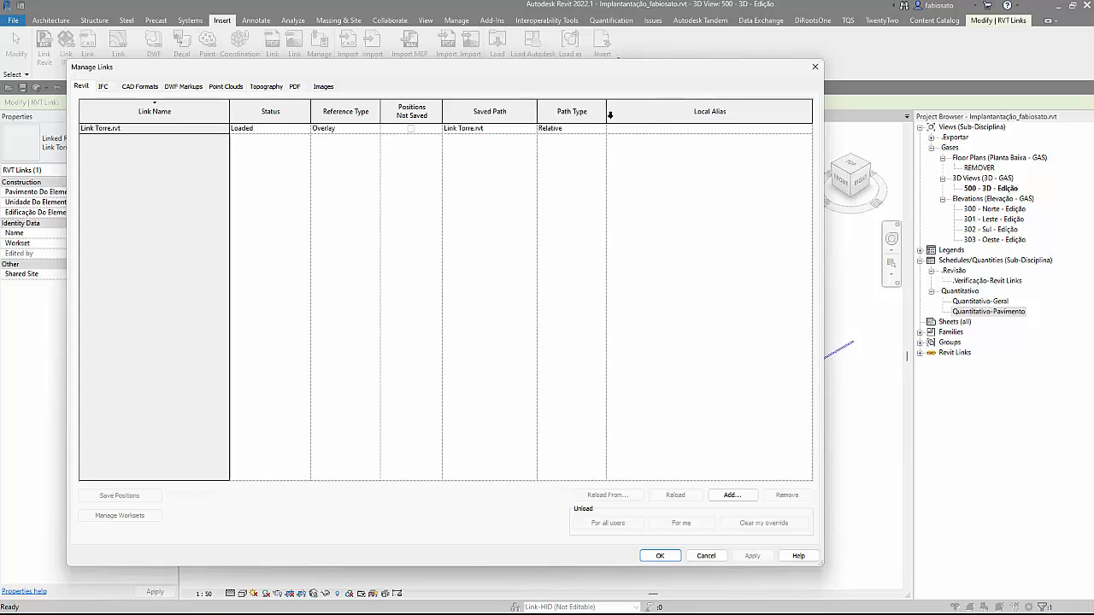
pyautogui.moveTo(609, 112); pyautogui.dragTo(663, 111)
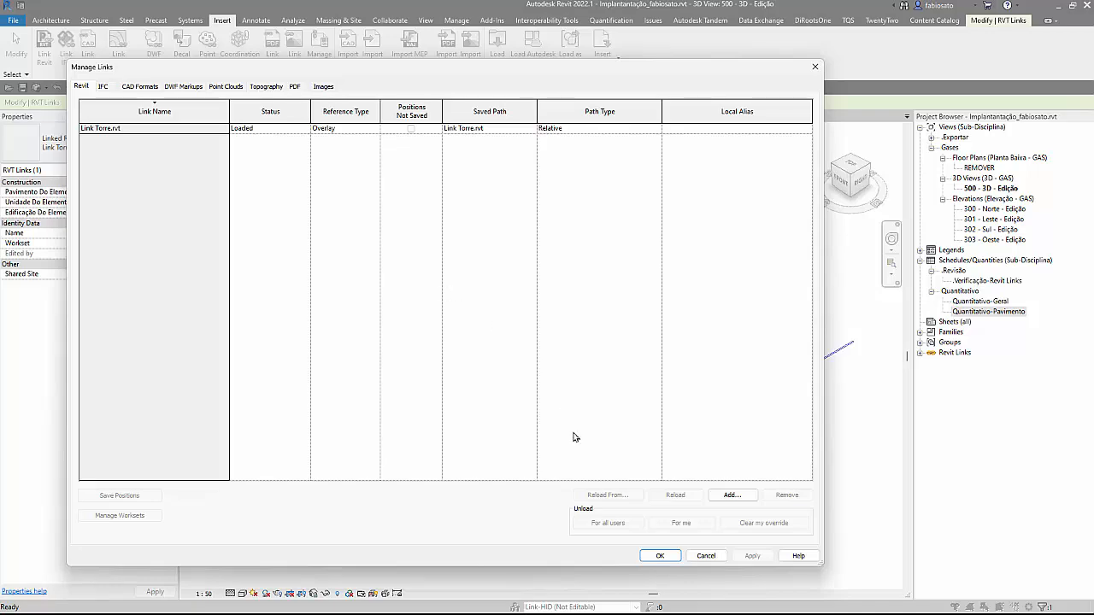
pyautogui.click(706, 557)
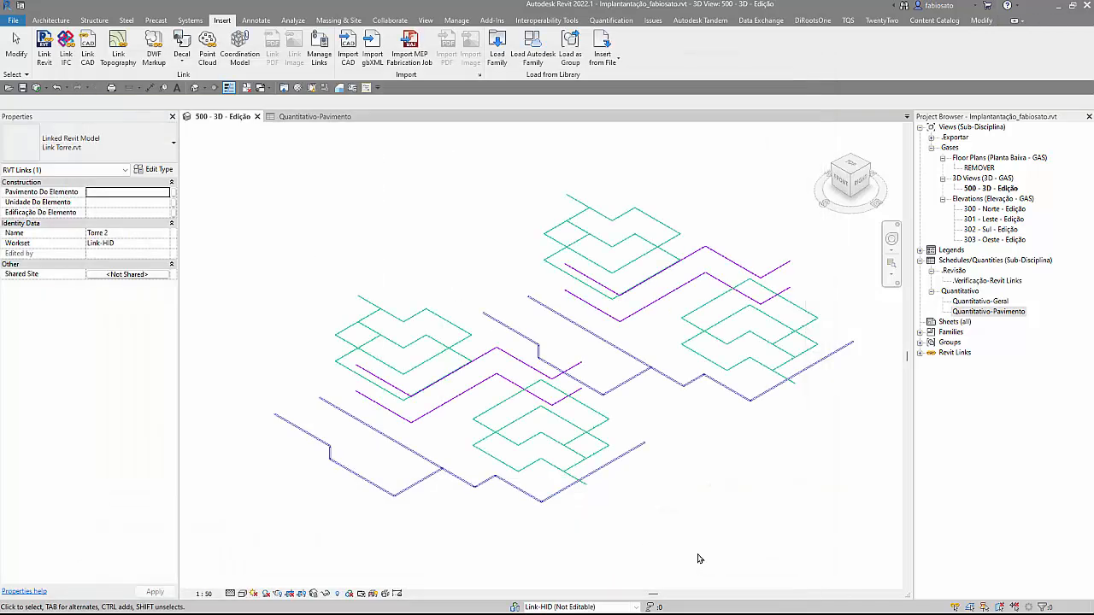
# Step: Reselect the Torre 2 link, review the Quantitativo-Pavimento schedule and close it
pyautogui.click(634, 565)
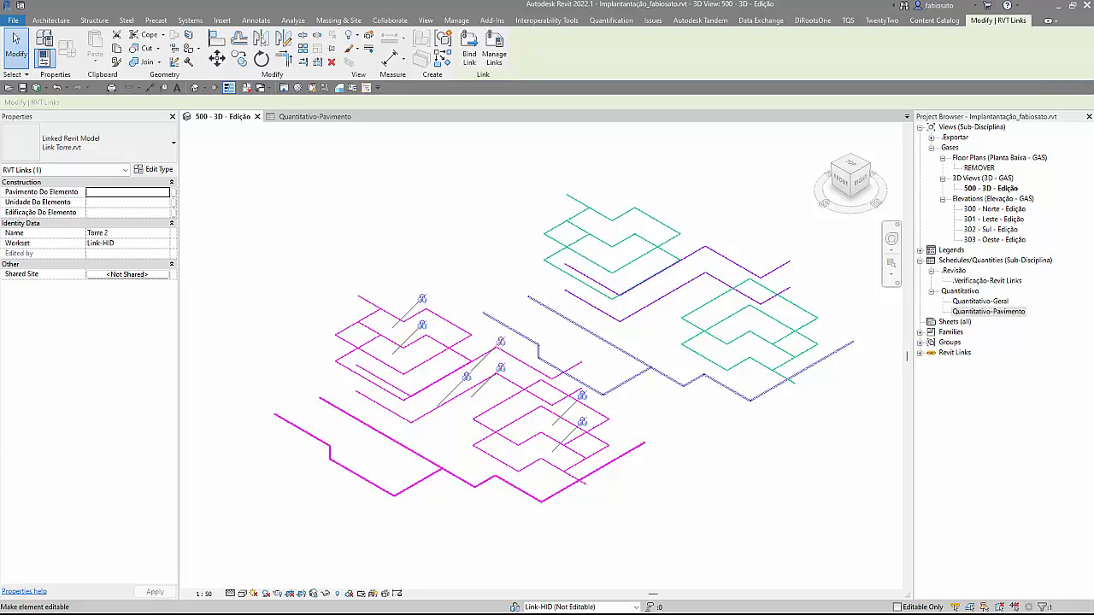
pyautogui.click(989, 315)
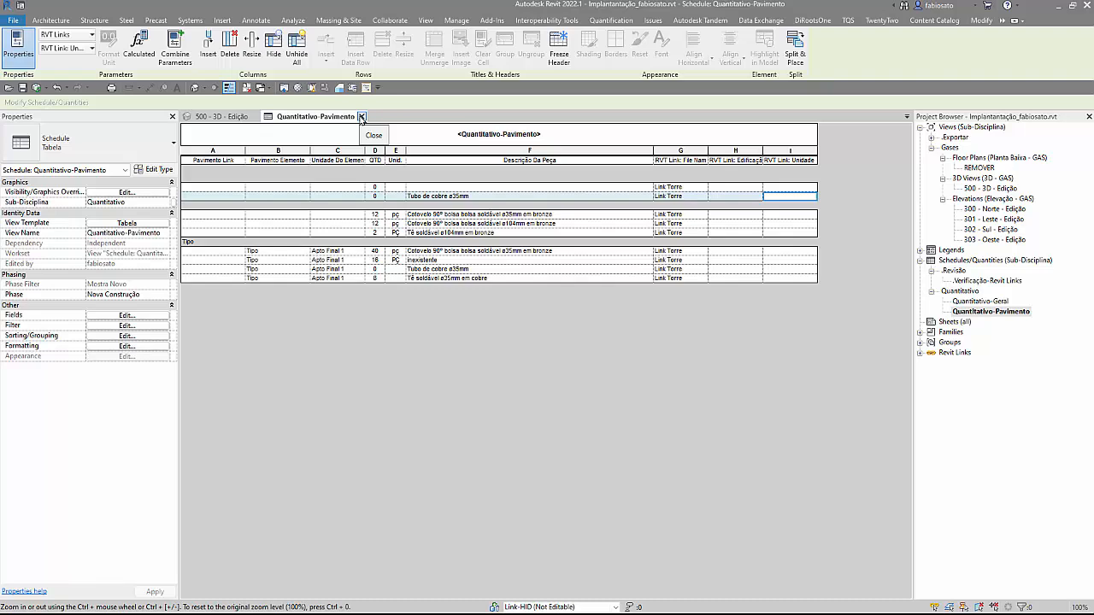
pyautogui.click(361, 118)
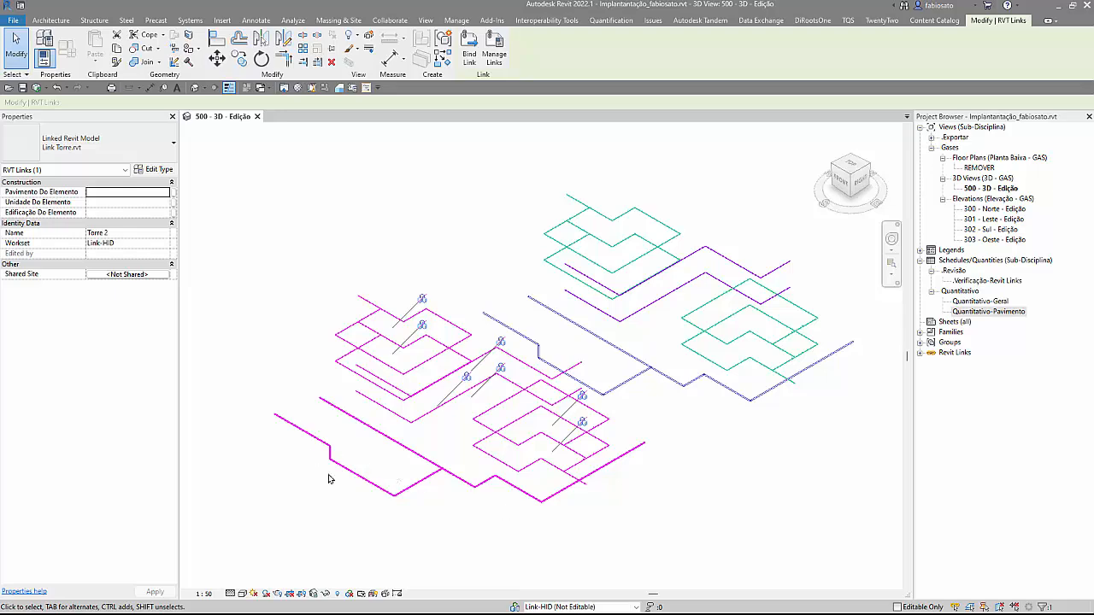
# Step: Create a rotated copy of the rear tower link in the 3D view, using a rotation centre placed outside the towers
pyautogui.click(362, 544)
pyautogui.moveTo(323, 504); pyautogui.dragTo(434, 577, button='middle')
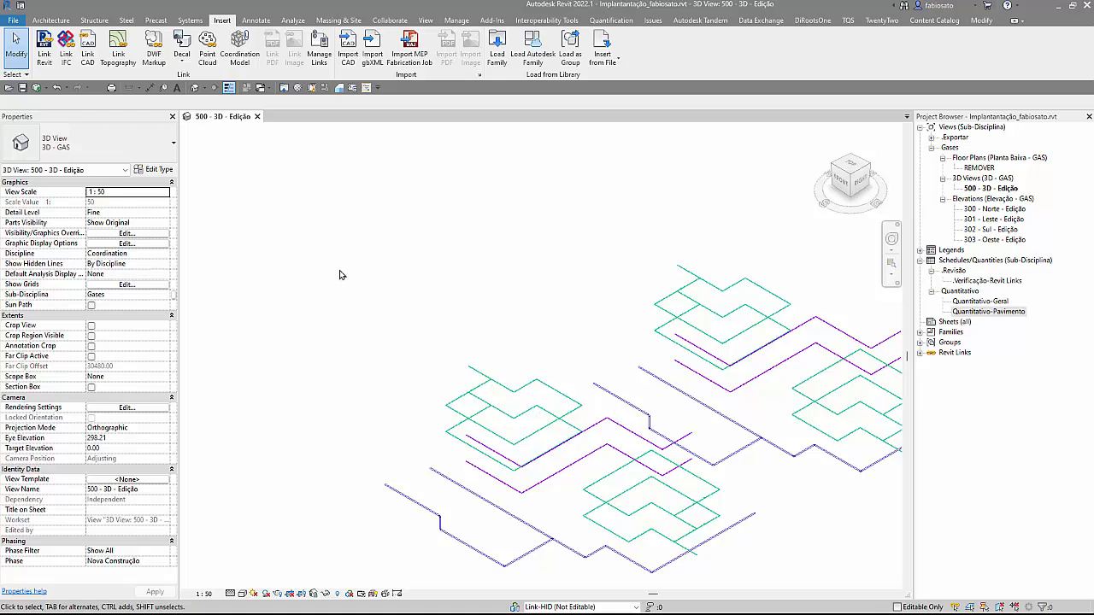
pyautogui.keyDown('shift'); pyautogui.moveTo(390, 310); pyautogui.dragTo(431, 314, button='middle'); pyautogui.keyUp('shift')
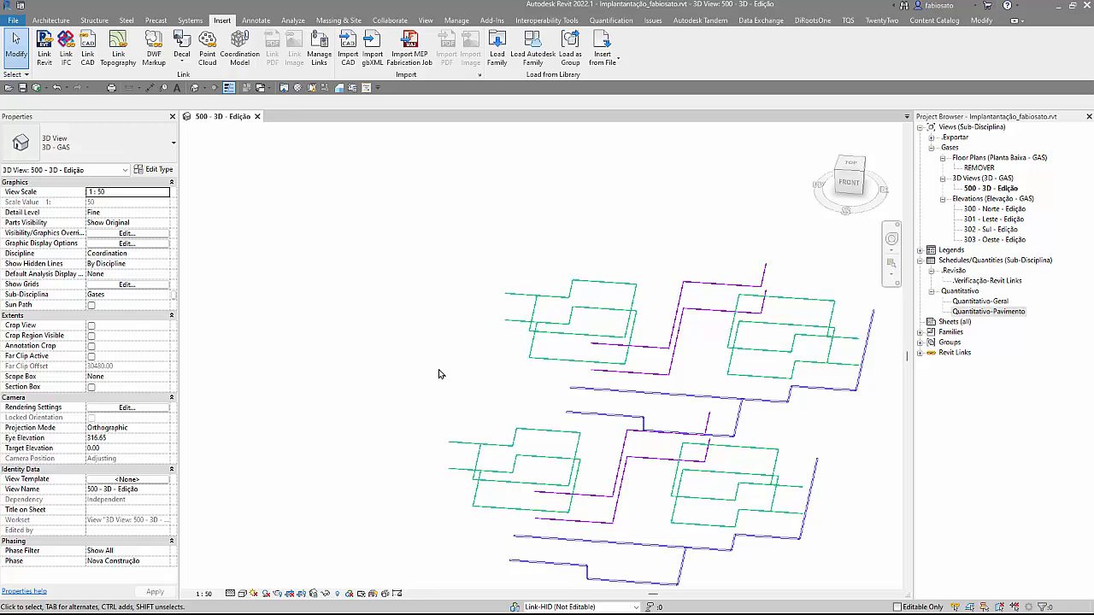
pyautogui.keyDown('shift'); pyautogui.moveTo(436, 379); pyautogui.dragTo(542, 408, button='middle'); pyautogui.keyUp('shift')
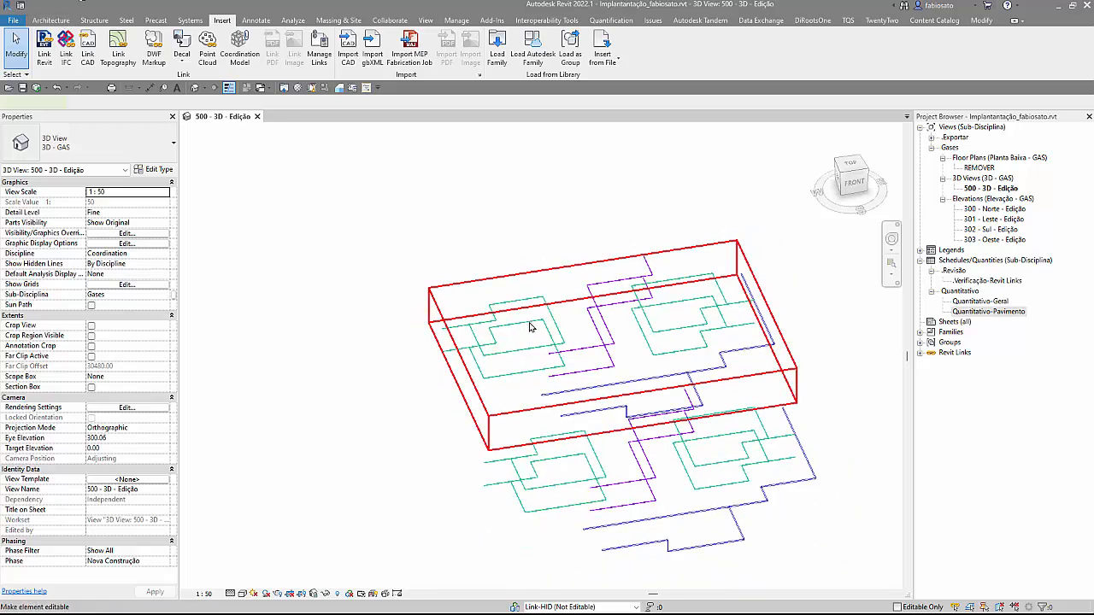
pyautogui.click(450, 368)
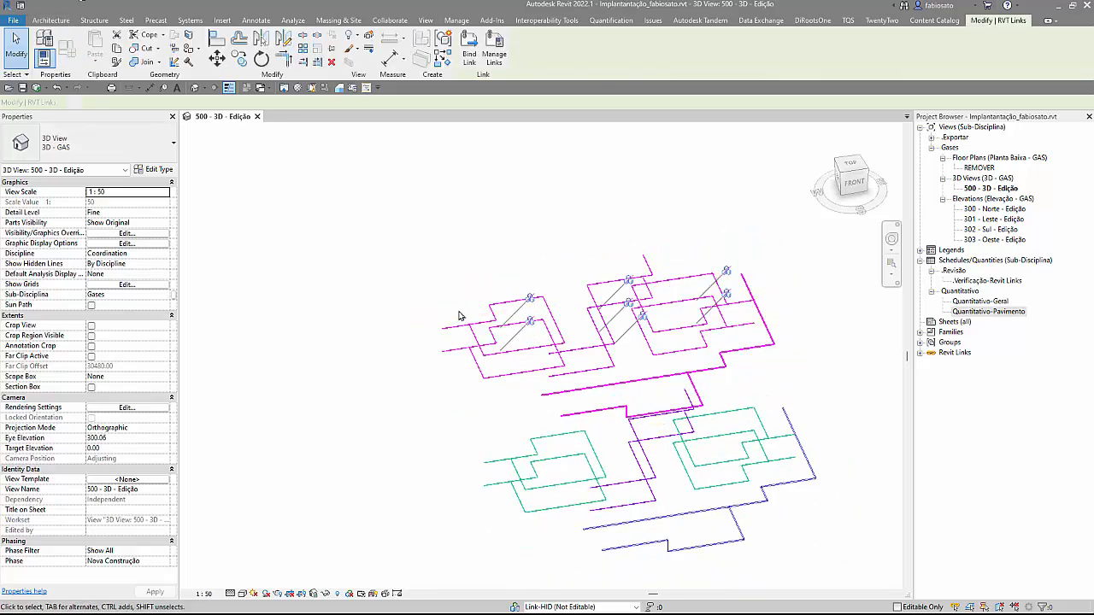
pyautogui.click(261, 58)
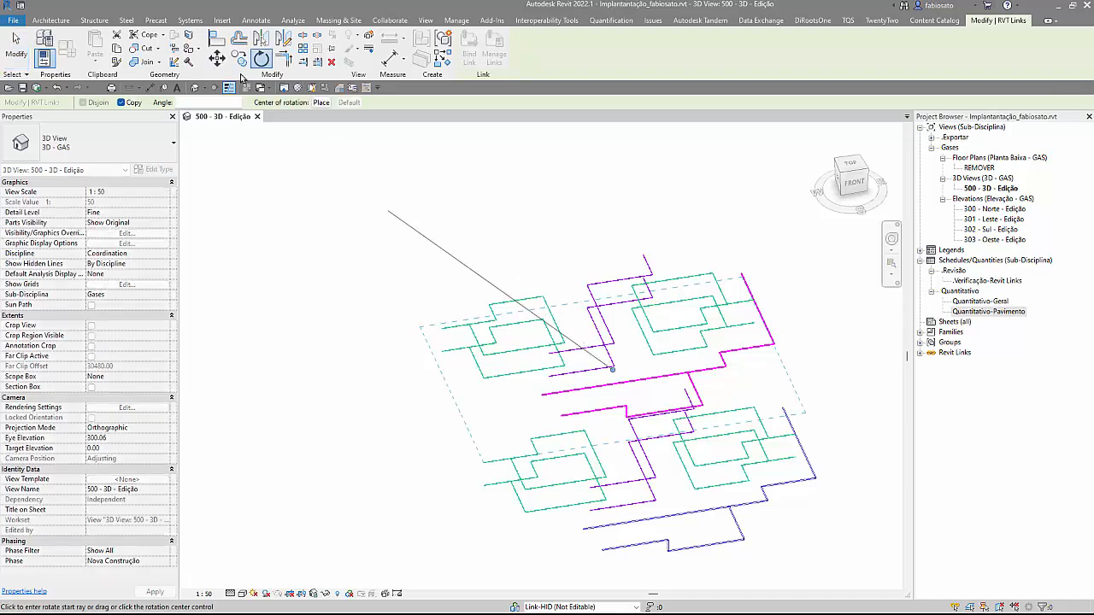
pyautogui.click(321, 102)
pyautogui.click(392, 211)
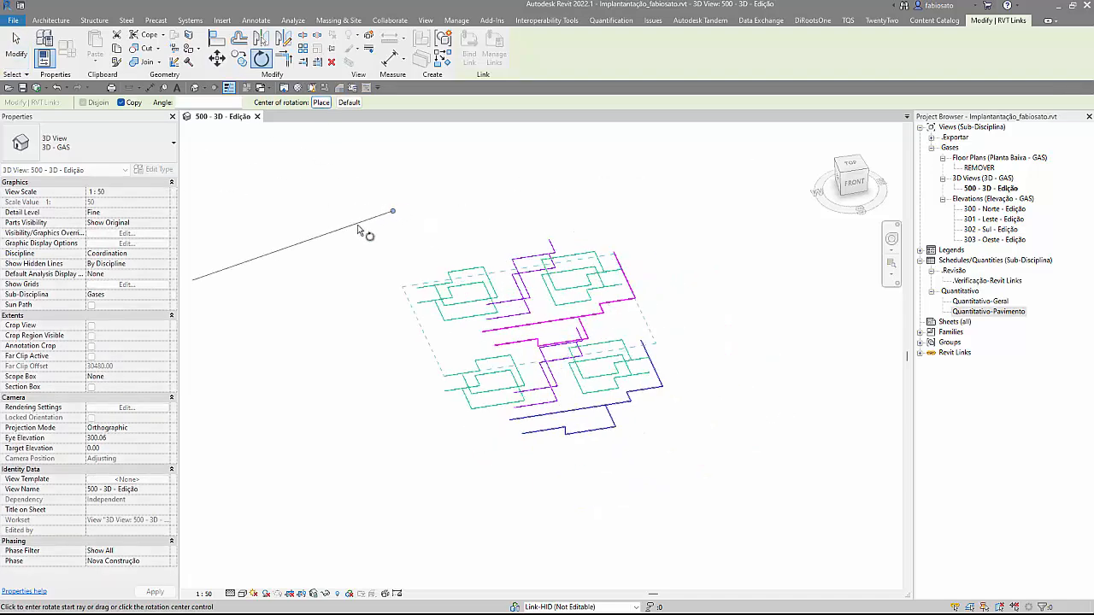
pyautogui.click(338, 295)
pyautogui.click(639, 403)
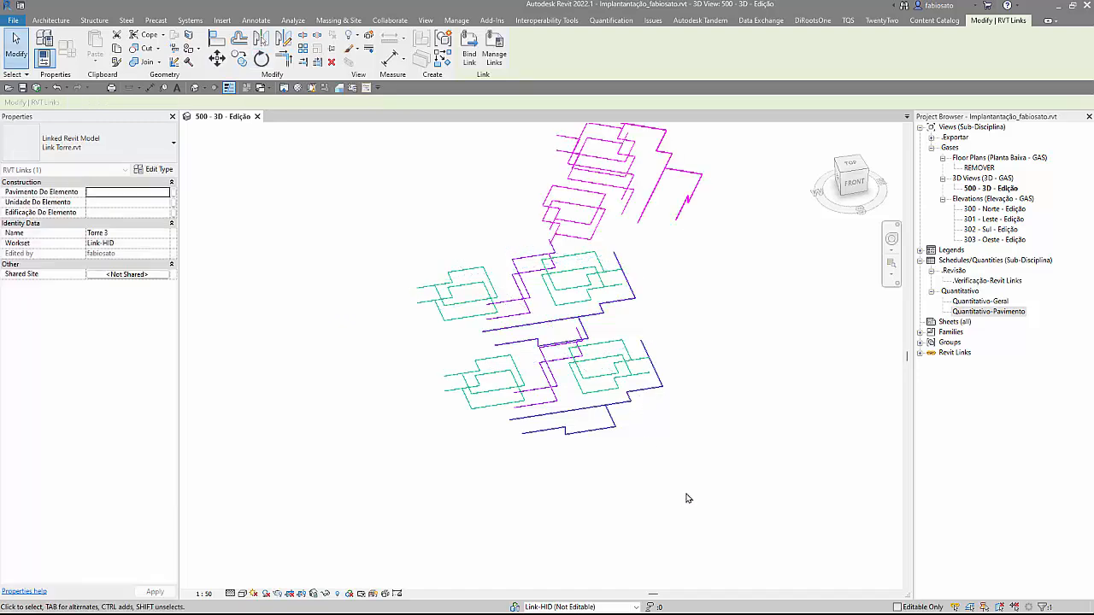
pyautogui.press('Escape')
# Step: Move the rotated tower link copy vertically upward in the front view and check the three towers in 3D
pyautogui.click(684, 232)
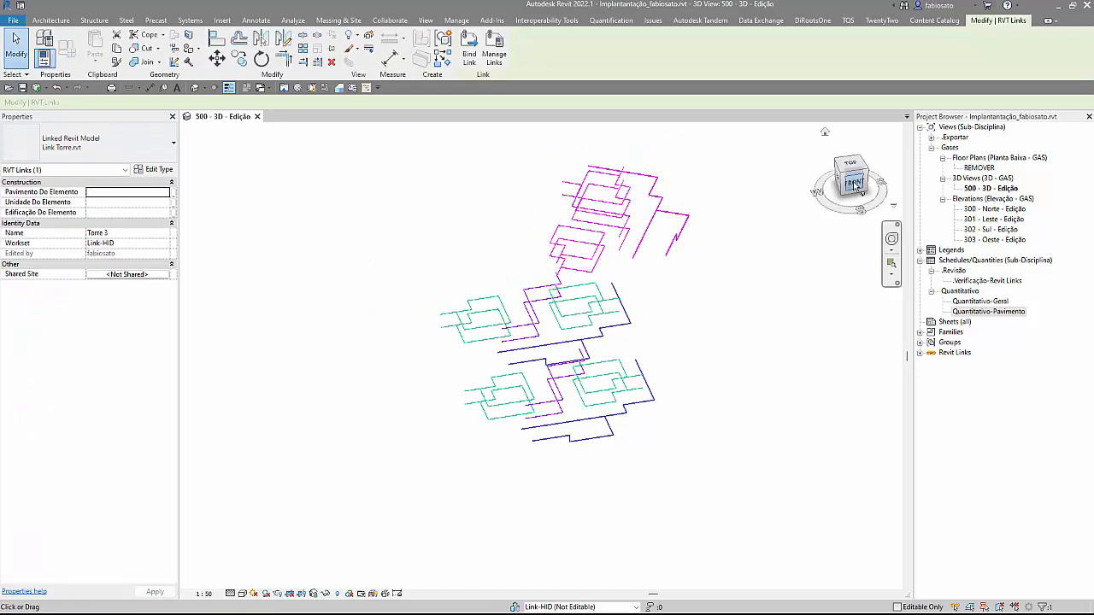
pyautogui.click(855, 182)
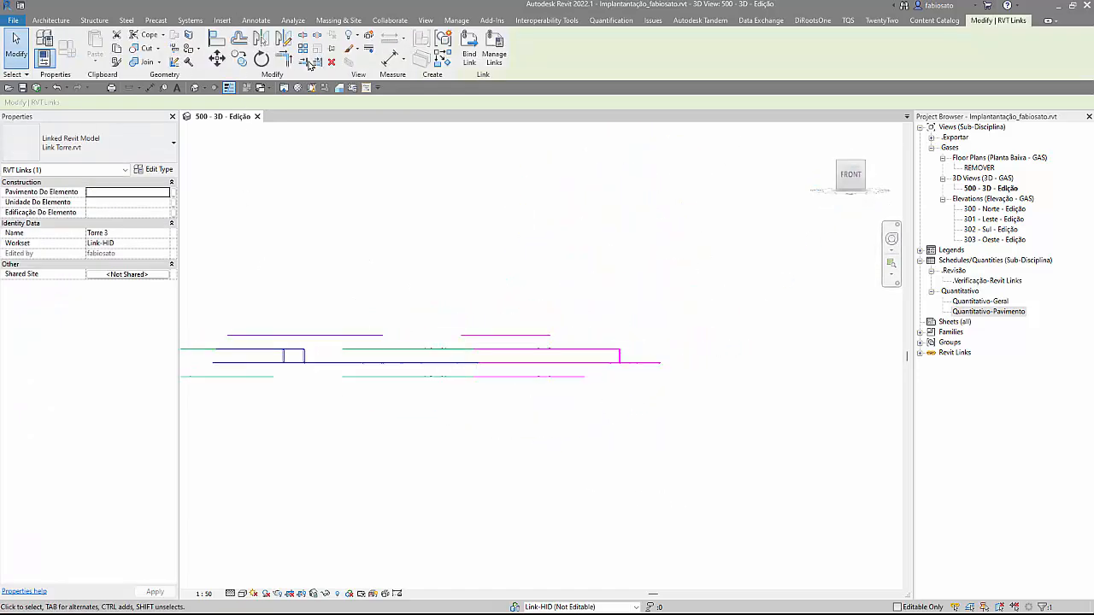
pyautogui.click(217, 57)
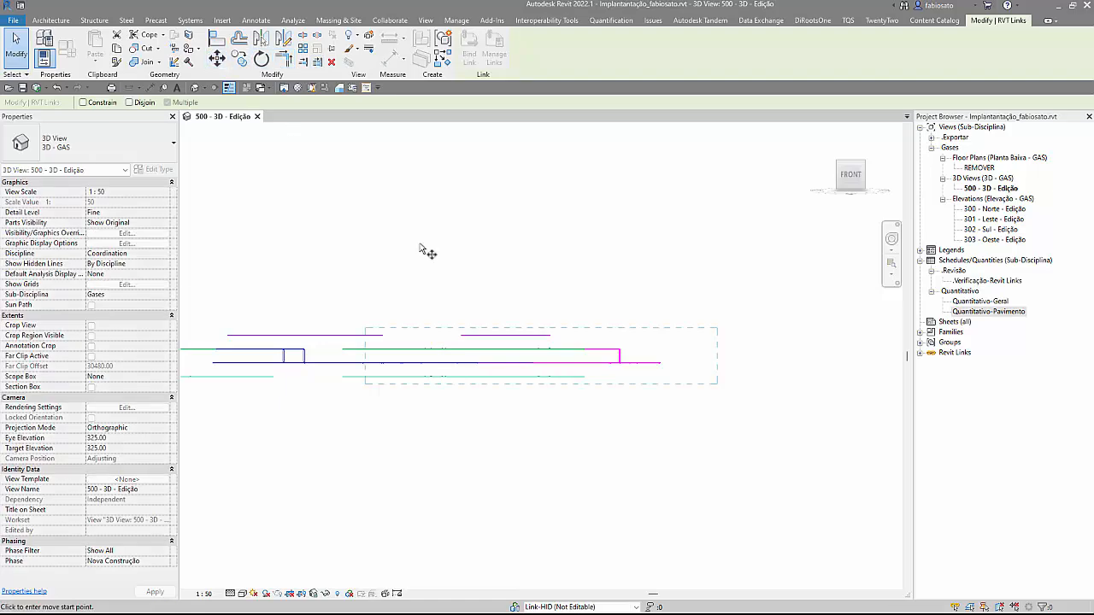
pyautogui.click(697, 479)
pyautogui.click(696, 387)
pyautogui.click(678, 465)
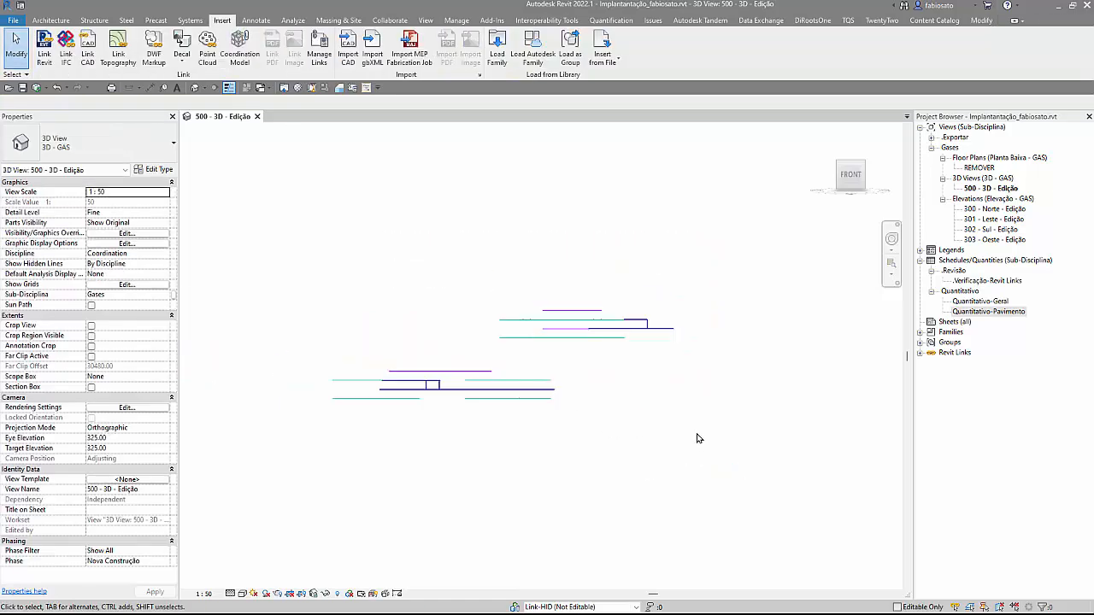
pyautogui.keyDown('shift'); pyautogui.moveTo(715, 471); pyautogui.dragTo(708, 549, button='middle'); pyautogui.keyUp('shift')
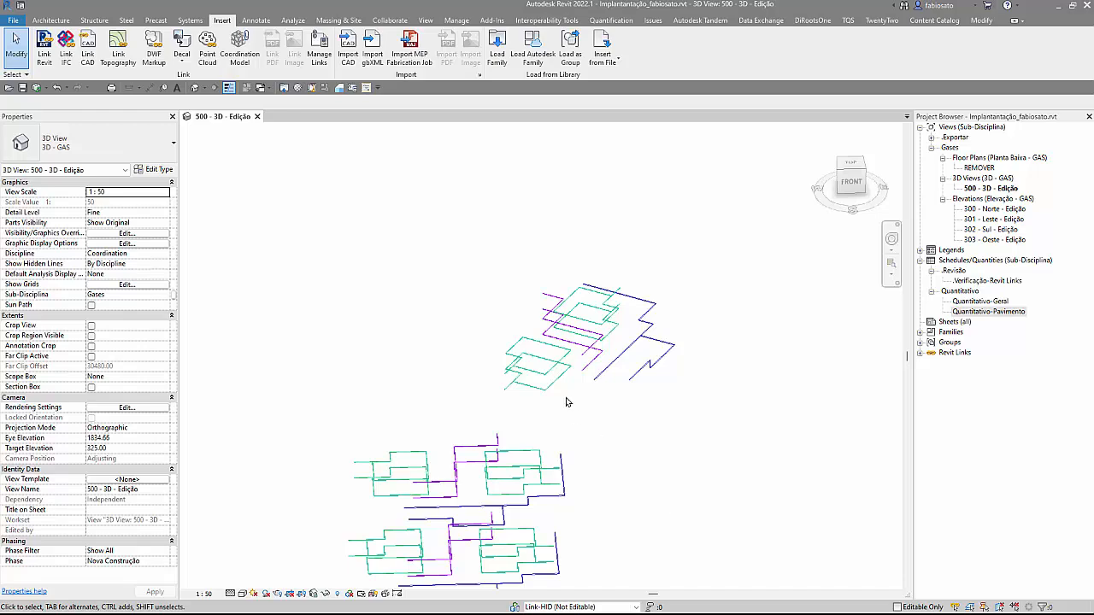
pyautogui.click(593, 356)
pyautogui.scroll(-4, 586, 179)
pyautogui.keyDown('shift'); pyautogui.moveTo(619, 408); pyautogui.dragTo(675, 427, button='middle'); pyautogui.keyUp('shift')
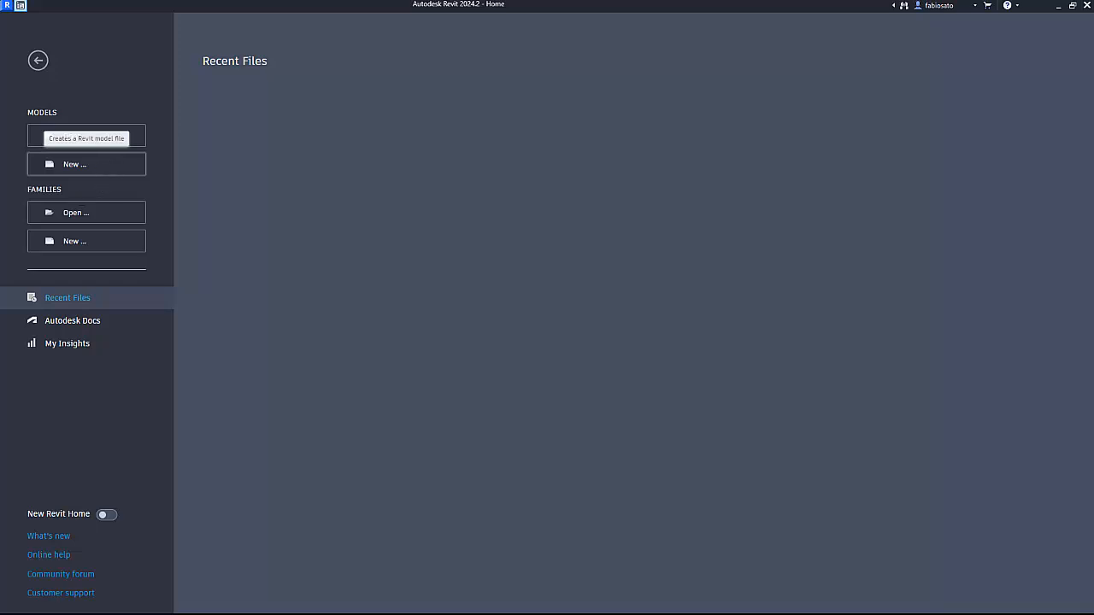
# Step: Create a new project in Revit 2024.2 from the Arquitetura template
pyautogui.click(86, 164)
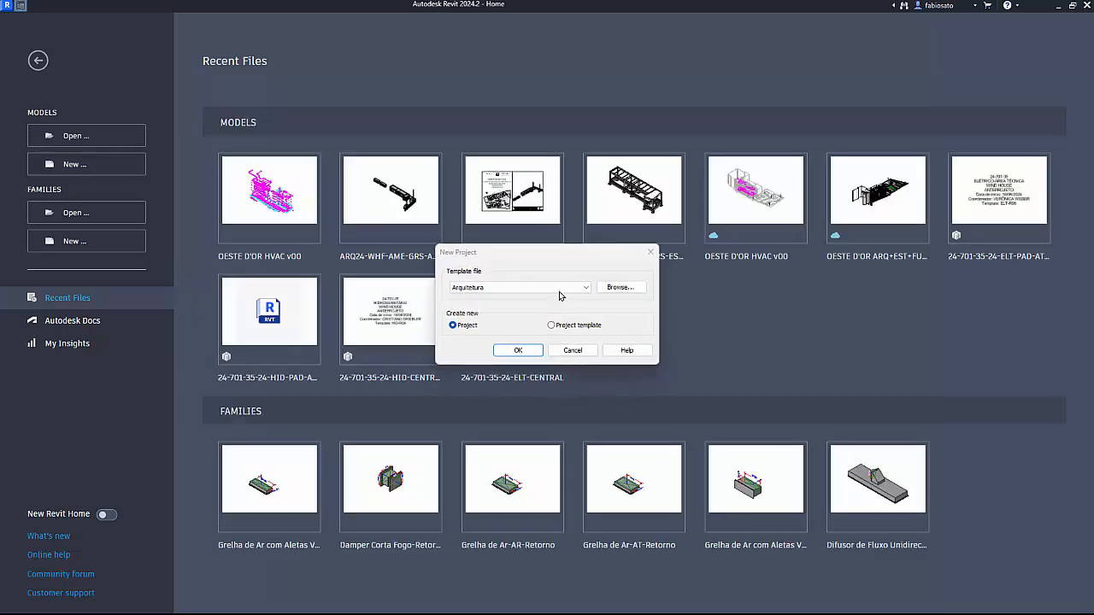
pyautogui.click(517, 350)
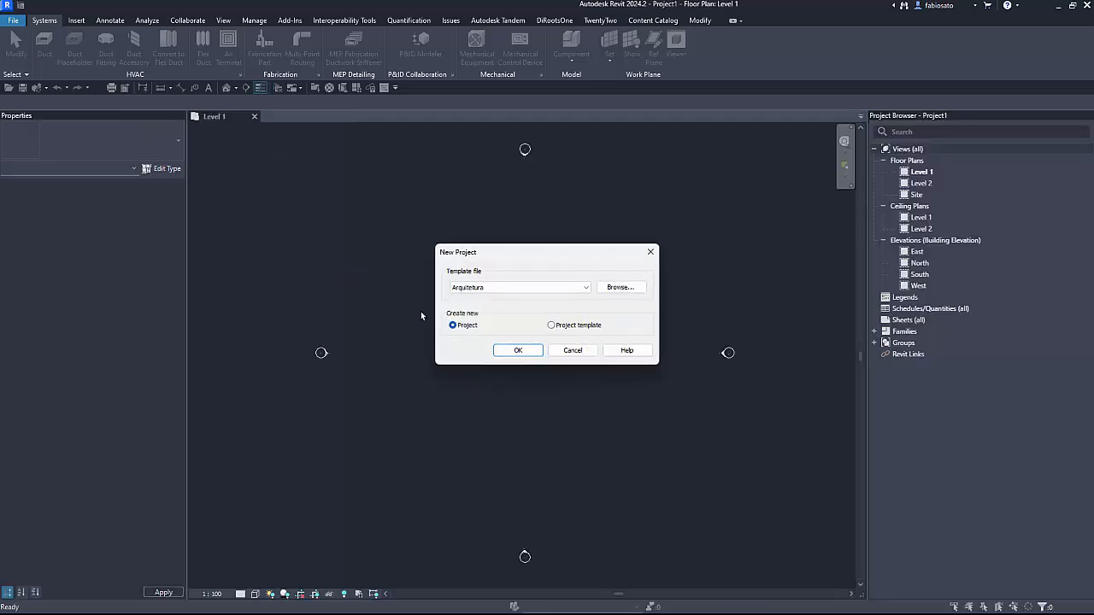
pyautogui.click(517, 350)
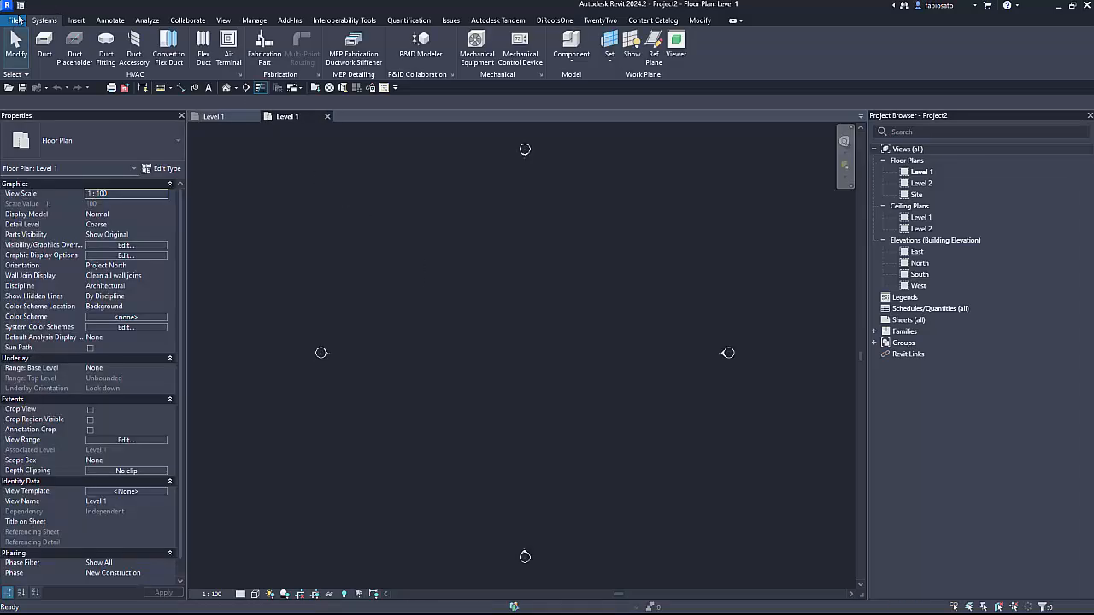
# Step: Enable the Architecture tools in the user interface options
pyautogui.click(21, 6)
pyautogui.click(21, 6)
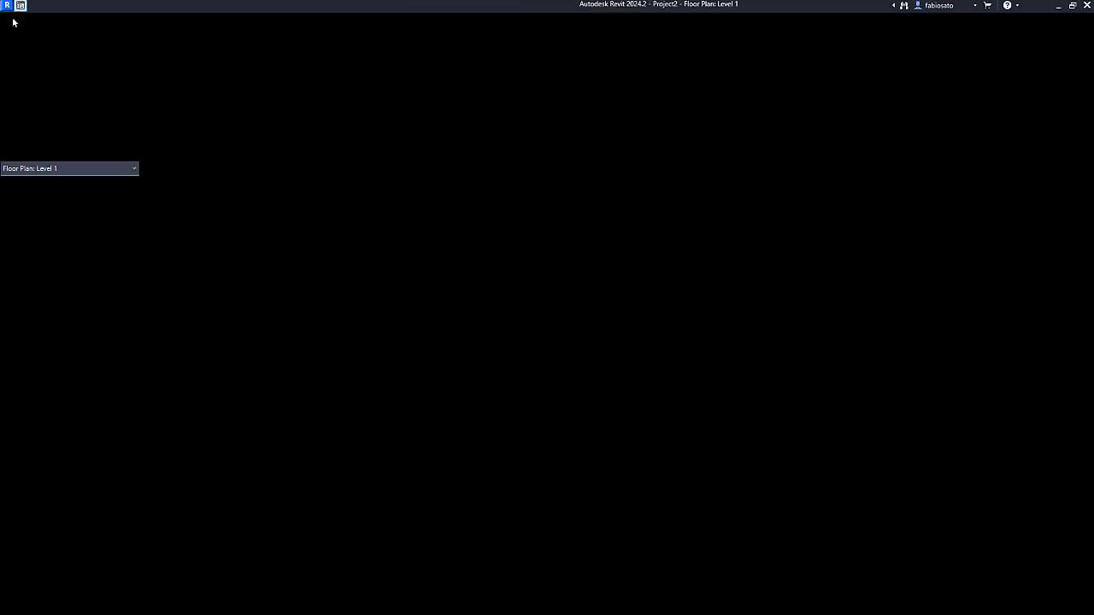
pyautogui.click(14, 21)
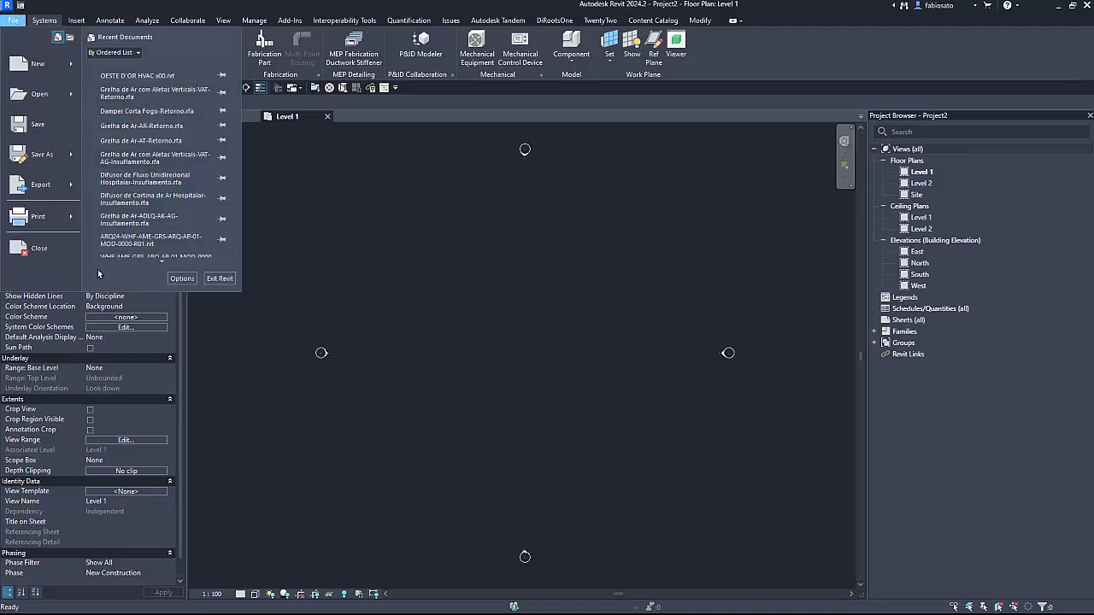
pyautogui.click(182, 278)
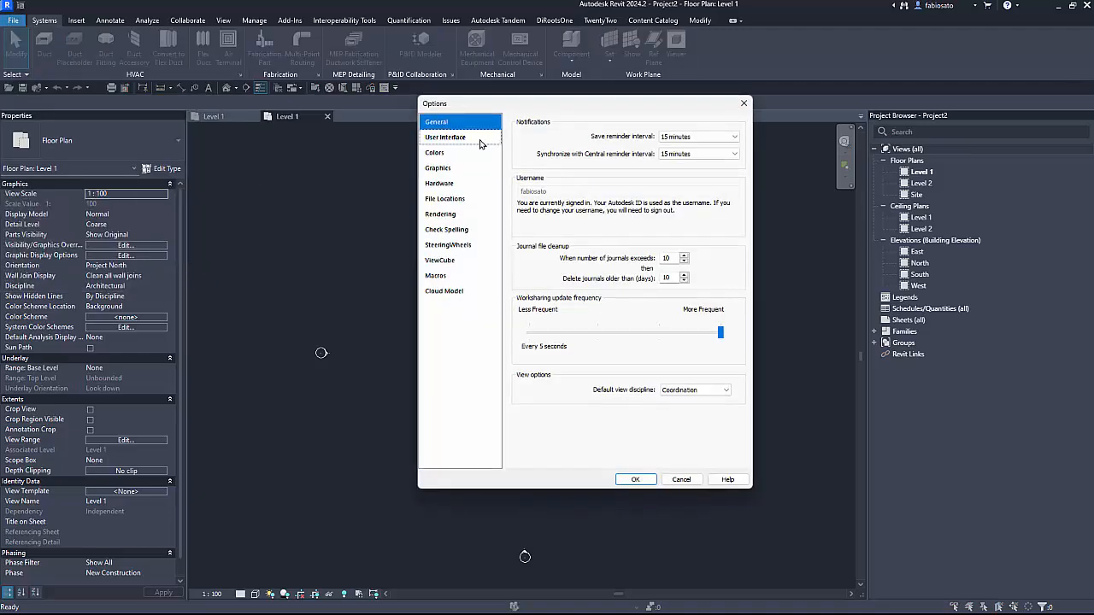
pyautogui.click(477, 140)
pyautogui.click(630, 479)
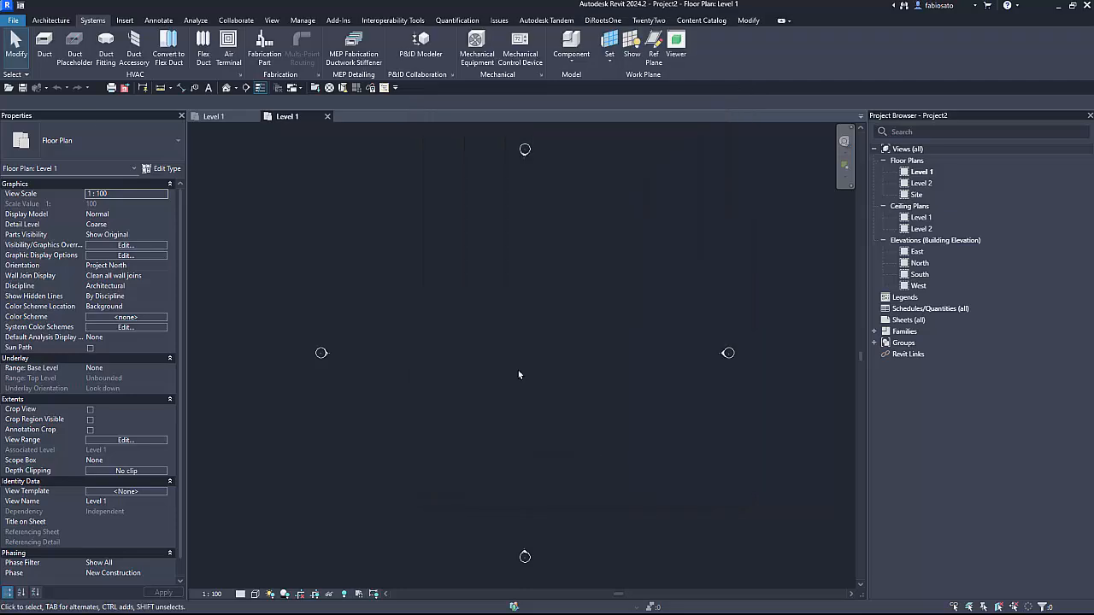
# Step: Draw three connected Generic - 200mm walls forming a closed right triangle on the Level 1 floor plan
pyautogui.click(50, 20)
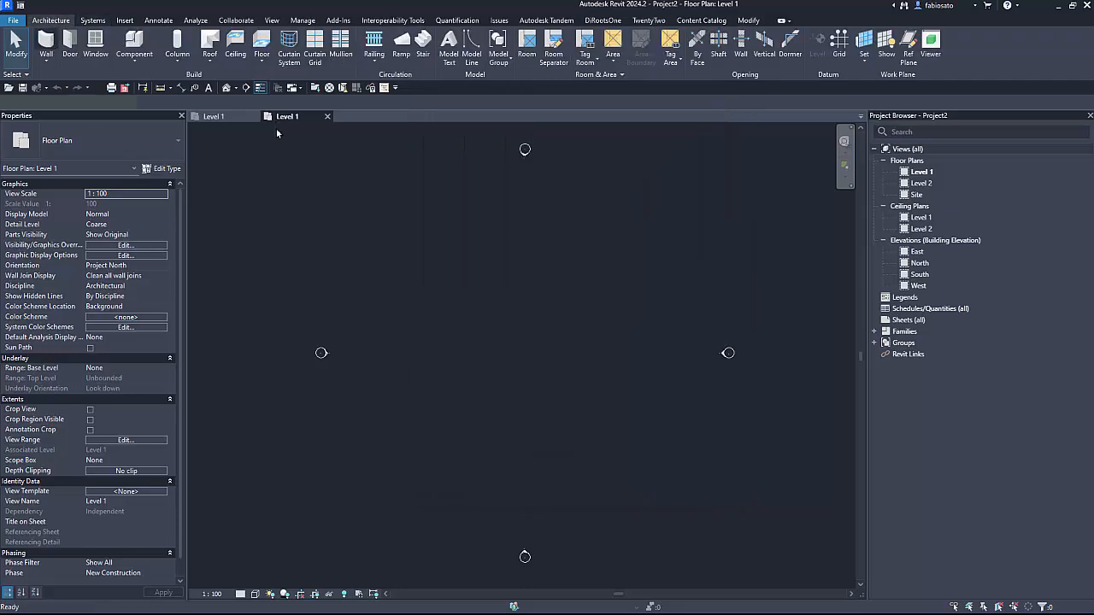
pyautogui.click(48, 42)
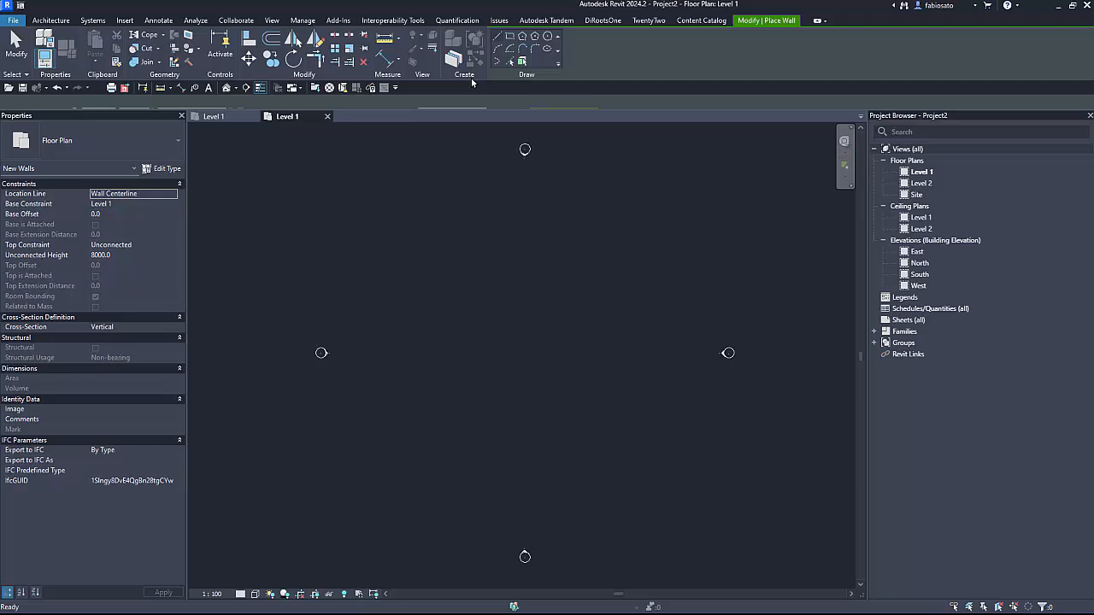
pyautogui.click(470, 224)
pyautogui.click(600, 223)
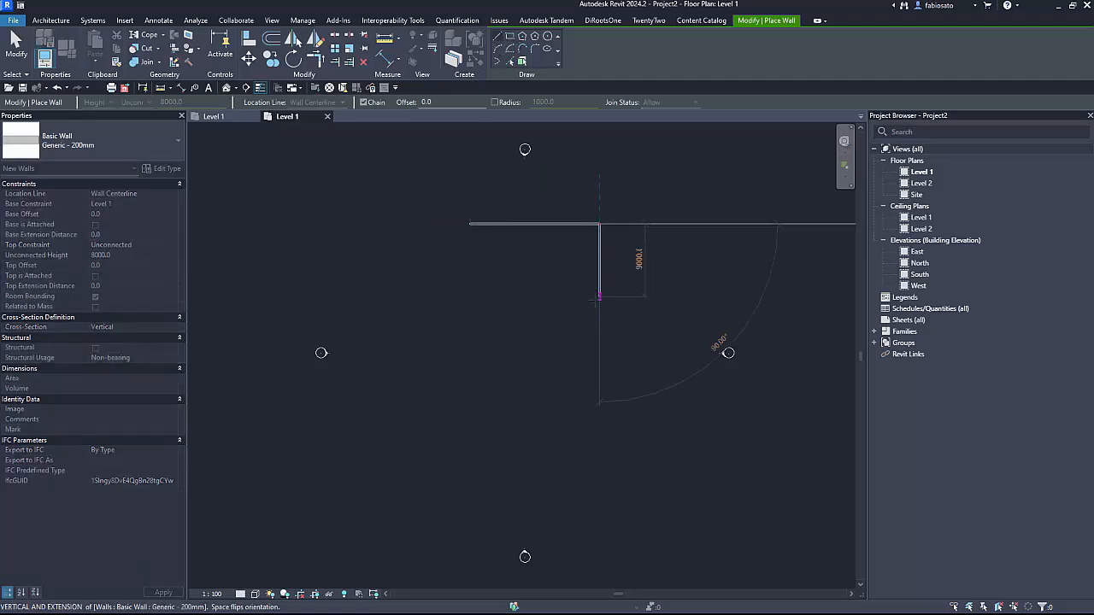
pyautogui.click(600, 320)
pyautogui.click(470, 225)
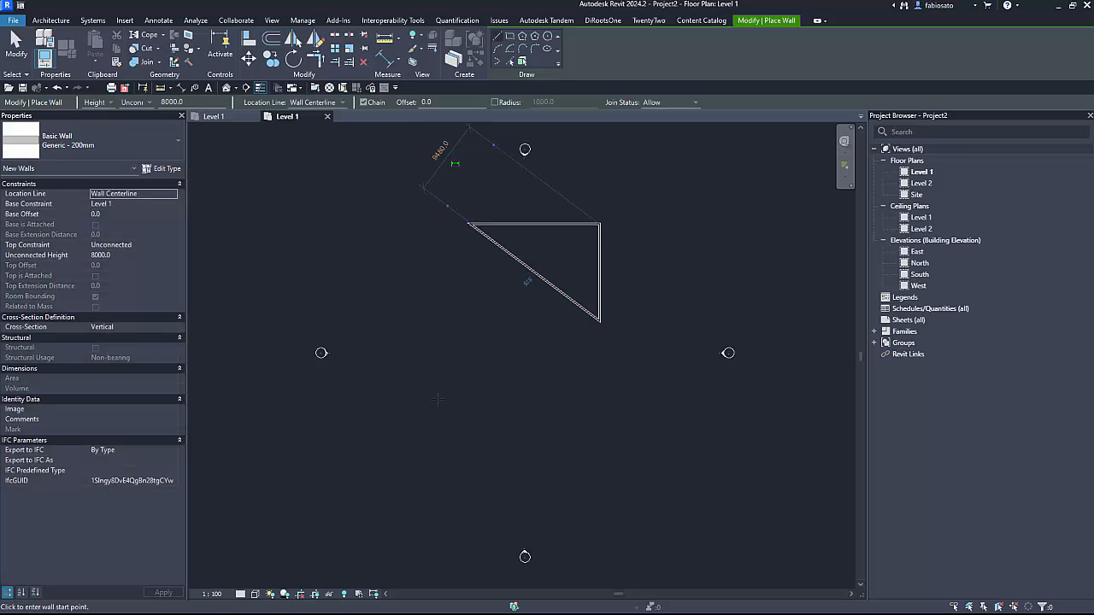
pyautogui.press('Escape')
pyautogui.press('Escape')
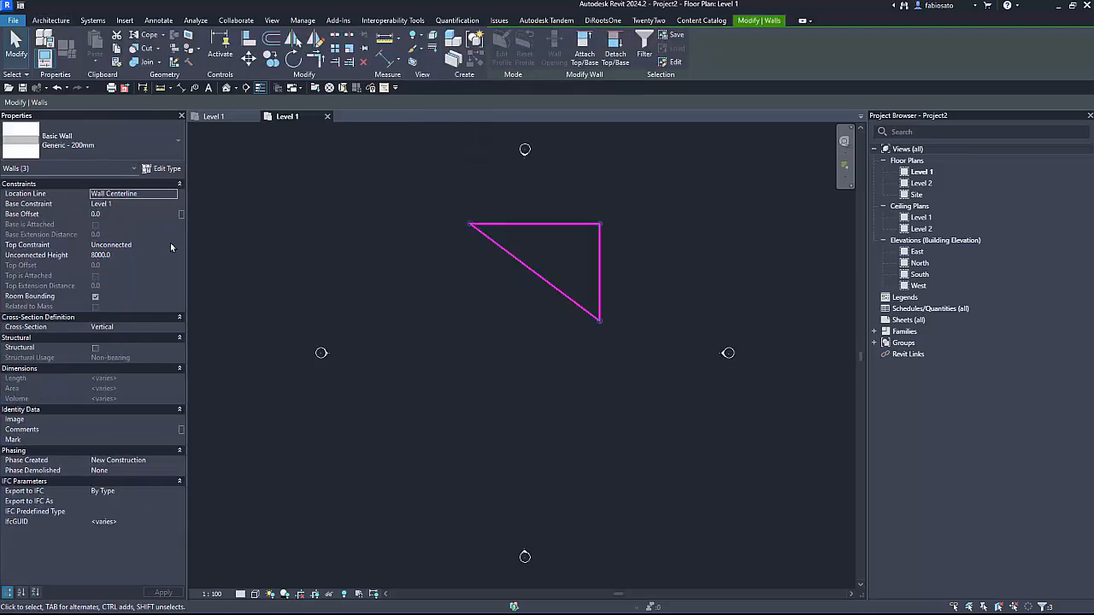
# Step: Set the top constraint of the three selected walls to Up to level: Level 2
pyautogui.click(175, 247)
pyautogui.click(151, 275)
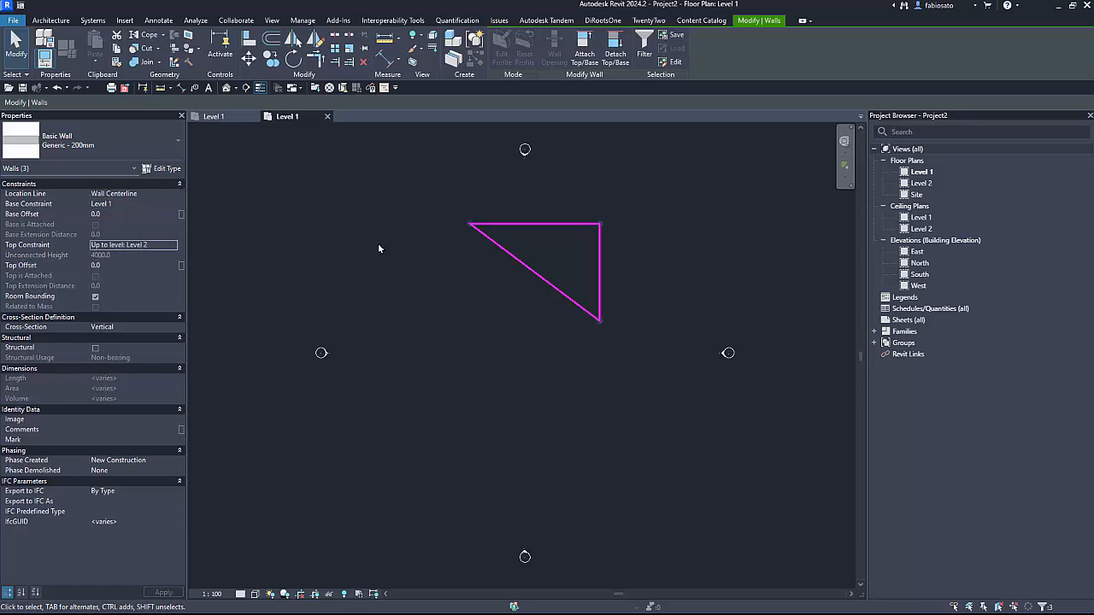
pyautogui.click(378, 243)
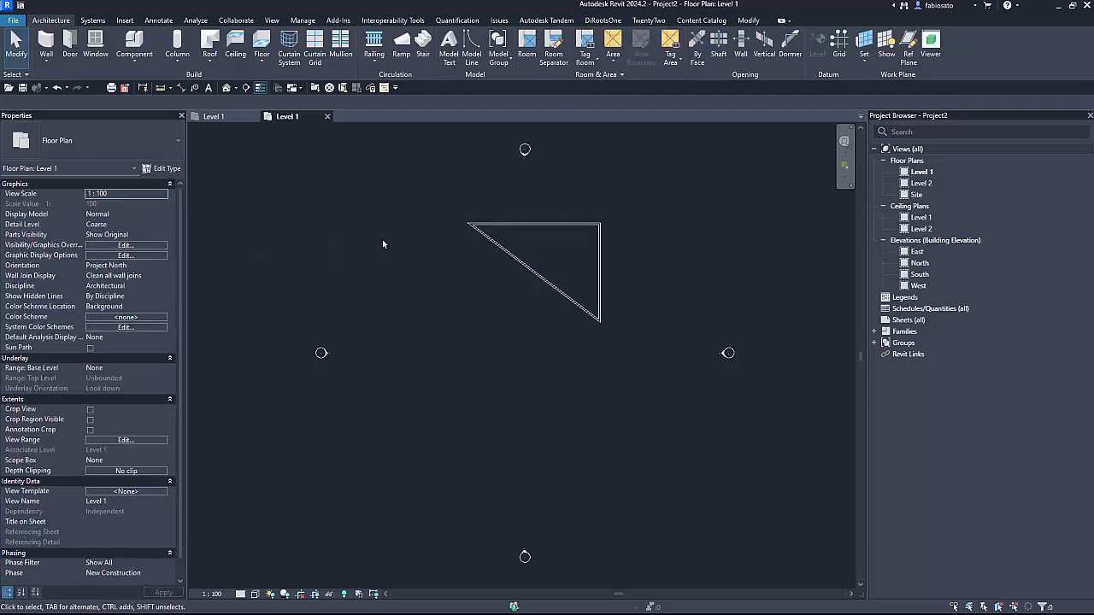
# Step: Save the wall model as project file Project2 on the REVIT Users (U:) drive and close it
pyautogui.click(11, 22)
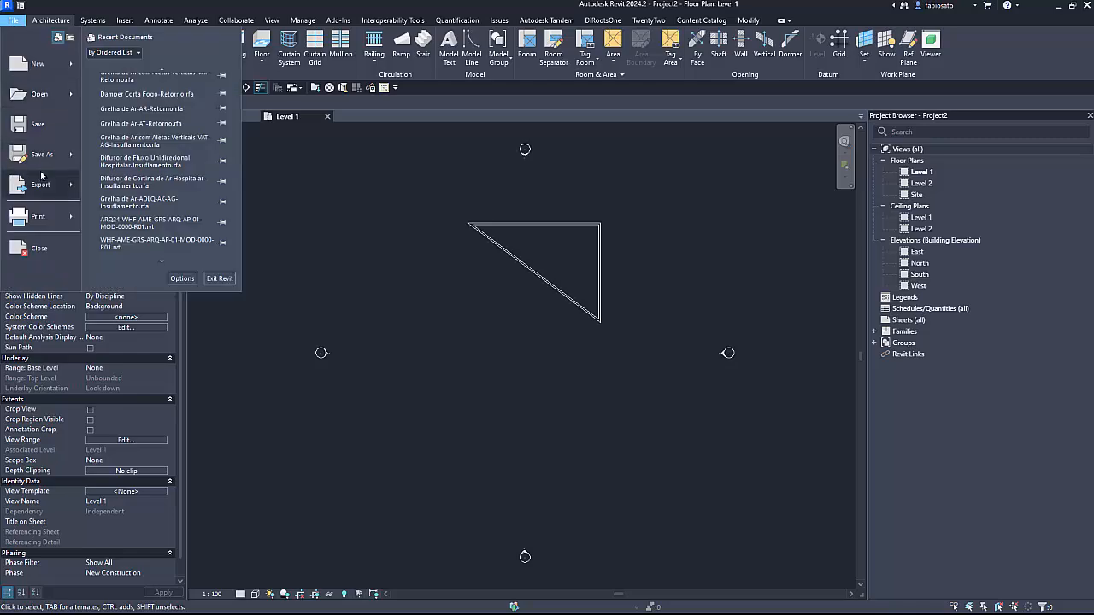
pyautogui.moveTo(48, 164)
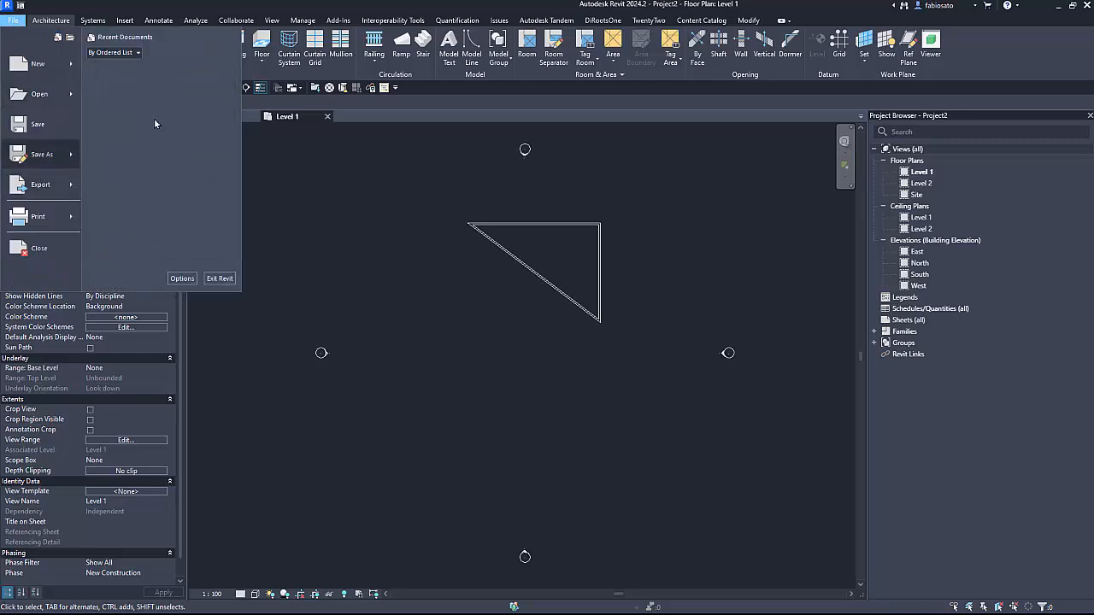
pyautogui.click(154, 118)
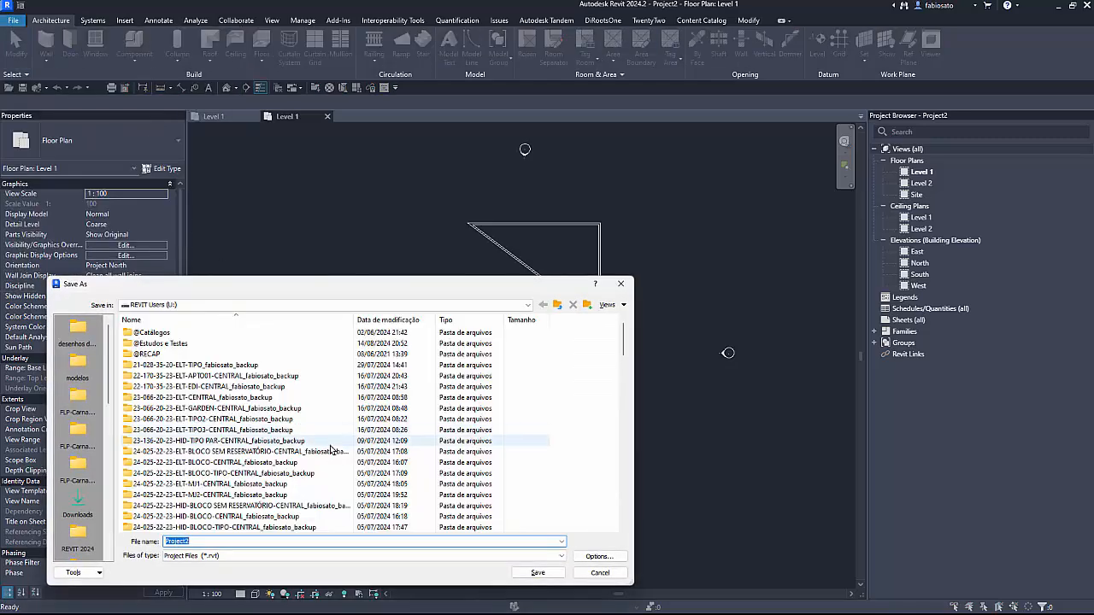
pyautogui.scroll(-20, 346, 435)
pyautogui.click(534, 573)
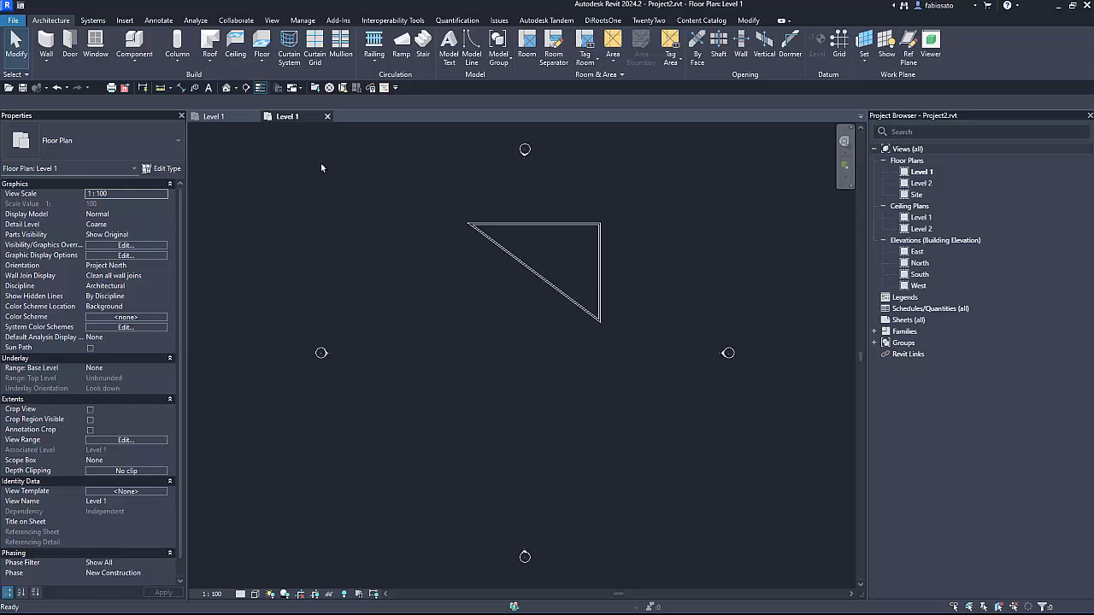
pyautogui.click(326, 115)
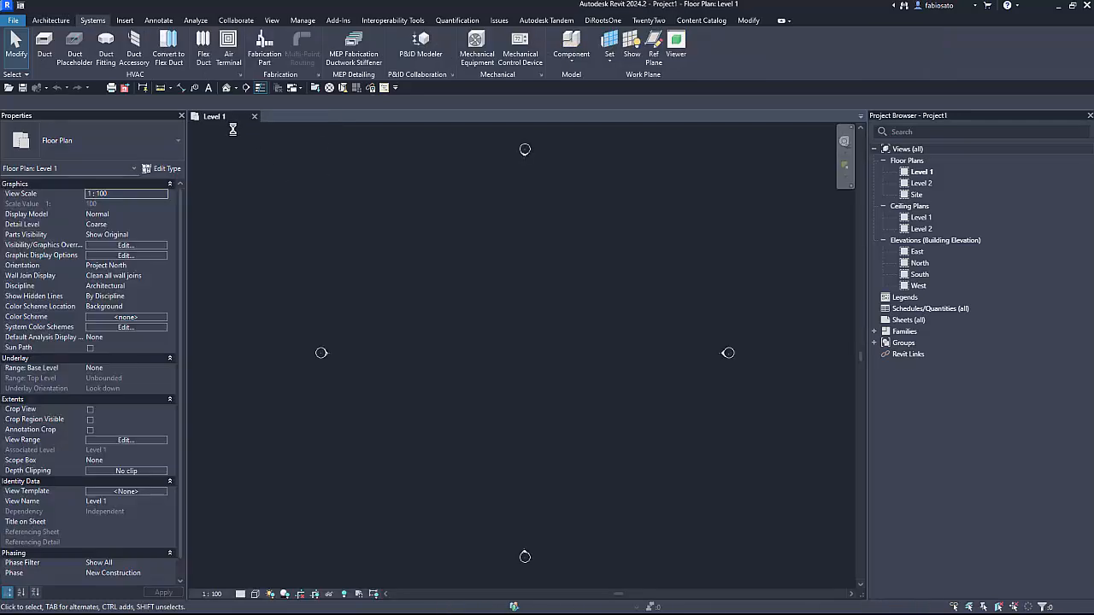
# Step: Link Project2.rvt into Project1 with Auto - Internal Origin to Internal Origin positioning
pyautogui.click(125, 21)
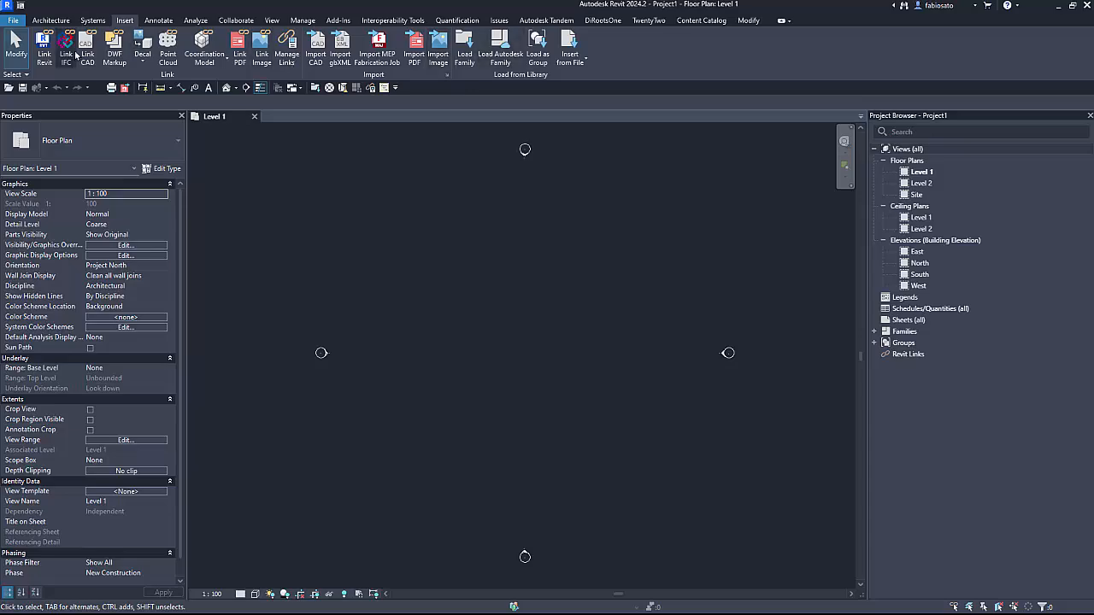
pyautogui.click(45, 55)
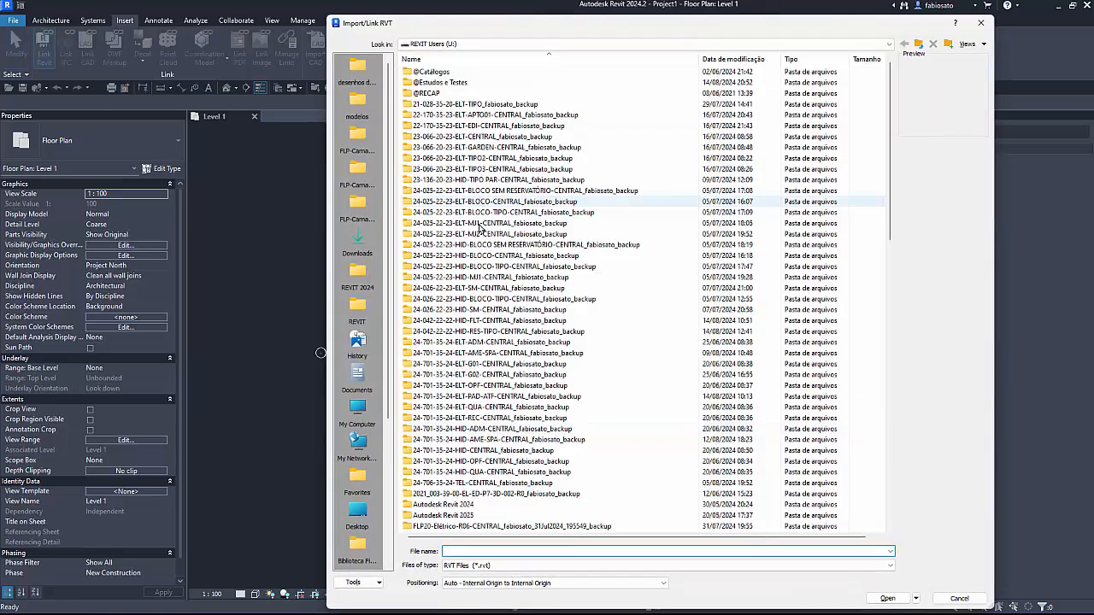
pyautogui.scroll(-13, 492, 444)
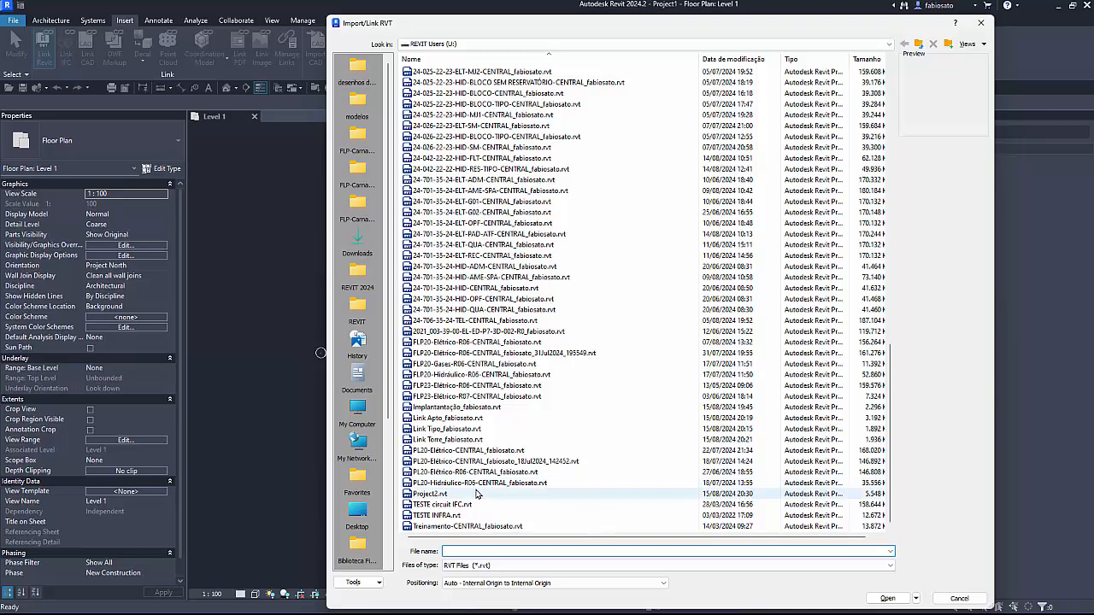
pyautogui.click(478, 494)
pyautogui.click(887, 599)
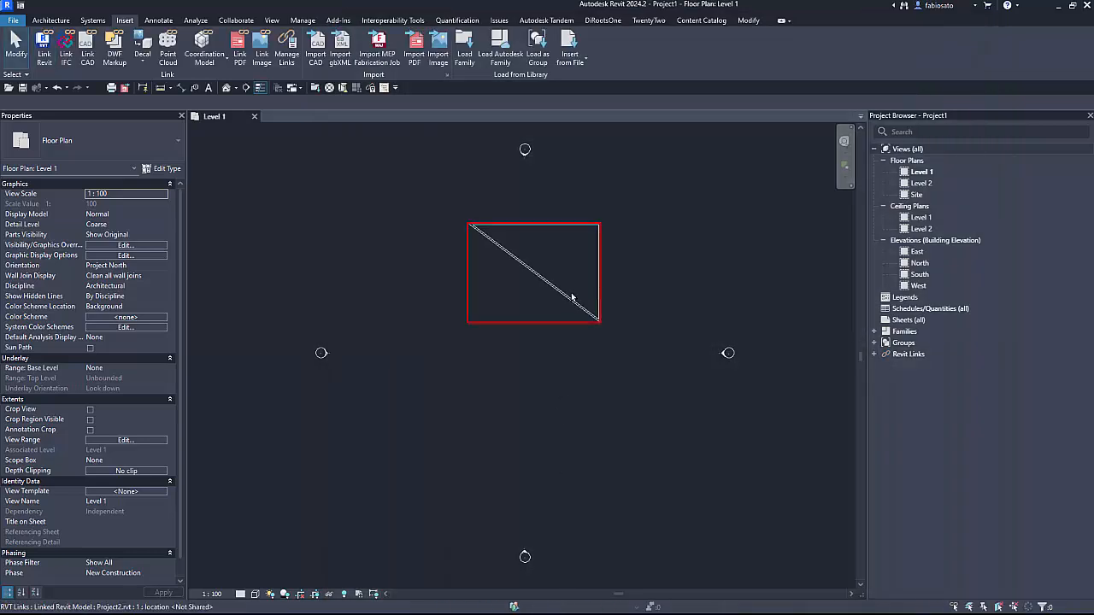
# Step: Mirror a copy of the Project2 link about a drawn horizontal axis below the triangle
pyautogui.click(572, 296)
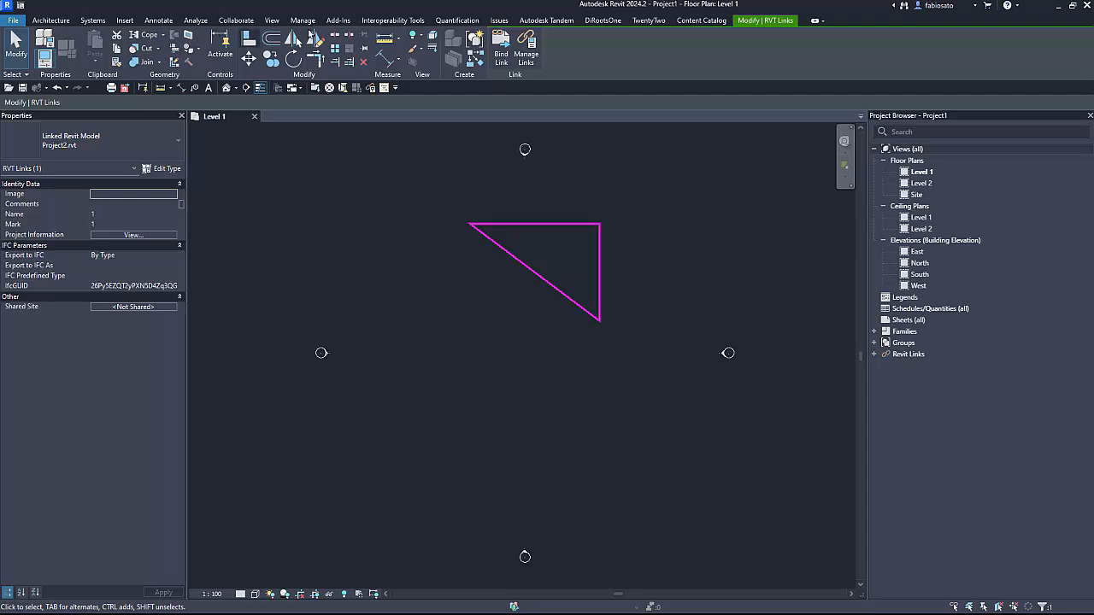
pyautogui.click(294, 40)
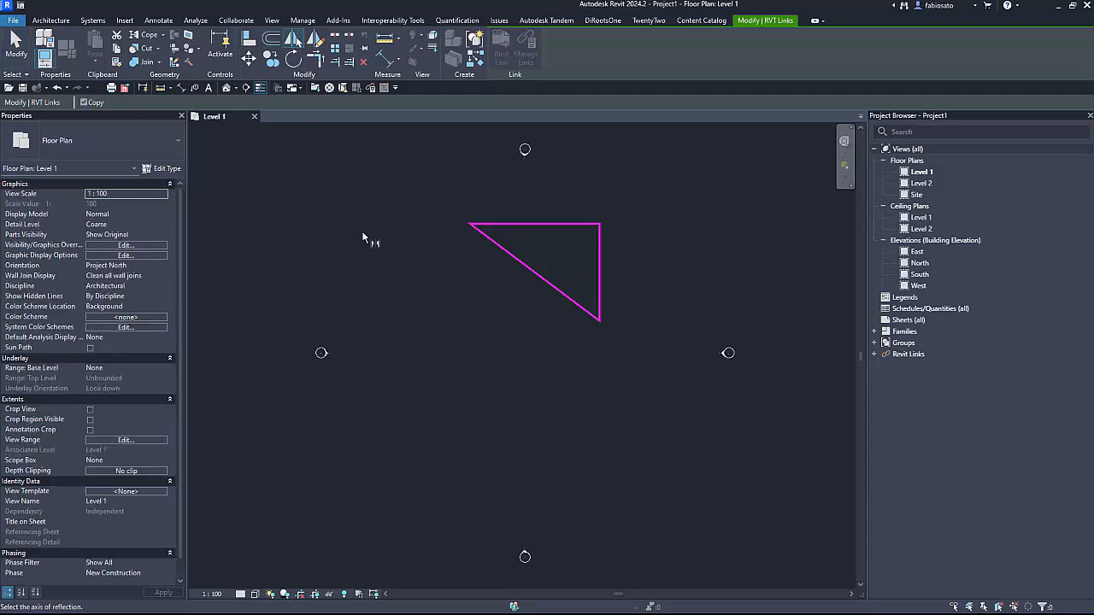
pyautogui.click(315, 39)
pyautogui.click(401, 419)
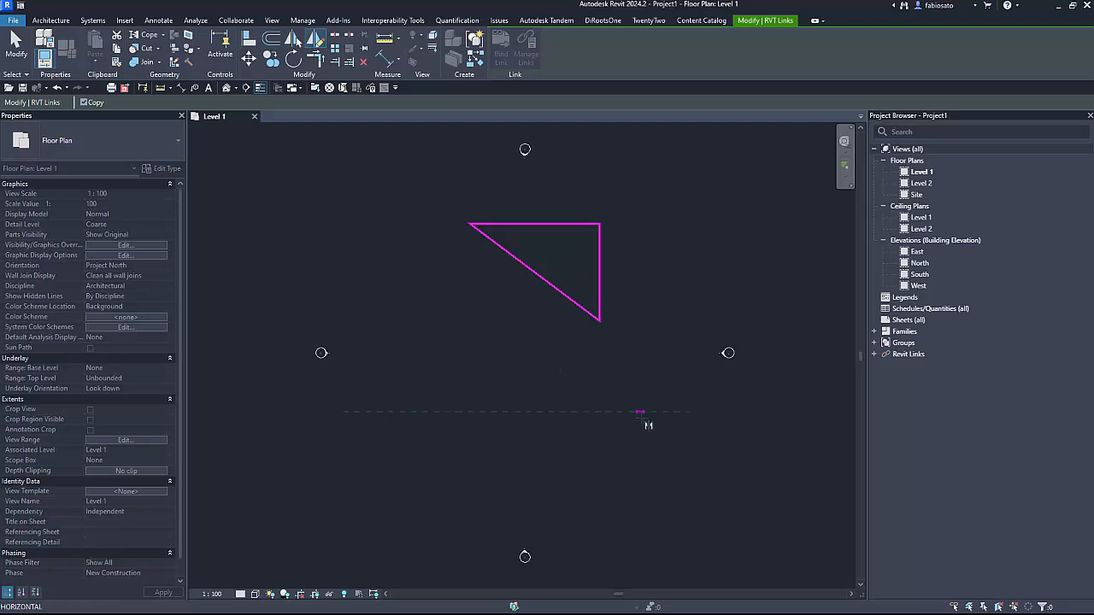
pyautogui.click(645, 419)
pyautogui.scroll(-2, 607, 427)
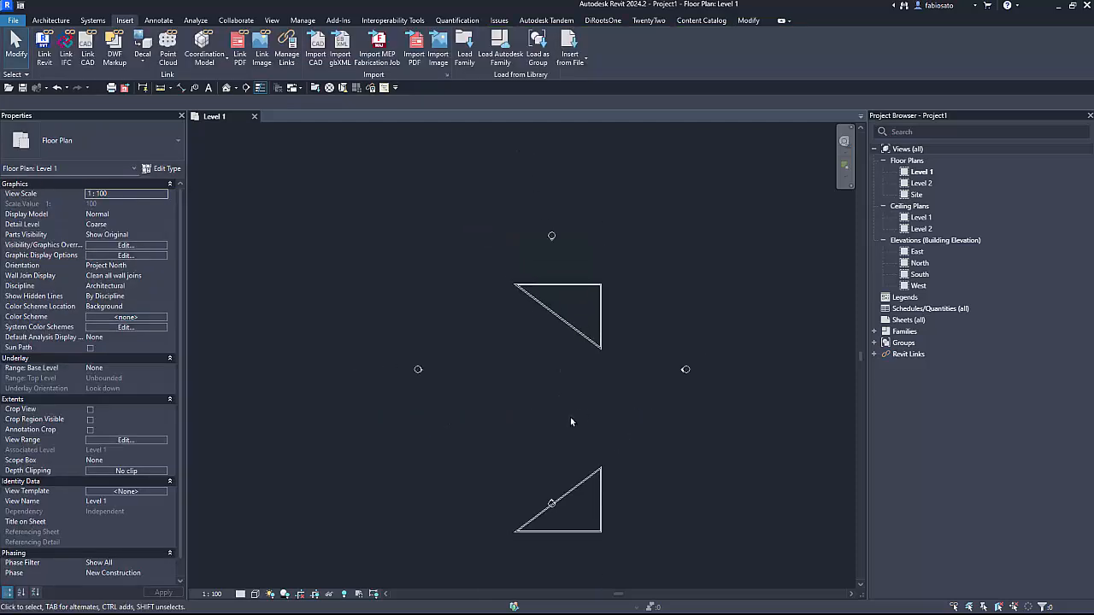
# Step: Open the default 3D view and inspect the original and mirrored link instances
pyautogui.click(227, 88)
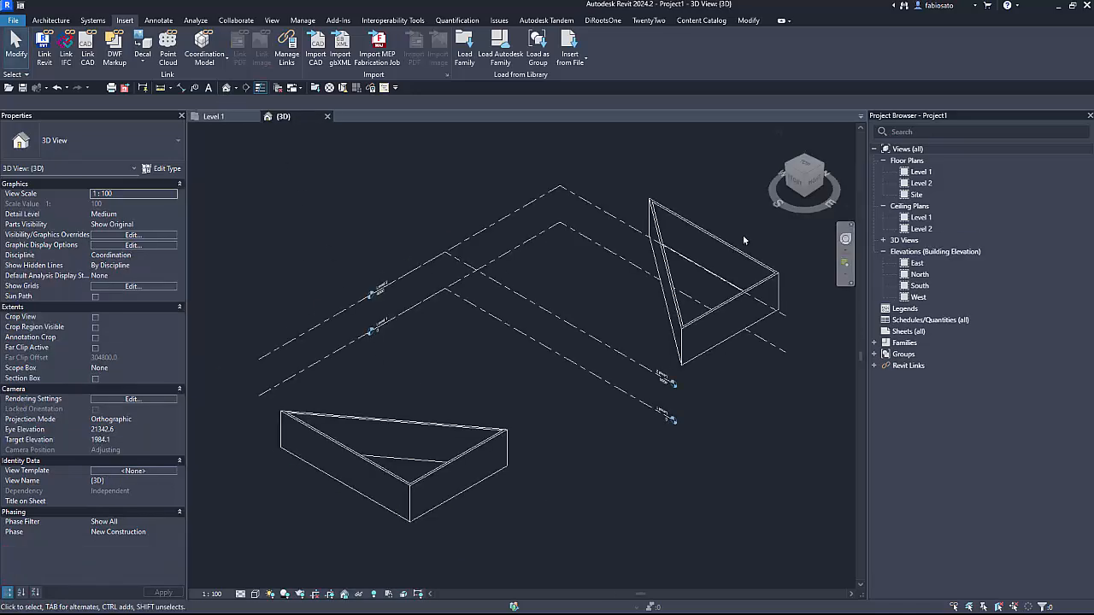
pyautogui.click(738, 297)
pyautogui.keyDown('ctrl'); pyautogui.click(467, 450); pyautogui.keyUp('ctrl')
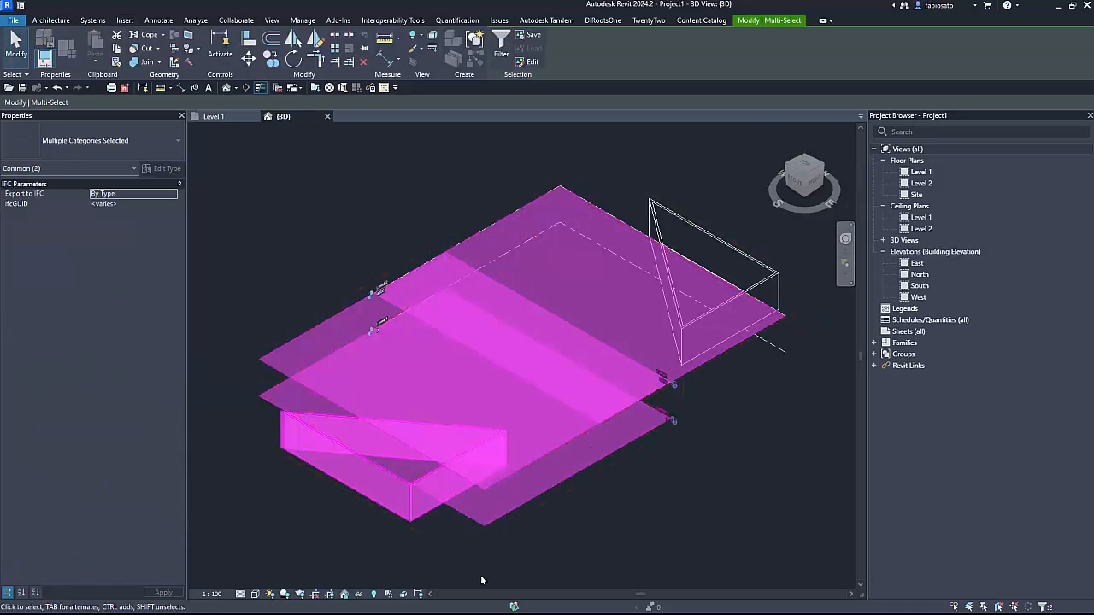
pyautogui.click(599, 495)
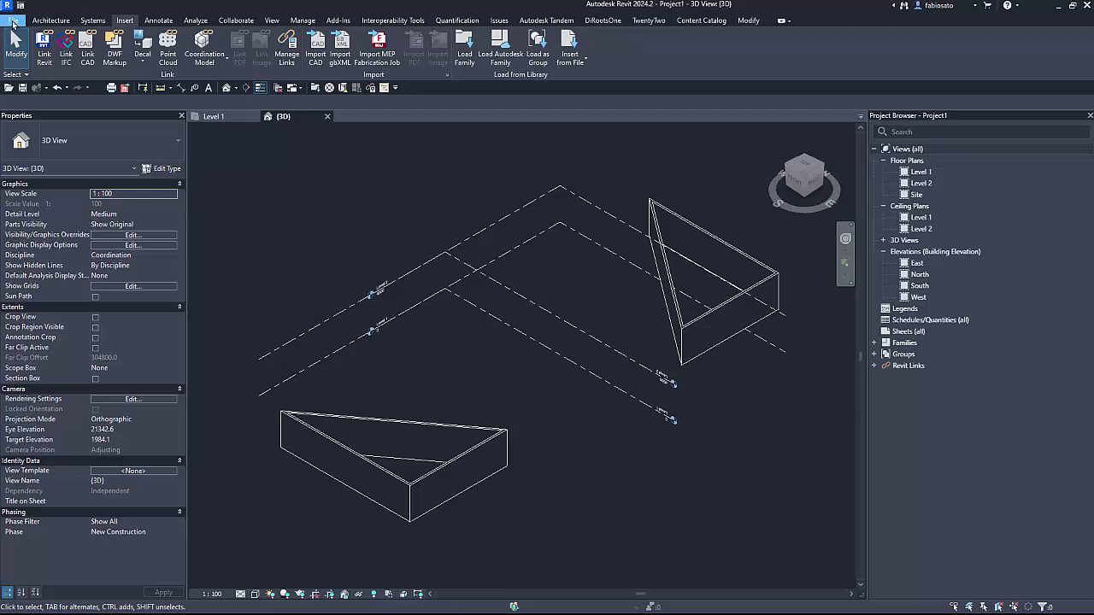
# Step: Save the host model as project file Project1 on the REVIT Users (U:) drive
pyautogui.click(12, 20)
pyautogui.moveTo(36, 160)
pyautogui.click(144, 121)
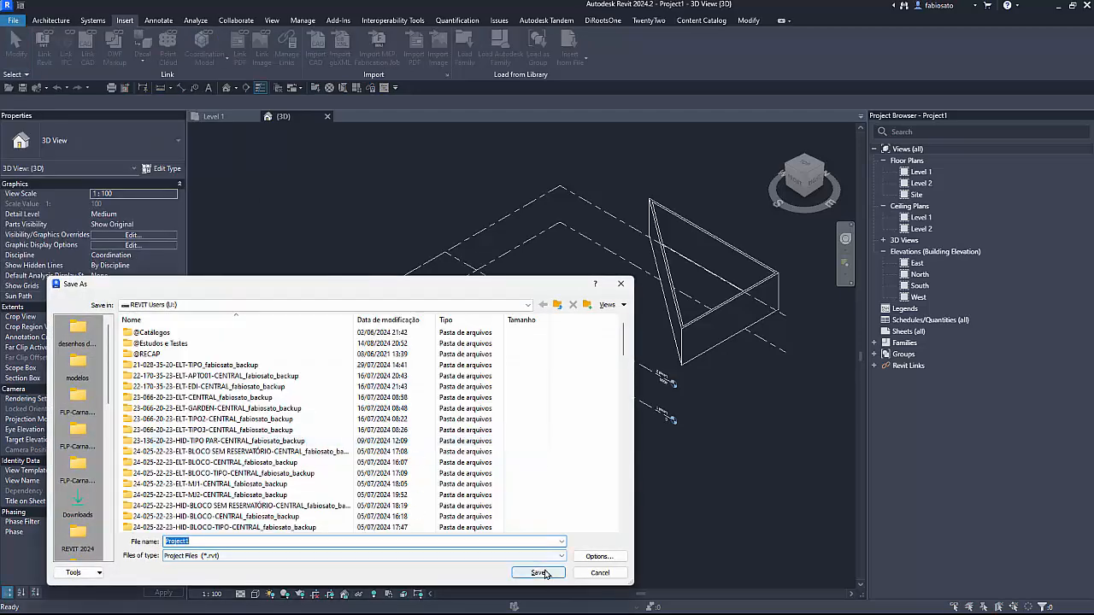
pyautogui.click(527, 565)
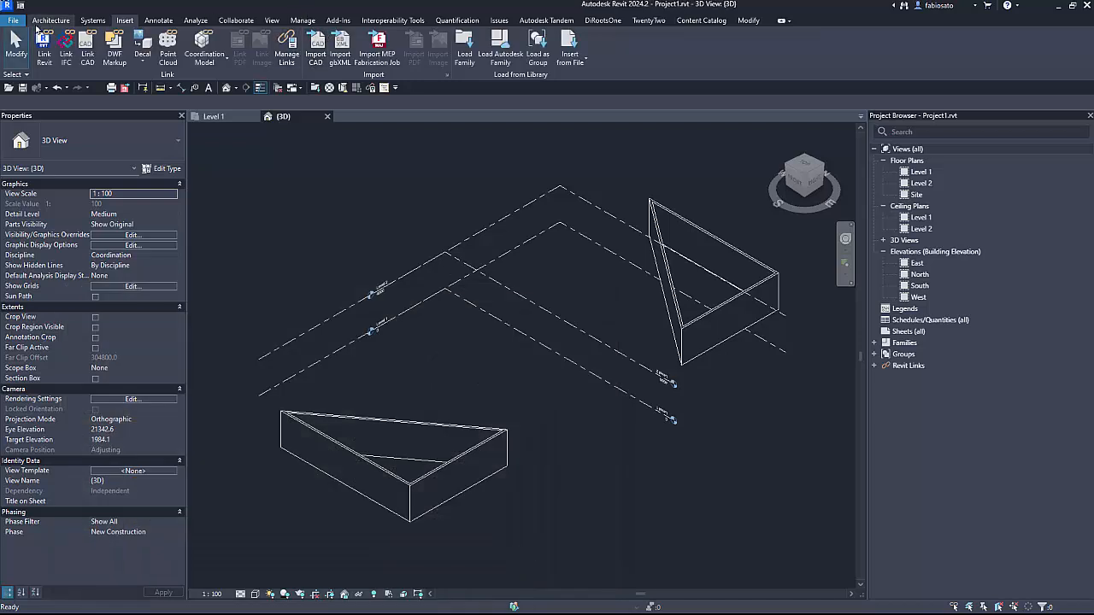
# Step: Configure an IFC export setup with linked files exported in the same IFCProject and steel elements excluded
pyautogui.click(15, 21)
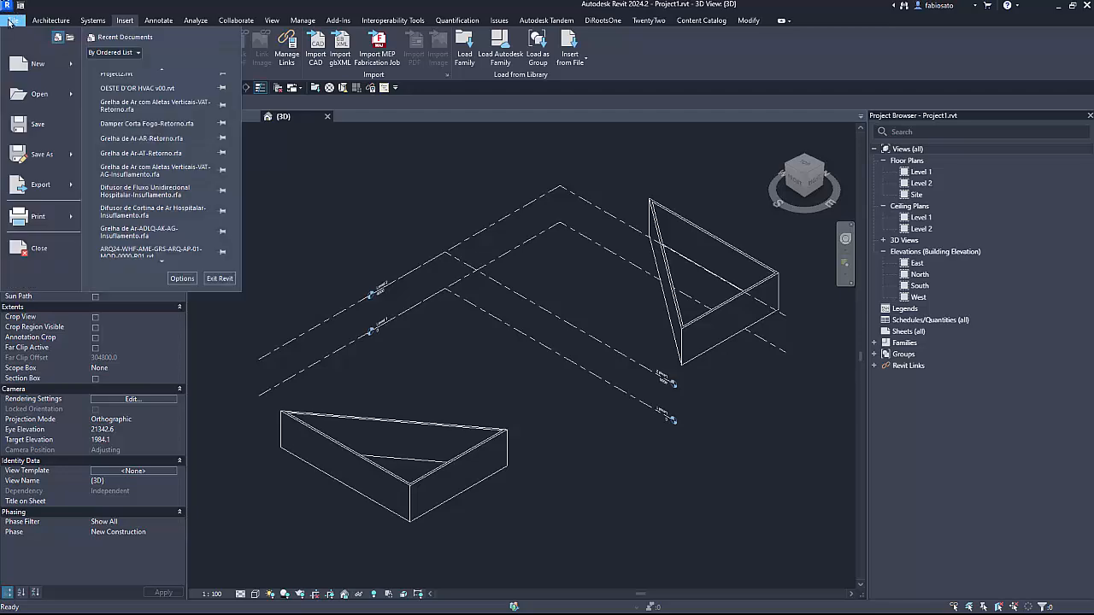
pyautogui.moveTo(75, 189)
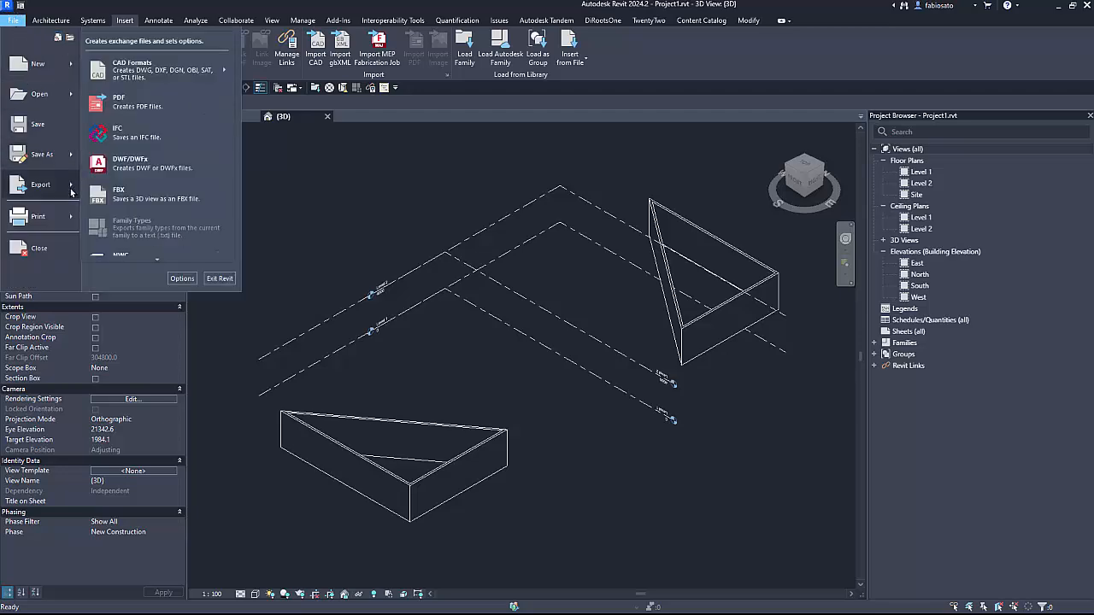
pyautogui.click(172, 128)
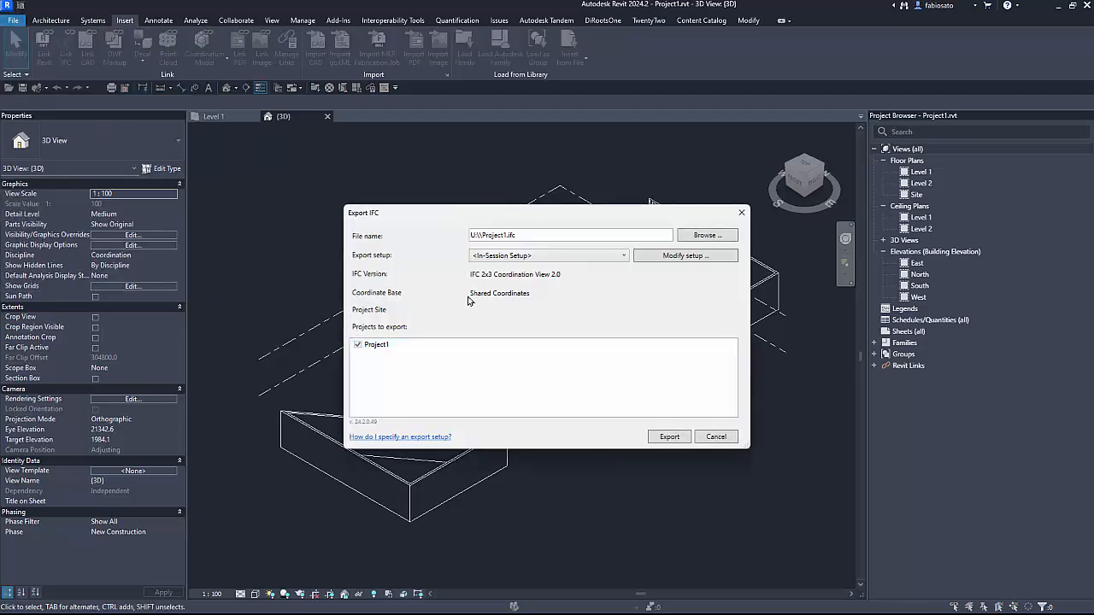
pyautogui.click(698, 259)
pyautogui.click(699, 256)
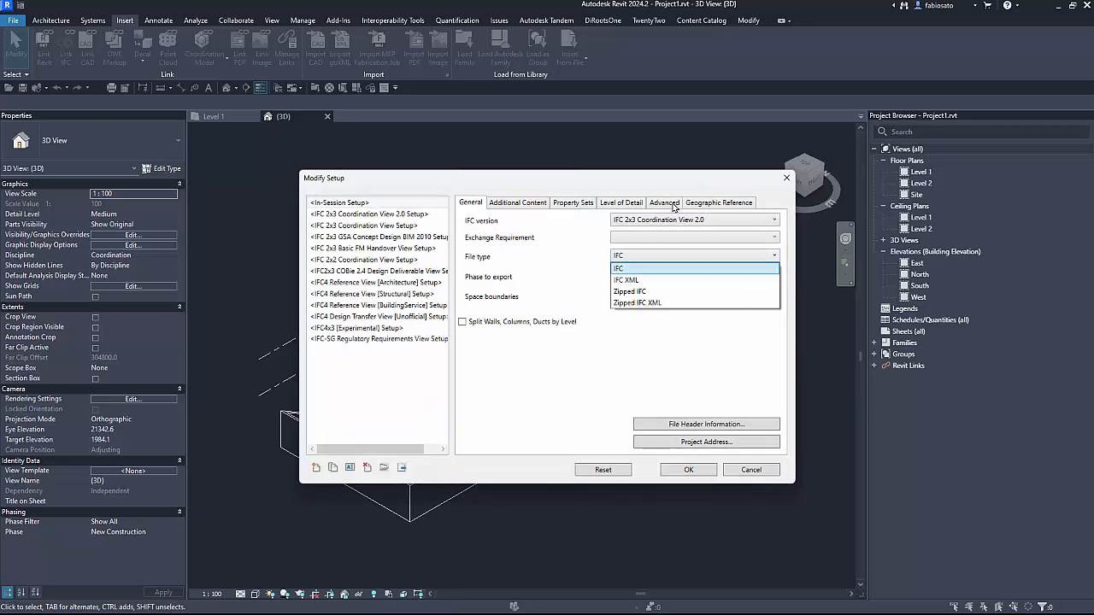
pyautogui.click(534, 208)
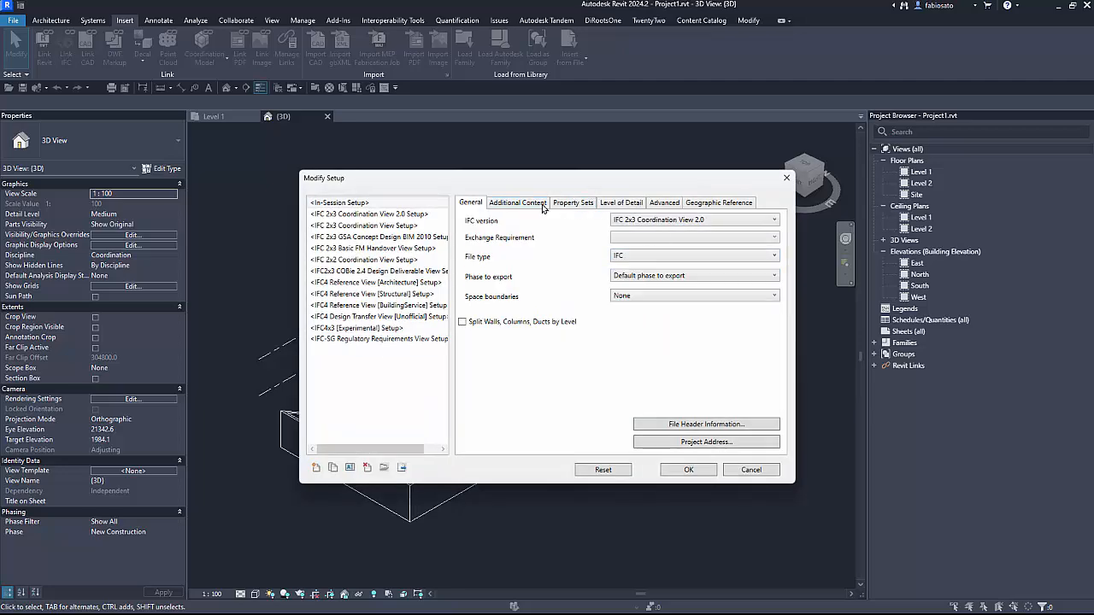
pyautogui.click(545, 208)
pyautogui.click(621, 220)
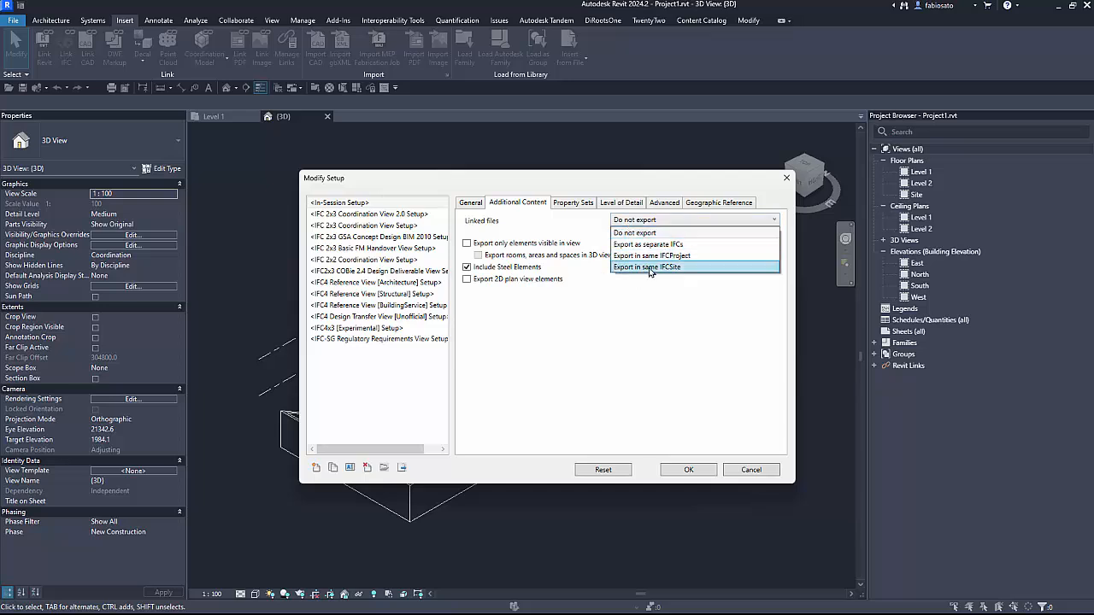
pyautogui.click(652, 257)
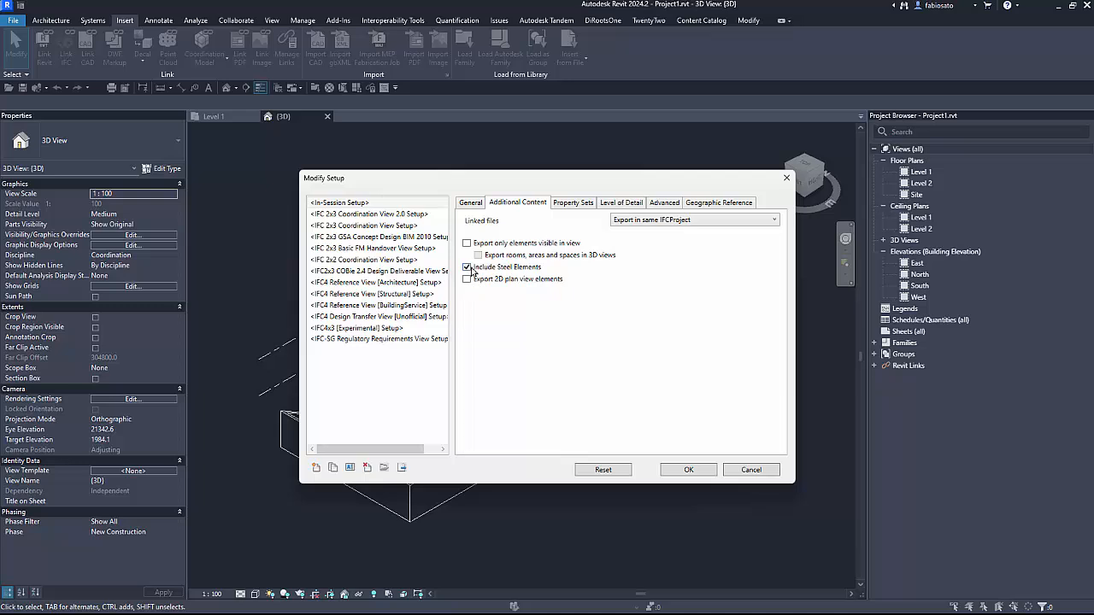
pyautogui.click(589, 206)
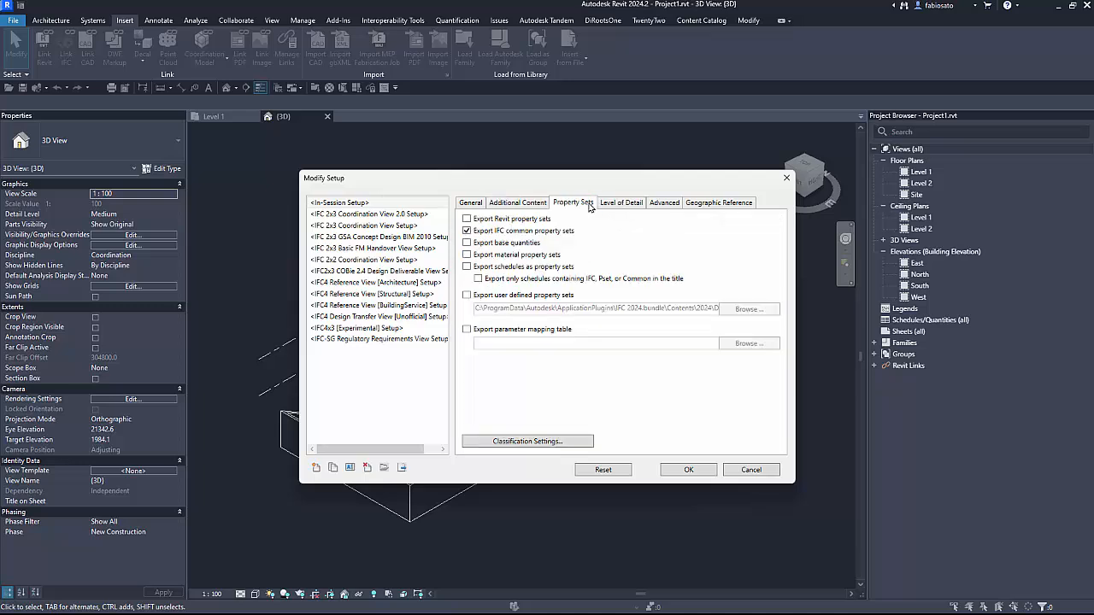
pyautogui.click(518, 204)
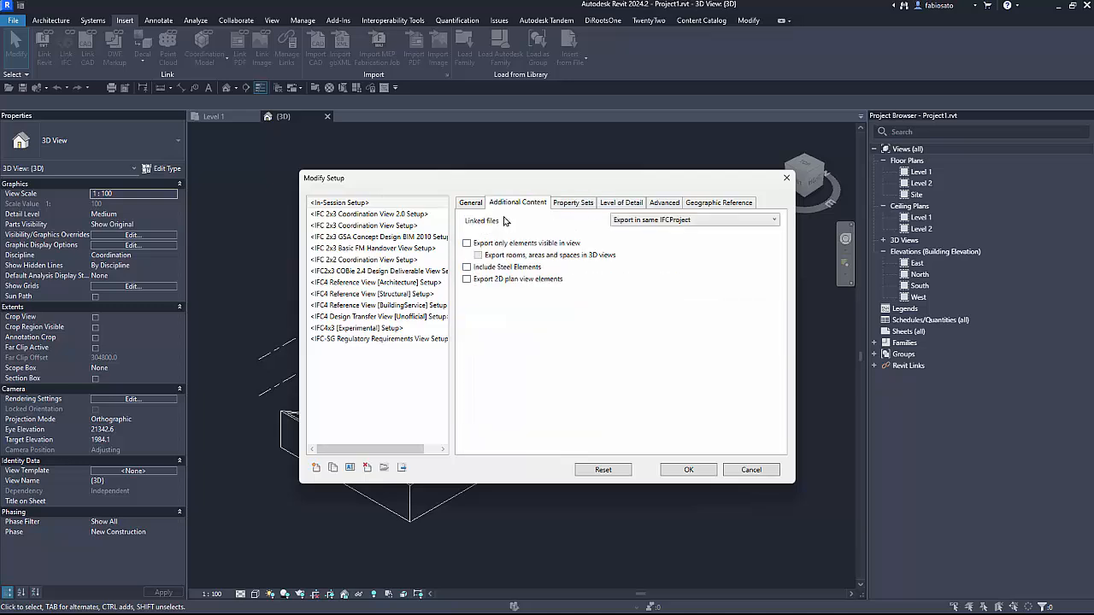
# Step: Set the coordinate base of the IFC export setup's geographic reference to Internal Origin
pyautogui.click(578, 203)
pyautogui.click(639, 205)
pyautogui.click(667, 207)
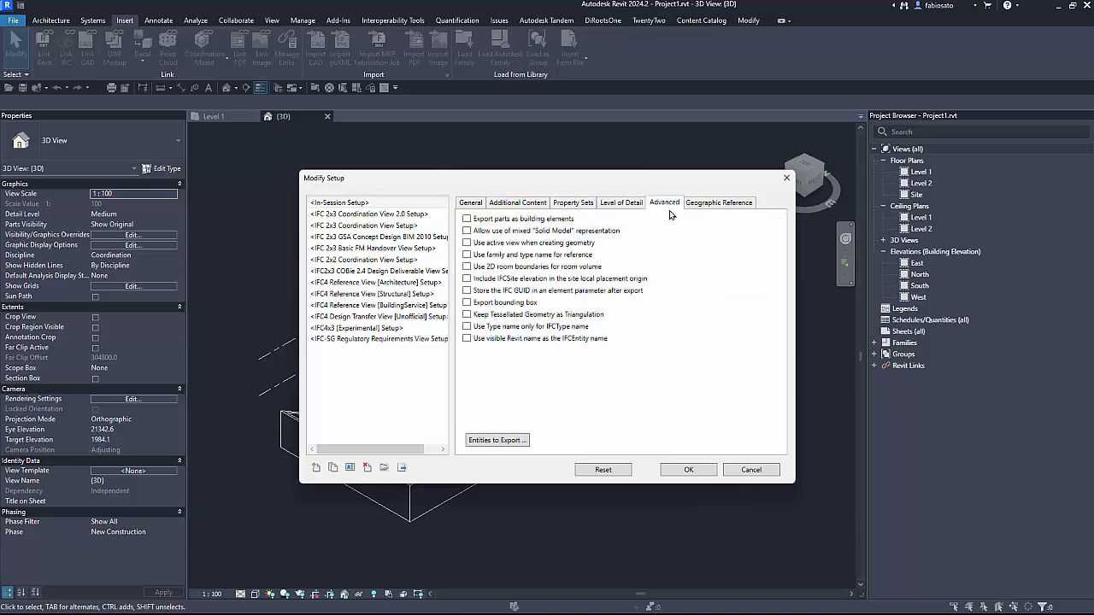
pyautogui.click(715, 208)
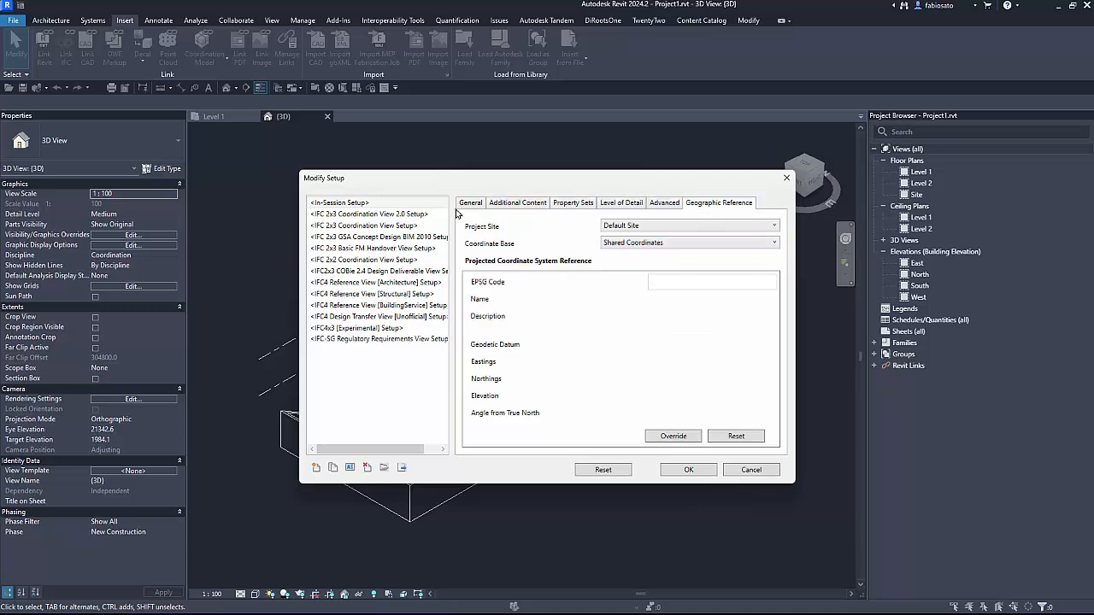
pyautogui.click(624, 243)
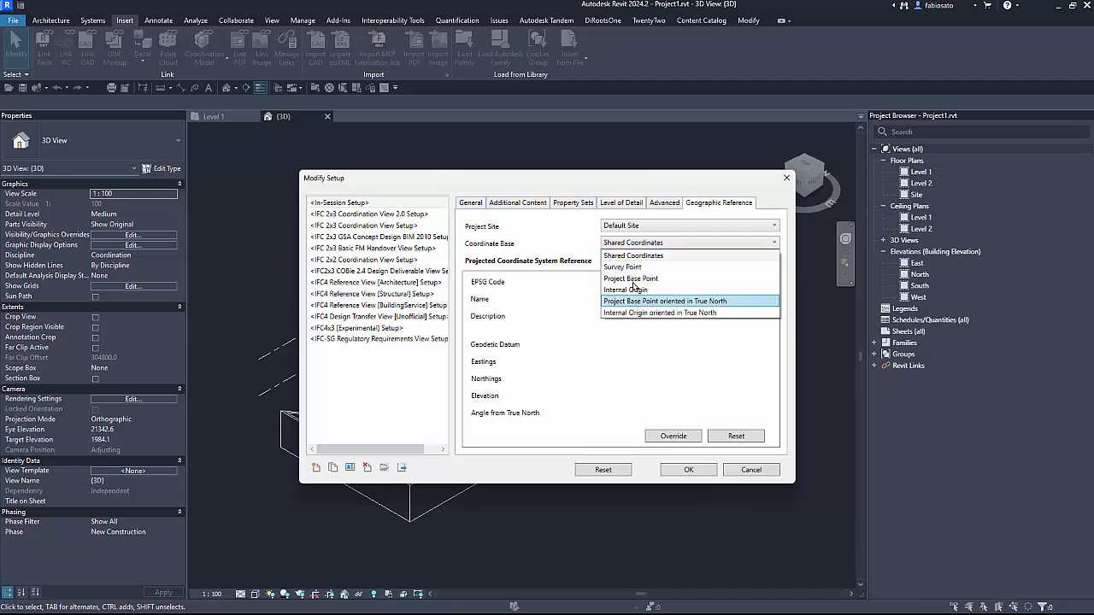
pyautogui.click(633, 290)
# Step: Accept the setup and export the project as Project1.ifc in IFC 2x3 Coordination View 2.0
pyautogui.click(470, 204)
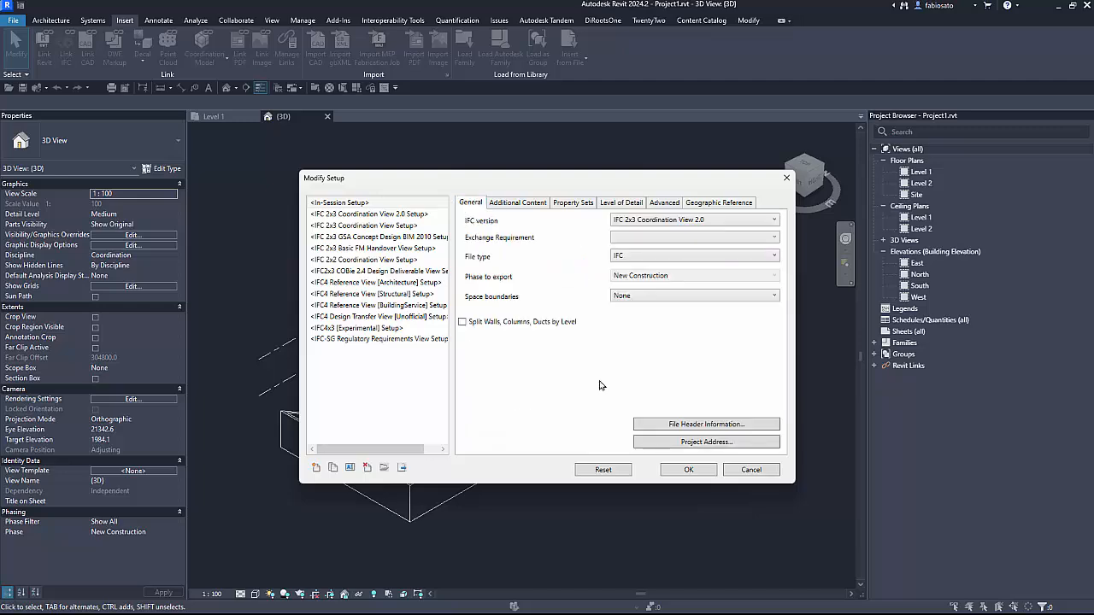
pyautogui.click(684, 470)
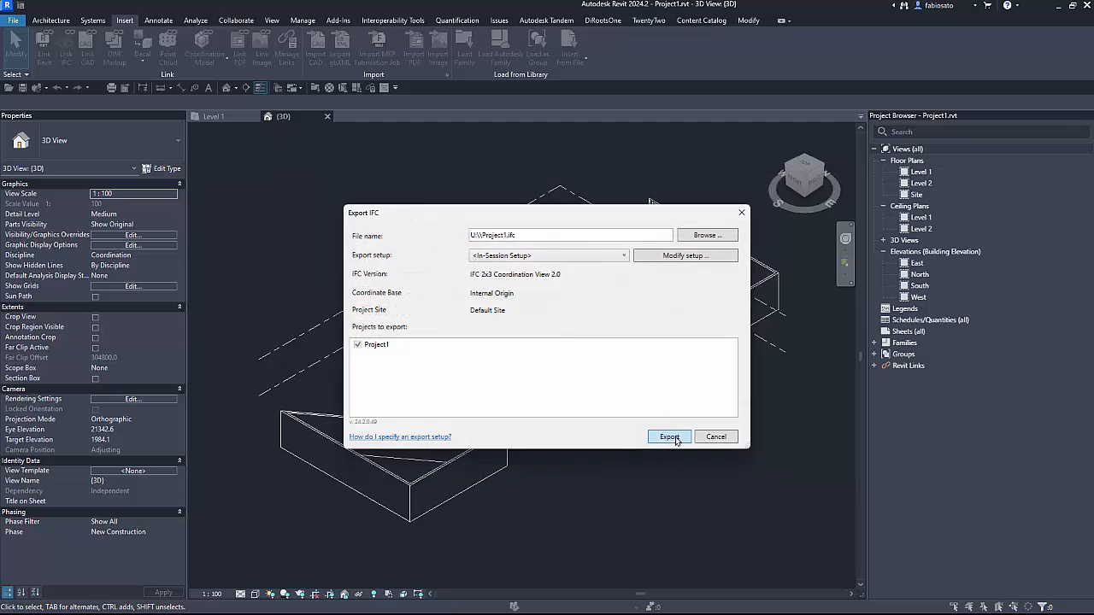
pyautogui.click(670, 437)
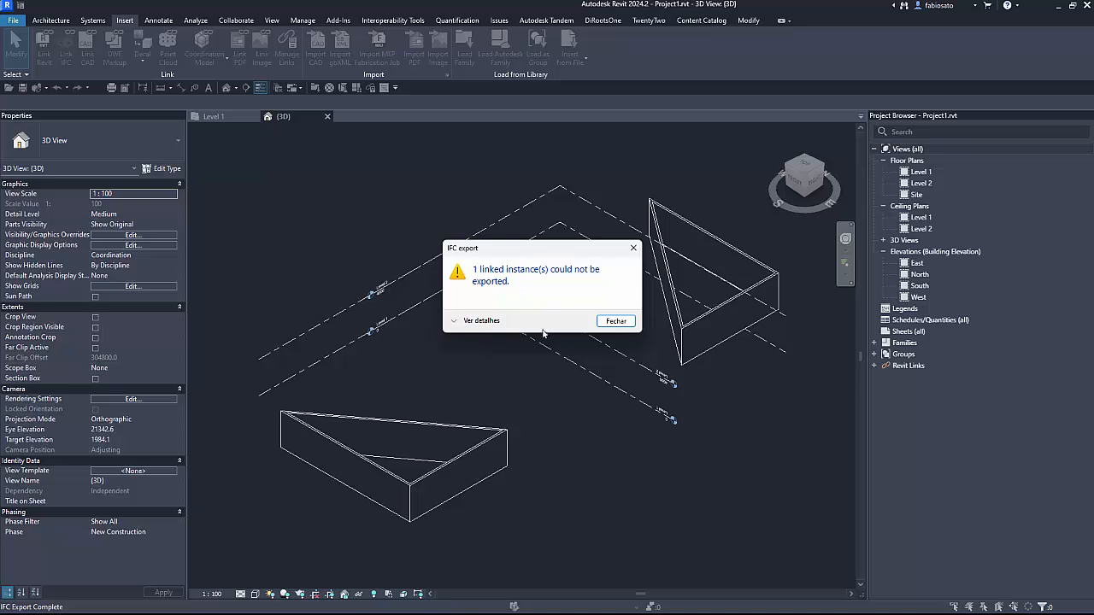
# Step: Modify the IFC export setup so that linked files use the Export in same IFCSite option
pyautogui.click(616, 321)
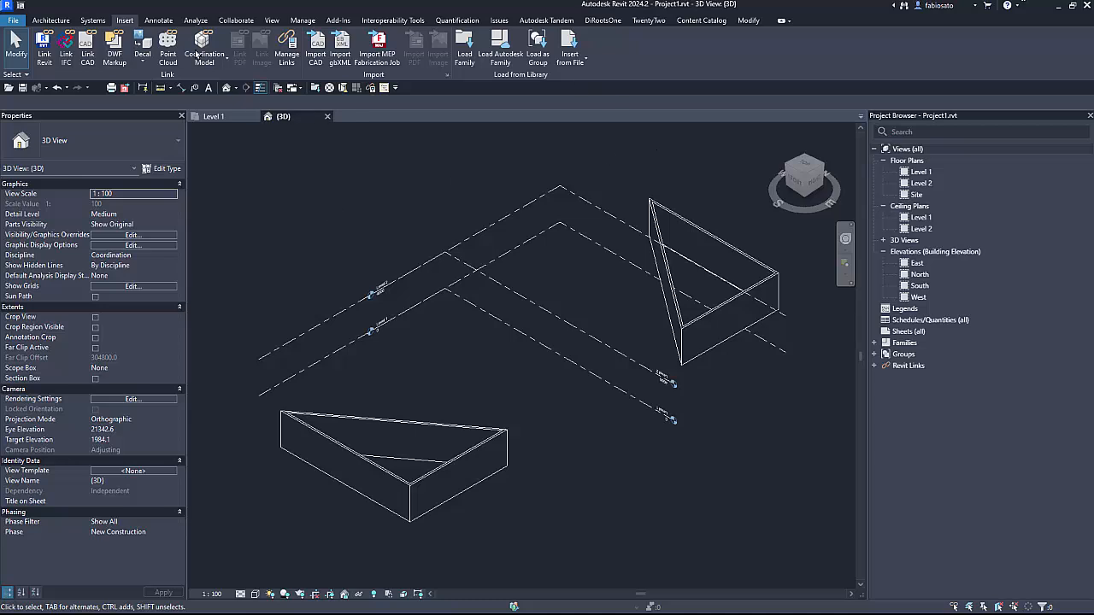
pyautogui.click(13, 19)
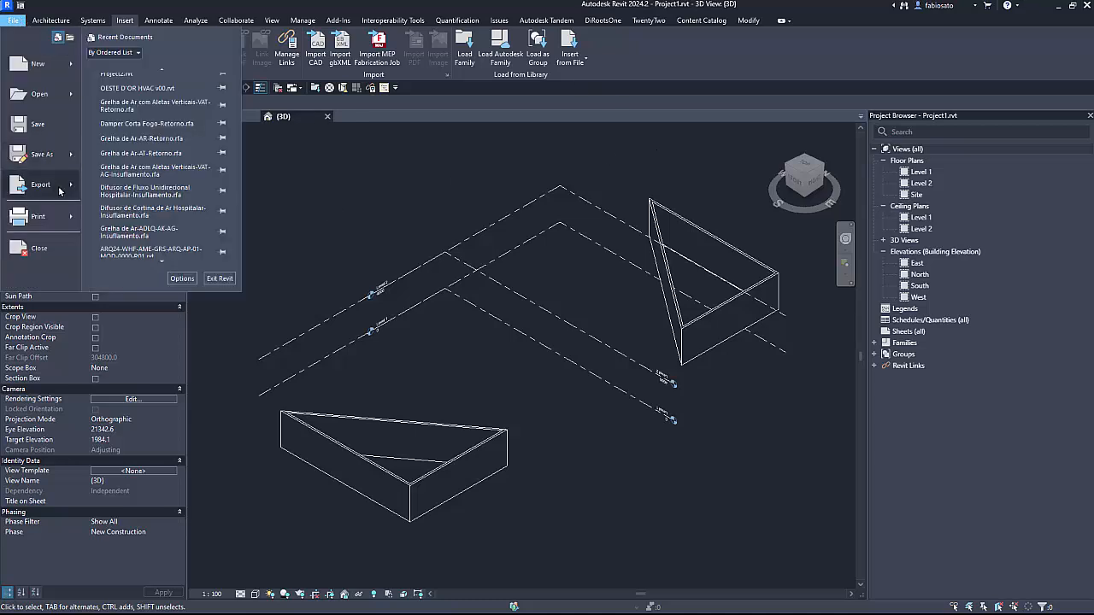
pyautogui.moveTo(60, 191)
pyautogui.click(133, 140)
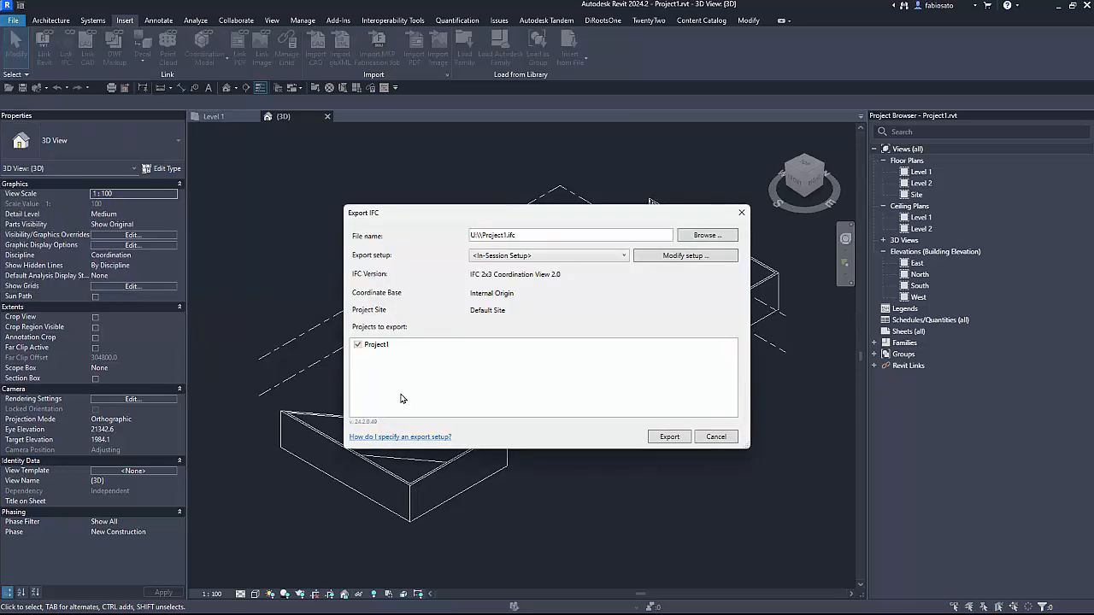
pyautogui.click(691, 262)
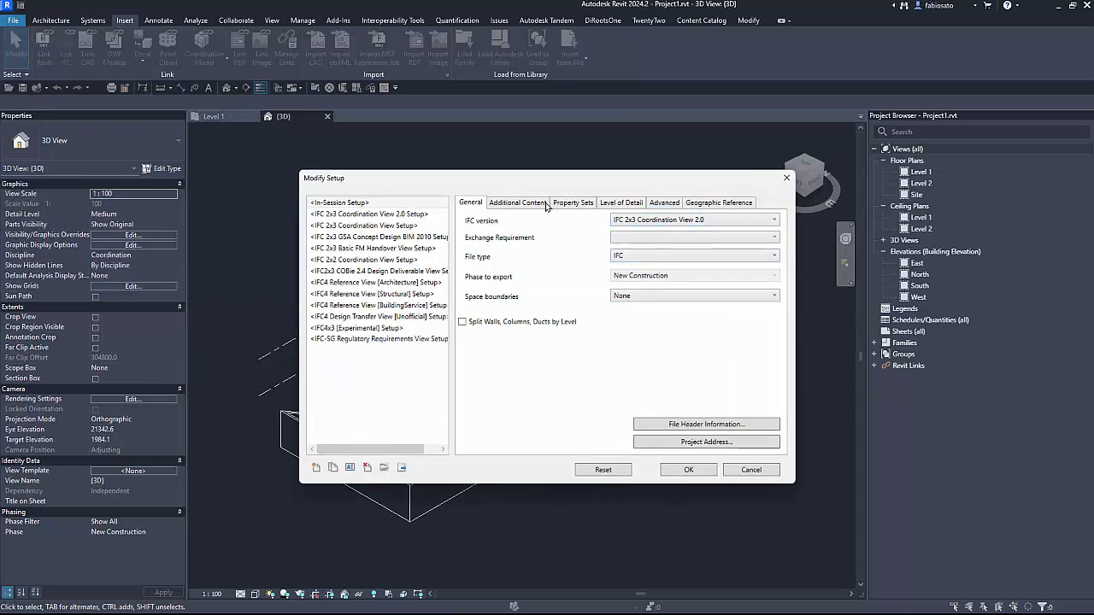
pyautogui.click(573, 206)
pyautogui.click(545, 206)
pyautogui.click(648, 222)
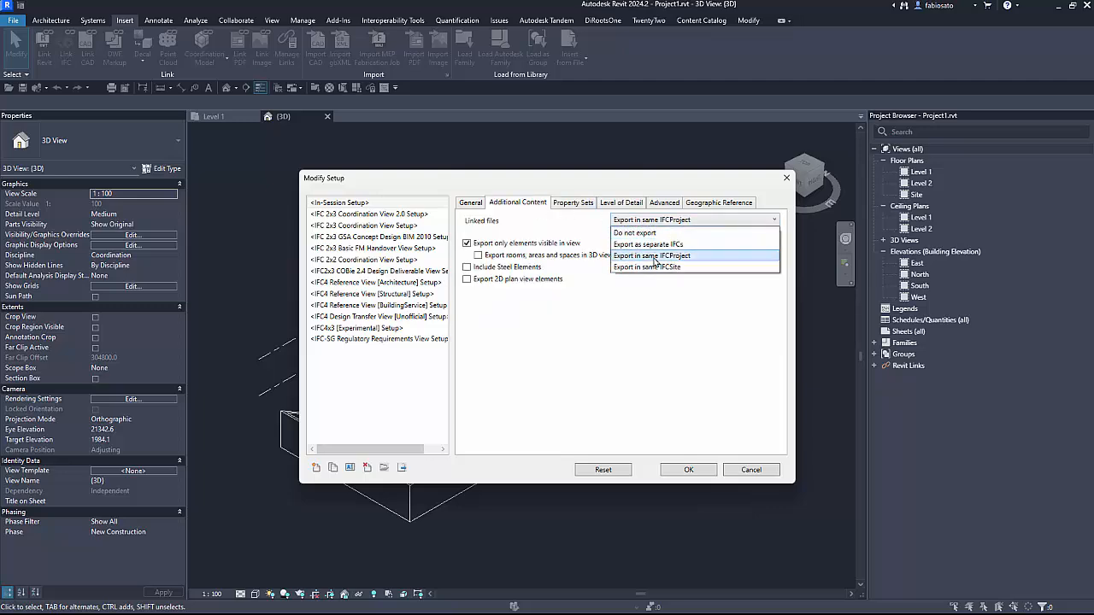
pyautogui.click(658, 270)
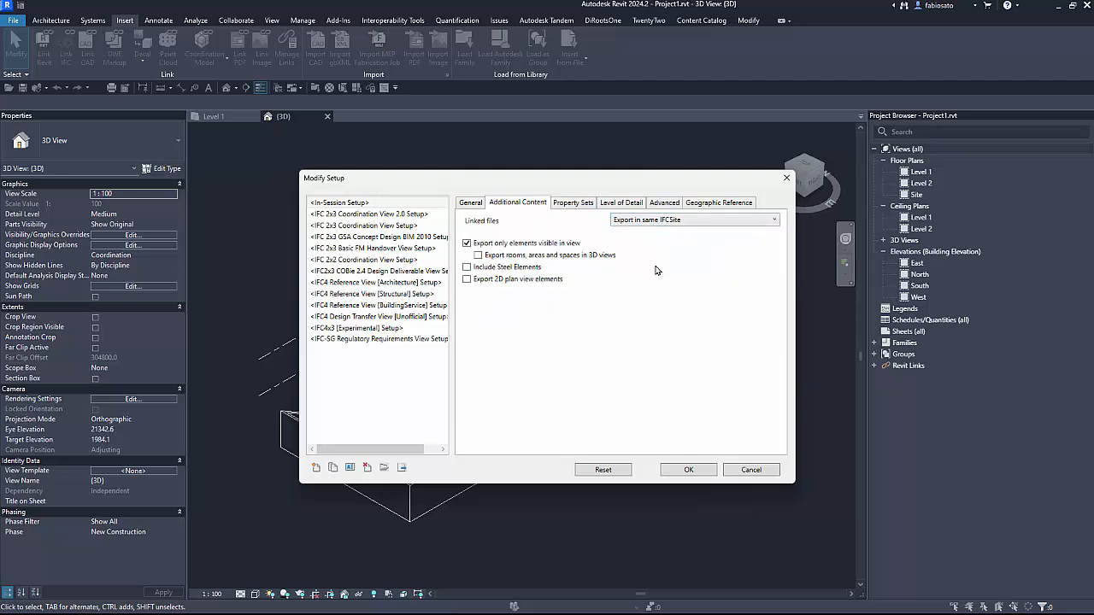
# Step: Accept the setup and export the project again, replacing the existing Project1.ifc
pyautogui.click(689, 469)
pyautogui.click(667, 436)
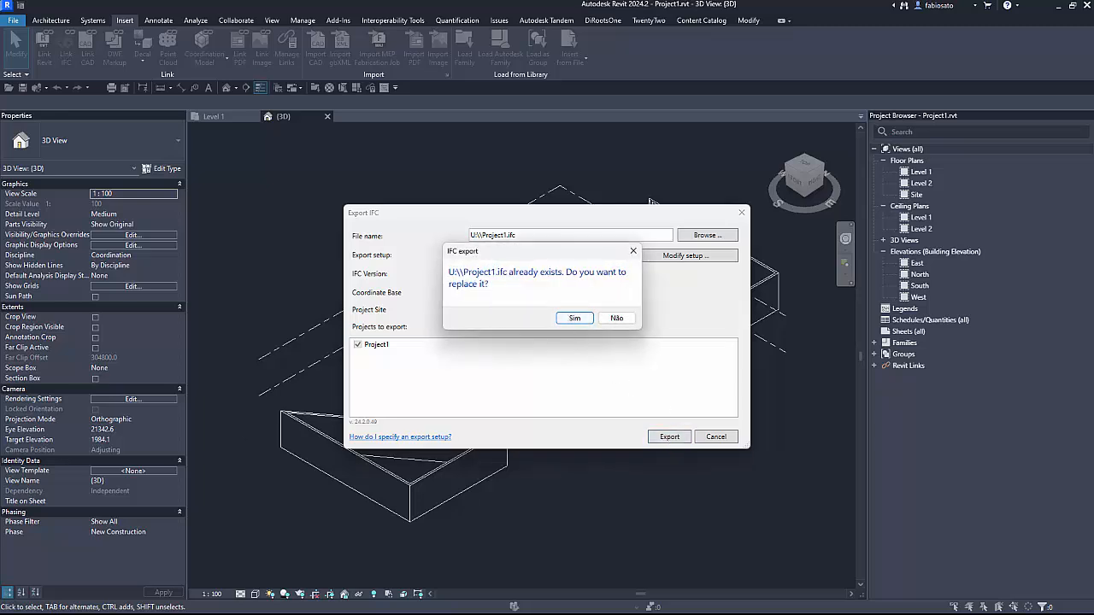
pyautogui.click(575, 318)
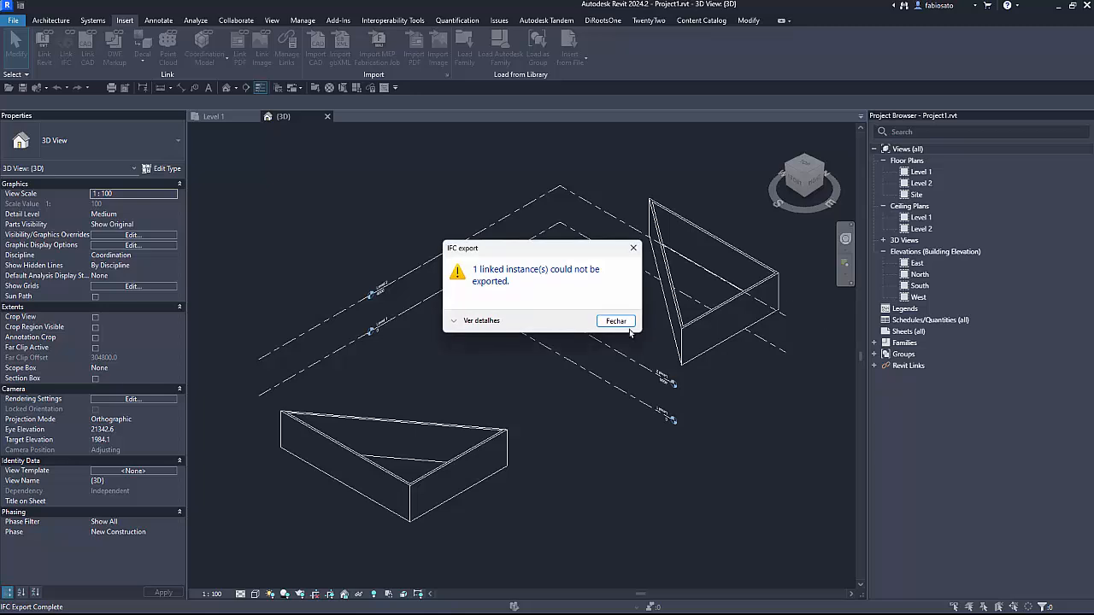
pyautogui.click(616, 321)
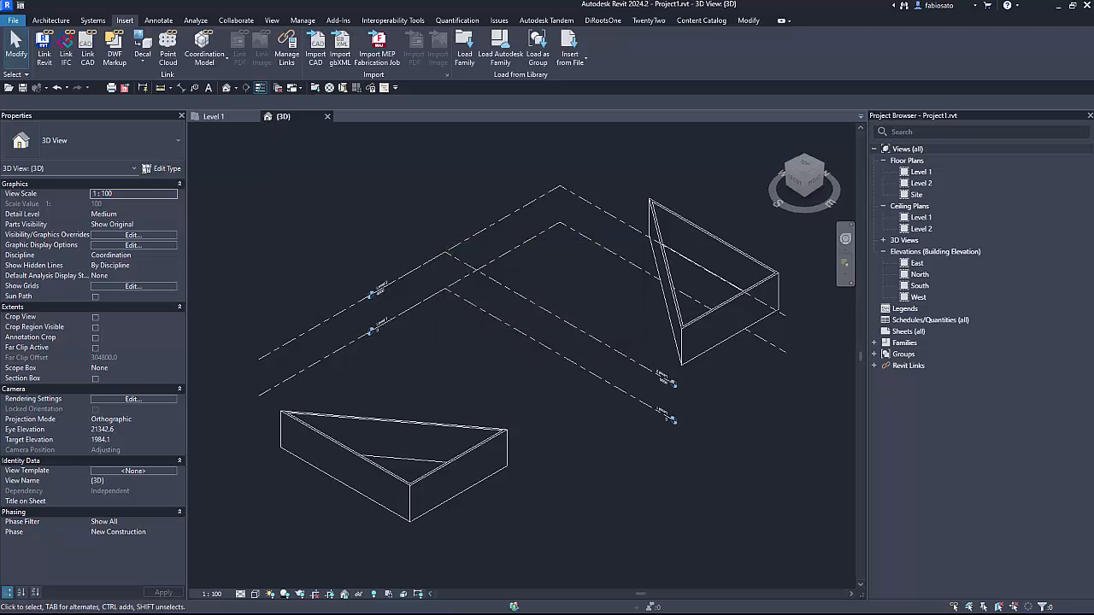
# Step: Switch to BIMcollab Zoom and open Project1.ifc from the REVIT Users (U:) drive
pyautogui.moveTo(176, 16); pyautogui.dragTo(175, 2)
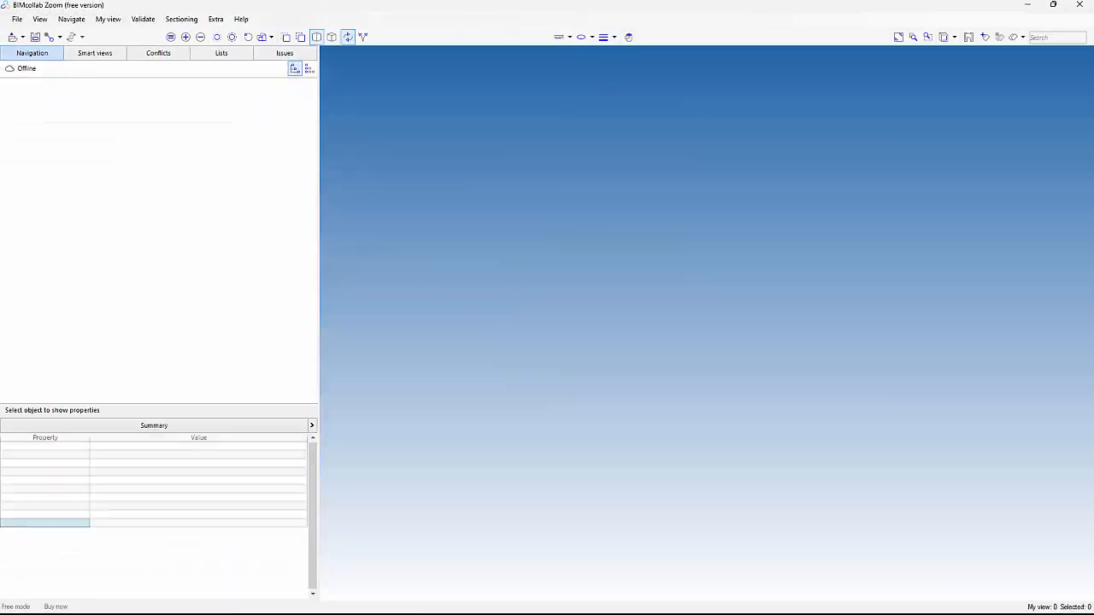
pyautogui.click(17, 19)
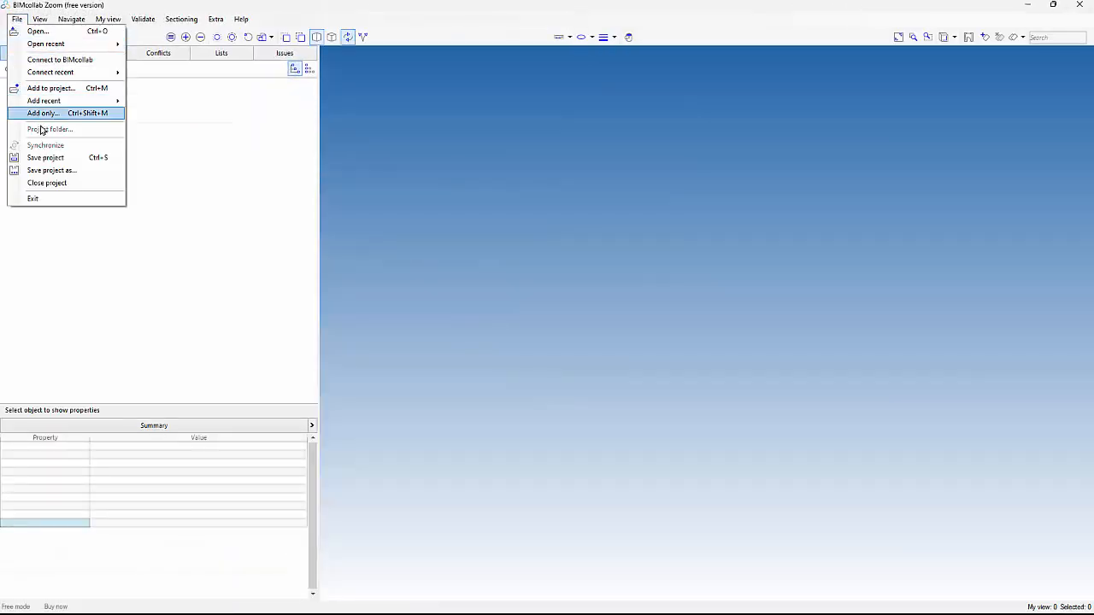
pyautogui.click(36, 31)
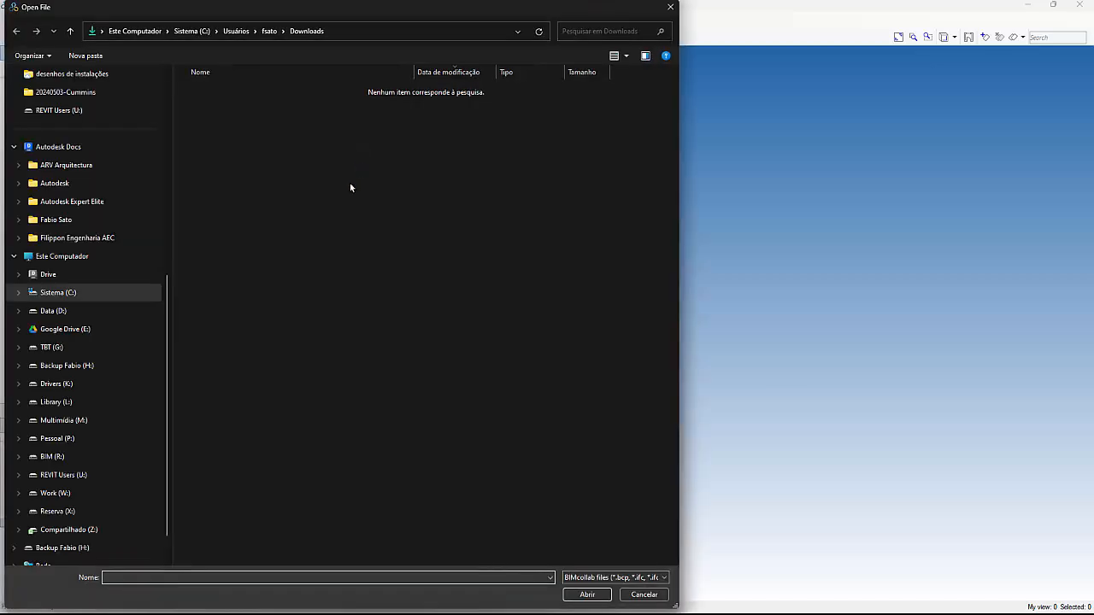
pyautogui.scroll(-1, 130, 416)
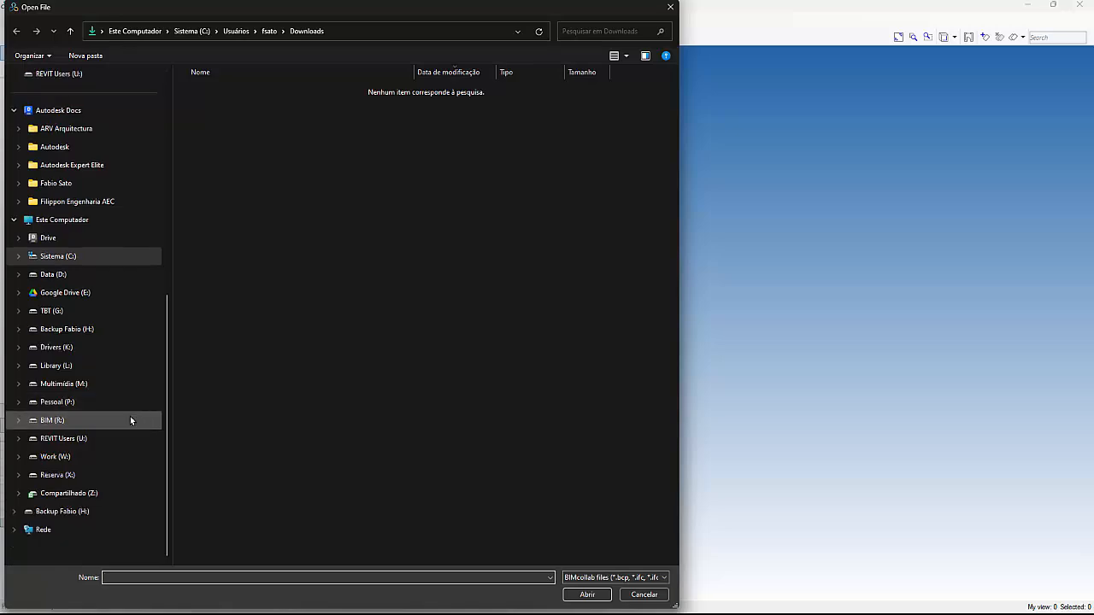
pyautogui.click(63, 439)
pyautogui.scroll(-5, 312, 481)
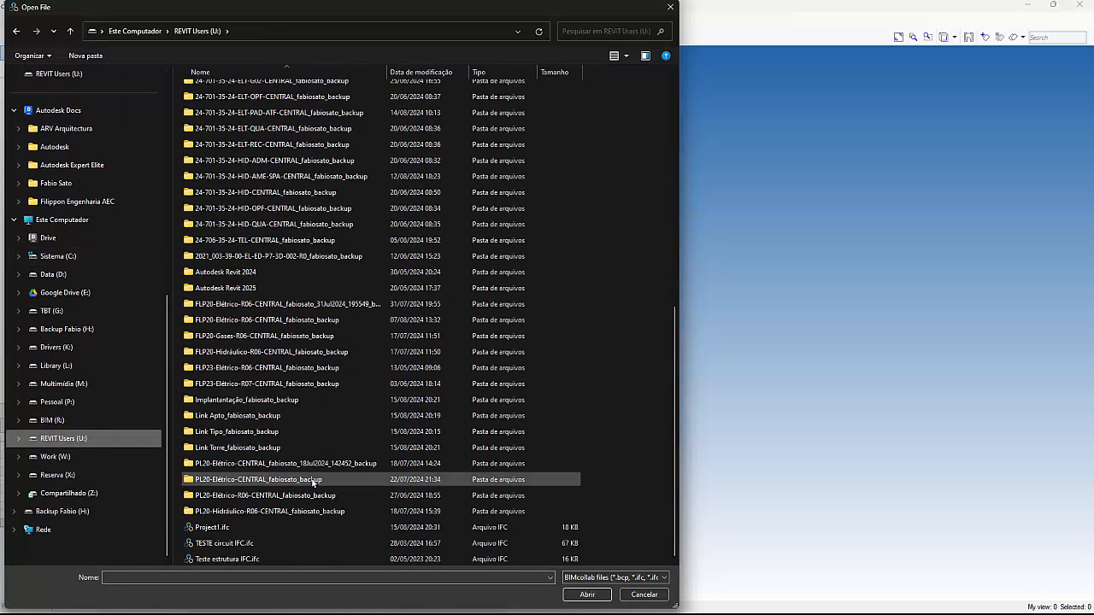
pyautogui.click(274, 527)
pyautogui.click(589, 596)
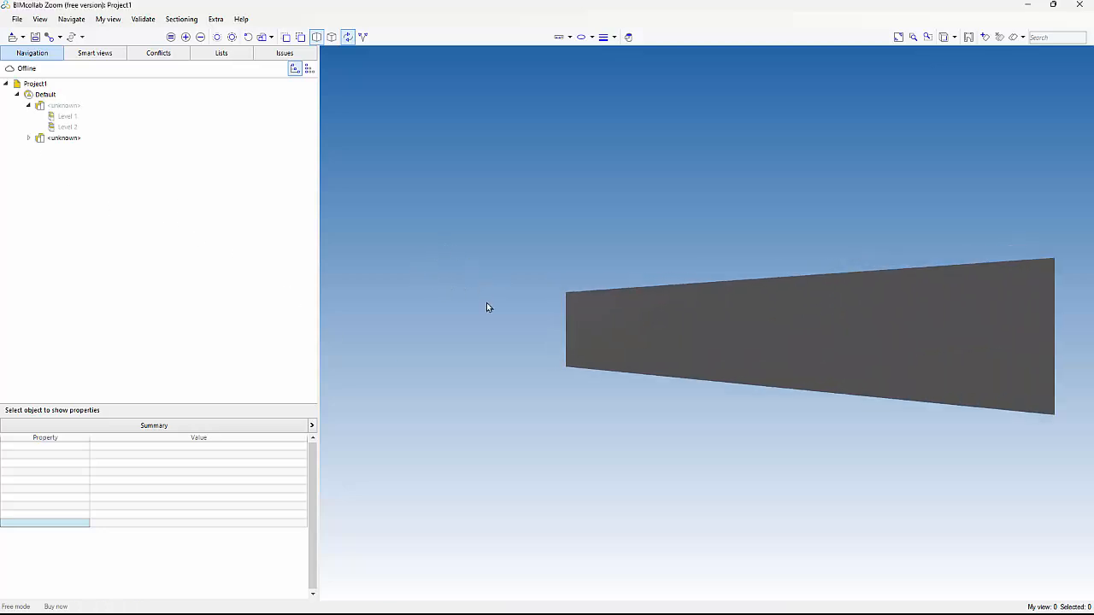
# Step: Examine which of the linked wall instances are present in the exported IFC model
pyautogui.scroll(2, 486, 307)
pyautogui.scroll(-4, 532, 307)
pyautogui.moveTo(541, 418); pyautogui.dragTo(757, 288)
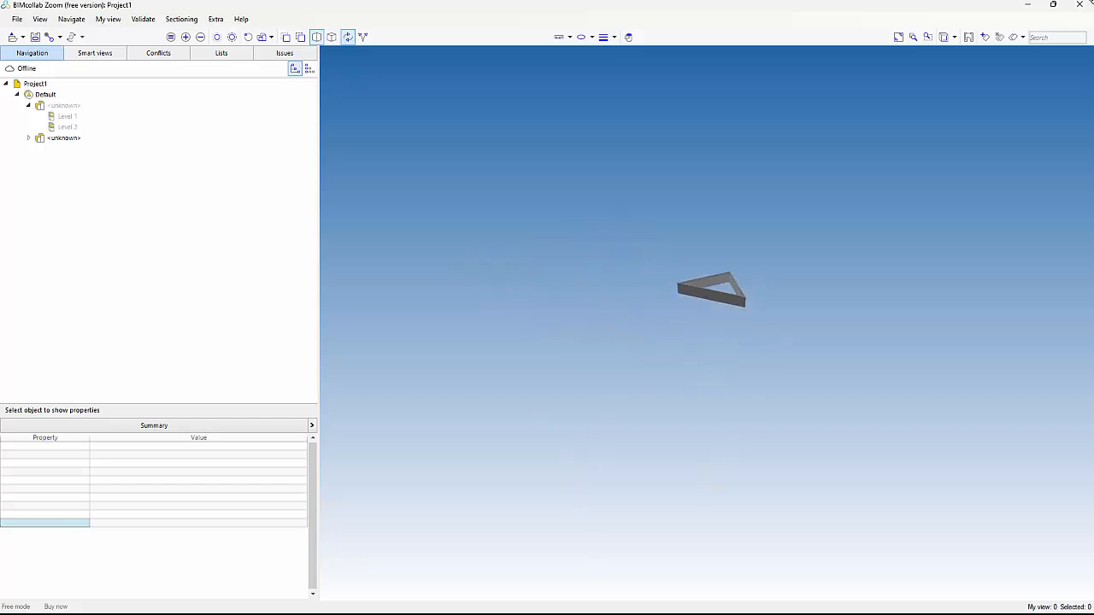
pyautogui.click(1030, 6)
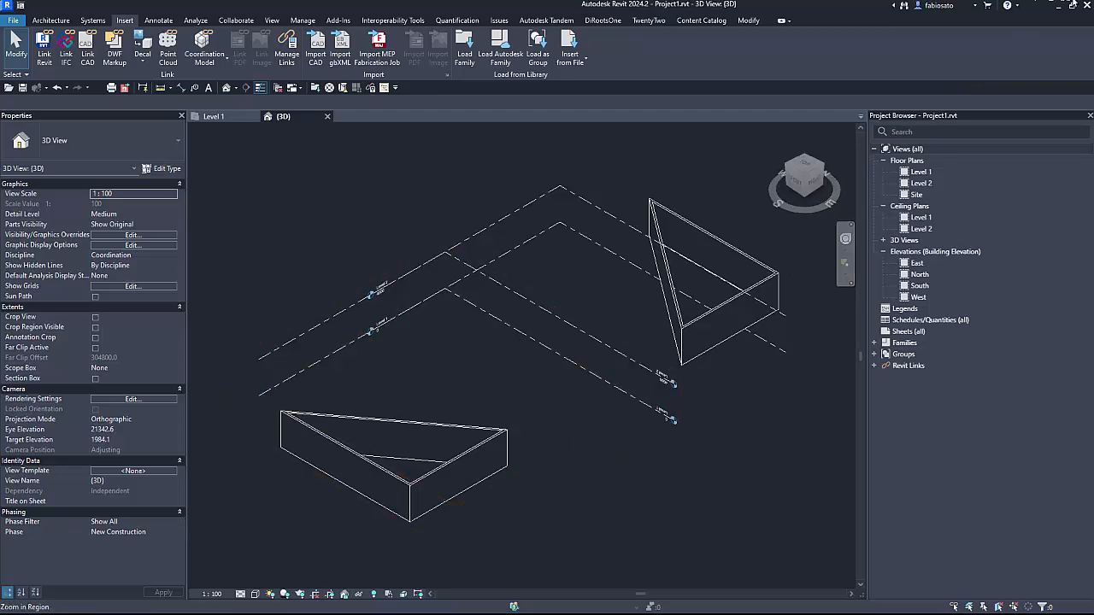
# Step: Switch to Revit 2022, synchronize the Implantantação model with central while relinquishing borrowed elements, and close it
pyautogui.click(1059, 7)
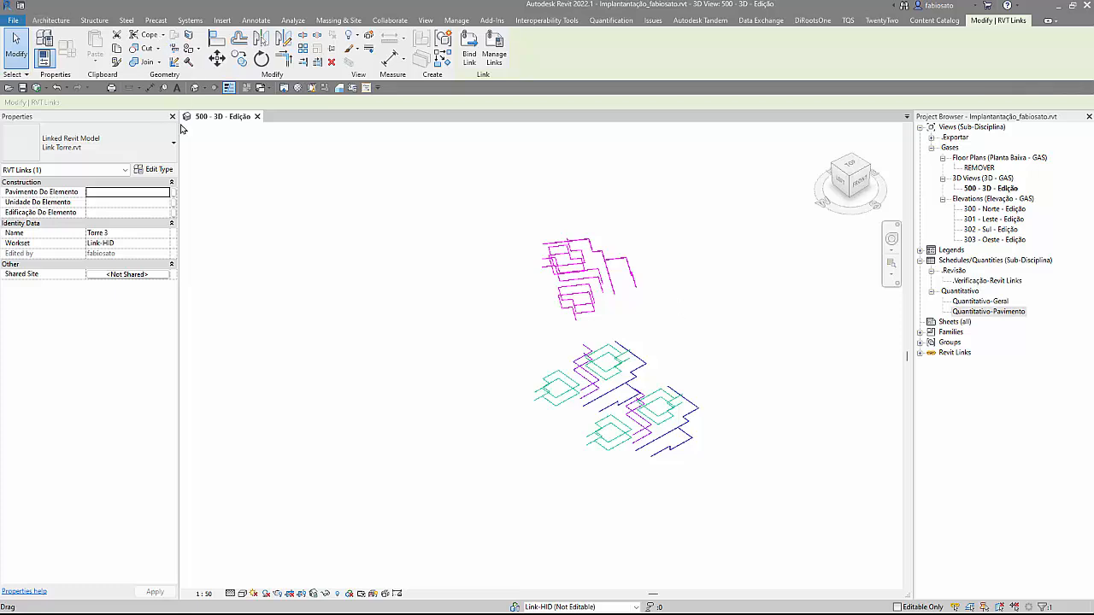
pyautogui.click(257, 116)
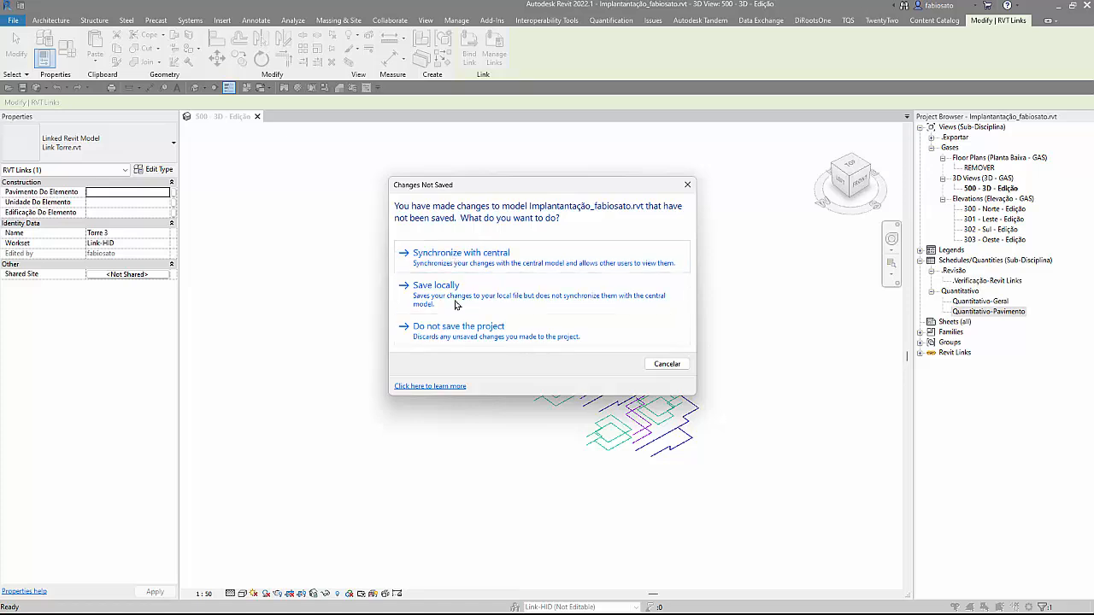
pyautogui.click(477, 254)
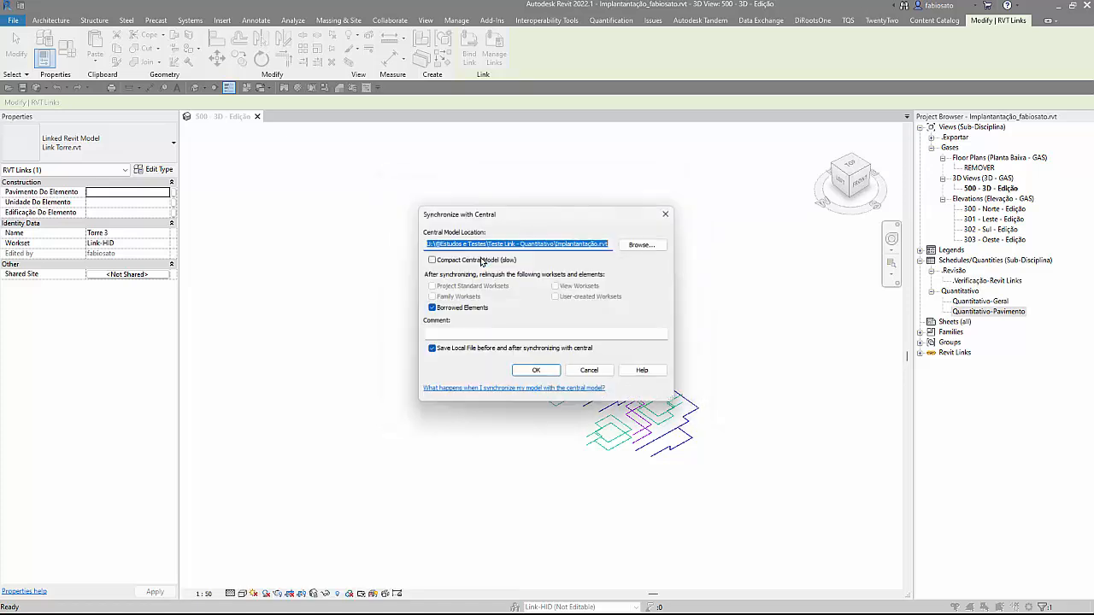
pyautogui.click(530, 374)
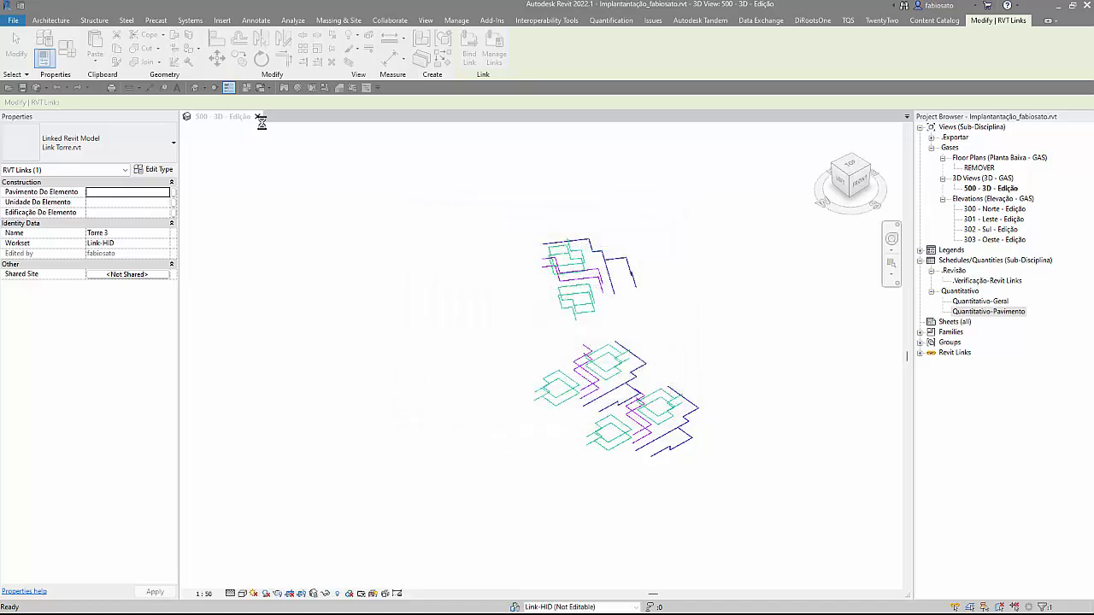
pyautogui.click(254, 116)
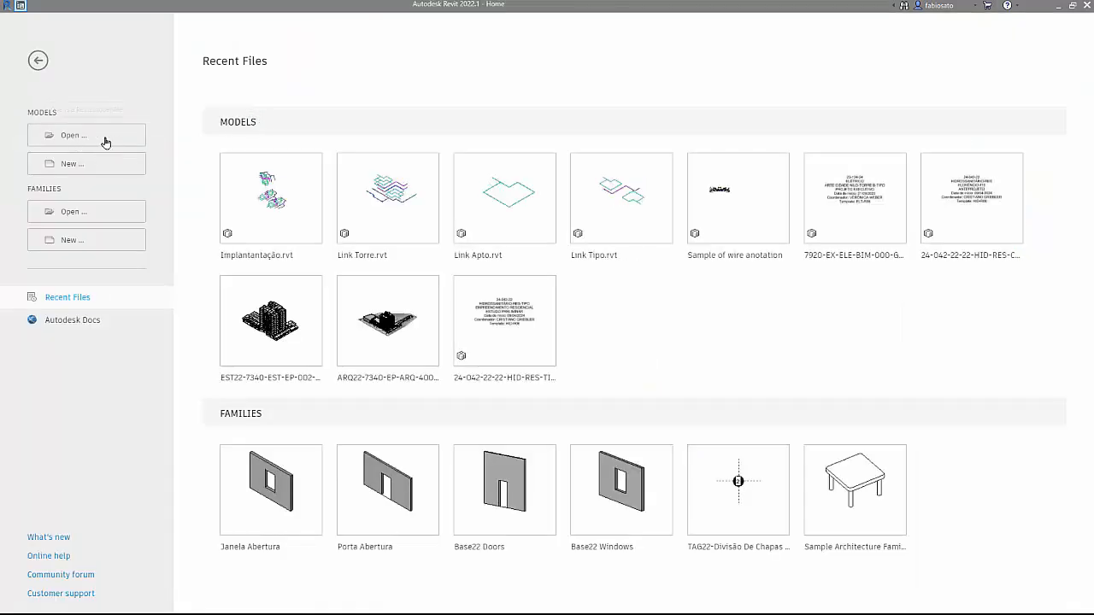
# Step: Create a new local copy of Link Apto.rvt, overwriting the existing one, and show its 500 - 3D - Edição view
pyautogui.click(480, 265)
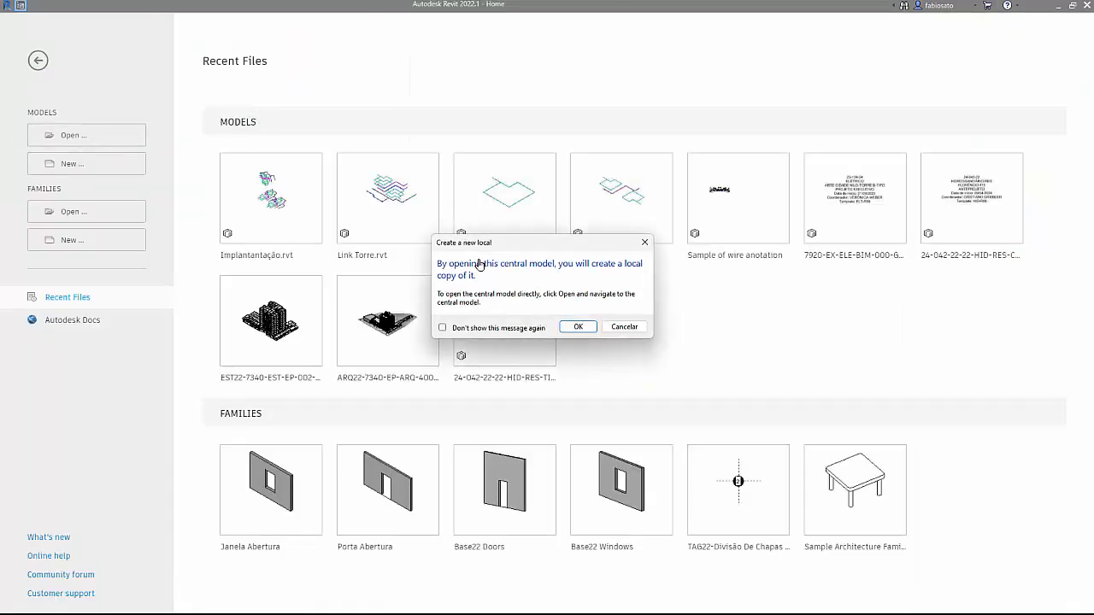
pyautogui.click(576, 326)
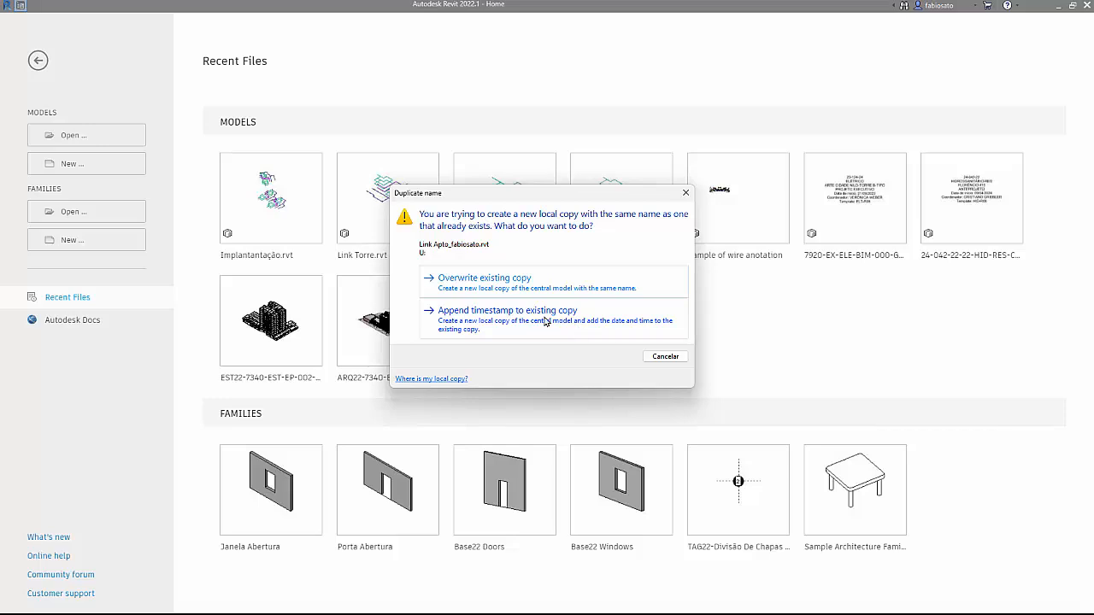
pyautogui.click(516, 283)
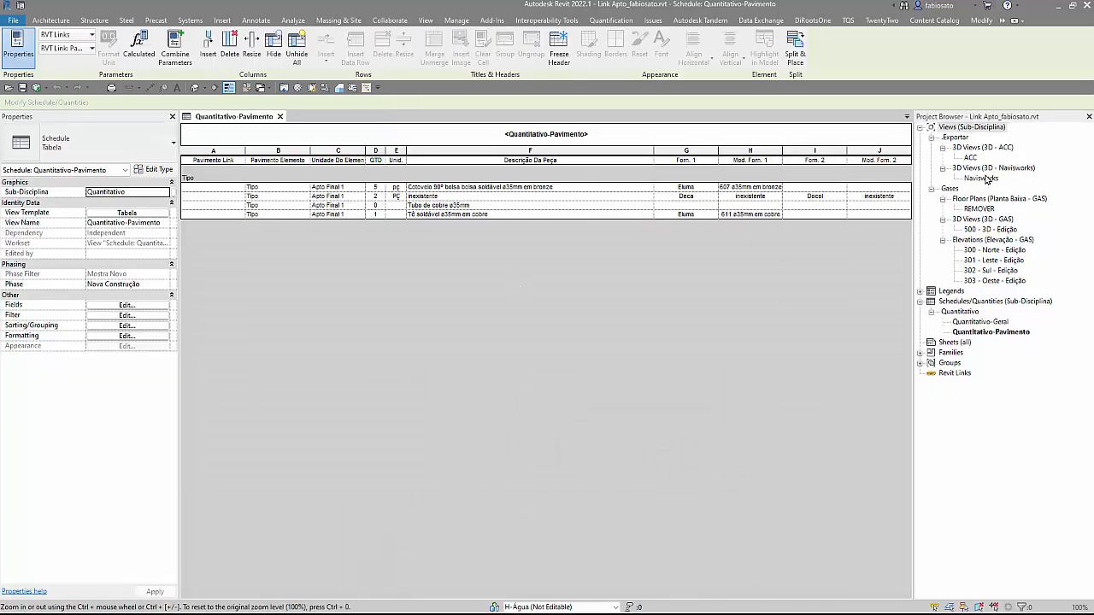
pyautogui.doubleClick(984, 229)
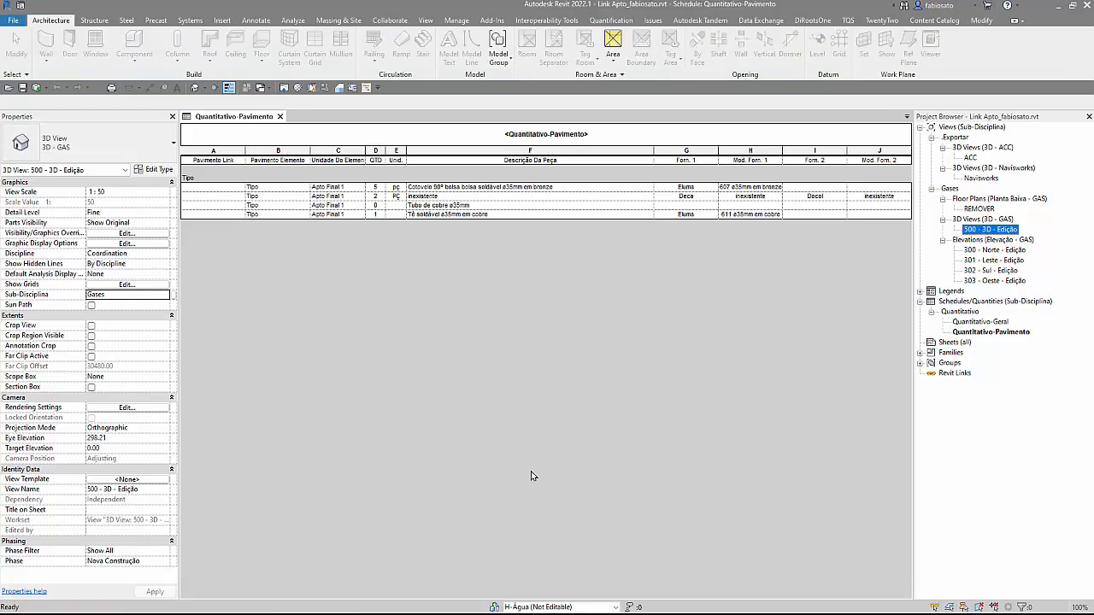
pyautogui.scroll(-3, 299, 309)
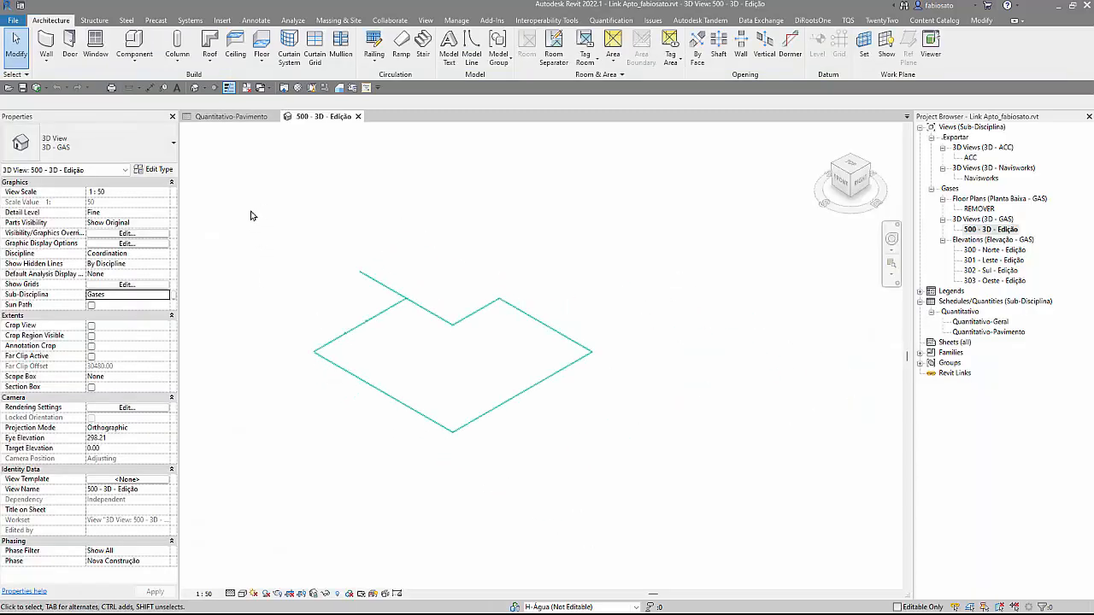
# Step: Create an assembly named Pipe Accessories 001 from all the apartment's piping, with Pipe Accessories as naming category
pyautogui.moveTo(243, 215); pyautogui.dragTo(681, 522)
pyautogui.moveTo(610, 475); pyautogui.dragTo(547, 394, button='middle')
pyautogui.click(420, 40)
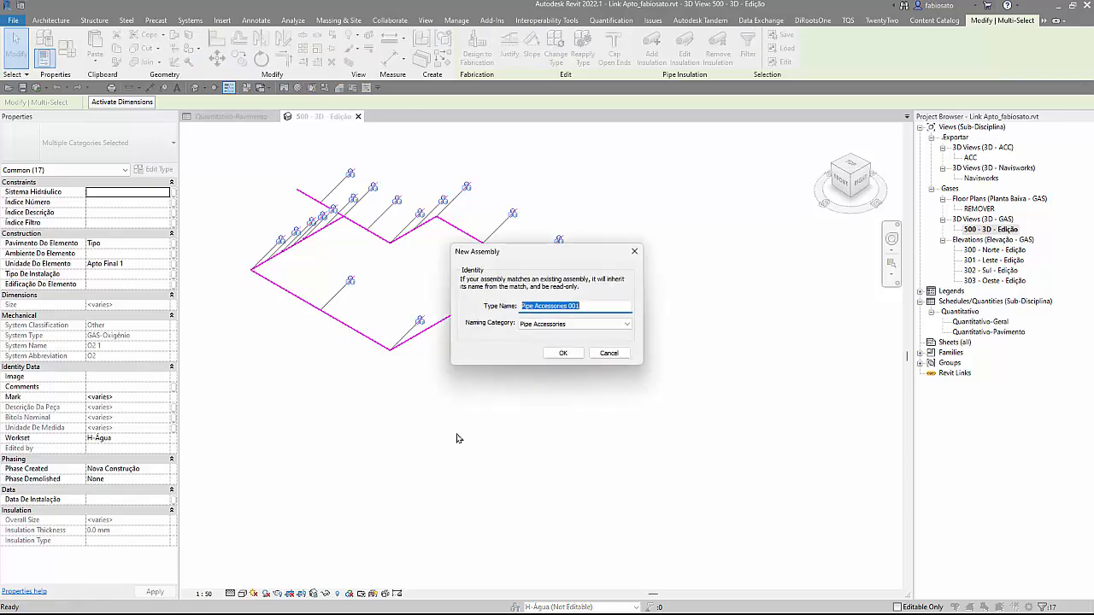
pyautogui.click(562, 353)
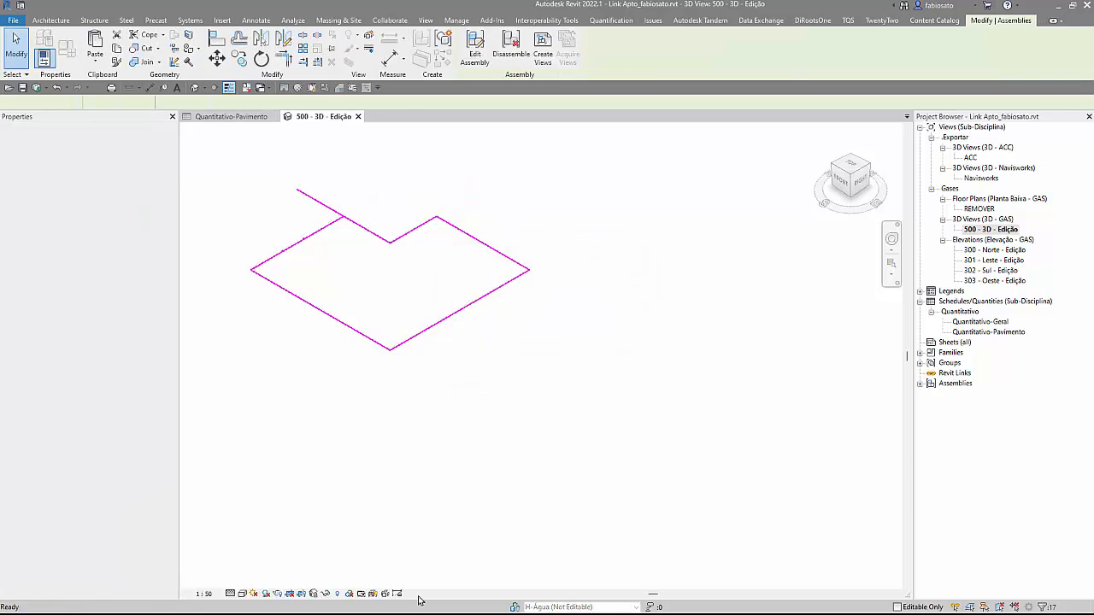
pyautogui.click(210, 162)
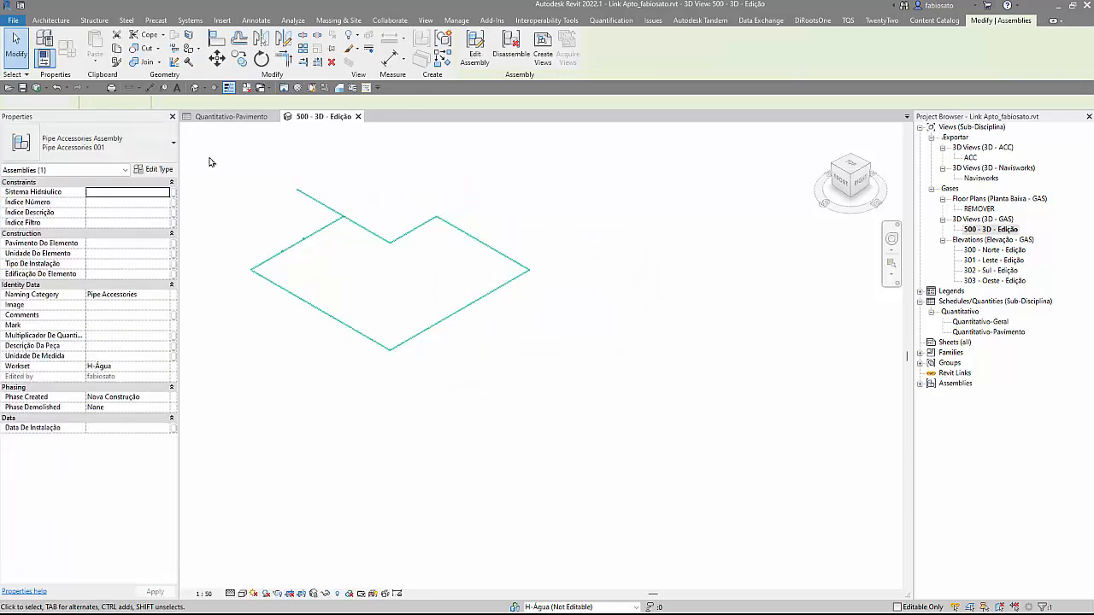
# Step: Copy the piping assembly to a free spot beside the original
pyautogui.click(368, 229)
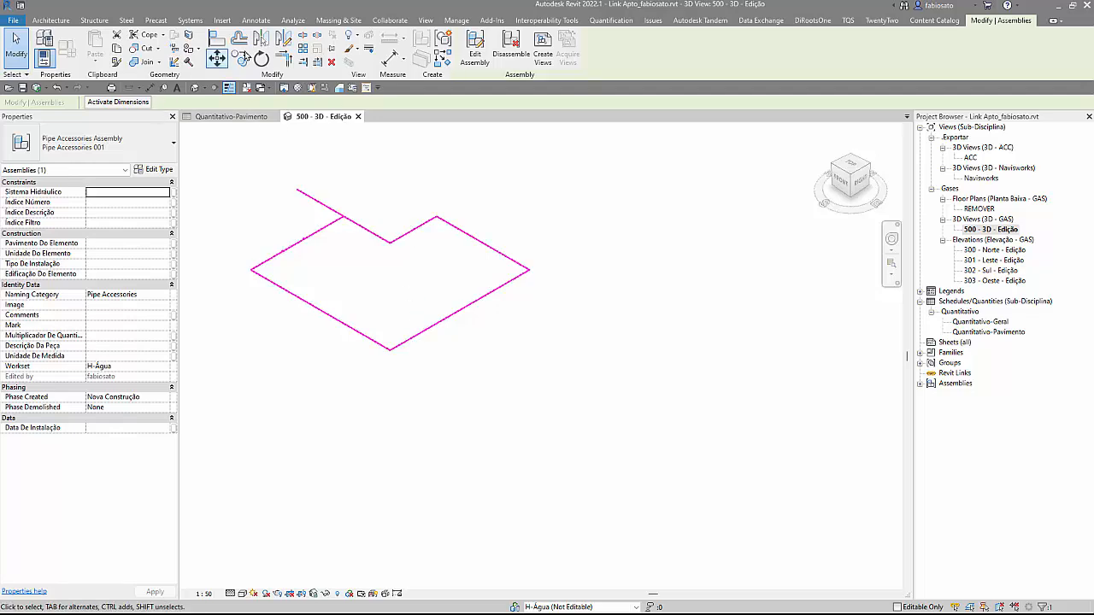
pyautogui.click(239, 57)
pyautogui.click(345, 259)
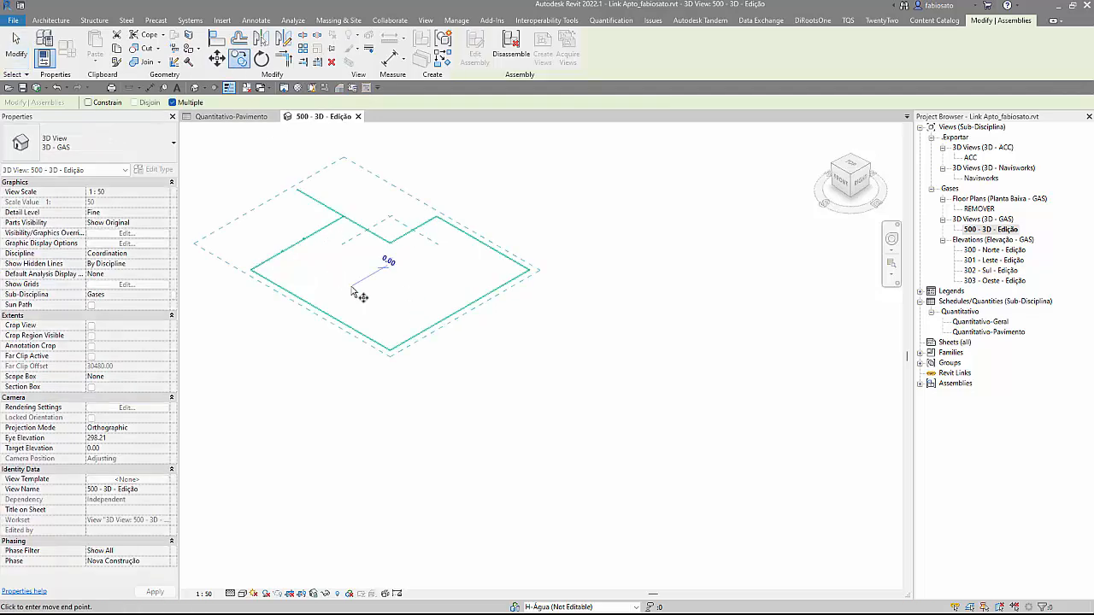
pyautogui.click(647, 359)
pyautogui.scroll(-3, 533, 501)
pyautogui.press('Escape')
pyautogui.press('Escape')
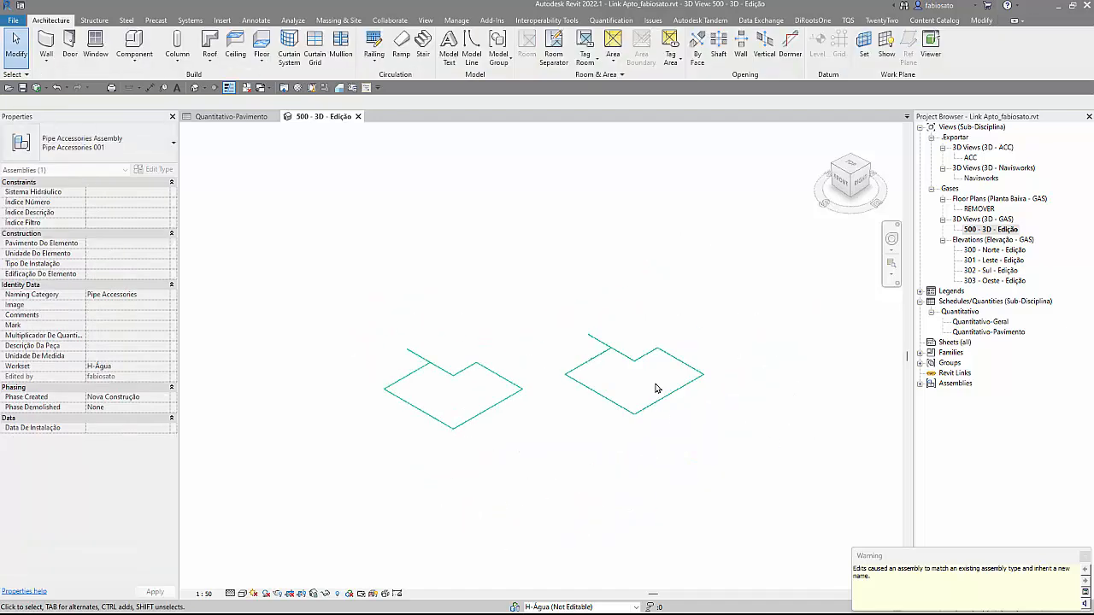
# Step: Rotate the copied piping assembly about 100° around its own centre
pyautogui.click(655, 403)
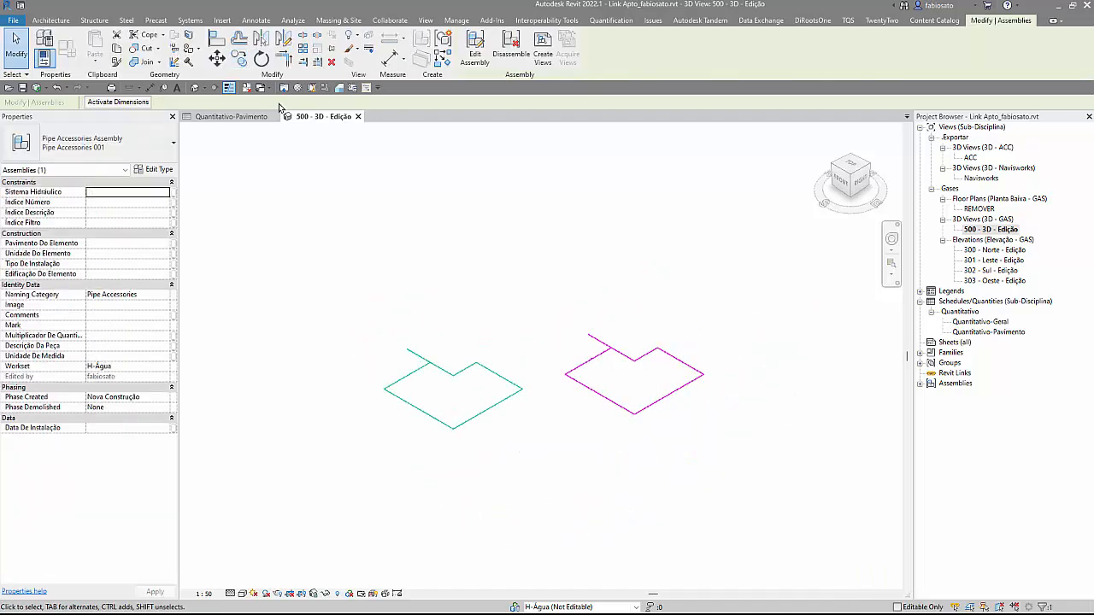
pyautogui.click(260, 58)
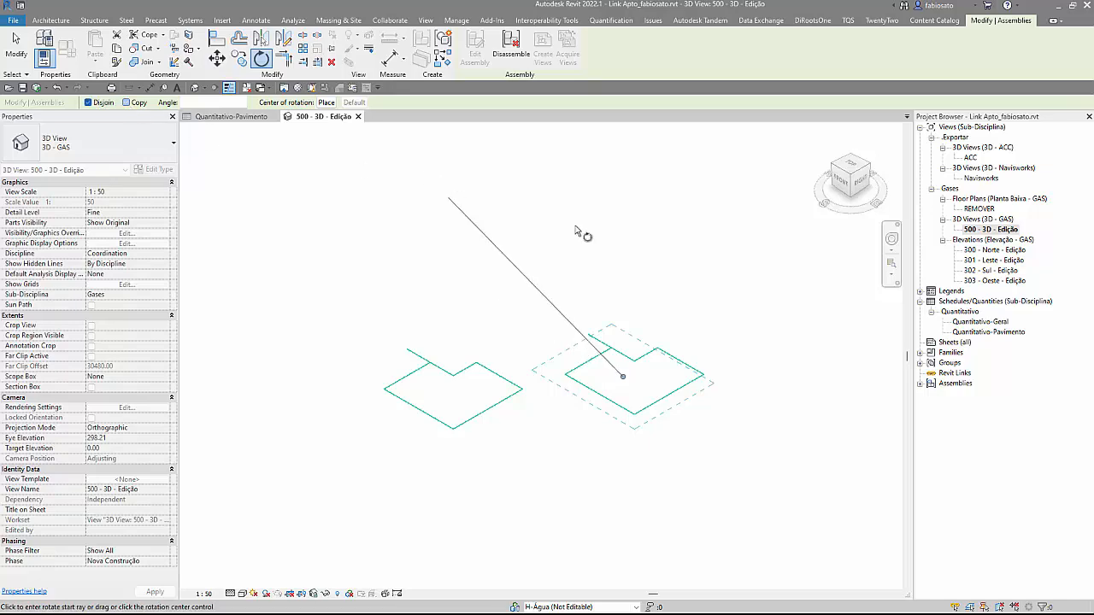
pyautogui.click(733, 318)
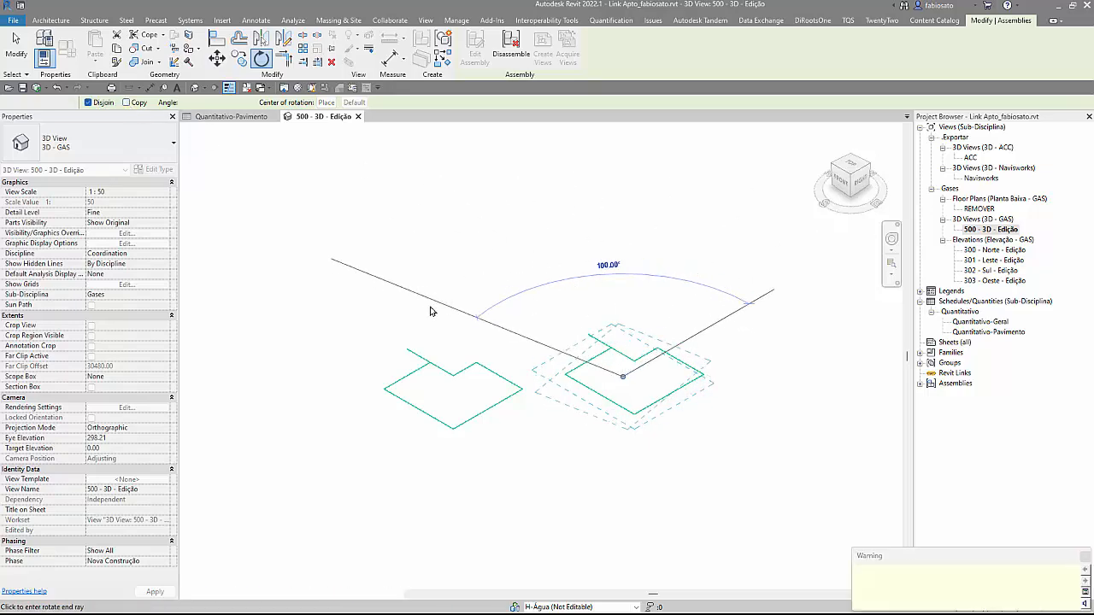
pyautogui.click(430, 312)
pyautogui.click(571, 485)
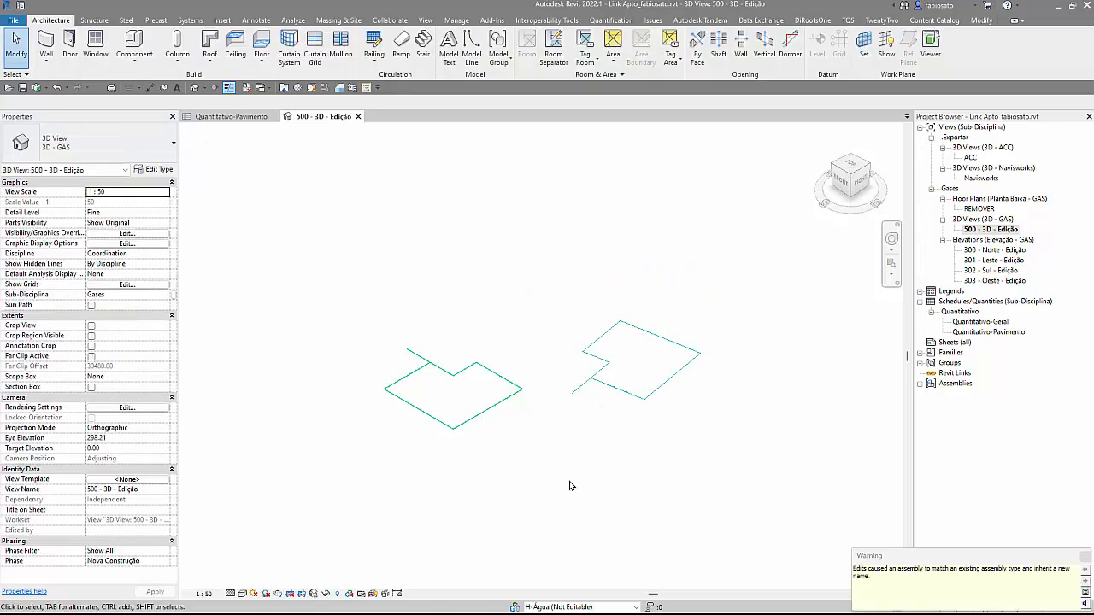
# Step: Select the original and rotated assemblies together to check whether they share the same assembly type
pyautogui.click(619, 389)
pyautogui.keyDown('ctrl'); pyautogui.click(478, 425); pyautogui.keyUp('ctrl')
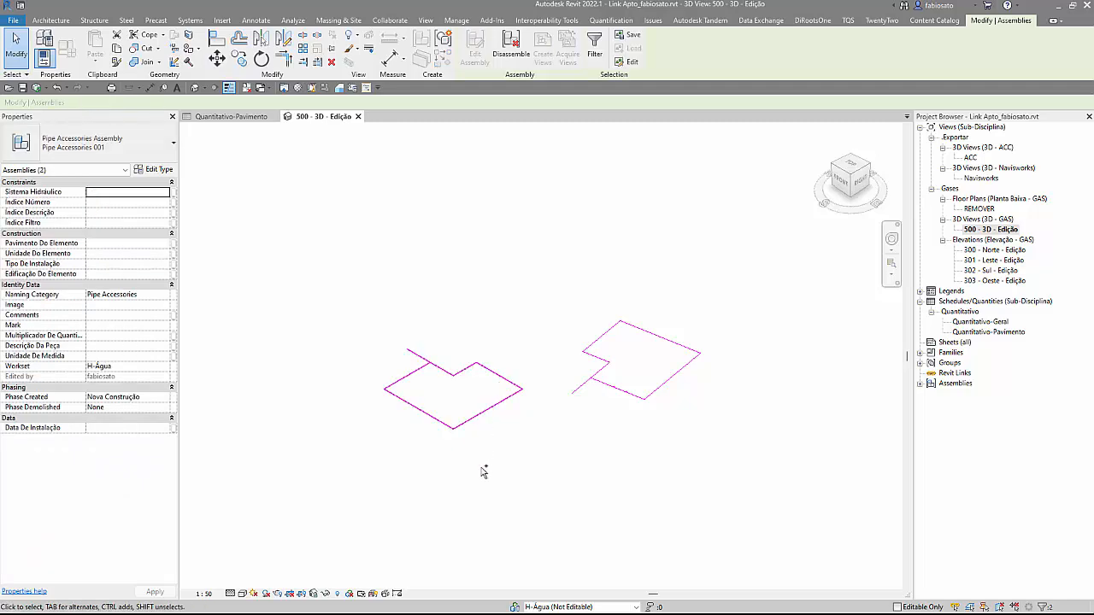
pyautogui.click(457, 482)
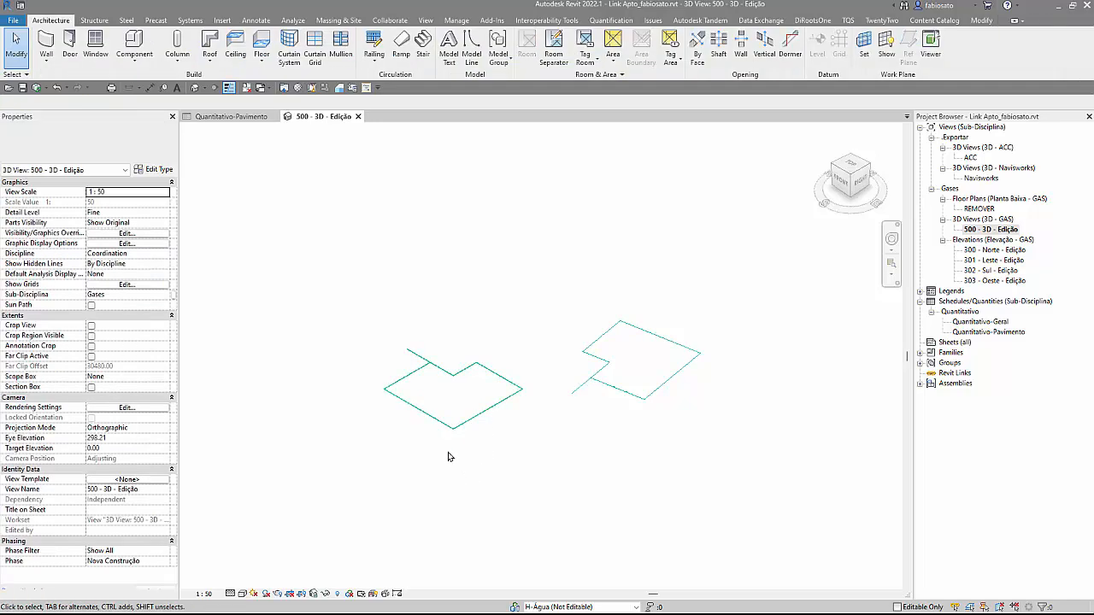
# Step: Open the original assembly for editing and convert the elbow at its inner corner into a tee
pyautogui.scroll(3, 464, 420)
pyautogui.scroll(2, 459, 323)
pyautogui.click(459, 323)
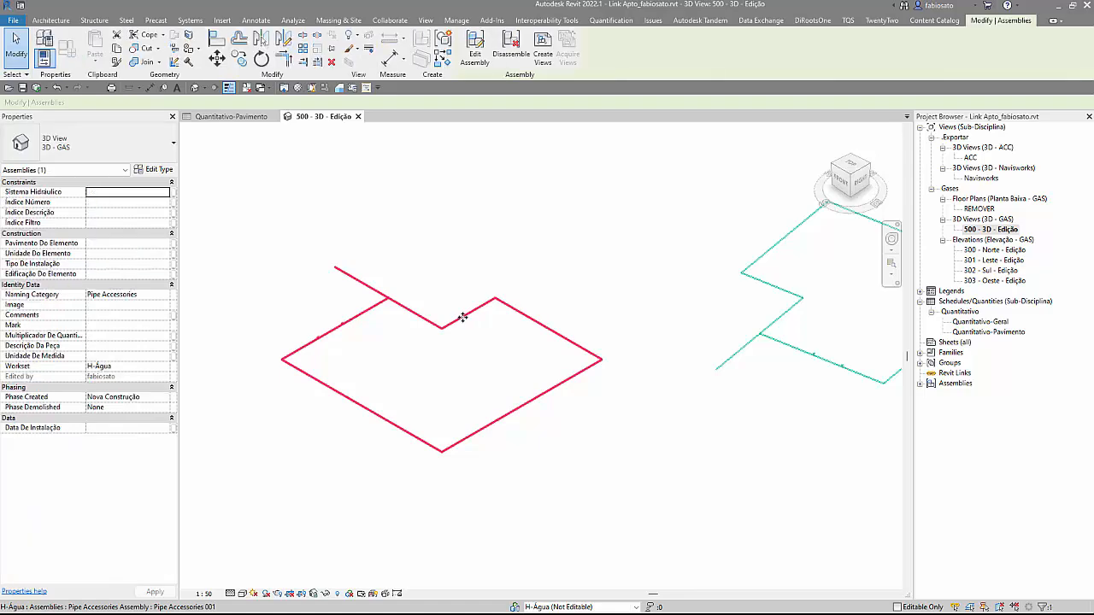
pyautogui.scroll(4, 452, 337)
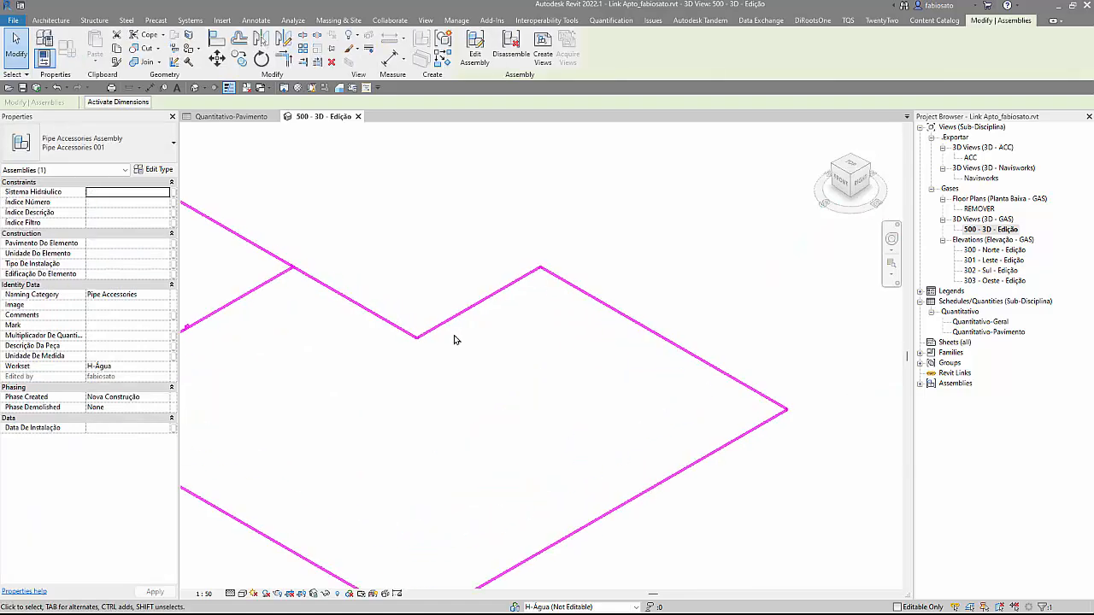
pyautogui.click(476, 47)
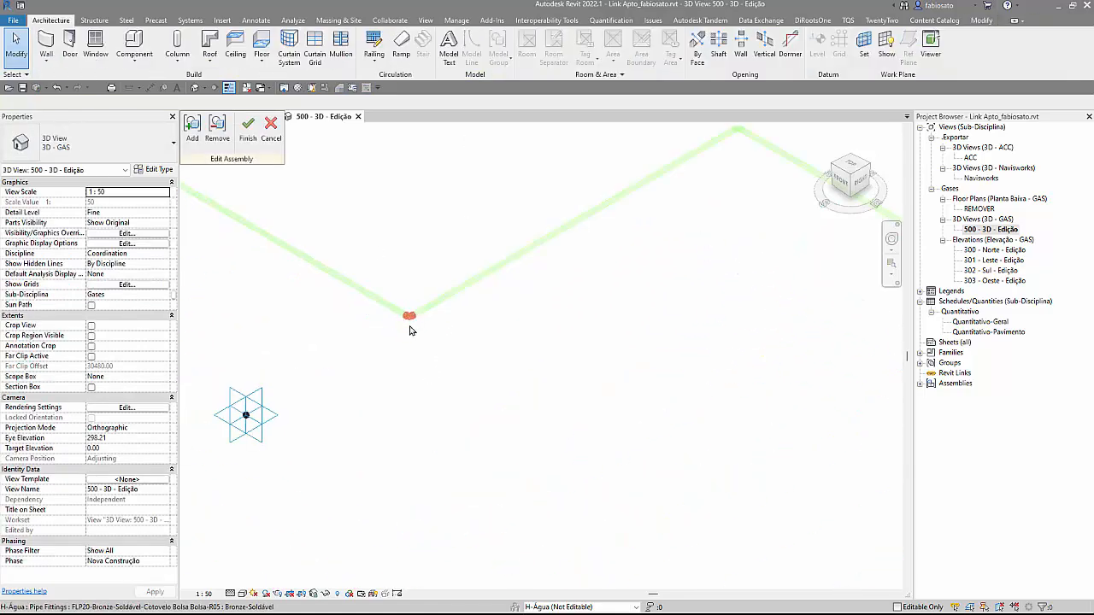
pyautogui.scroll(3, 412, 323)
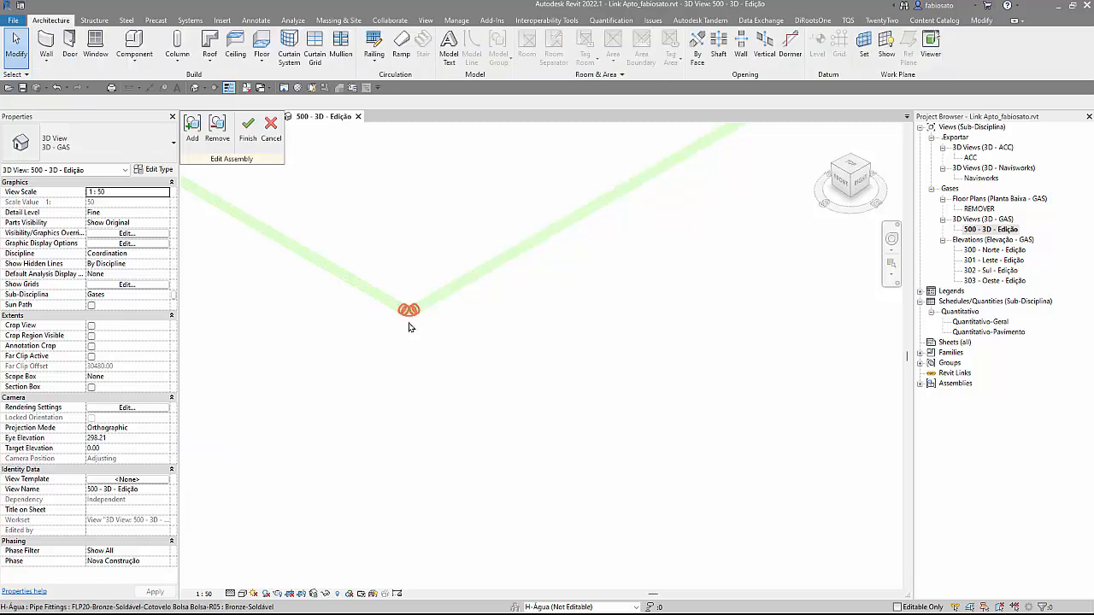
pyautogui.click(412, 325)
pyautogui.click(421, 335)
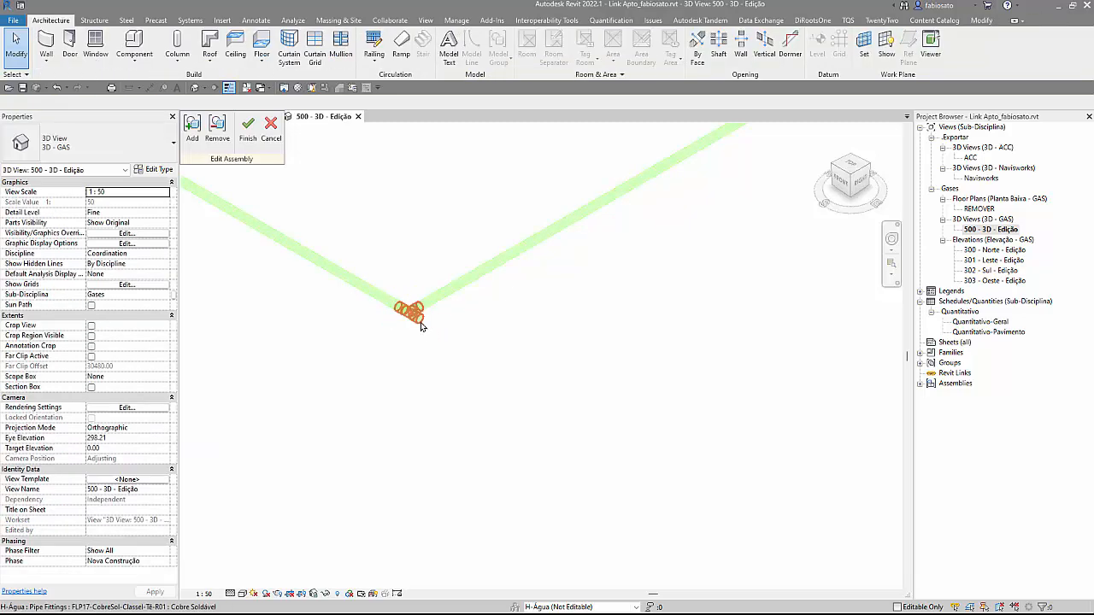
# Step: Draw a 35 mm pipe from the tee's open end with a 90° turn into a second segment, and finish editing the assembly
pyautogui.click(414, 314)
pyautogui.rightClick(416, 312)
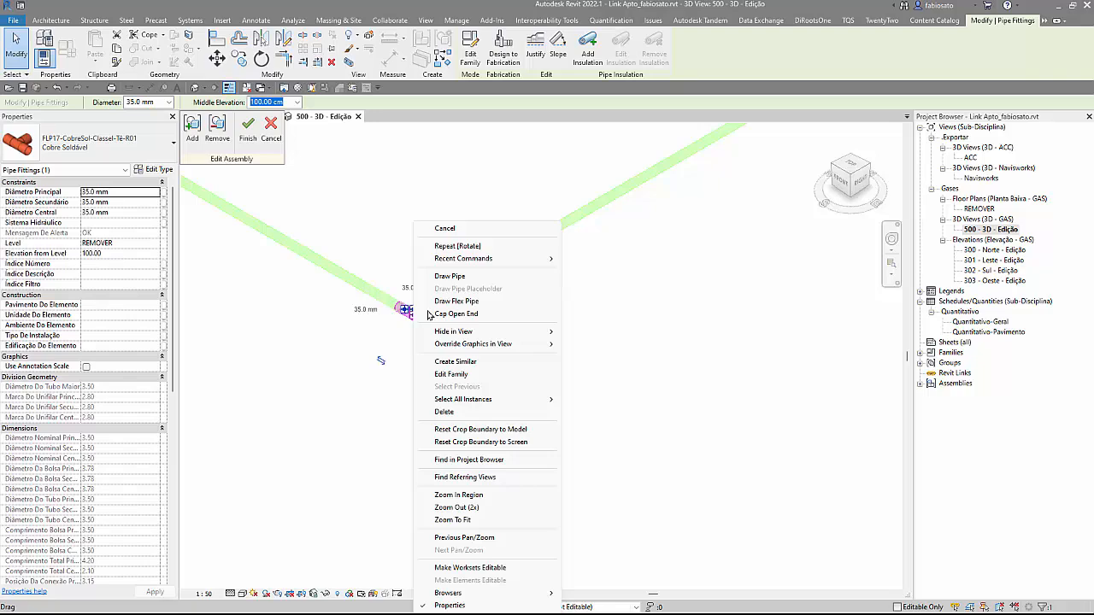
pyautogui.click(450, 276)
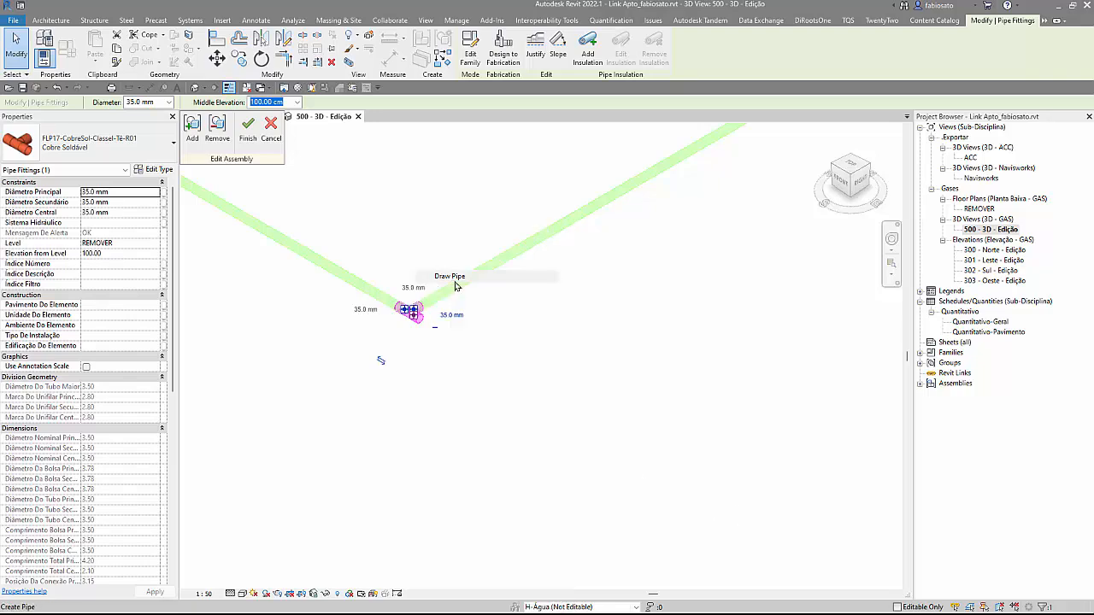
pyautogui.click(759, 515)
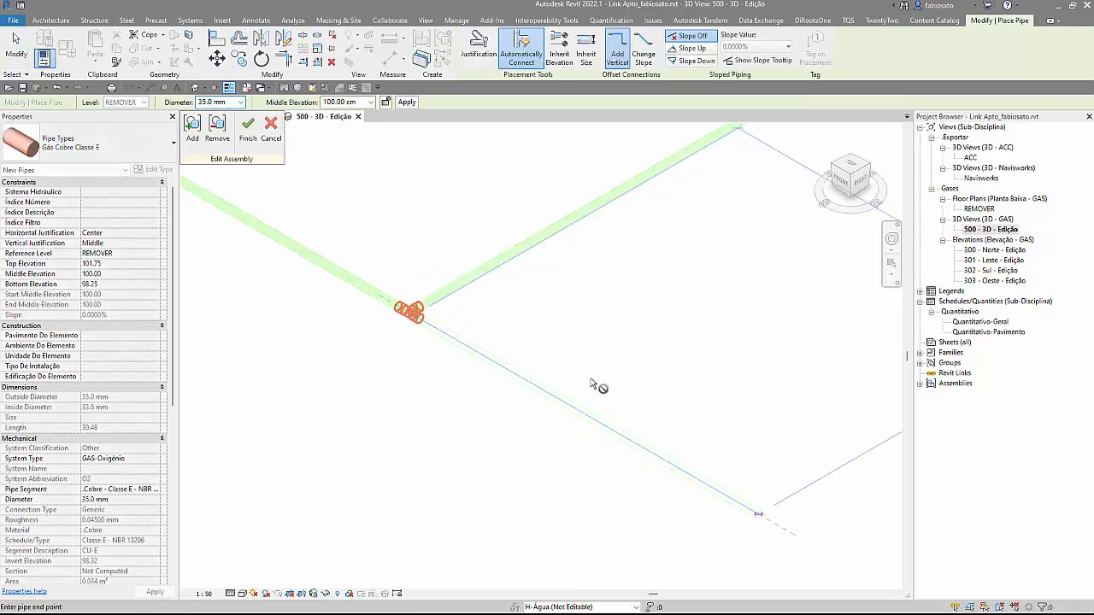
pyautogui.scroll(-2, 594, 385)
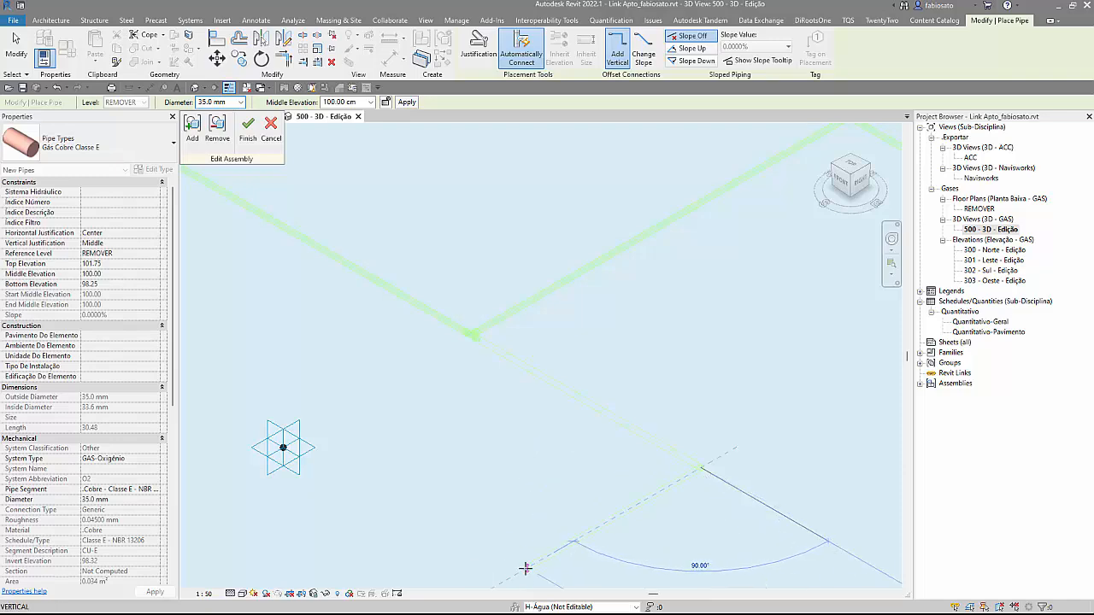
pyautogui.click(523, 568)
pyautogui.press('Escape')
pyautogui.click(249, 140)
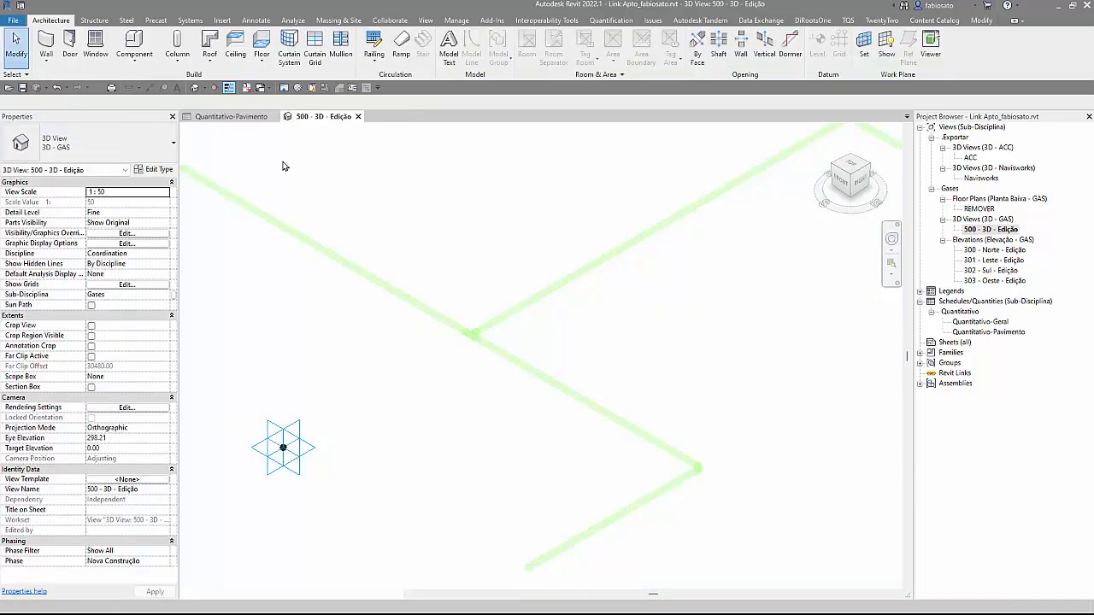
pyautogui.click(599, 349)
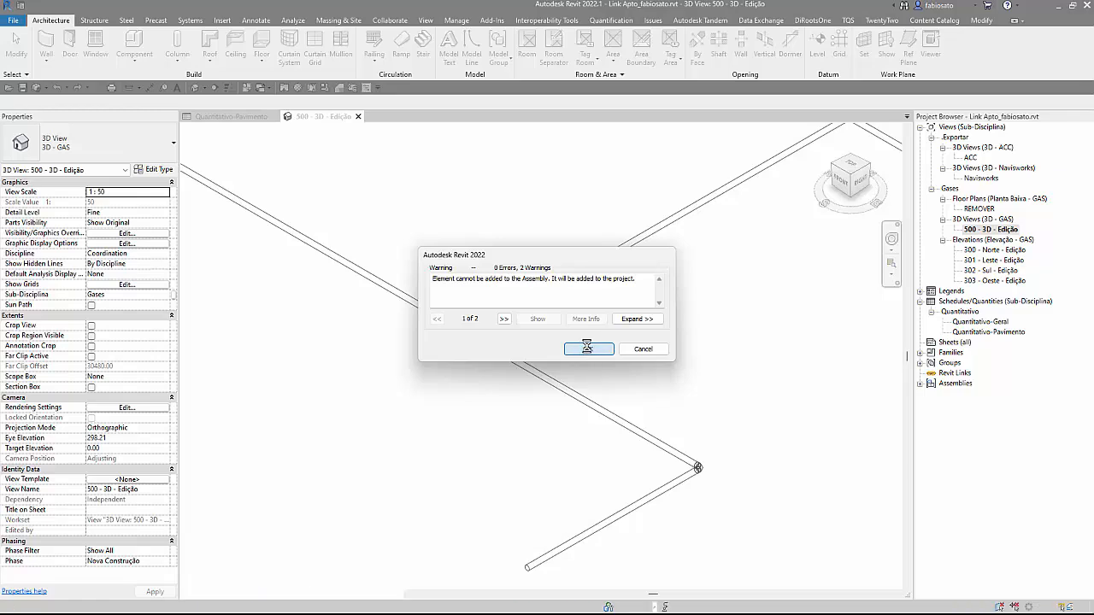
# Step: Change the rotated copy's assembly type to Pipe Accessories 002
pyautogui.scroll(-3, 476, 346)
pyautogui.scroll(-4, 476, 346)
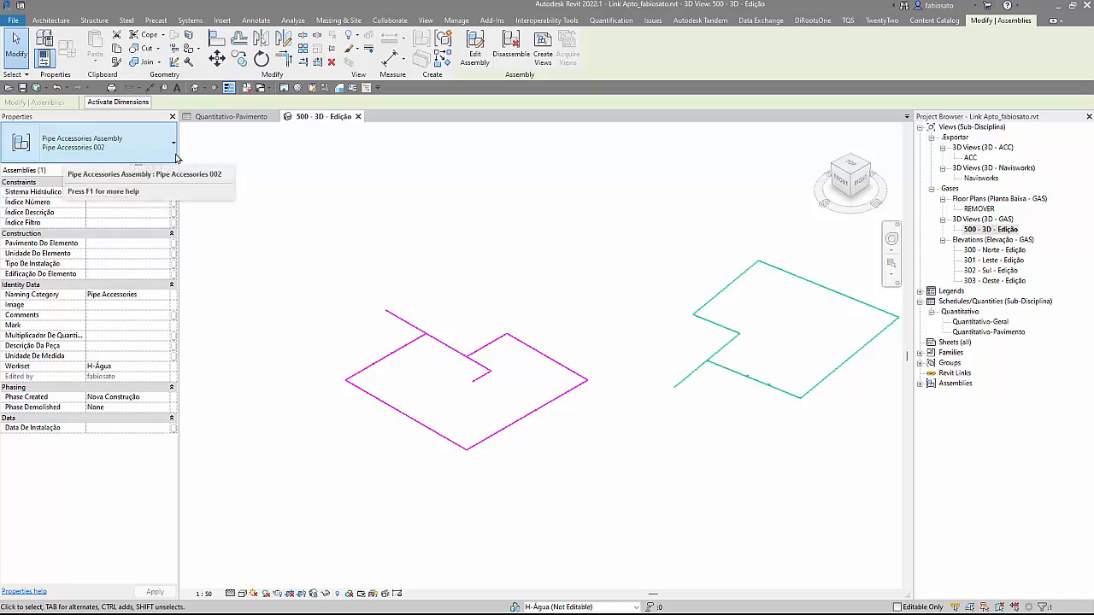
pyautogui.click(743, 377)
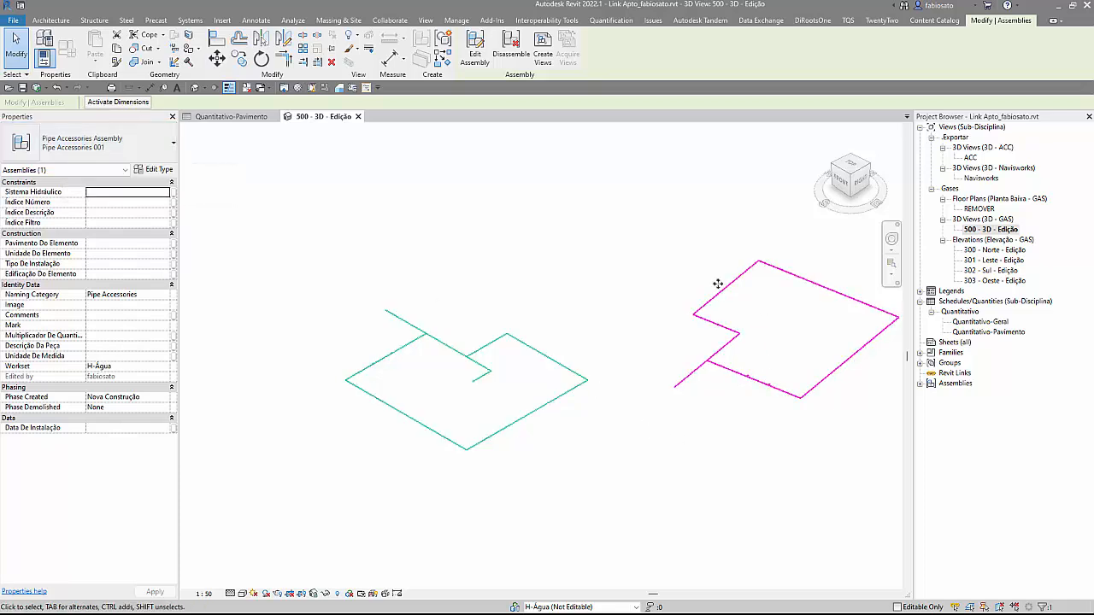
pyautogui.click(135, 158)
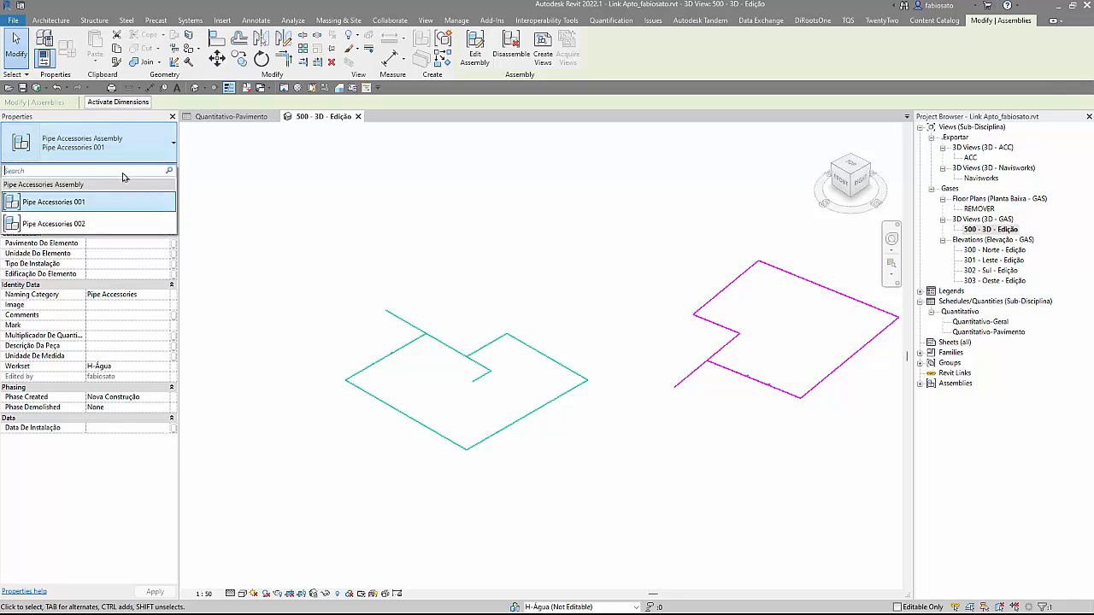
pyautogui.click(114, 199)
pyautogui.click(491, 216)
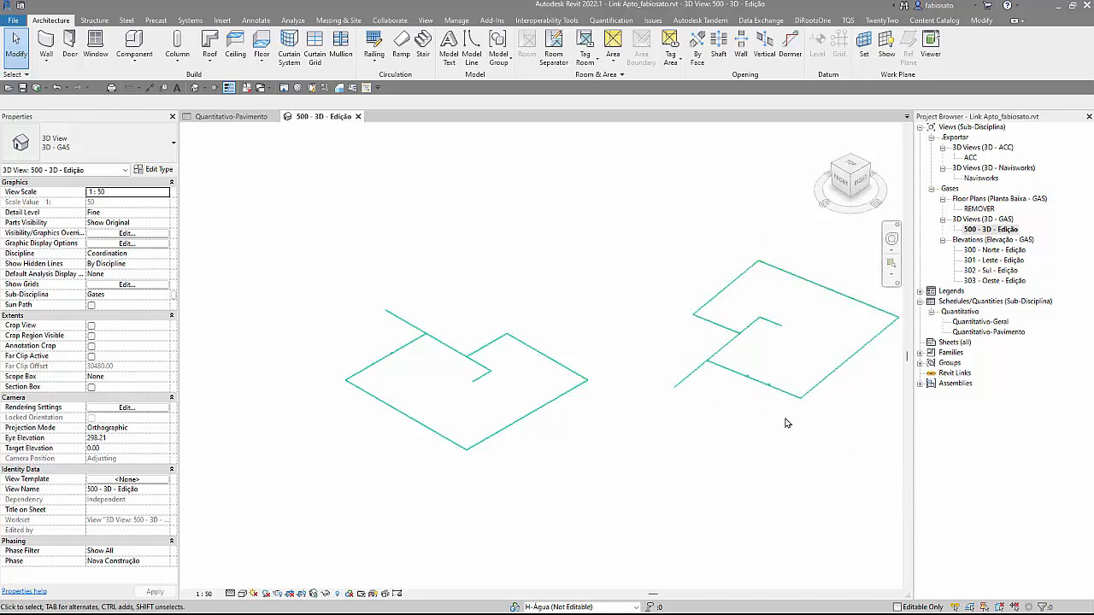
# Step: Synchronize the Link Apto model with central and close it
pyautogui.moveTo(787, 423); pyautogui.dragTo(708, 424, button='middle')
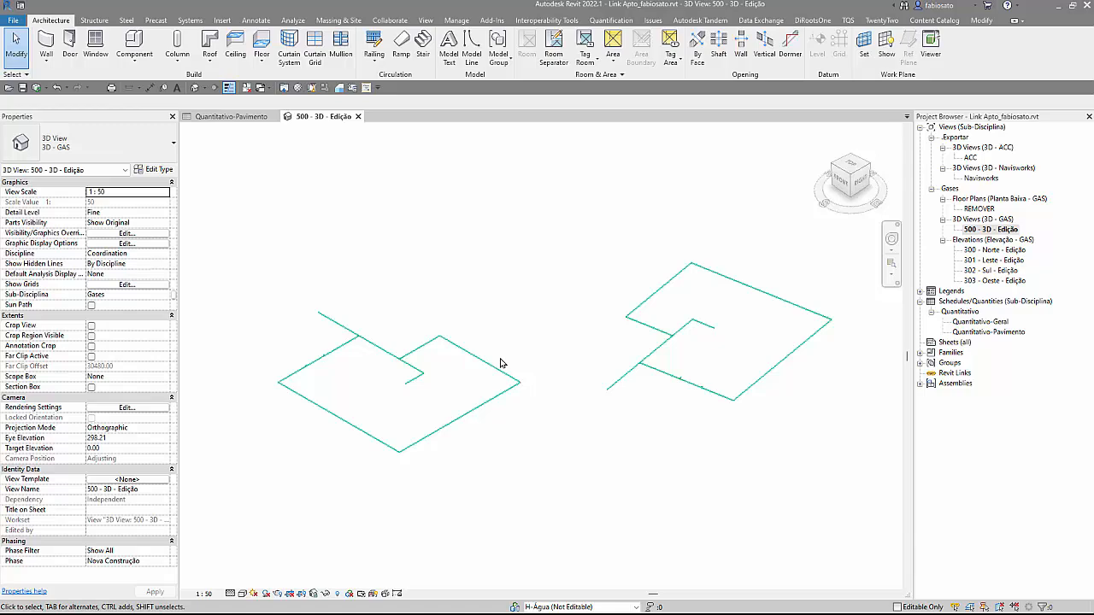
pyautogui.click(36, 88)
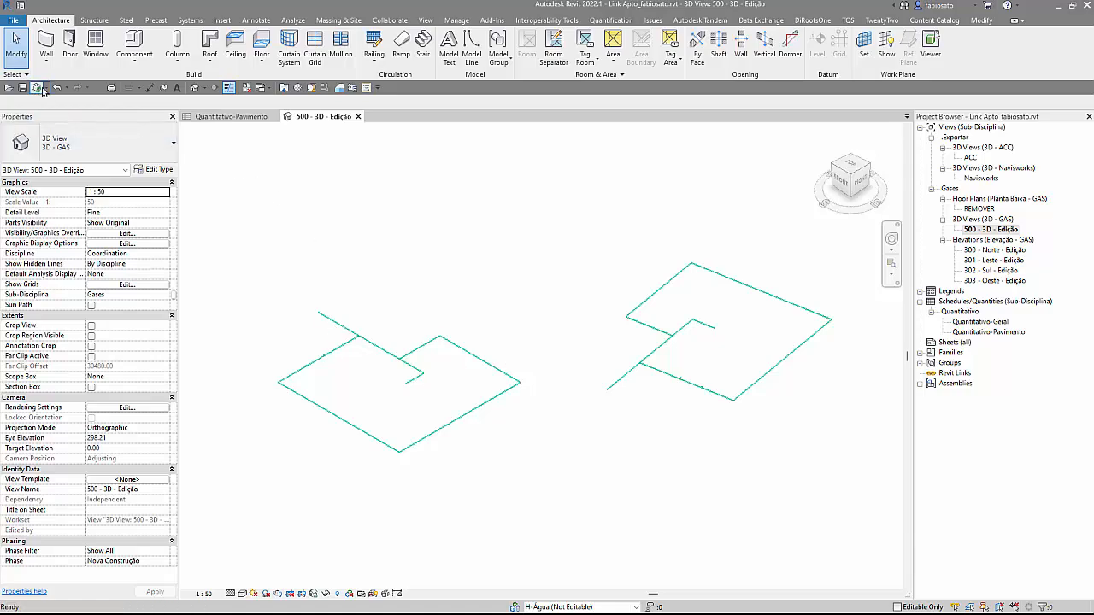
pyautogui.click(519, 382)
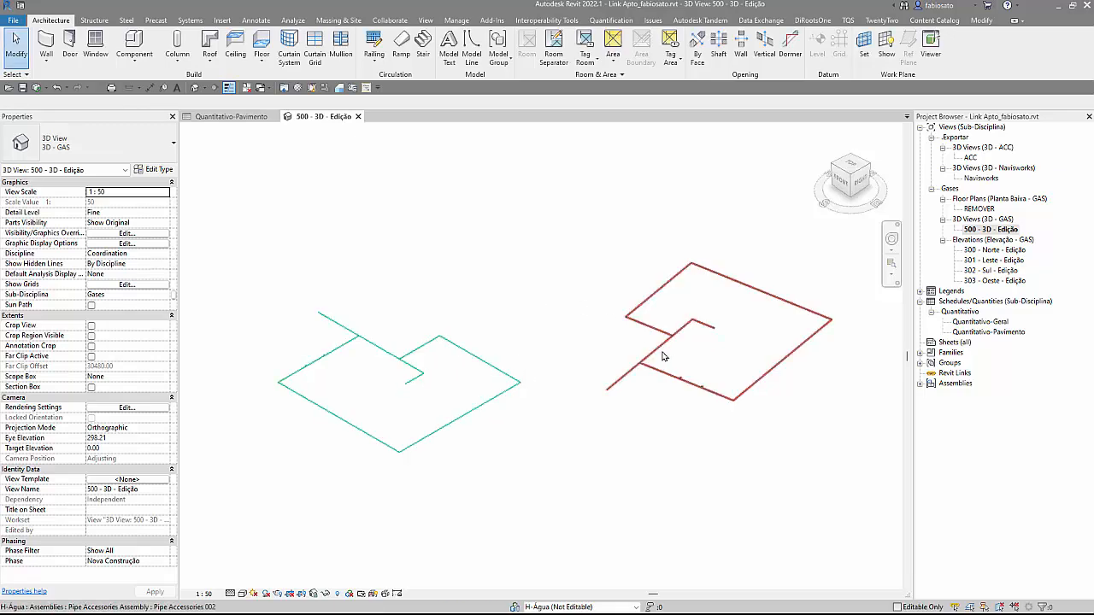
pyautogui.click(273, 117)
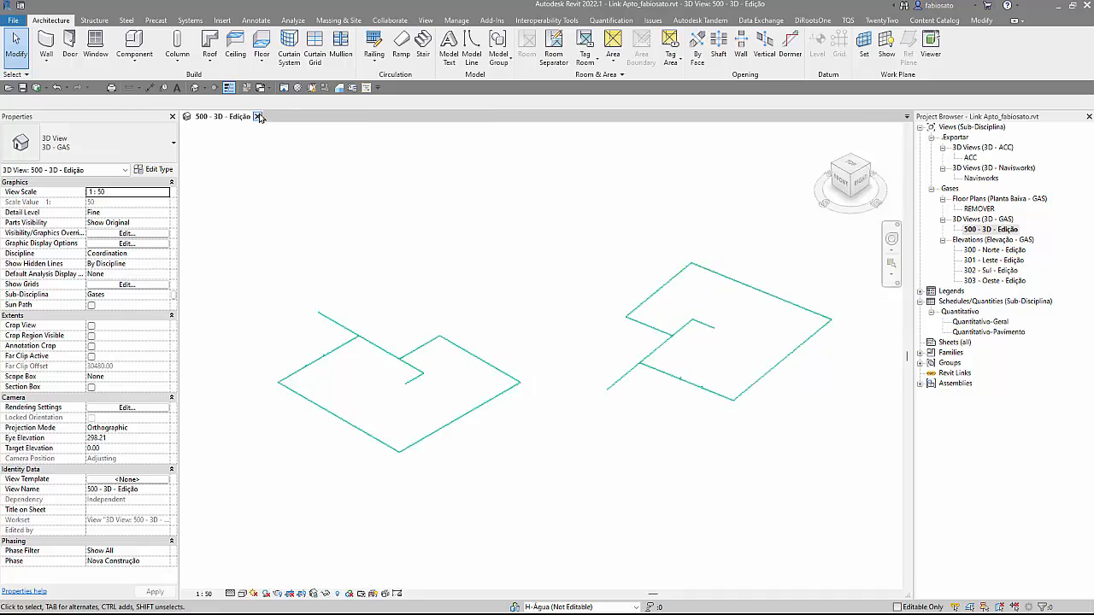
pyautogui.click(258, 117)
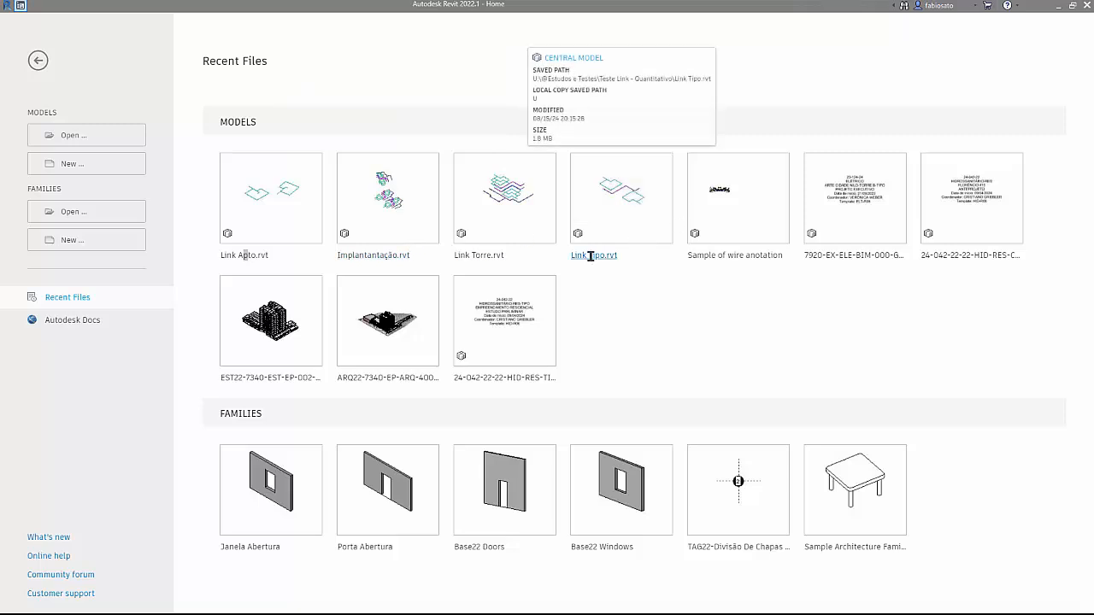
# Step: Create a new local copy of Link Torre.rvt, overwriting the existing one, and show its 500 - 3D - Edição view
pyautogui.click(466, 258)
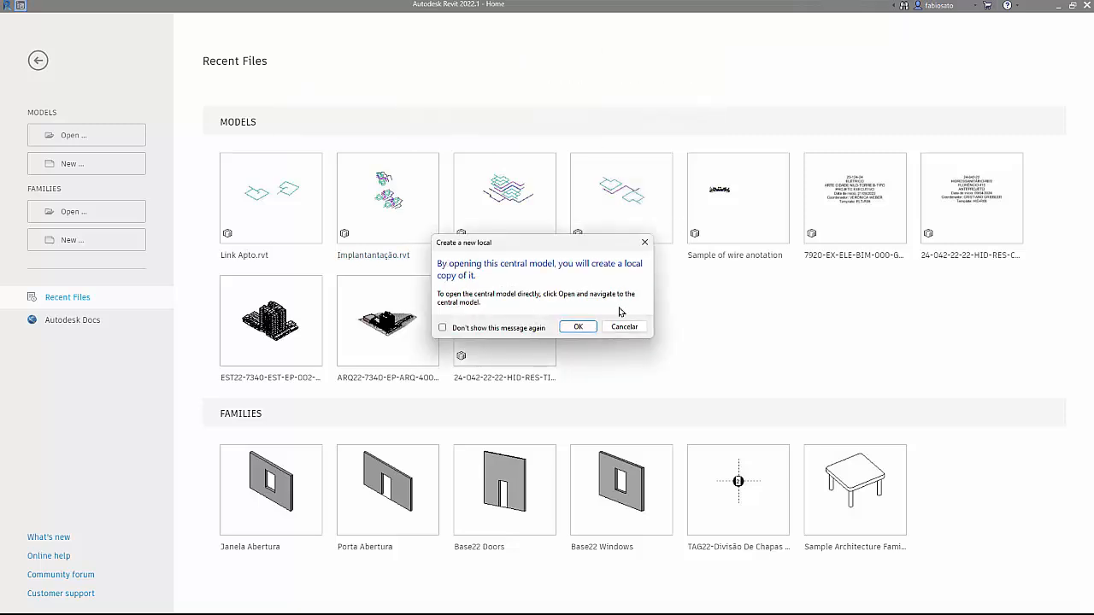
pyautogui.click(571, 327)
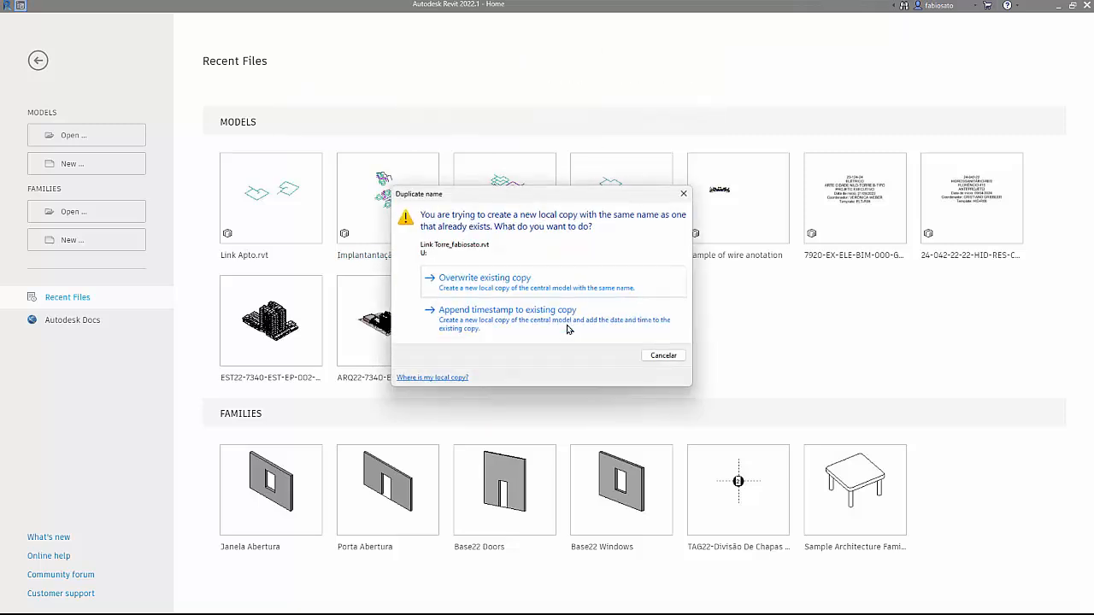
pyautogui.click(526, 294)
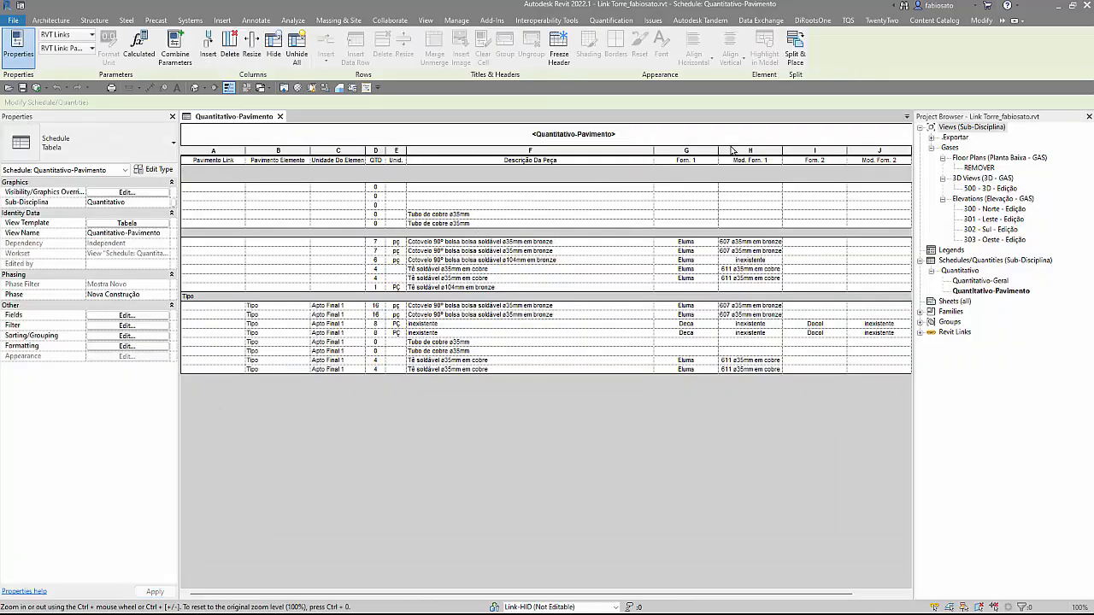
pyautogui.click(985, 188)
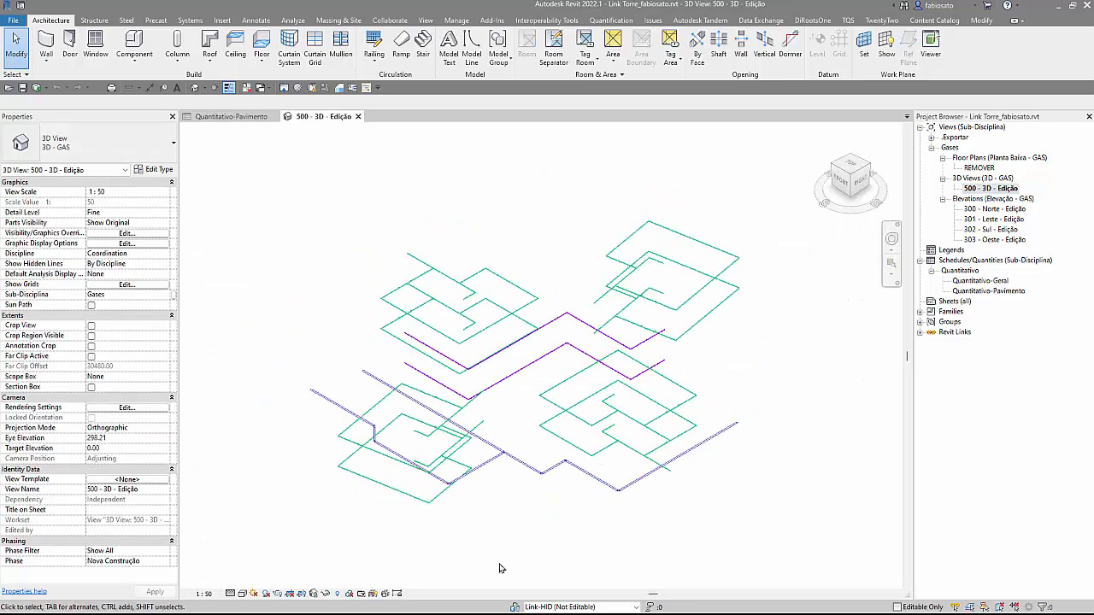
# Step: Check the type of a linked apartment piping assembly in the 3D view, and open the Quantitativo-Geral schedule
pyautogui.keyDown('shift'); pyautogui.moveTo(501, 568); pyautogui.dragTo(579, 427, button='middle'); pyautogui.keyUp('shift')
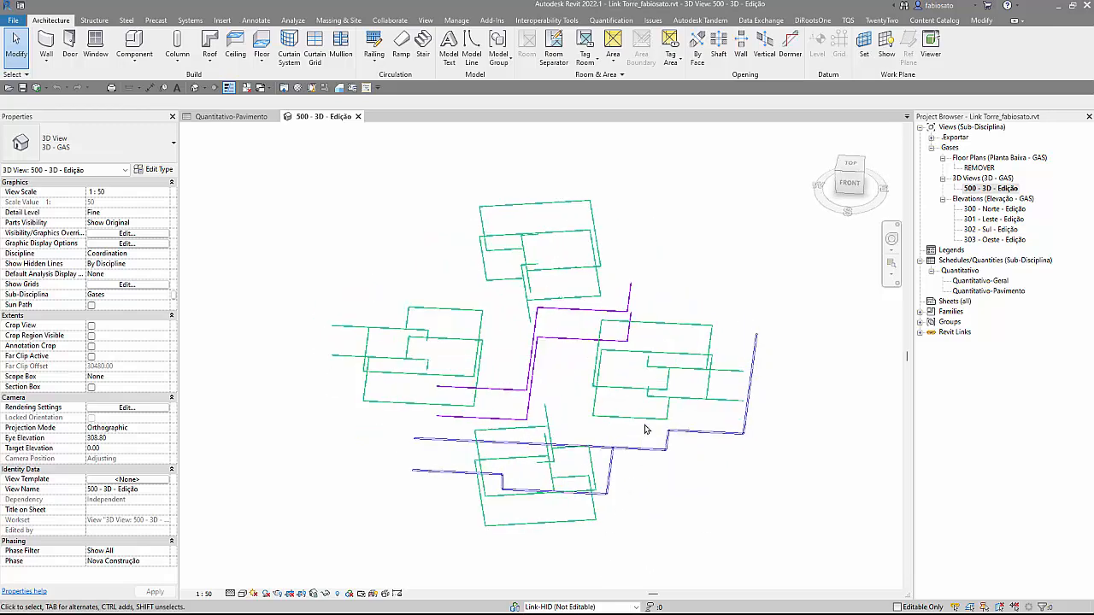
pyautogui.press('Tab')
pyautogui.click(531, 214)
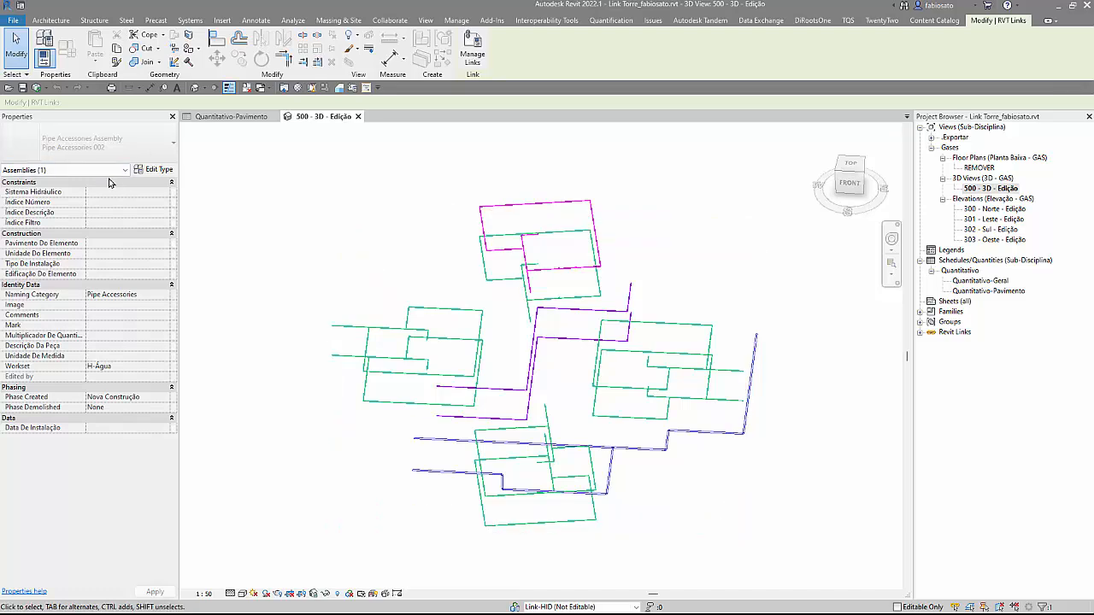
pyautogui.keyDown('shift'); pyautogui.moveTo(394, 300); pyautogui.dragTo(538, 281, button='middle'); pyautogui.keyUp('shift')
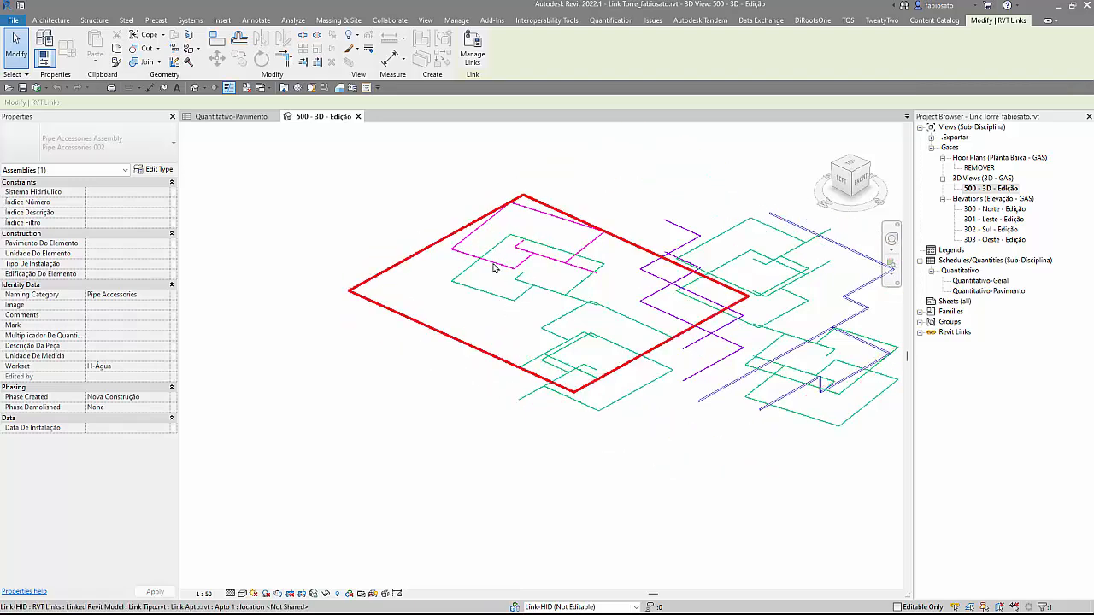
pyautogui.click(442, 260)
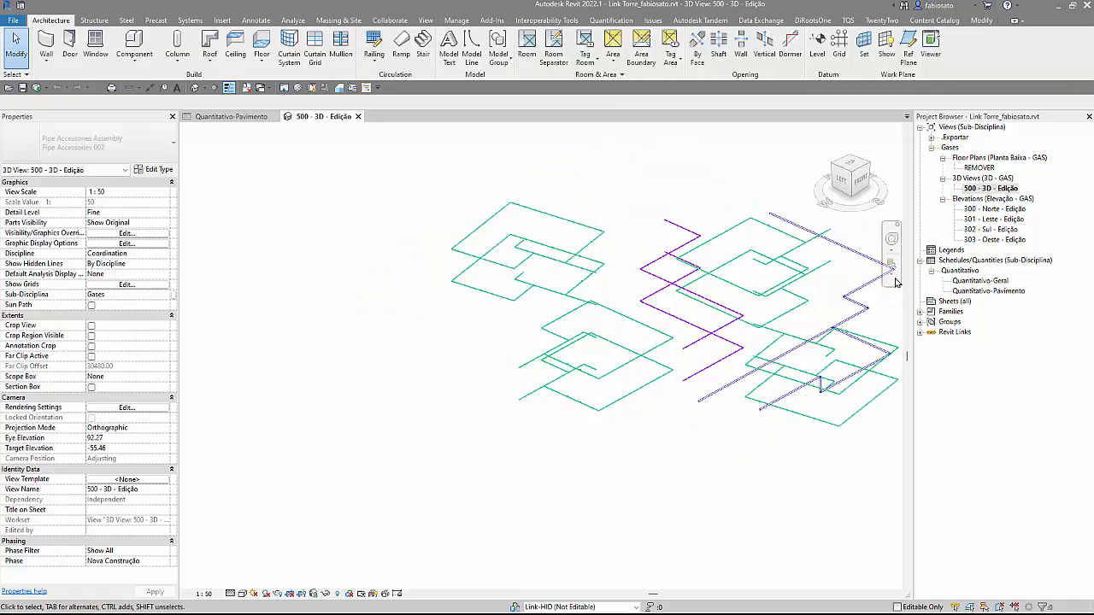
pyautogui.doubleClick(983, 281)
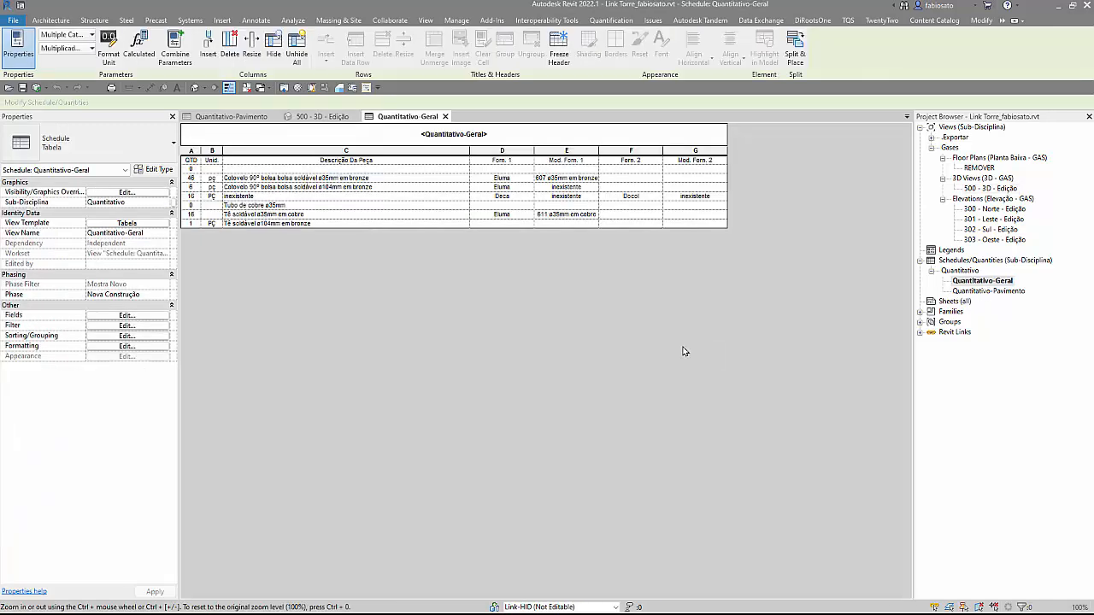
# Step: Highlight the ø104mm bronze elbows from the Quantitativo-Geral schedule in the 500 - 3D - Edição view
pyautogui.click(276, 180)
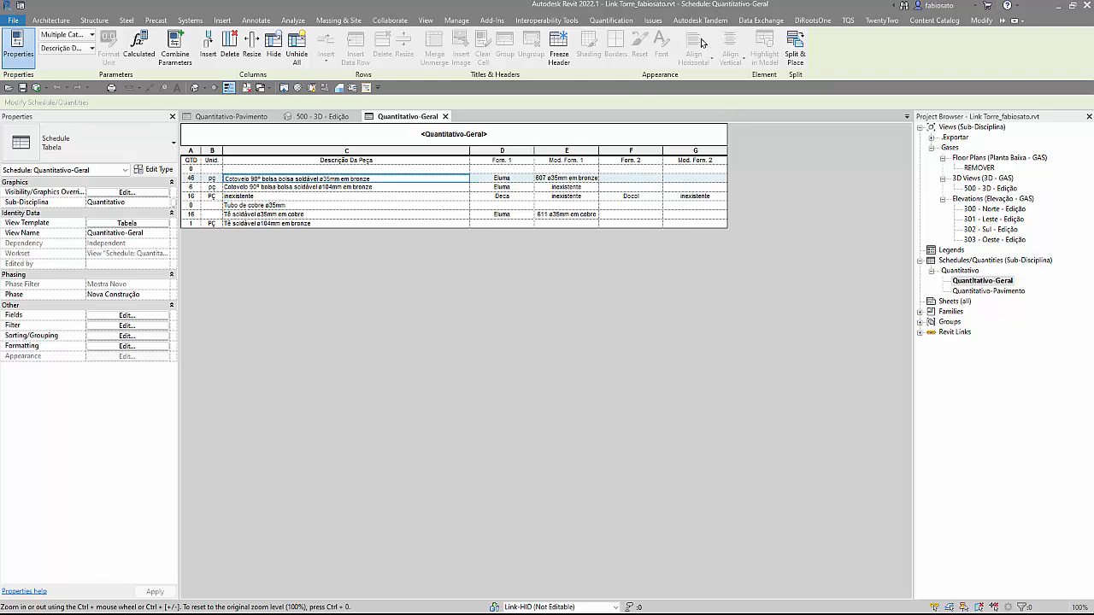
pyautogui.click(316, 117)
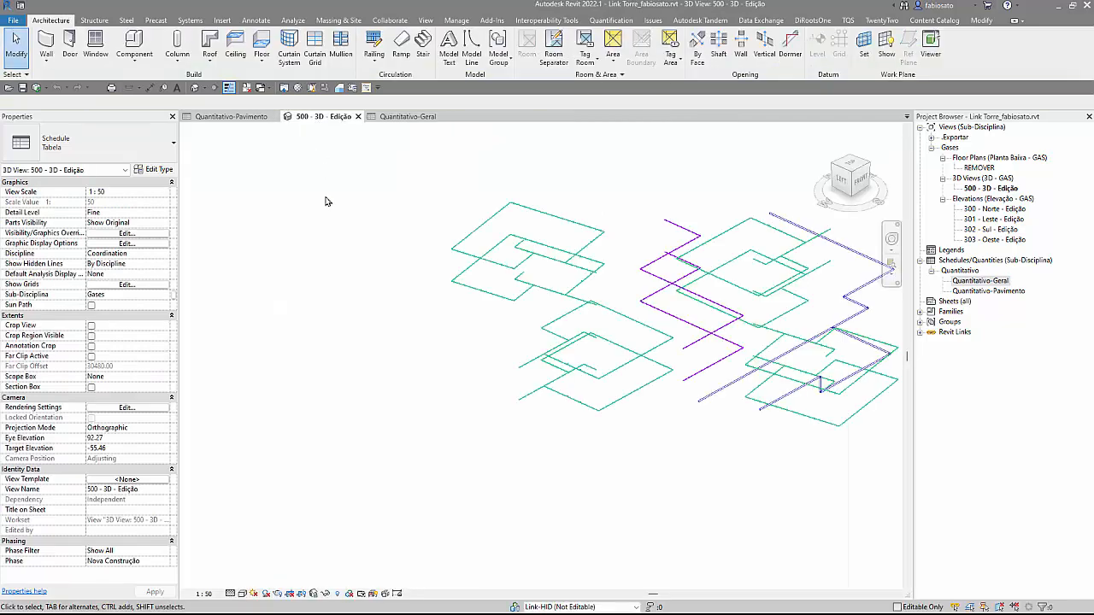
pyautogui.scroll(5, 518, 373)
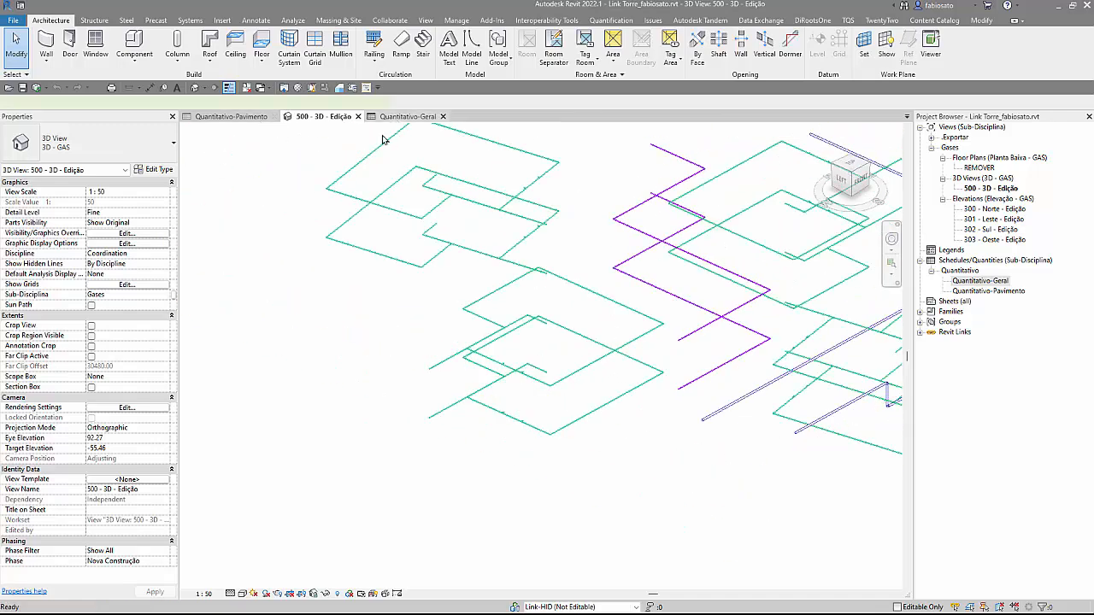
pyautogui.click(400, 116)
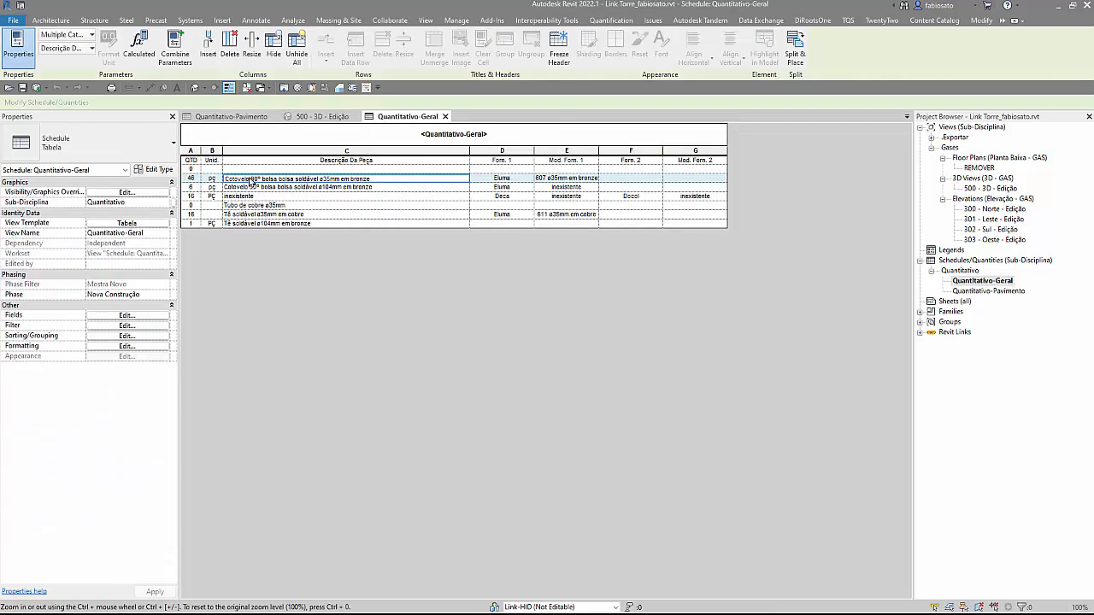
pyautogui.click(244, 187)
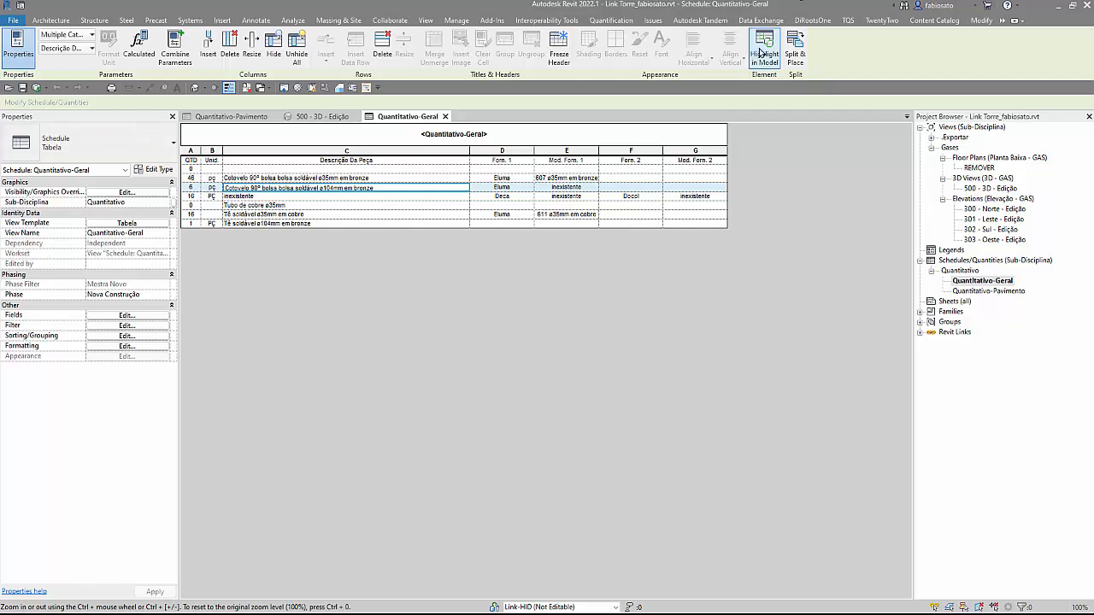
pyautogui.click(760, 53)
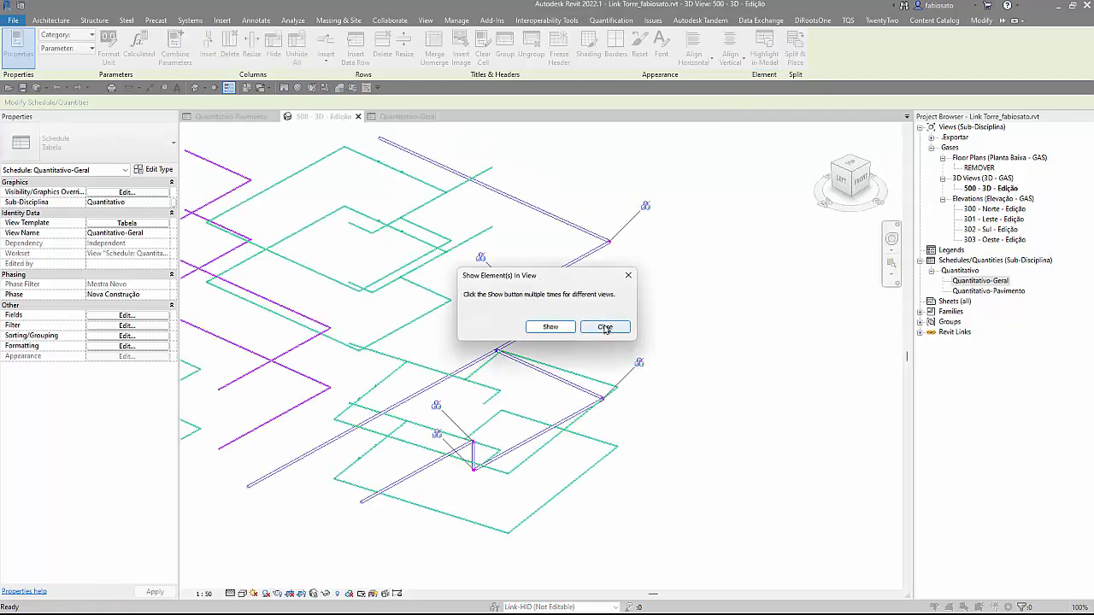
pyautogui.click(629, 276)
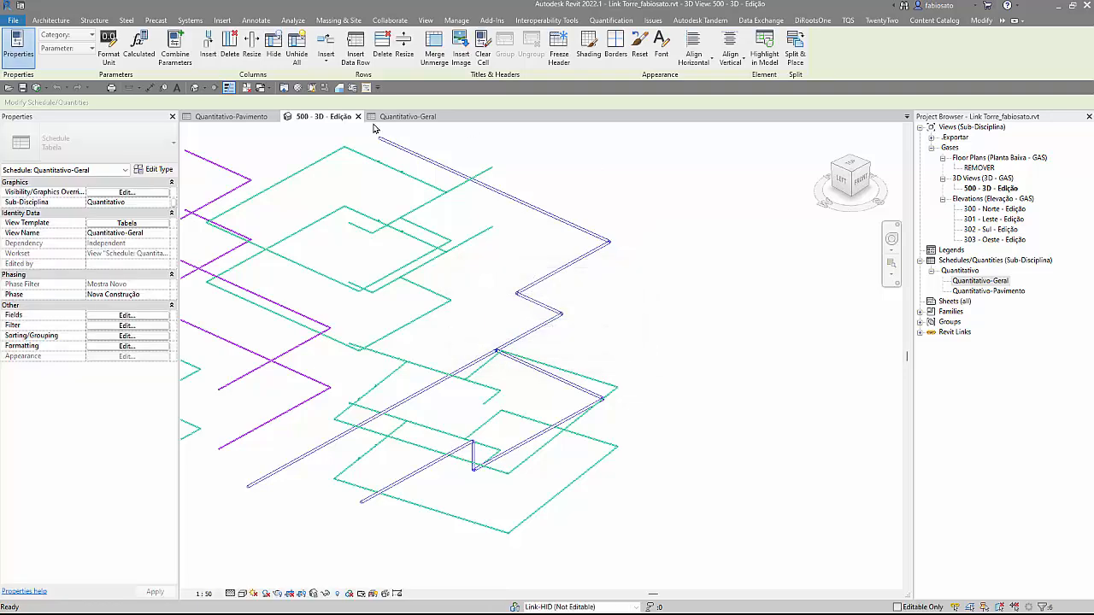
# Step: Check the ø35mm copper tube and ø35mm bronze elbow rows in Quantitativo-Geral, and close the schedule
pyautogui.click(408, 119)
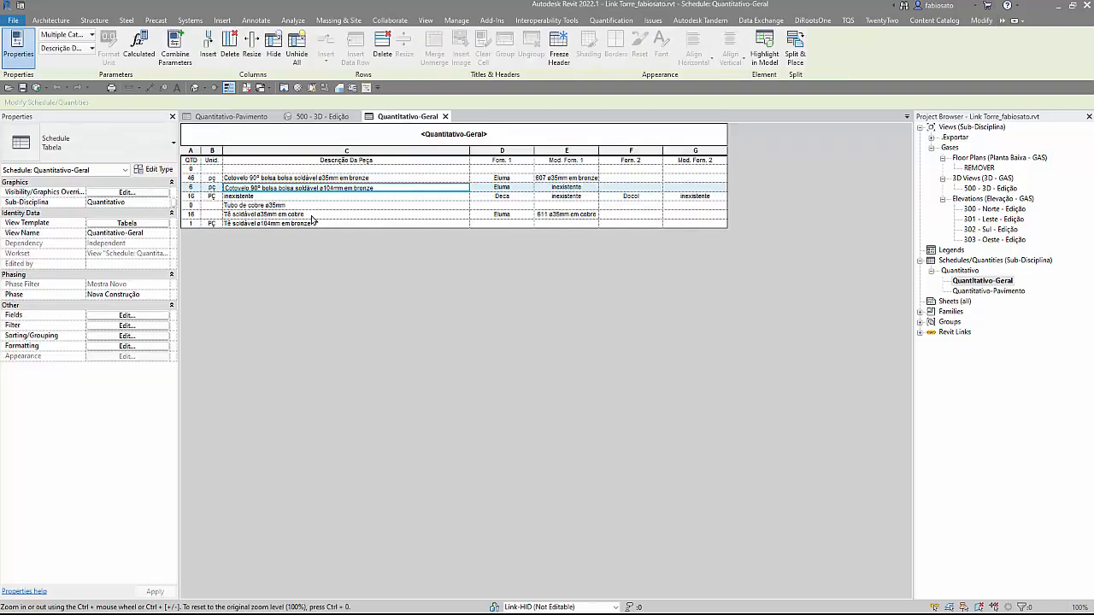
pyautogui.click(375, 212)
pyautogui.click(372, 206)
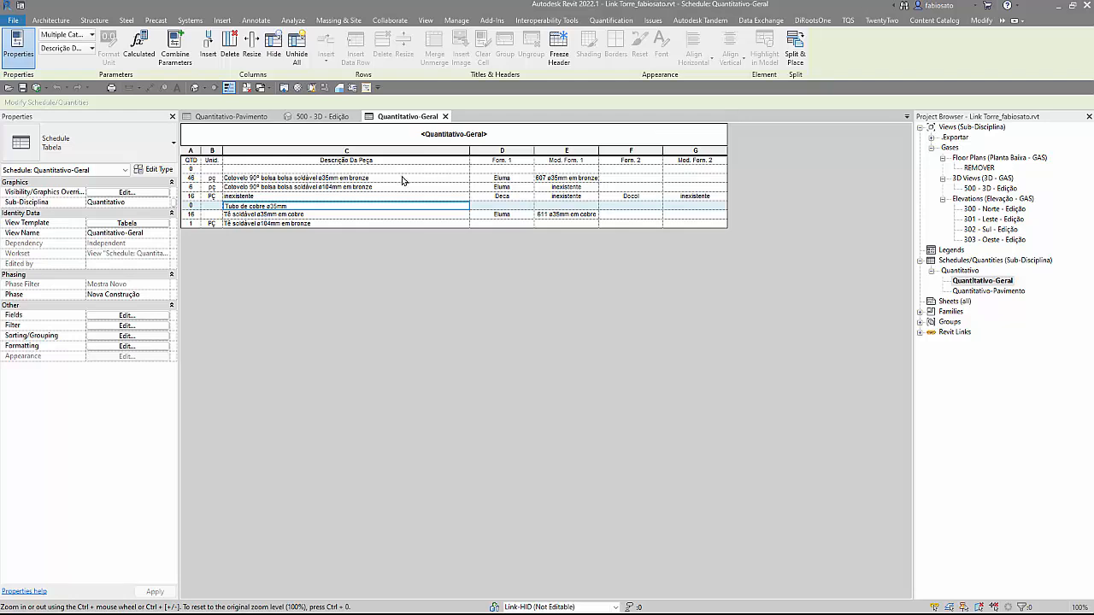
pyautogui.click(403, 178)
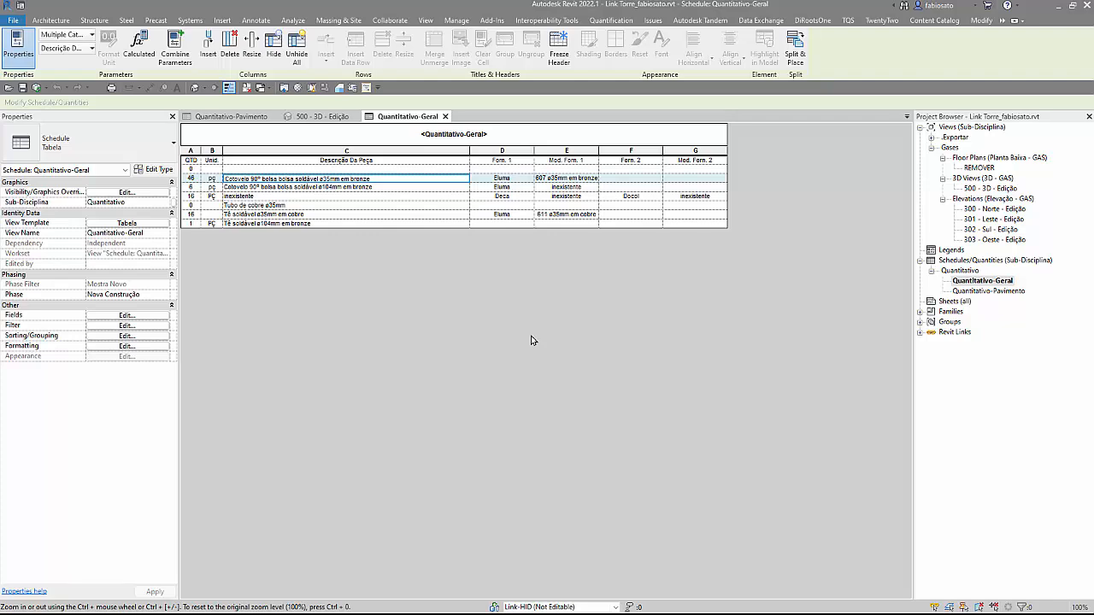
pyautogui.click(445, 116)
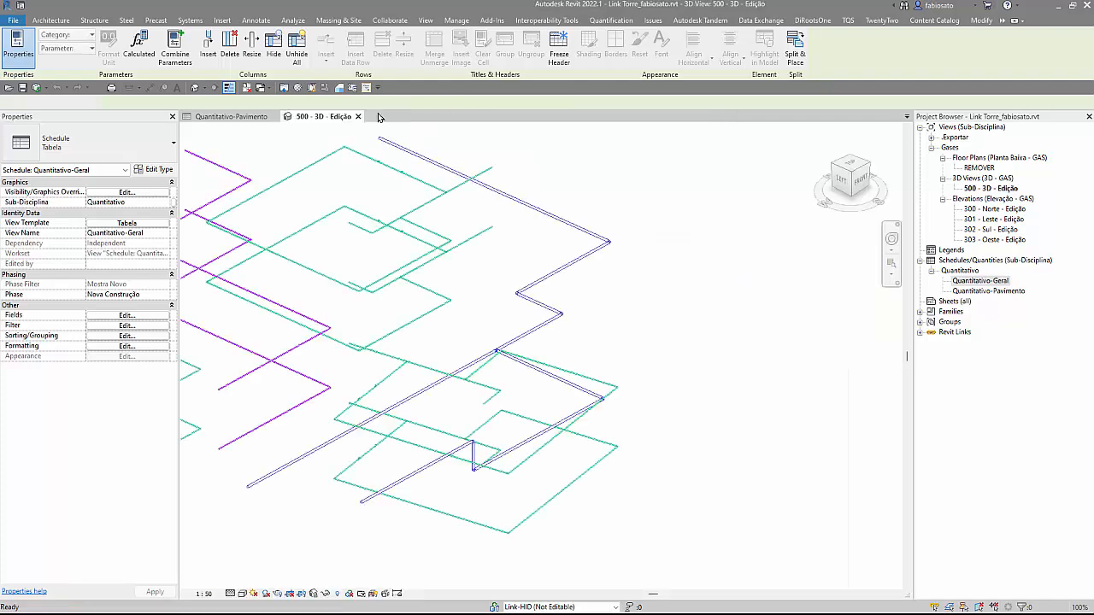
# Step: Inspect the properties of two nested Link Apto pipes that meet at an elbow in the 3D view
pyautogui.scroll(5, 253, 333)
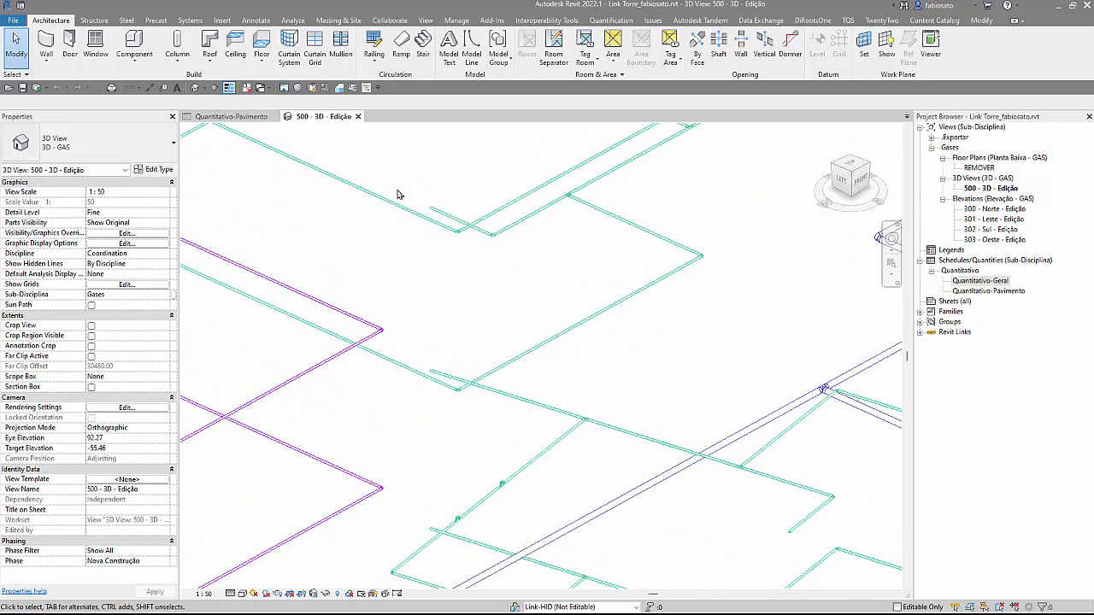
pyautogui.click(403, 211)
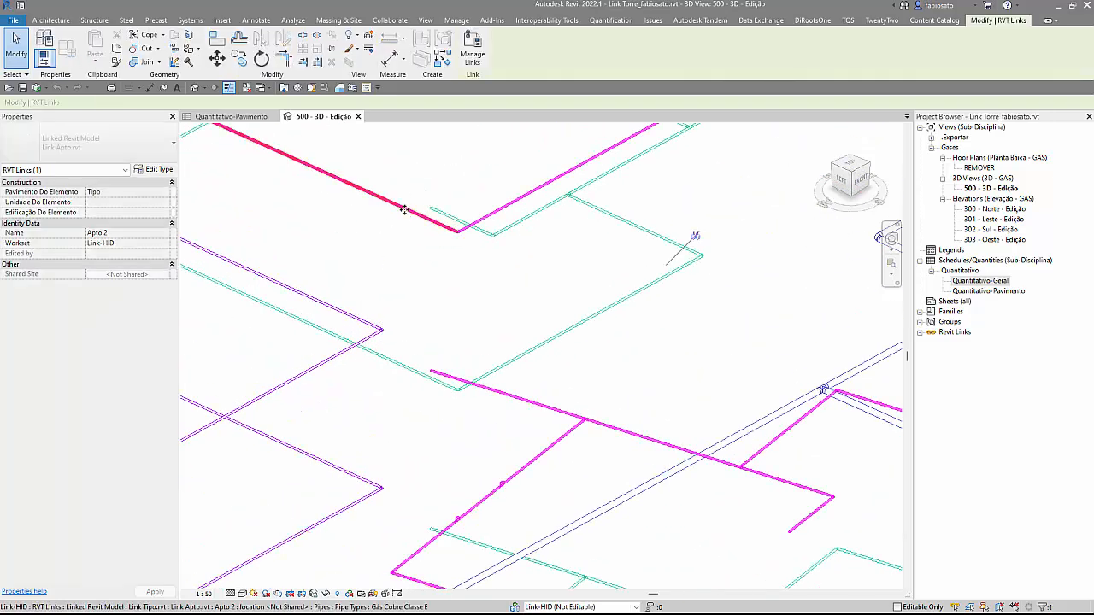
pyautogui.press('Tab')
pyautogui.click(403, 211)
pyautogui.scroll(5, 420, 234)
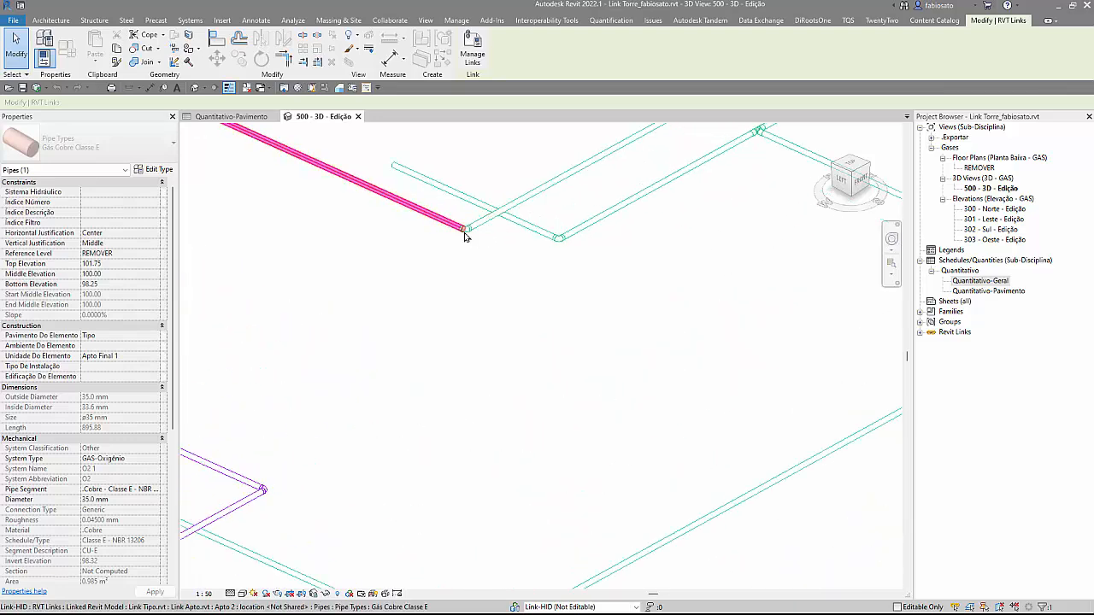
pyautogui.scroll(2, 465, 237)
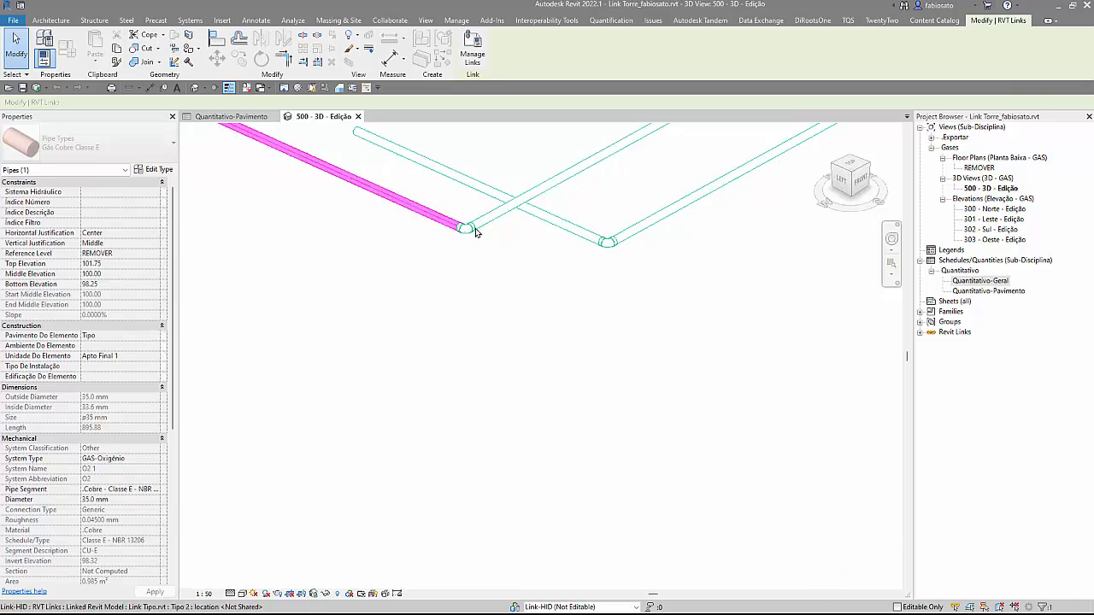
pyautogui.click(495, 219)
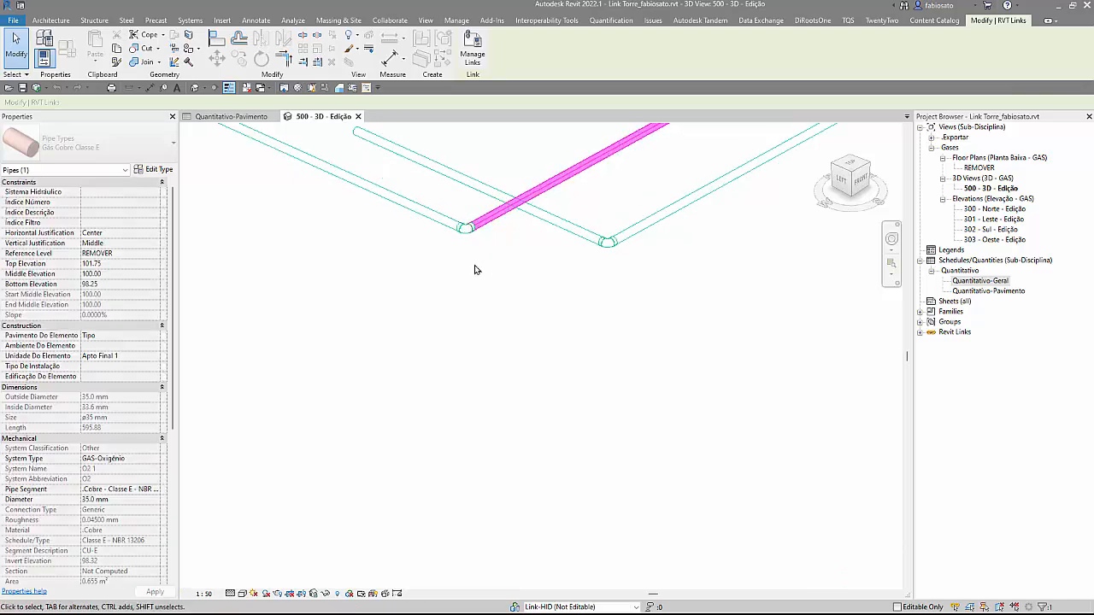
pyautogui.scroll(-2, 502, 310)
pyautogui.click(498, 309)
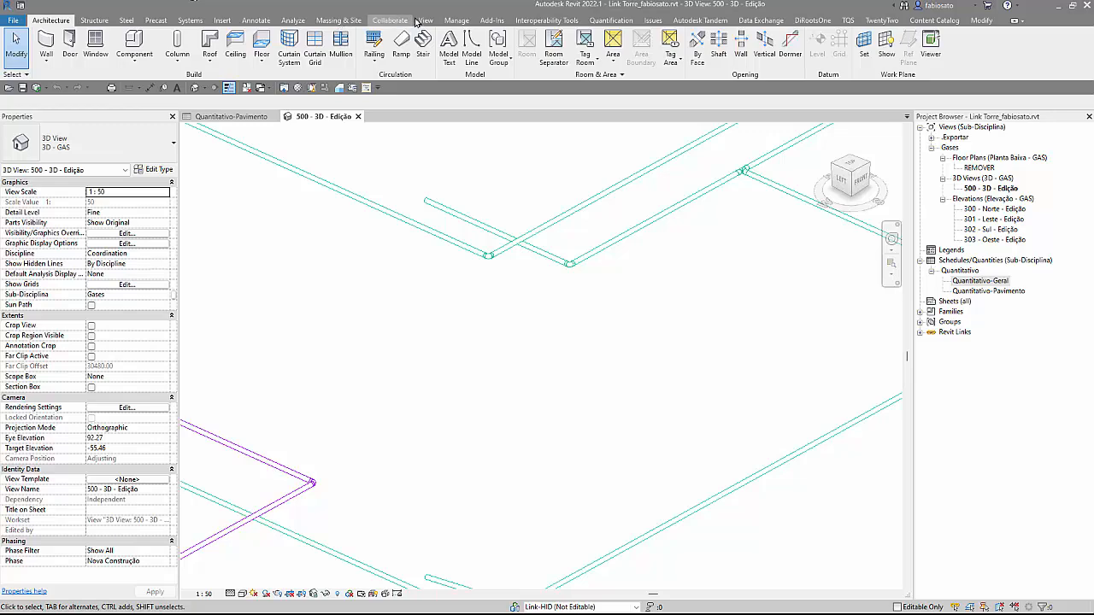
# Step: Create a new schedule for the Assemblies category and include elements in links
pyautogui.click(425, 19)
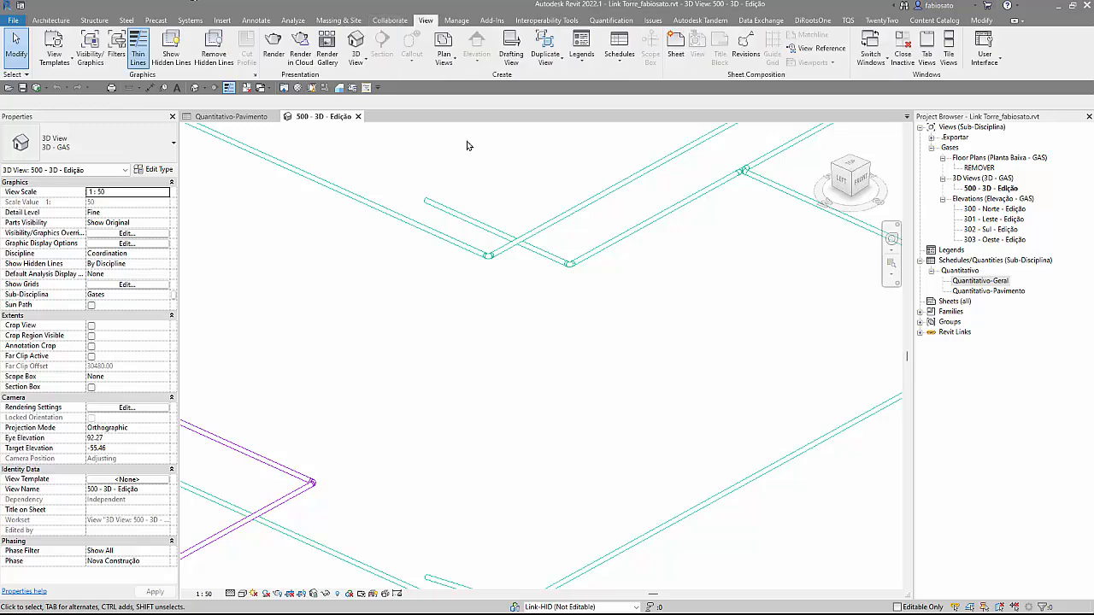
pyautogui.click(619, 53)
pyautogui.click(629, 83)
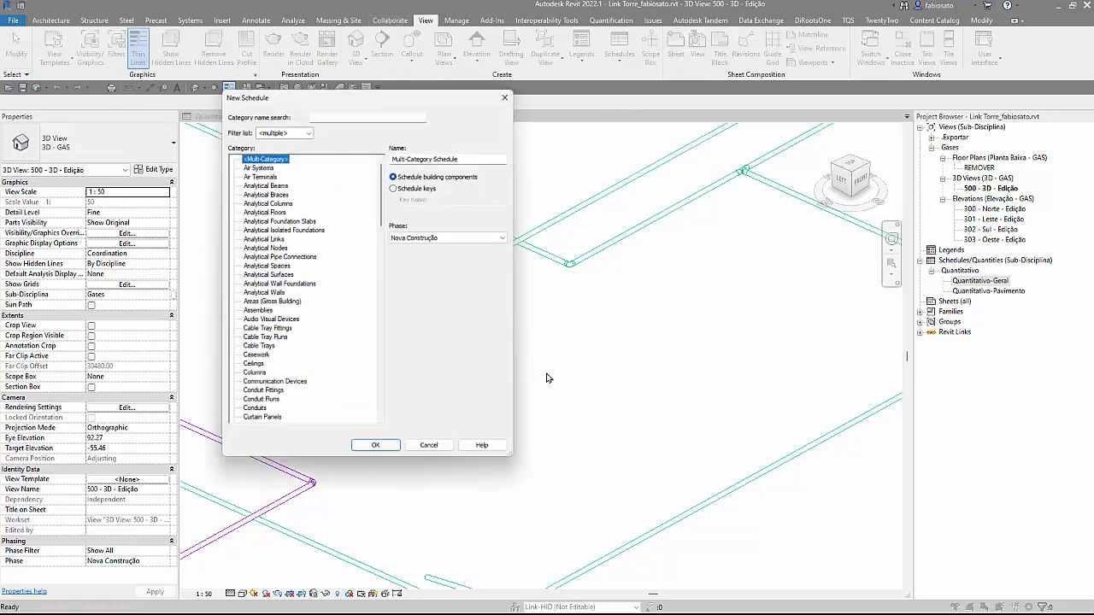
pyautogui.scroll(-1, 240, 290)
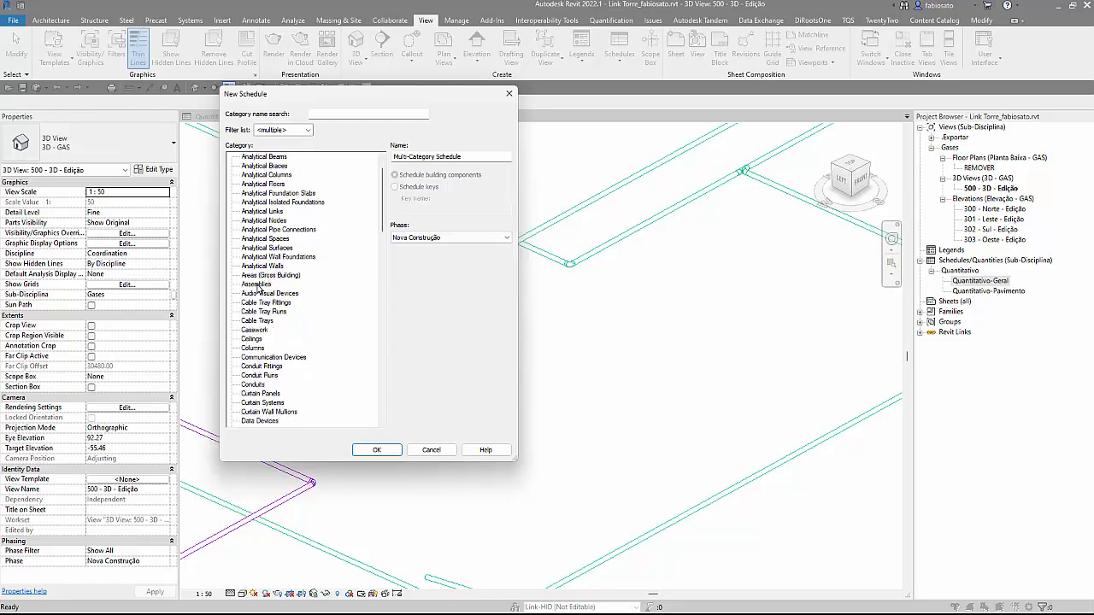
pyautogui.click(256, 284)
pyautogui.click(377, 449)
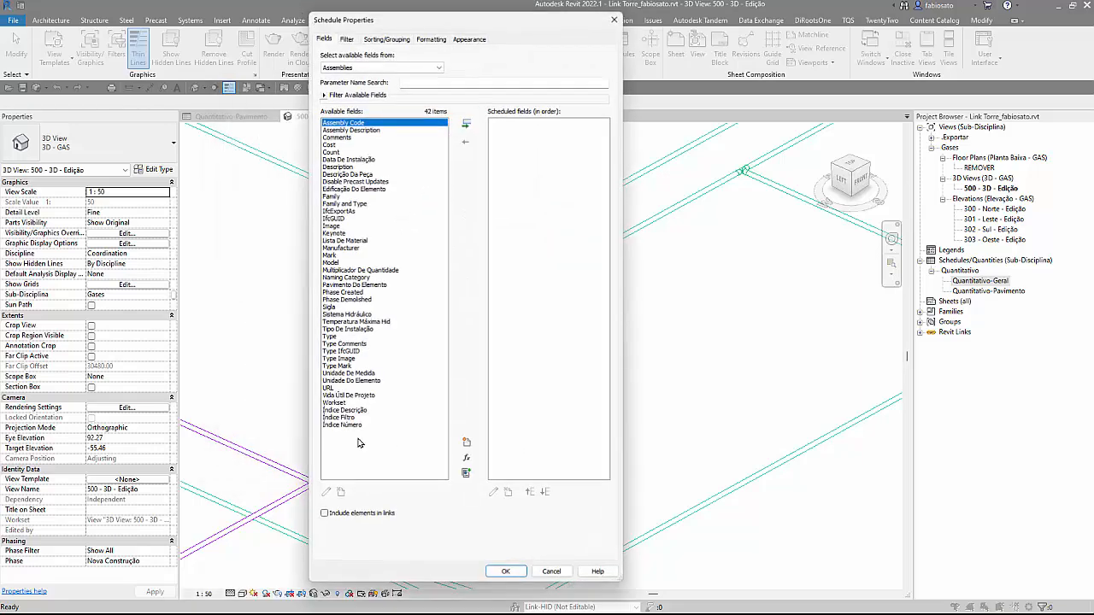
pyautogui.click(330, 517)
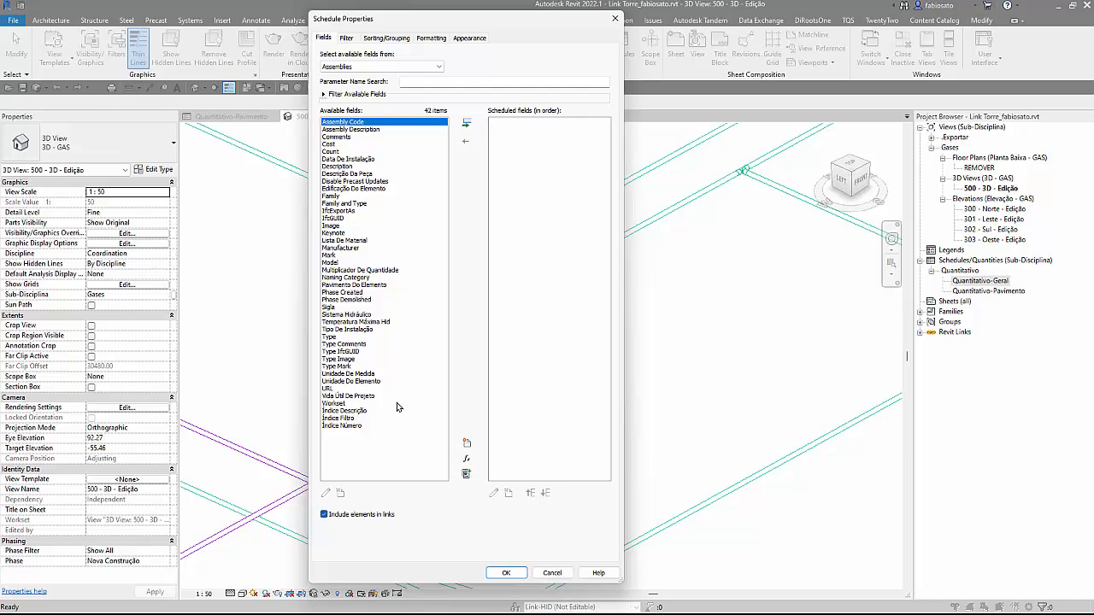
# Step: Add the Count and Assembly Description fields to the assembly schedule
pyautogui.click(348, 129)
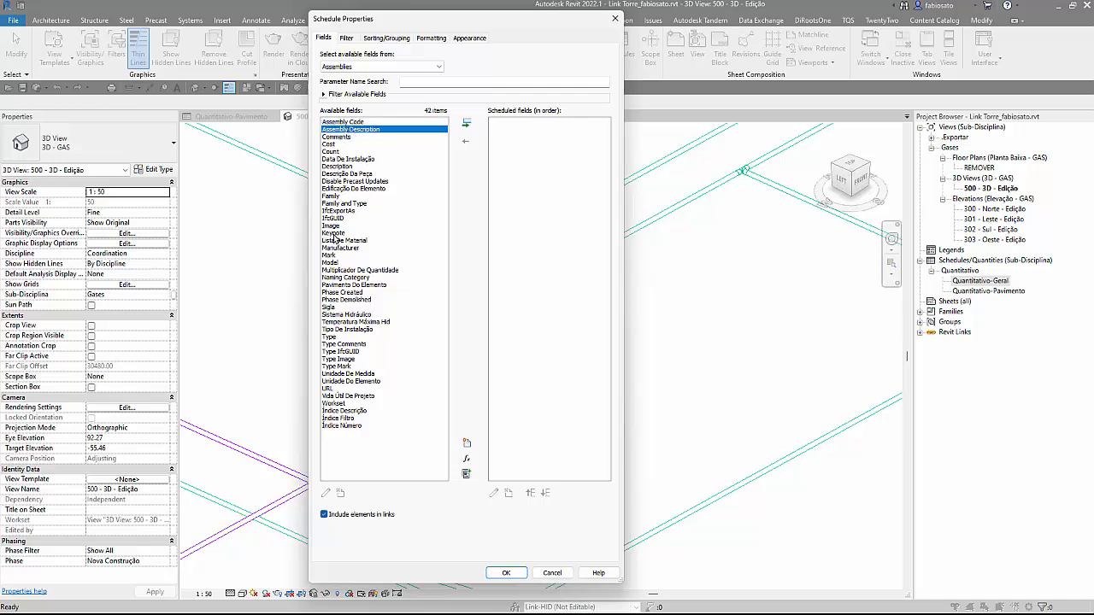
pyautogui.doubleClick(340, 152)
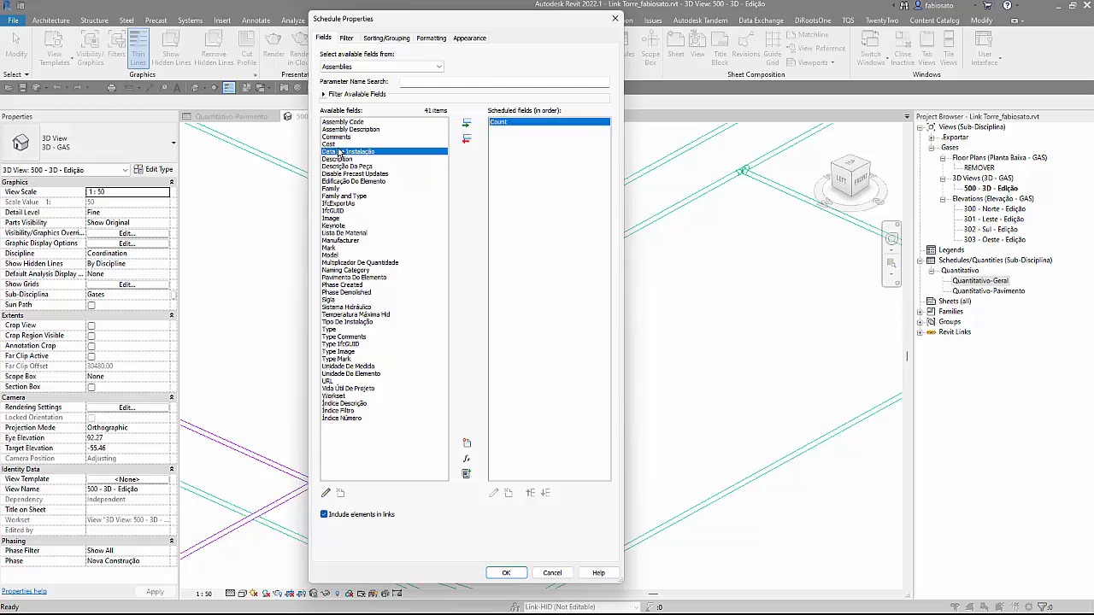
pyautogui.doubleClick(361, 130)
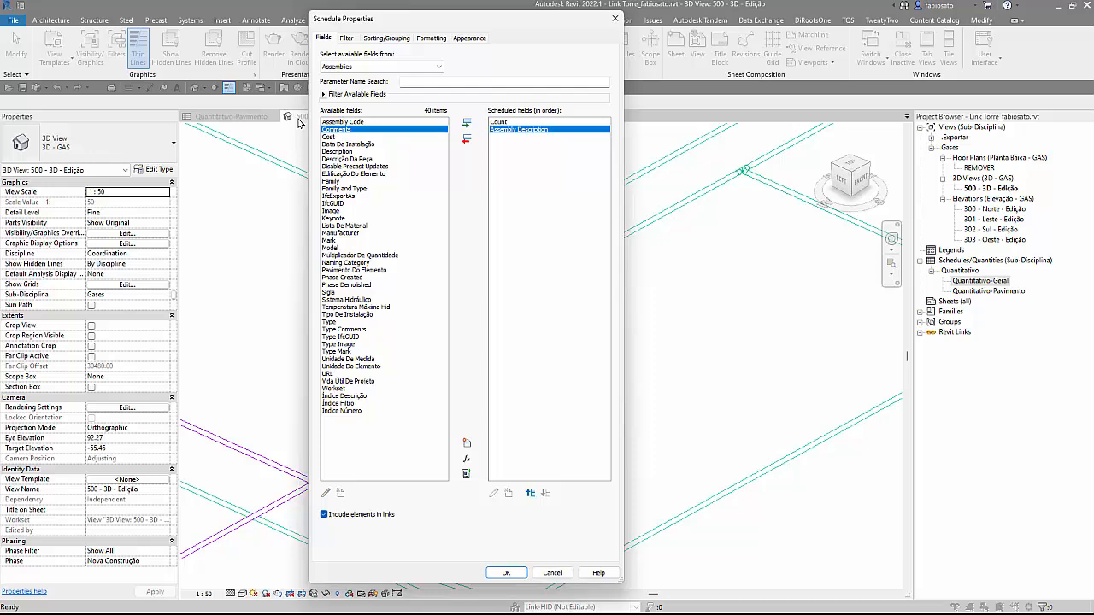
# Step: Add the RVT Link: Name and RVT Link: File Name fields to the assembly schedule, leaving out RVT Link: Pavimento Do Elemento
pyautogui.click(353, 67)
pyautogui.click(351, 92)
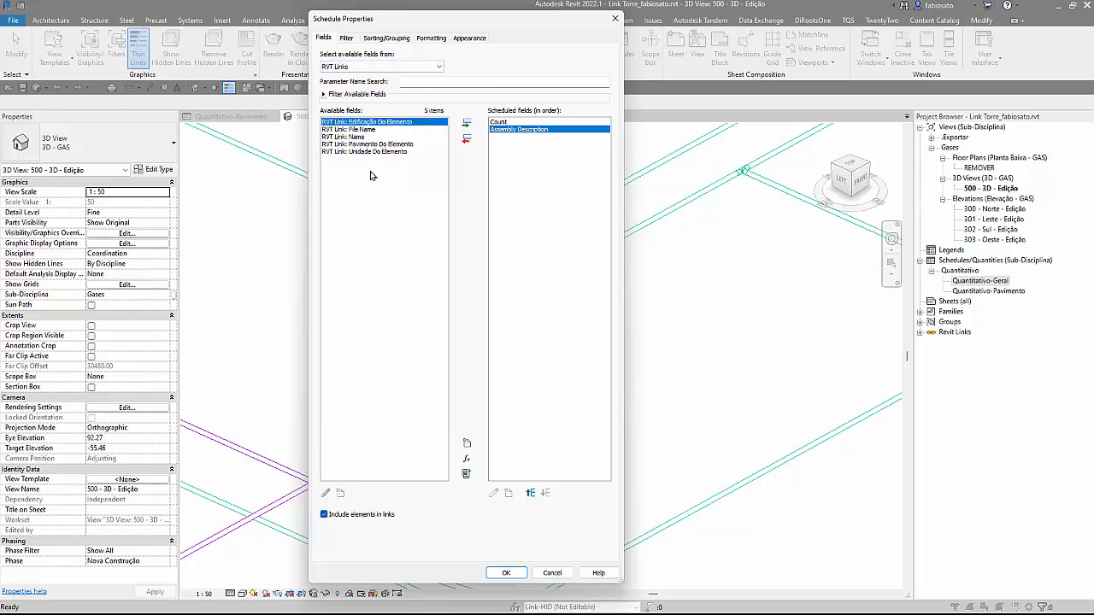
pyautogui.doubleClick(363, 144)
pyautogui.click(367, 137)
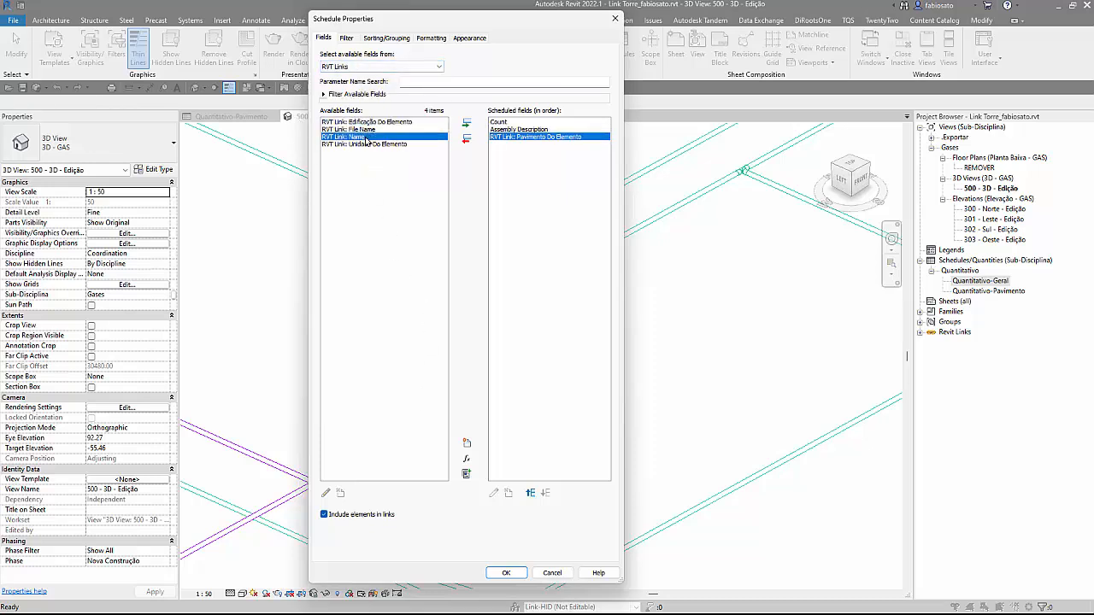
pyautogui.doubleClick(365, 138)
pyautogui.click(368, 130)
pyautogui.click(541, 137)
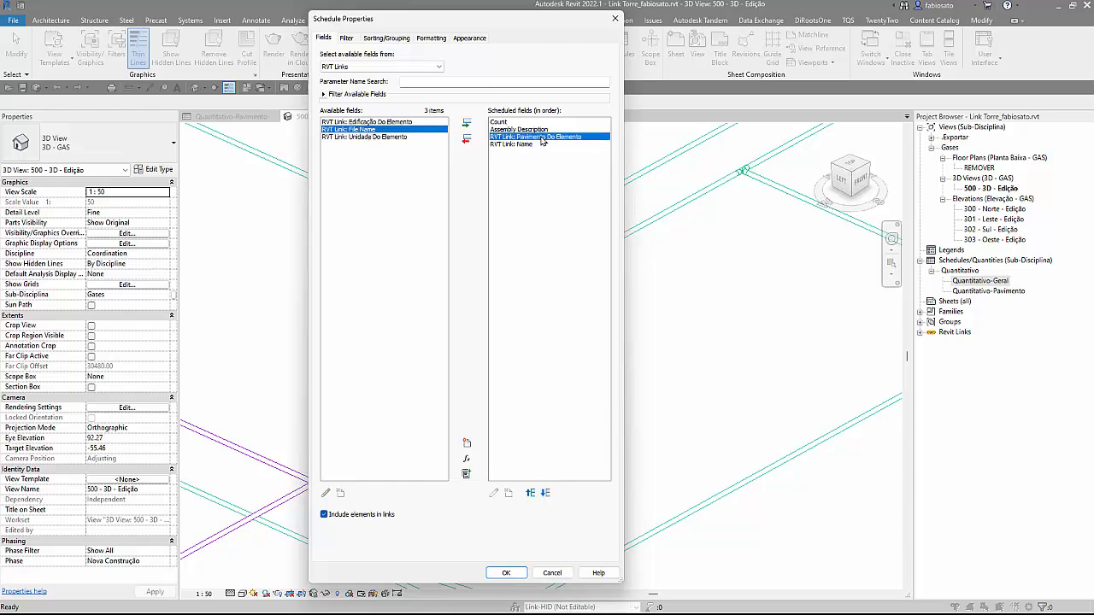
pyautogui.doubleClick(540, 138)
pyautogui.click(382, 129)
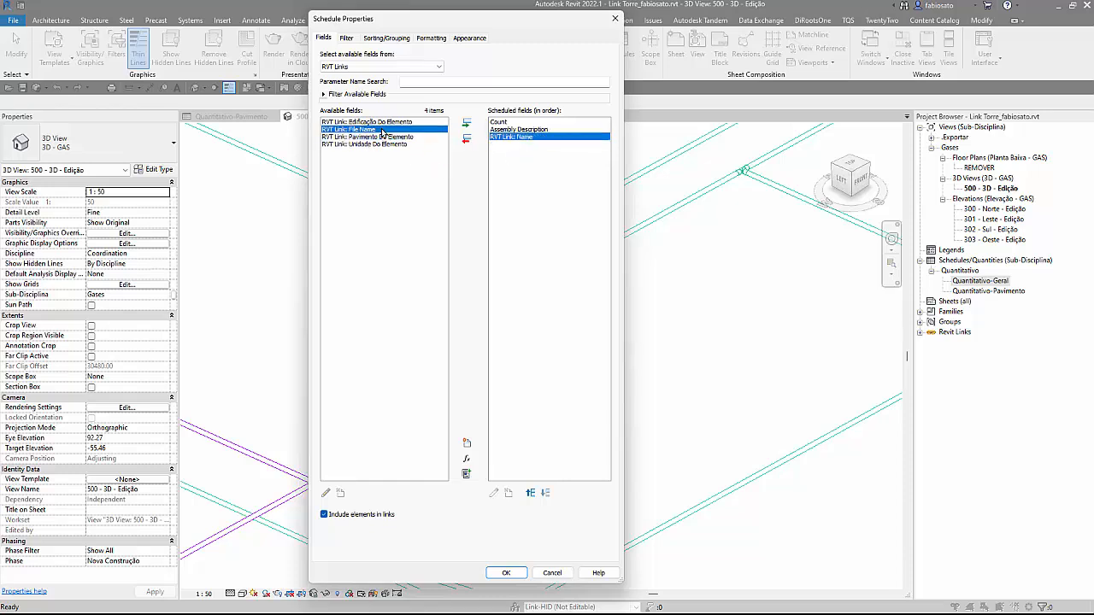
pyautogui.doubleClick(392, 130)
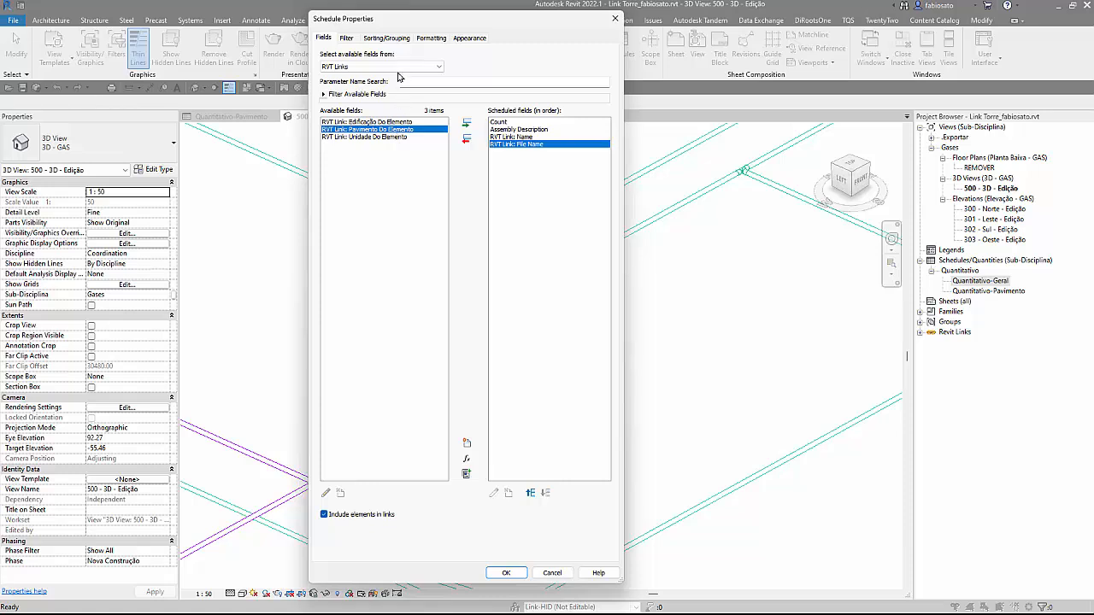
# Step: Sort the assembly schedule by Assembly Description without itemizing every instance, and open the choices for the second sorting level
pyautogui.click(387, 38)
pyautogui.click(434, 57)
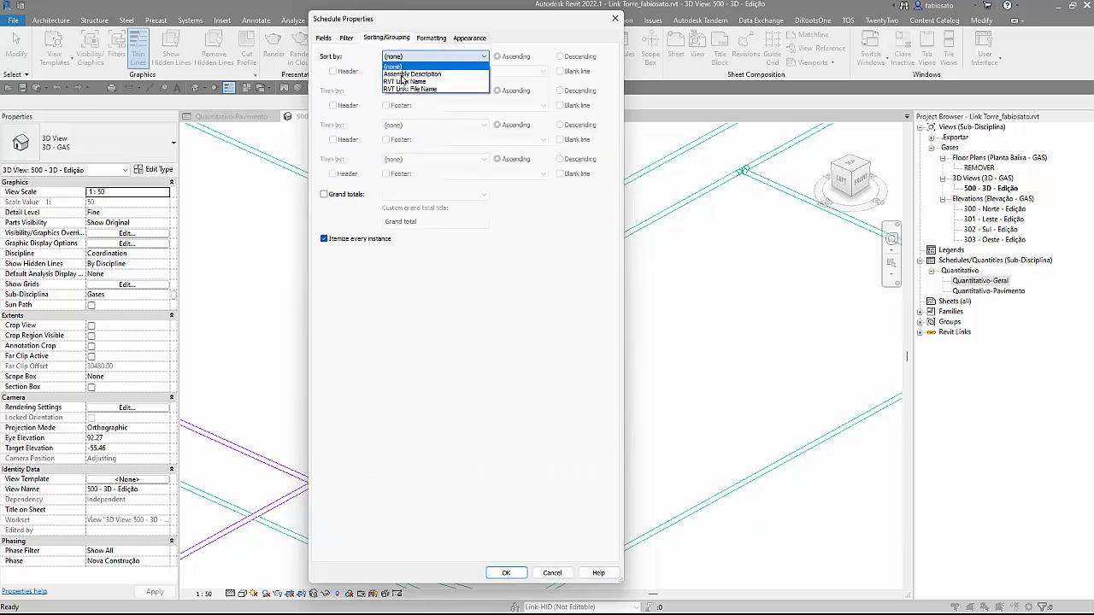
pyautogui.click(427, 83)
pyautogui.click(324, 239)
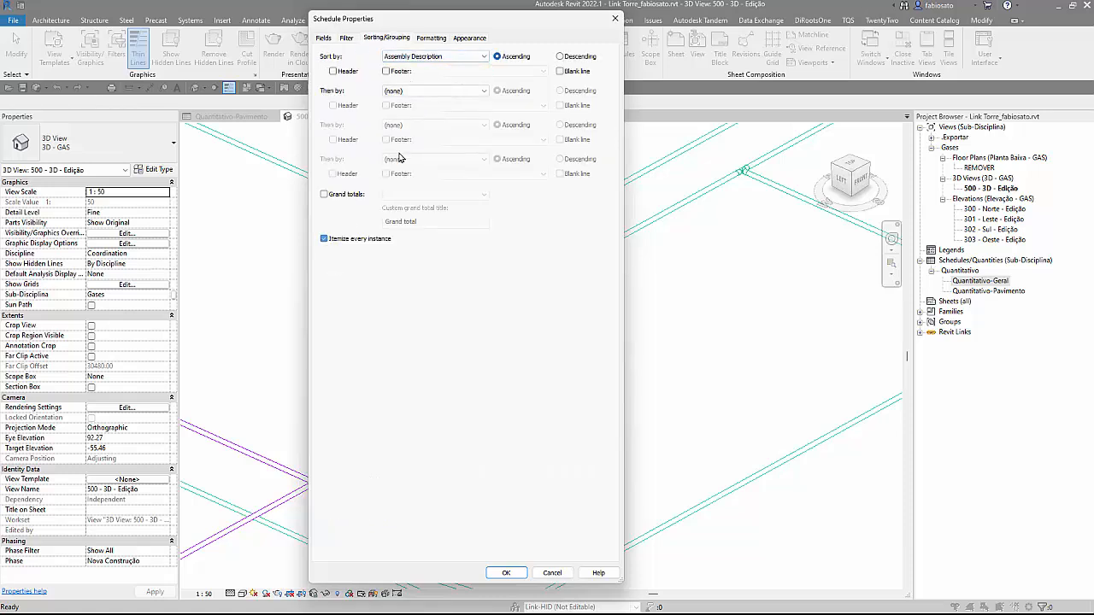
pyautogui.click(408, 91)
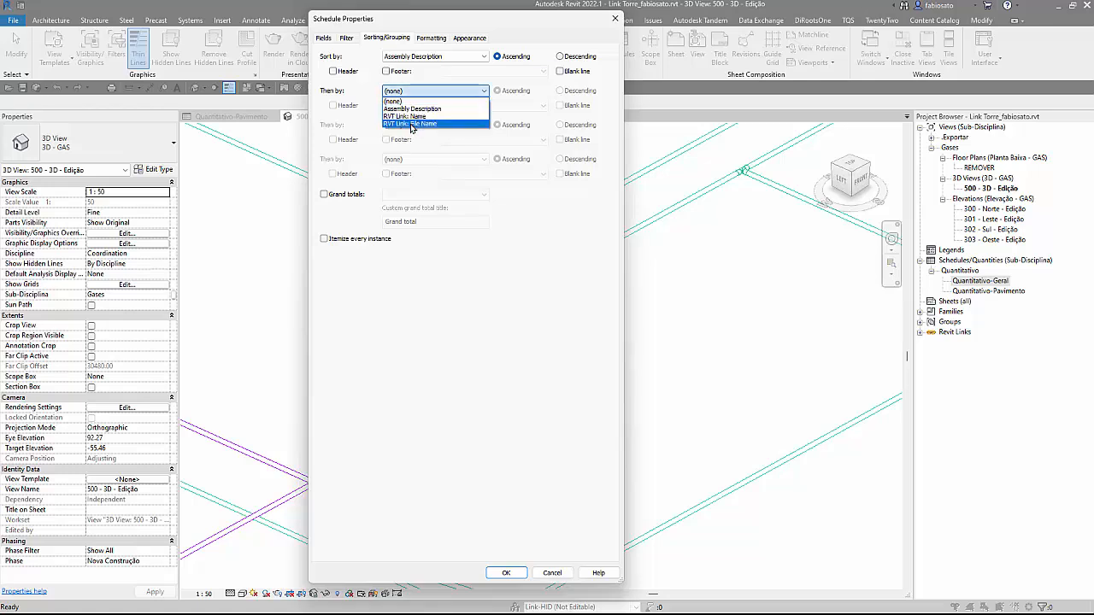
# Step: Sort the assembly schedule additionally by RVT Link: Name and by RVT Link: File Name
pyautogui.click(409, 116)
pyautogui.click(434, 125)
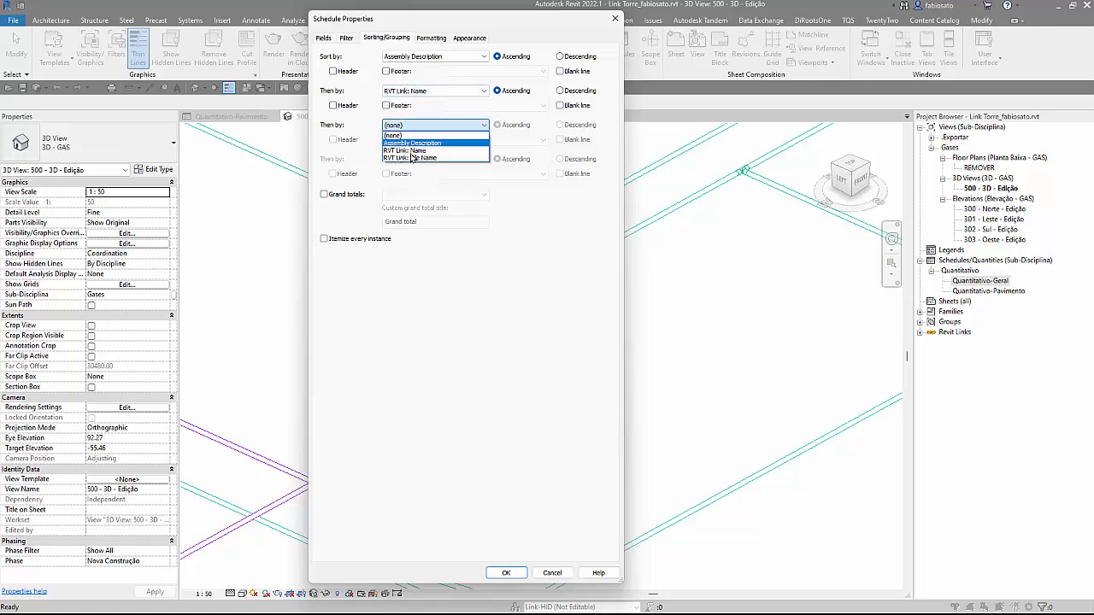
pyautogui.click(413, 158)
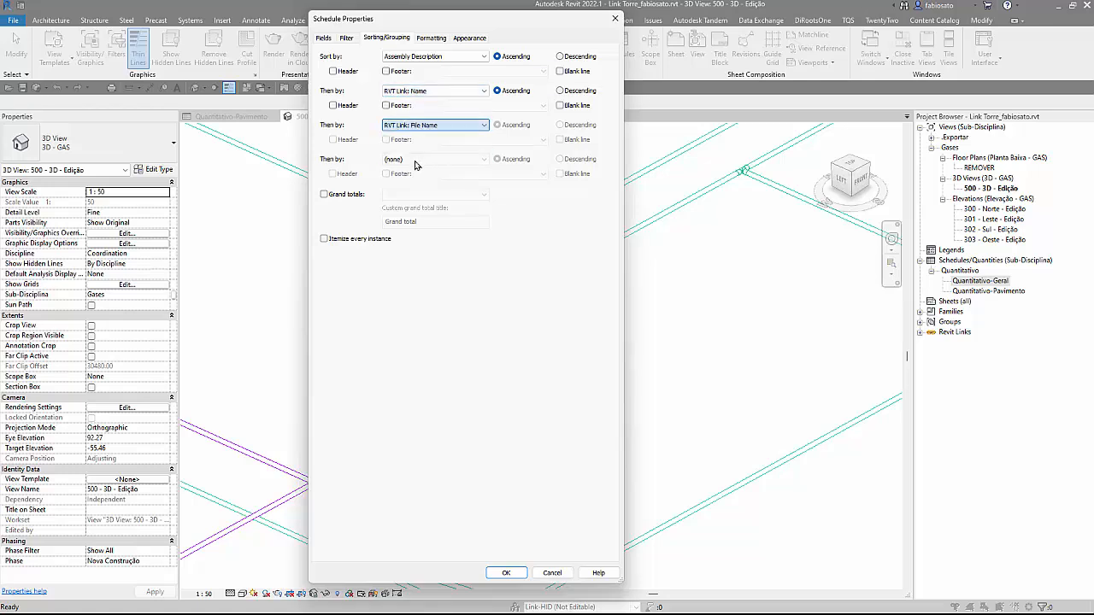
pyautogui.click(505, 573)
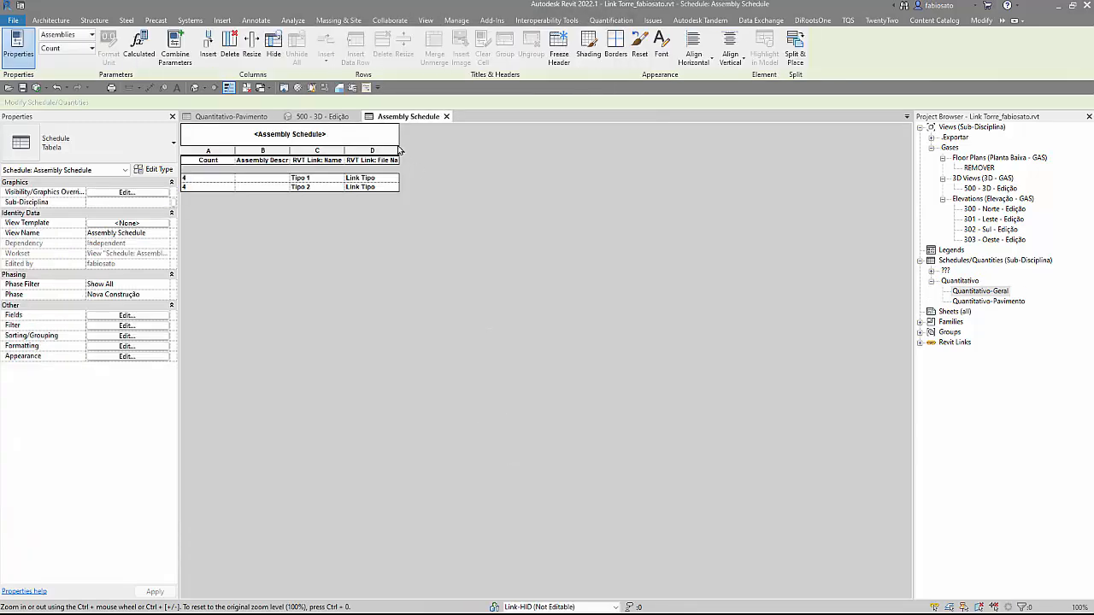
# Step: Widen the RVT Link: File Name and Assembly Description columns of the Assembly Schedule and slightly narrow the Count column
pyautogui.moveTo(398, 149); pyautogui.dragTo(566, 152)
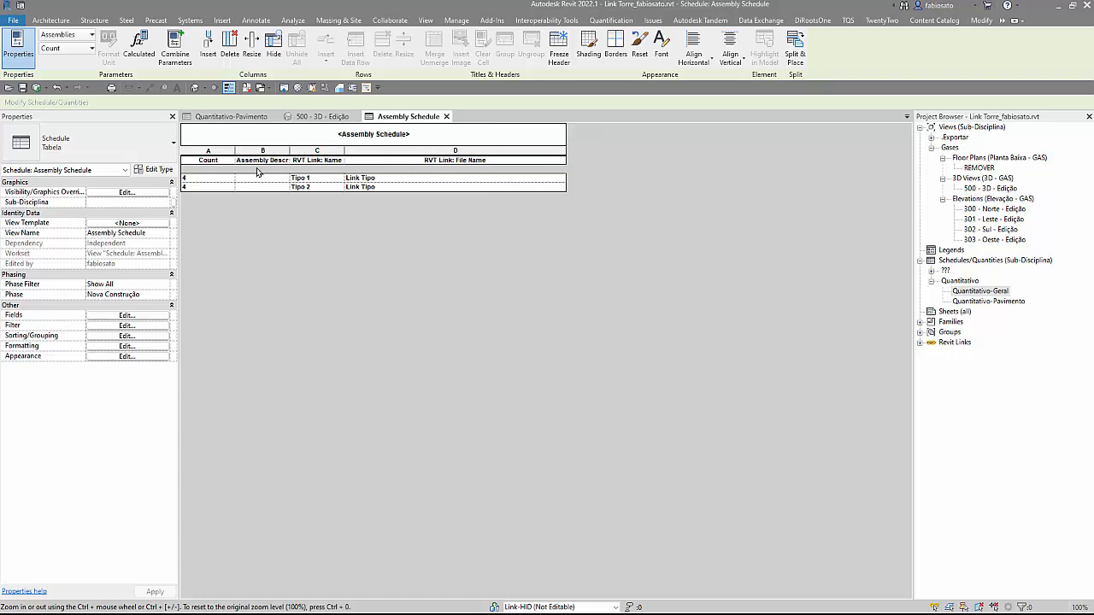
pyautogui.moveTo(291, 152); pyautogui.dragTo(396, 151)
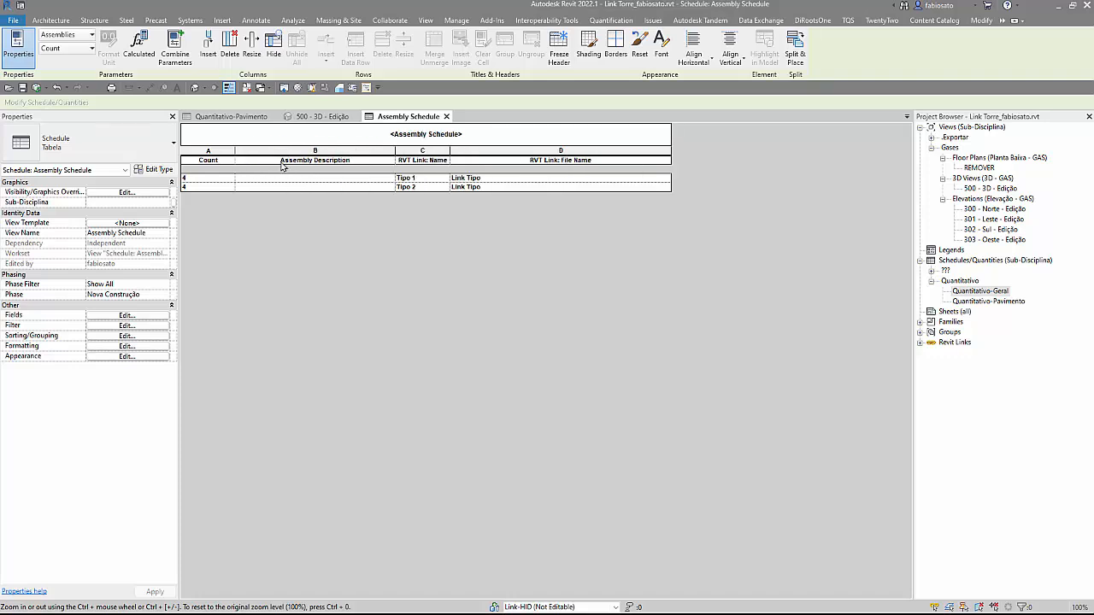
pyautogui.moveTo(235, 154); pyautogui.dragTo(225, 154)
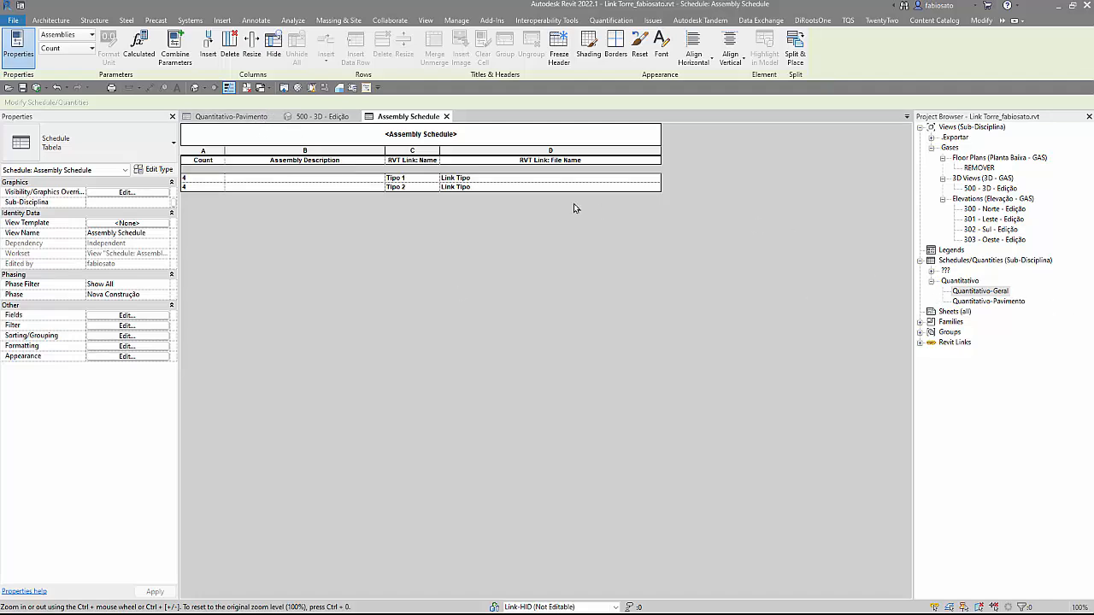
# Step: Open the Quantitativo-Geral schedule and delete its Forn. 1, Mod. Forn. 1, Forn. 2 and Mod. Forn. 2 columns
pyautogui.click(217, 120)
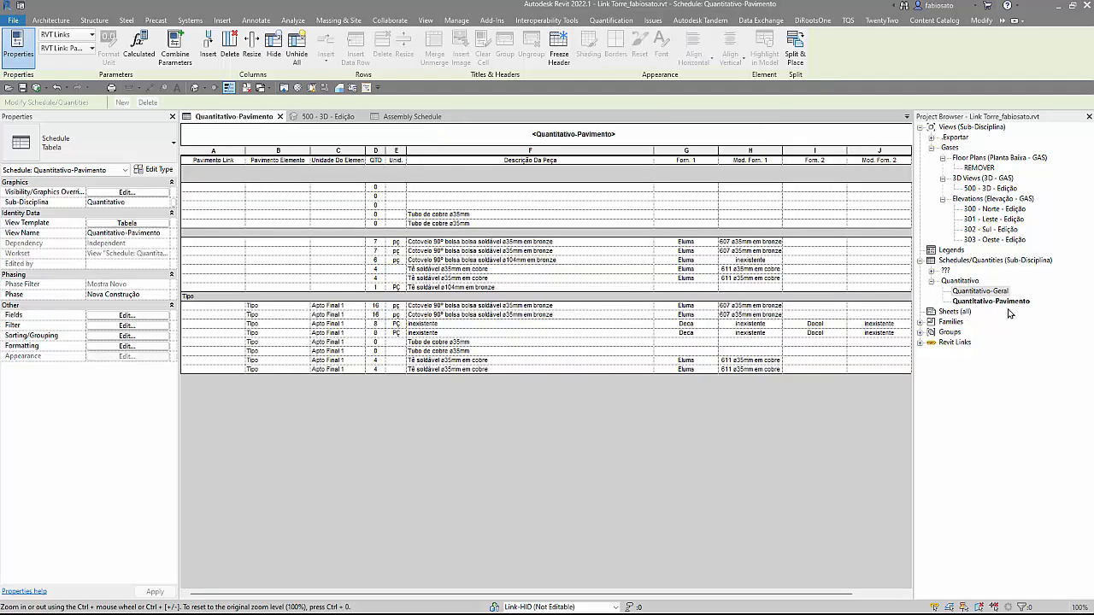
pyautogui.doubleClick(996, 293)
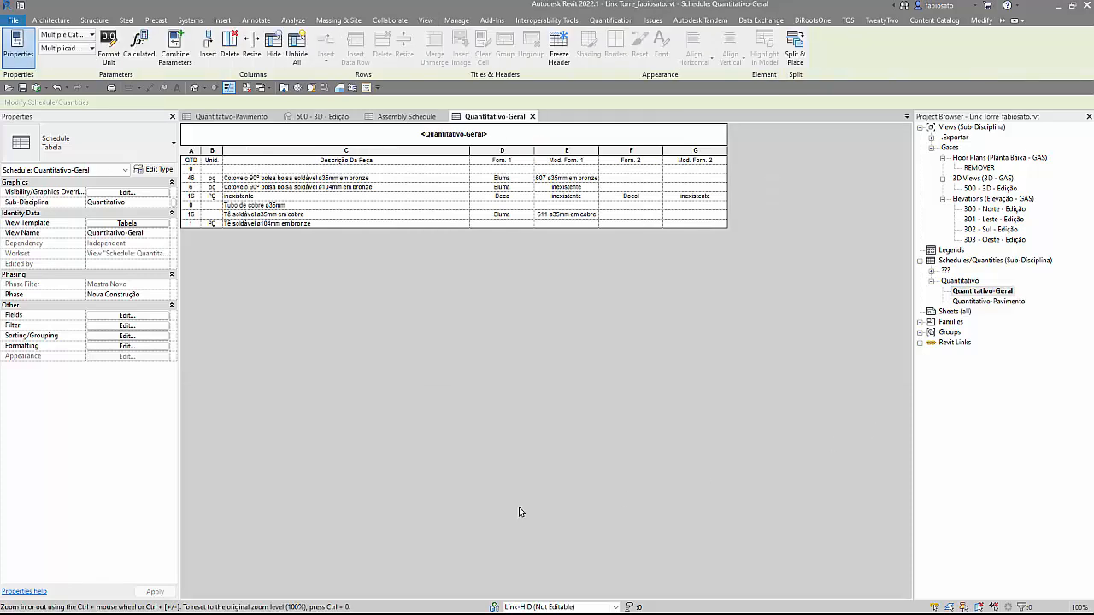
pyautogui.moveTo(496, 153); pyautogui.dragTo(704, 153)
pyautogui.rightClick(705, 153)
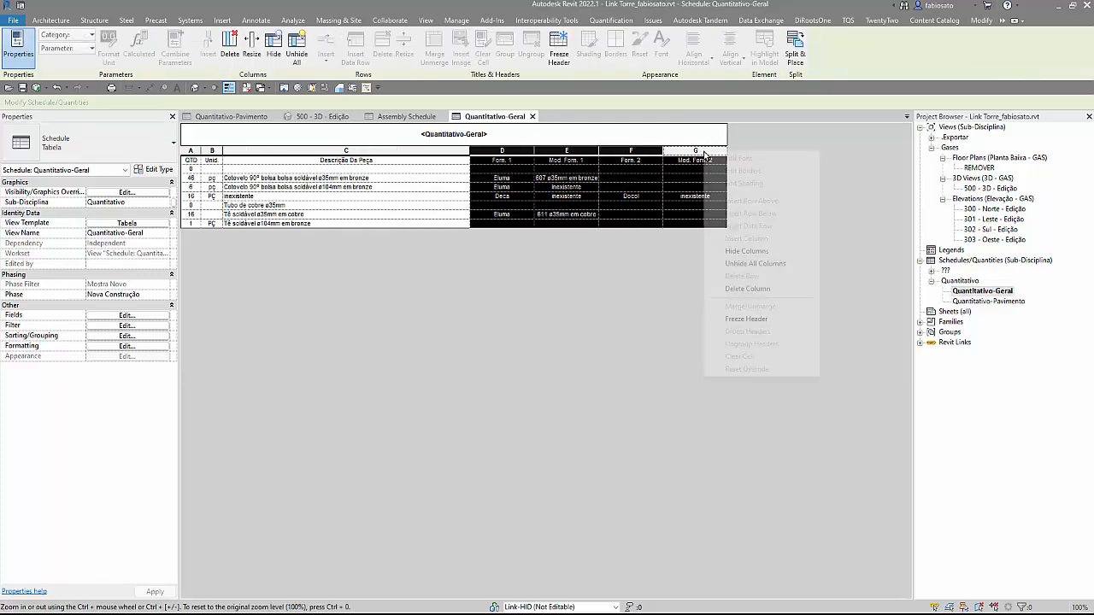
pyautogui.click(737, 289)
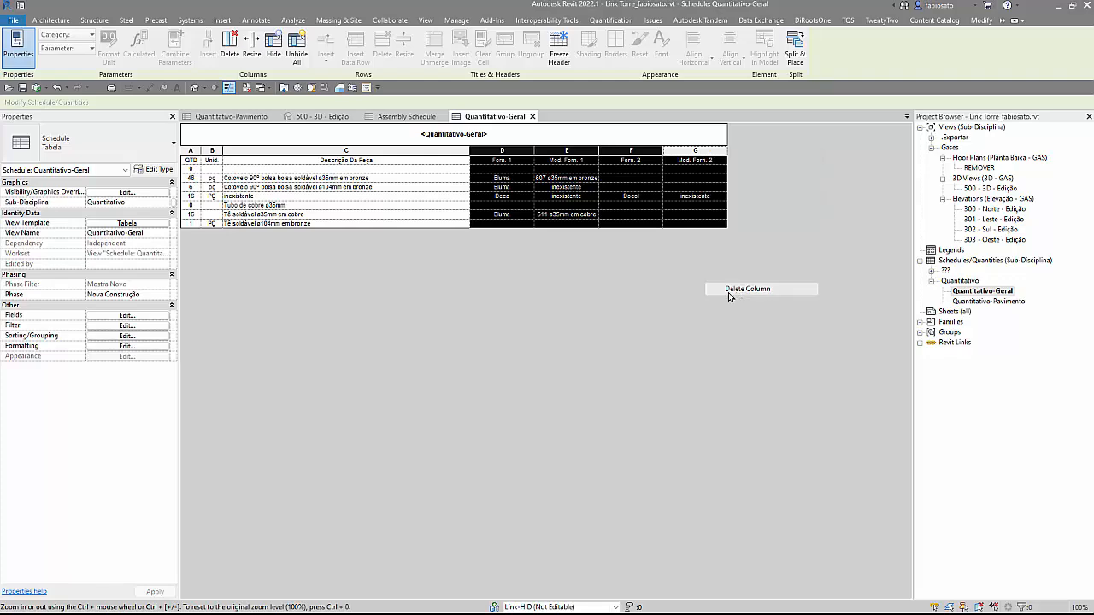
# Step: Add the Assembly Code and Assembly Description fields to the Quantitativo-Geral schedule
pyautogui.click(158, 316)
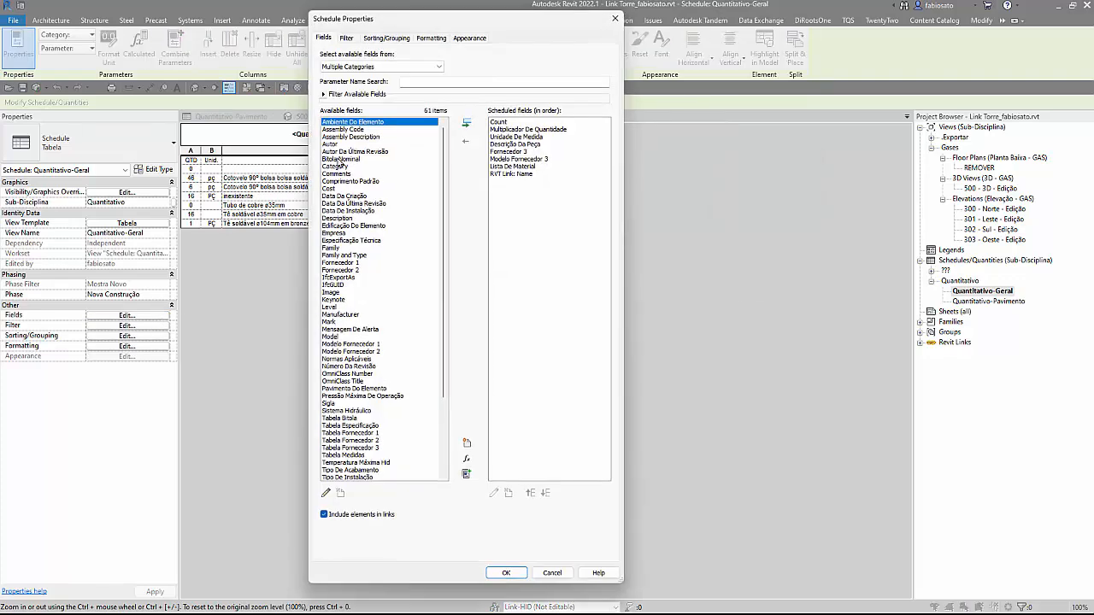
pyautogui.doubleClick(354, 129)
pyautogui.doubleClick(354, 129)
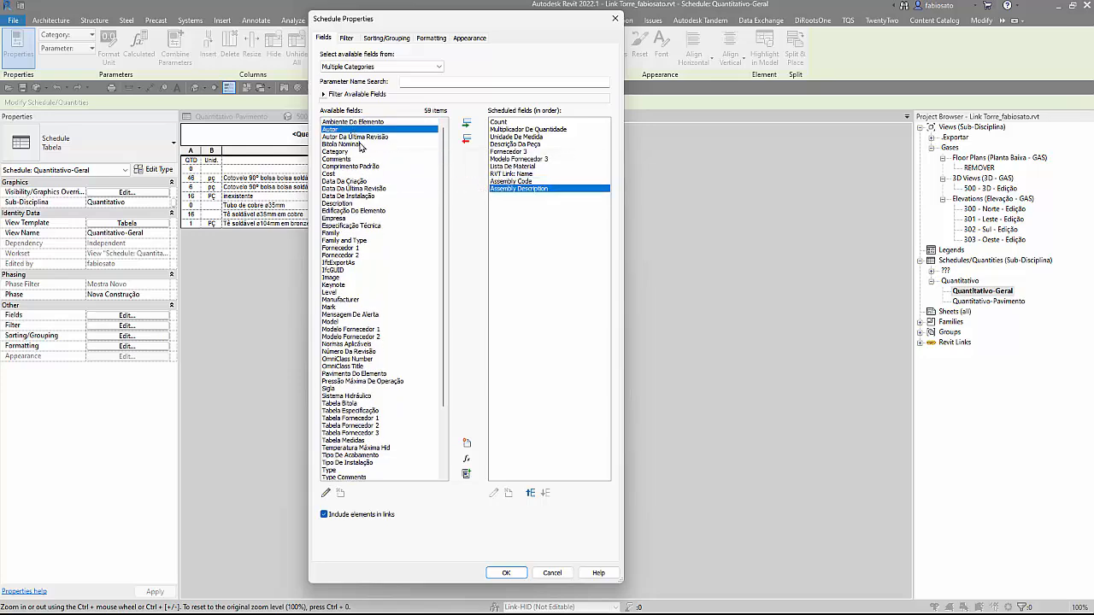
pyautogui.click(505, 573)
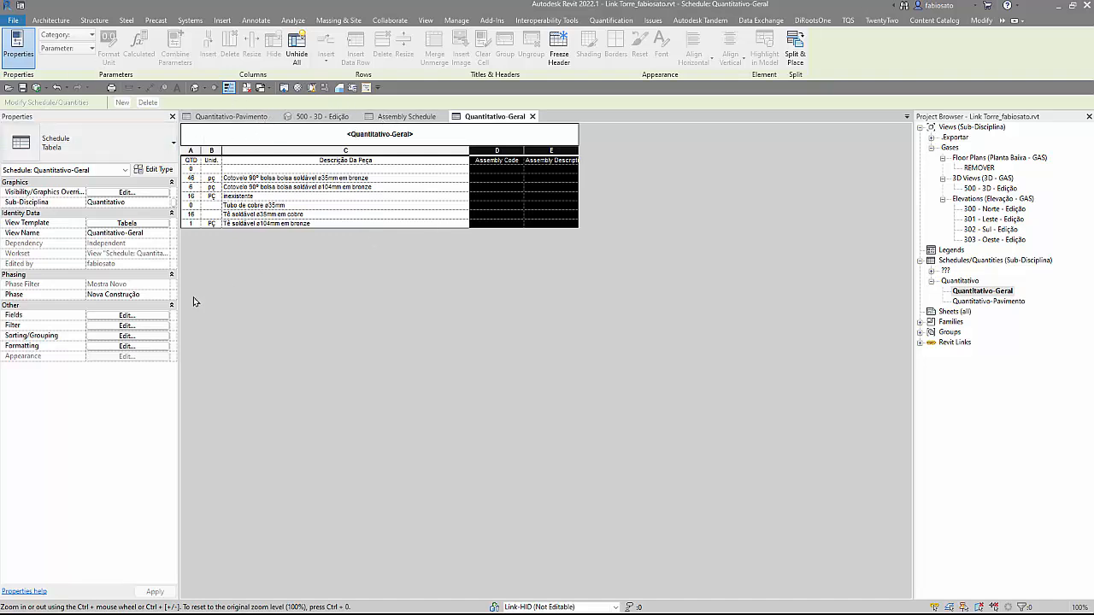
# Step: Set Assembly Code as the second sorting level of the Quantitativo-Geral schedule and synchronize the model with central
pyautogui.click(159, 316)
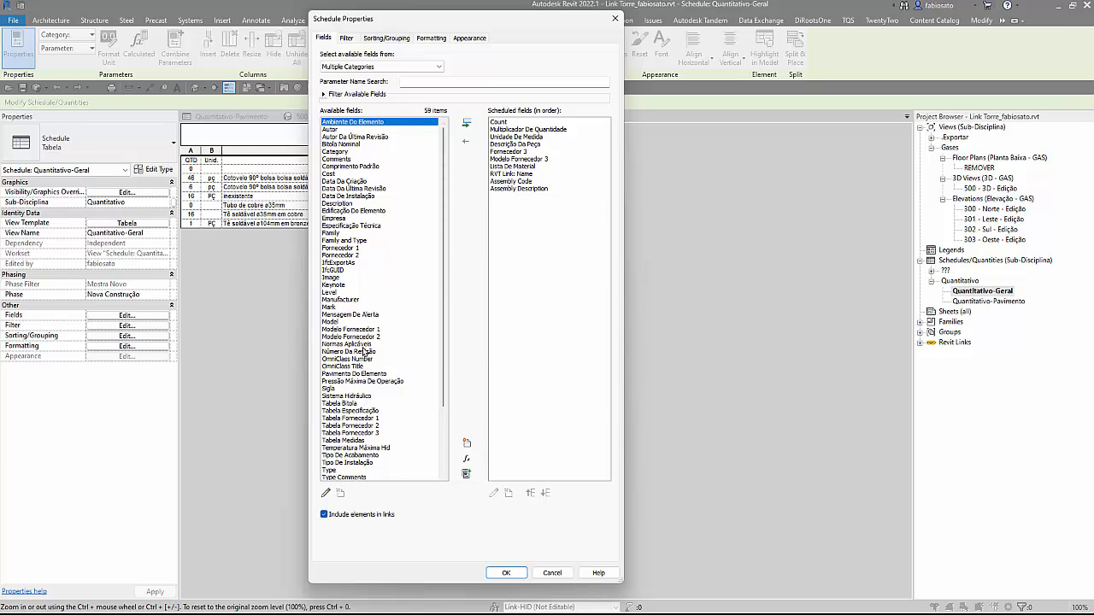
pyautogui.scroll(-4, 369, 352)
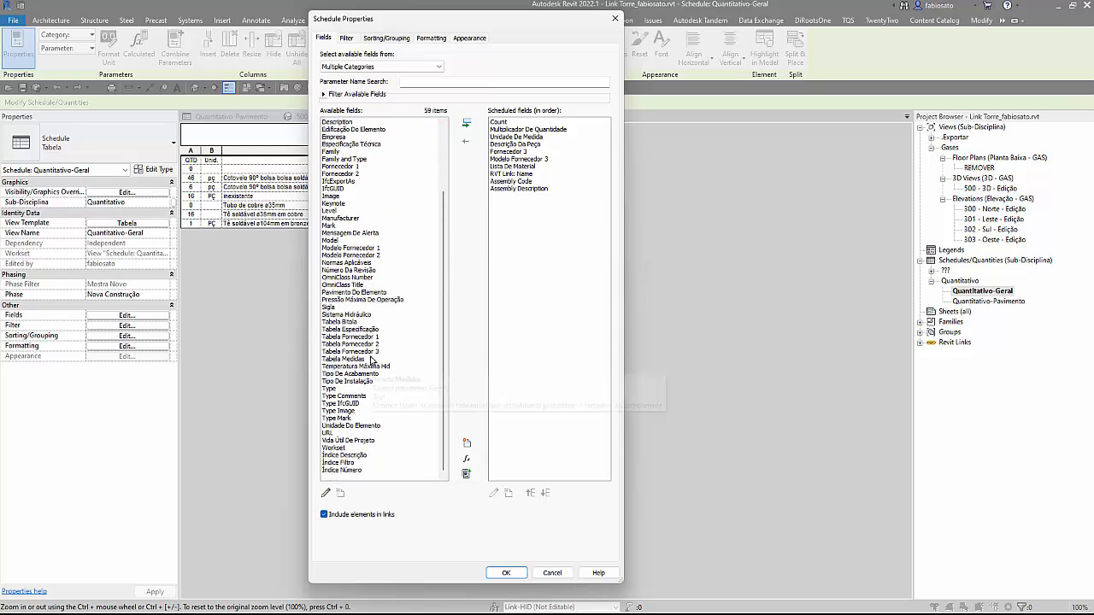
pyautogui.moveTo(371, 358)
pyautogui.click(383, 39)
pyautogui.click(413, 92)
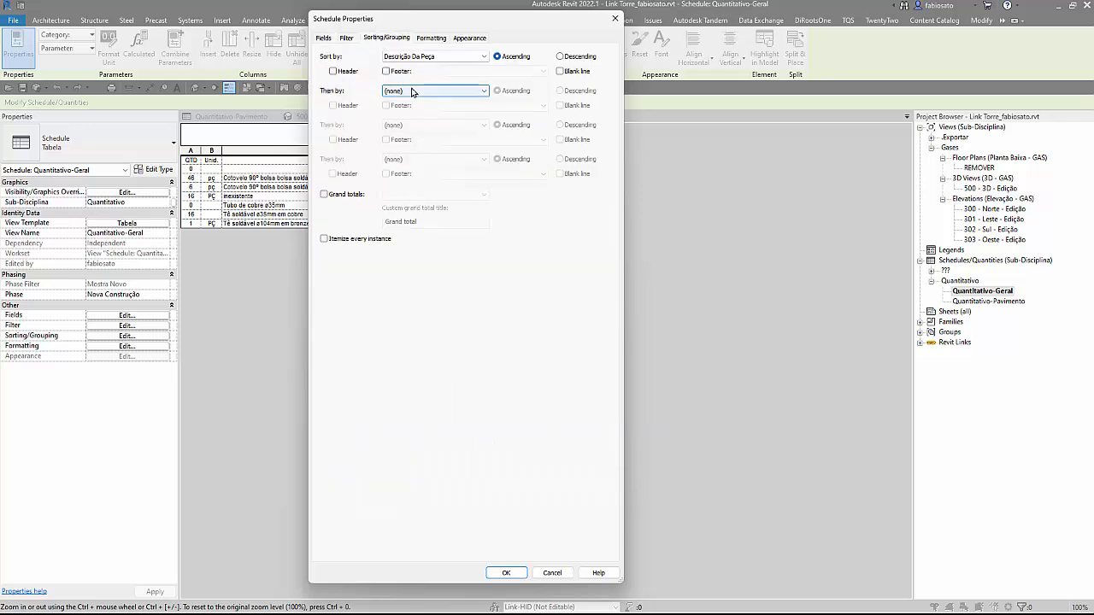
pyautogui.click(420, 161)
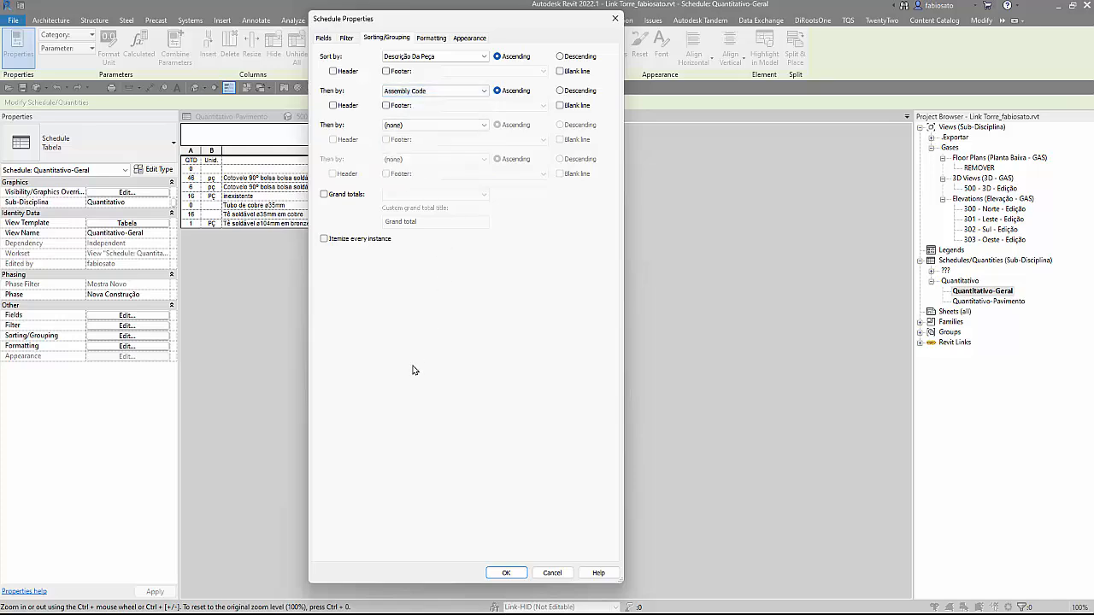
pyautogui.click(509, 576)
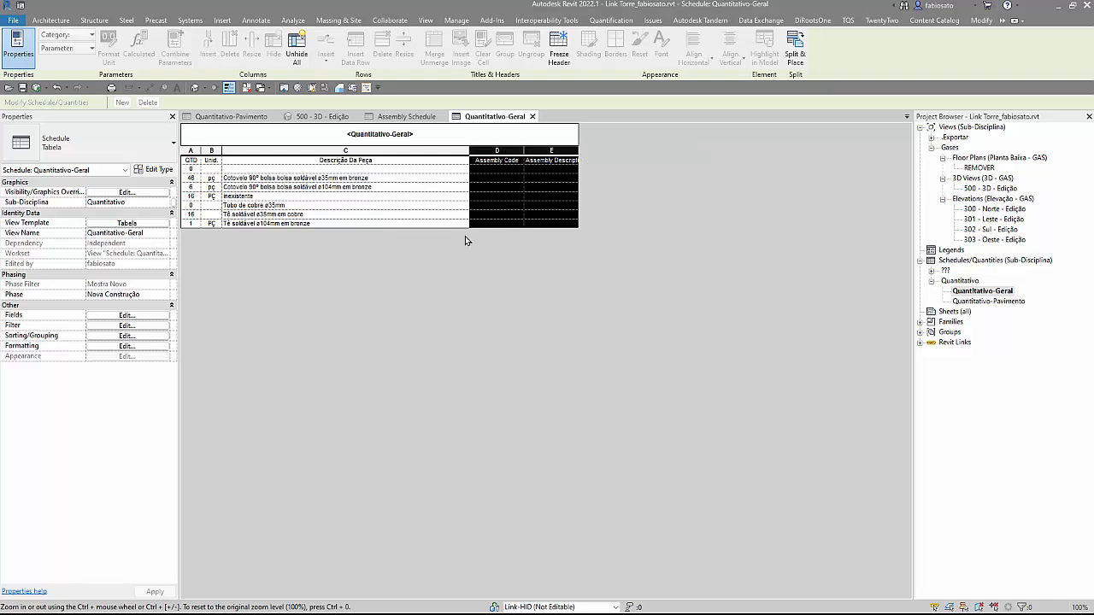
pyautogui.click(35, 88)
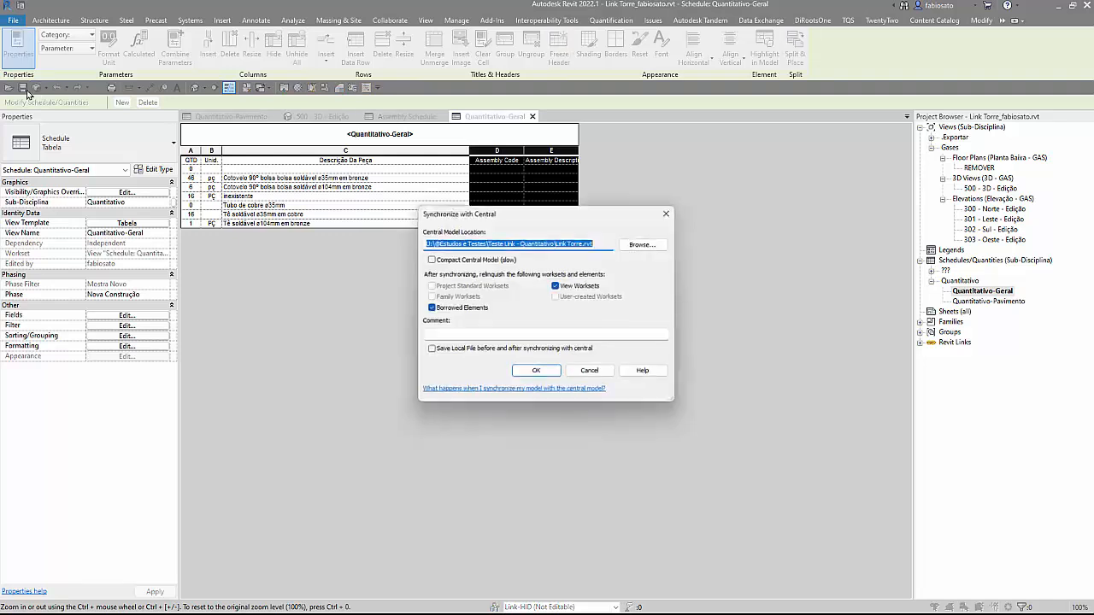
pyautogui.click(537, 373)
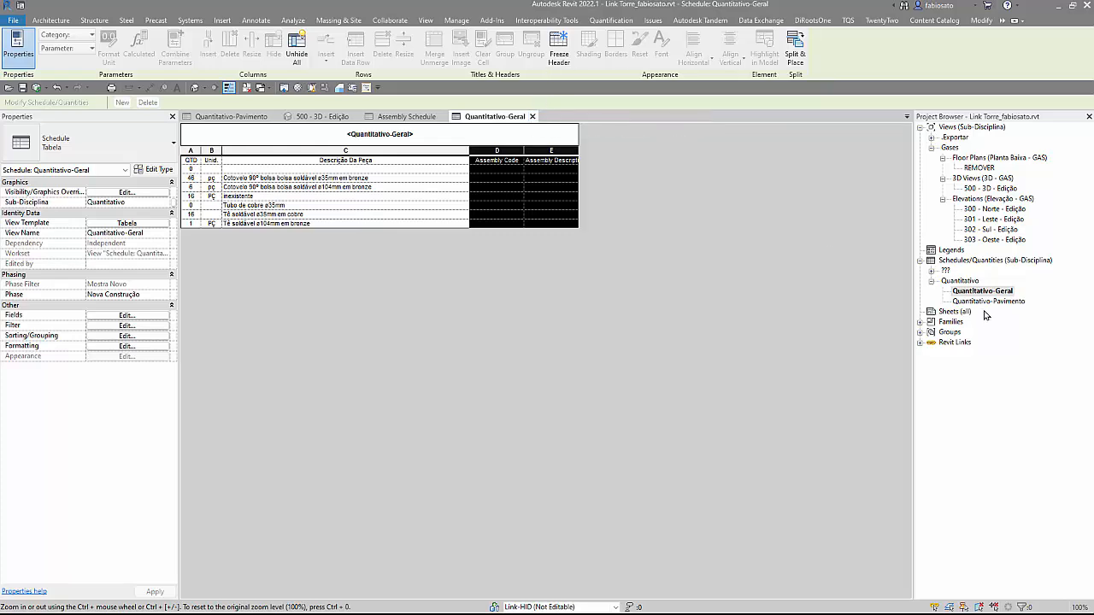
# Step: Add the Assembly Code field to the Assembly Schedule
pyautogui.click(405, 116)
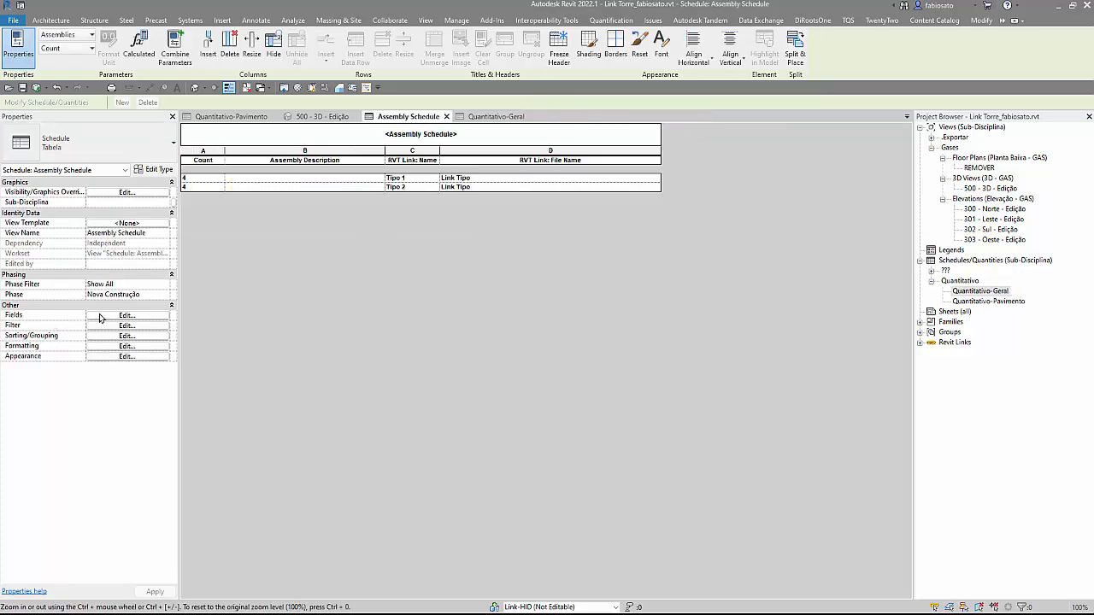
pyautogui.click(126, 315)
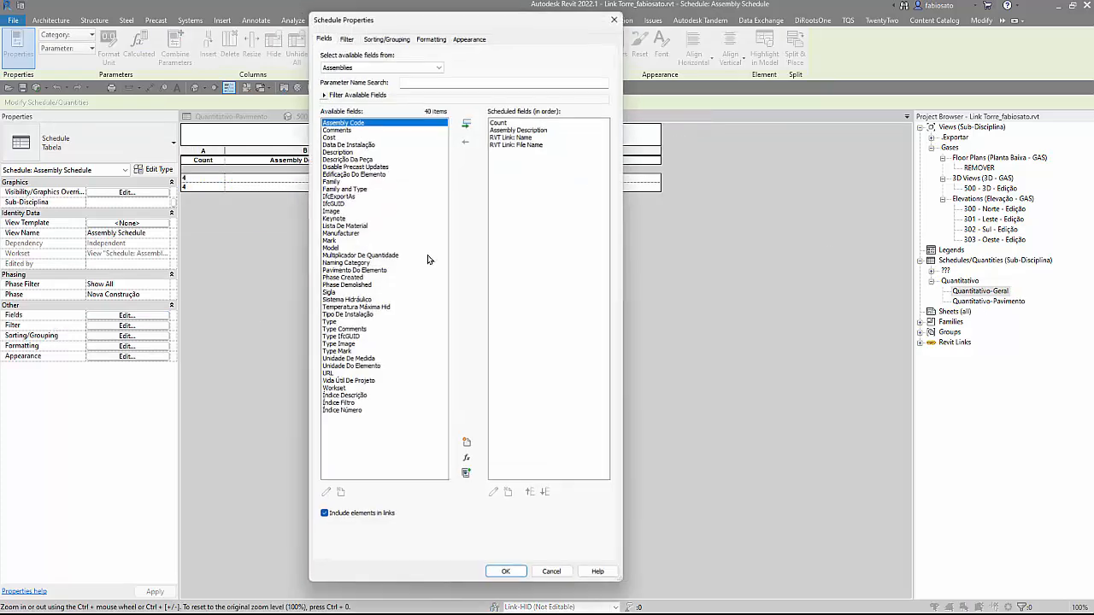
pyautogui.doubleClick(367, 122)
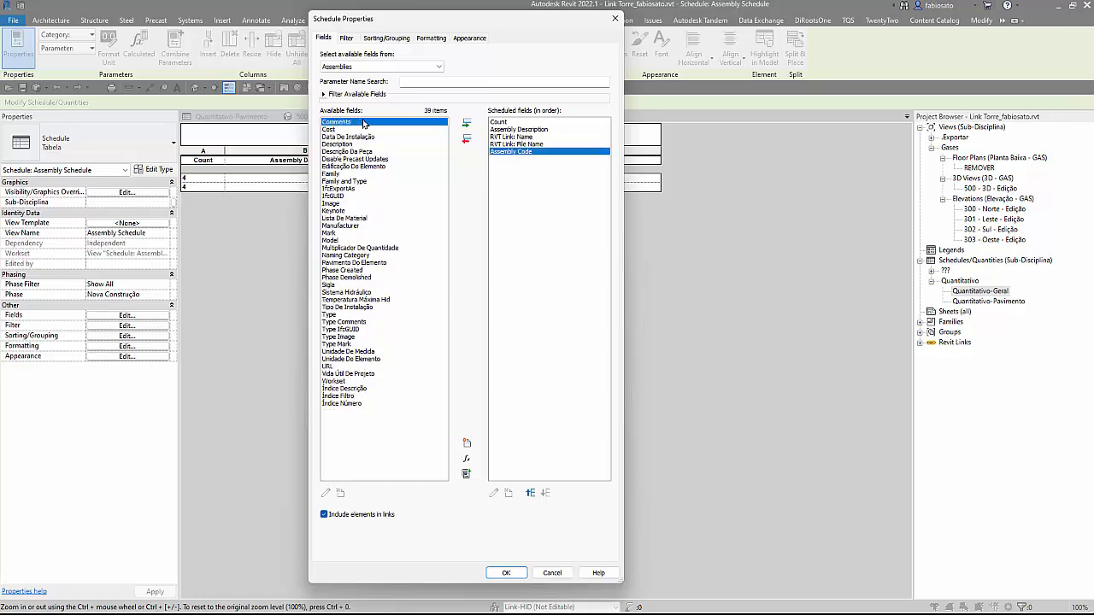
pyautogui.click(506, 574)
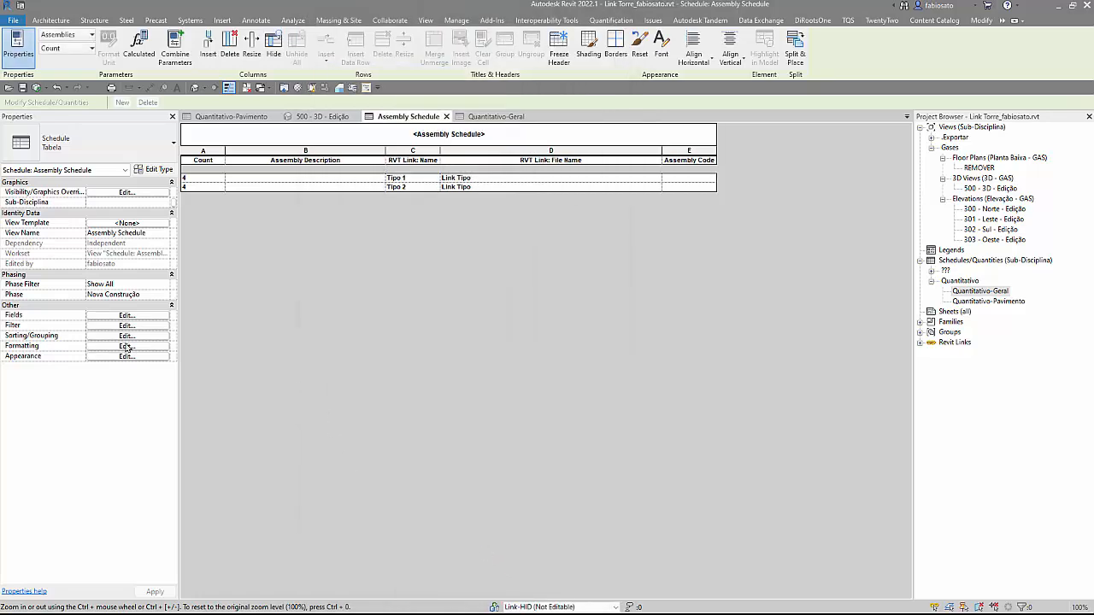
# Step: Close the Quantitativo-Geral, Assembly Schedule and 500 - 3D - Edição views
pyautogui.click(531, 117)
pyautogui.click(446, 116)
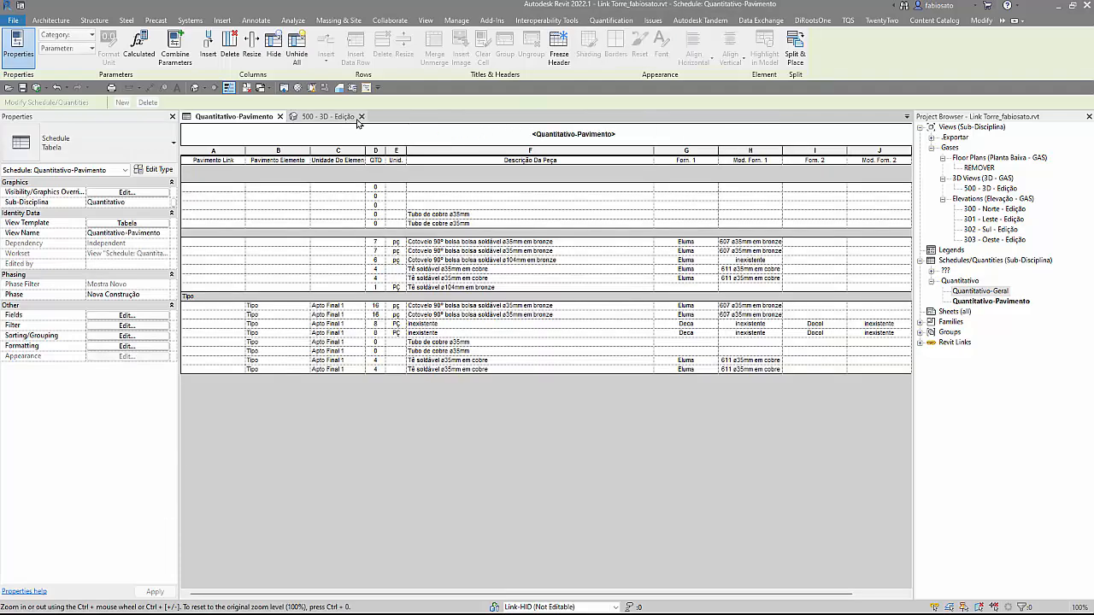
pyautogui.click(360, 117)
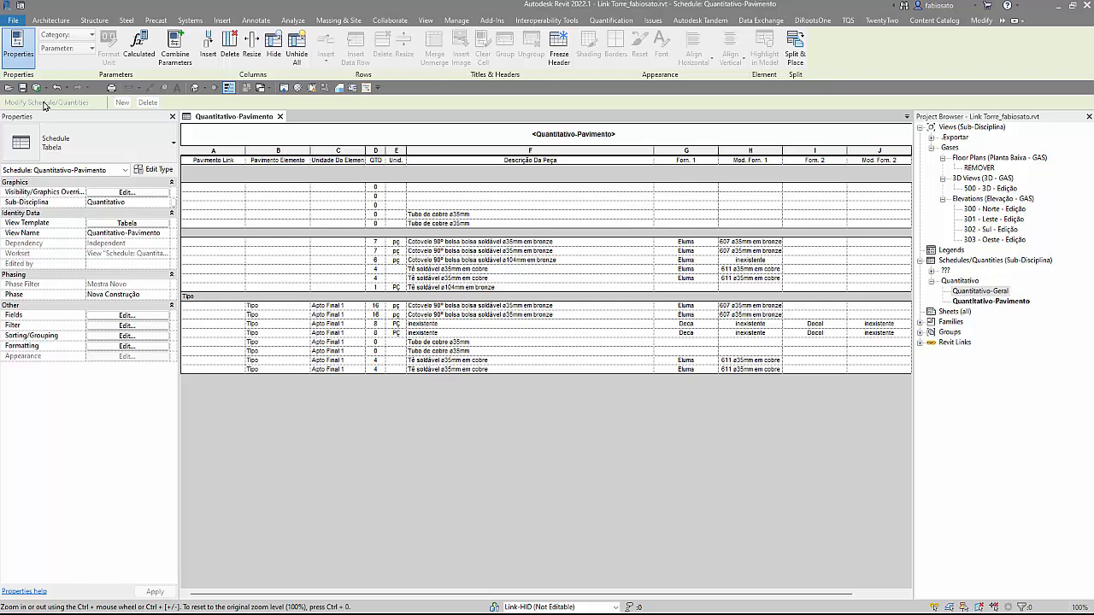
# Step: Synchronize the Link Torre model with central and close the project with its last open view, Quantitativo-Pavimento
pyautogui.click(36, 87)
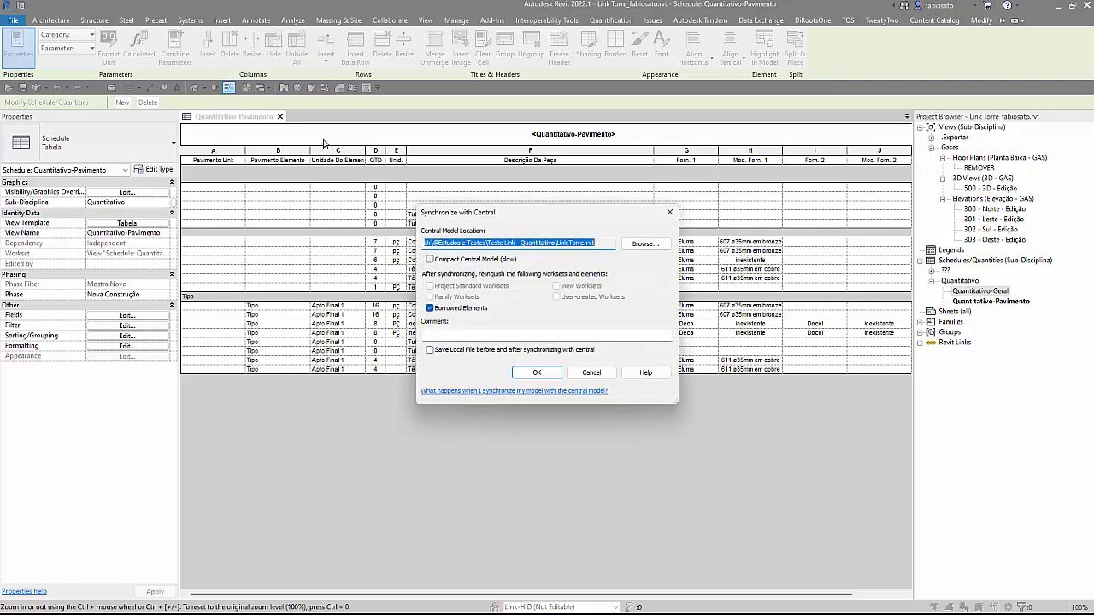
pyautogui.click(528, 374)
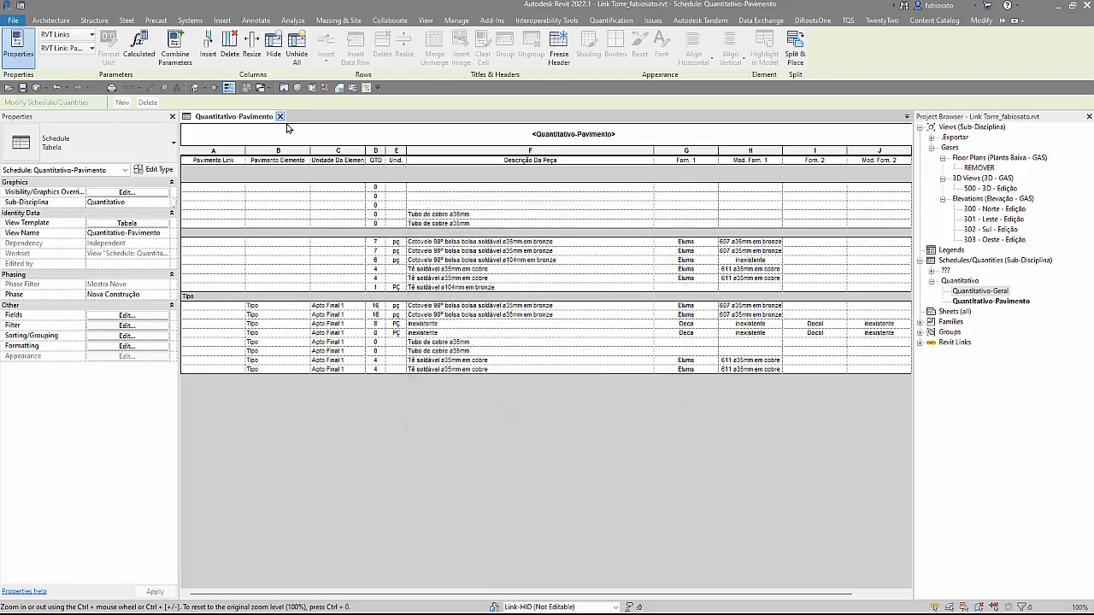
pyautogui.click(279, 117)
pyautogui.click(444, 279)
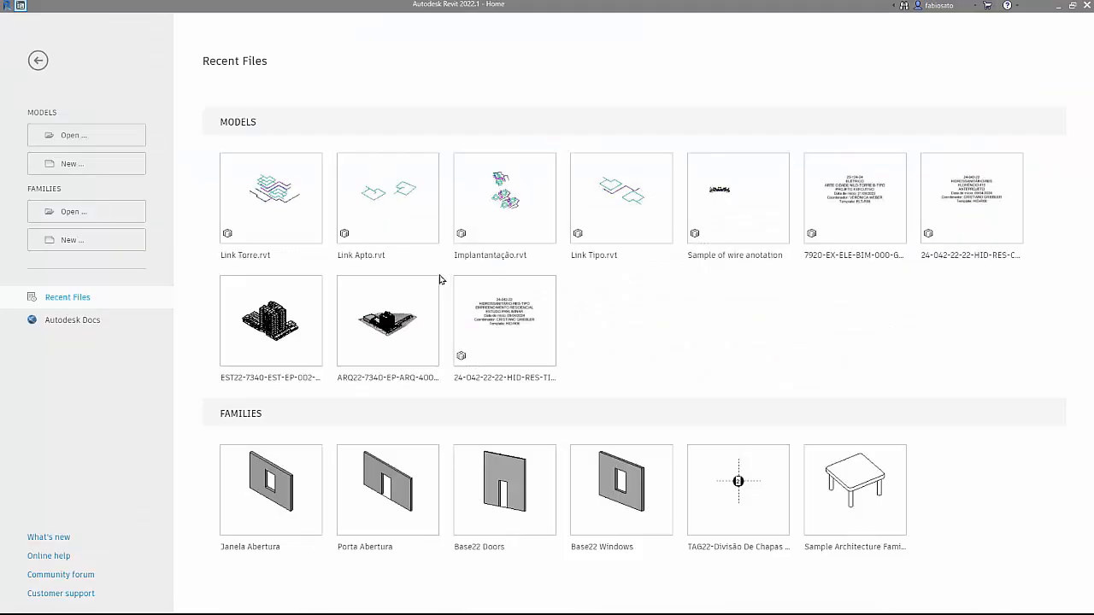
# Step: Open Link Apto.rvt as a new local copy, overwriting the existing copy
pyautogui.click(369, 255)
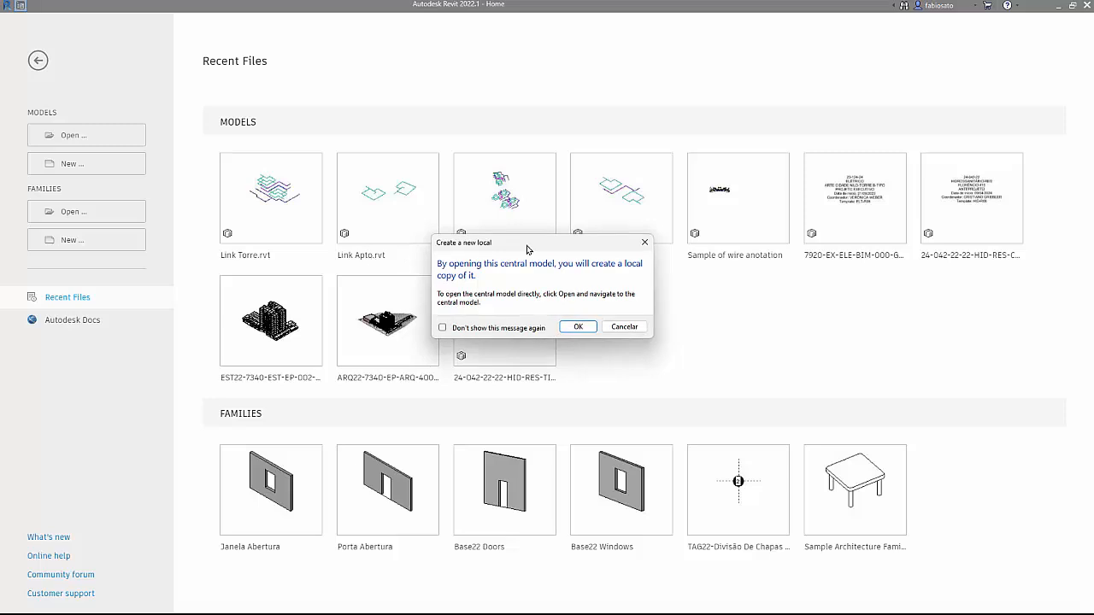
pyautogui.click(587, 327)
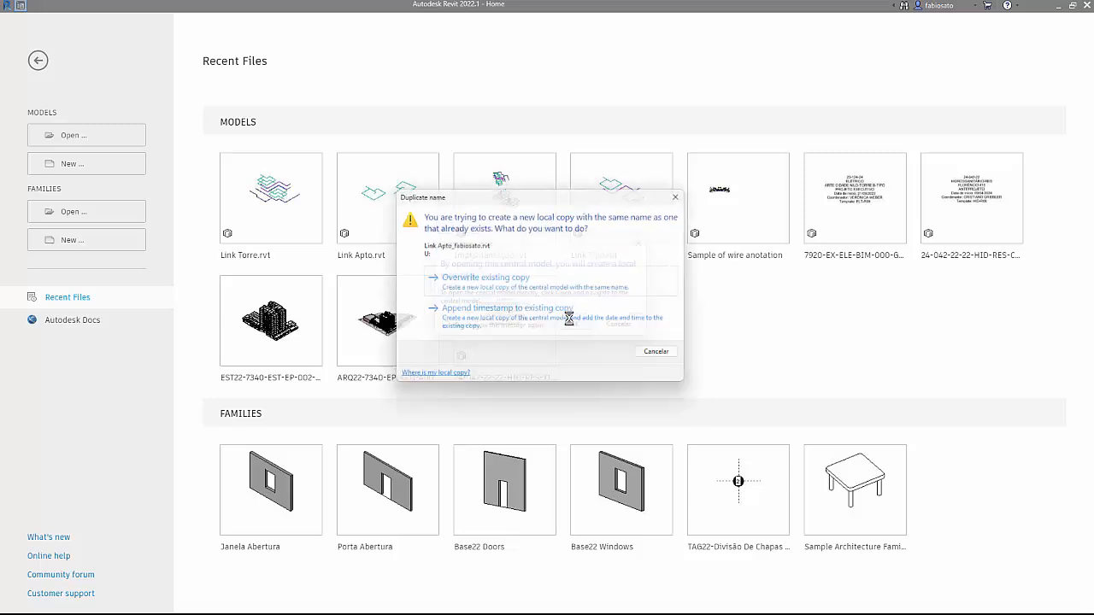
pyautogui.click(532, 282)
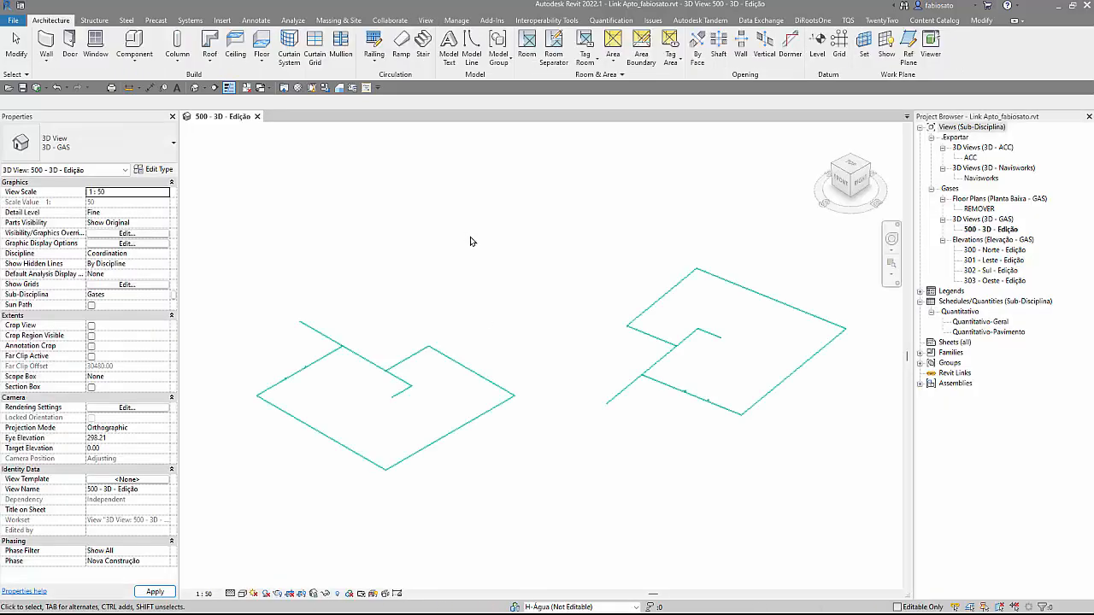
# Step: Set the type Description of the front-left Pipe Accessories 002 assembly to "Banheiro tipo" and its Assembly Code to "AAAAA"
pyautogui.click(484, 417)
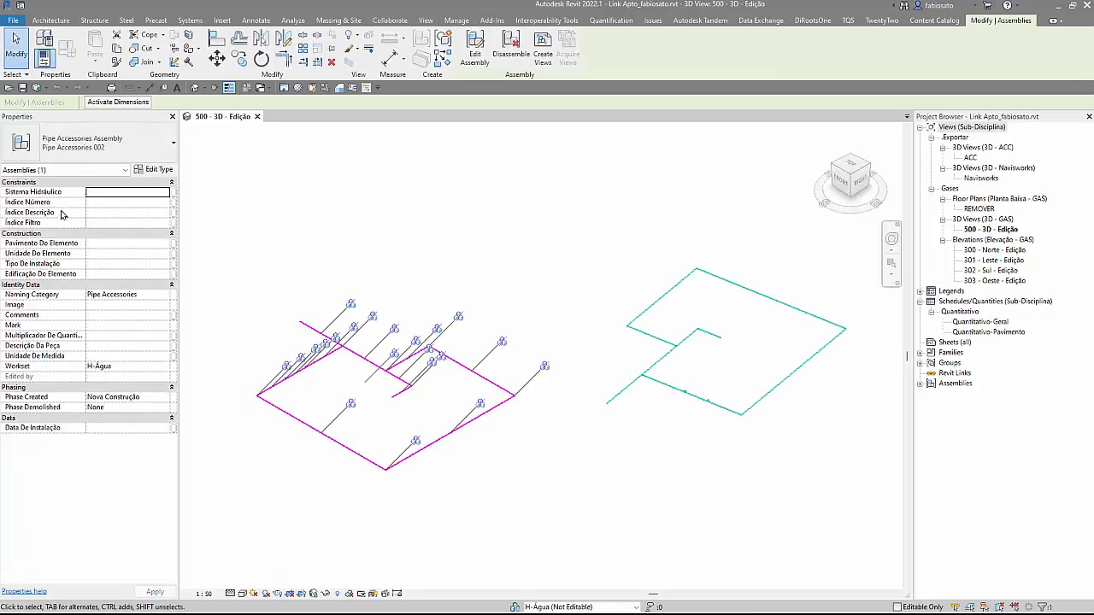
pyautogui.click(157, 170)
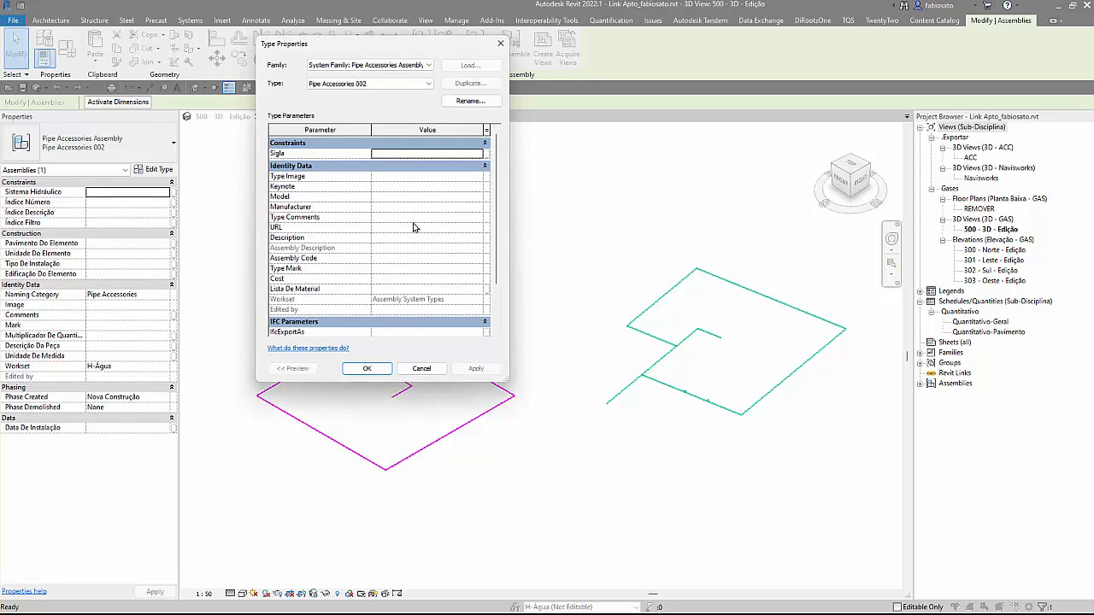
pyautogui.scroll(-3, 410, 223)
pyautogui.click(400, 193)
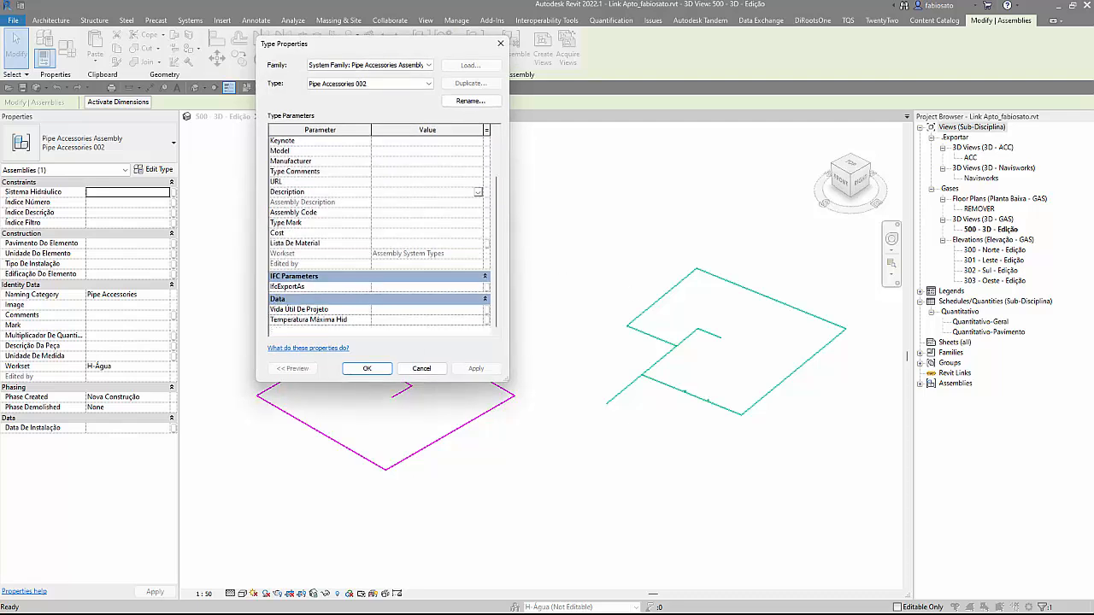
pyautogui.write('Banheiro')
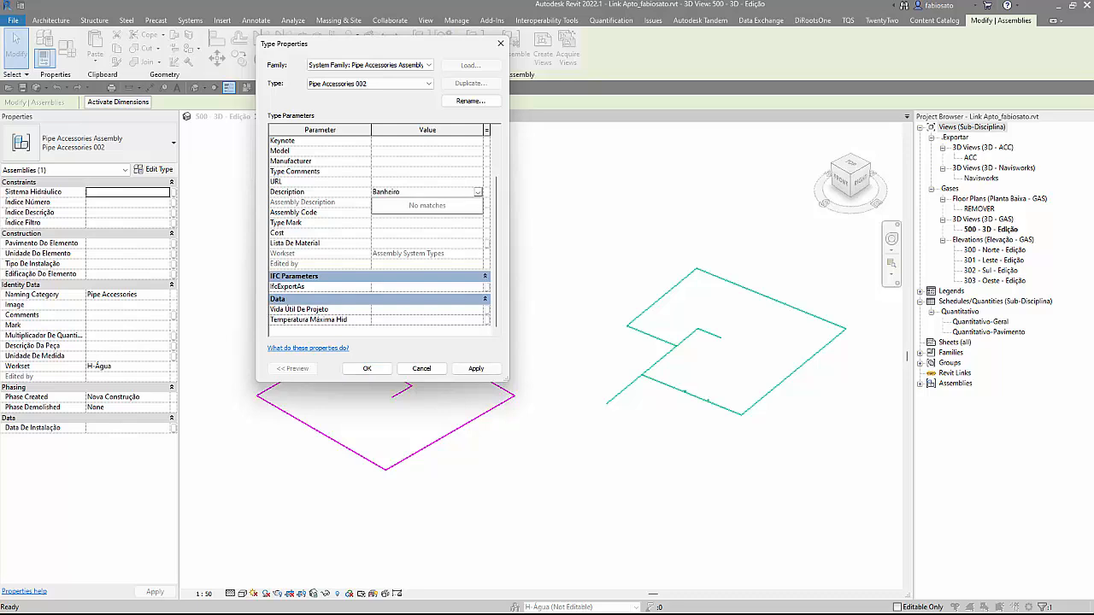
pyautogui.write(' tipo')
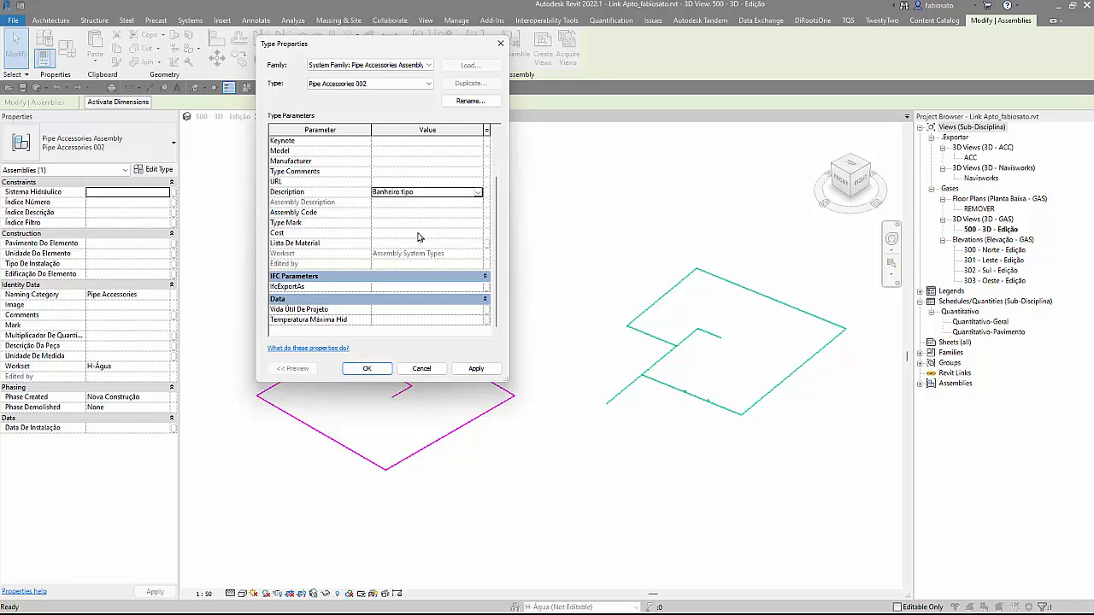
pyautogui.click(410, 214)
pyautogui.write('AAAAA')
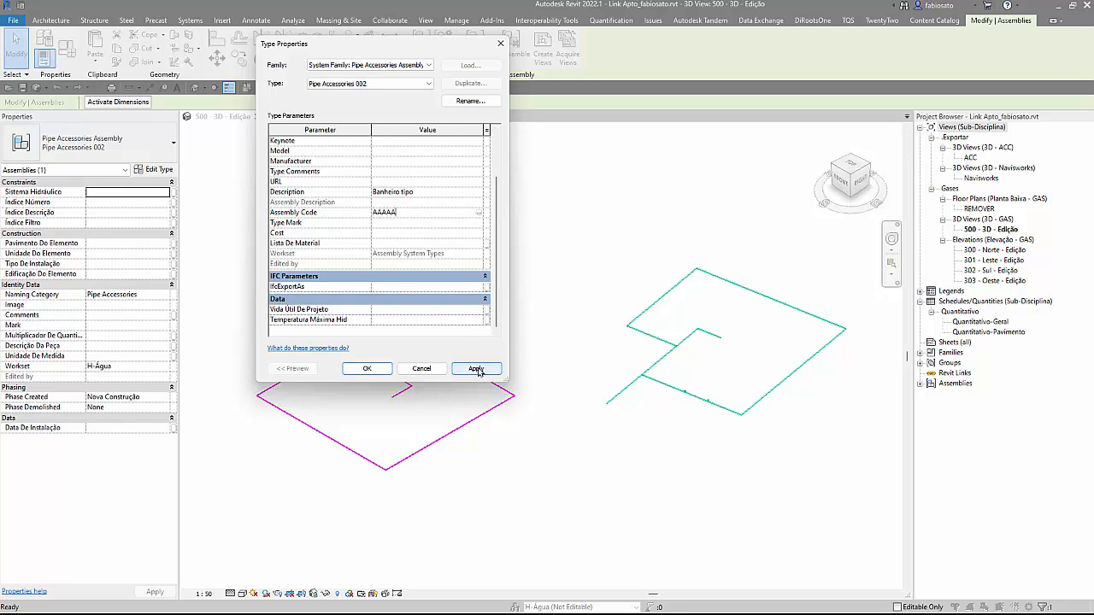
pyautogui.click(476, 369)
pyautogui.click(367, 368)
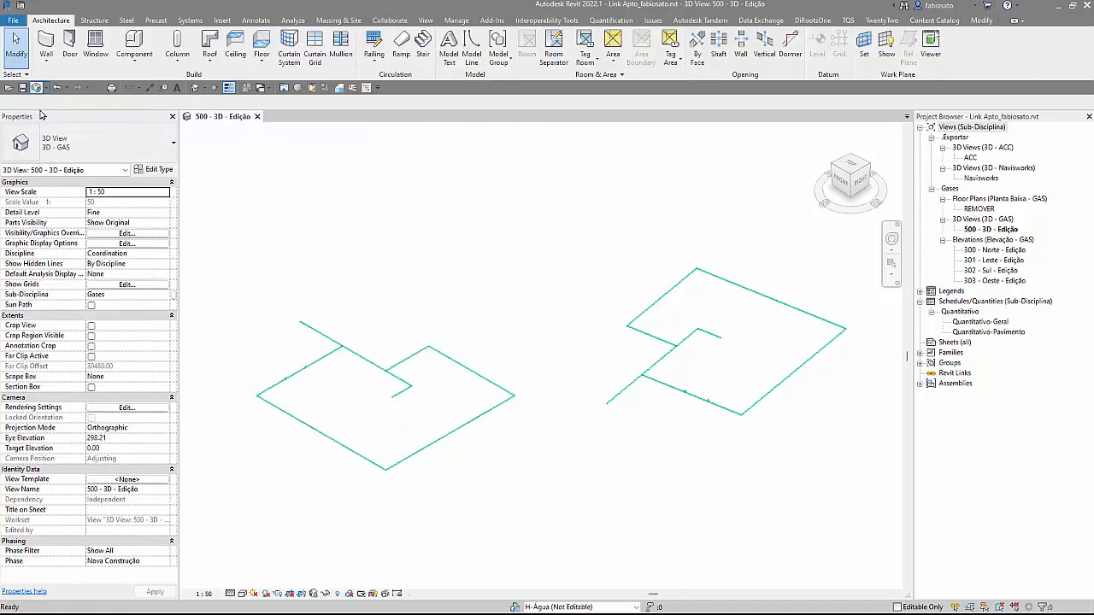
# Step: Synchronize the Link Apto model with central and close the project with its 500 - 3D - Edição view
pyautogui.click(36, 88)
pyautogui.click(564, 404)
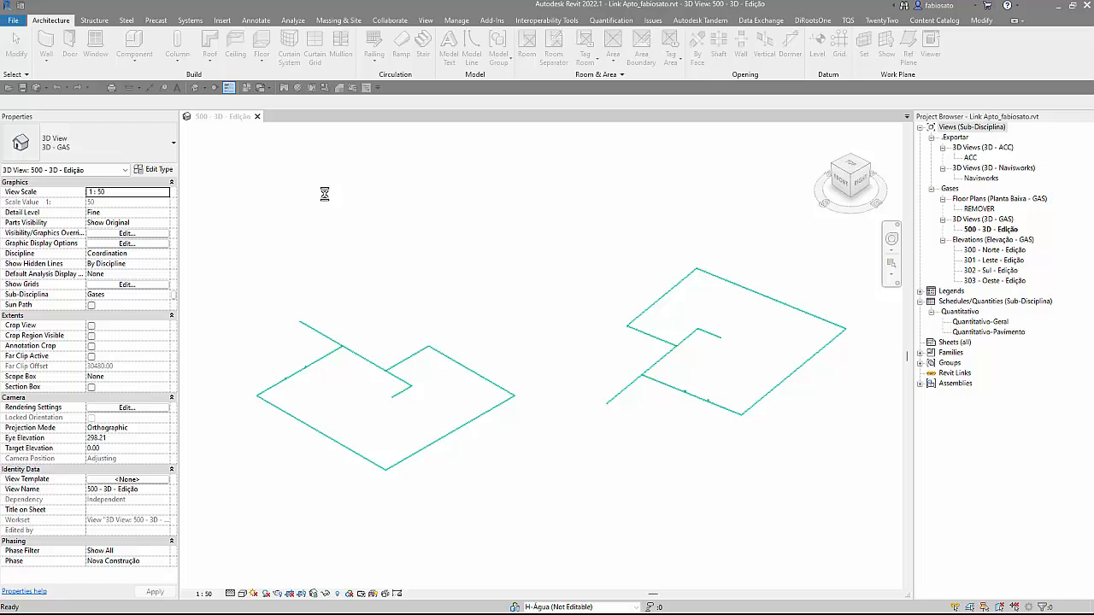
pyautogui.click(258, 117)
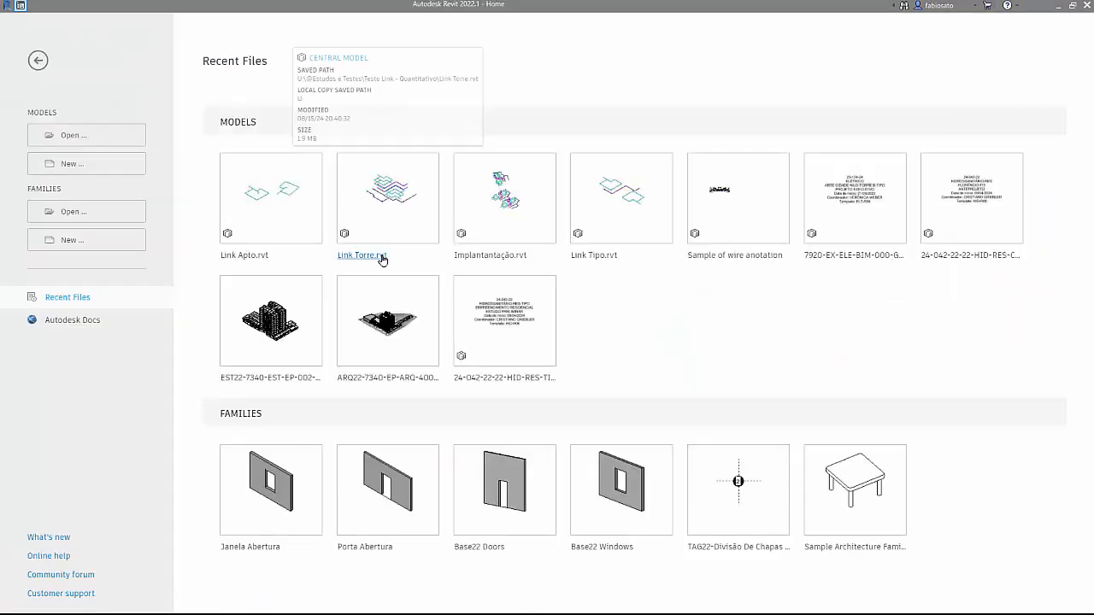
# Step: Open Link Torre.rvt as a new local copy, overwriting the existing copy
pyautogui.click(370, 256)
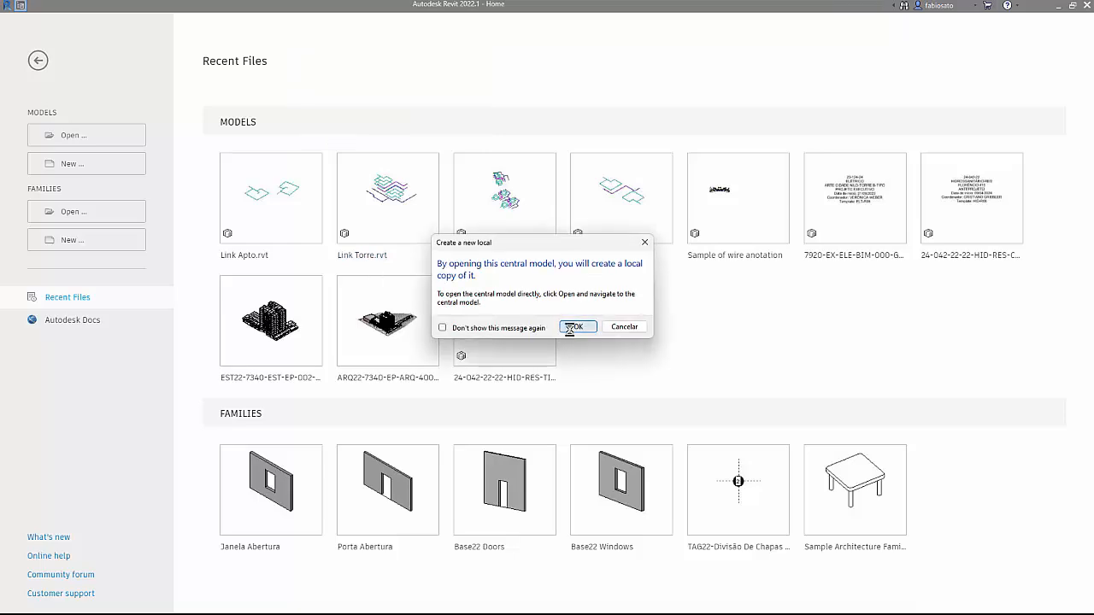
pyautogui.click(570, 325)
pyautogui.click(522, 278)
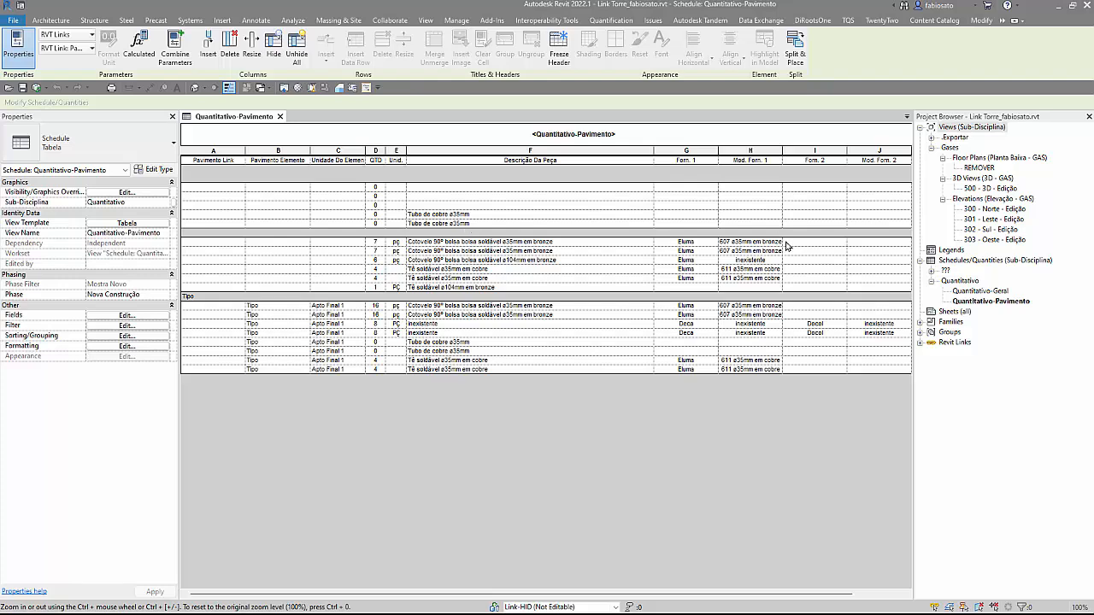
# Step: Open the Assembly Schedule and check the Assembly Description and Assembly Code columns for the linked assemblies
pyautogui.click(933, 271)
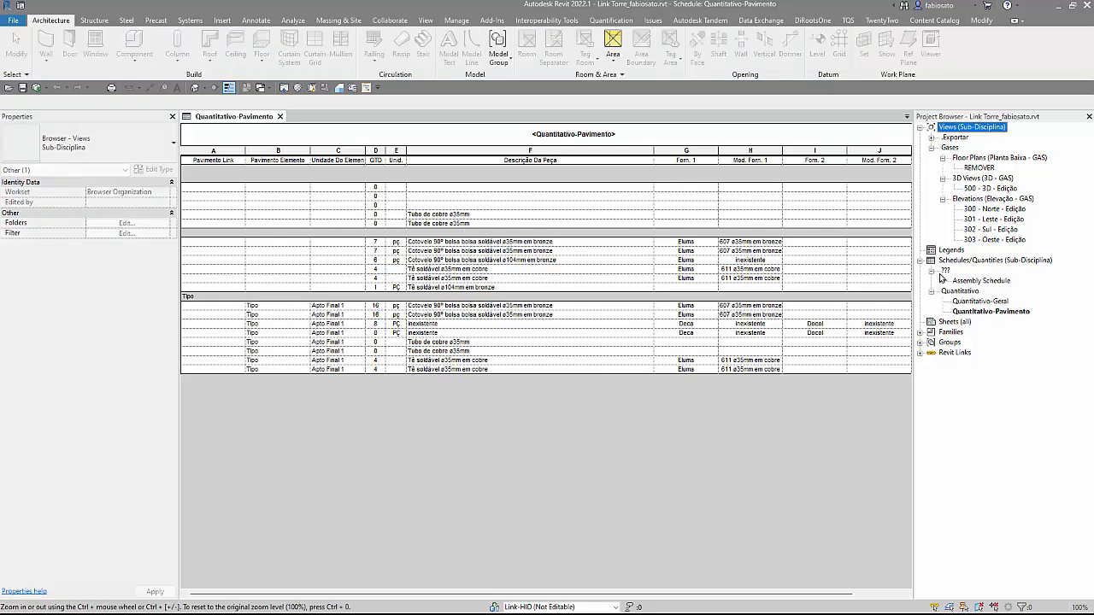
pyautogui.click(980, 282)
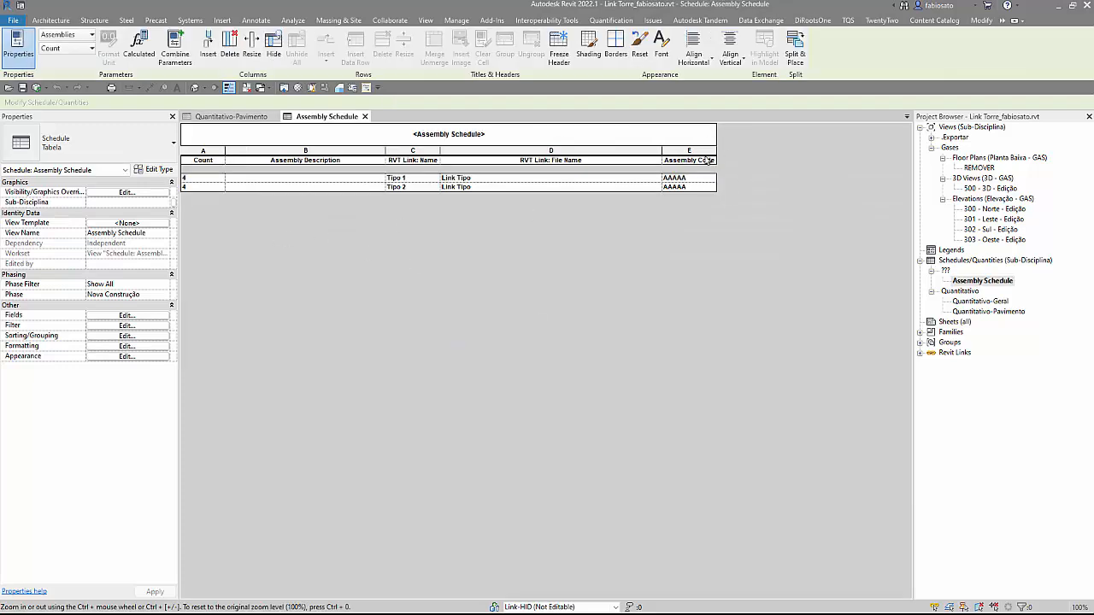
pyautogui.click(339, 179)
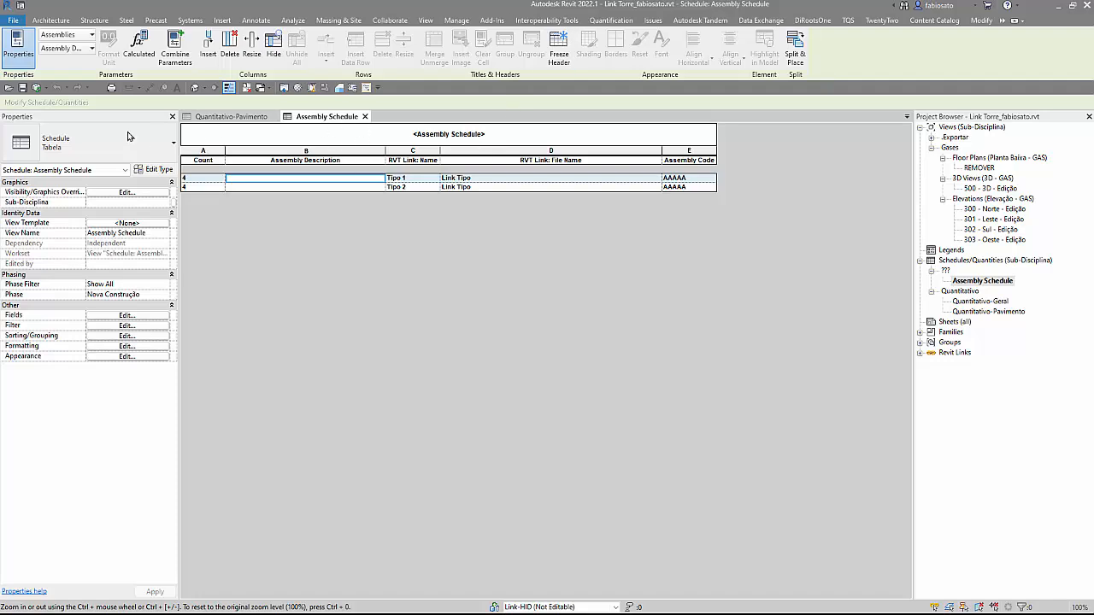
# Step: Open Link Apto.rvt alongside the tower model as a new local copy, overwriting the existing copy
pyautogui.click(23, 87)
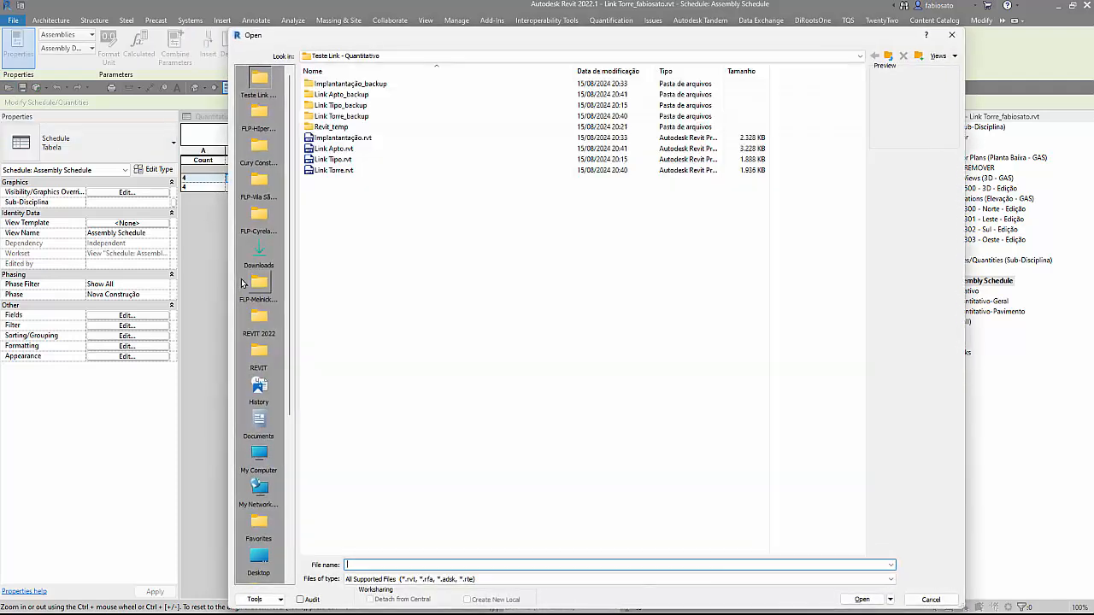
pyautogui.doubleClick(342, 149)
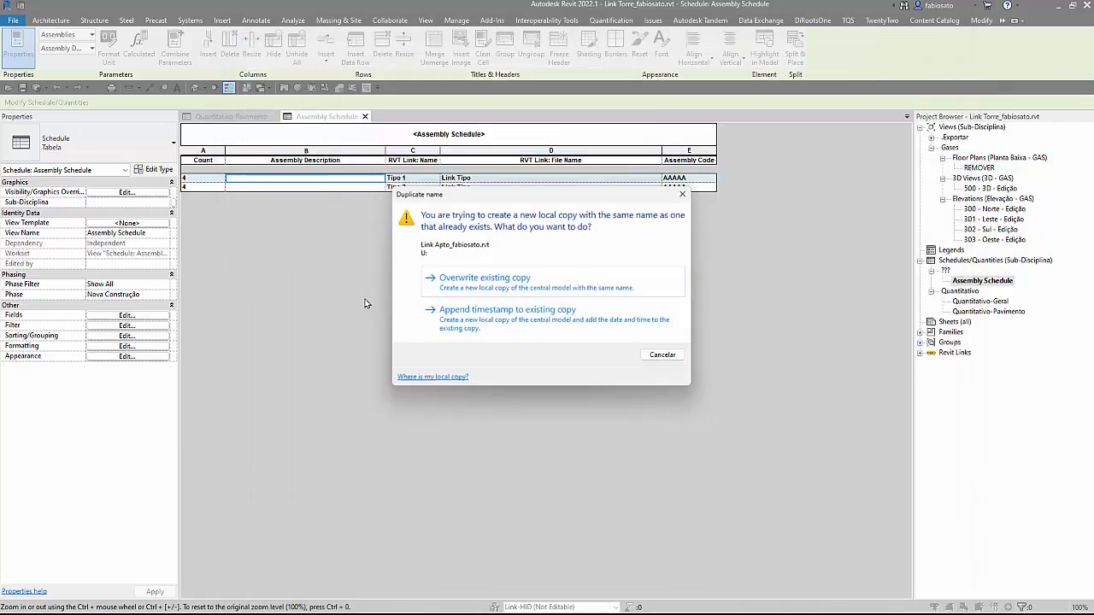
pyautogui.click(459, 289)
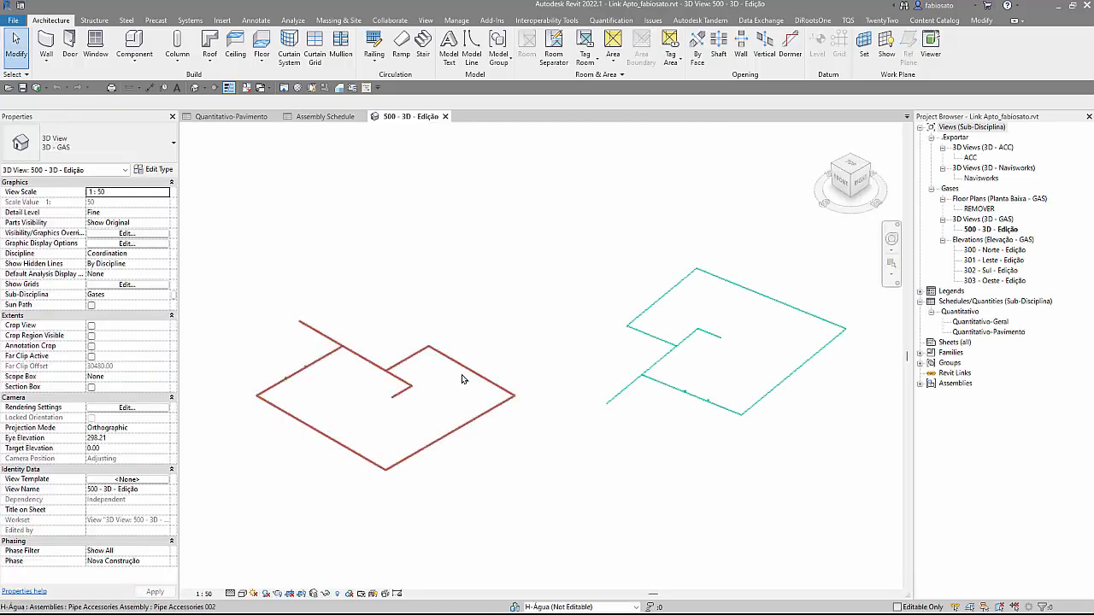
# Step: Check the type properties of the first assembly, especially its description and assembly code, and look over the project's family categories
pyautogui.click(461, 379)
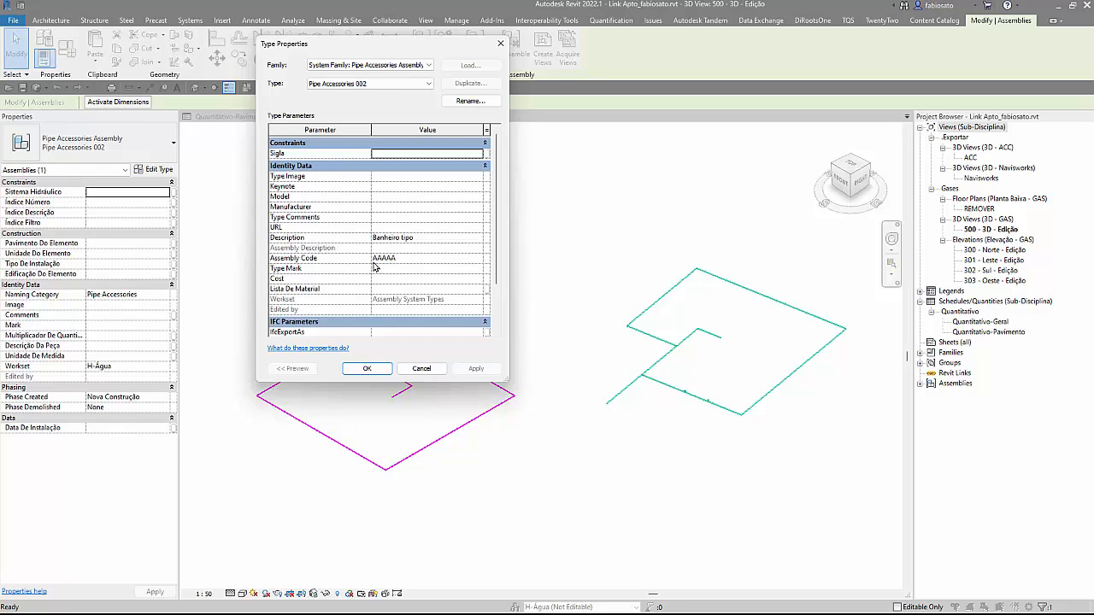
pyautogui.doubleClick(427, 260)
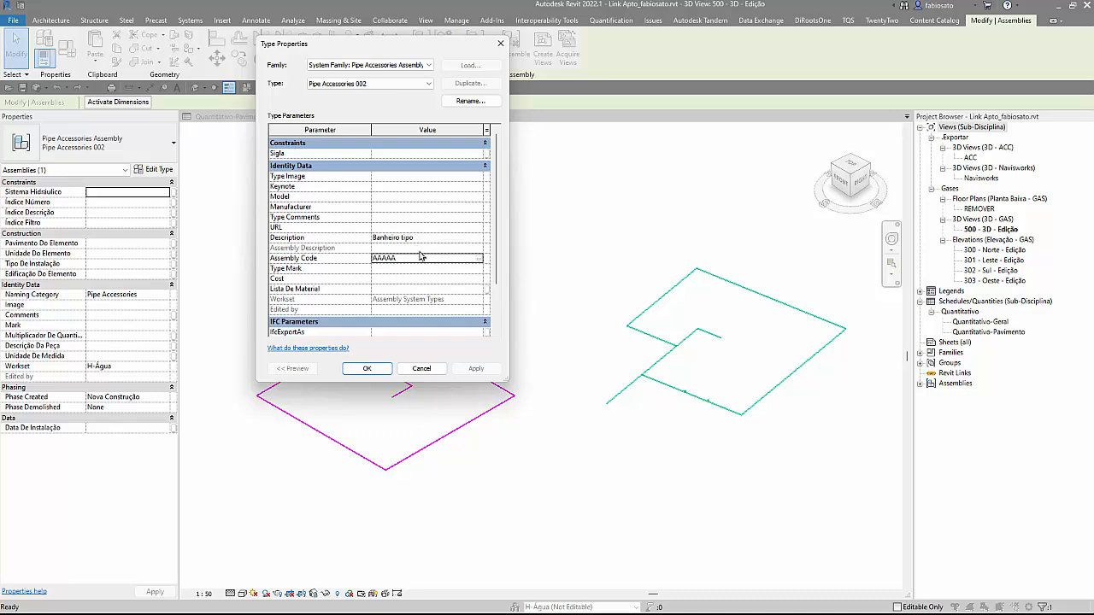
pyautogui.click(423, 368)
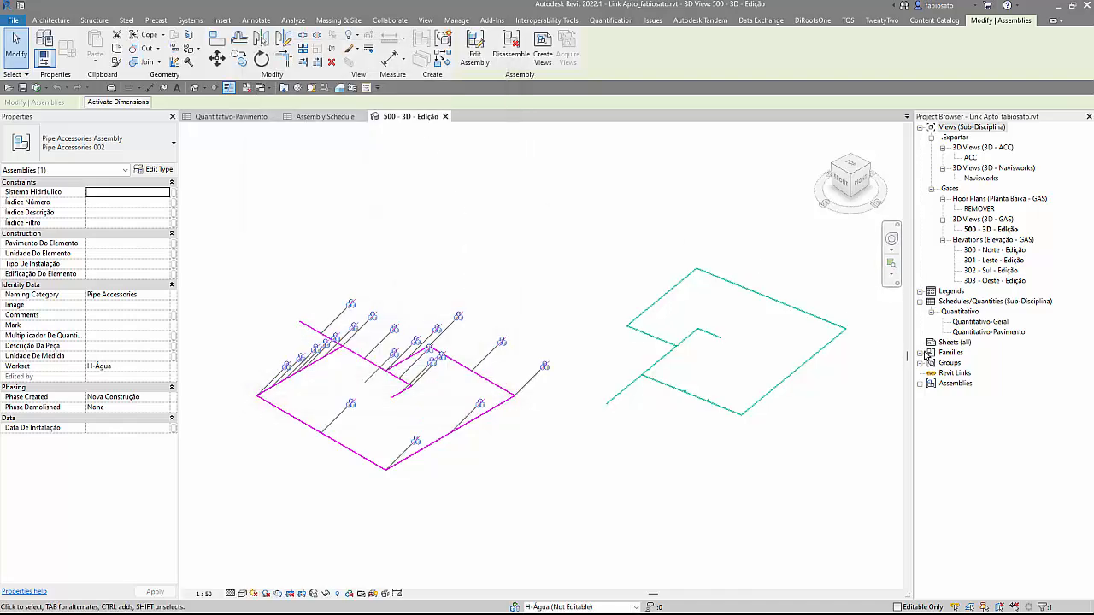
pyautogui.click(921, 353)
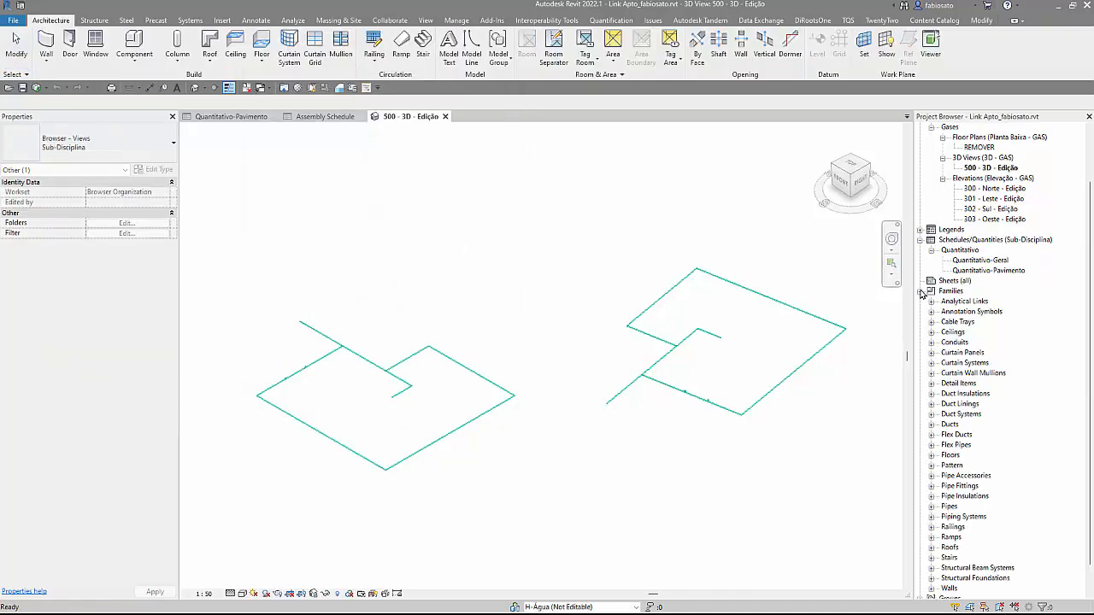
pyautogui.click(920, 296)
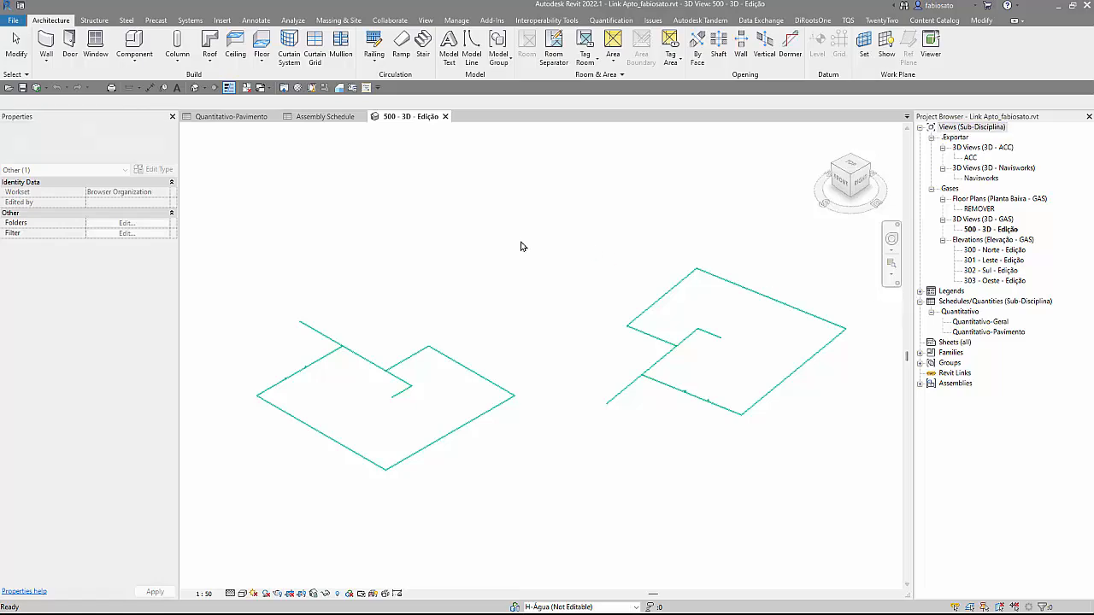
# Step: Examine the type properties of the second Pipe Accessories 002 assembly without changing them
pyautogui.hotkey('ctrl', 'Left')
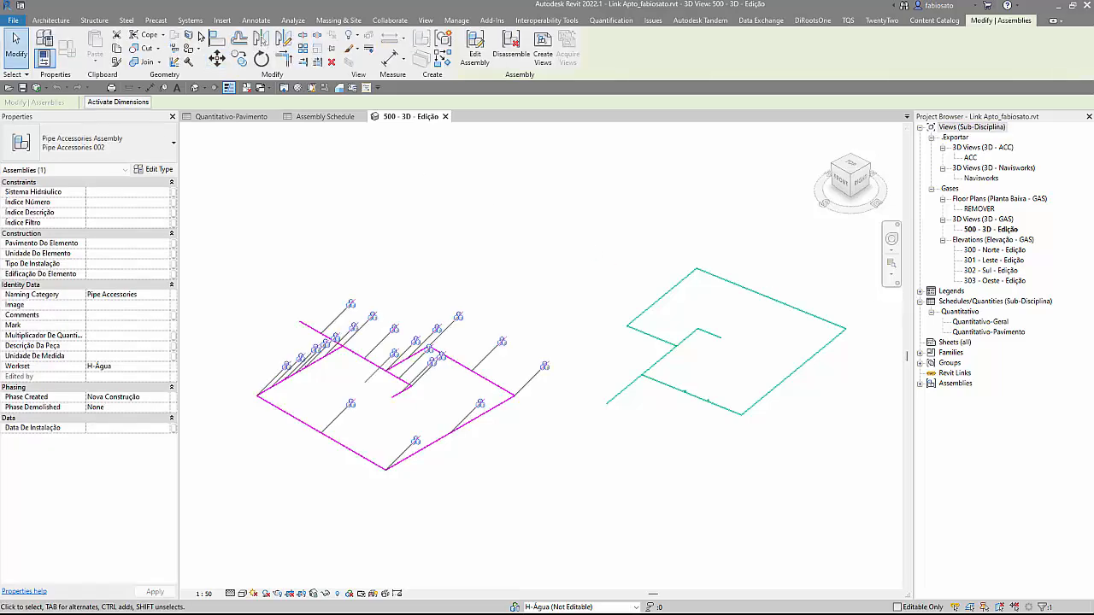
pyautogui.click(693, 293)
pyautogui.click(662, 297)
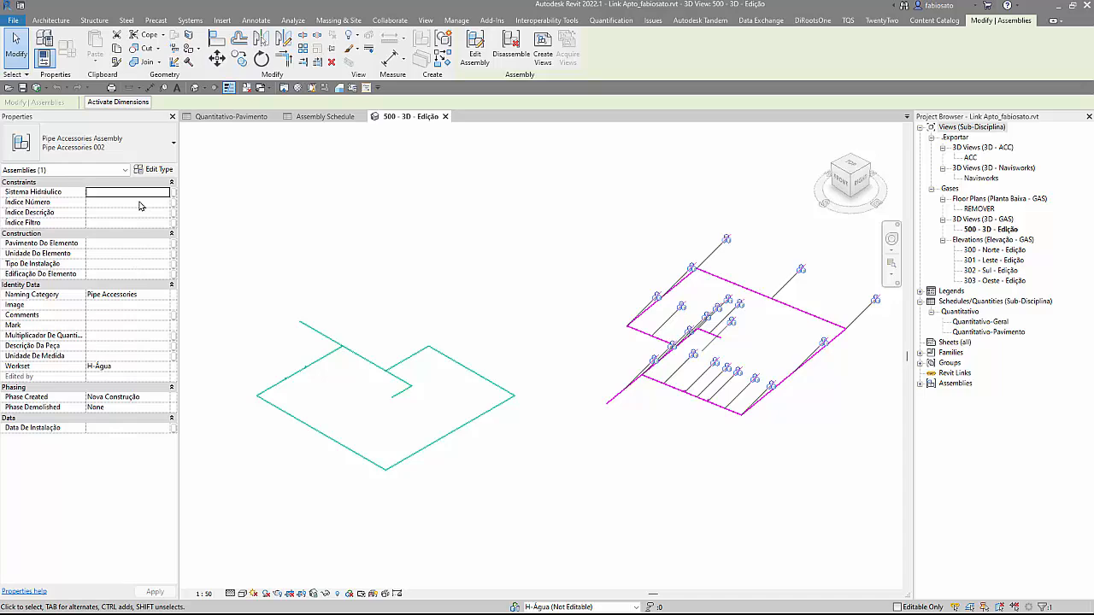
pyautogui.click(159, 169)
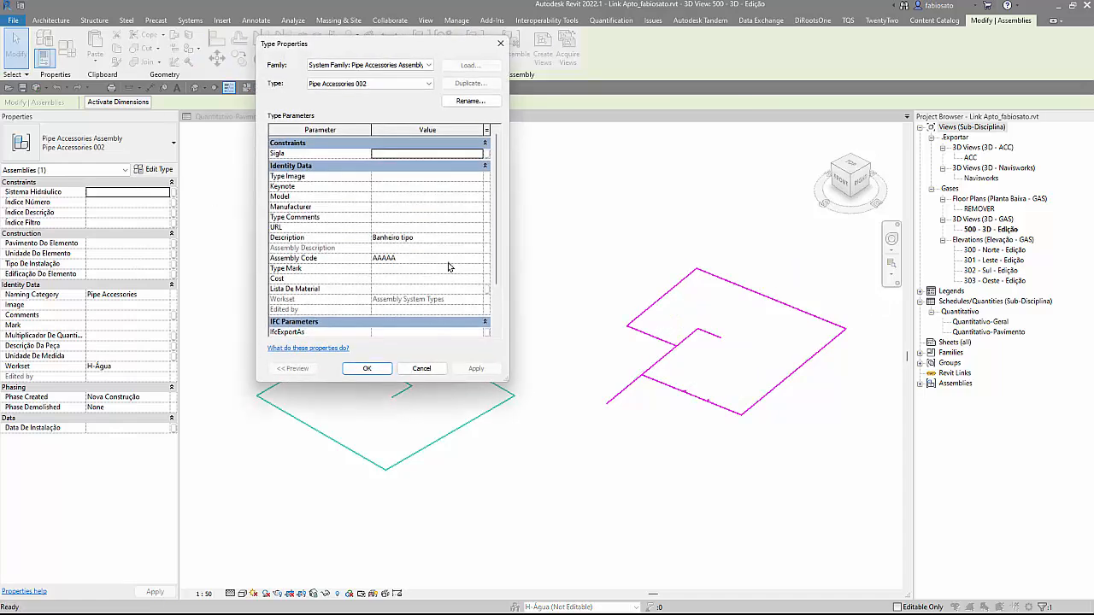
pyautogui.scroll(-2, 406, 293)
pyautogui.scroll(2, 400, 313)
pyautogui.click(422, 369)
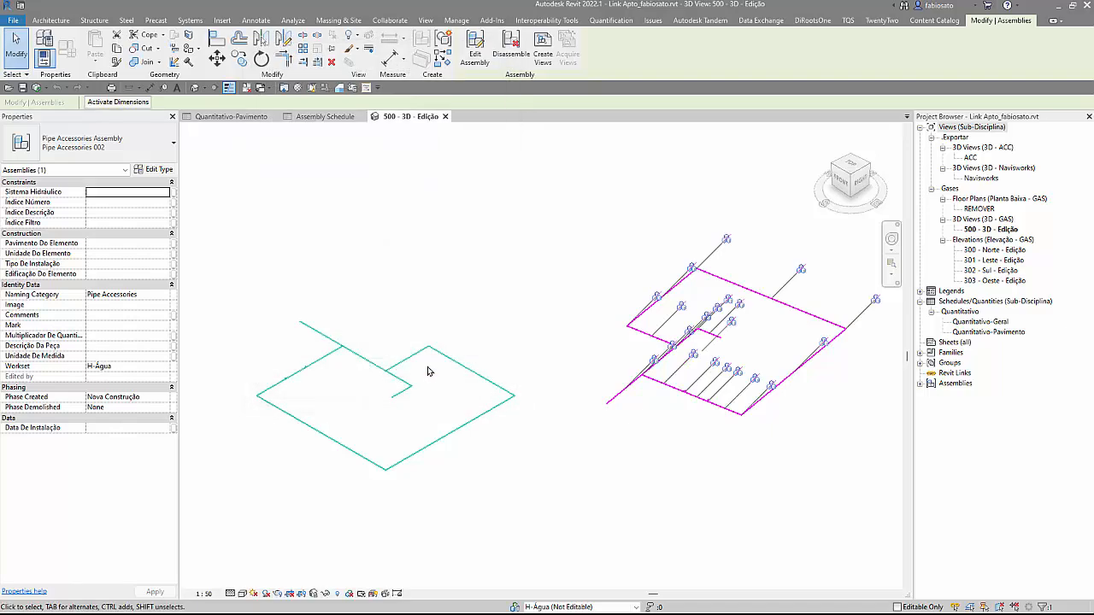
# Step: Clear the selection and close the Link Apto 3D view and the Assembly Schedule
pyautogui.click(413, 157)
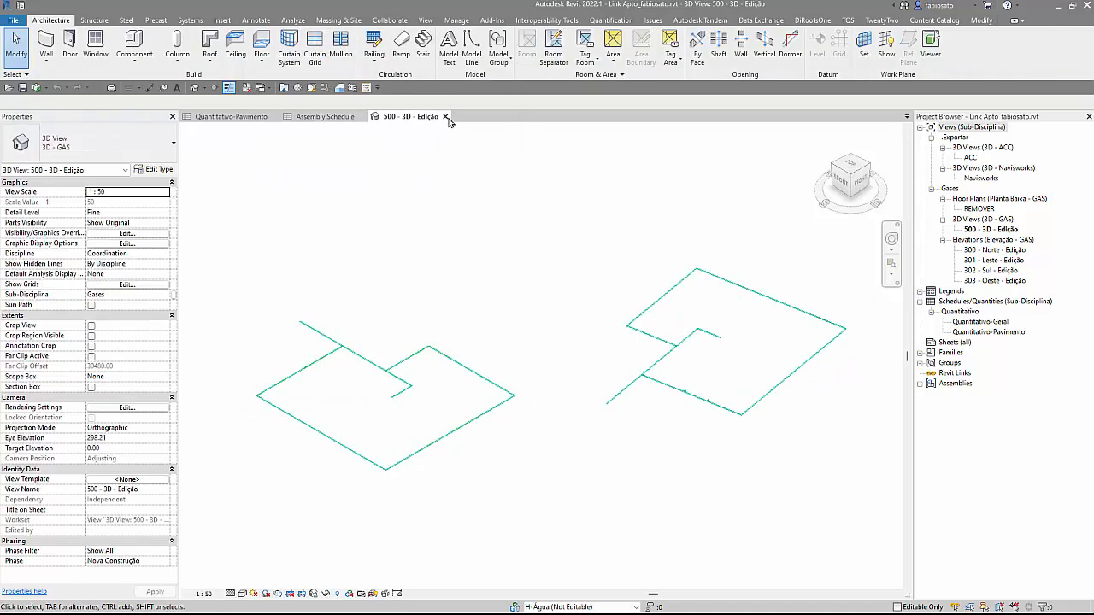
pyautogui.click(445, 116)
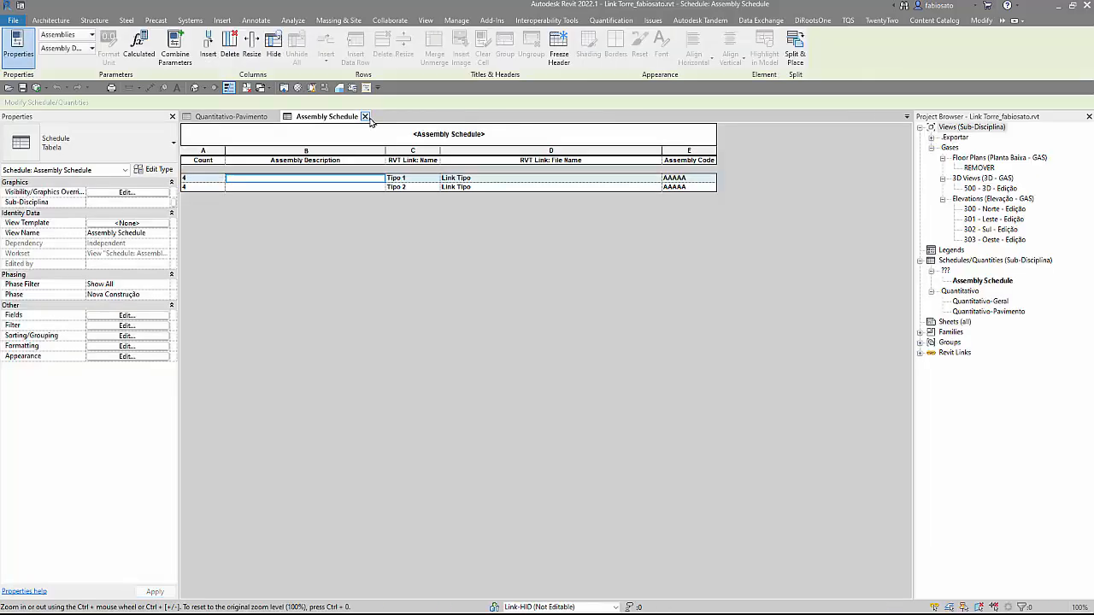
pyautogui.click(365, 117)
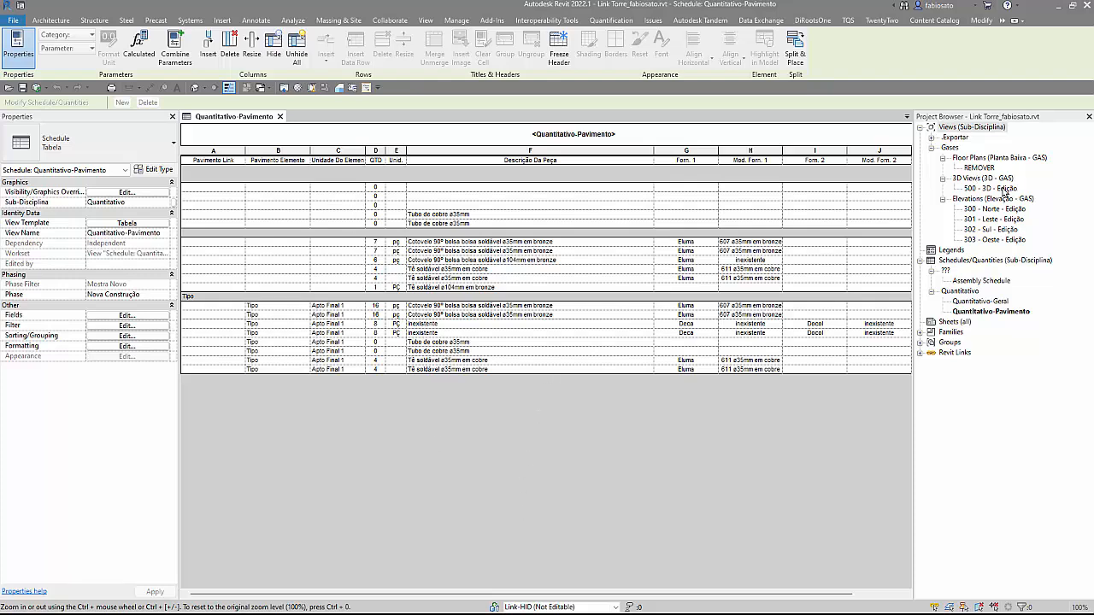
# Step: View the tower model in the 500 - 3D - Edição view and return to the Quantitativo-Pavimento schedule
pyautogui.doubleClick(1002, 189)
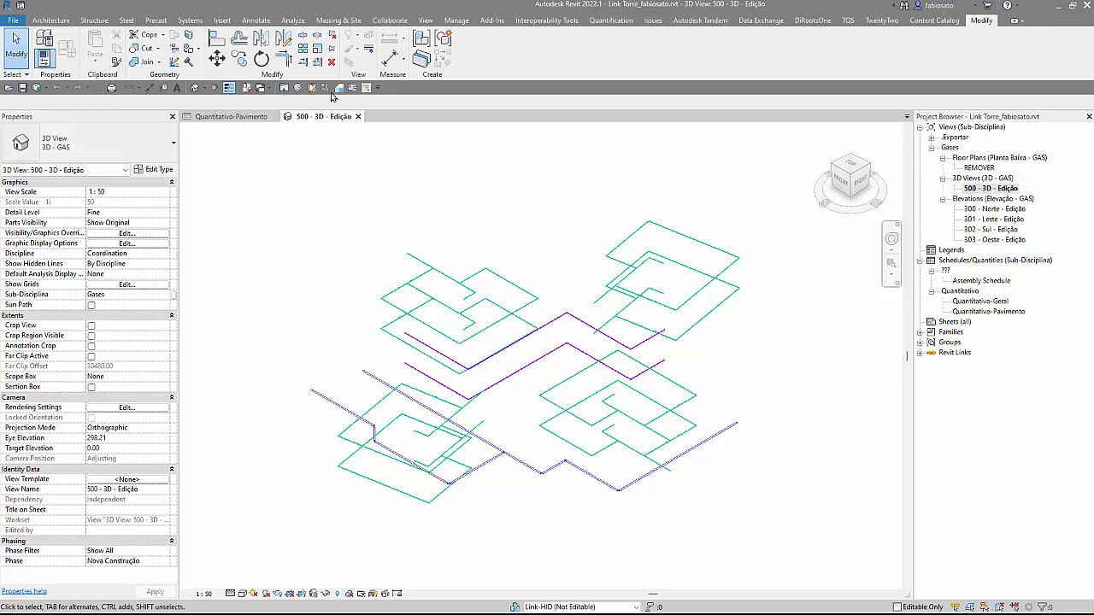
pyautogui.click(240, 117)
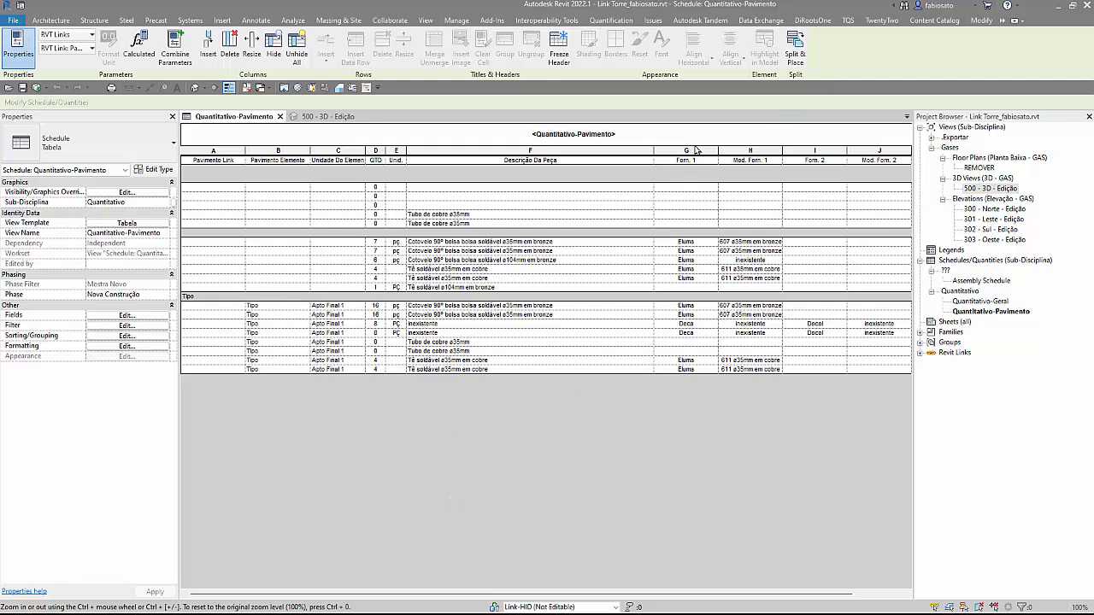
# Step: Try to delete the supplier columns from Forn. 1 through Mod. Forn. 2 in the Quantitativo-Pavimento schedule
pyautogui.moveTo(699, 150); pyautogui.dragTo(871, 147)
pyautogui.rightClick(870, 145)
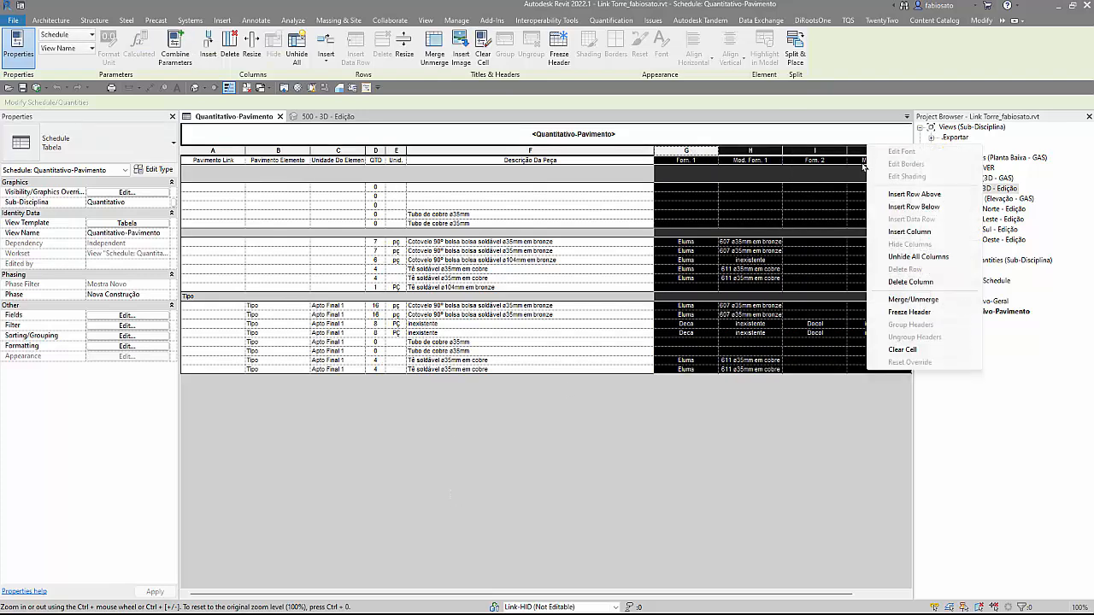
pyautogui.click(903, 284)
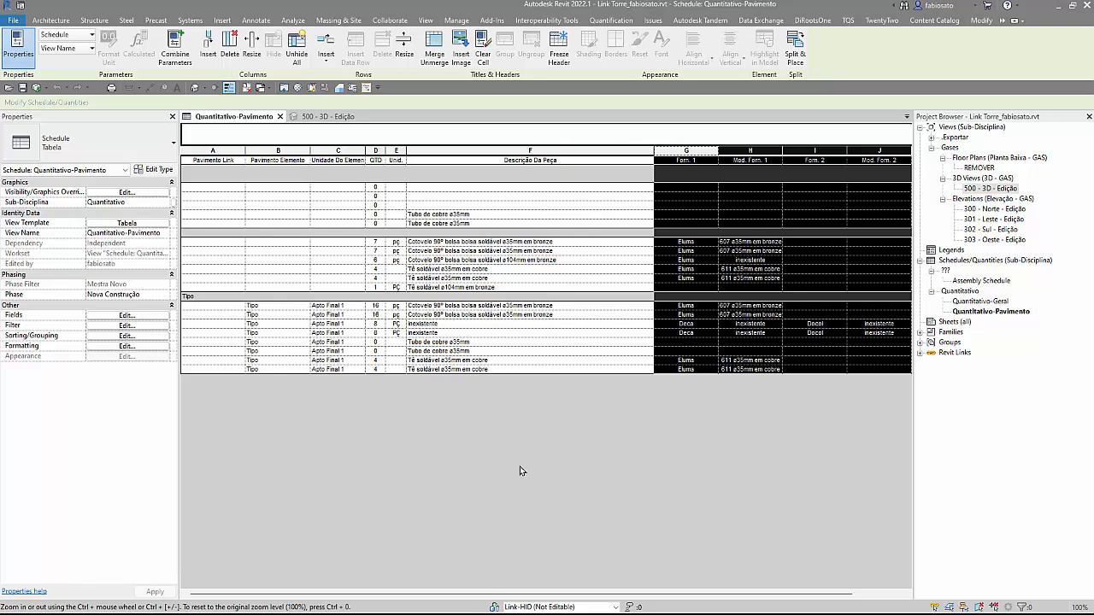
pyautogui.rightClick(684, 153)
pyautogui.click(720, 295)
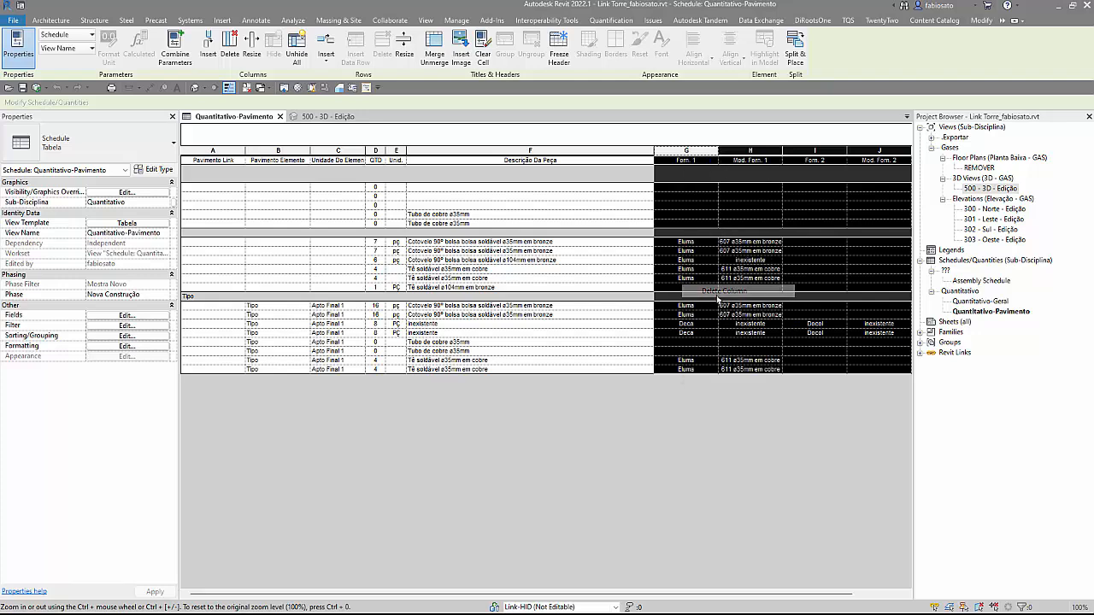
pyautogui.moveTo(737, 595); pyautogui.dragTo(811, 596)
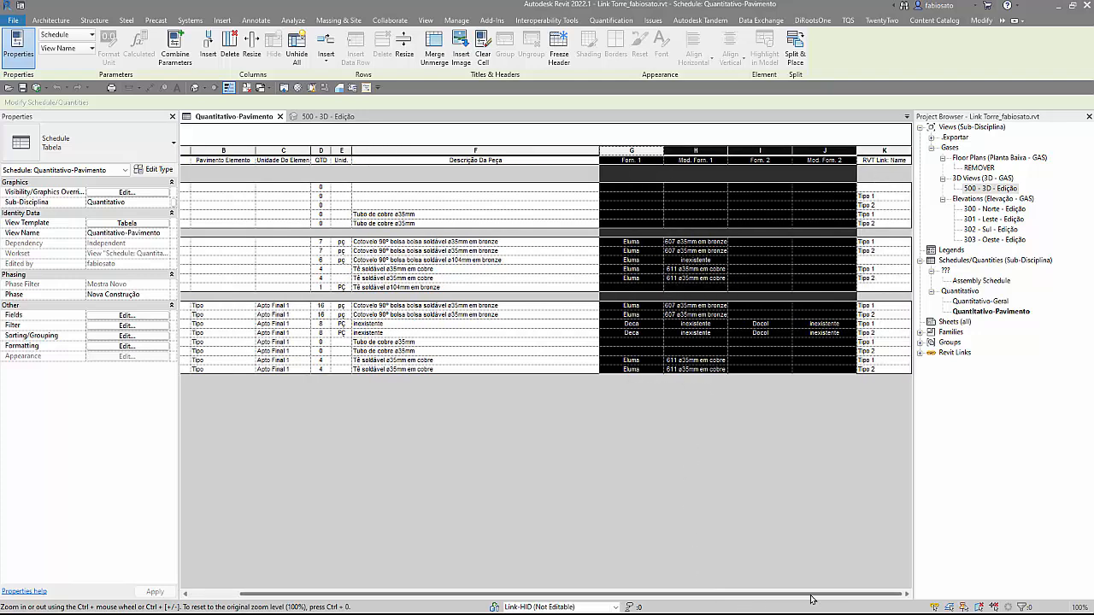
# Step: Delete the four supplier columns, Forn. 1 to Mod. Forn. 2, and undo the deletion
pyautogui.click(695, 152)
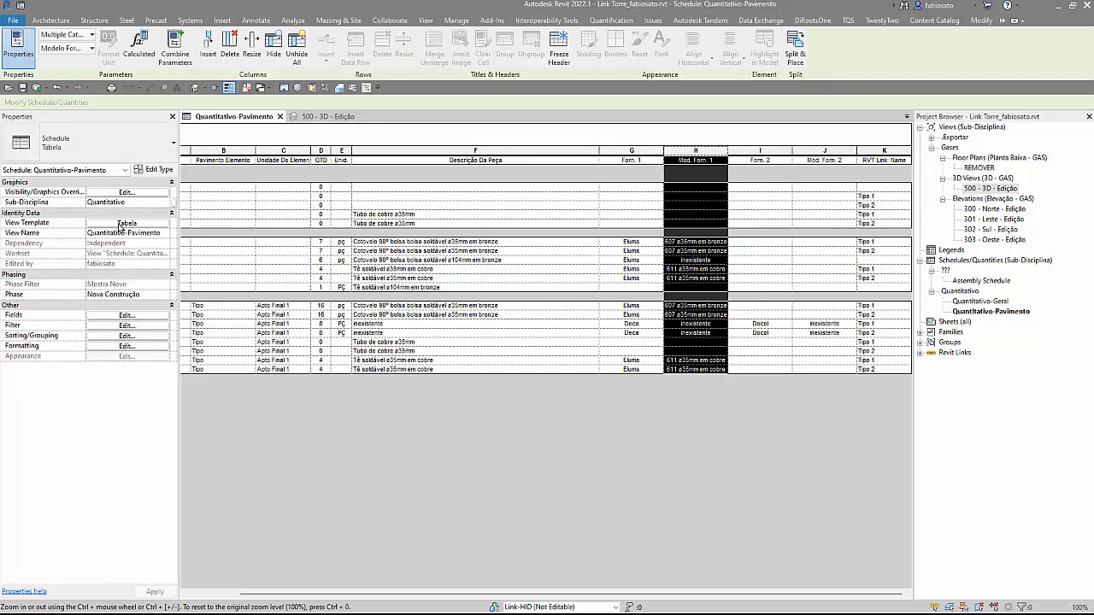
pyautogui.moveTo(633, 152); pyautogui.dragTo(826, 152)
pyautogui.rightClick(829, 152)
pyautogui.click(872, 286)
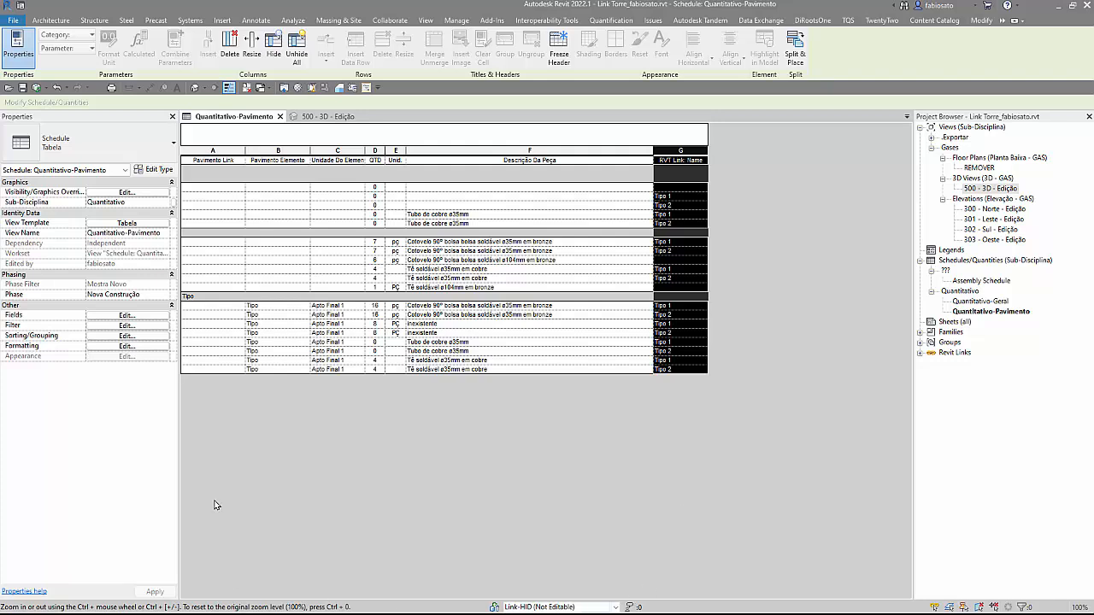
pyautogui.click(57, 88)
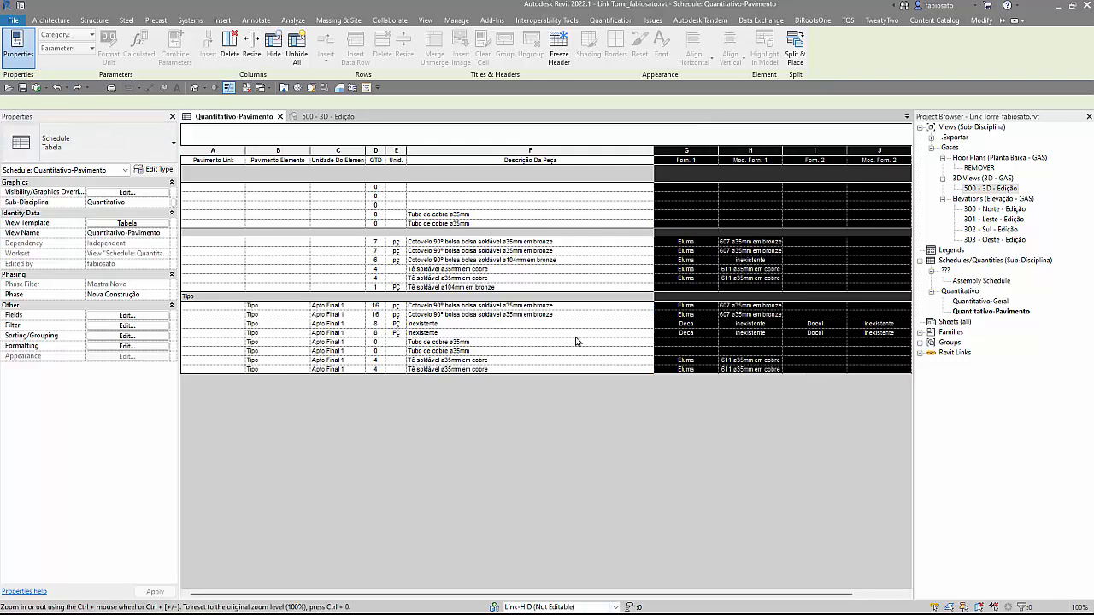
# Step: Remove the Forn. 1, Mod. Forn. 1, Forn. 2 and Mod. Forn. 2 columns from the schedule and clear the selection
pyautogui.rightClick(697, 155)
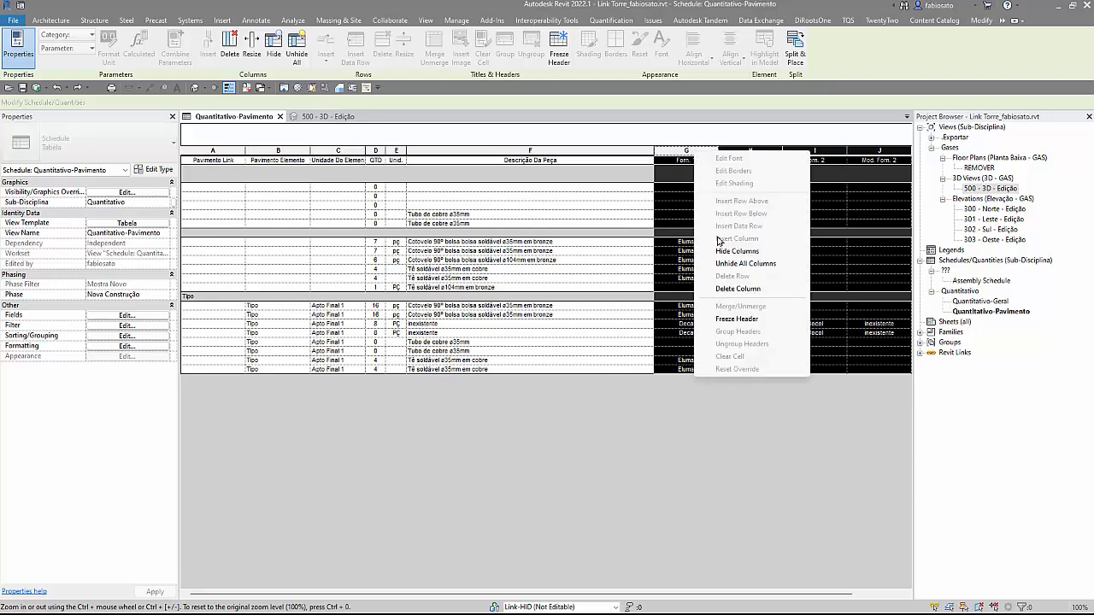
pyautogui.click(728, 290)
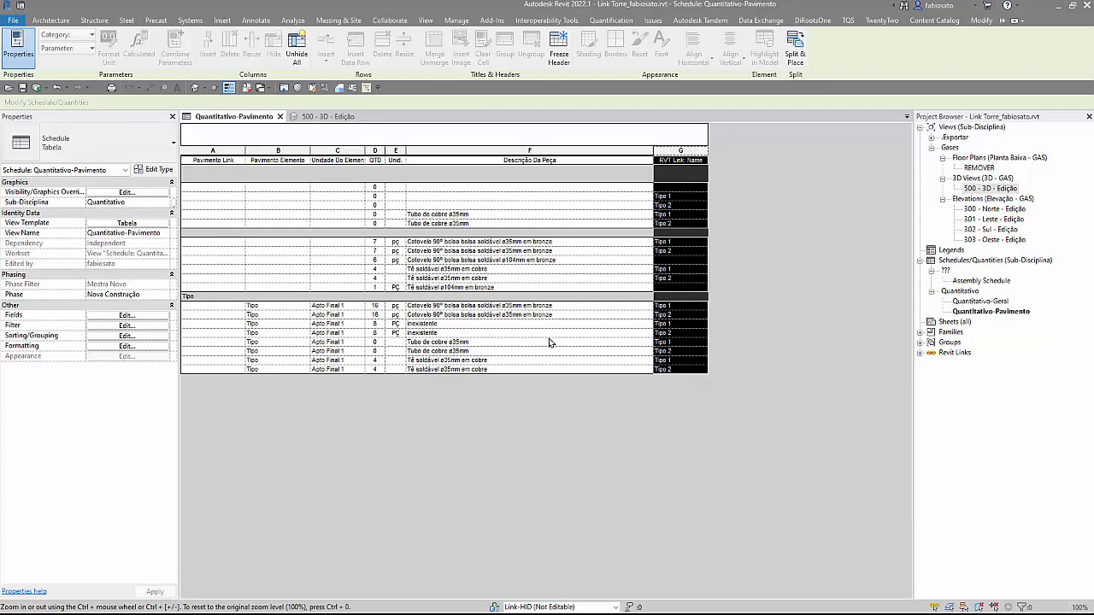
pyautogui.click(567, 253)
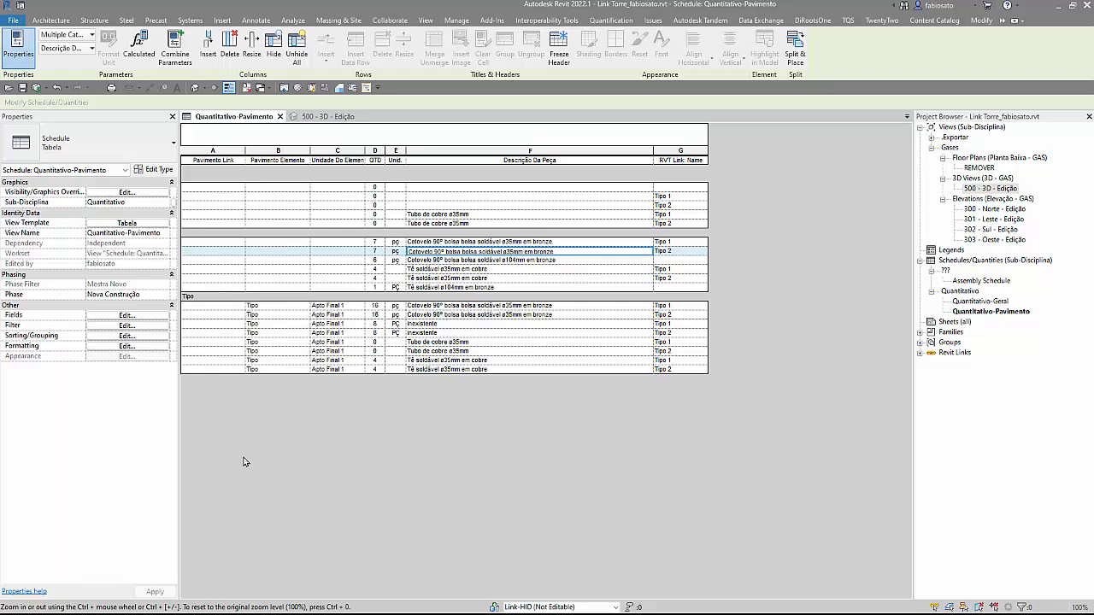
# Step: Inspect the schedule's assigned Tabela view template and its appearance settings without changing them
pyautogui.click(121, 223)
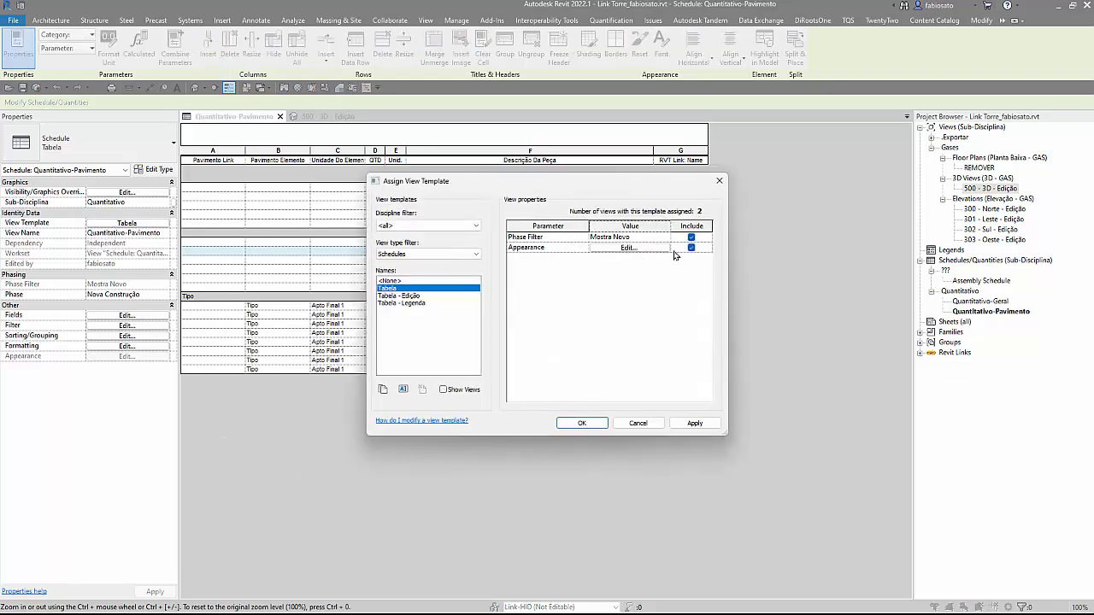
pyautogui.click(719, 180)
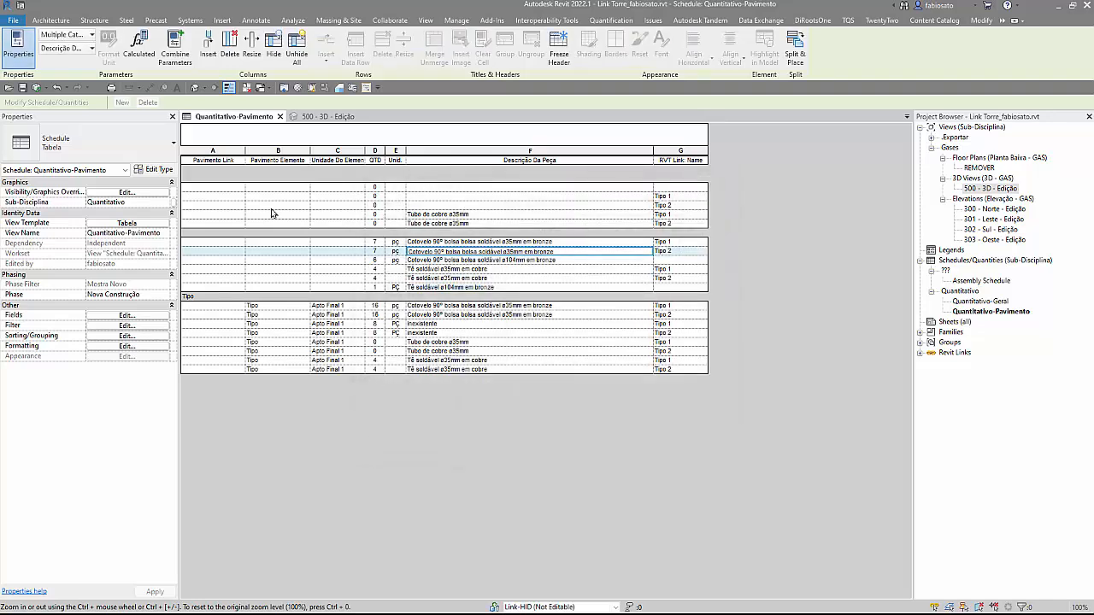
pyautogui.click(221, 152)
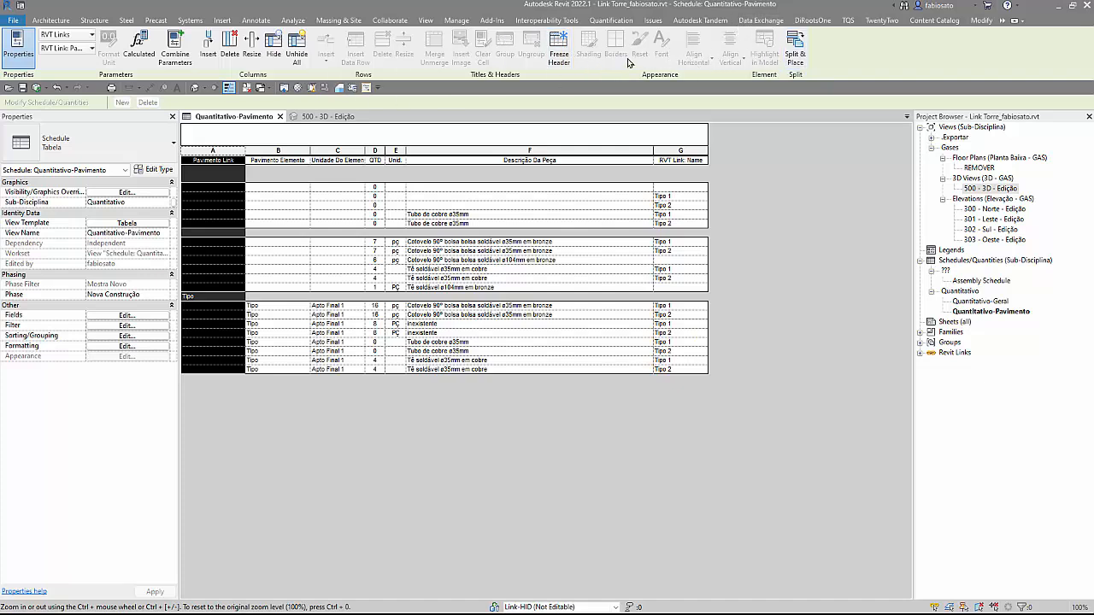
pyautogui.click(126, 223)
pyautogui.click(628, 248)
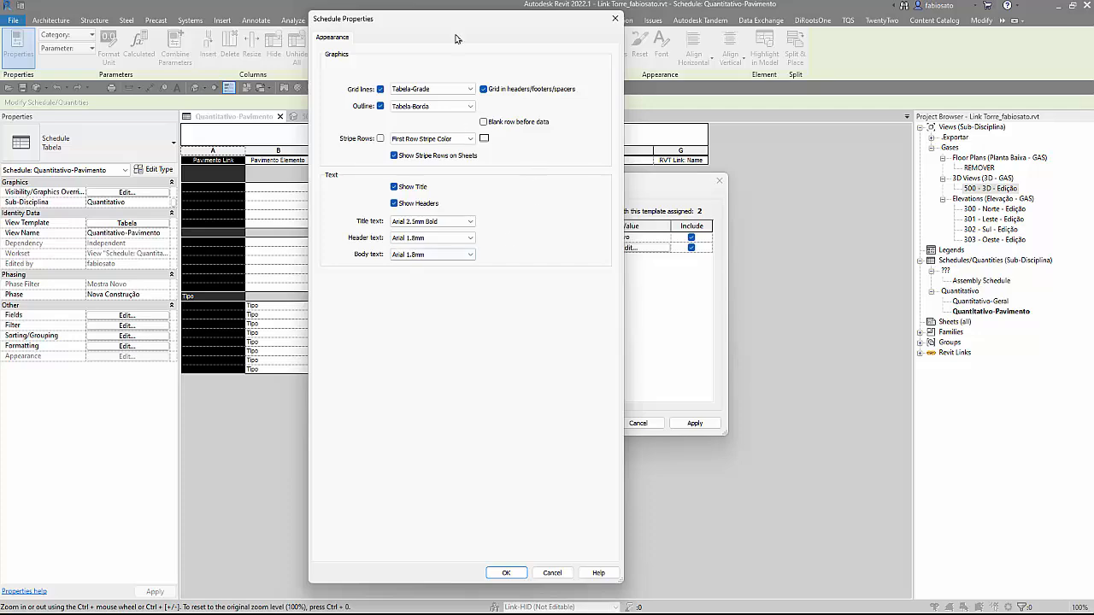
pyautogui.click(615, 19)
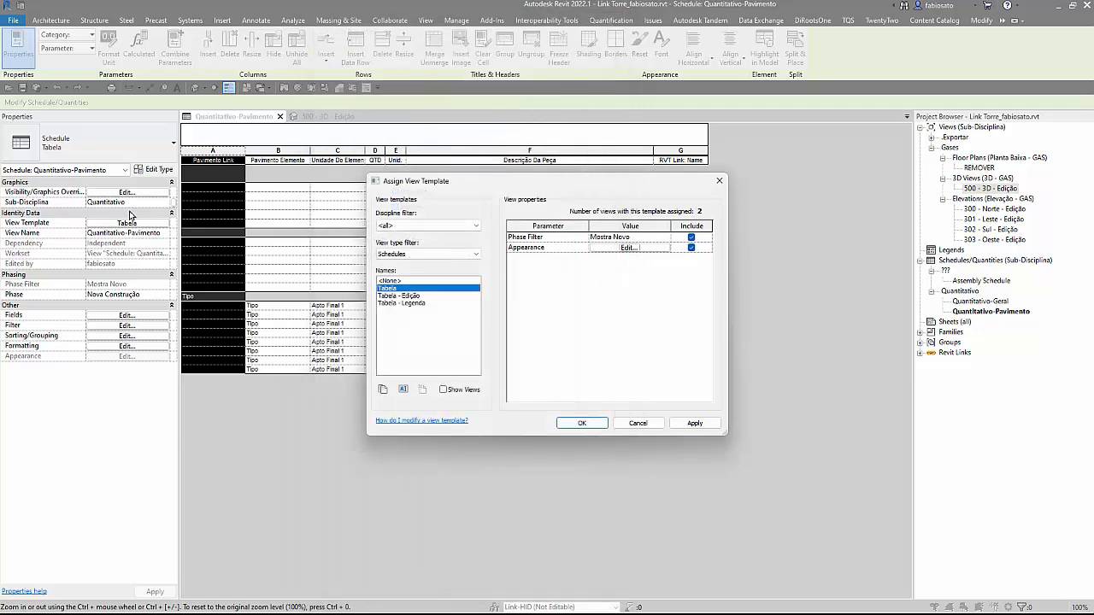
pyautogui.click(637, 424)
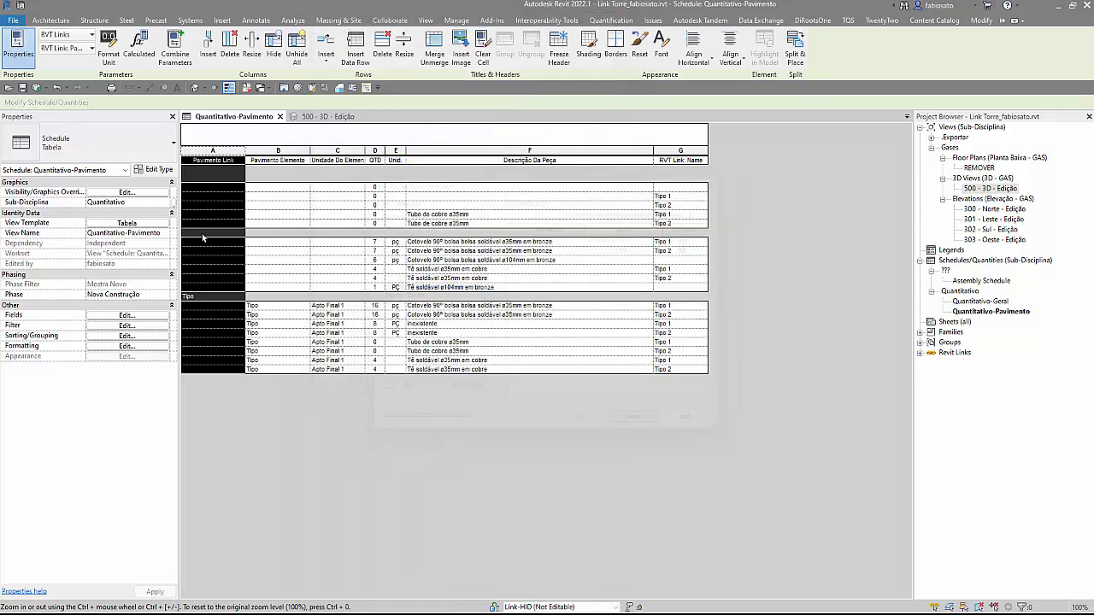
# Step: Set the Quantitativo-Pavimento schedule's view template to <None>
pyautogui.click(129, 183)
pyautogui.click(137, 184)
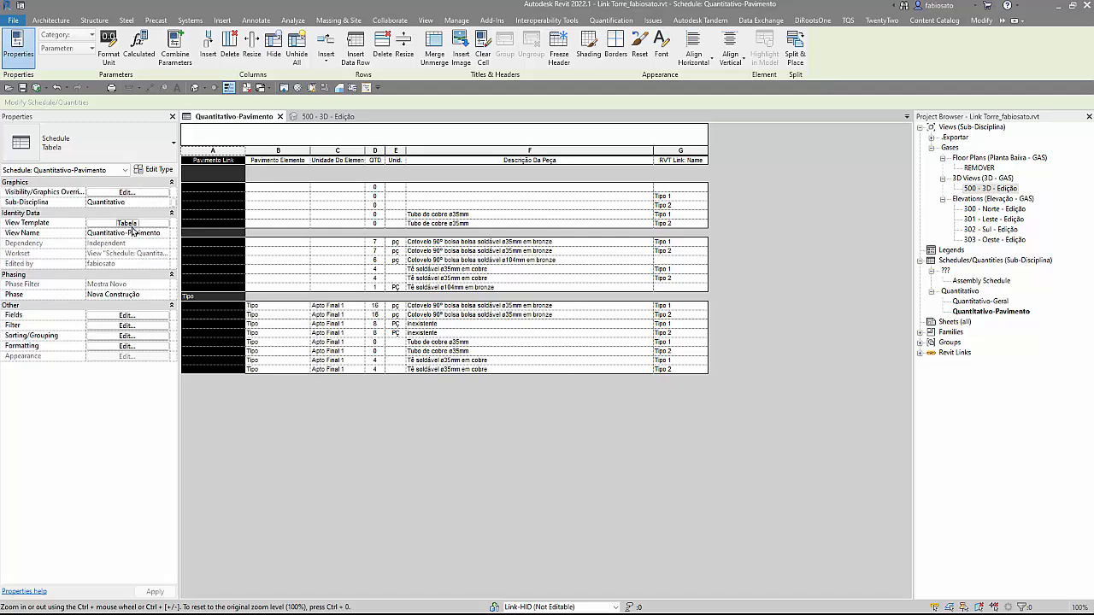
pyautogui.click(127, 223)
pyautogui.click(402, 281)
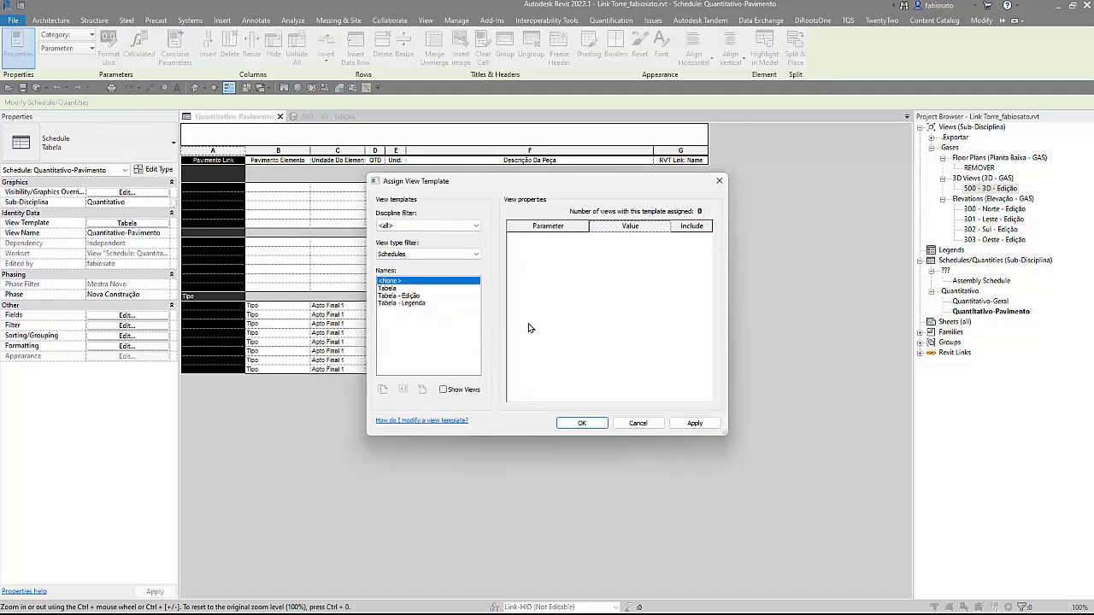
pyautogui.click(585, 423)
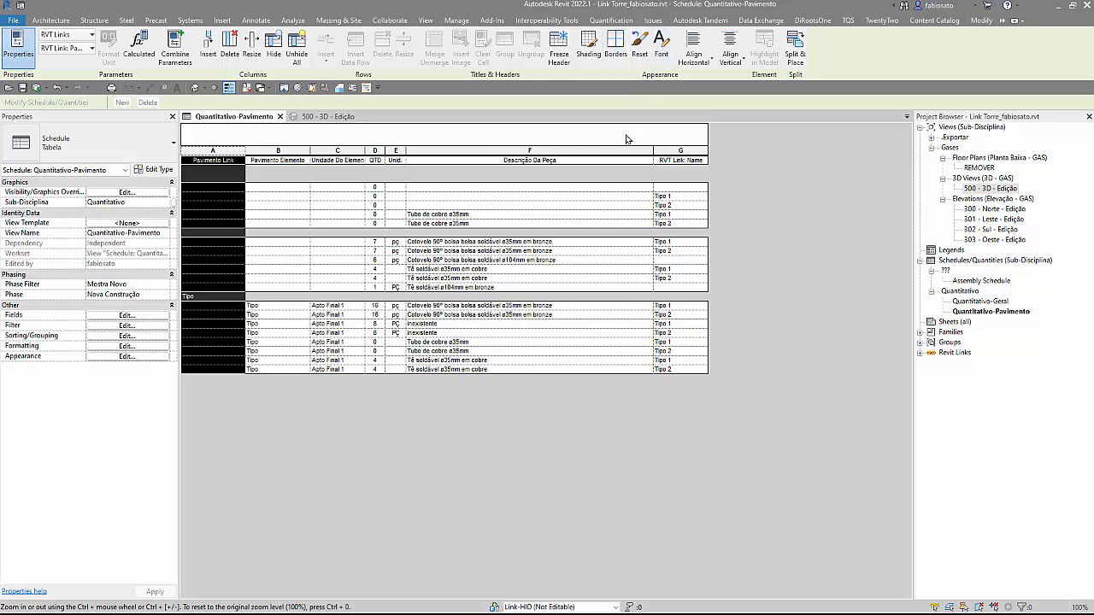
# Step: Create a view template named aaaaa from the Assembly Schedule
pyautogui.click(989, 284)
pyautogui.rightClick(989, 289)
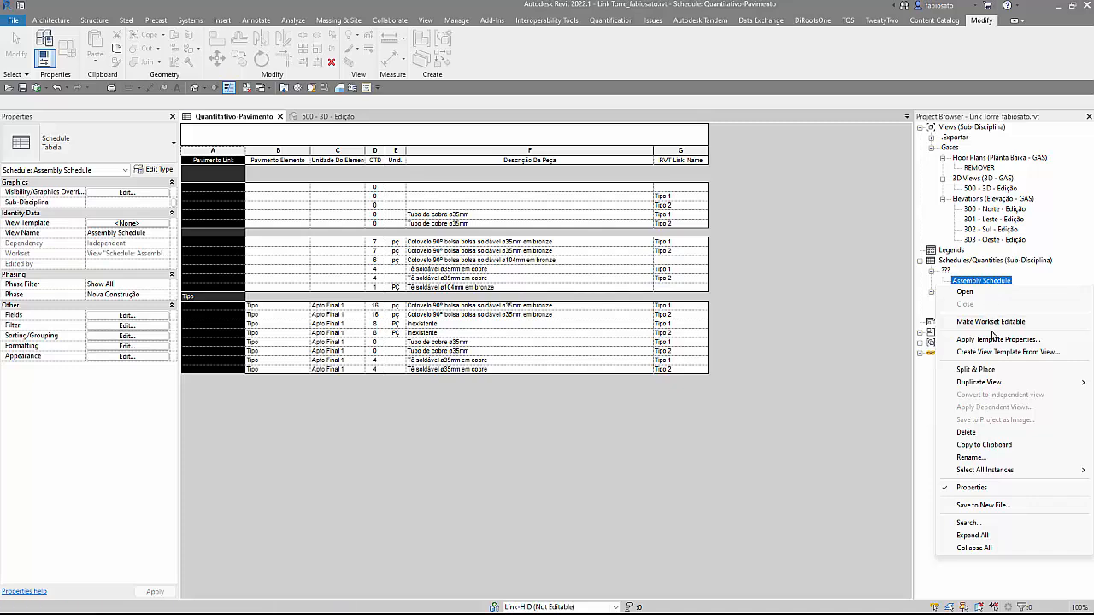
pyautogui.click(991, 353)
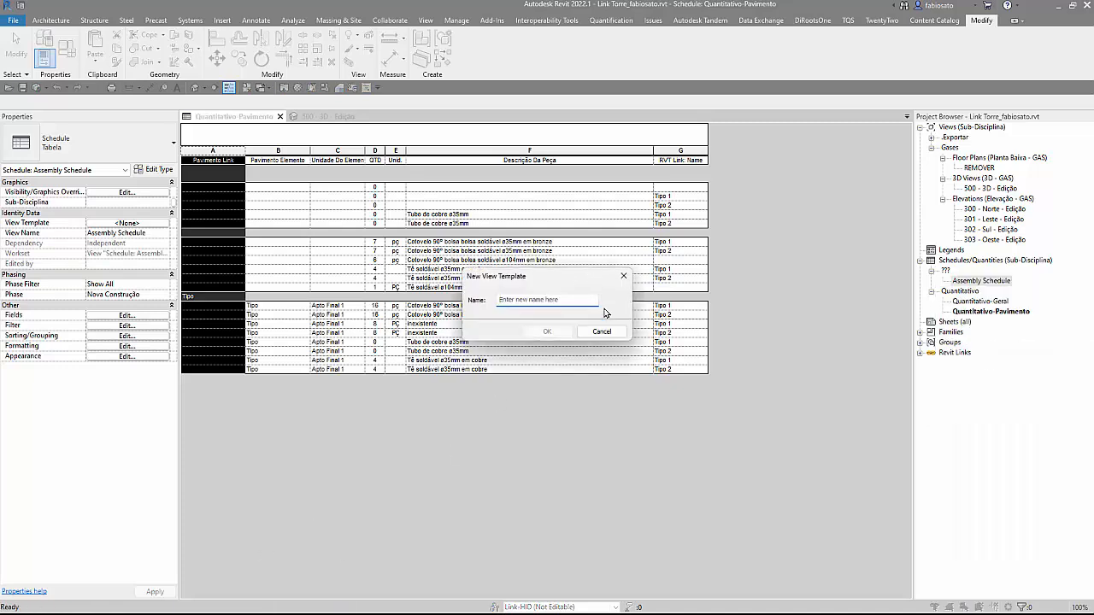
pyautogui.write('aaaaa')
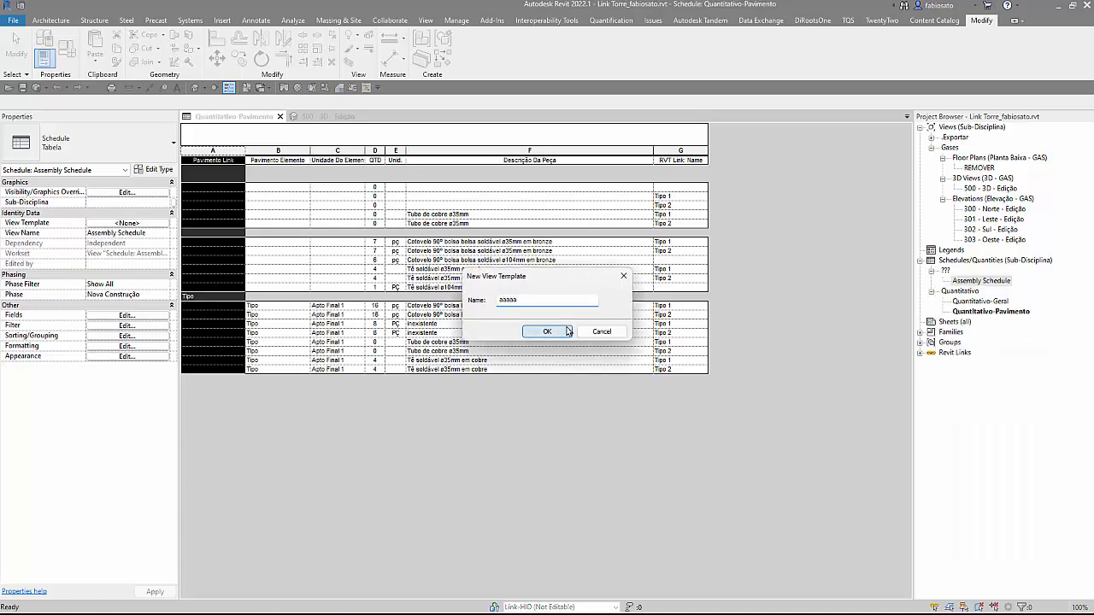
pyautogui.click(547, 332)
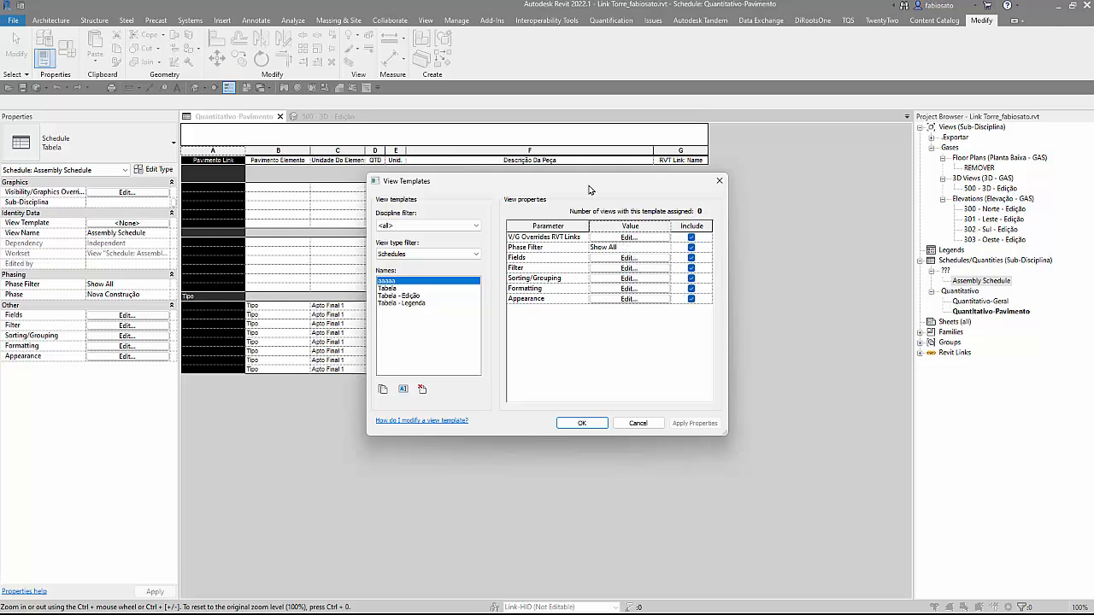
# Step: Examine the aaaaa template's field settings and leave the view templates without saving
pyautogui.click(632, 258)
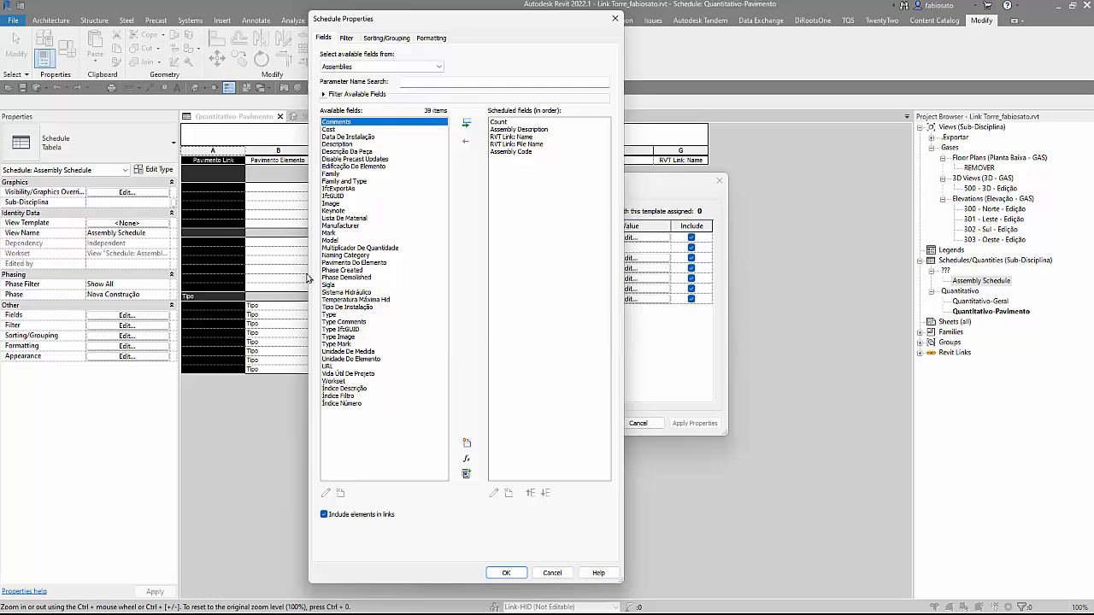
pyautogui.click(614, 19)
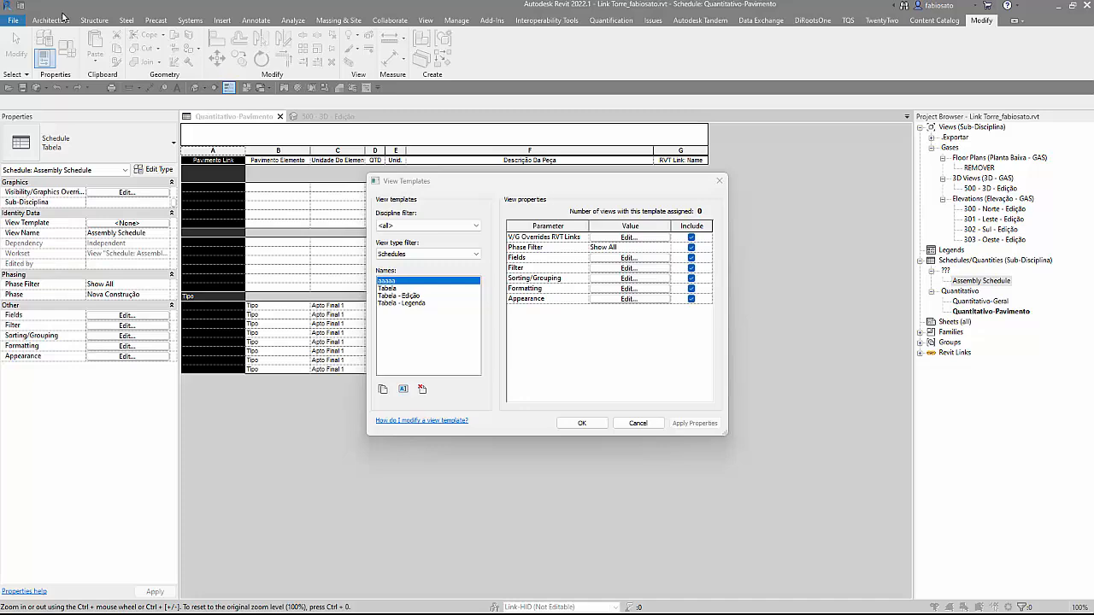
pyautogui.click(637, 423)
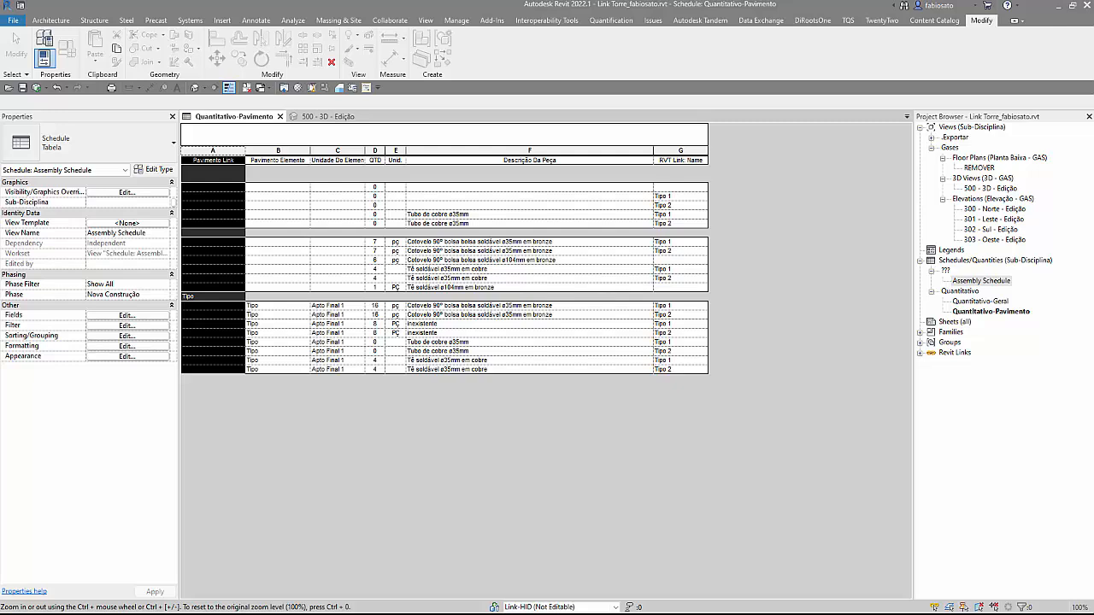
# Step: Enter the title skjldhflksdj in the schedule's empty title row
pyautogui.click(561, 141)
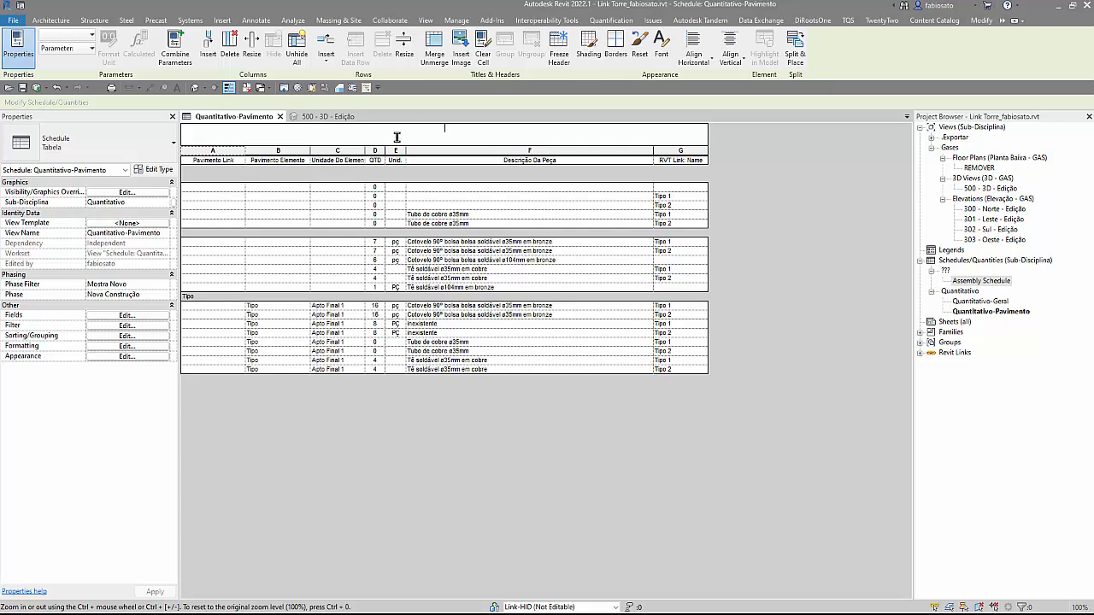
pyautogui.write('skjldhflksdj')
pyautogui.press('Return')
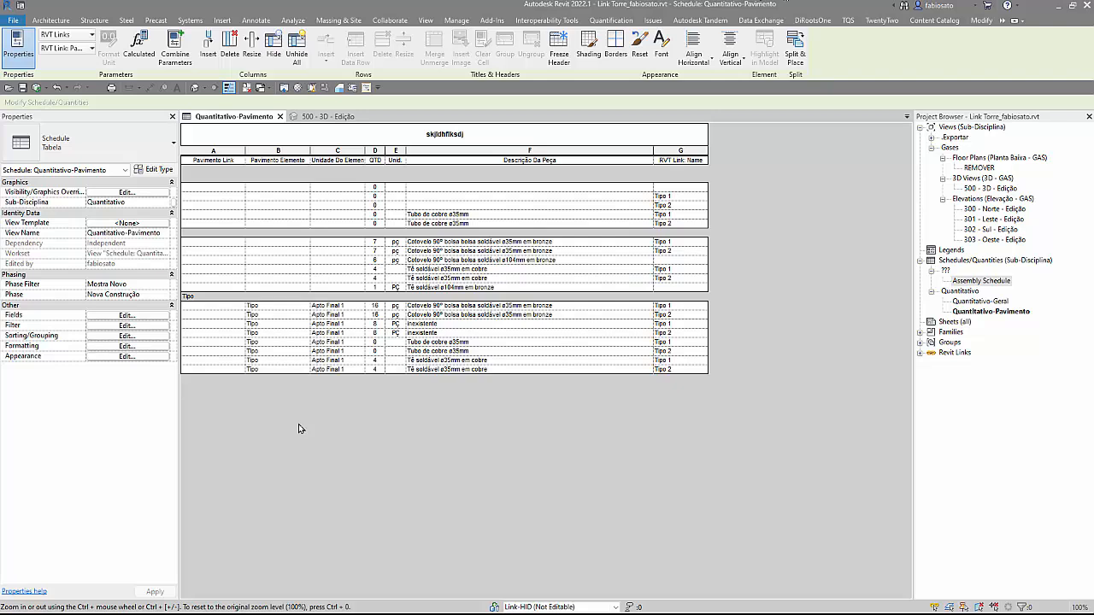
# Step: Check the Quantitativo-Pavimento schedule's sorting and grouping settings without changing them
pyautogui.click(349, 135)
pyautogui.click(347, 169)
pyautogui.click(146, 336)
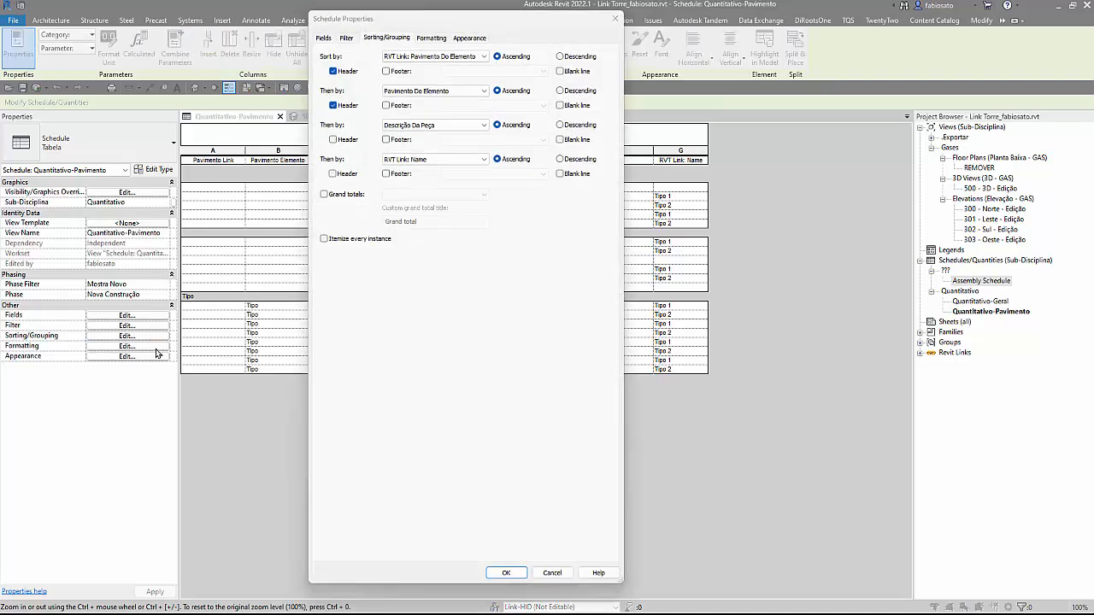
pyautogui.click(614, 18)
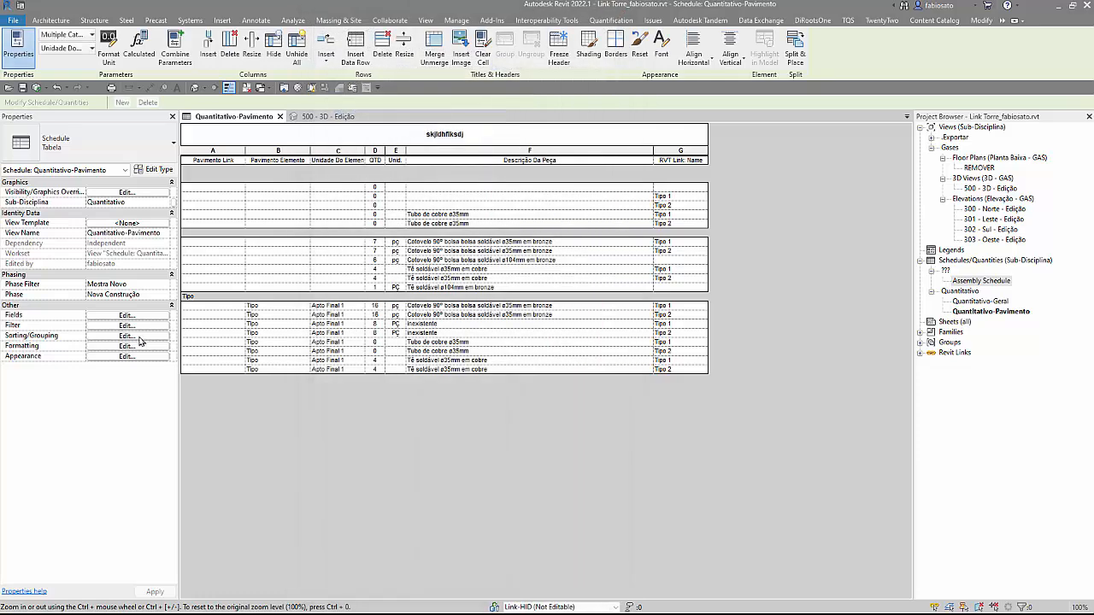
# Step: Set the header text of the Quantitativo-Pavimento schedule to Arial 2.5mm in its appearance settings
pyautogui.click(144, 338)
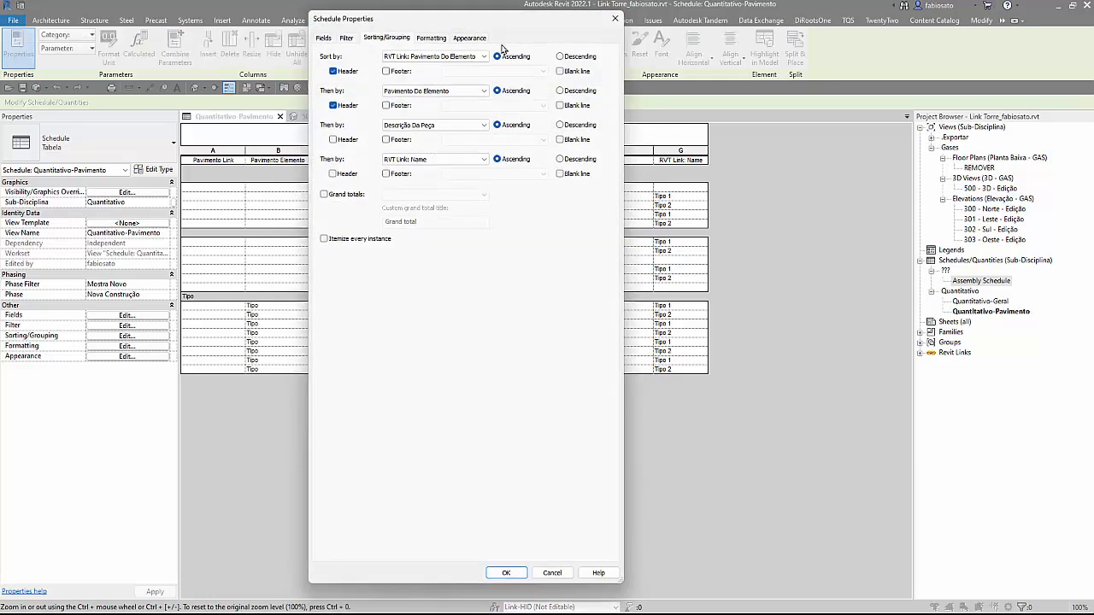
pyautogui.click(429, 38)
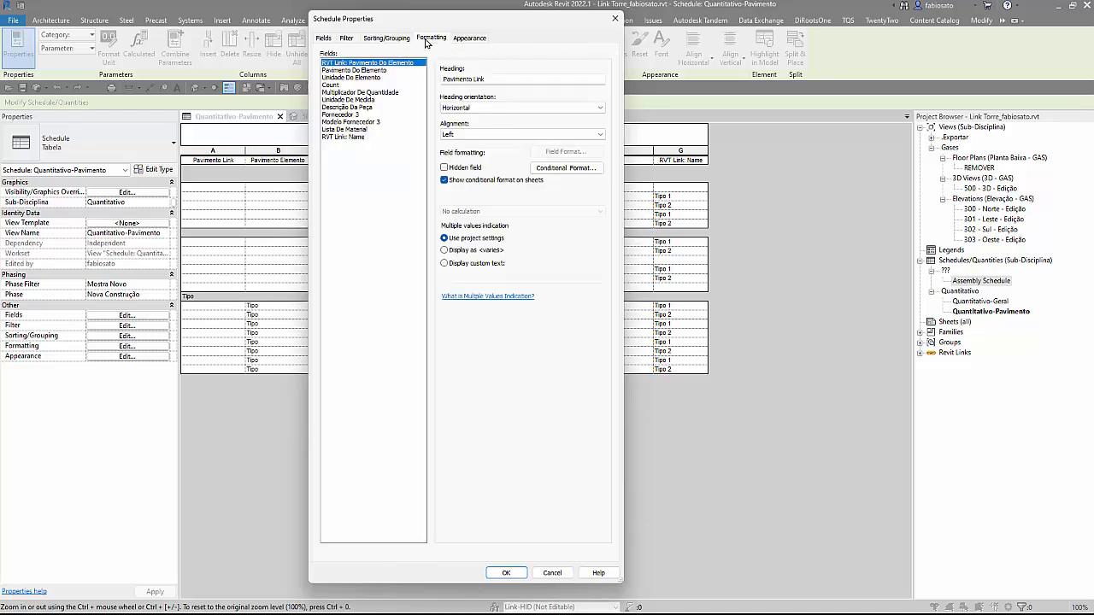
pyautogui.click(469, 38)
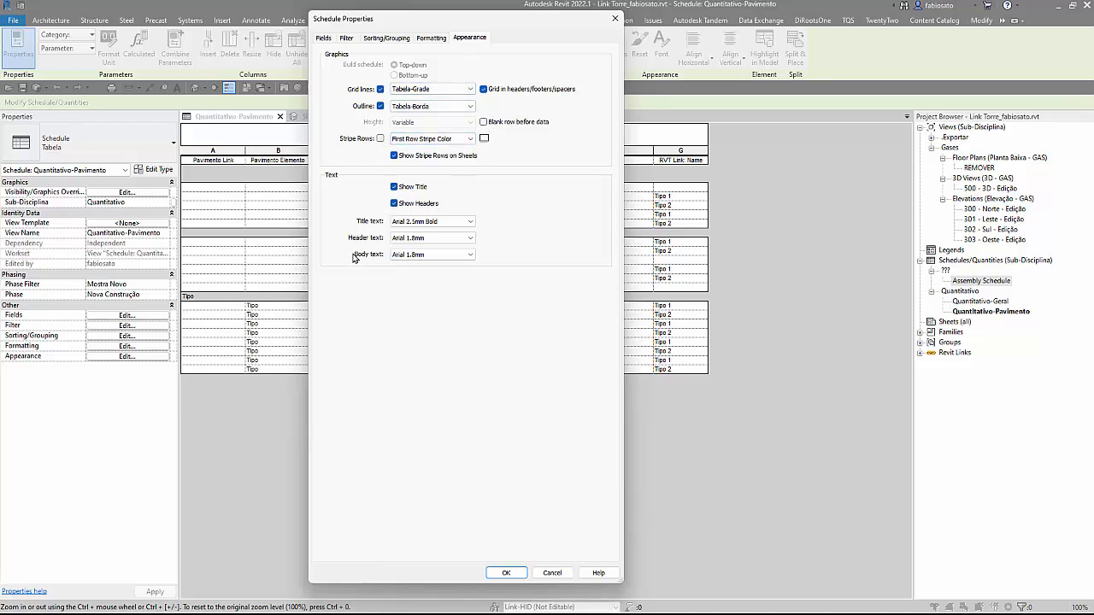
pyautogui.click(454, 239)
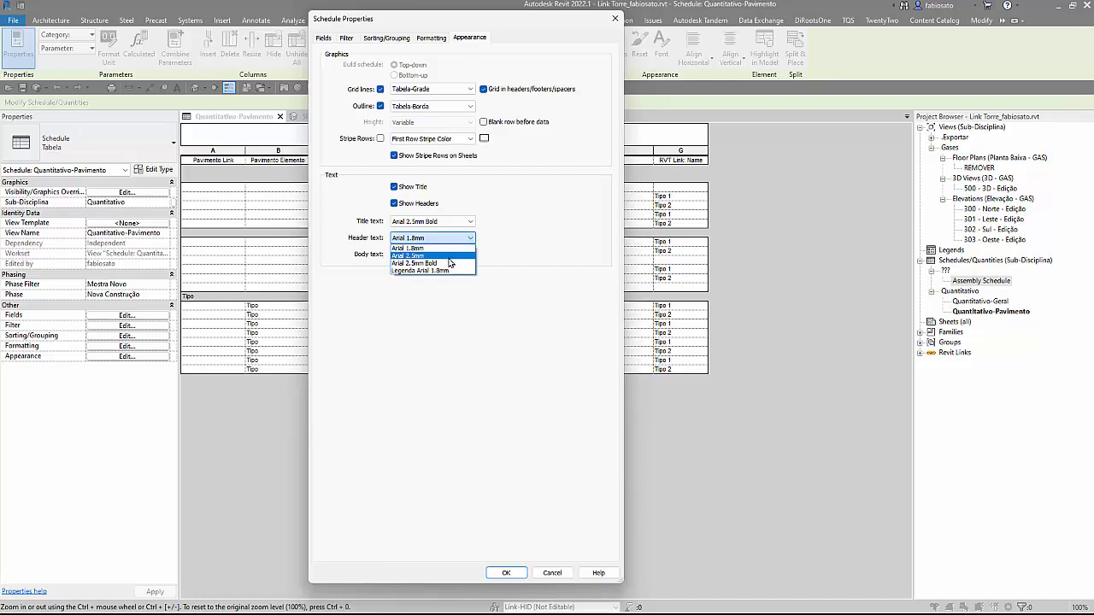
pyautogui.click(448, 257)
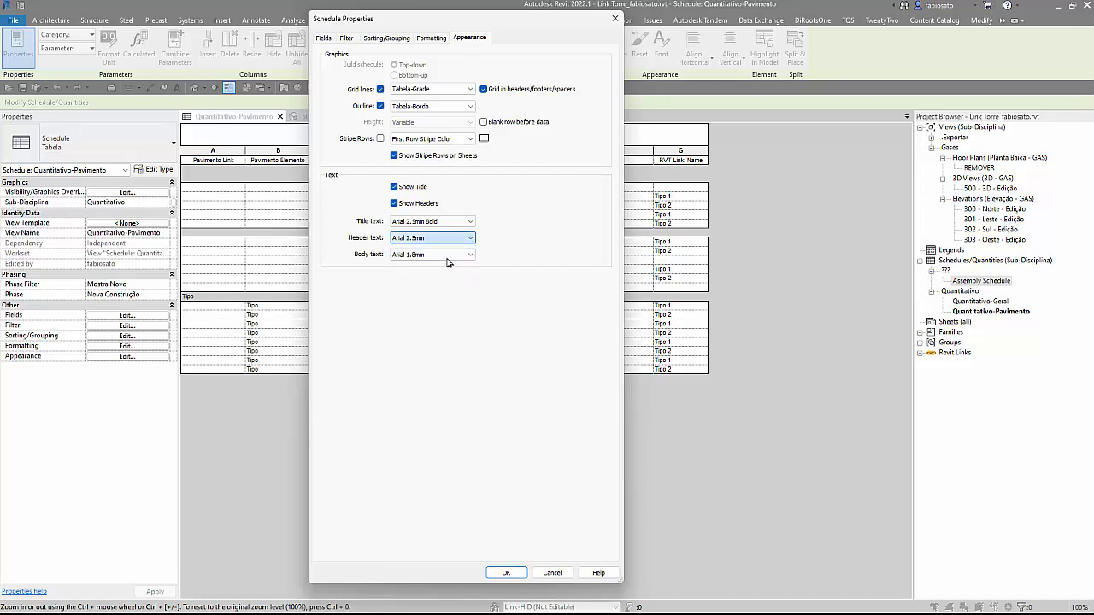
pyautogui.click(507, 573)
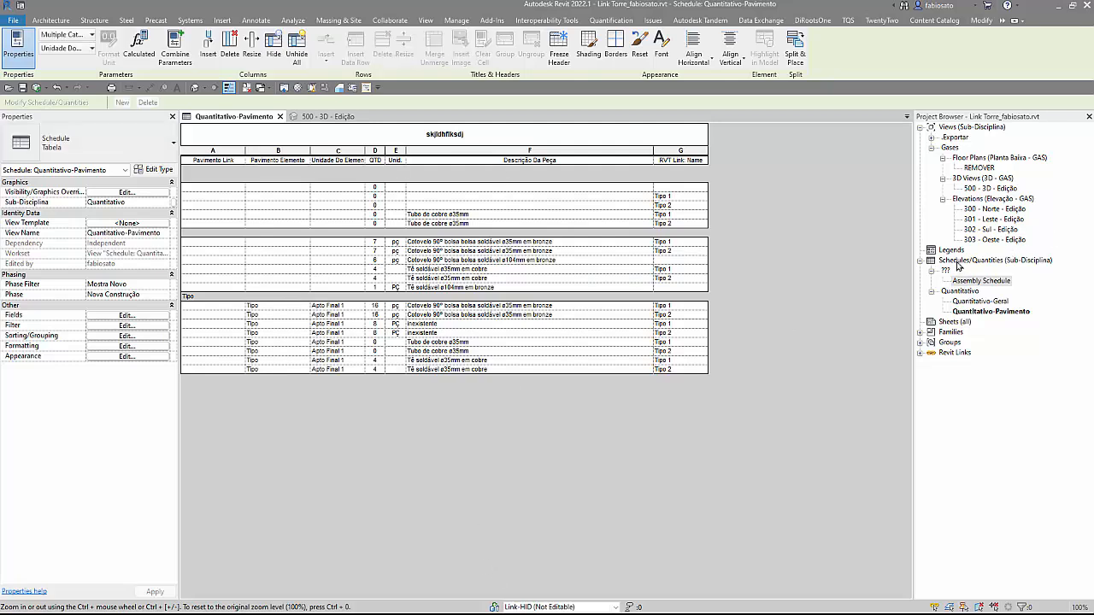
# Step: Create a new sheet with no titleblock
pyautogui.rightClick(953, 323)
pyautogui.click(966, 333)
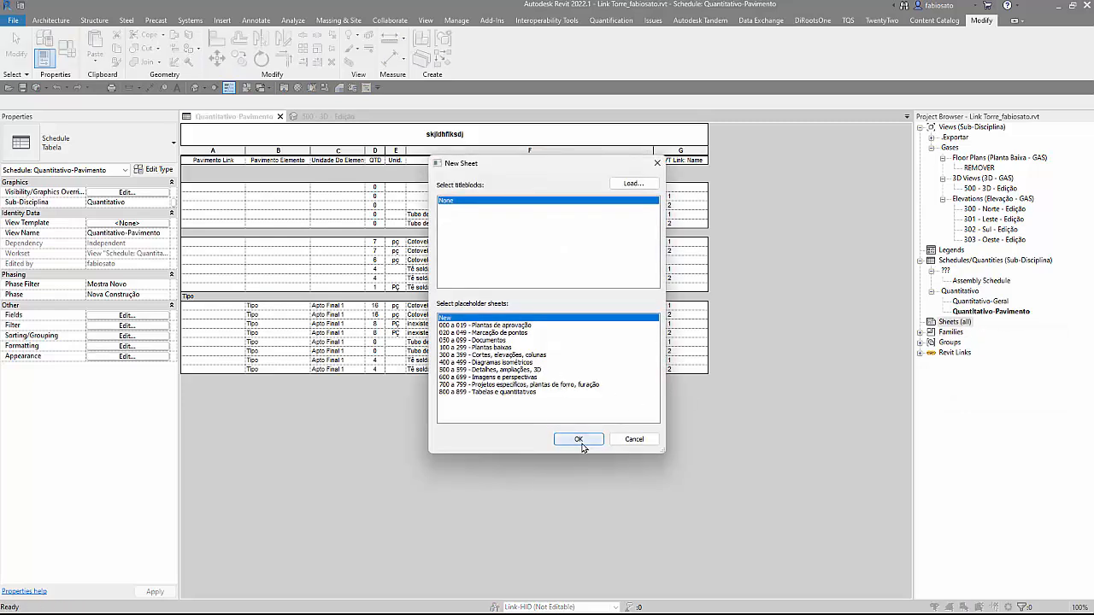
pyautogui.click(579, 440)
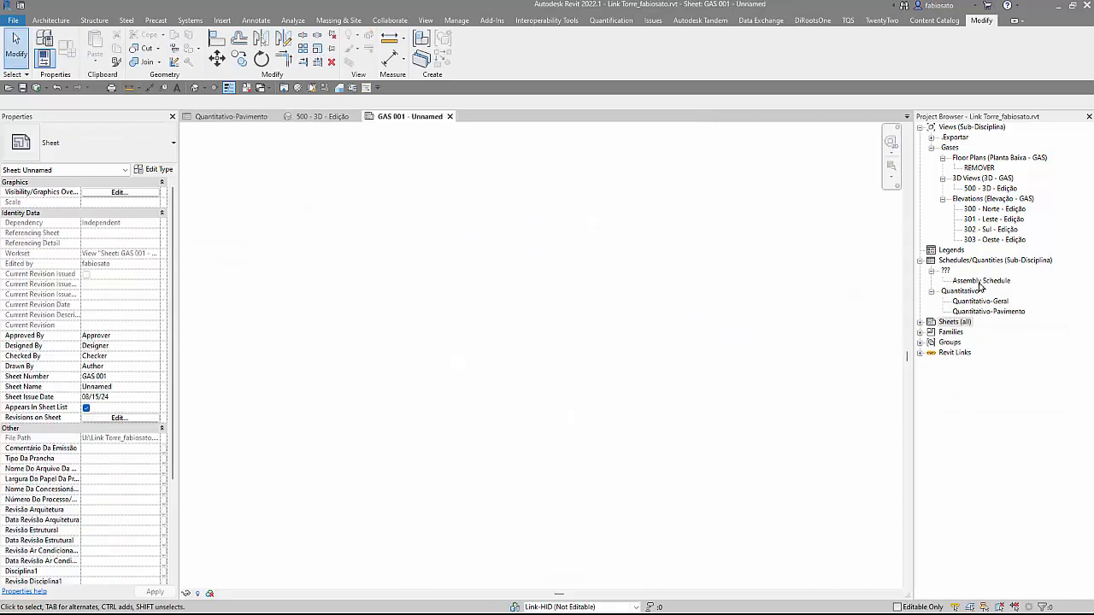
# Step: Place the Quantitativo-Pavimento schedule on the new sheet
pyautogui.click(255, 117)
pyautogui.click(419, 118)
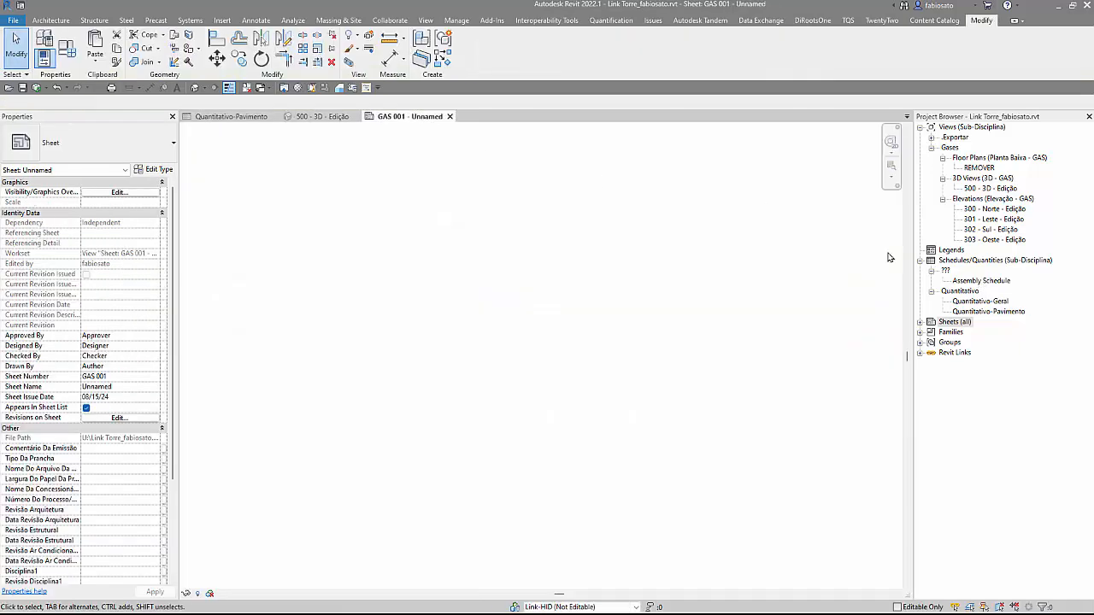
pyautogui.moveTo(981, 313); pyautogui.dragTo(330, 367)
pyautogui.click(349, 303)
pyautogui.scroll(2, 338, 287)
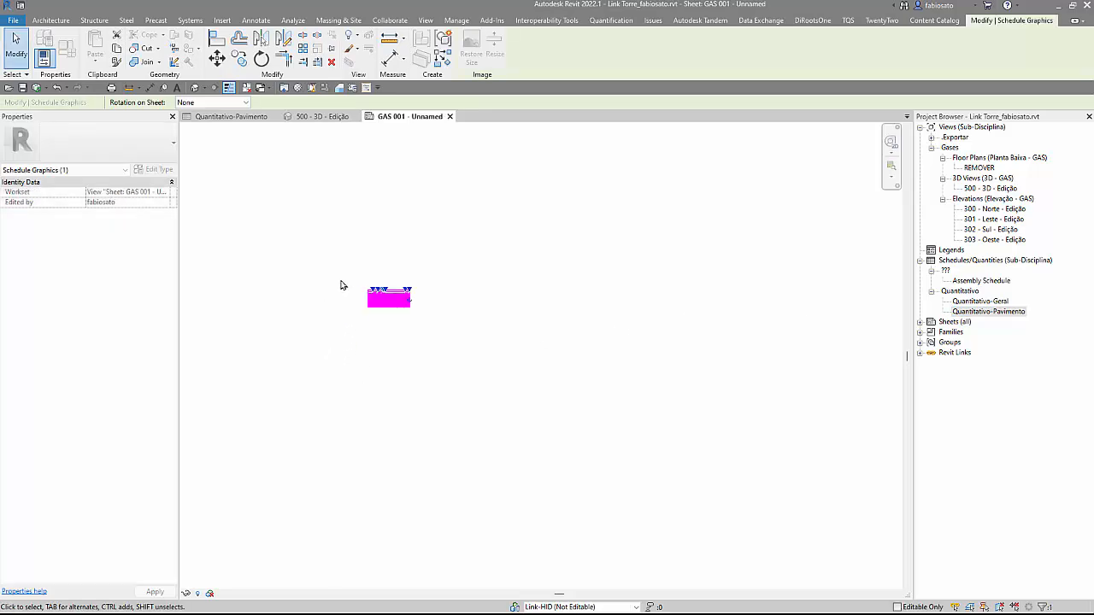
pyautogui.scroll(5, 384, 310)
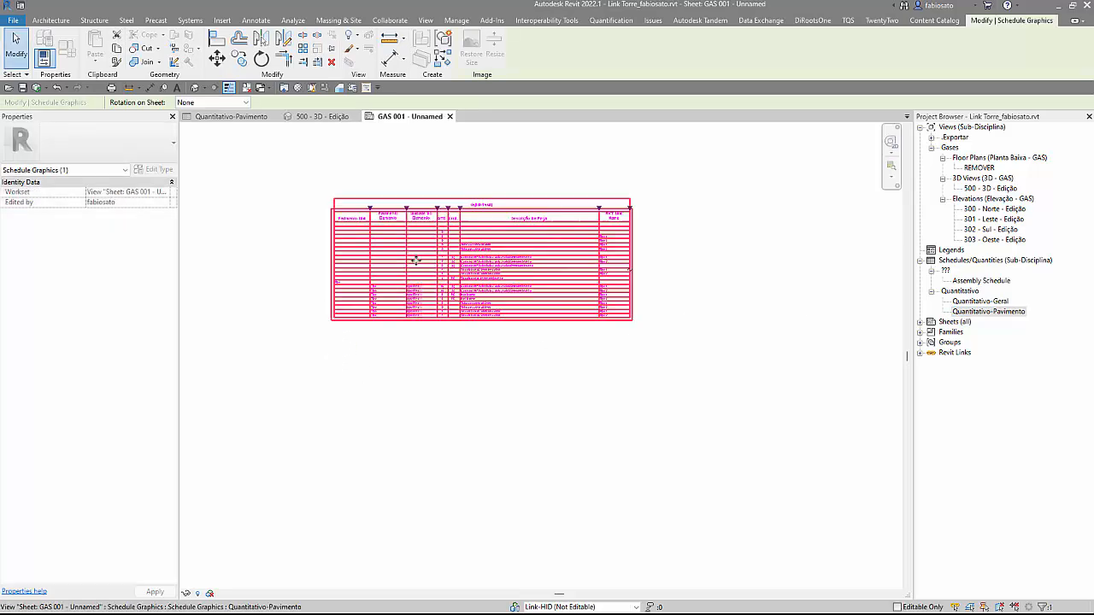
pyautogui.click(354, 367)
# Step: Compare the schedule's header text, title and rows on sheet GAS 001 with the Quantitativo-Pavimento schedule view
pyautogui.scroll(4, 342, 220)
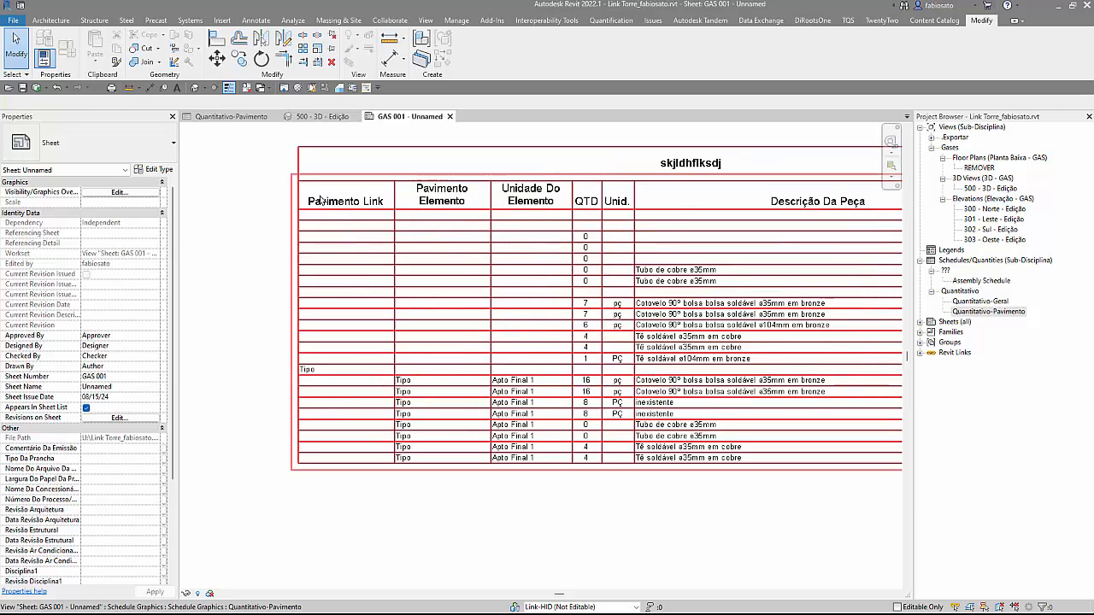
pyautogui.scroll(-1, 316, 252)
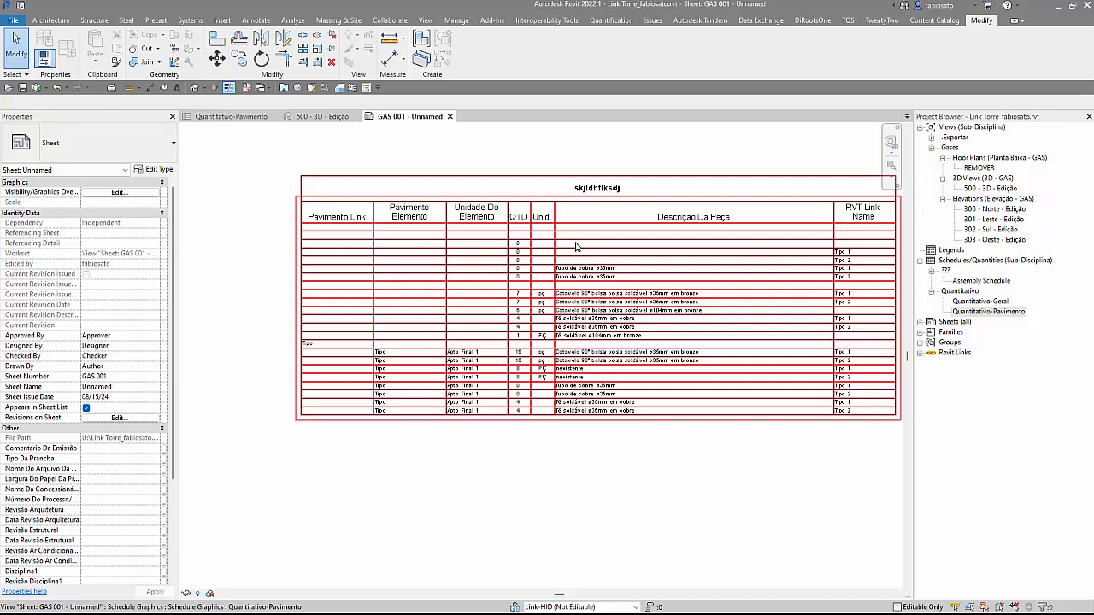
pyautogui.scroll(-1, 568, 248)
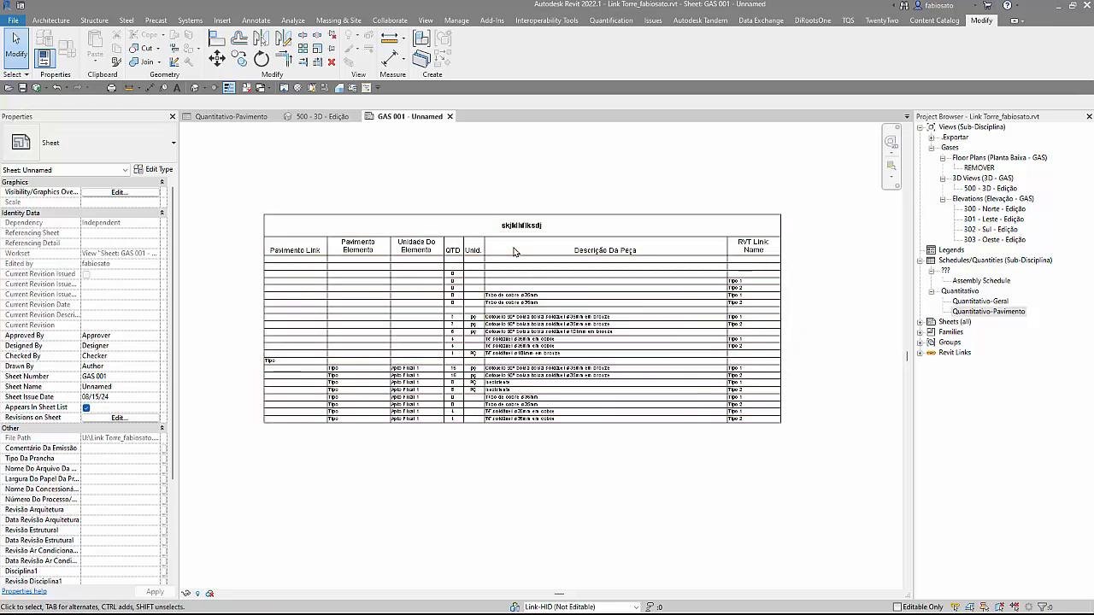
pyautogui.click(338, 116)
pyautogui.click(410, 118)
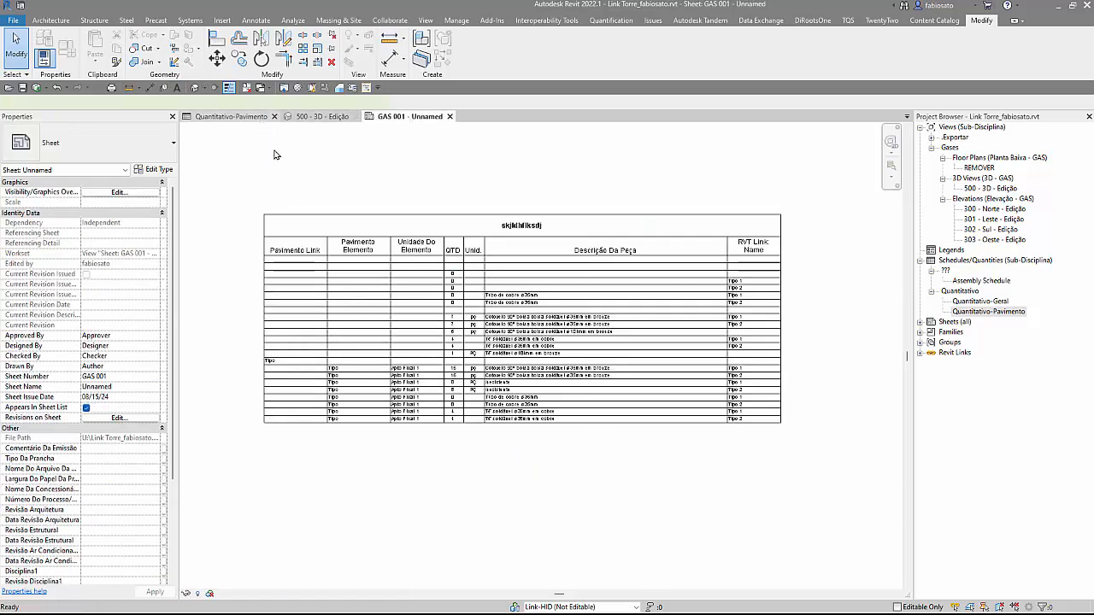
pyautogui.click(231, 116)
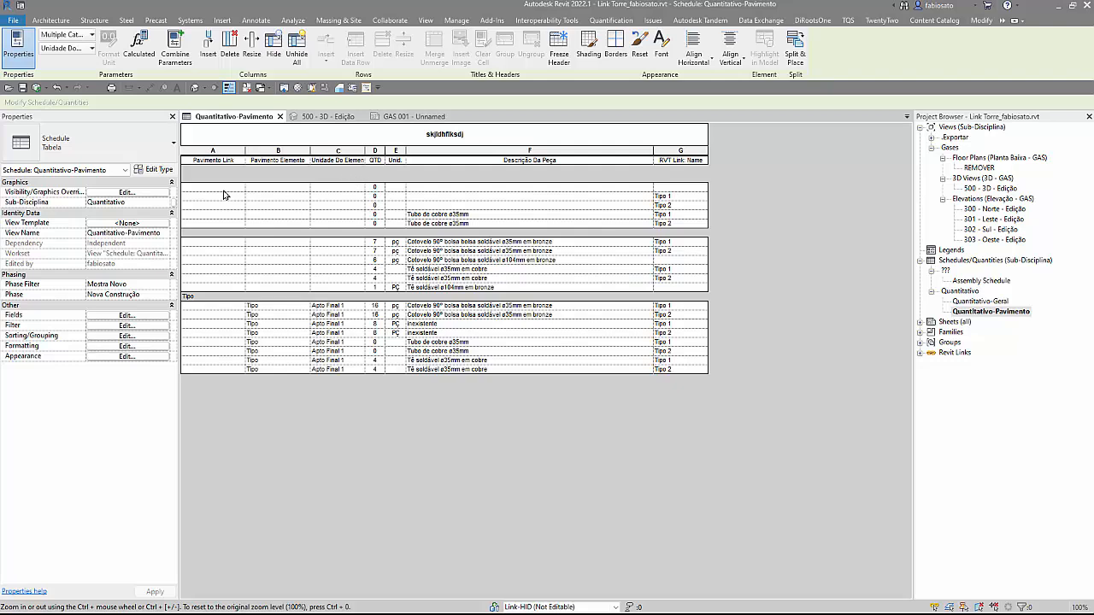
pyautogui.moveTo(226, 188); pyautogui.dragTo(679, 223)
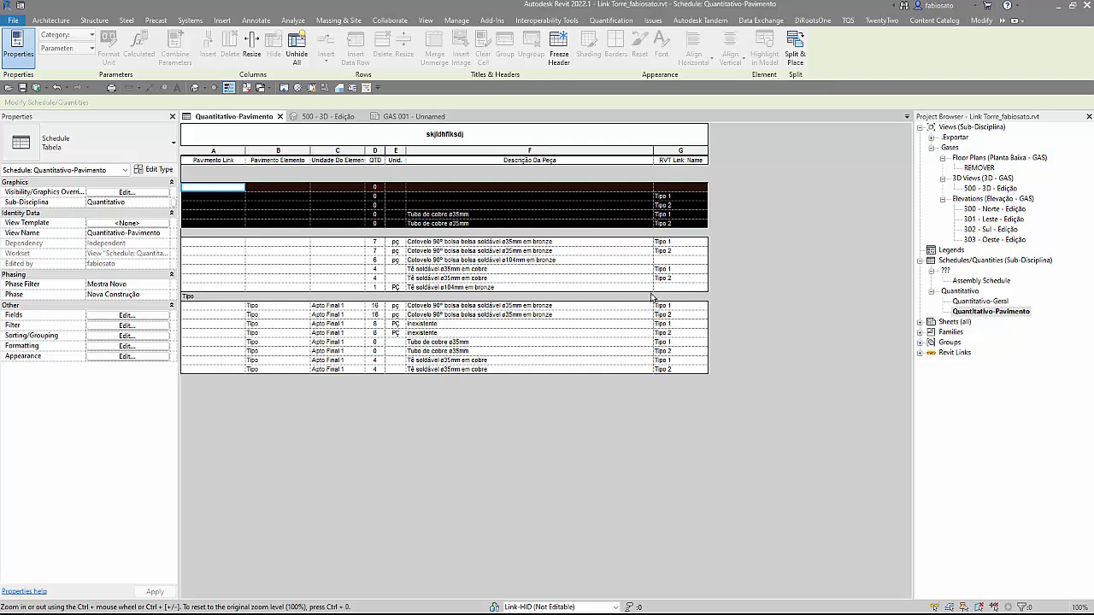
pyautogui.click(304, 198)
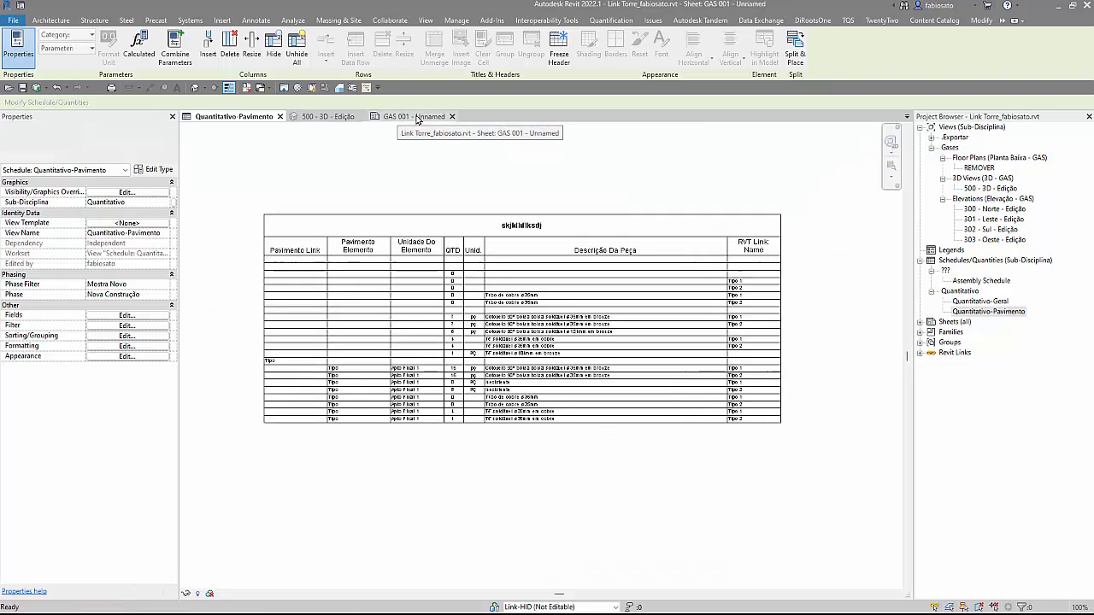
pyautogui.click(400, 118)
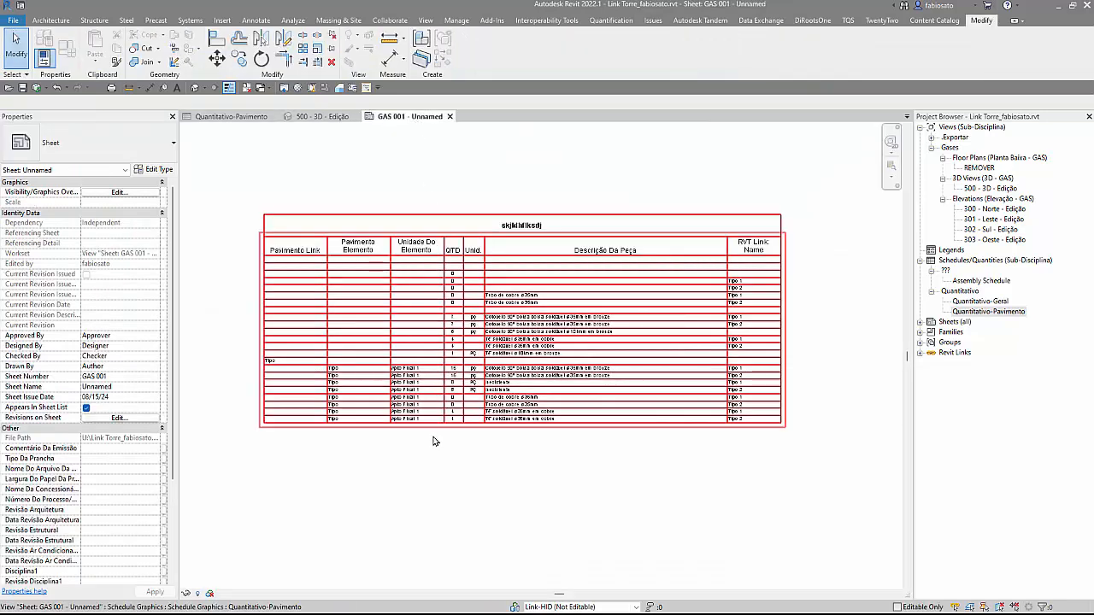
pyautogui.click(384, 307)
pyautogui.click(406, 495)
# Step: Turn on stripe rows for Quantitativo-Pavimento with a cyan second row stripe color, and check the table on sheet GAS 001
pyautogui.click(239, 117)
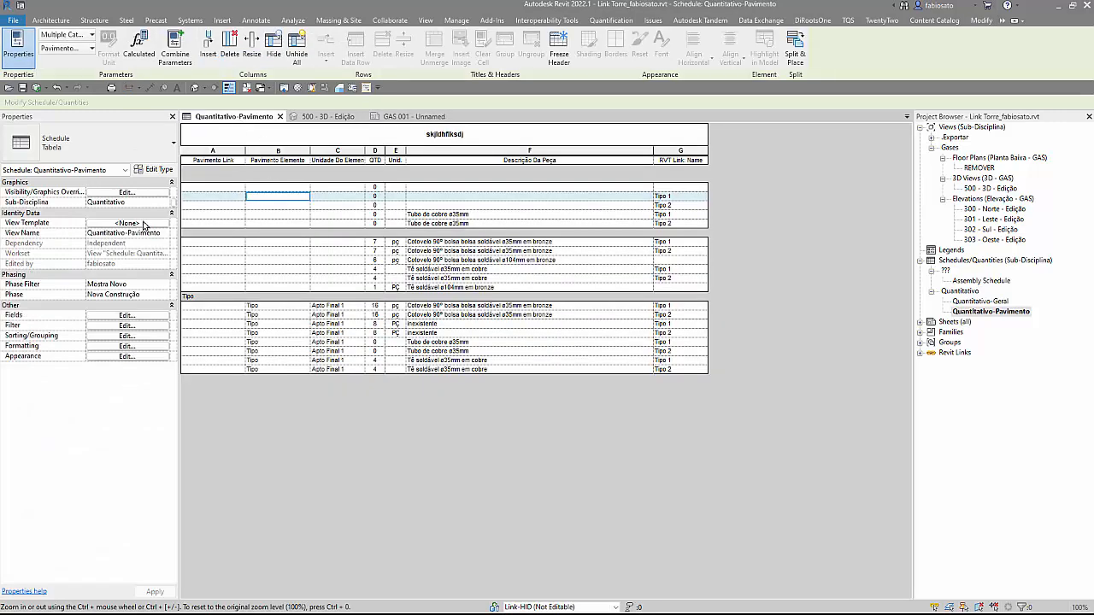
pyautogui.click(135, 358)
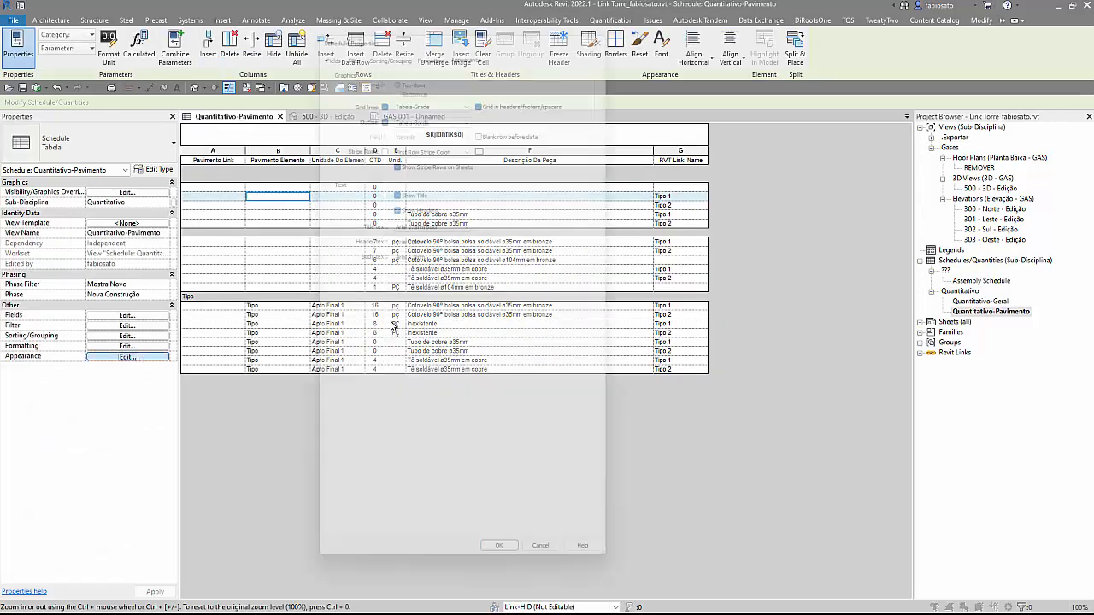
pyautogui.click(382, 139)
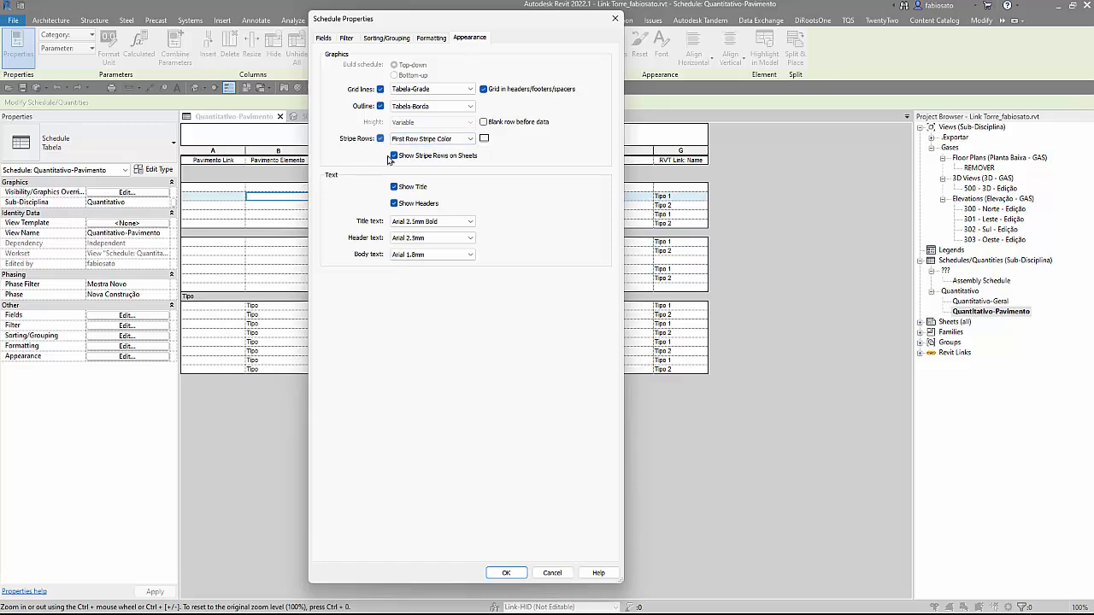
pyautogui.click(448, 140)
pyautogui.click(450, 141)
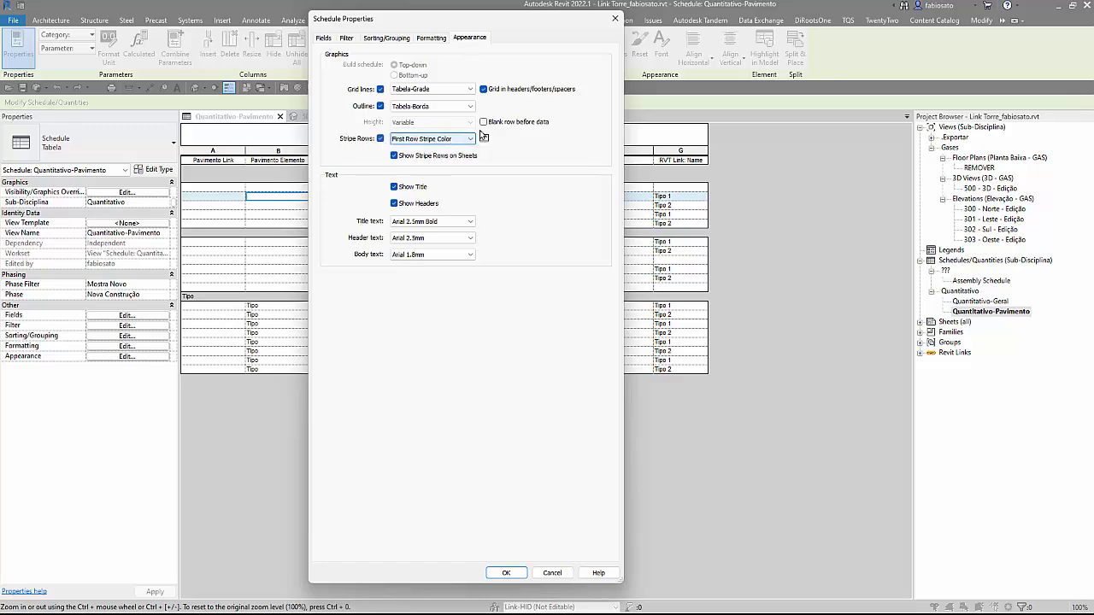
pyautogui.click(452, 143)
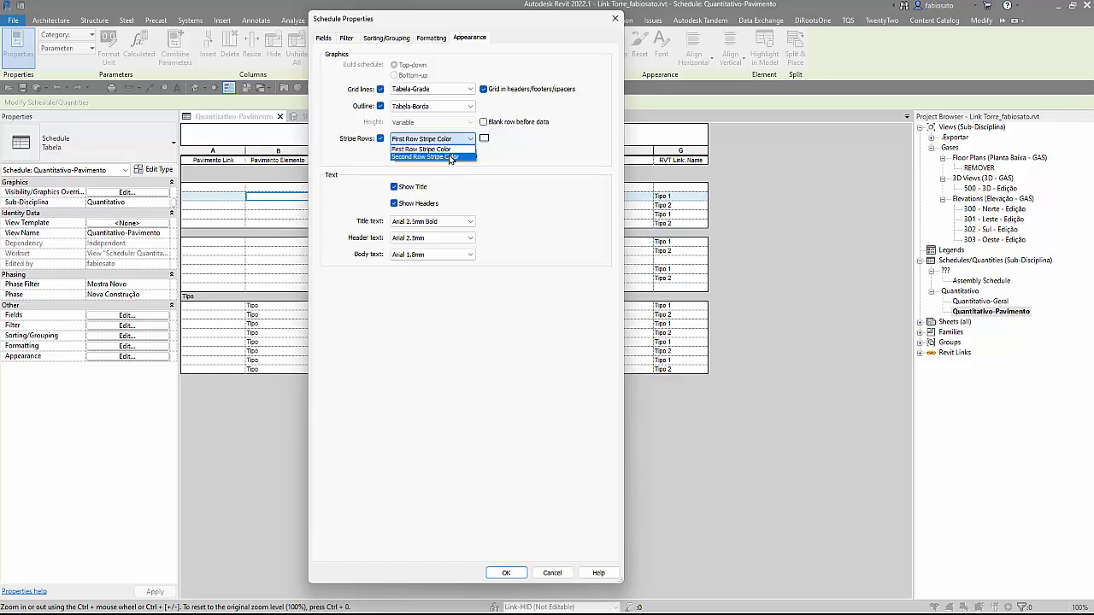
pyautogui.click(451, 147)
pyautogui.click(484, 139)
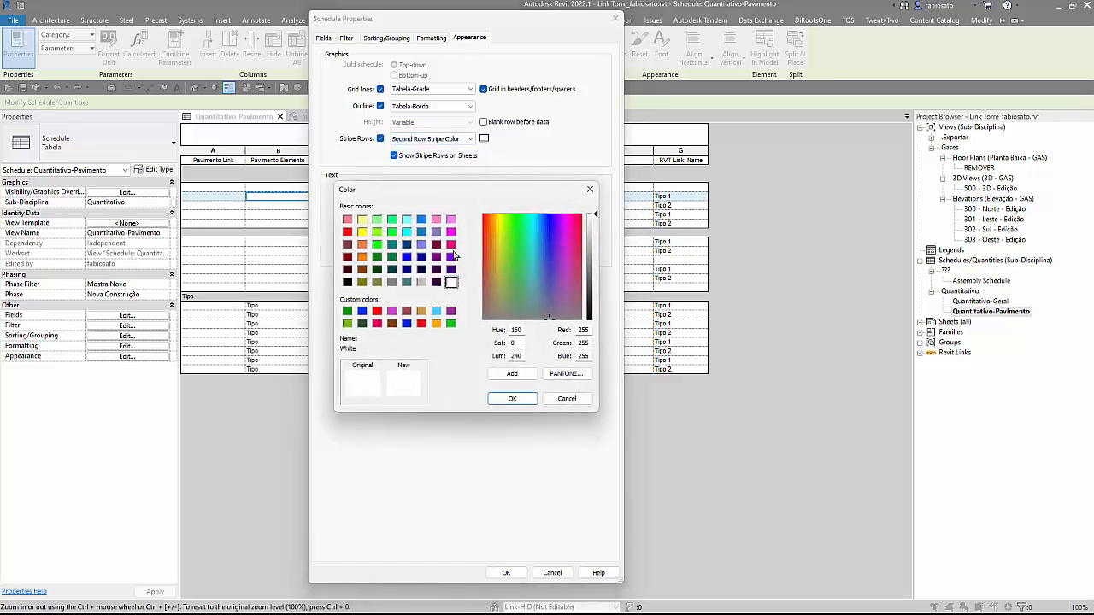
pyautogui.click(407, 232)
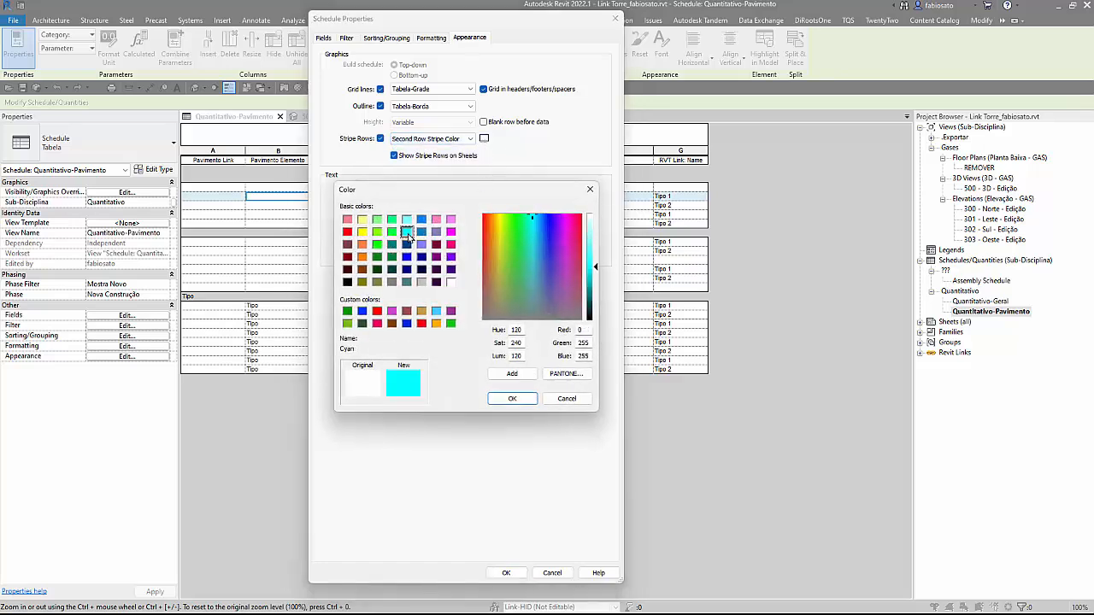
pyautogui.click(509, 399)
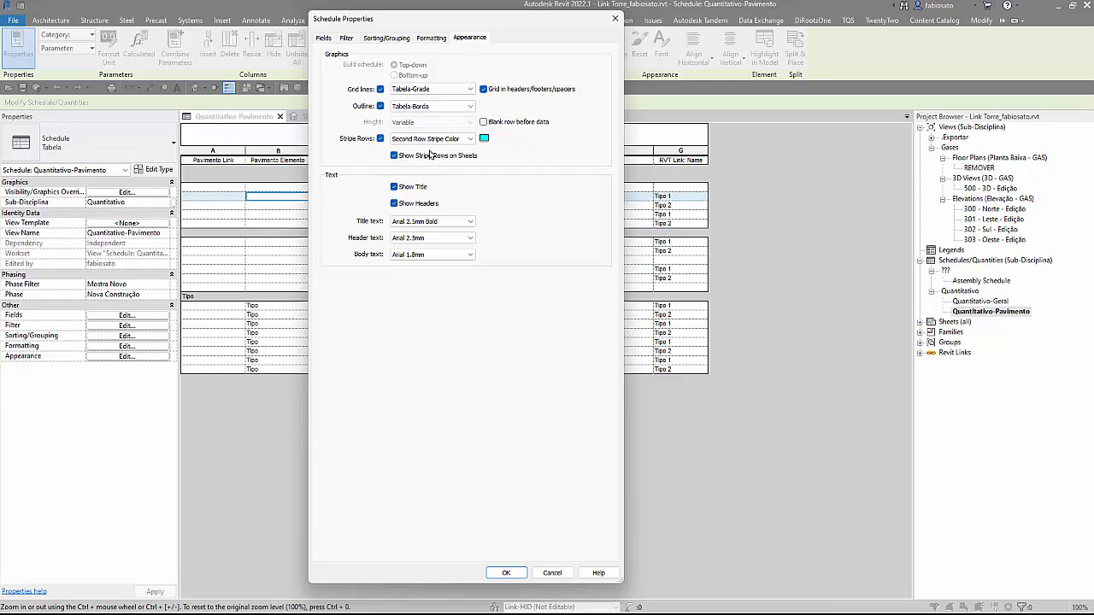
pyautogui.click(506, 572)
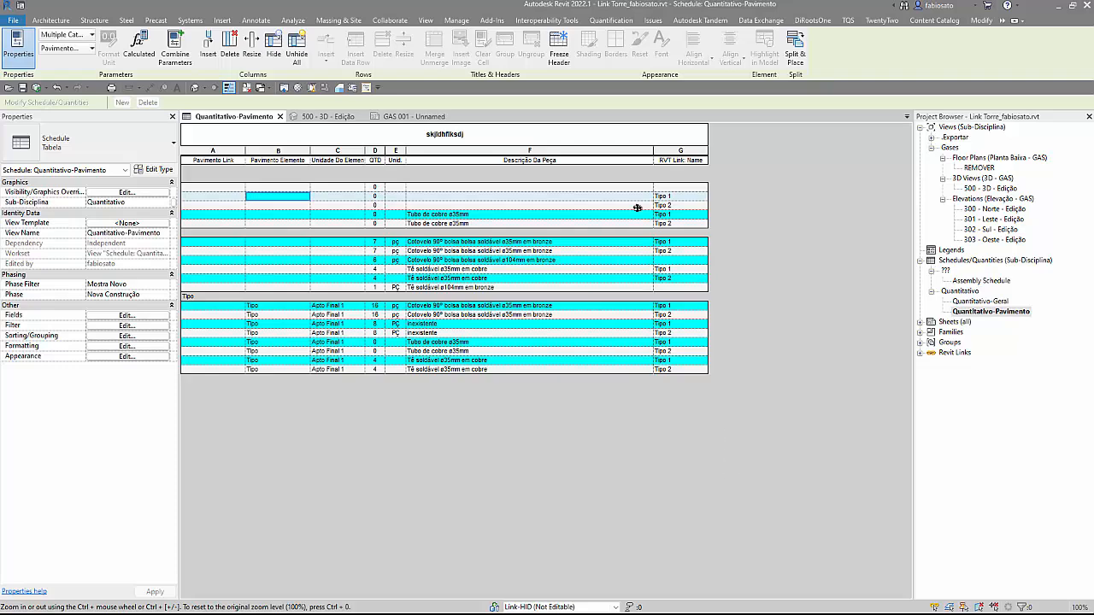
pyautogui.click(434, 120)
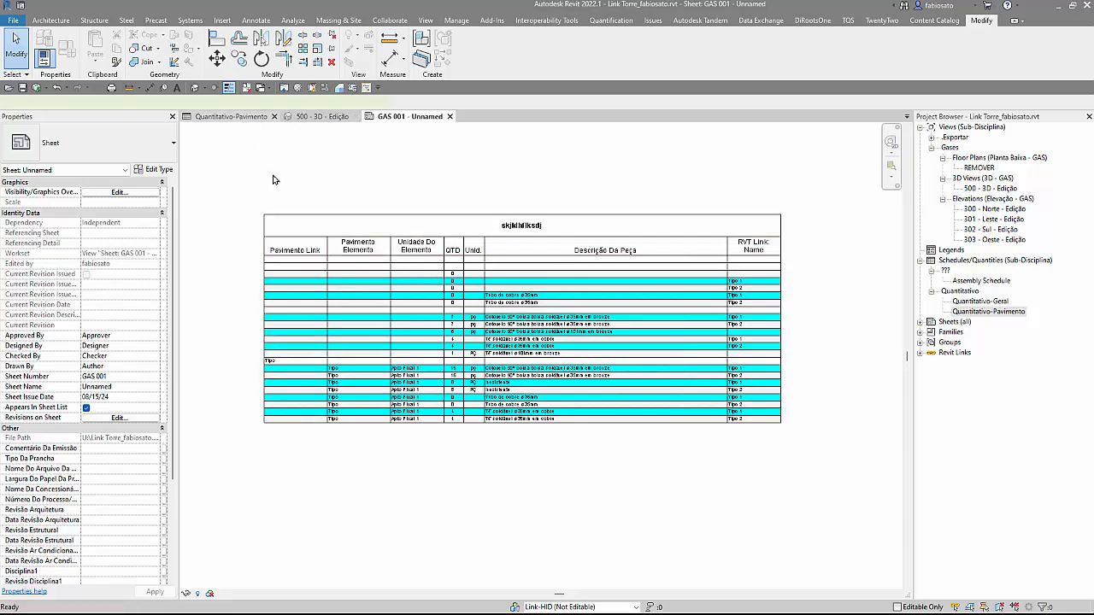
# Step: Turn off showing stripe rows on sheets for Quantitativo-Pavimento and check the table on sheet GAS 001
pyautogui.click(247, 119)
pyautogui.click(127, 357)
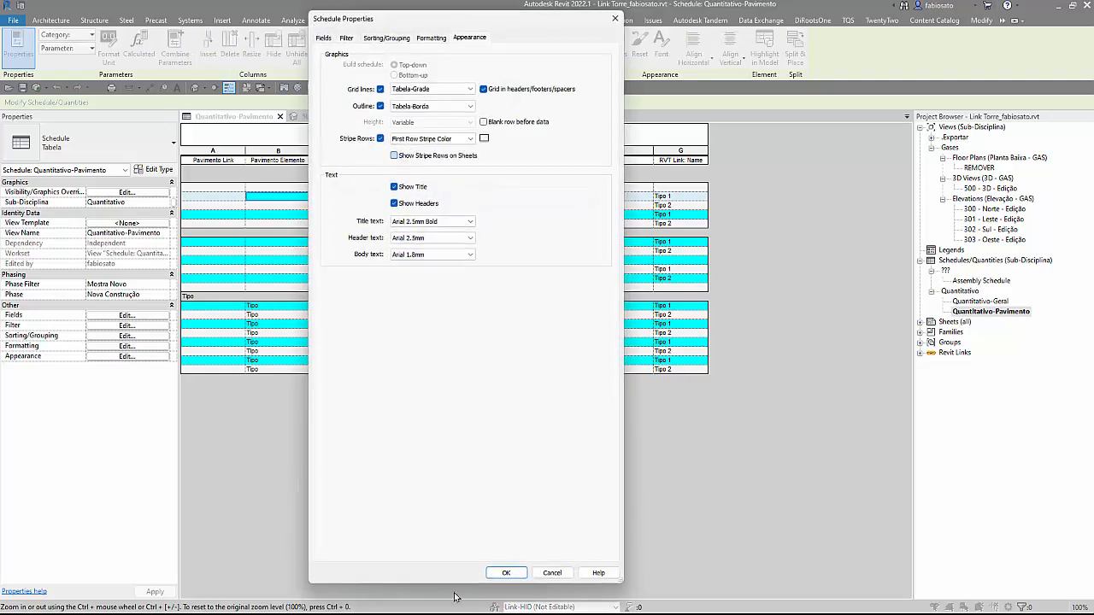
pyautogui.click(506, 573)
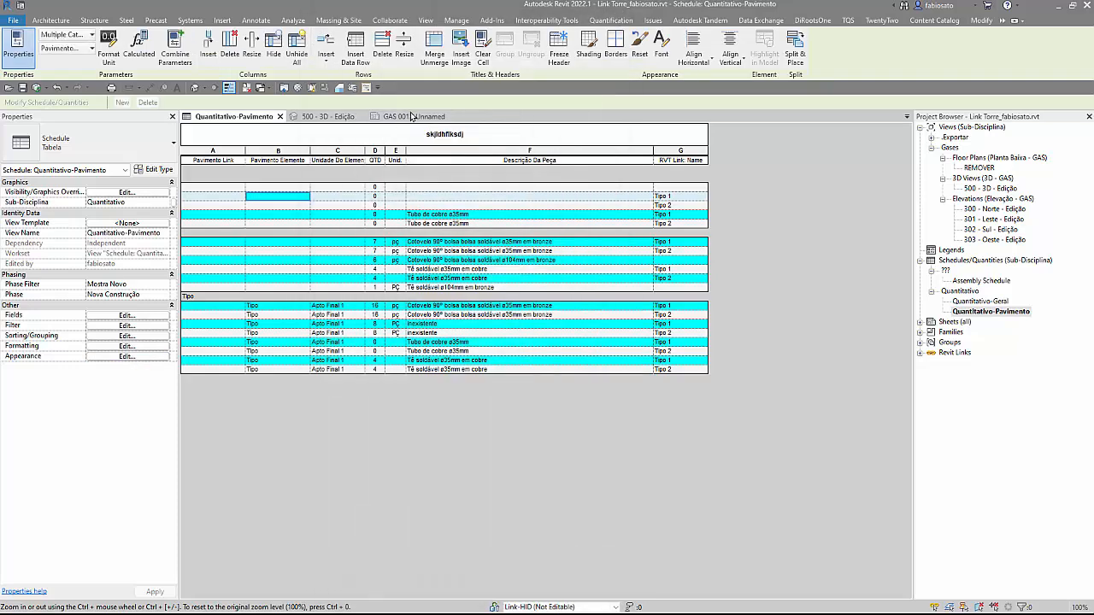
pyautogui.click(407, 117)
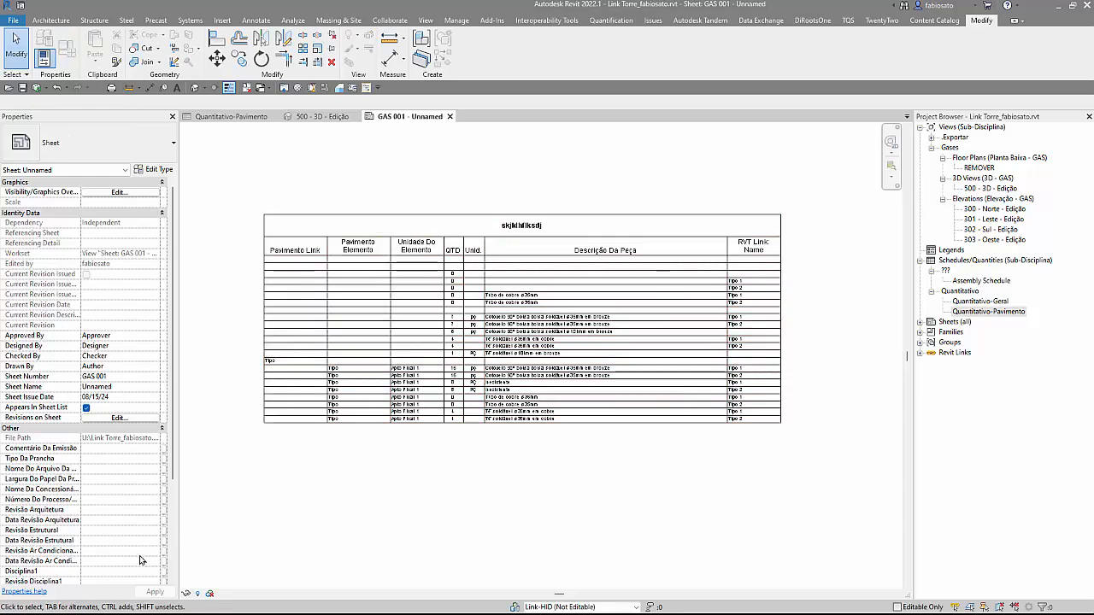
# Step: Turn the Quantitativo-Pavimento schedule's stripe rows back on for sheets
pyautogui.click(233, 117)
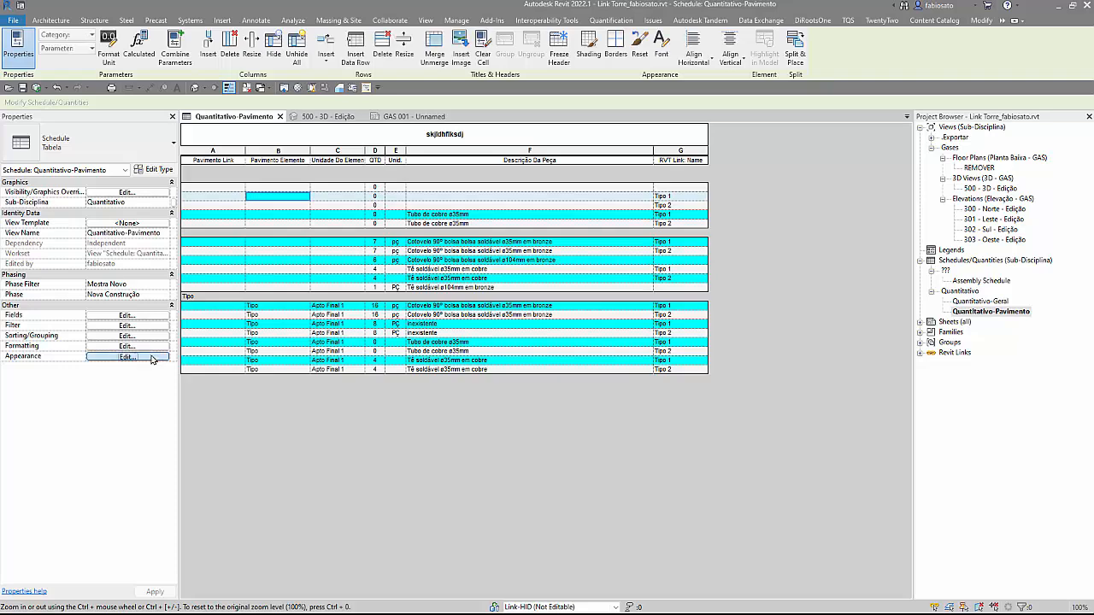
pyautogui.click(128, 357)
pyautogui.click(401, 157)
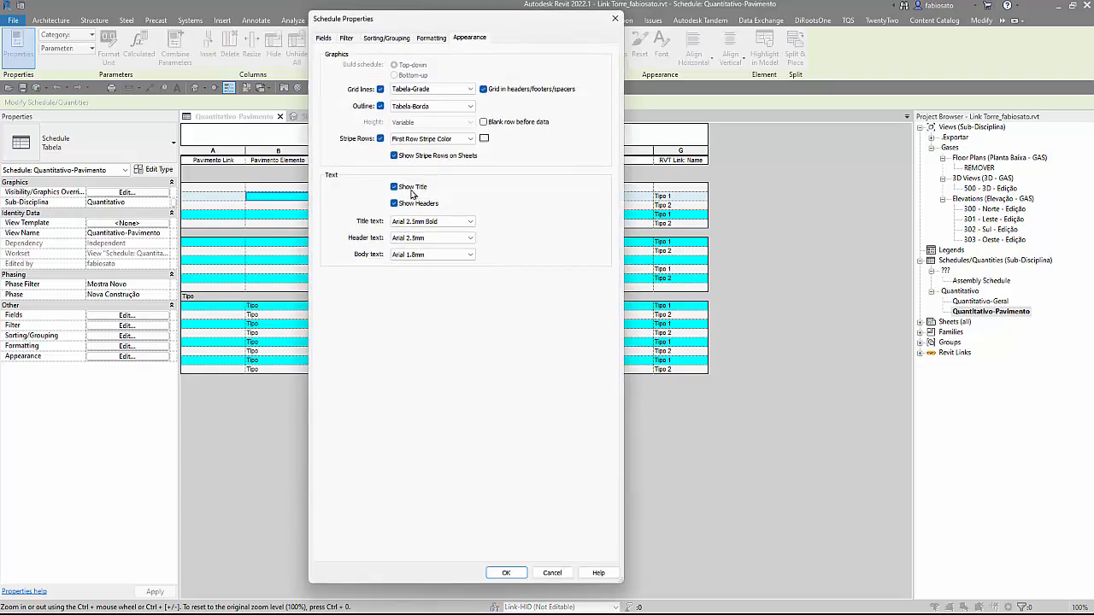
pyautogui.click(505, 574)
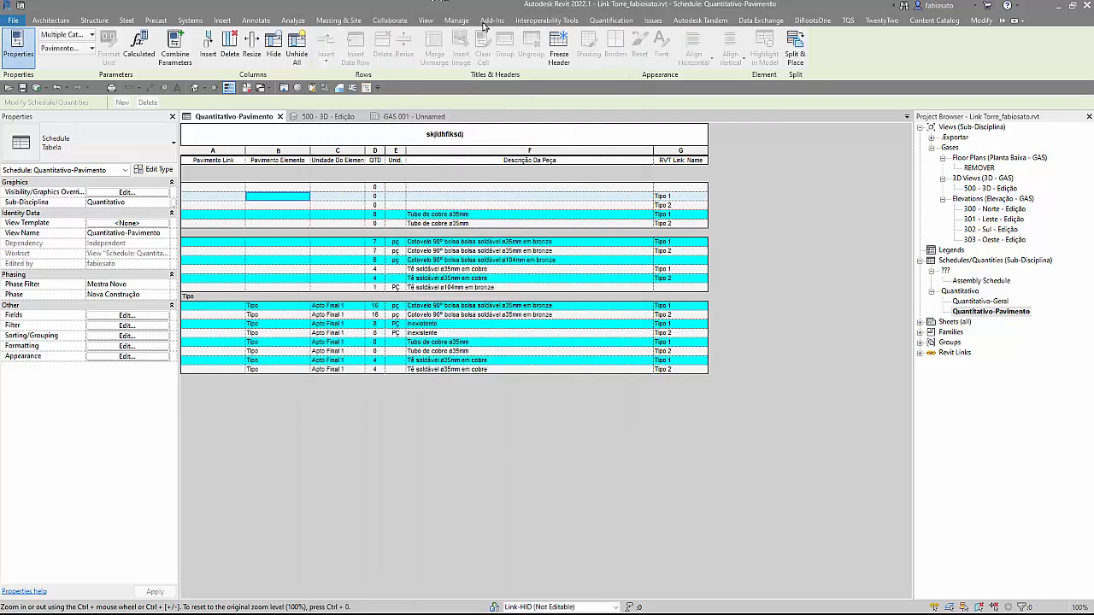
# Step: Switch to Project1 in Revit 2024 and create a new building component schedule for the Walls category
pyautogui.click(812, 19)
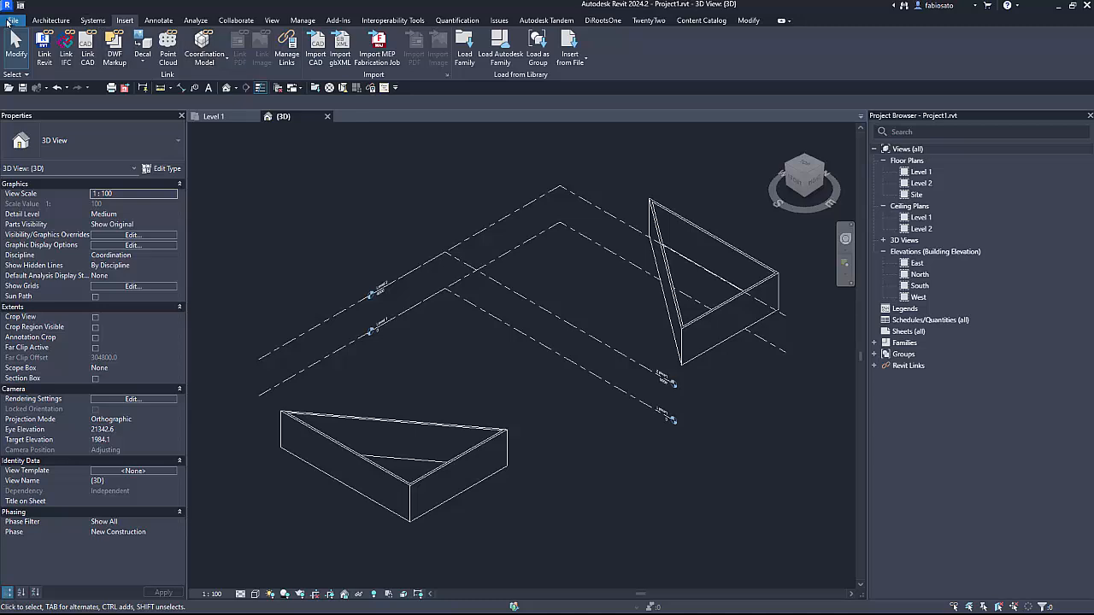
pyautogui.click(21, 21)
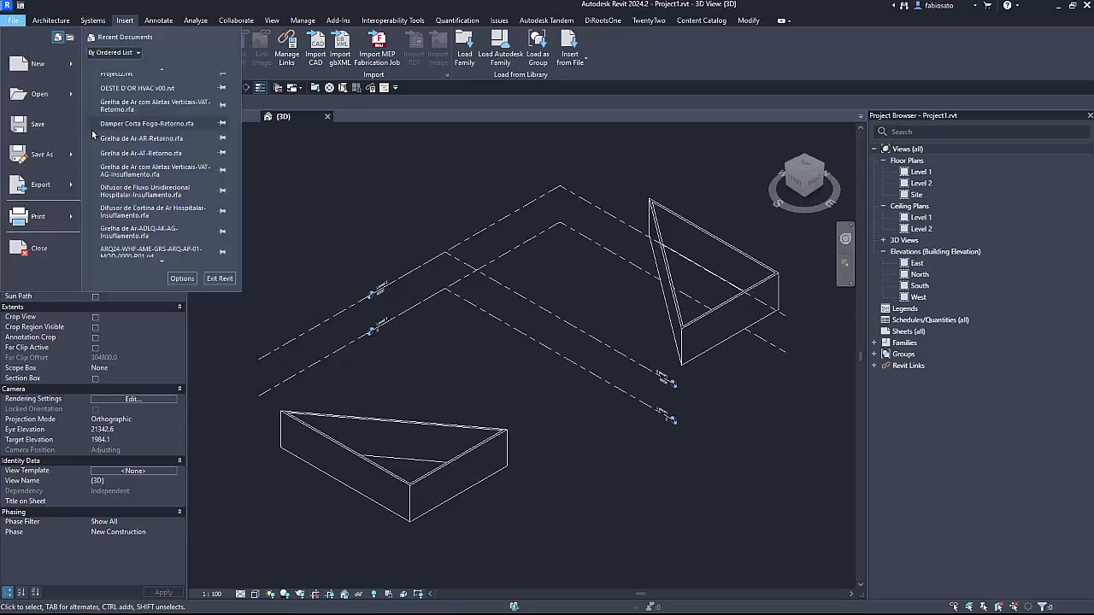
pyautogui.click(960, 323)
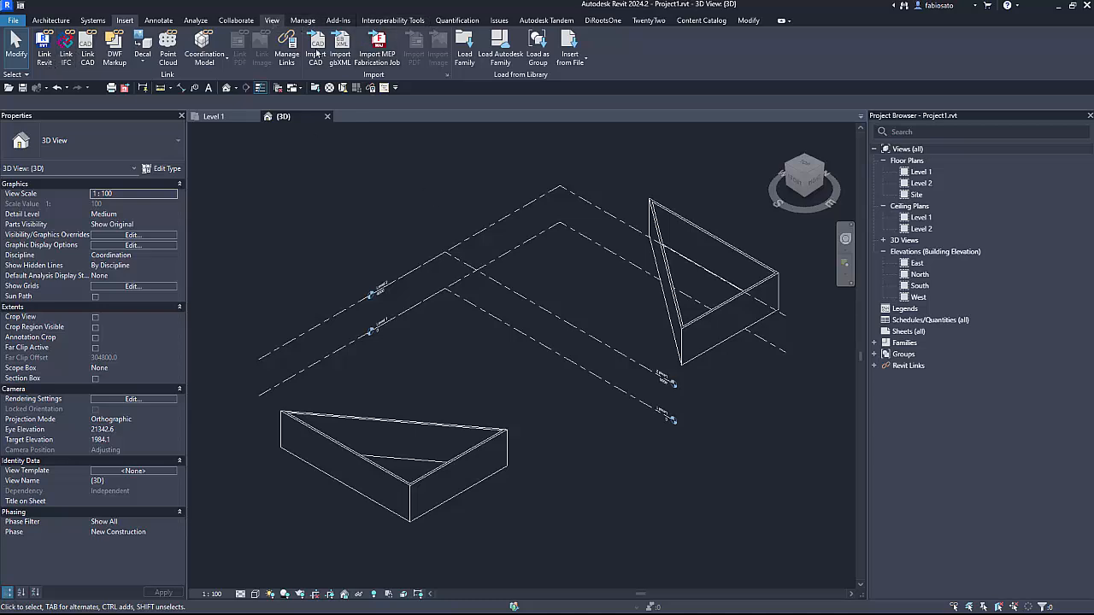
pyautogui.click(272, 19)
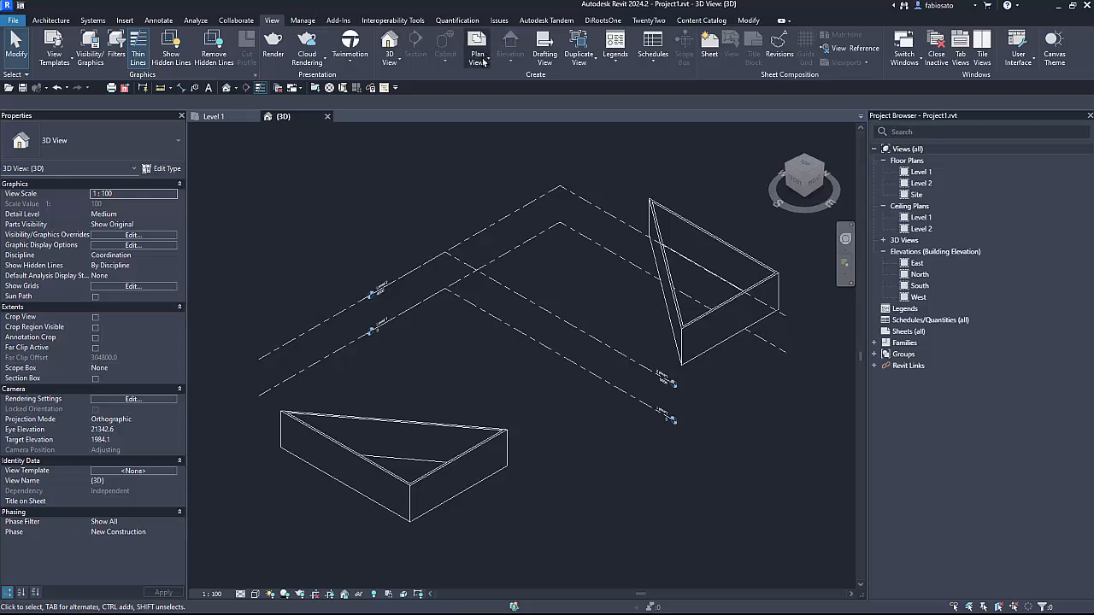
pyautogui.click(654, 58)
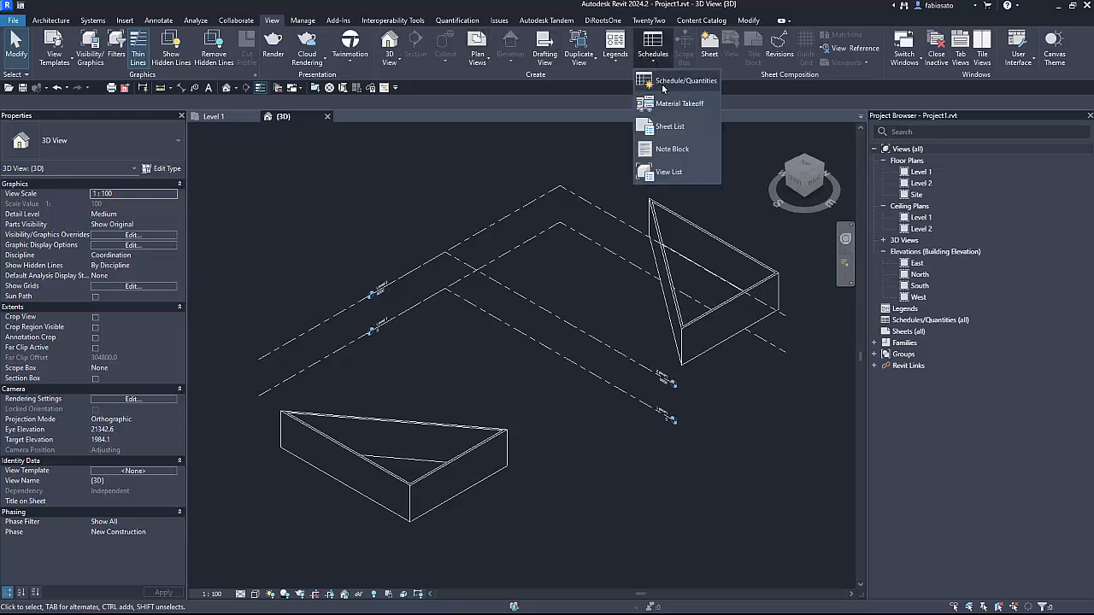
pyautogui.click(665, 82)
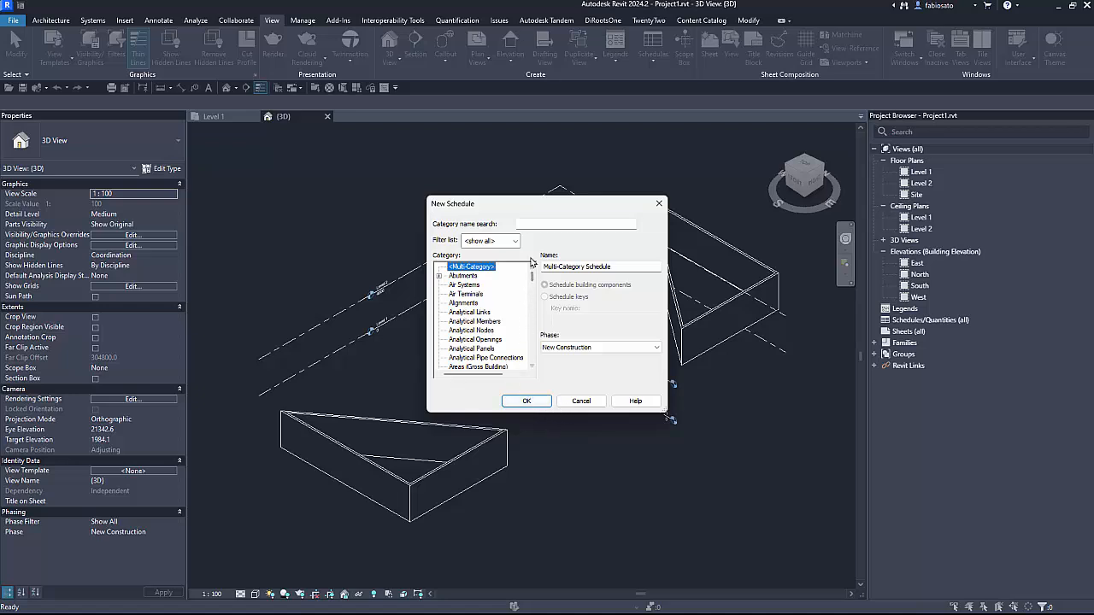
pyautogui.click(534, 226)
pyautogui.write('wal')
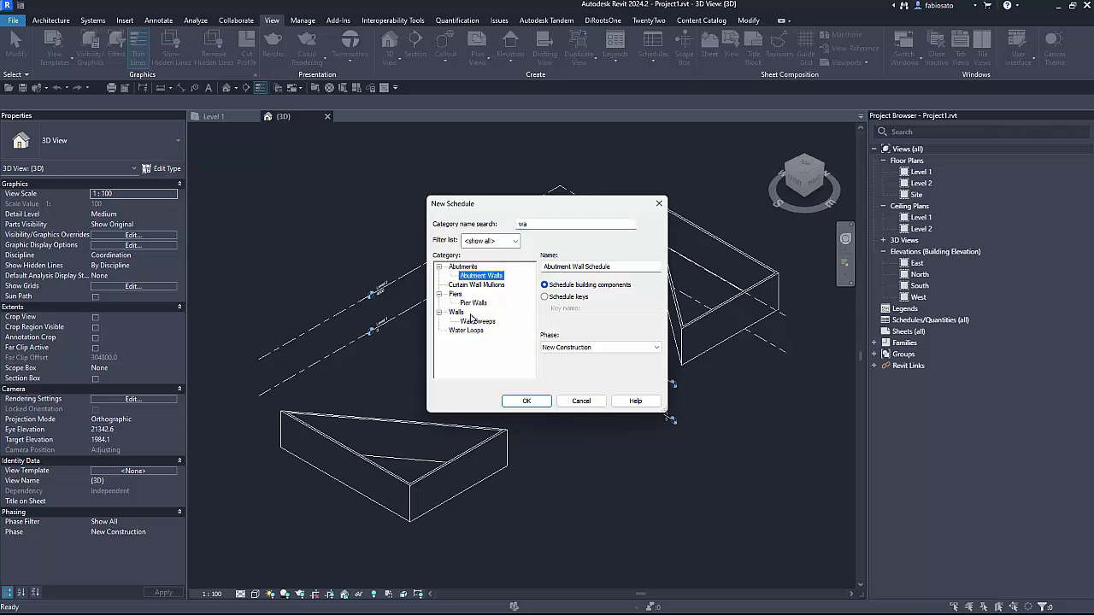
pyautogui.click(467, 313)
pyautogui.click(527, 401)
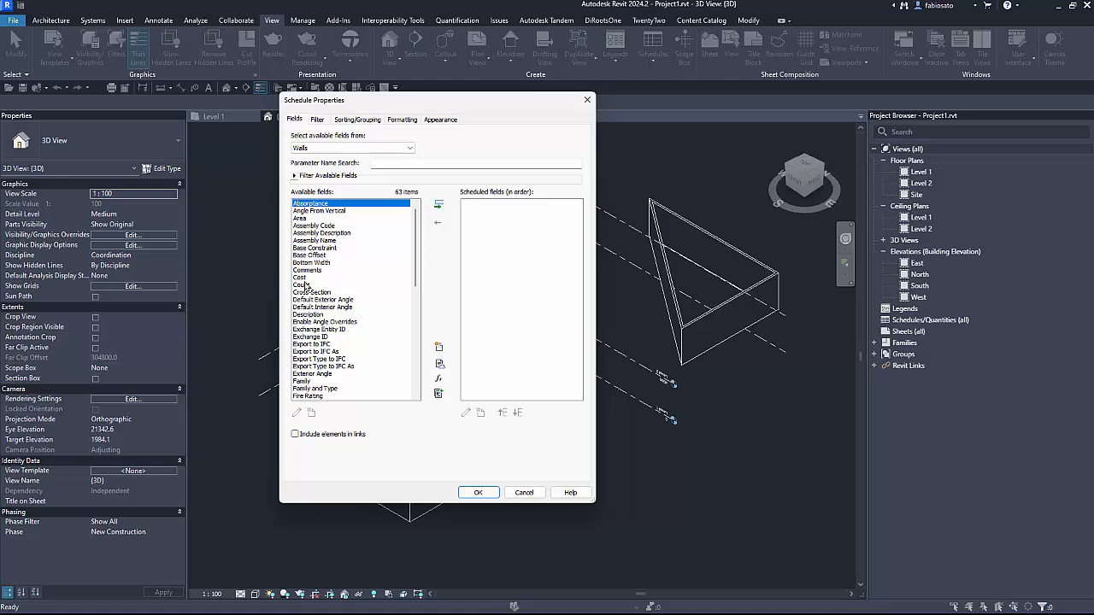
# Step: Add the Length and Family and Type fields to the wall schedule, then widen its Family and Type column
pyautogui.scroll(-4, 308, 336)
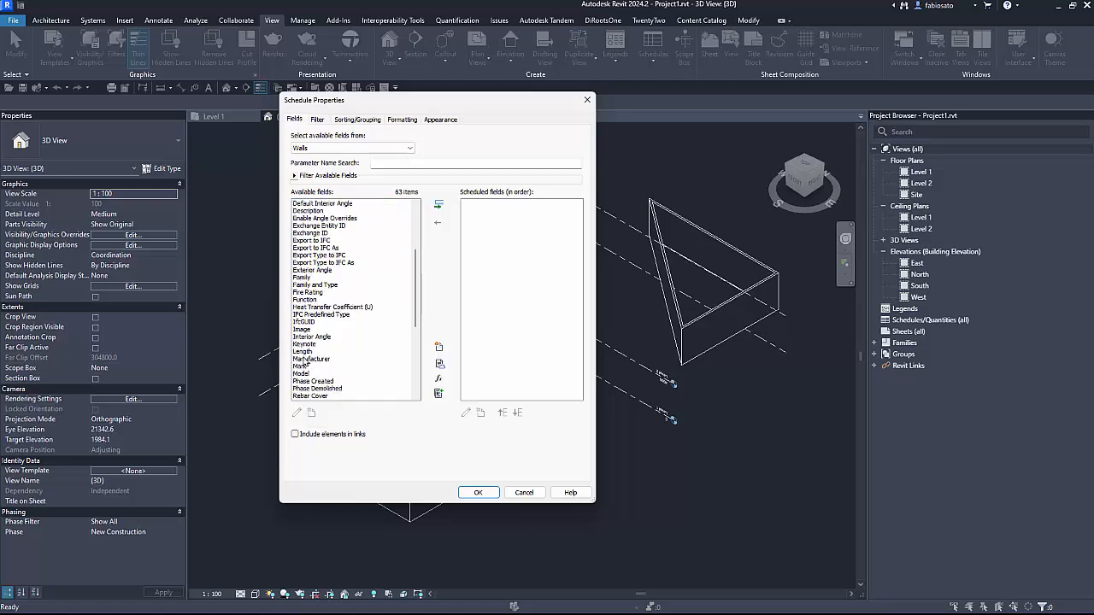
pyautogui.doubleClick(313, 352)
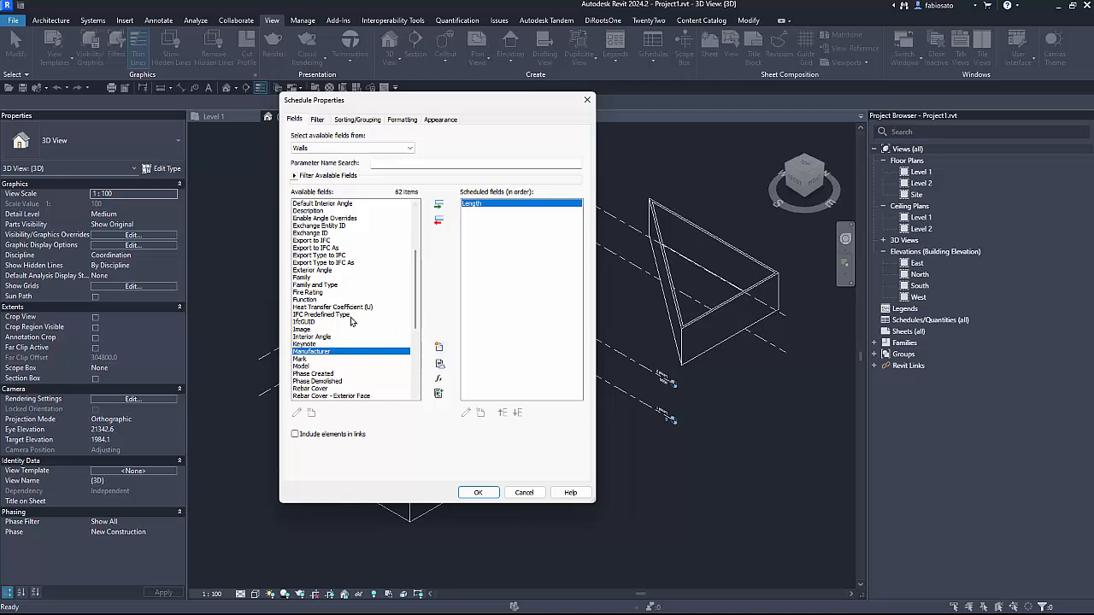
pyautogui.scroll(2, 356, 318)
pyautogui.scroll(2, 359, 309)
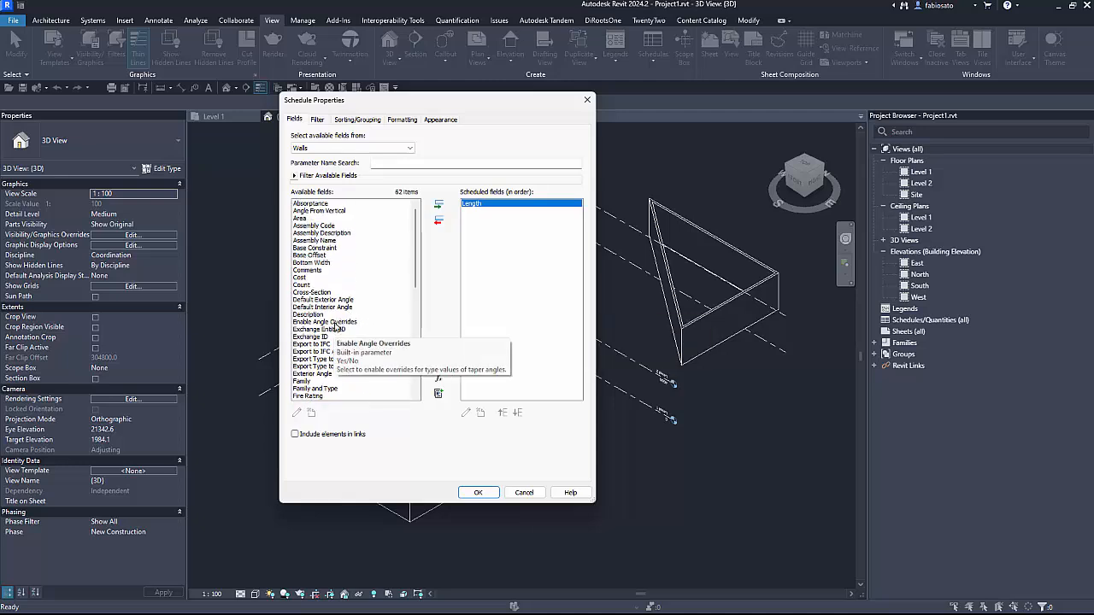
pyautogui.scroll(-2, 336, 326)
pyautogui.click(330, 337)
pyautogui.doubleClick(329, 338)
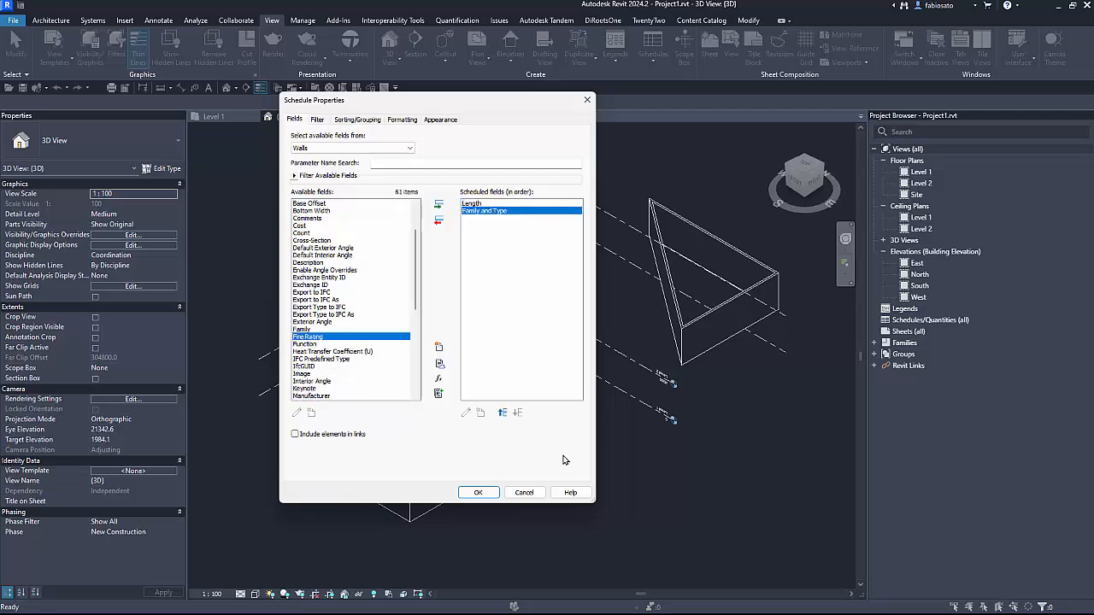
pyautogui.click(479, 492)
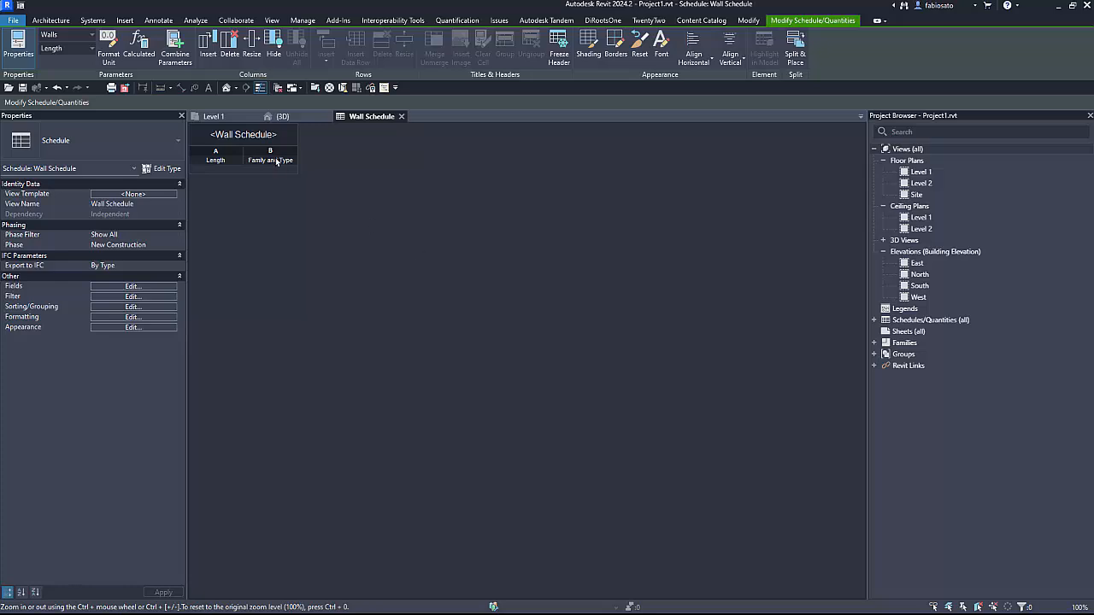
pyautogui.moveTo(298, 149); pyautogui.dragTo(488, 150)
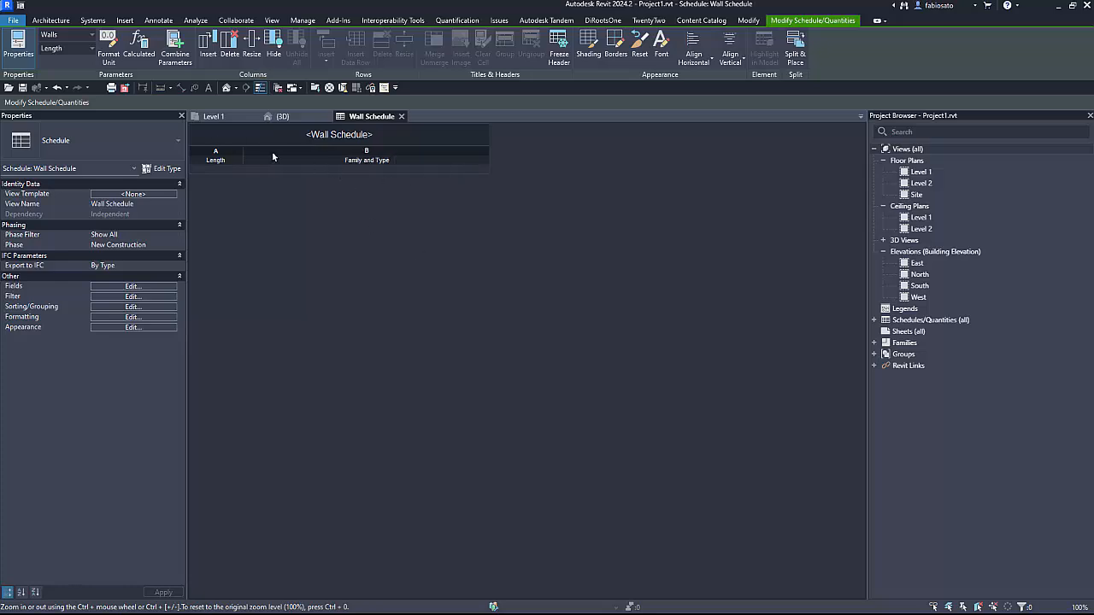
pyautogui.click(159, 288)
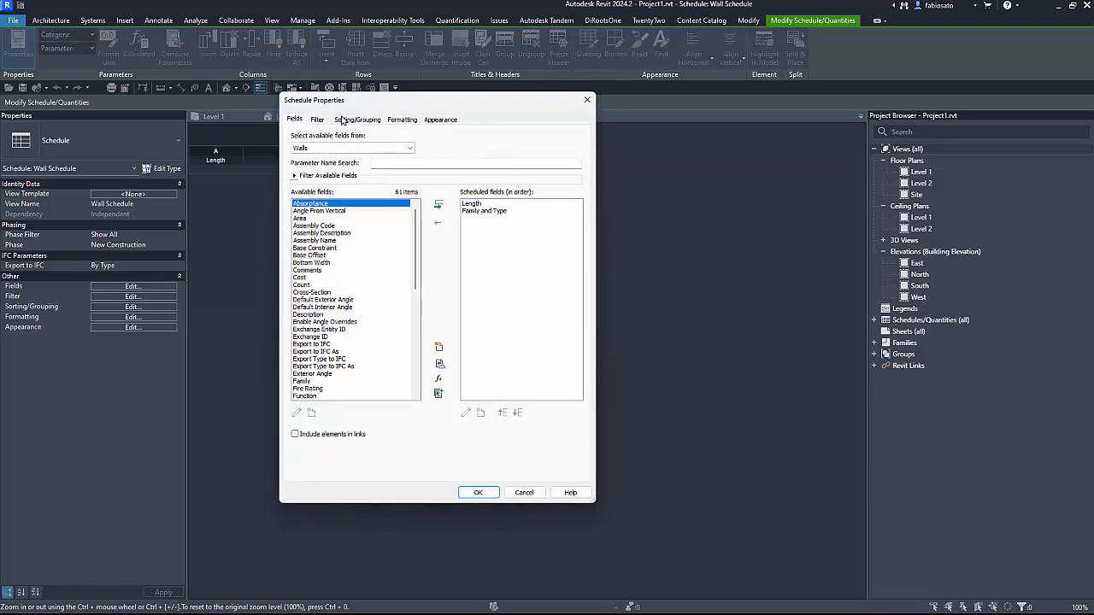
pyautogui.click(303, 285)
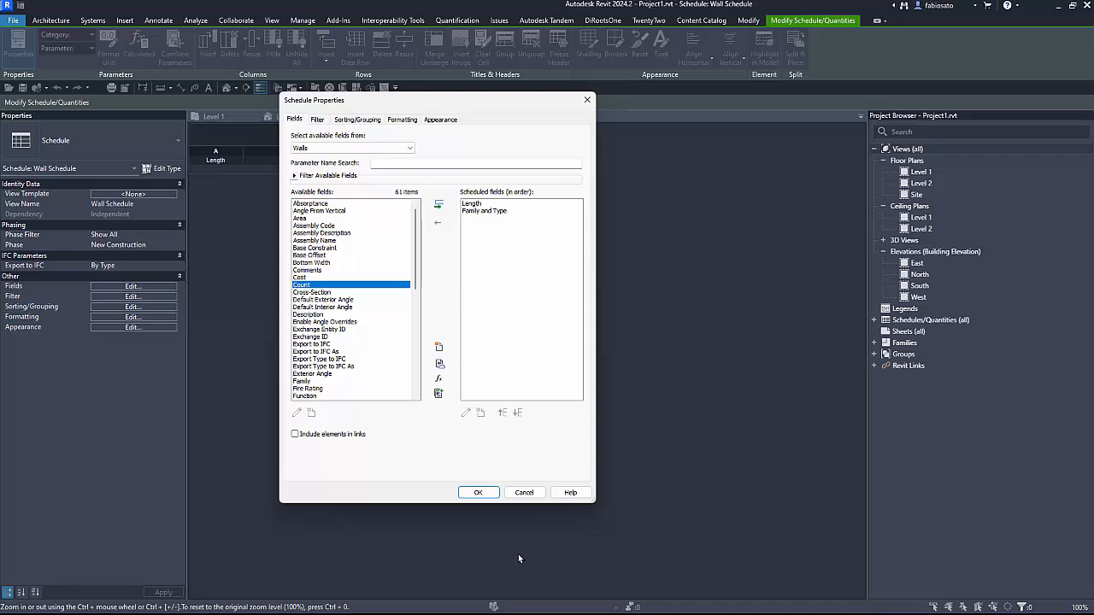
pyautogui.click(480, 493)
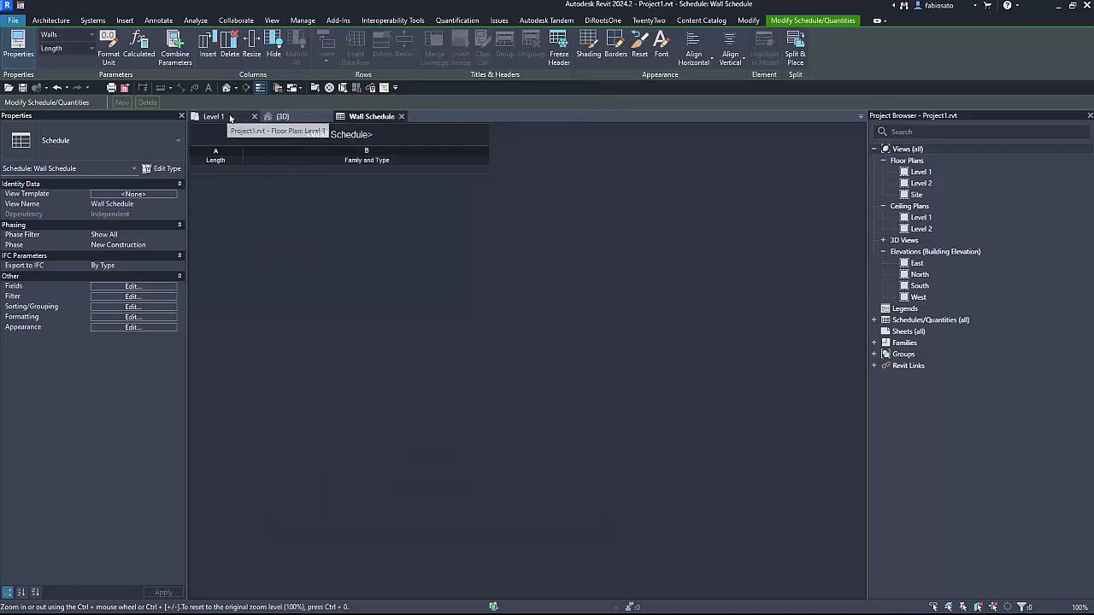
# Step: Include elements in links in the Wall Schedule and widen its Length column
pyautogui.click(132, 286)
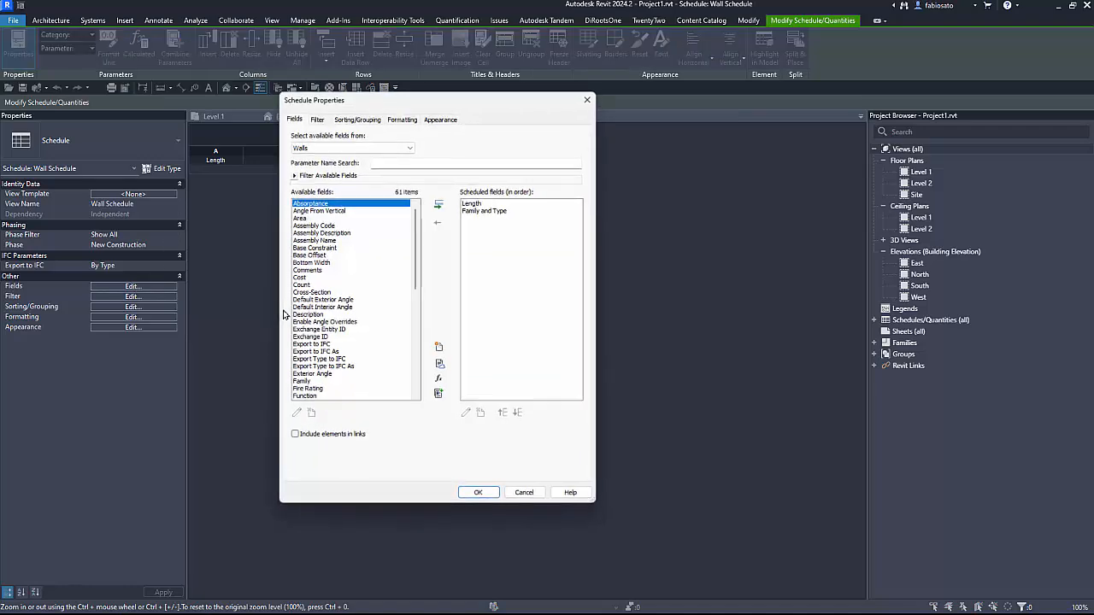
pyautogui.click(296, 434)
pyautogui.click(467, 495)
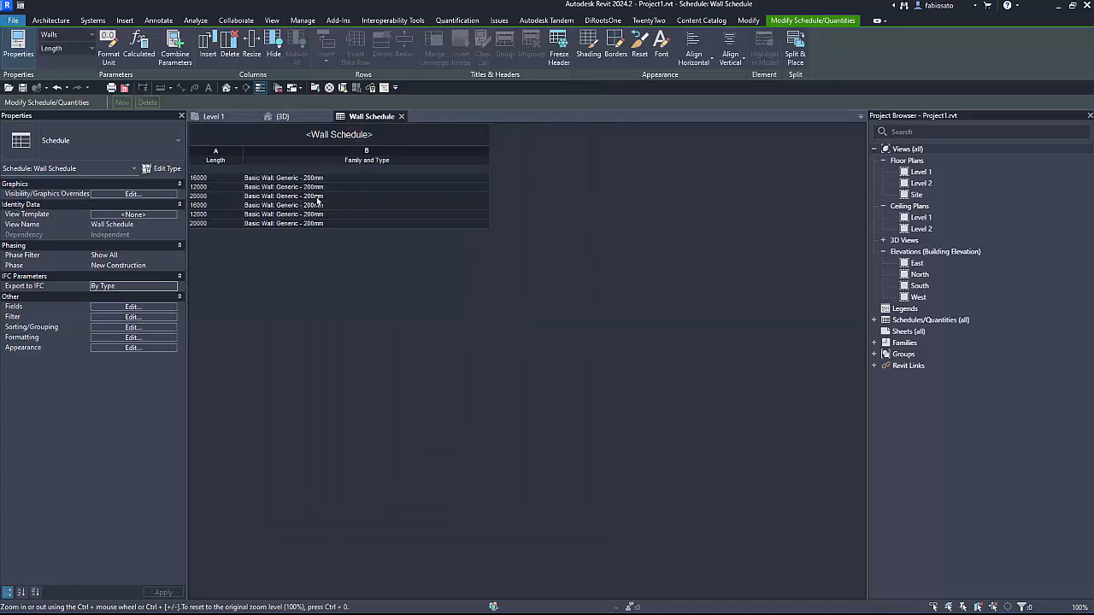
pyautogui.moveTo(244, 159); pyautogui.dragTo(282, 159)
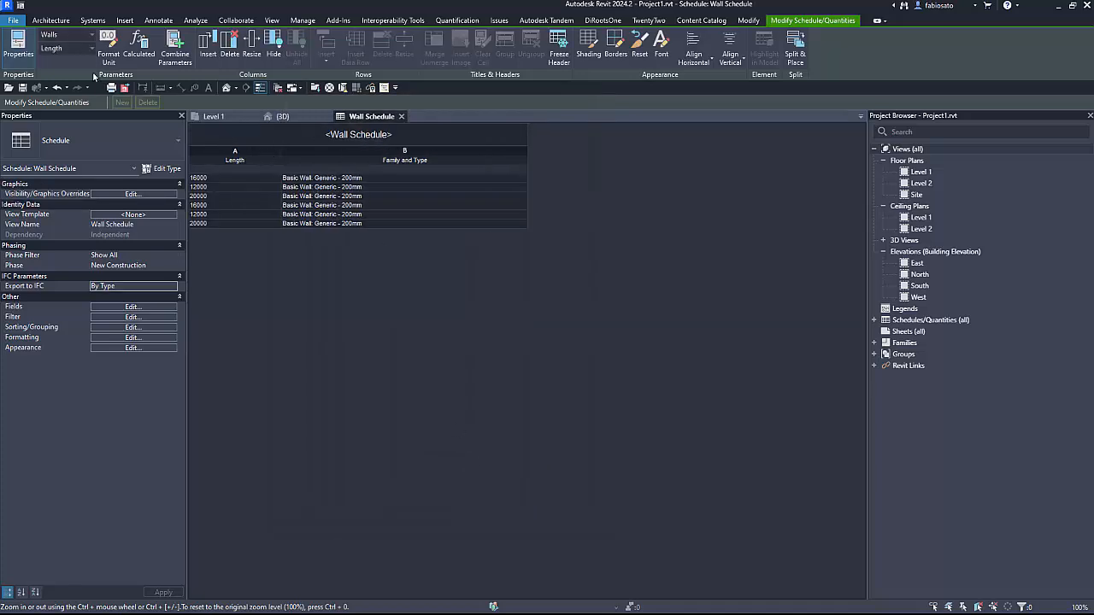
# Step: Export the Wall Schedule report as a delimited CSV file named Wall Schedule on the REVIT Users (U:) drive
pyautogui.click(15, 19)
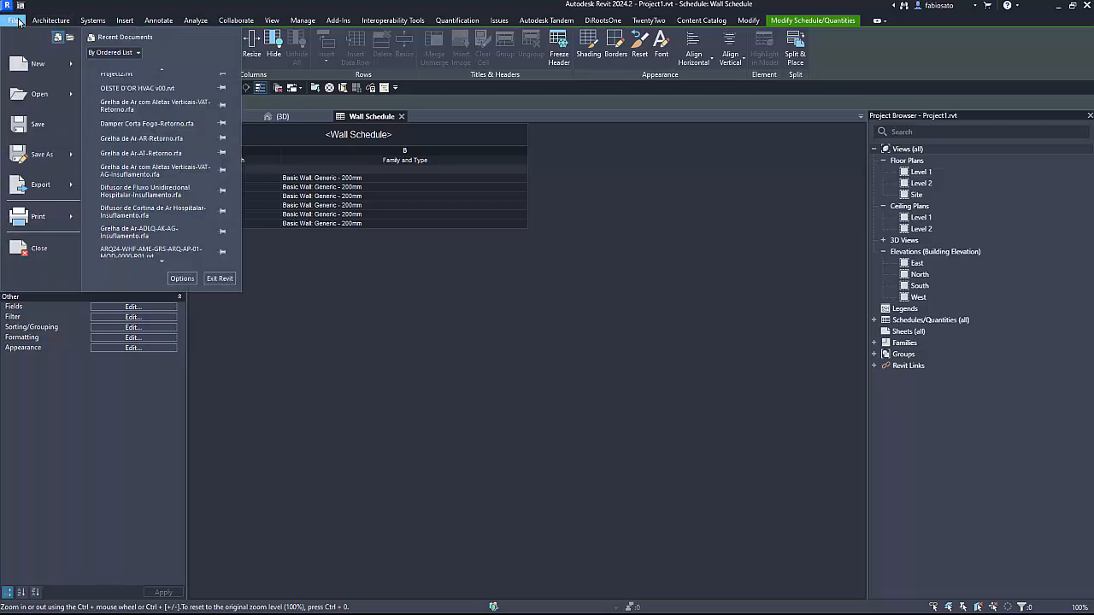
pyautogui.moveTo(80, 185)
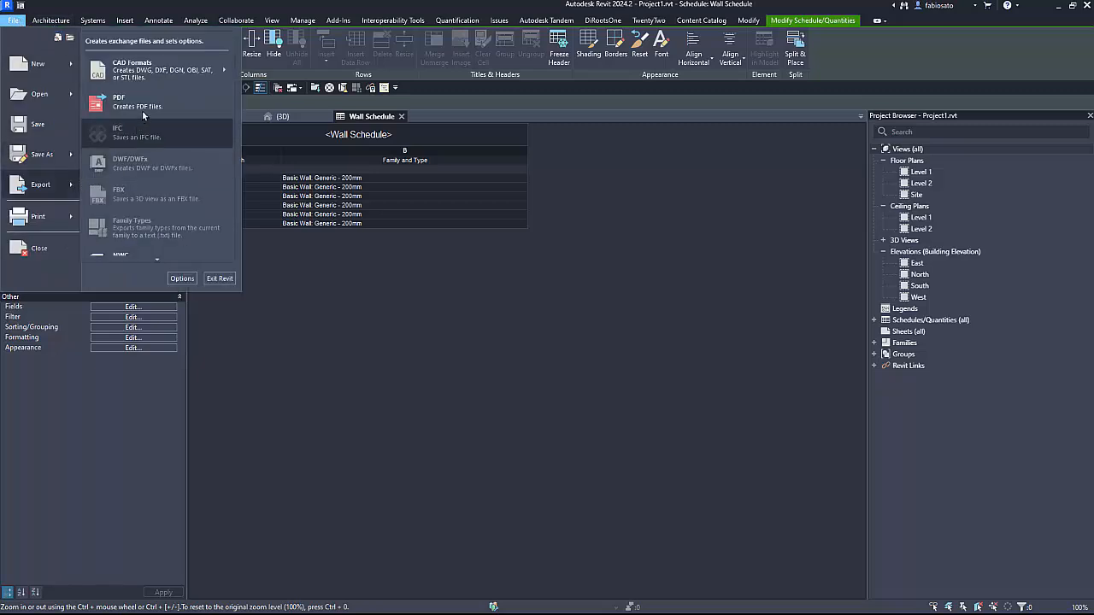
pyautogui.scroll(-6, 163, 261)
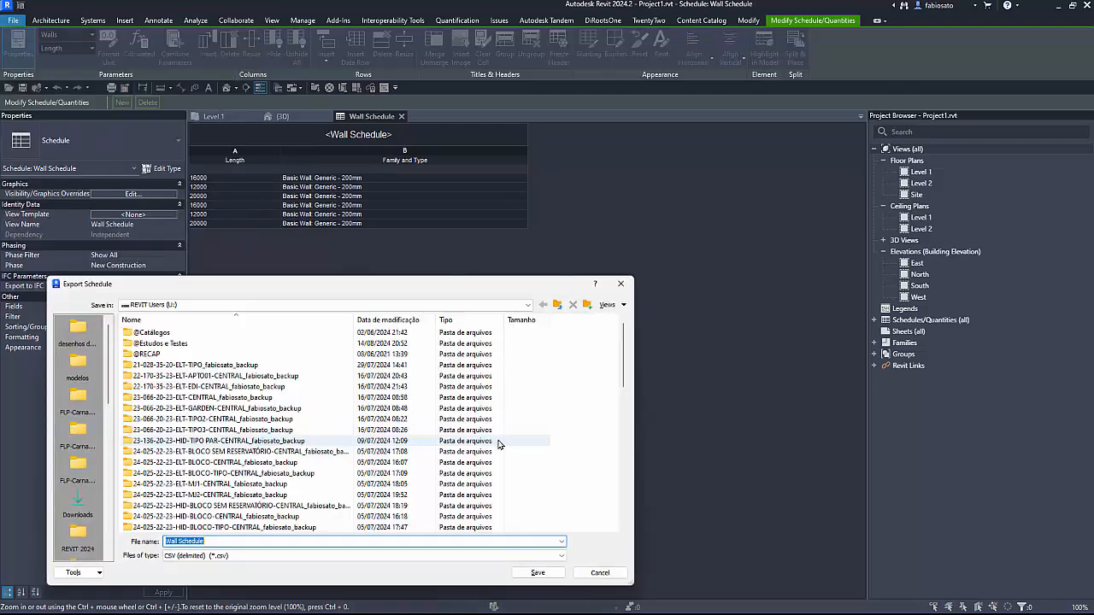
pyautogui.click(506, 556)
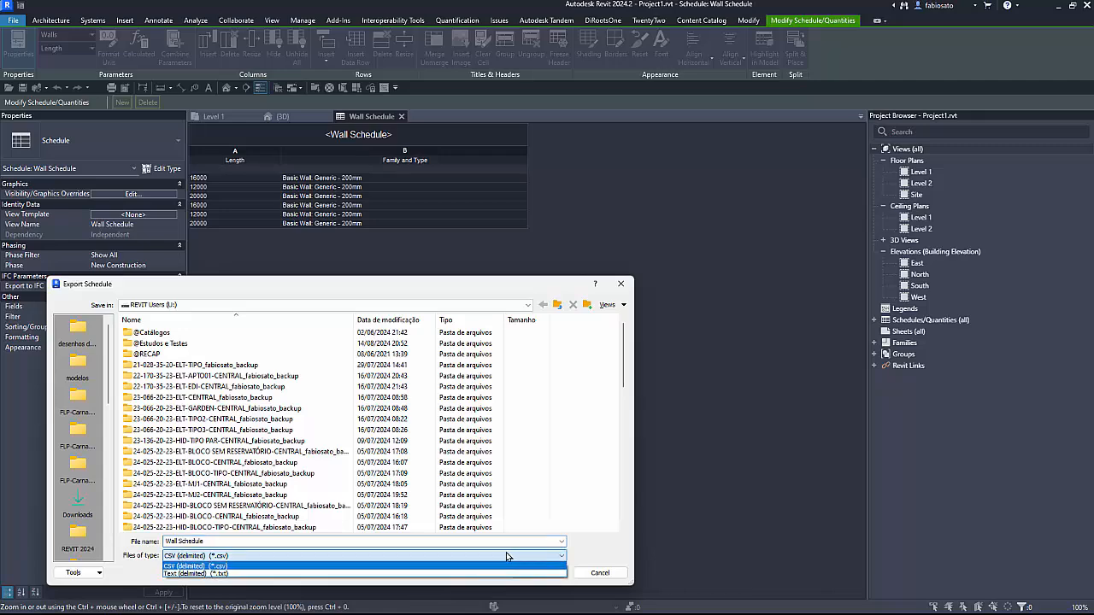
pyautogui.click(245, 566)
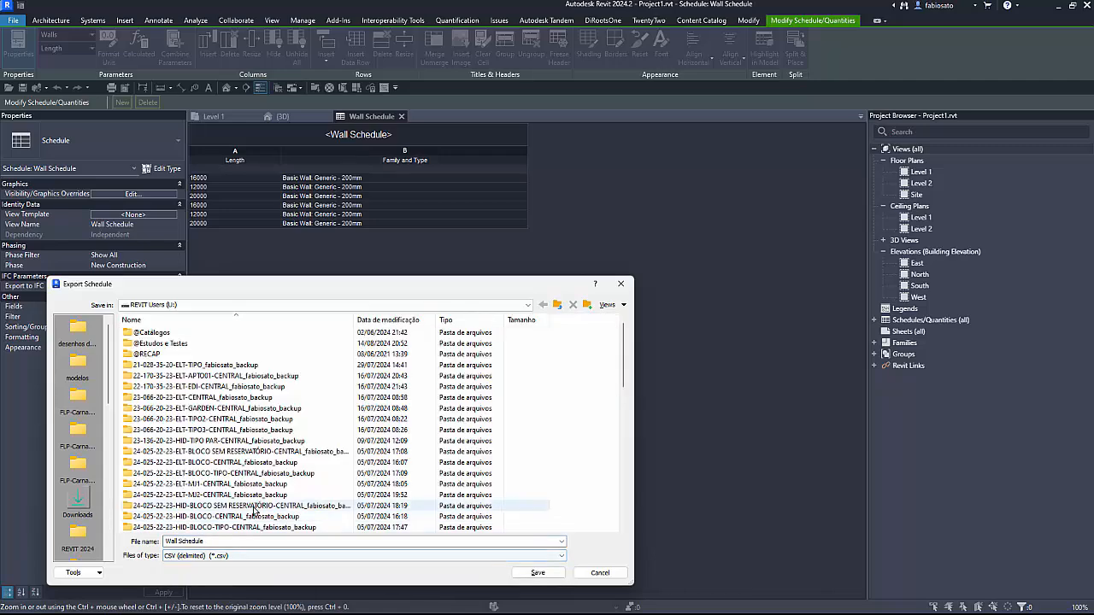
pyautogui.click(538, 573)
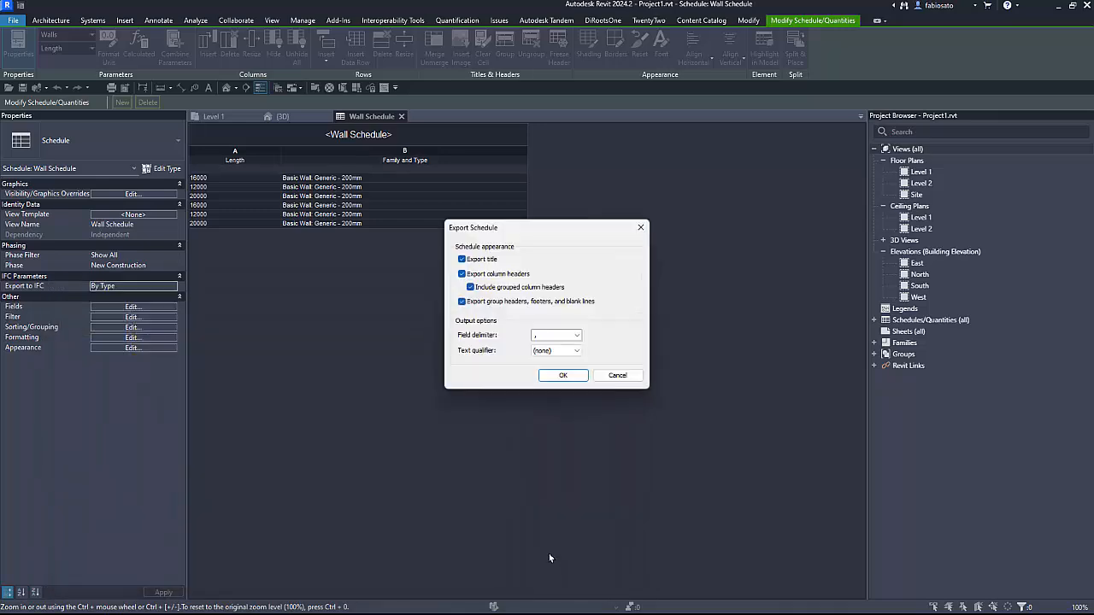
# Step: Set the export's field delimiter to a semicolon, choose a text qualifier and complete the schedule export
pyautogui.click(577, 335)
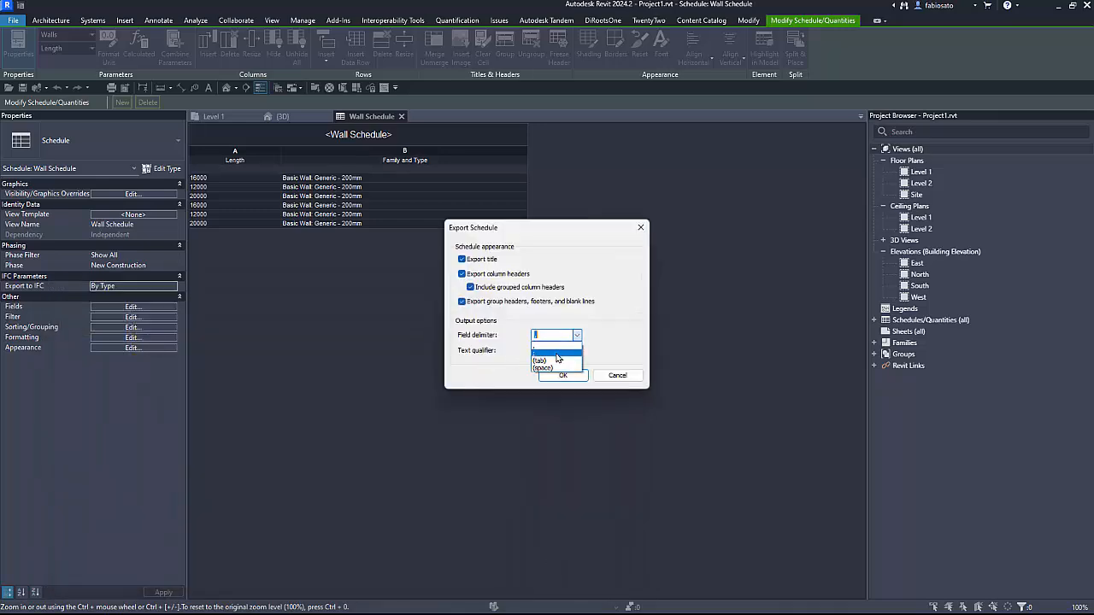
pyautogui.click(558, 354)
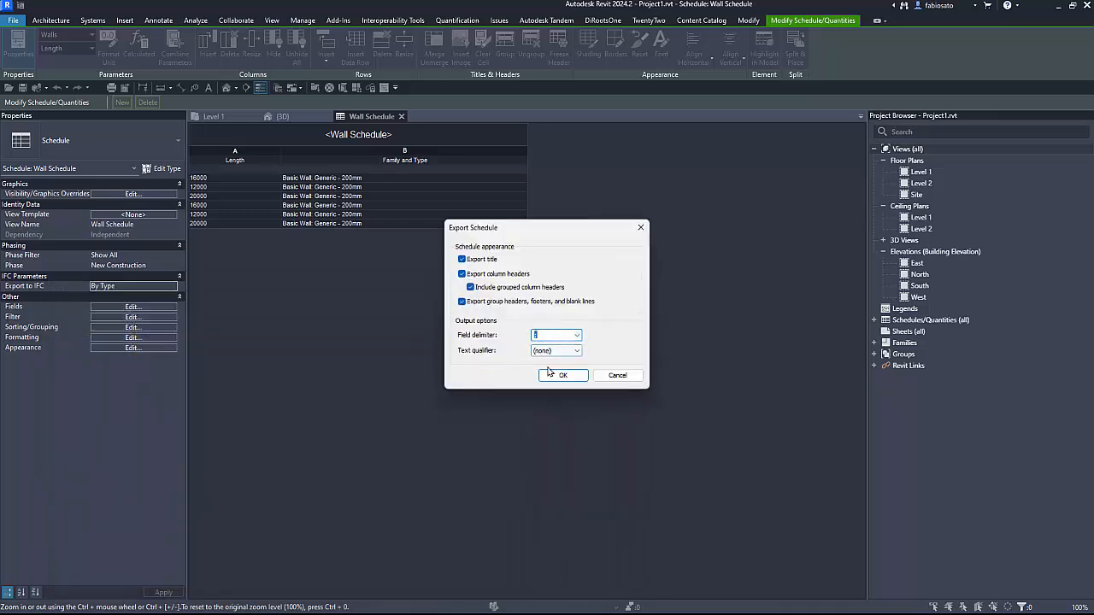
pyautogui.click(577, 351)
pyautogui.click(560, 366)
pyautogui.click(562, 374)
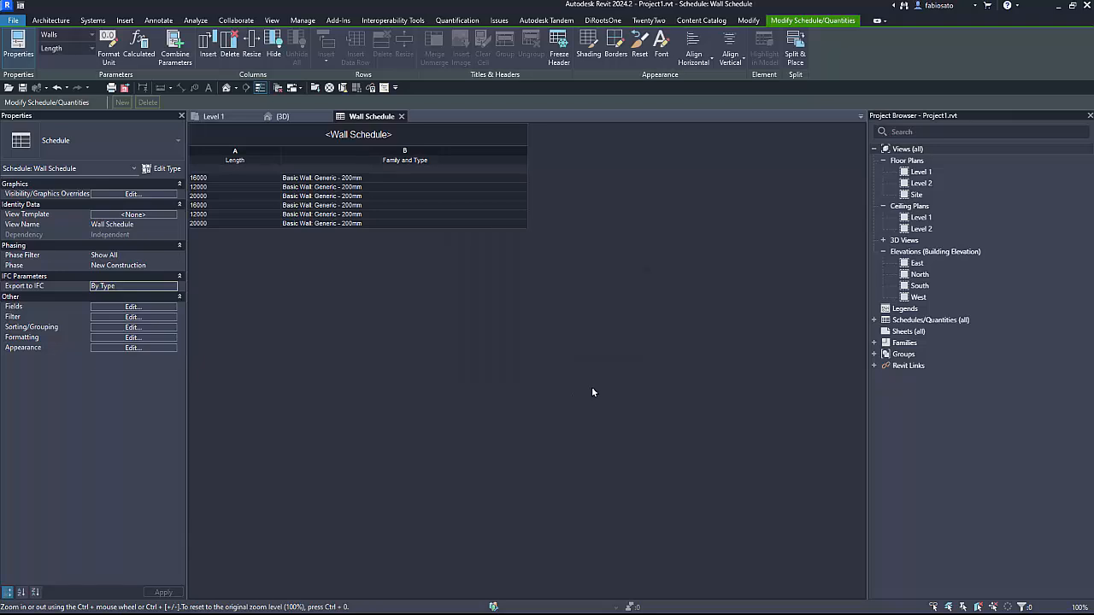
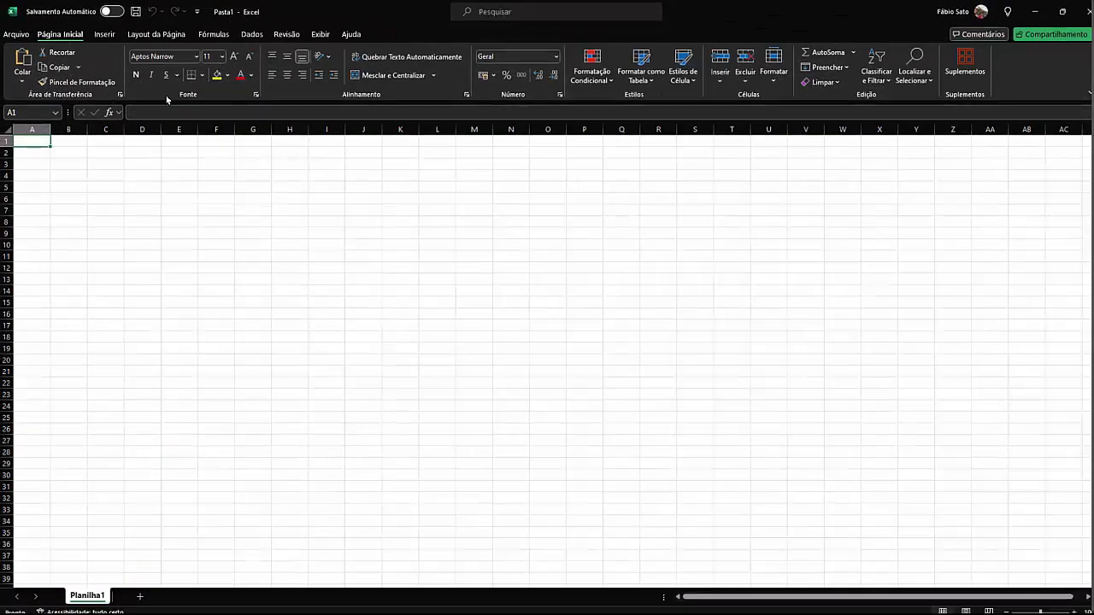
# Step: Switch to Excel and bring up the options for opening an existing file
pyautogui.click(15, 34)
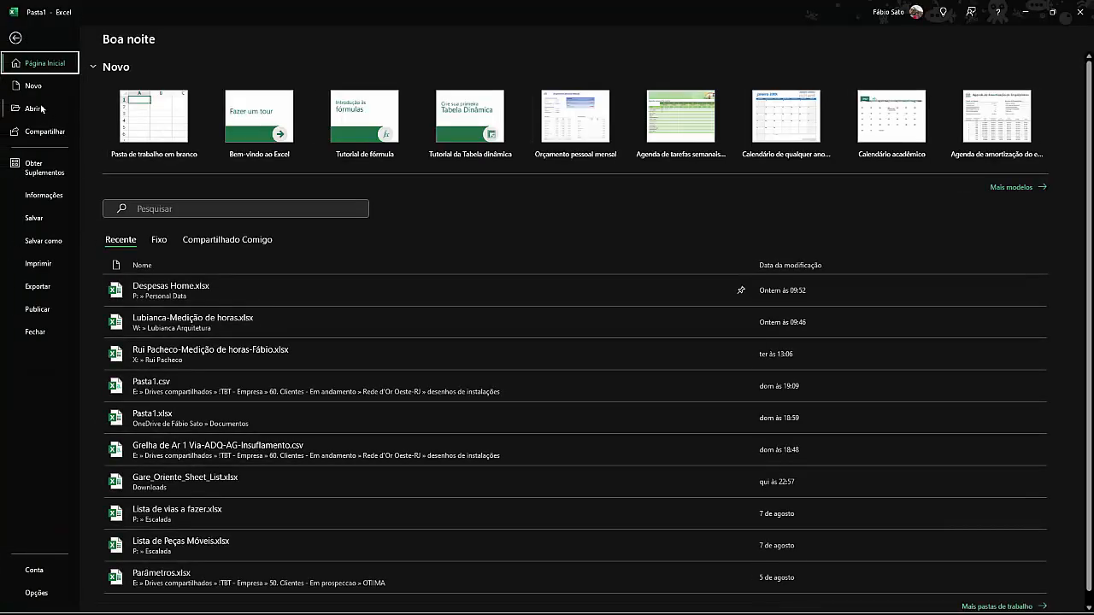
pyautogui.click(34, 109)
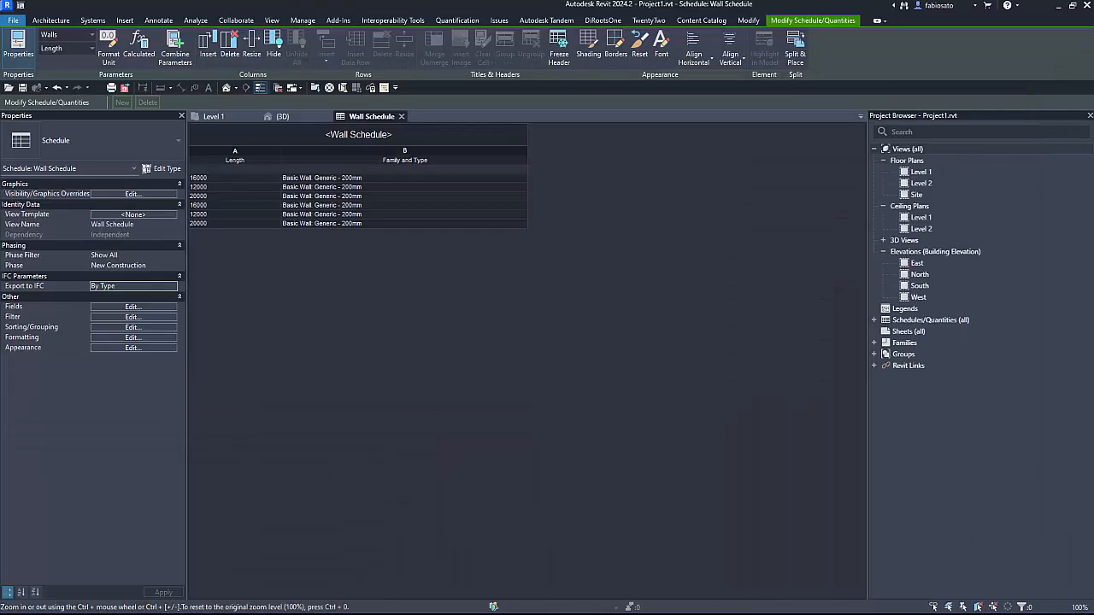
# Step: Check the save folder used for the Wall Schedule report export, and leave the export without saving again
pyautogui.click(14, 21)
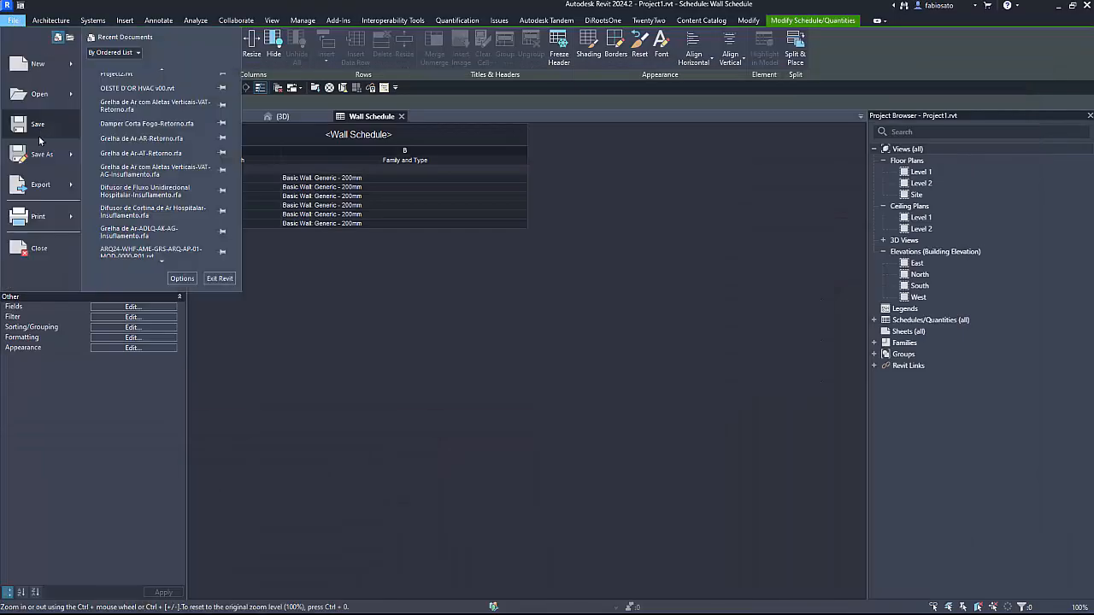
pyautogui.moveTo(68, 189)
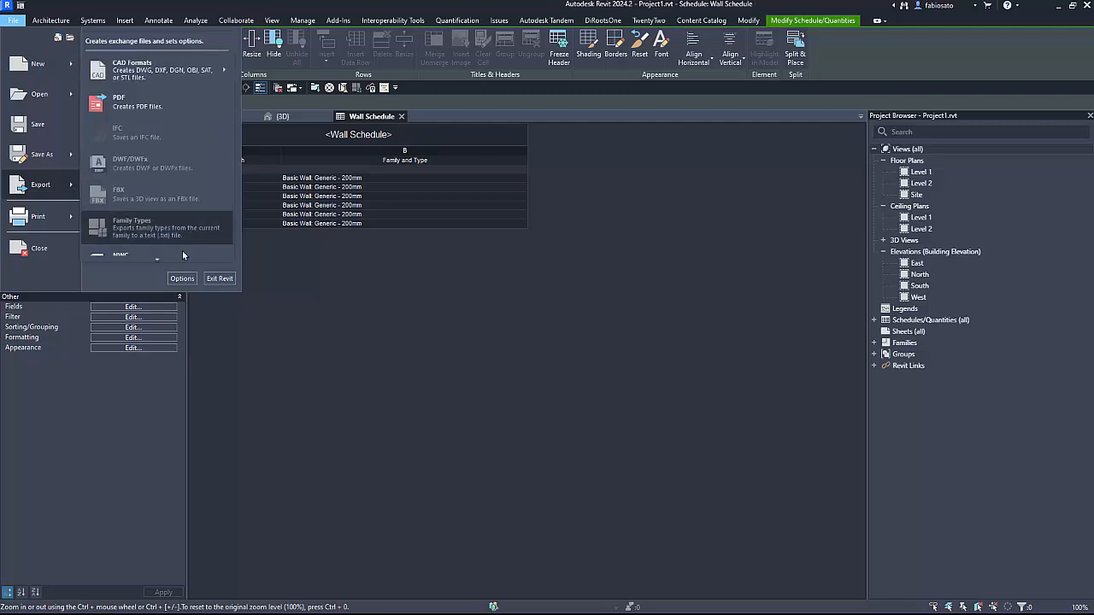
pyautogui.scroll(-4, 182, 250)
pyautogui.scroll(-3, 168, 264)
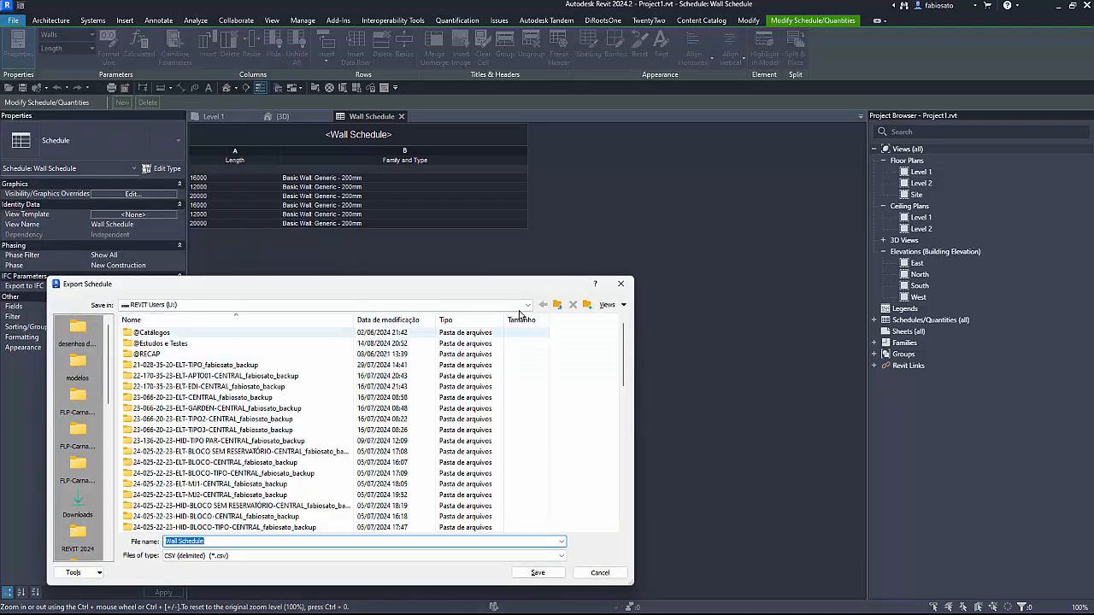
pyautogui.click(621, 284)
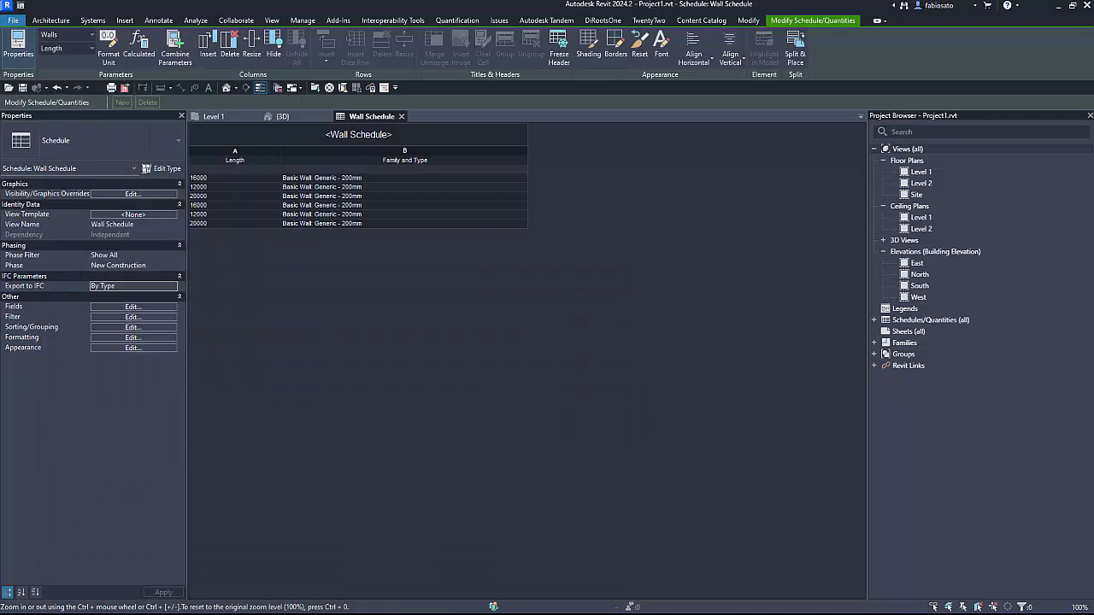
# Step: Switch to Excel and browse this PC for a file to open, going to the REVIT Users (U:) drive
pyautogui.moveTo(256, 611); pyautogui.dragTo(684, 2)
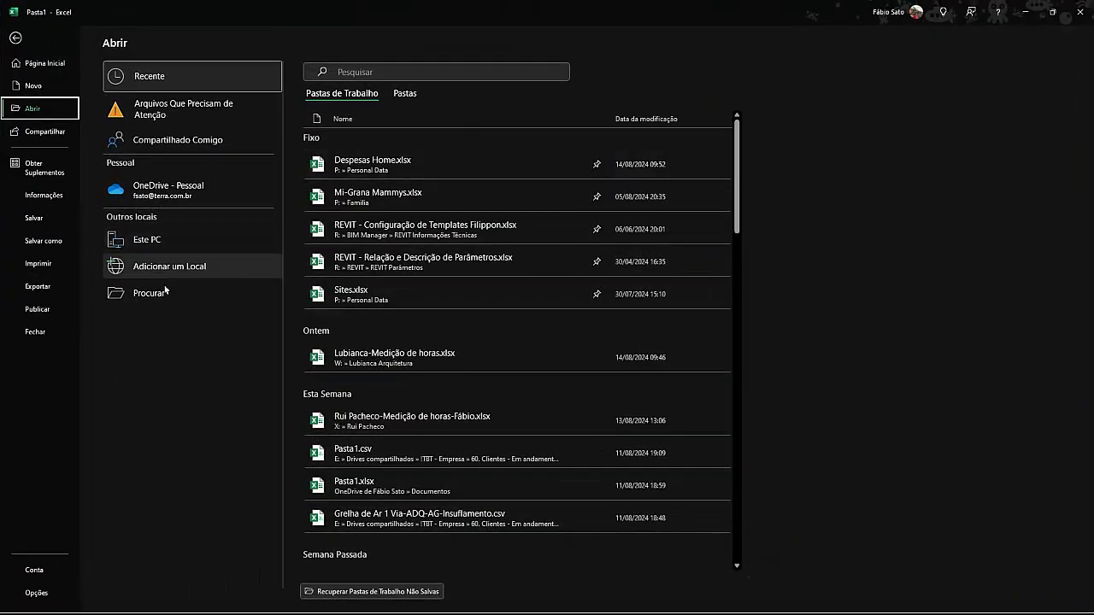
pyautogui.click(158, 246)
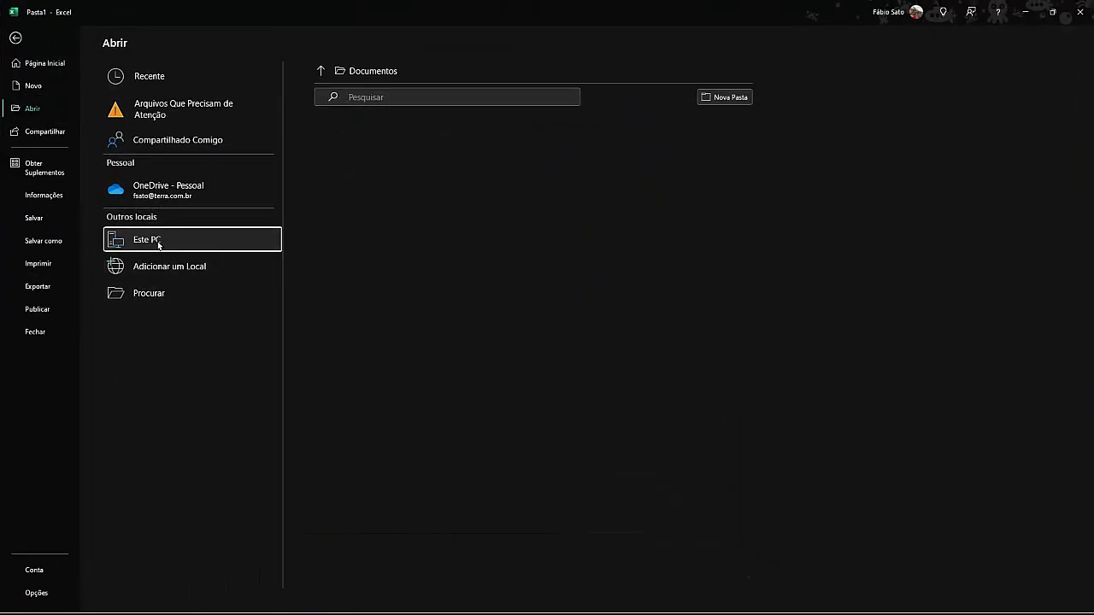
pyautogui.click(376, 71)
pyautogui.scroll(-3, 77, 282)
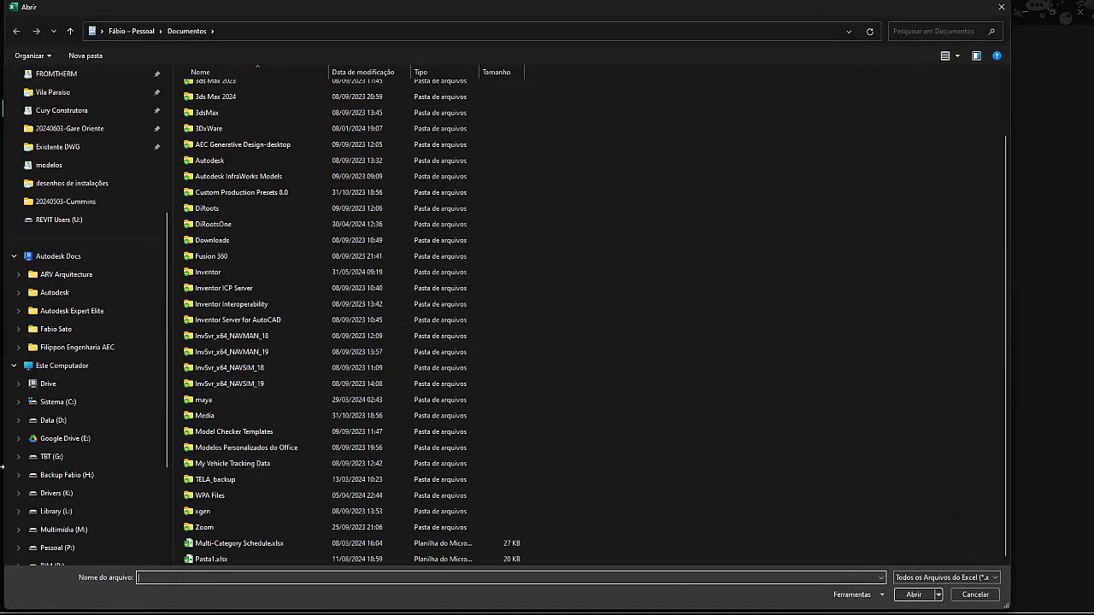
pyautogui.click(59, 219)
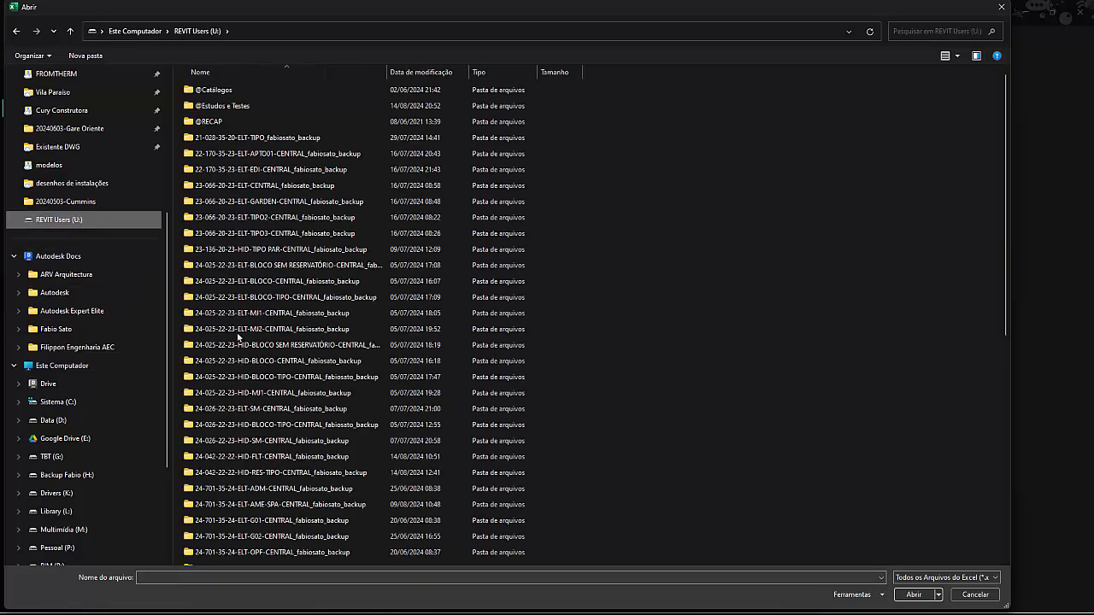
# Step: Show all file types (*.*) on the REVIT Users (U:) drive and open Wall Schedule.csv
pyautogui.scroll(-10, 246, 462)
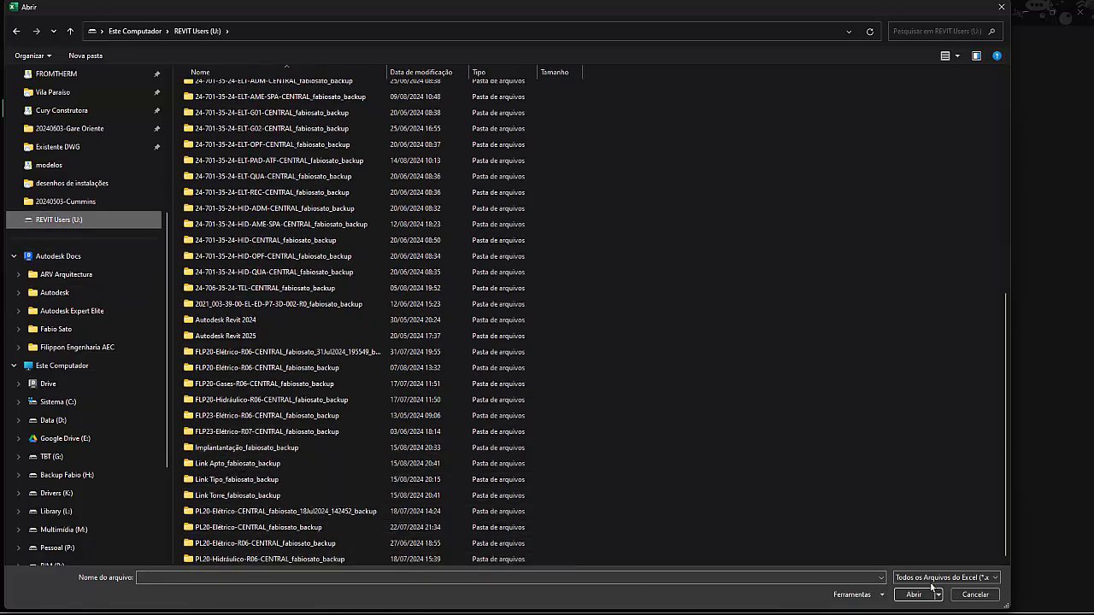
pyautogui.click(977, 578)
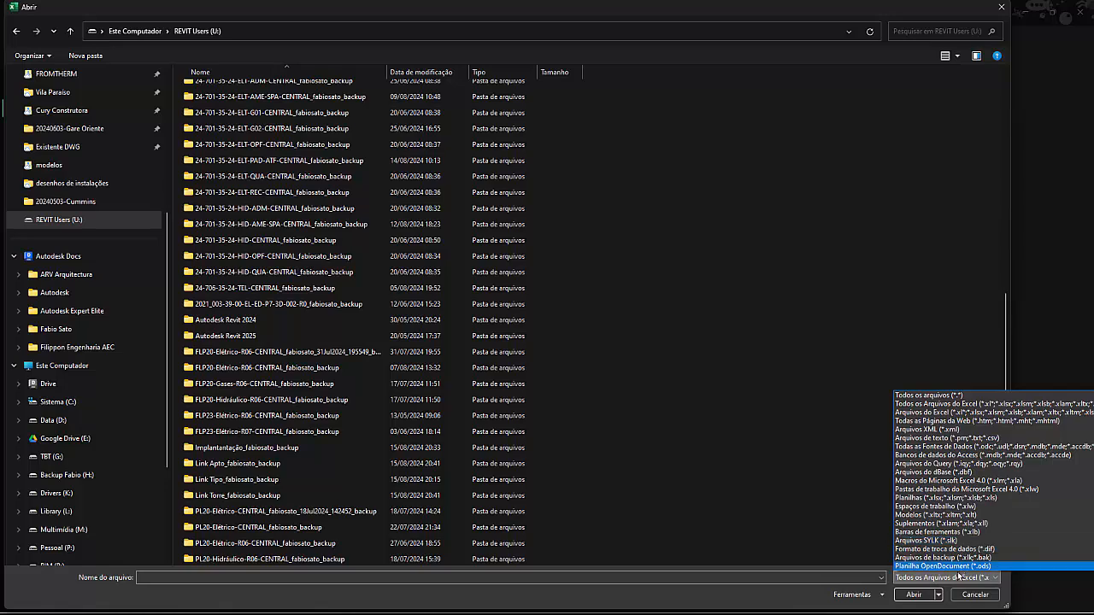
pyautogui.click(932, 396)
pyautogui.scroll(-15, 529, 410)
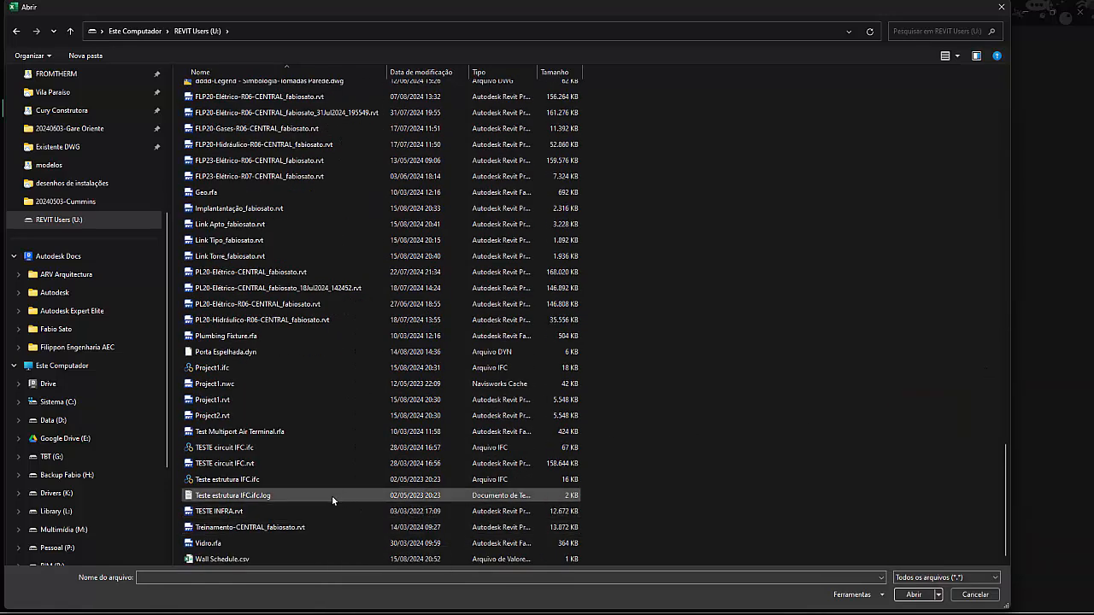
pyautogui.click(224, 559)
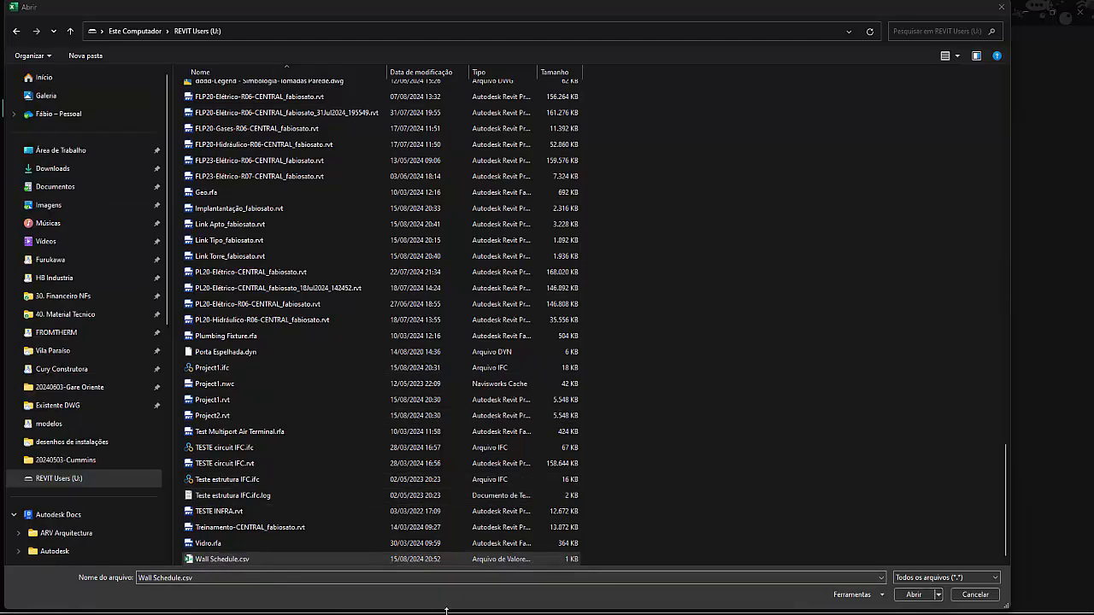
pyautogui.click(911, 595)
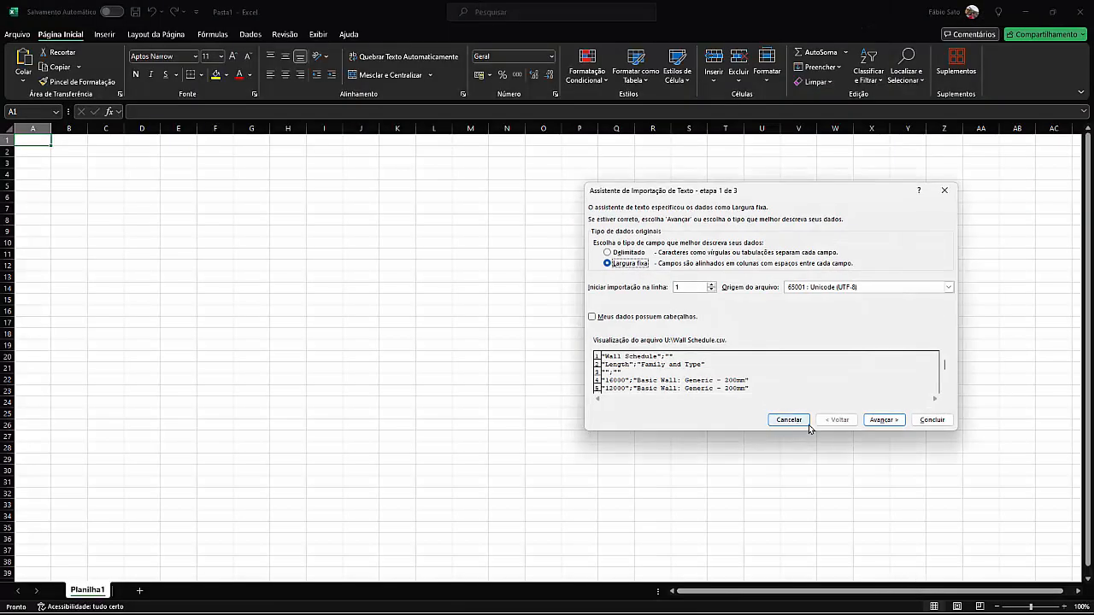
# Step: Complete the text import as fixed width with the General column format and widen column A
pyautogui.click(898, 420)
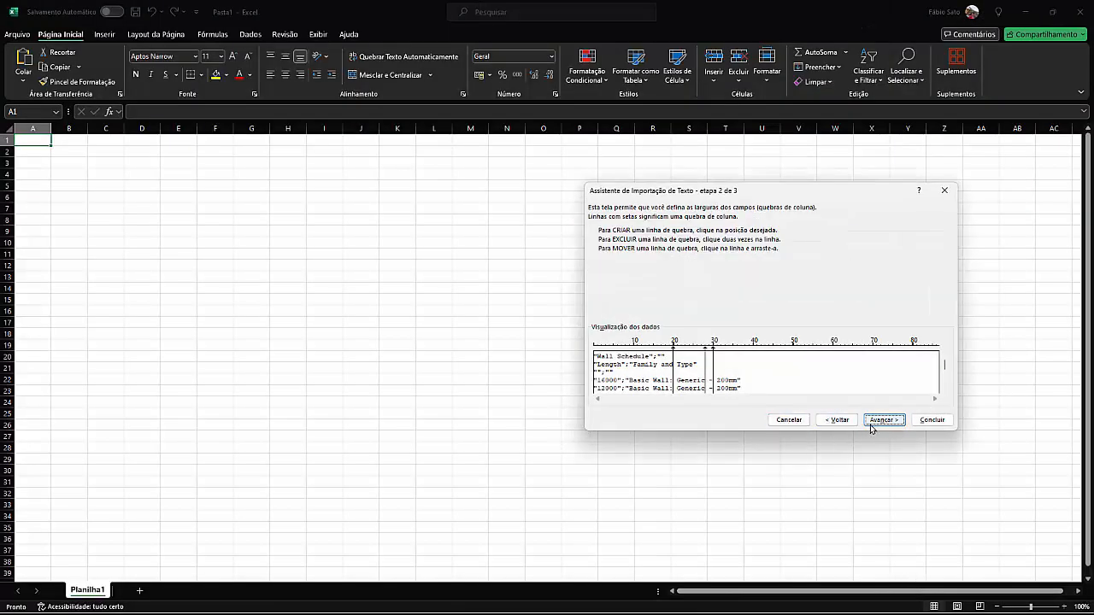
pyautogui.click(881, 420)
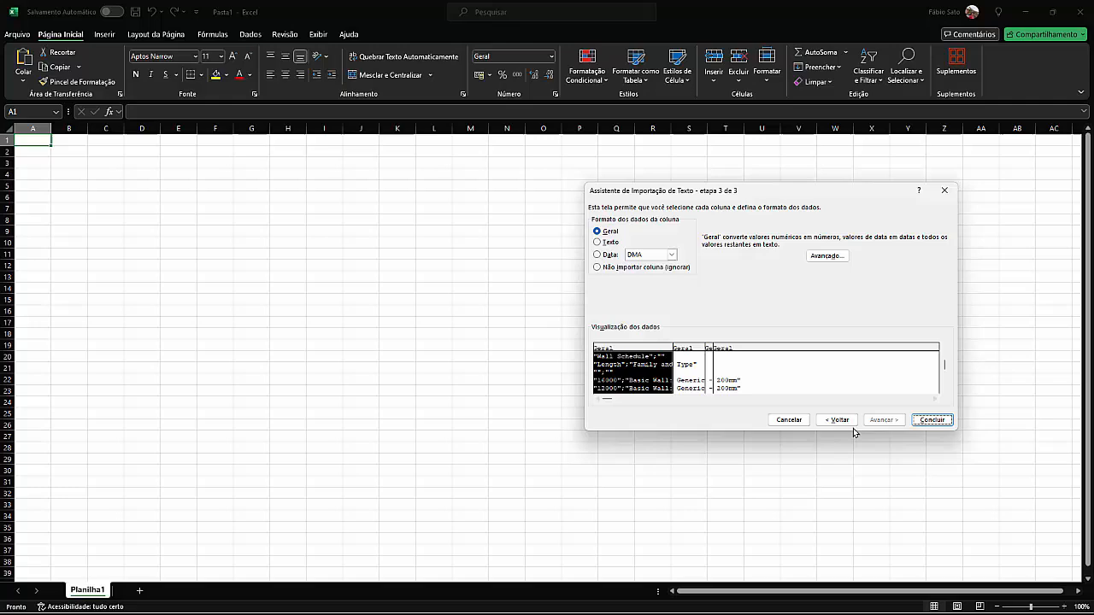
pyautogui.click(925, 420)
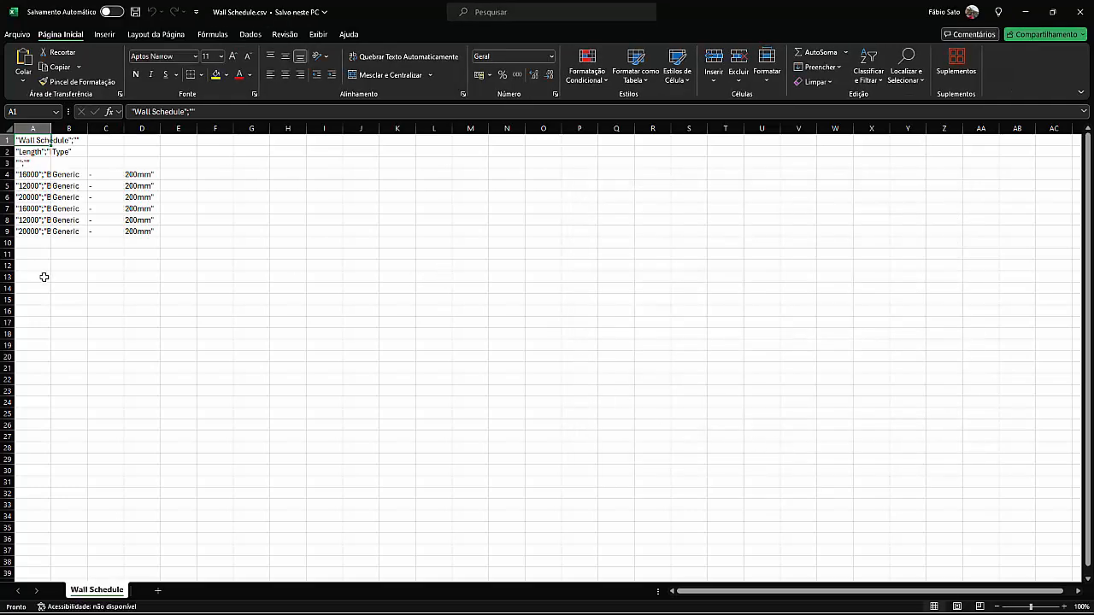
pyautogui.moveTo(51, 130); pyautogui.dragTo(116, 134)
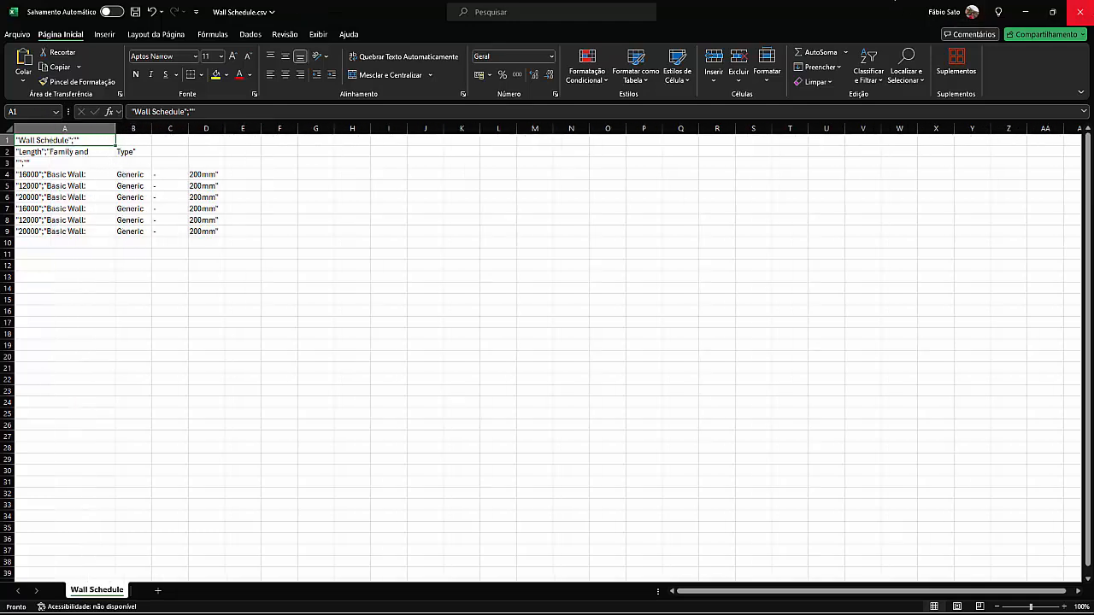
# Step: Close Wall Schedule.csv without saving changes and exit Excel to return to Revit
pyautogui.click(1081, 11)
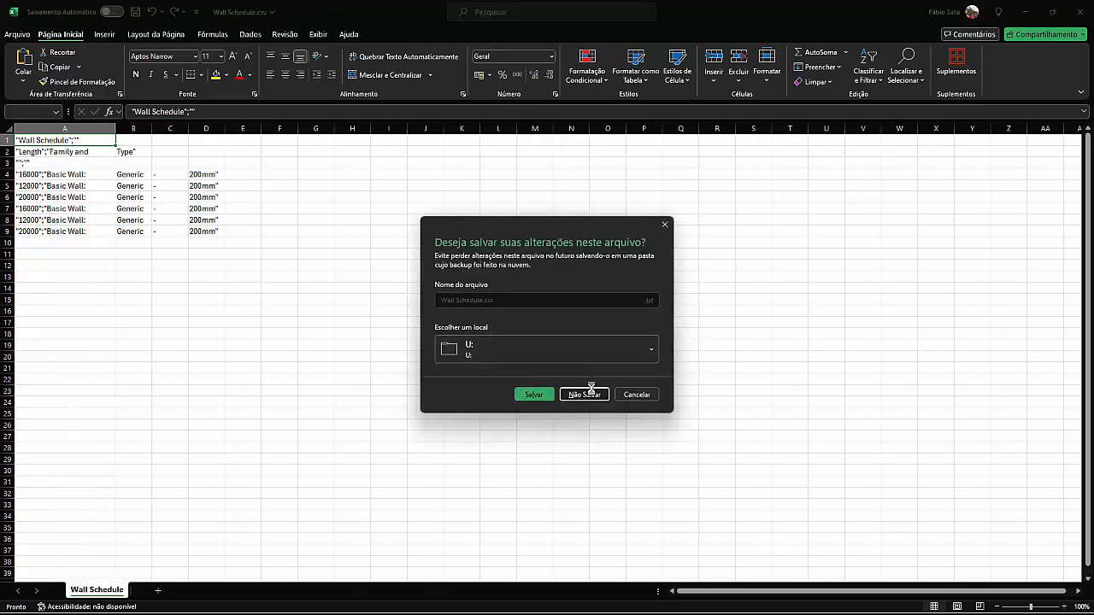
pyautogui.click(585, 394)
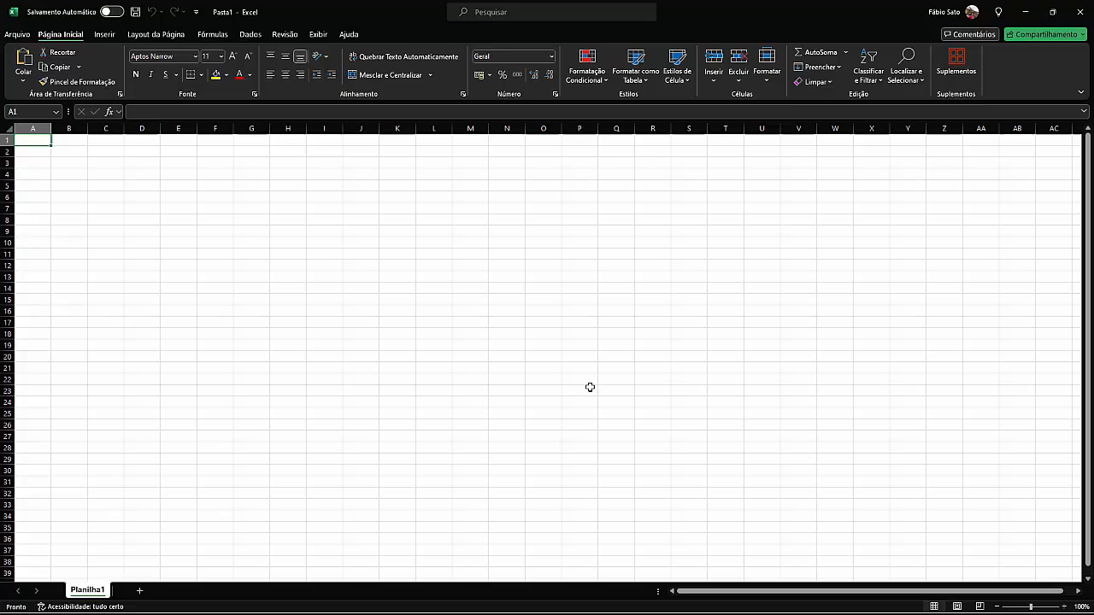
pyautogui.click(1081, 12)
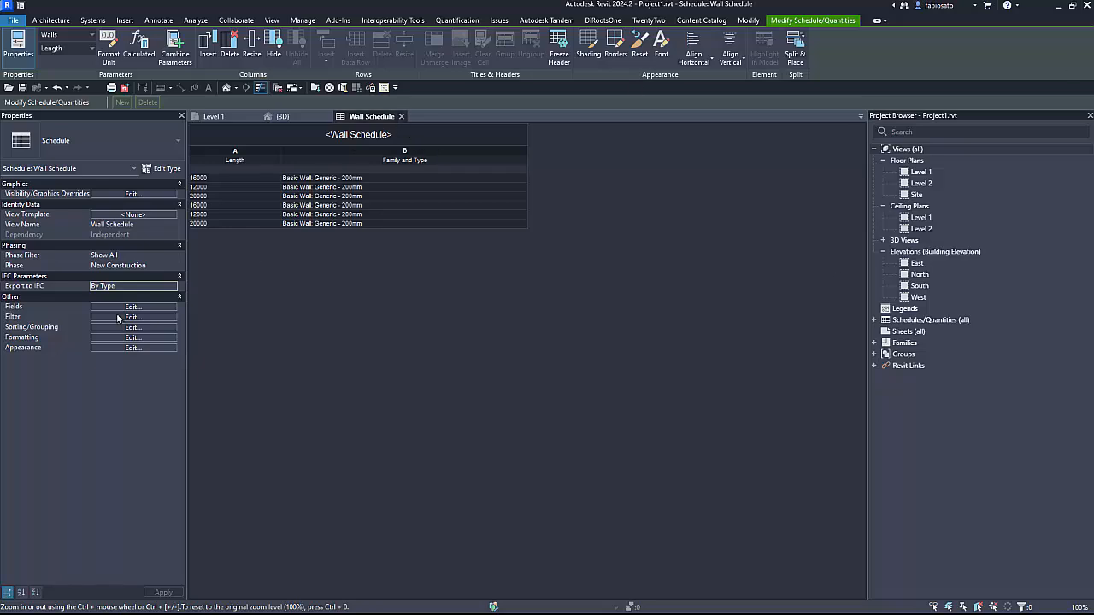
# Step: Add the IfcGUID field to the Wall Schedule's scheduled fields after Family and Type
pyautogui.click(132, 307)
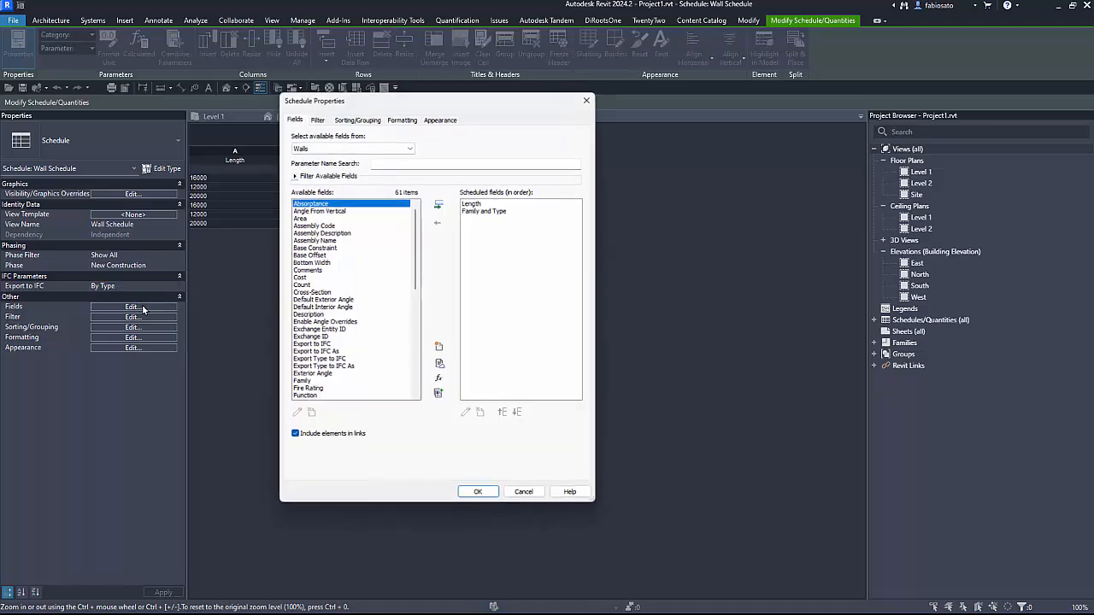
pyautogui.scroll(-3, 346, 330)
pyautogui.scroll(-6, 346, 329)
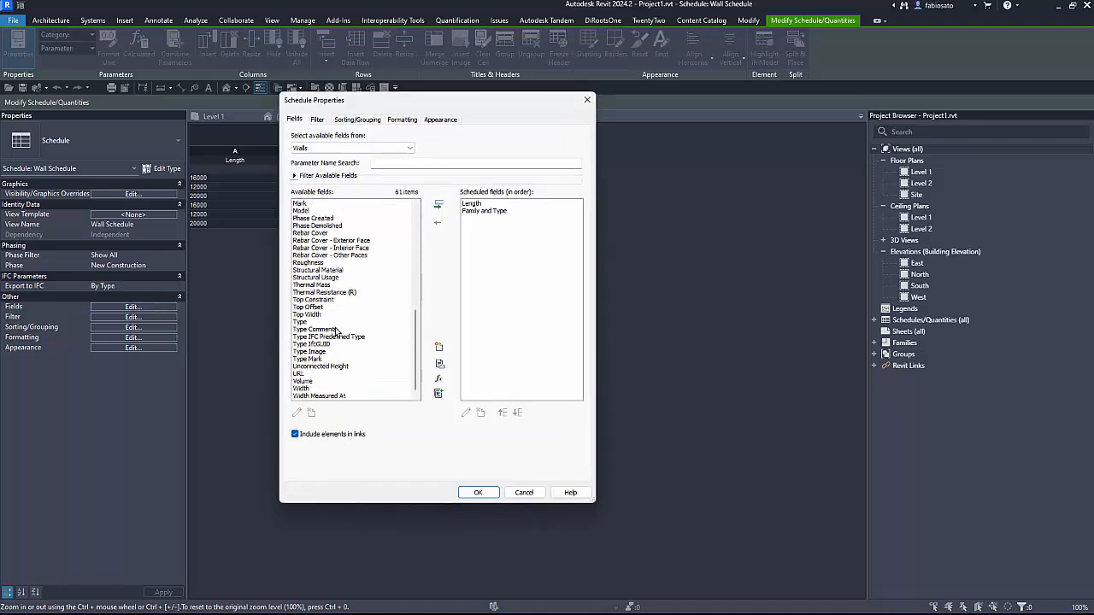
pyautogui.click(326, 345)
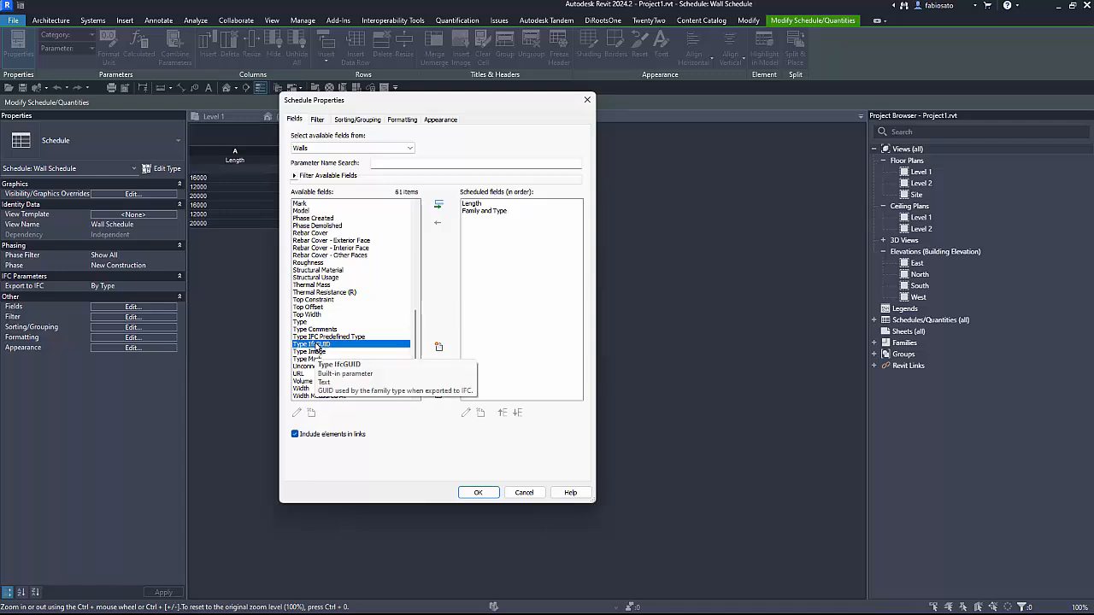
pyautogui.scroll(7, 325, 329)
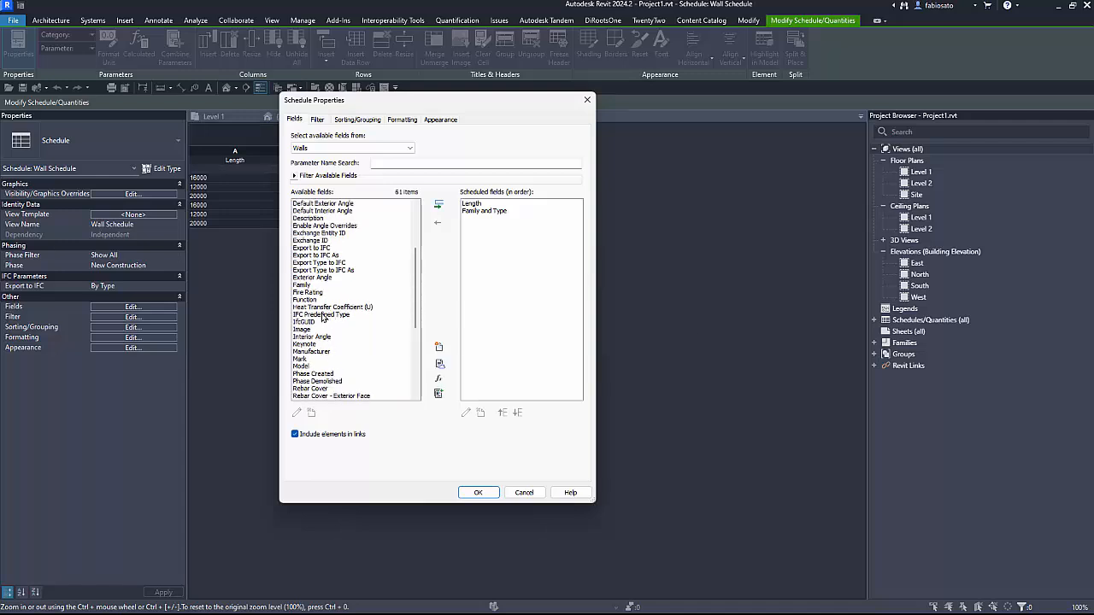
pyautogui.doubleClick(308, 322)
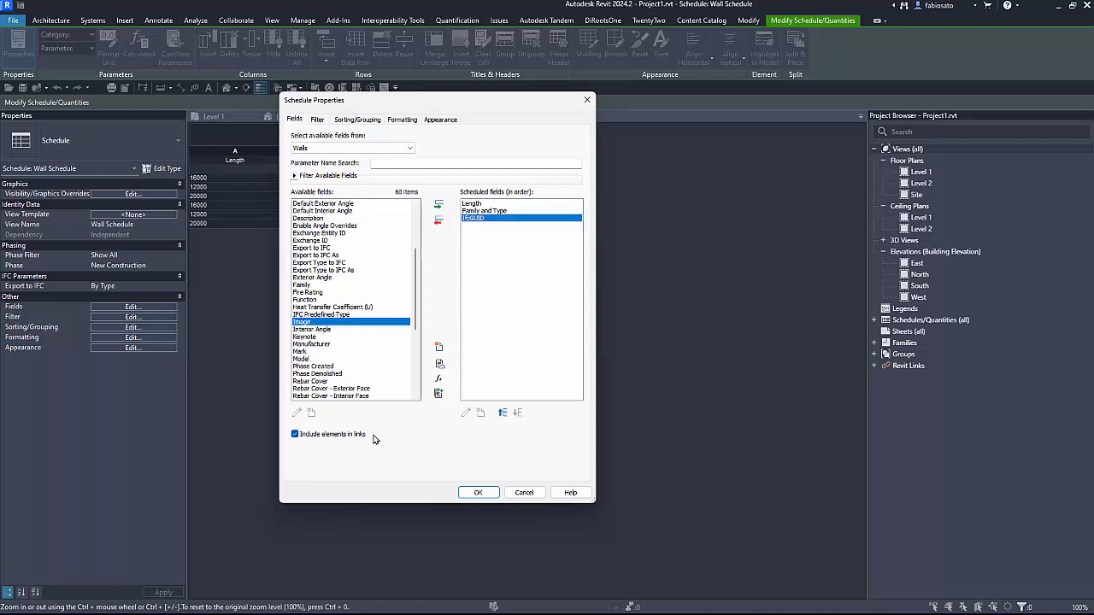
pyautogui.click(295, 434)
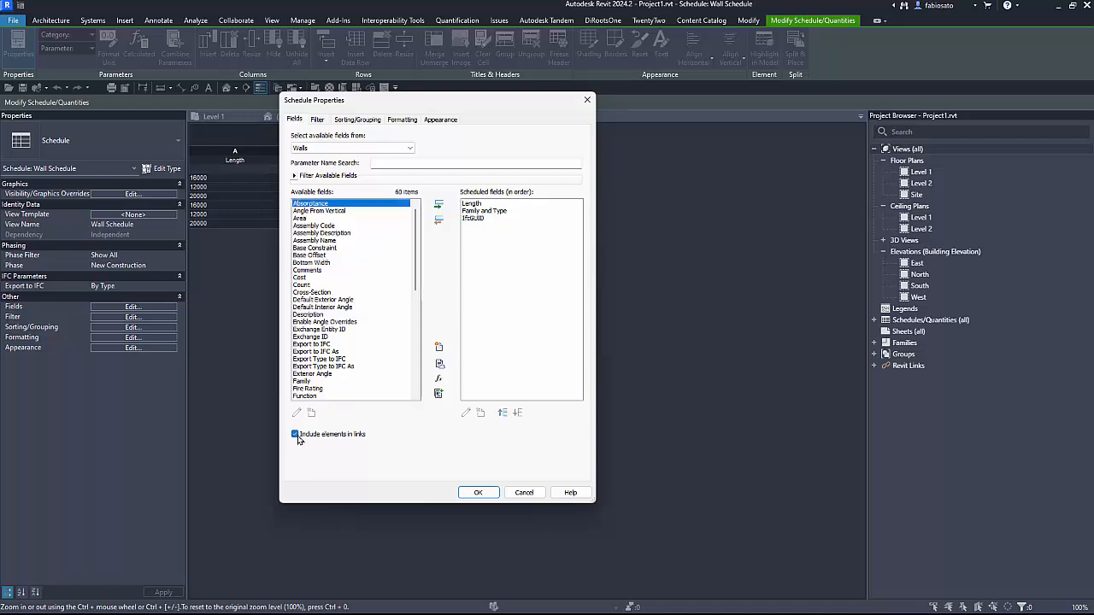
pyautogui.click(295, 434)
# Step: Sort the Wall Schedule by IfcGUID with itemizing of every instance turned off, and widen the IfcGUID column
pyautogui.click(358, 120)
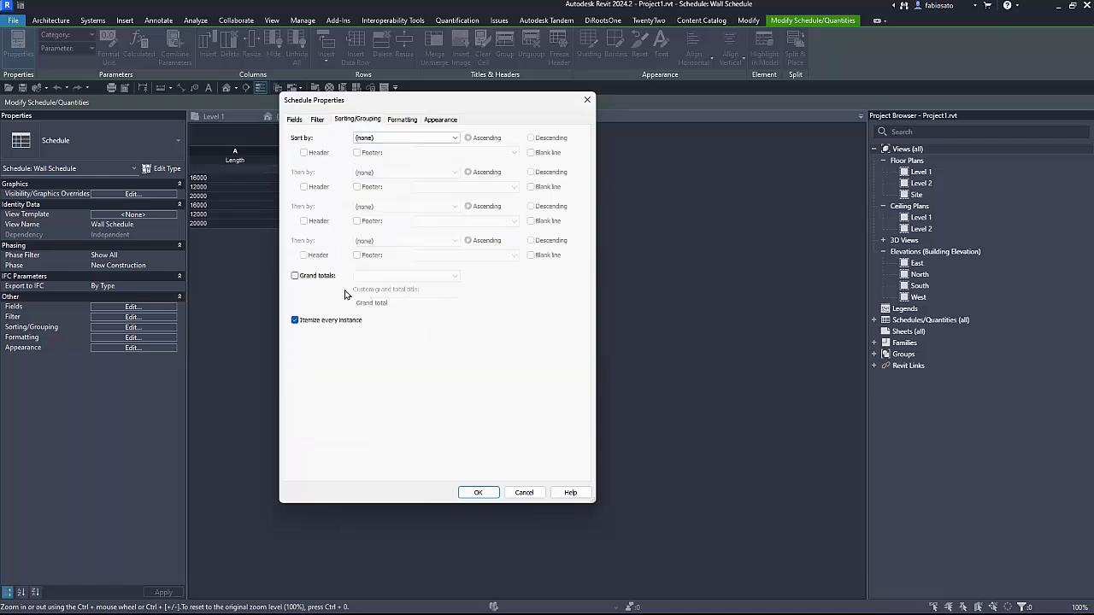
pyautogui.click(295, 320)
pyautogui.click(400, 138)
pyautogui.click(386, 180)
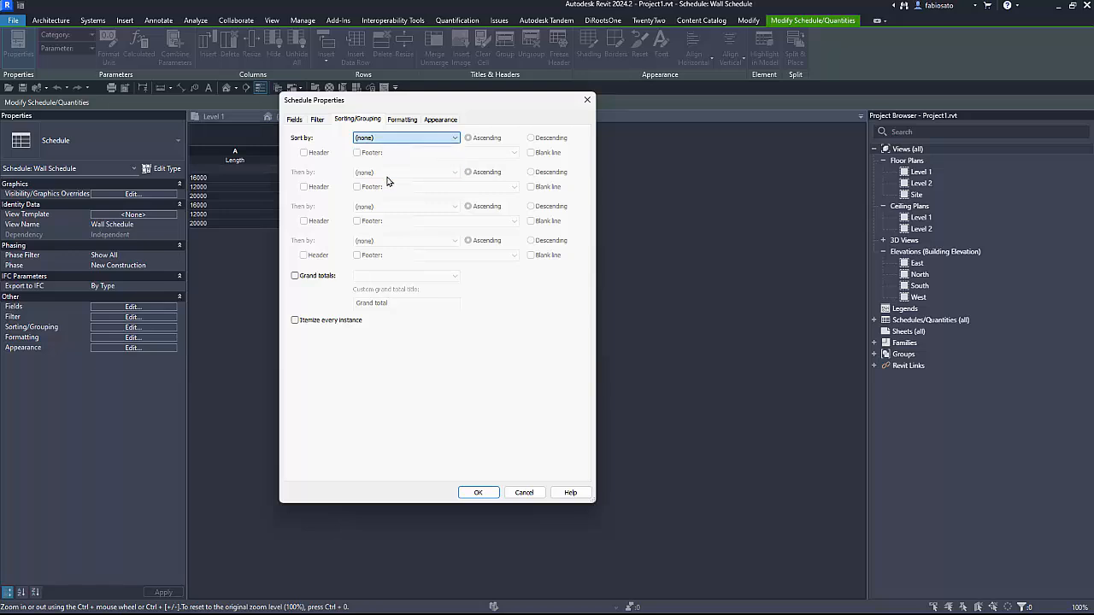
pyautogui.click(389, 139)
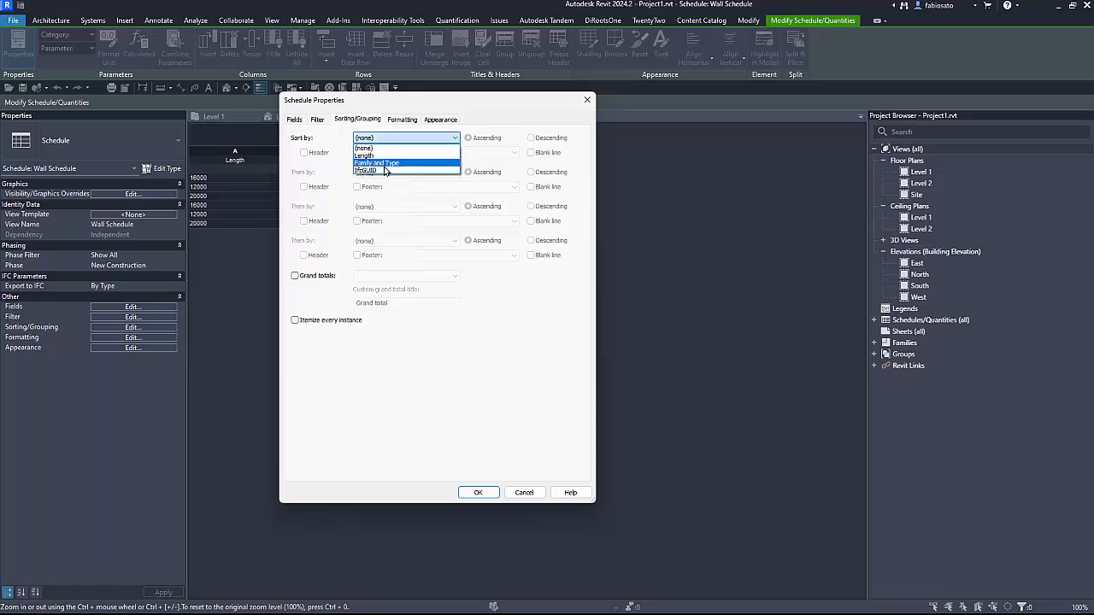
pyautogui.click(385, 170)
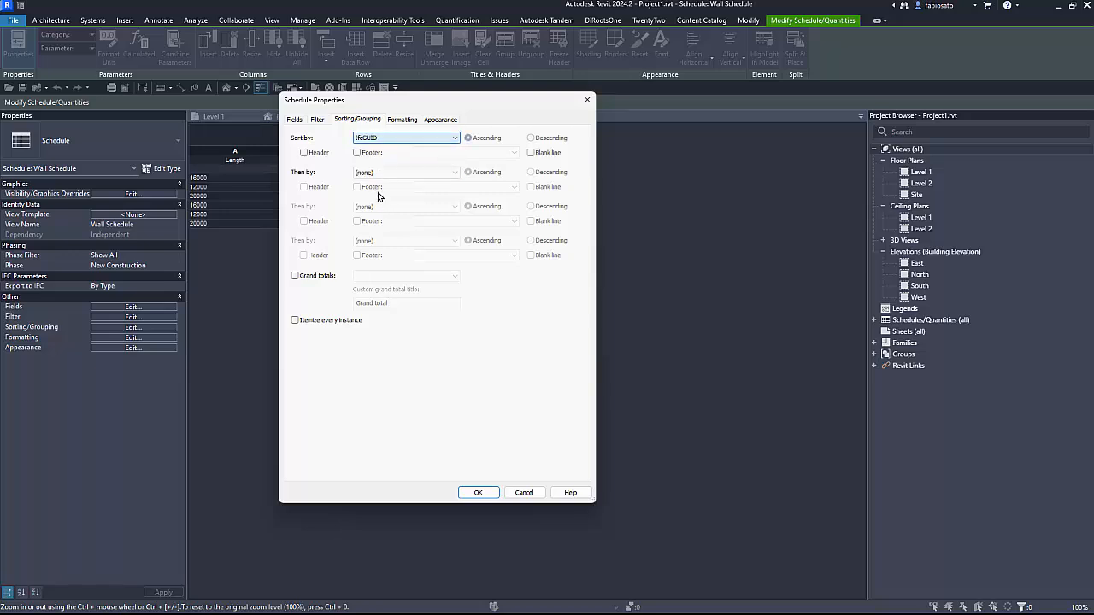
pyautogui.click(478, 493)
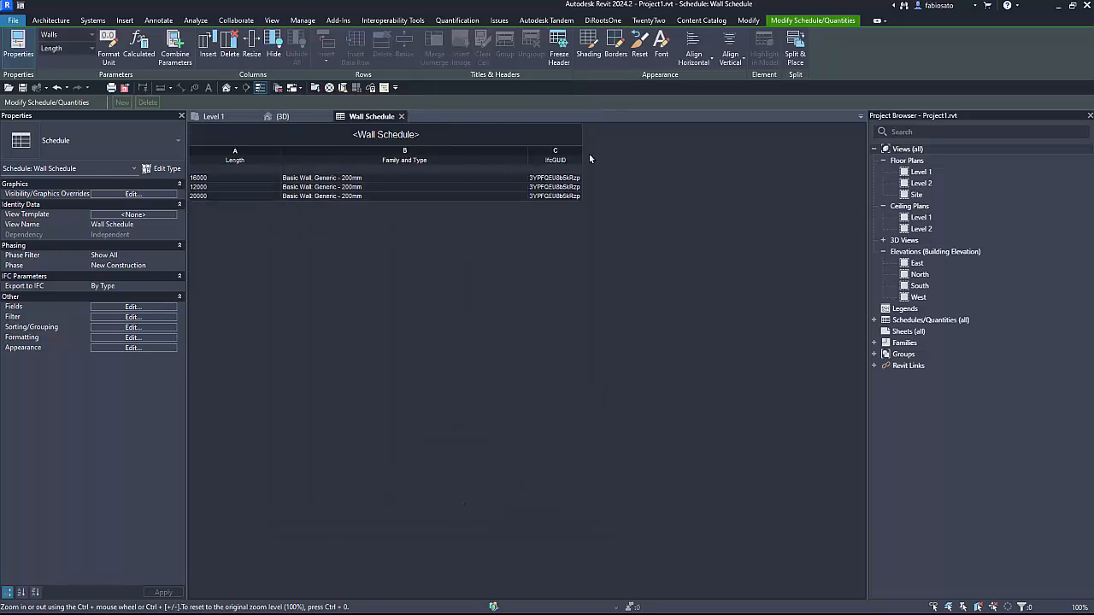
pyautogui.moveTo(586, 153); pyautogui.dragTo(736, 154)
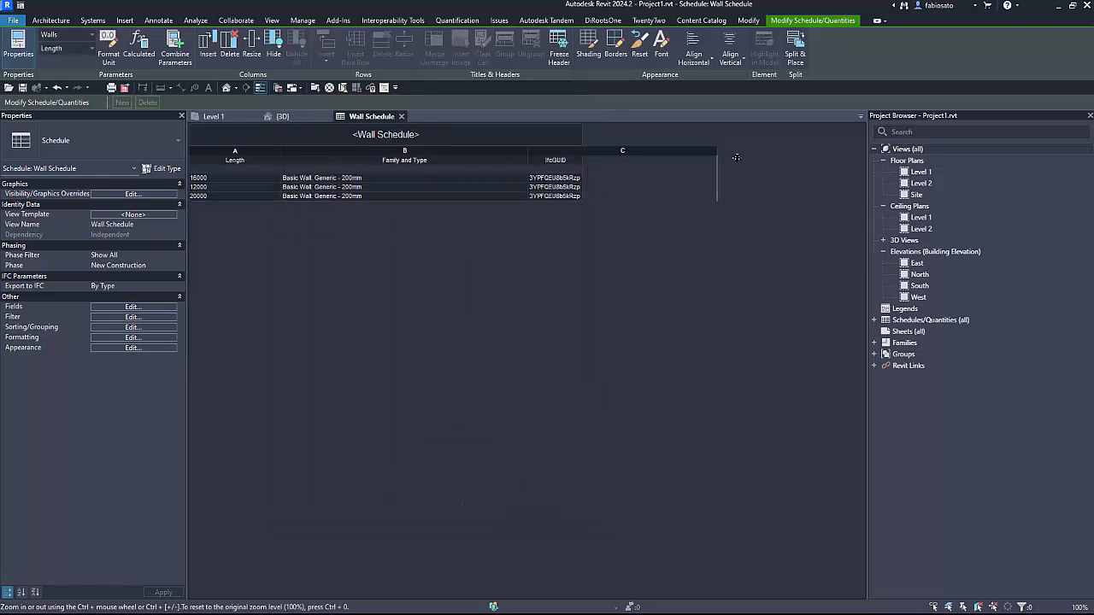
# Step: Add the Count field to the Wall Schedule directly after Length, and narrow the Family and Type column
pyautogui.click(154, 308)
pyautogui.click(481, 205)
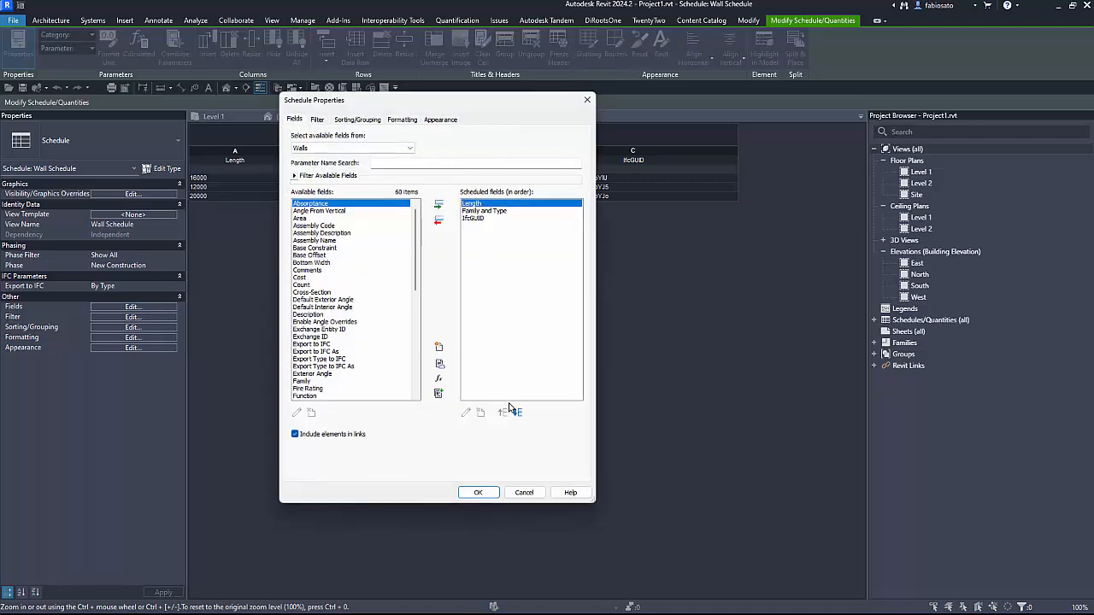
pyautogui.click(307, 285)
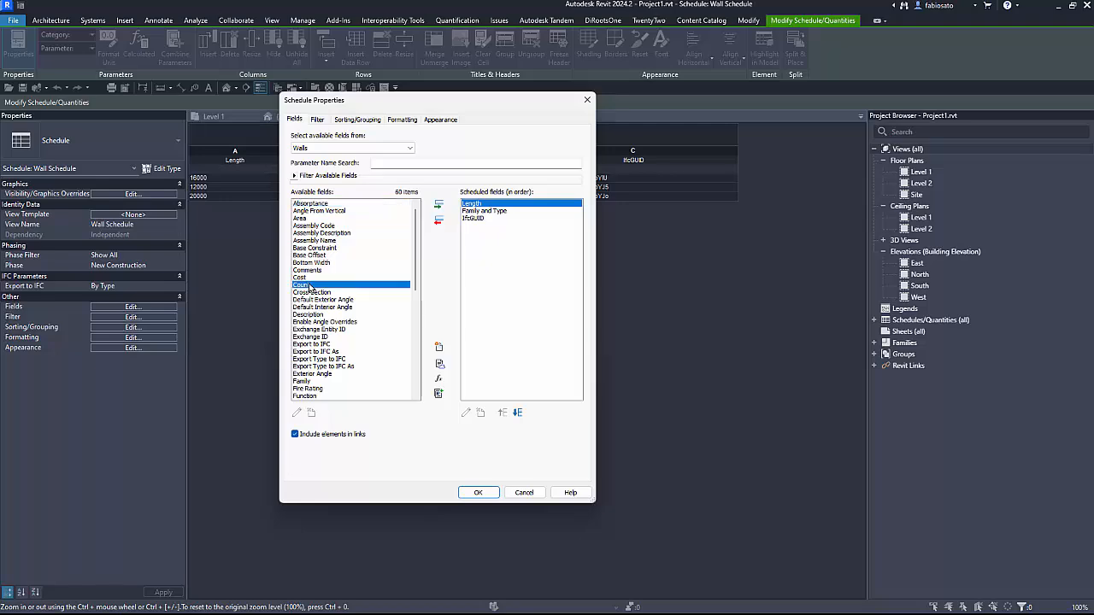
pyautogui.click(439, 206)
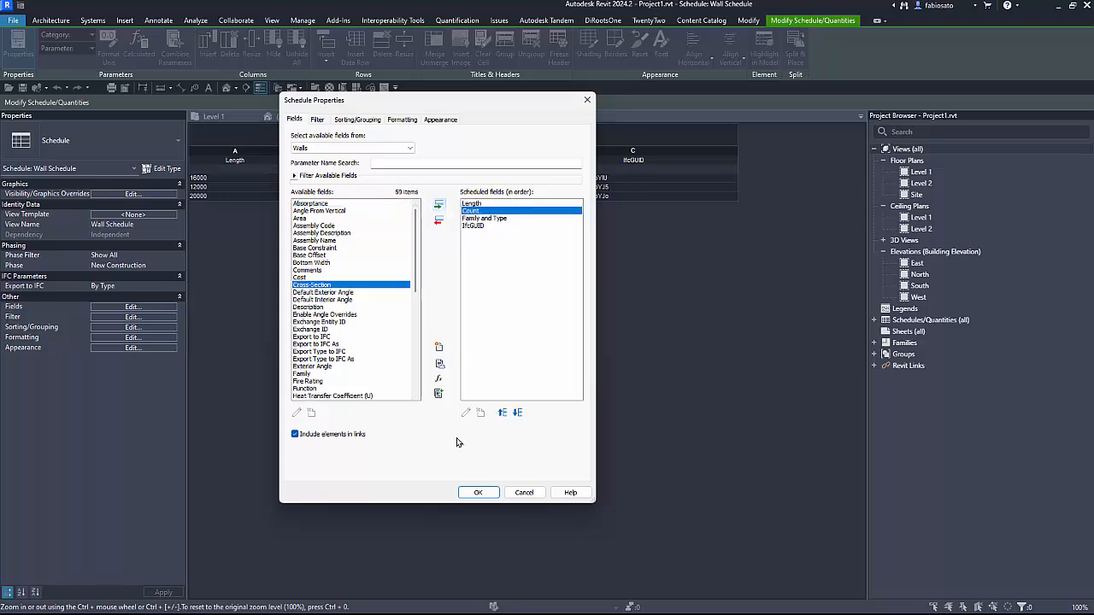
pyautogui.click(478, 493)
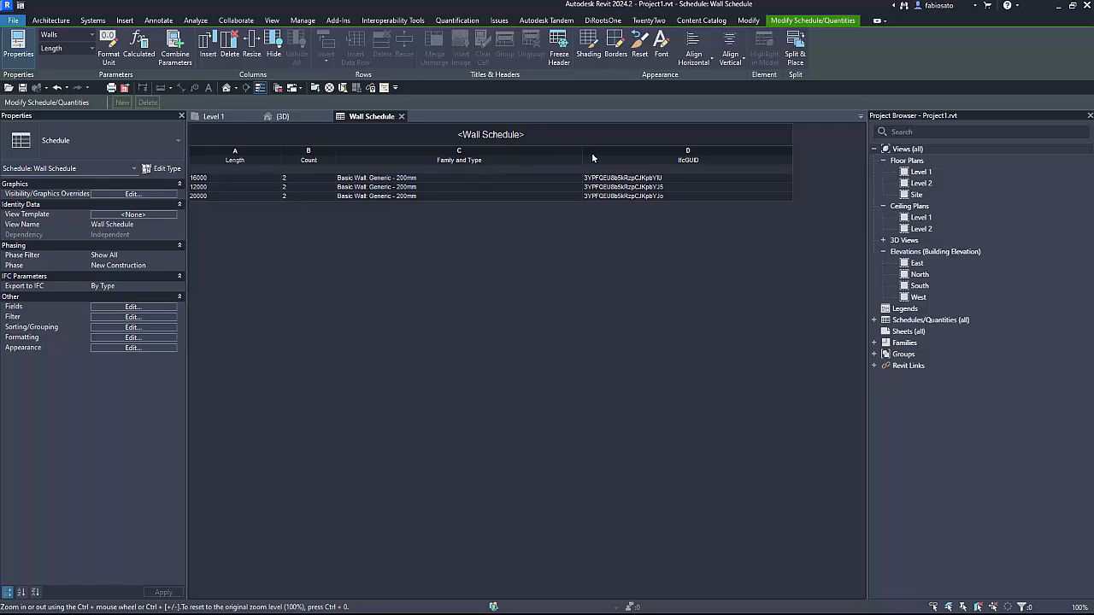
pyautogui.moveTo(581, 156); pyautogui.dragTo(502, 155)
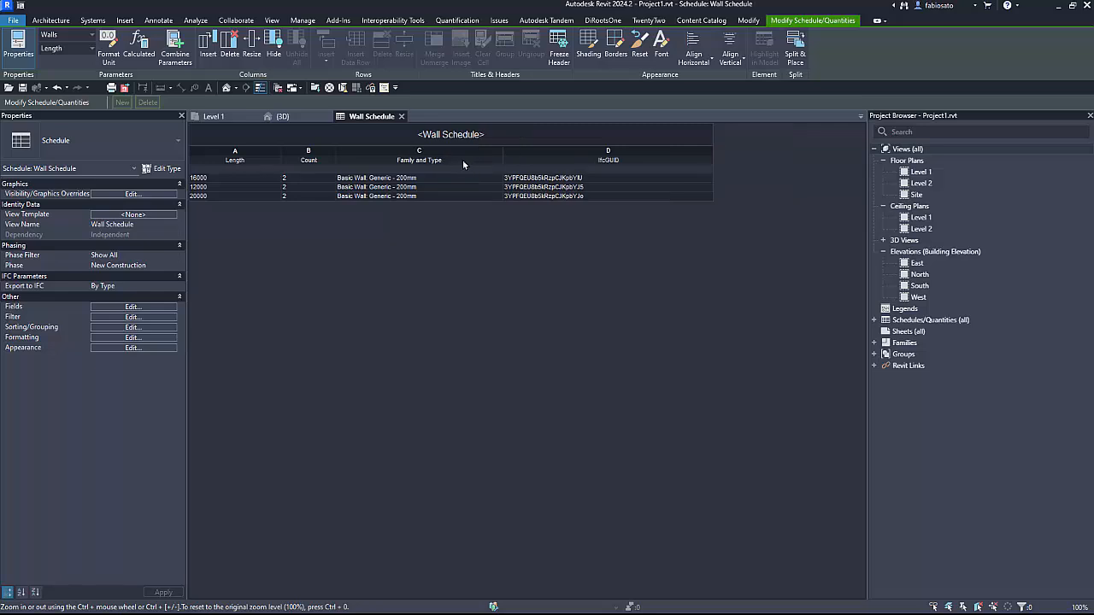
pyautogui.click(112, 308)
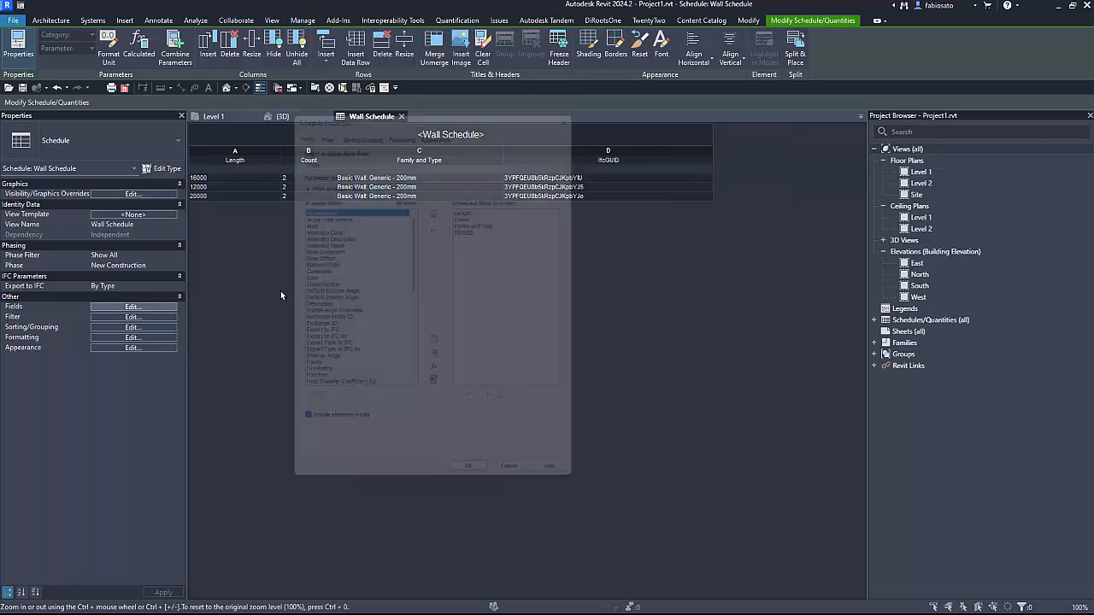
pyautogui.click(330, 149)
pyautogui.click(330, 151)
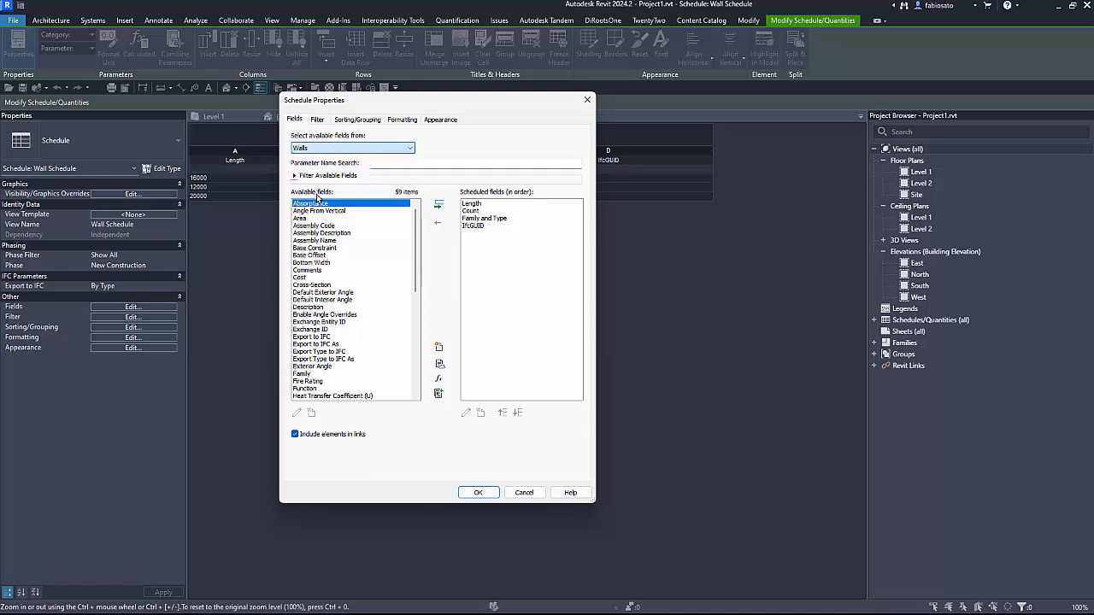
pyautogui.click(328, 149)
pyautogui.click(314, 189)
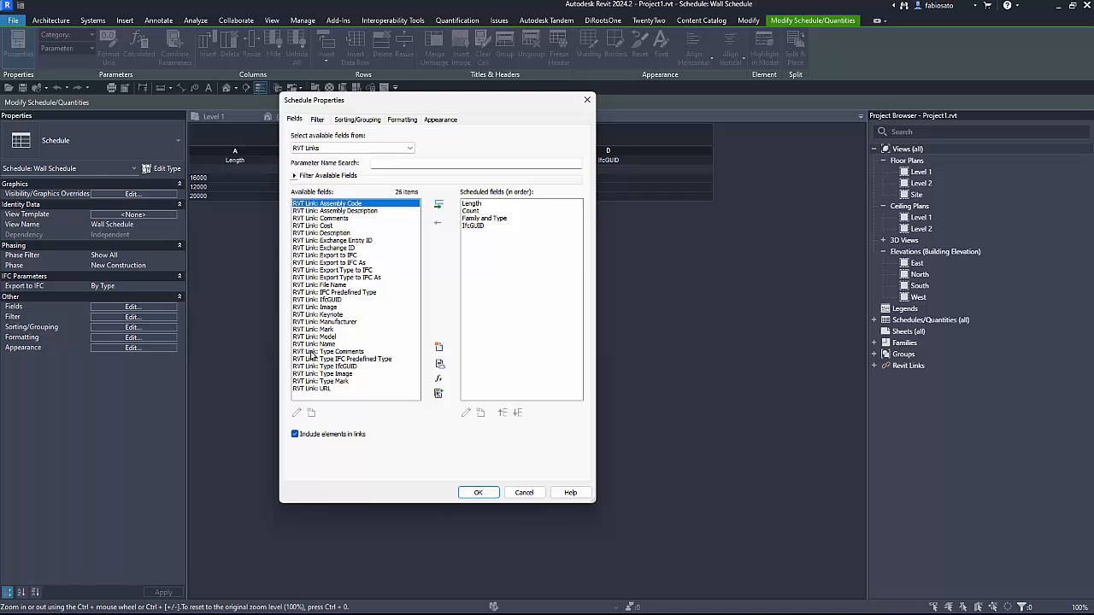
pyautogui.click(330, 300)
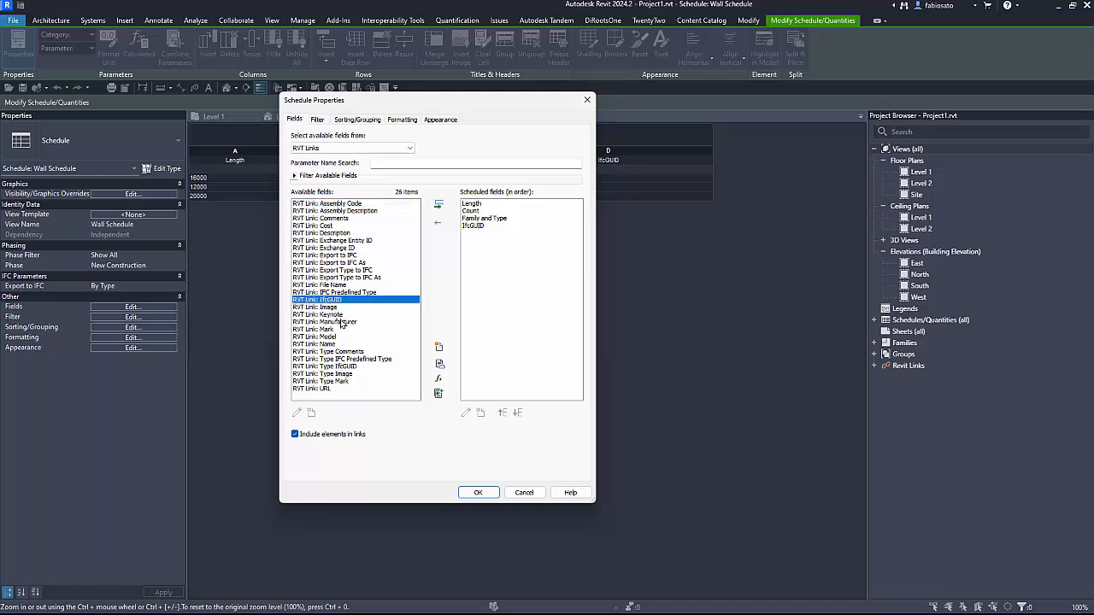
pyautogui.click(479, 493)
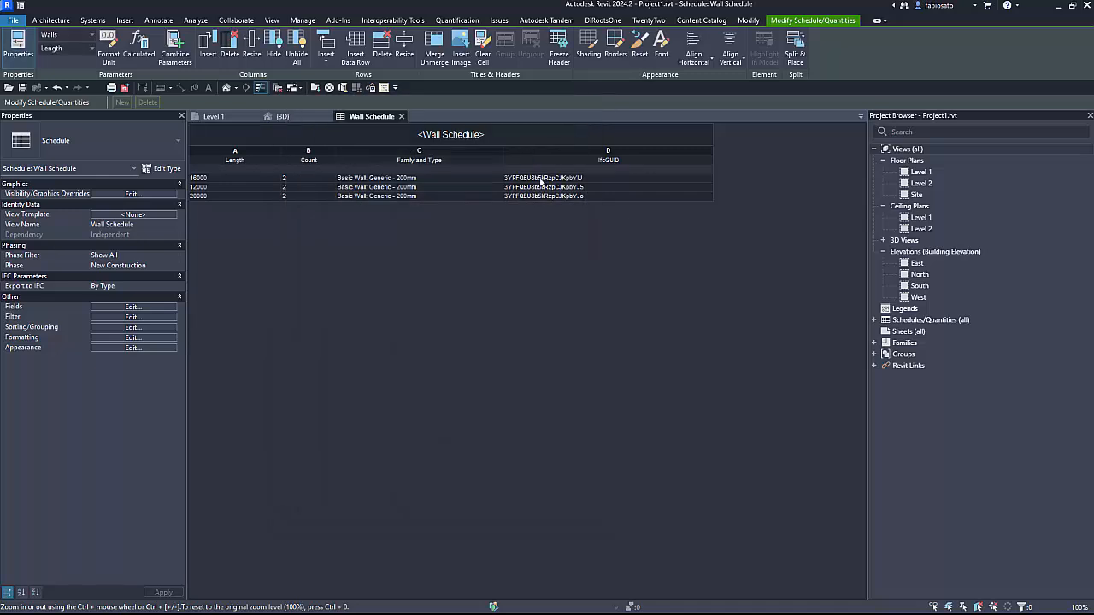
# Step: Add the RVT Link: IfcGUID field from the RVT Links category as the last scheduled field of the Wall Schedule
pyautogui.click(141, 306)
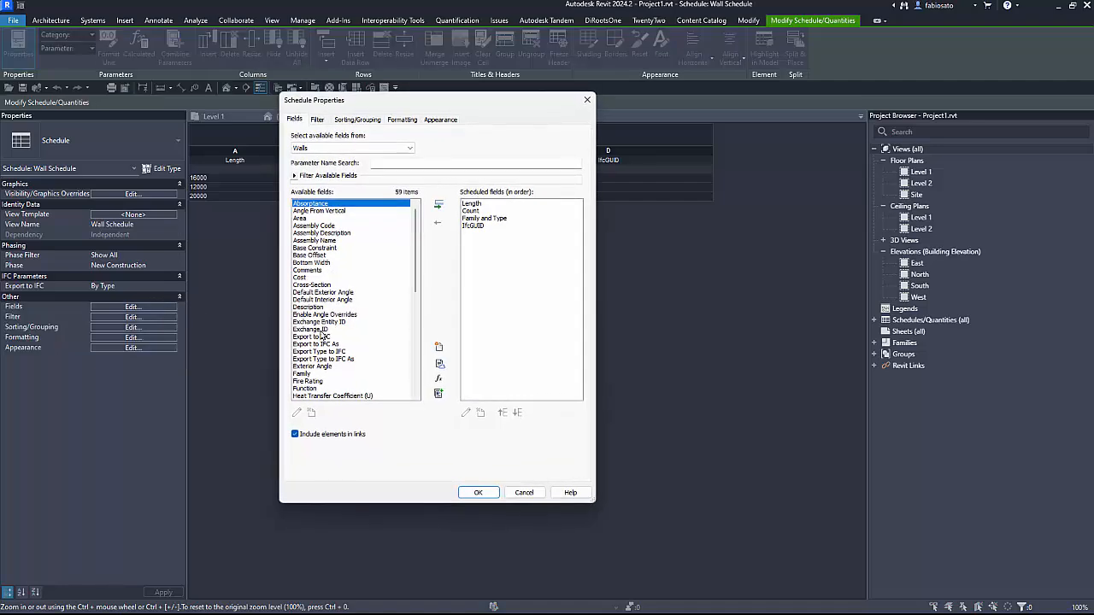
pyautogui.scroll(-2, 335, 353)
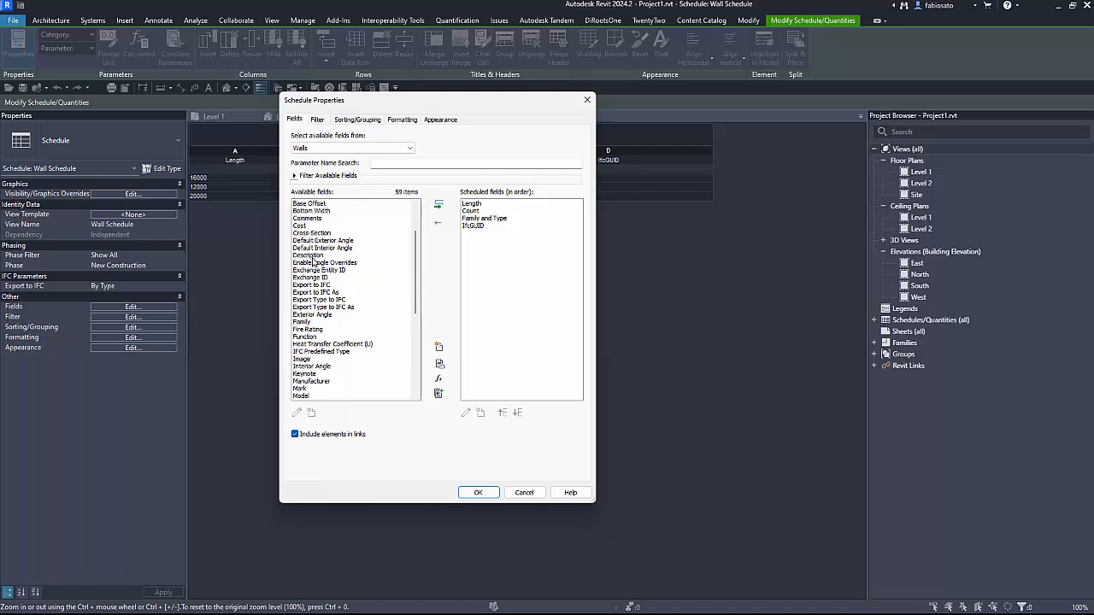
pyautogui.click(334, 149)
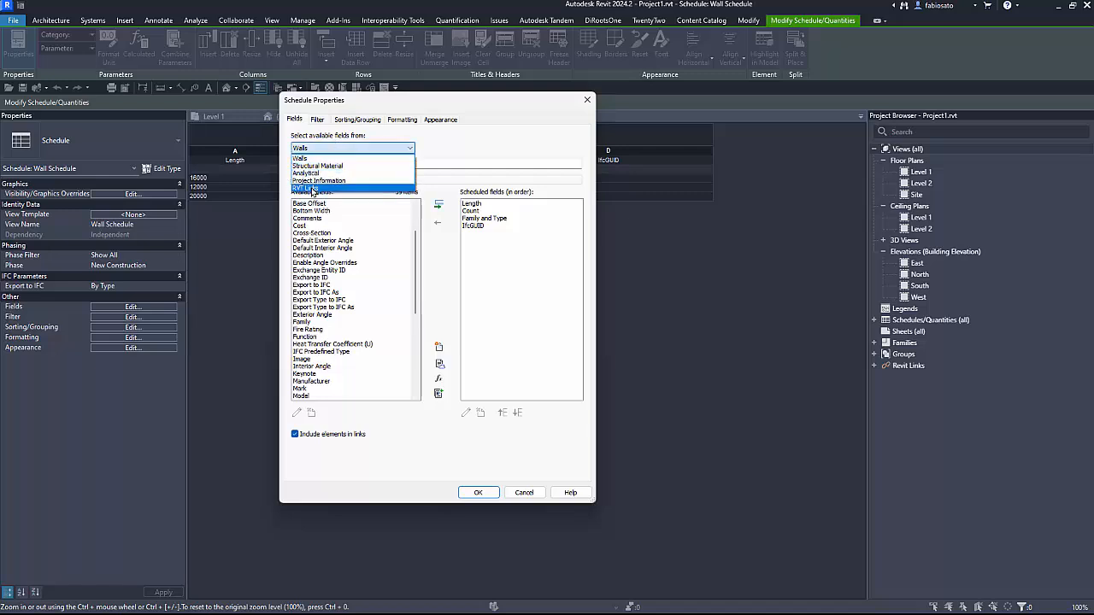
pyautogui.click(315, 190)
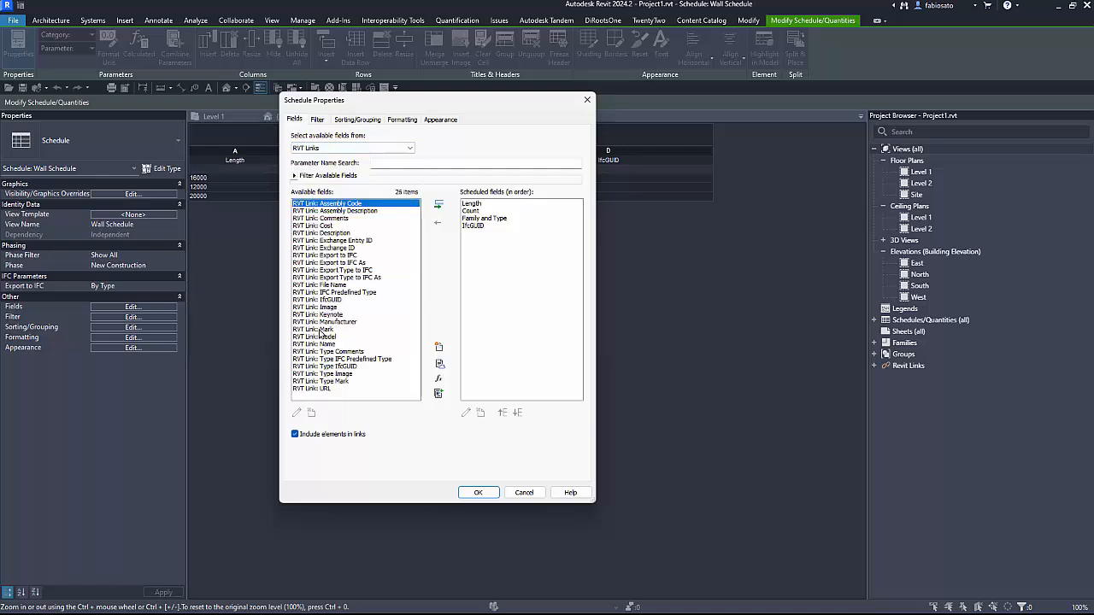
pyautogui.click(333, 300)
pyautogui.doubleClick(336, 300)
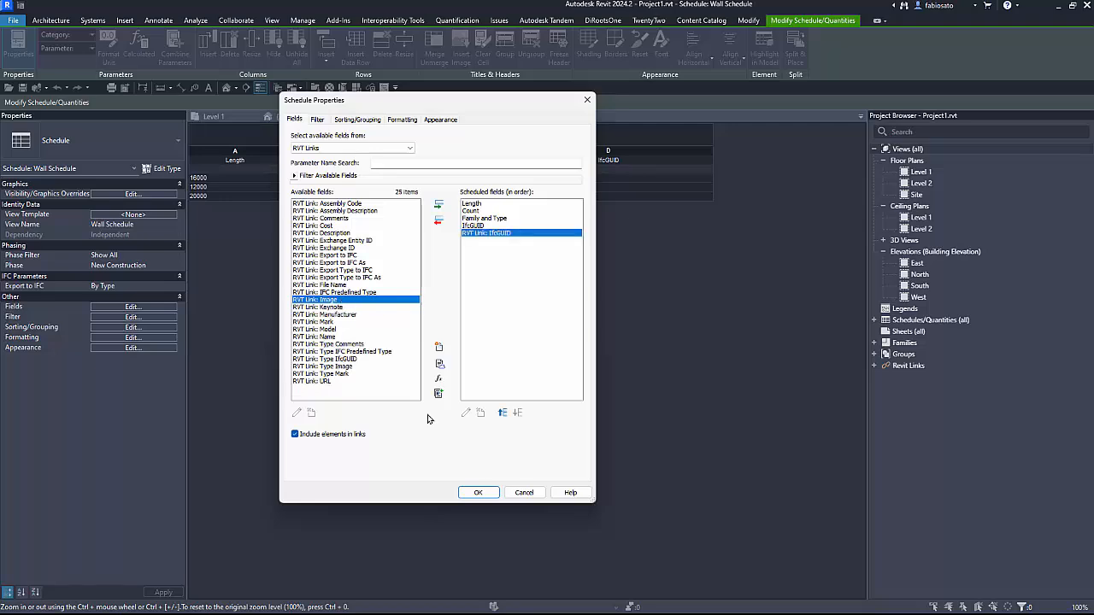
pyautogui.click(477, 494)
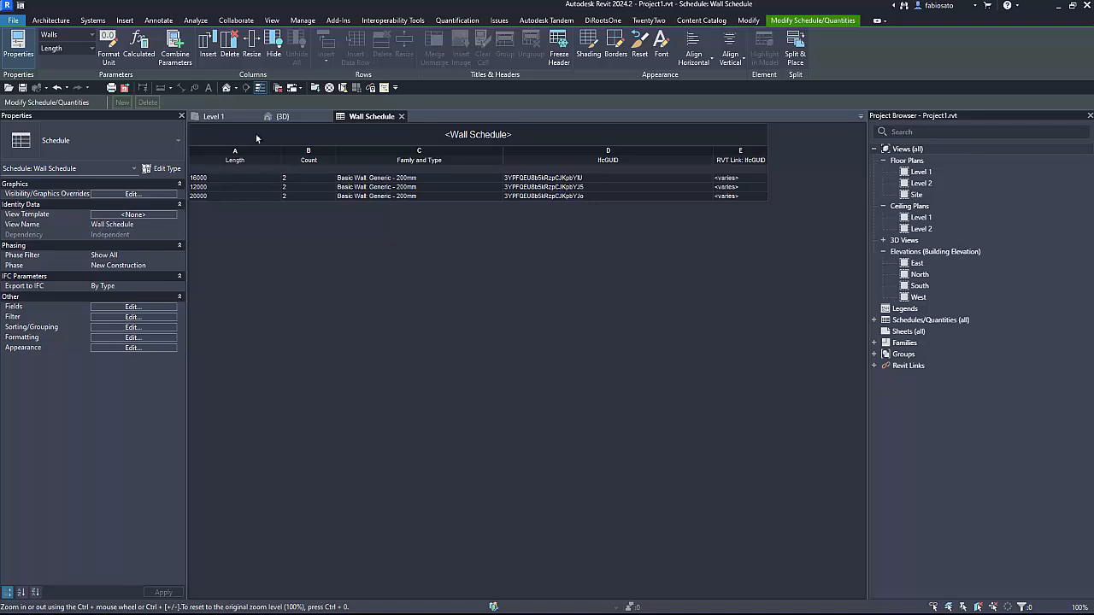
# Step: Set RVT Link: IfcGUID as the second sorting level, widen its column and narrow the IfcGUID column
pyautogui.click(128, 307)
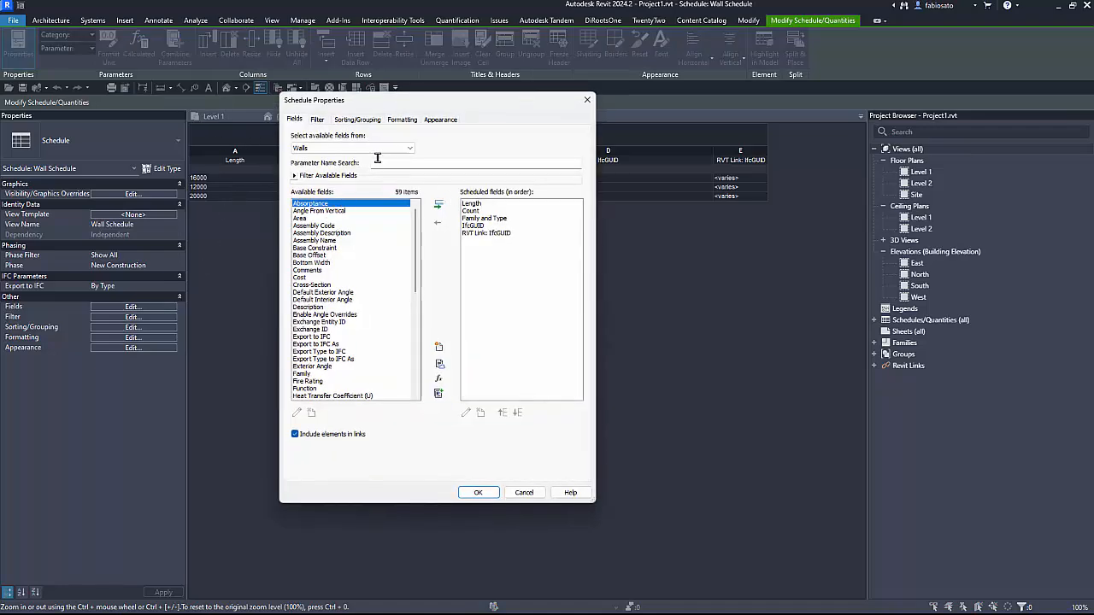
pyautogui.click(357, 119)
pyautogui.click(402, 171)
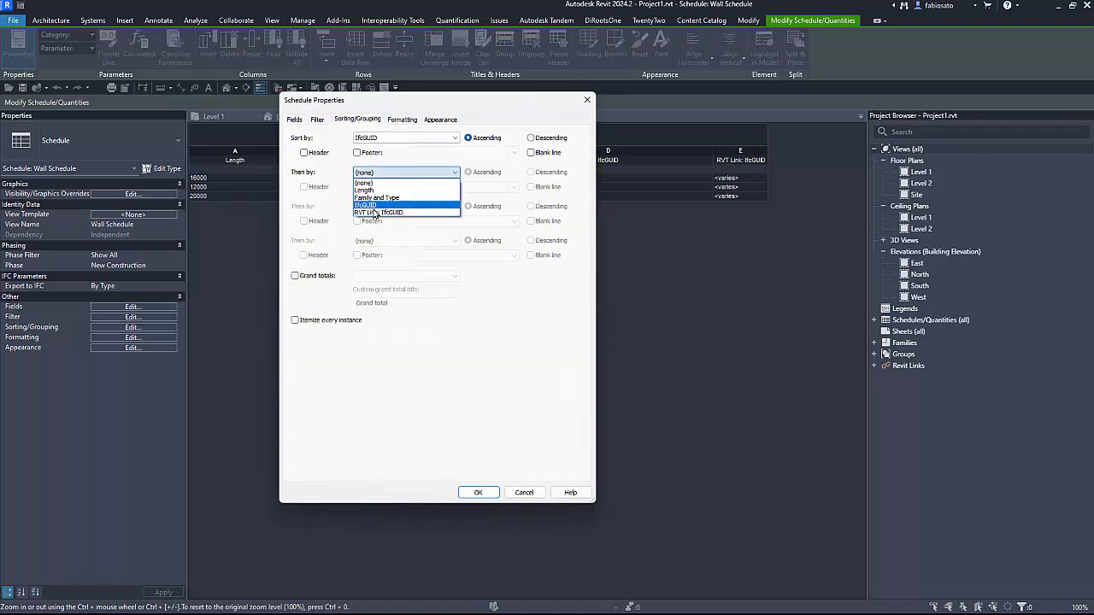
pyautogui.click(376, 215)
pyautogui.click(479, 494)
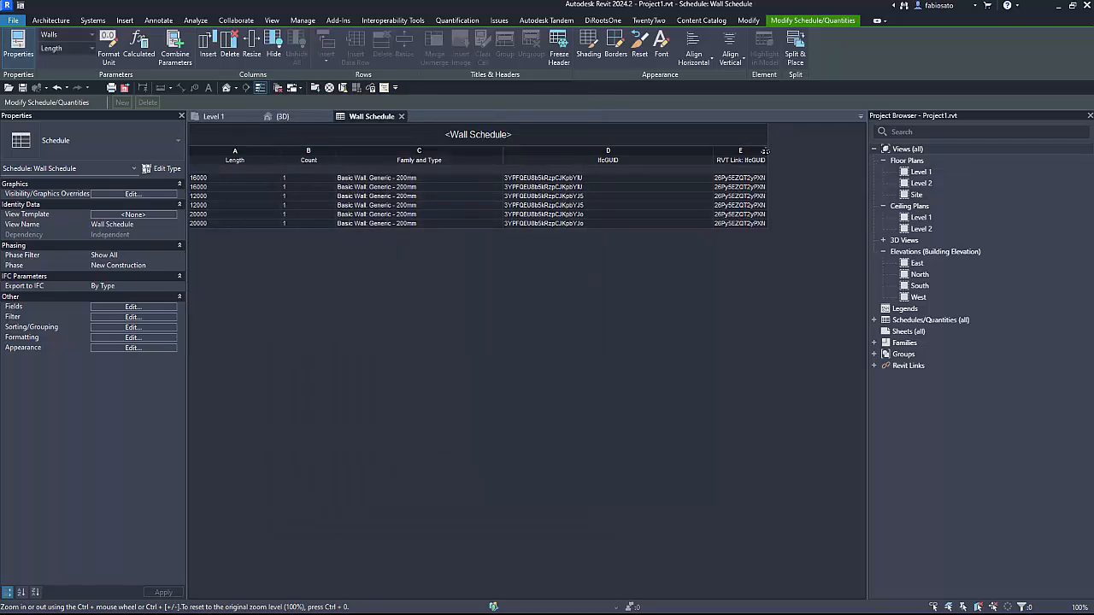
pyautogui.doubleClick(767, 157)
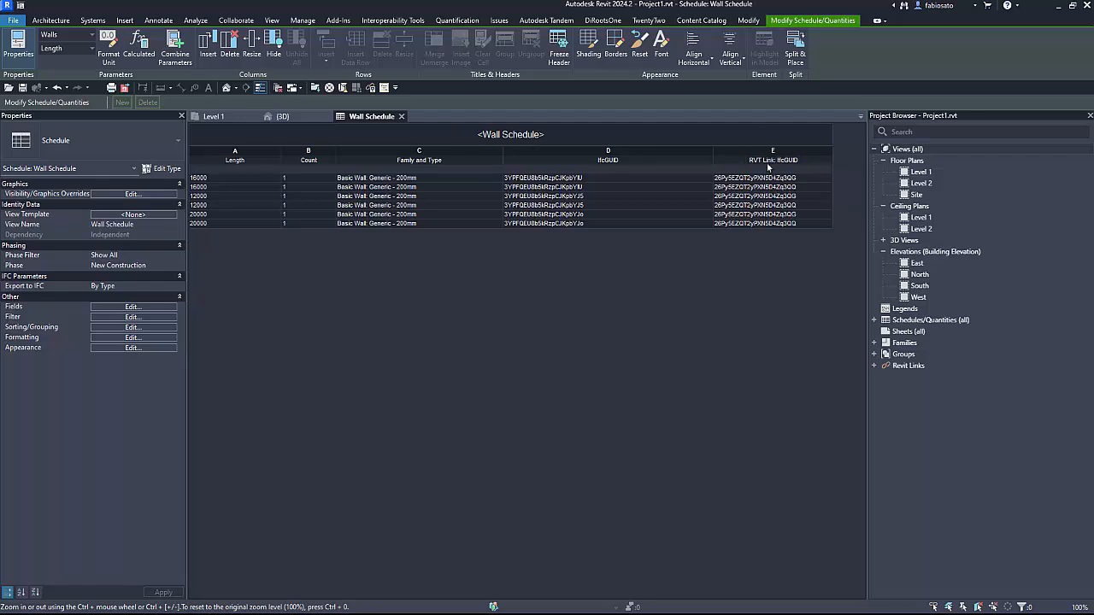
pyautogui.moveTo(713, 161); pyautogui.dragTo(657, 164)
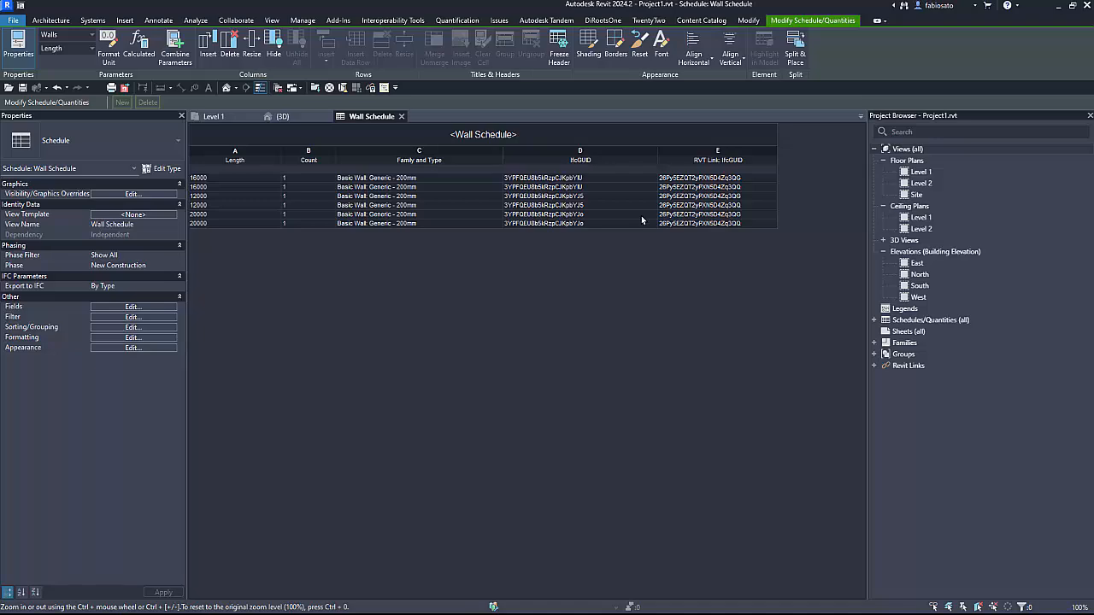
pyautogui.click(124, 308)
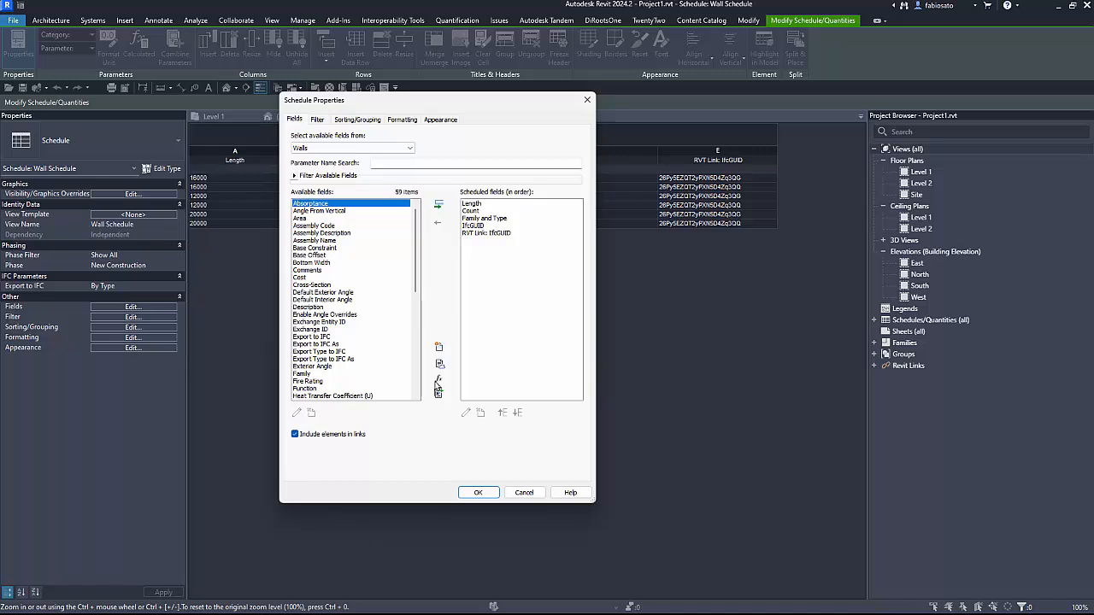
pyautogui.click(439, 381)
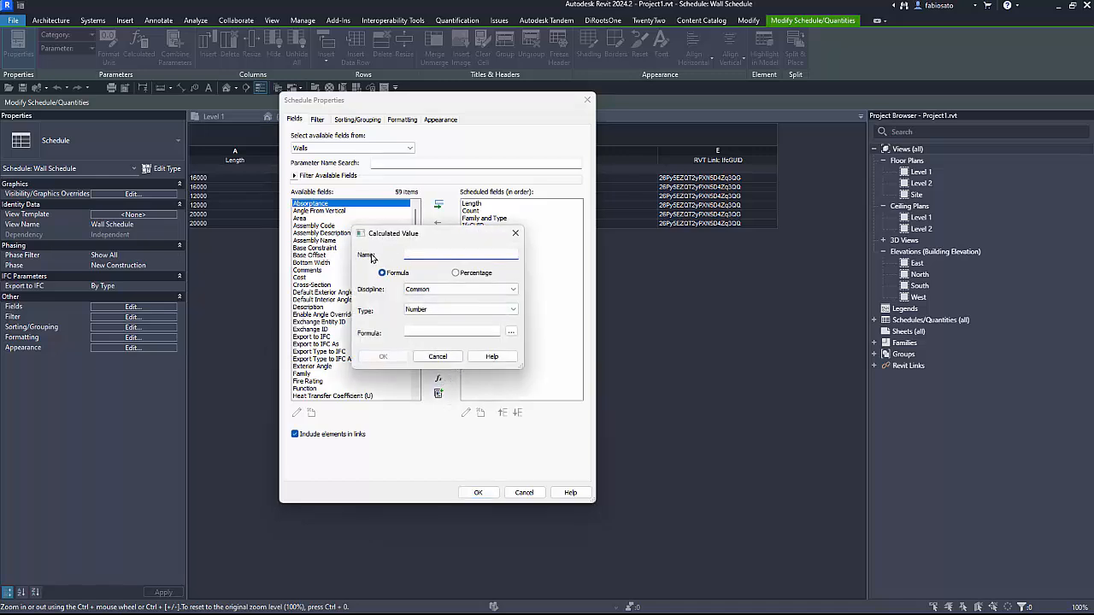
pyautogui.click(423, 295)
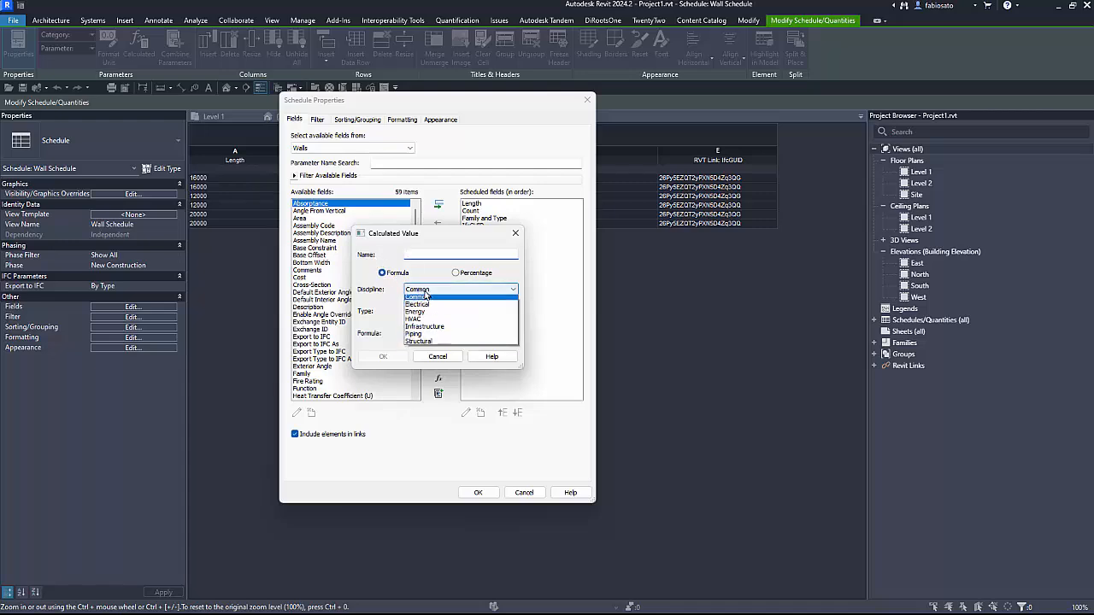
pyautogui.click(456, 291)
pyautogui.click(453, 310)
pyautogui.click(443, 321)
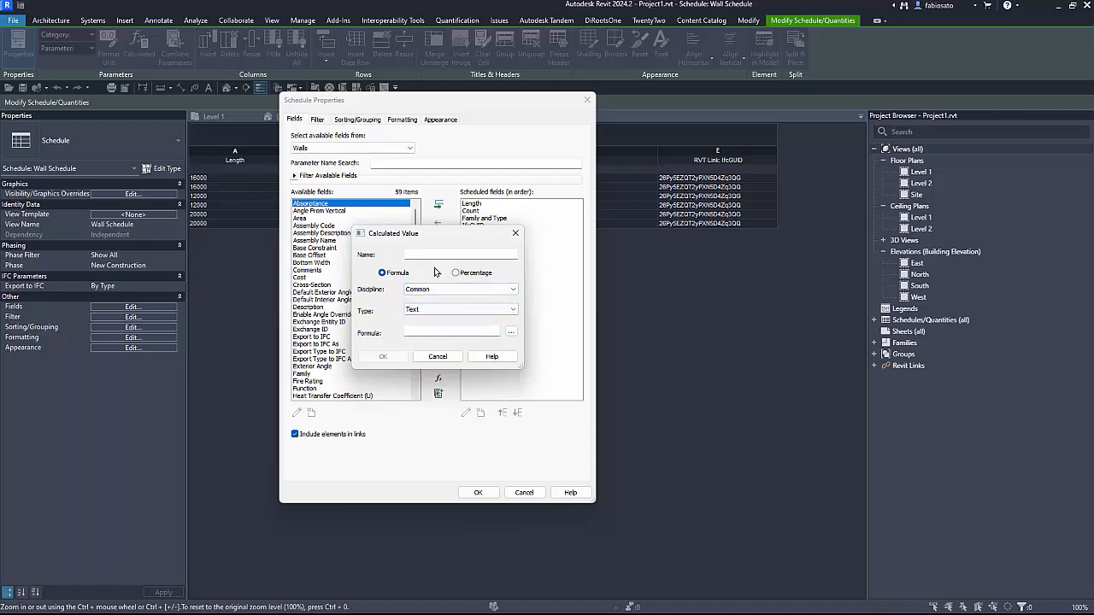
pyautogui.click(510, 332)
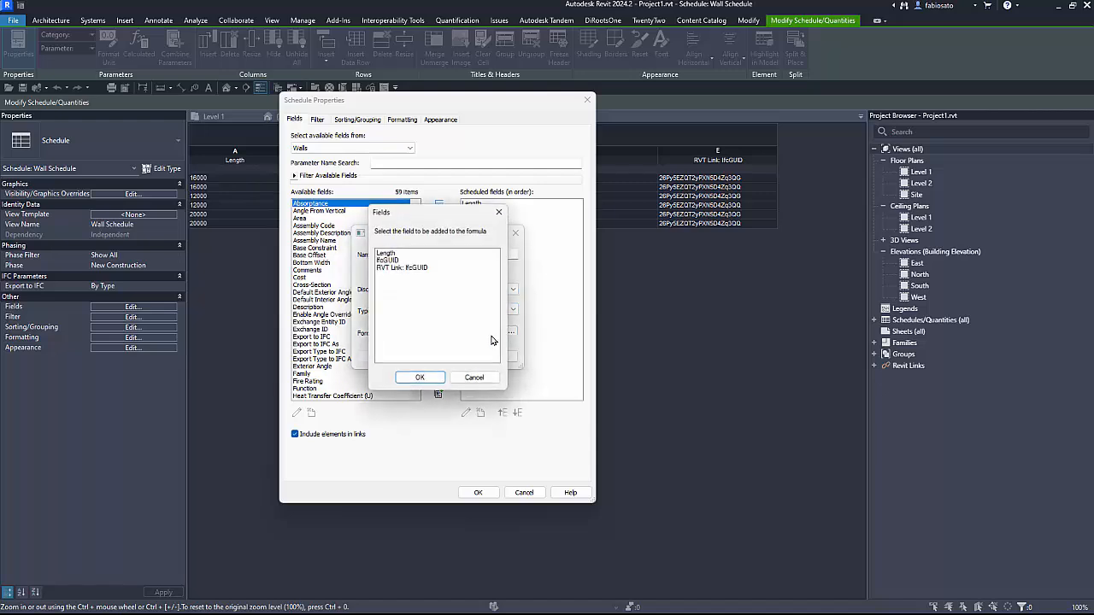
pyautogui.click(399, 267)
pyautogui.click(400, 260)
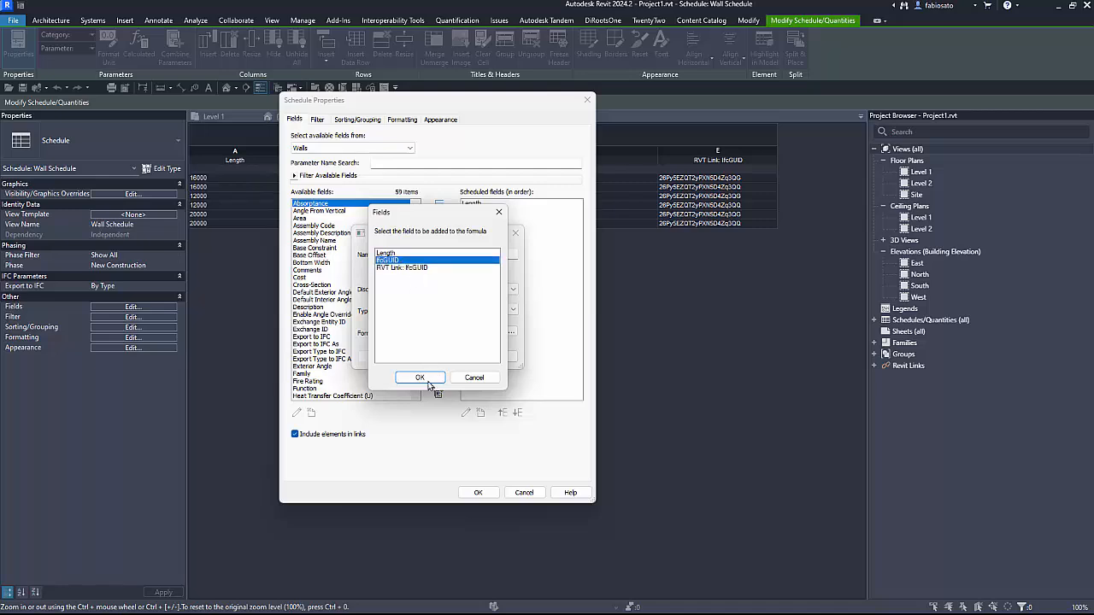
pyautogui.click(427, 378)
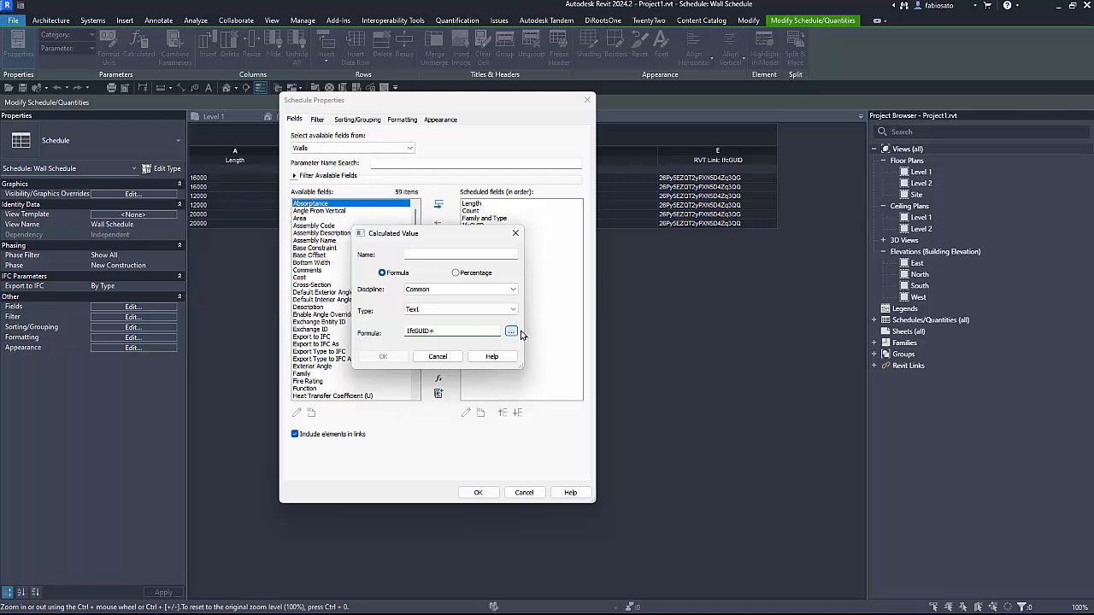
pyautogui.click(515, 330)
pyautogui.click(431, 270)
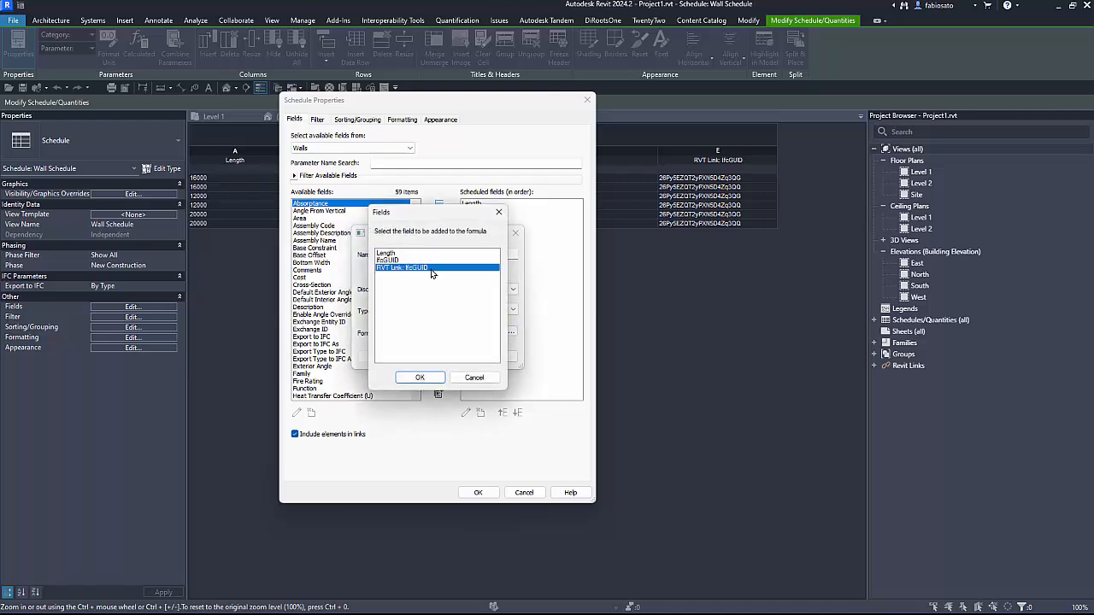
pyautogui.click(418, 374)
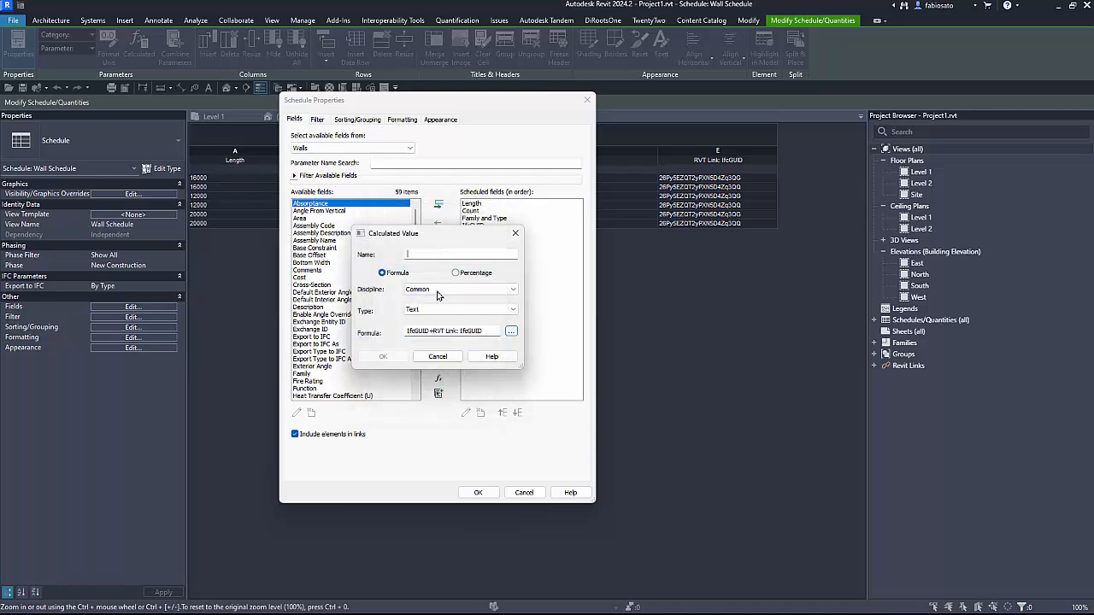
pyautogui.click(411, 254)
pyautogui.write('\\\\\\\\\\')
pyautogui.moveTo(423, 255); pyautogui.dragTo(351, 259)
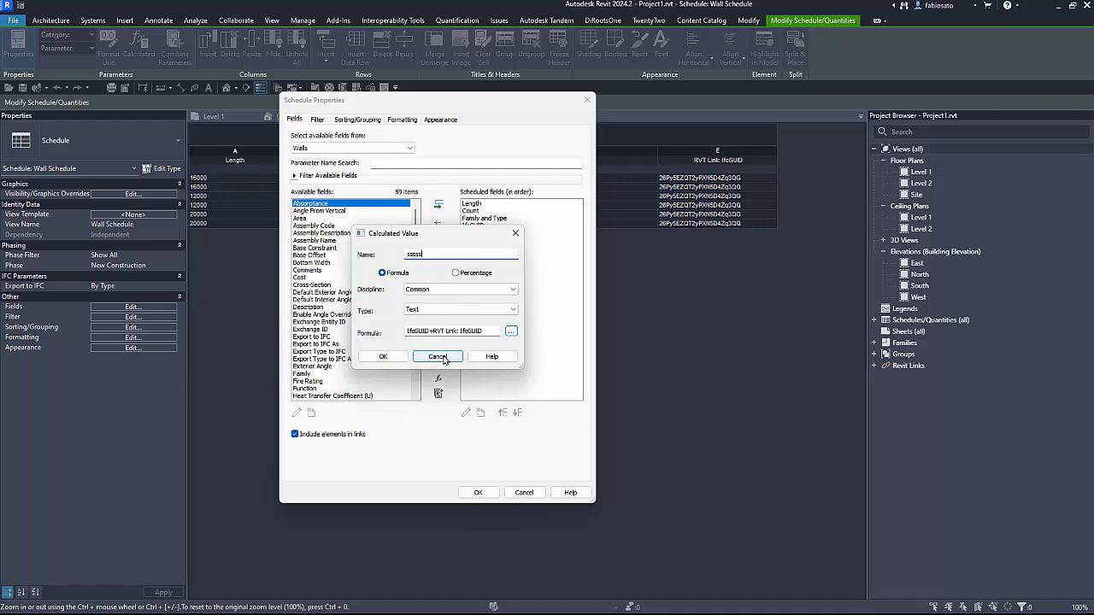
pyautogui.click(438, 356)
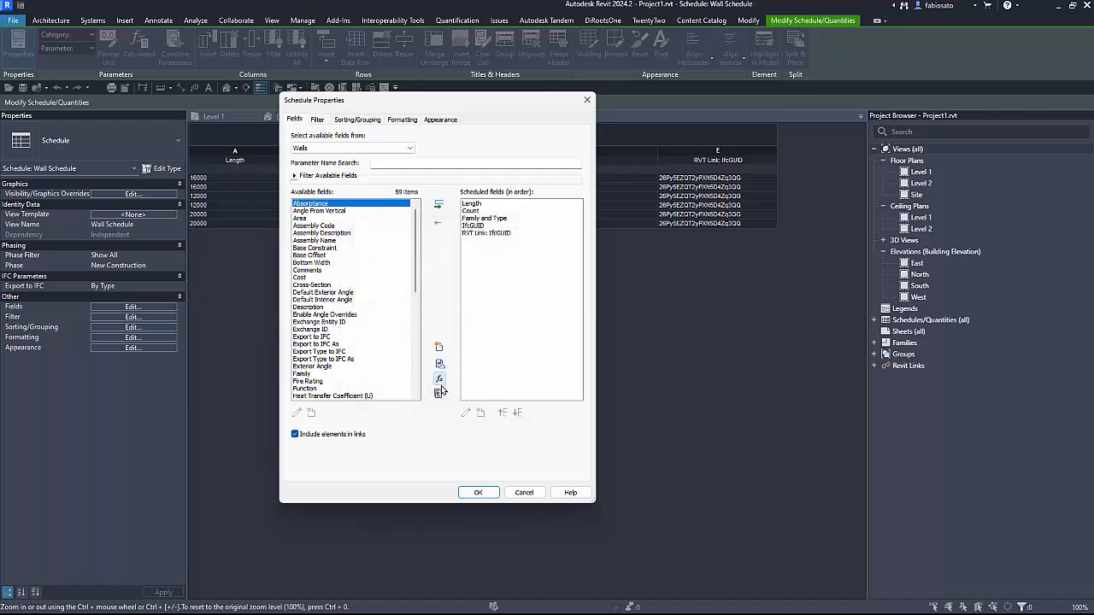
# Step: Try a calculated Text field named ssss in the Wall Schedule, starting its formula with RVT Link: IfcGUID
pyautogui.click(438, 379)
pyautogui.write('ssss')
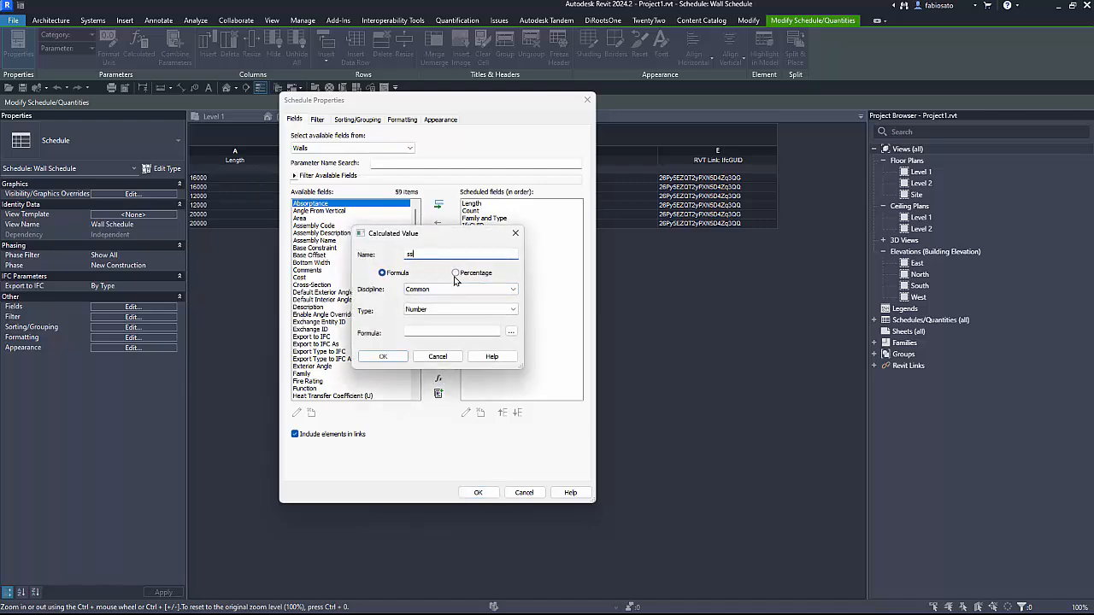
pyautogui.click(441, 310)
pyautogui.click(442, 330)
pyautogui.click(510, 332)
pyautogui.click(431, 268)
pyautogui.doubleClick(430, 267)
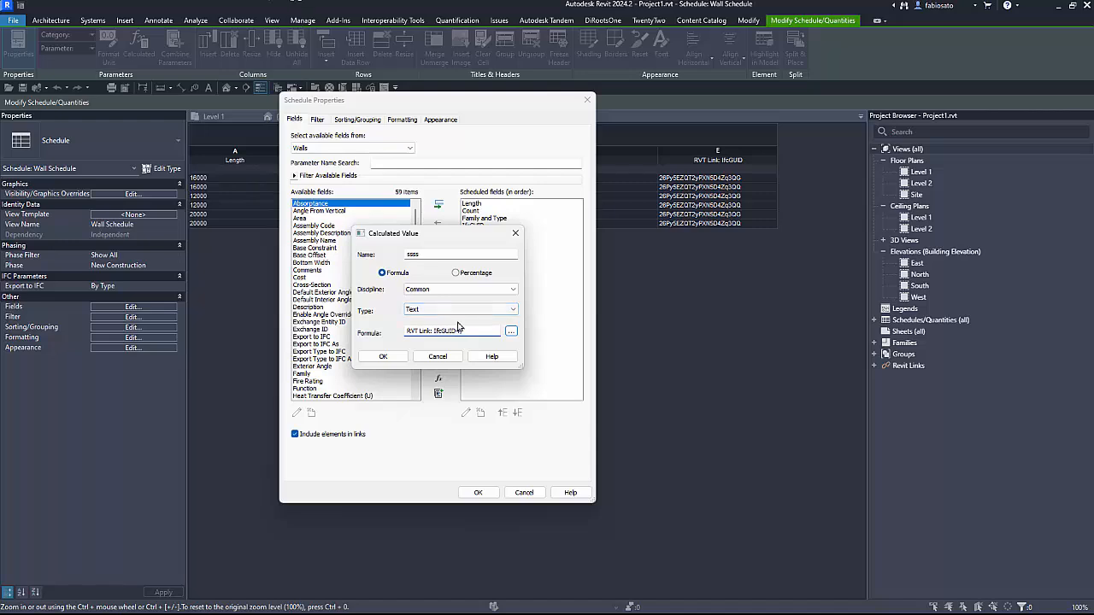
# Step: Try to complete the formula as RVT Link: IfcGUID+IfcGUID, and discard the calculated field and the schedule properties
pyautogui.click(511, 330)
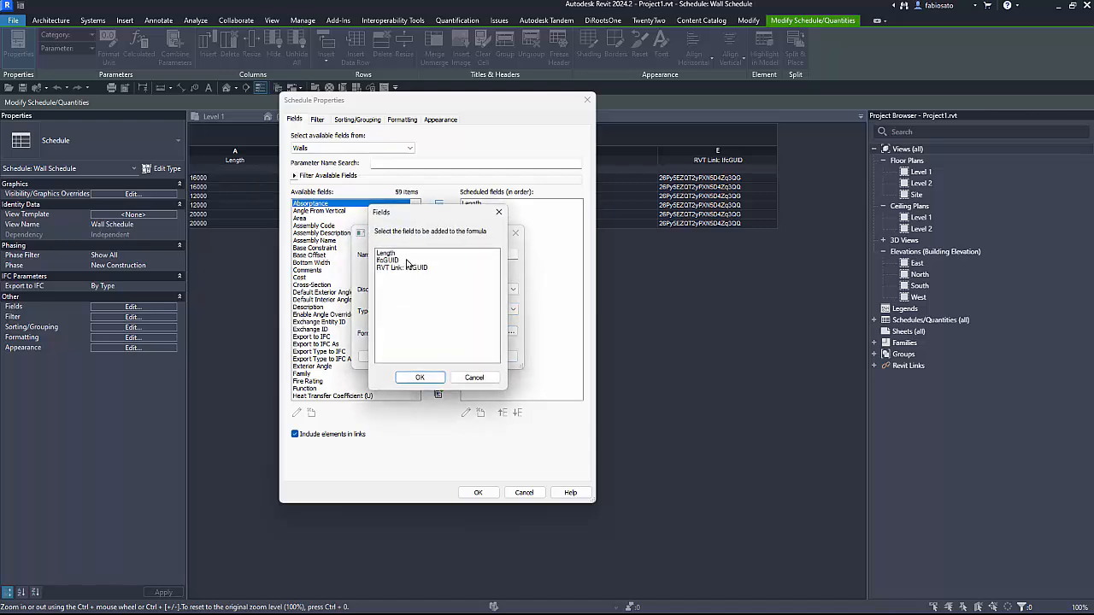
pyautogui.click(416, 260)
pyautogui.click(430, 378)
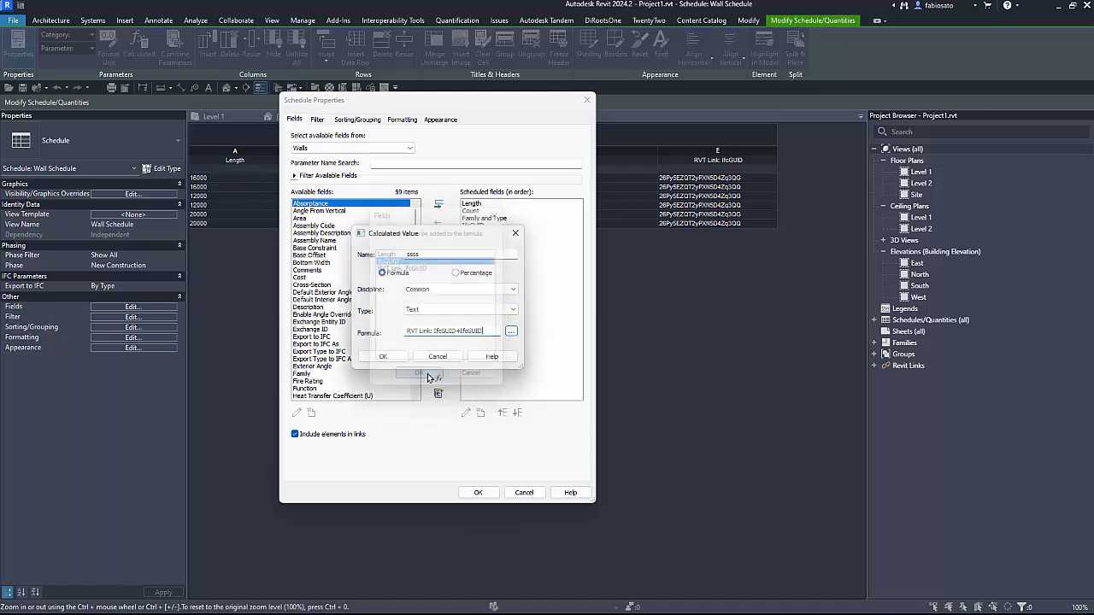
pyautogui.click(383, 356)
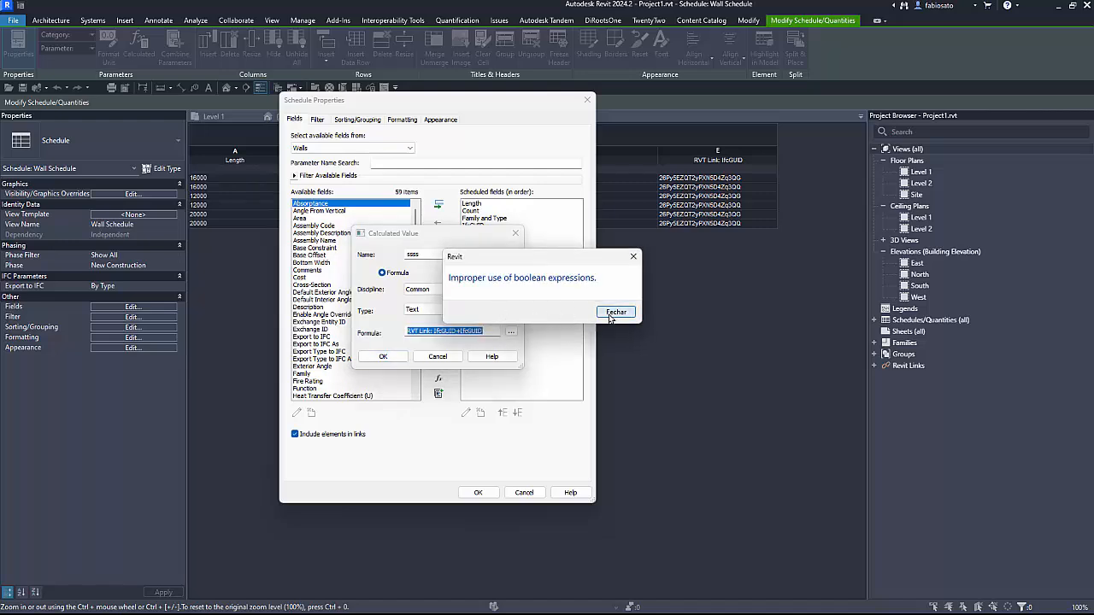
pyautogui.click(616, 312)
pyautogui.click(454, 330)
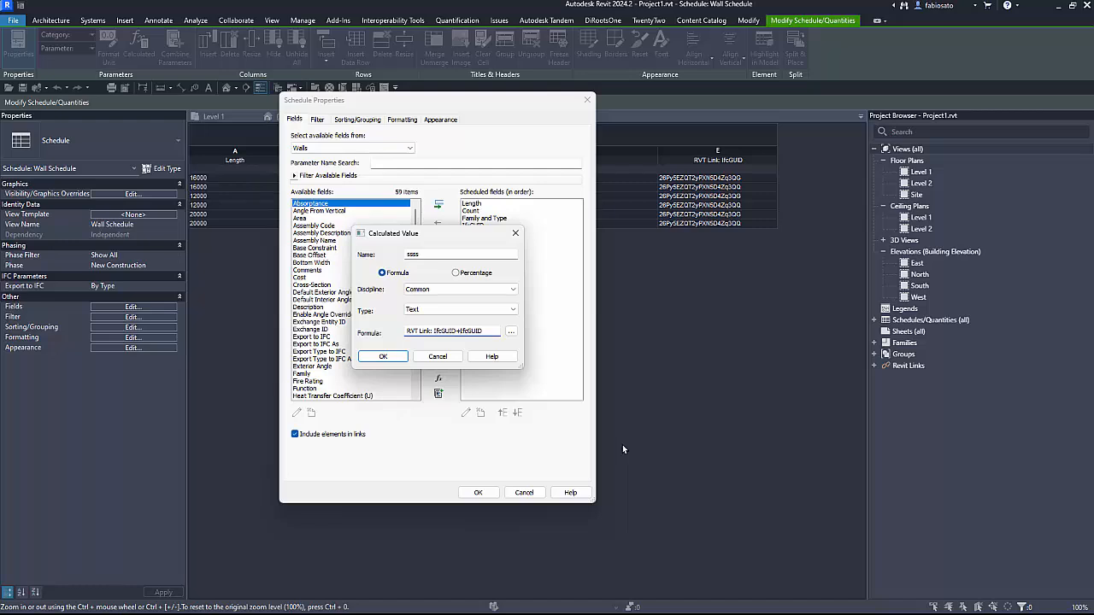
pyautogui.click(438, 356)
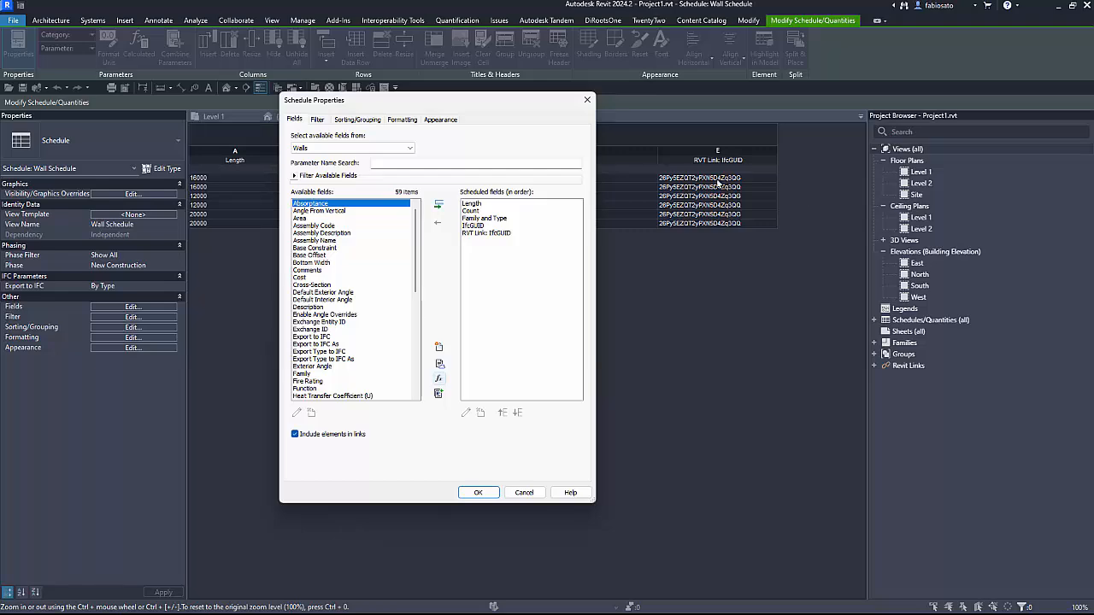
pyautogui.click(587, 100)
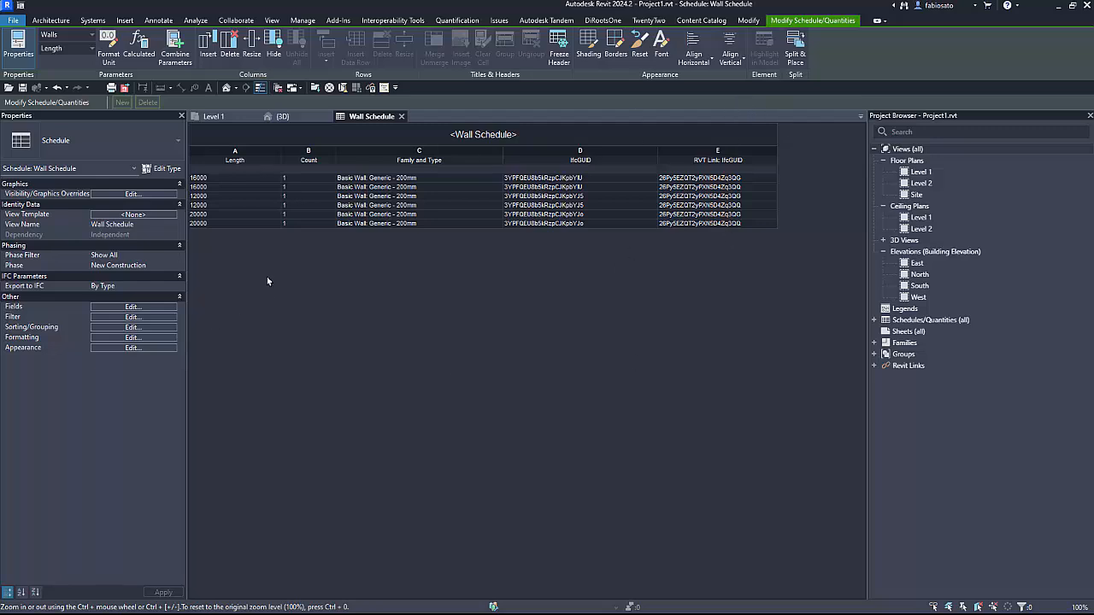
# Step: Close Project1's Wall Schedule and 3D view, keep the project open, and switch to the Link Torre project in Revit 2022
pyautogui.click(400, 116)
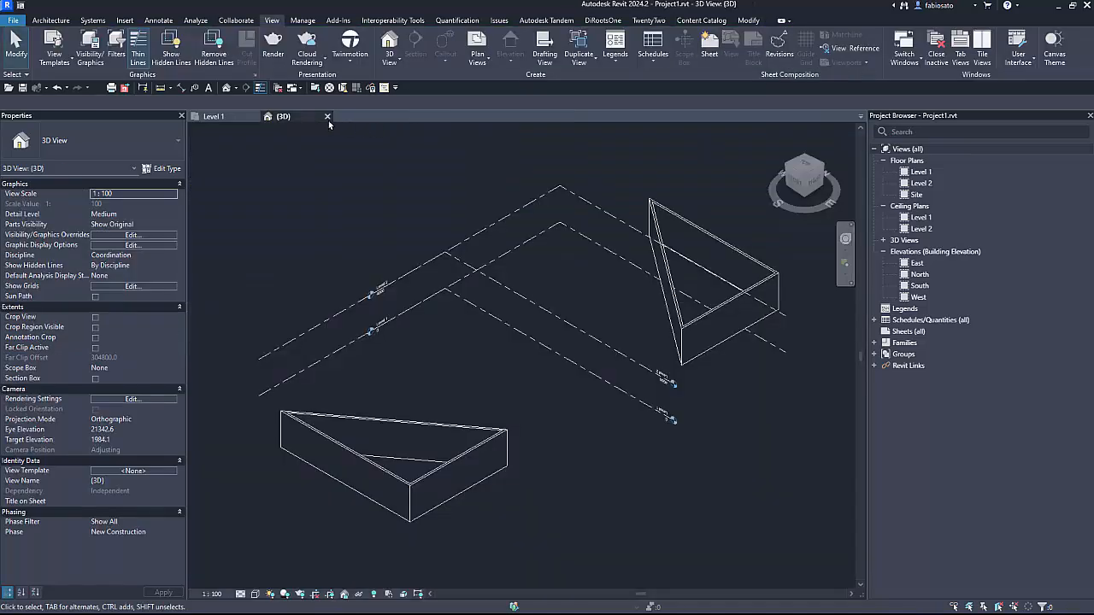
pyautogui.click(328, 118)
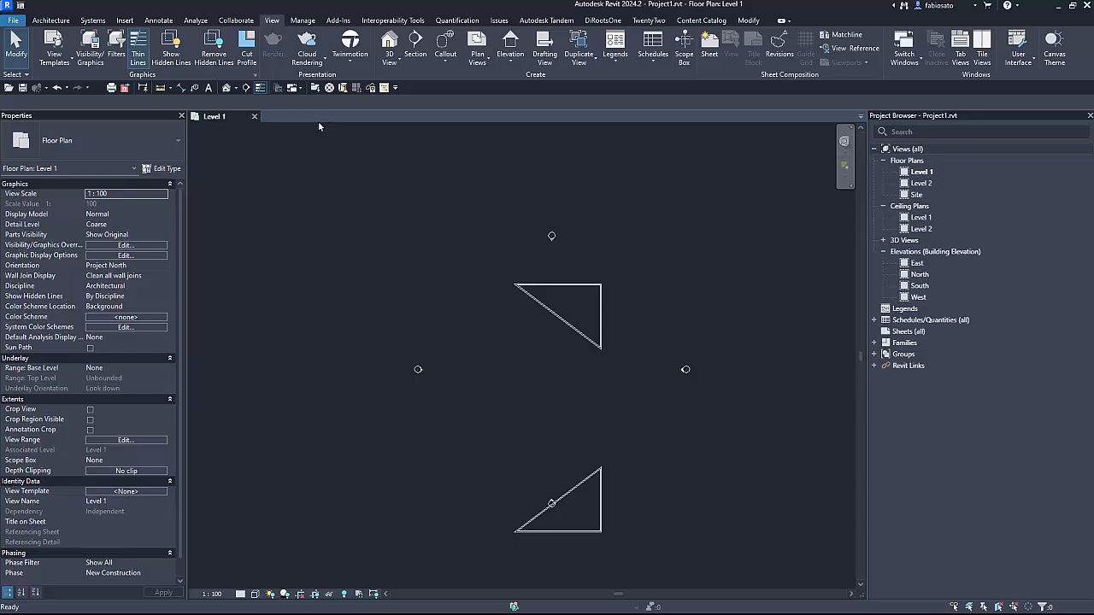
pyautogui.click(254, 116)
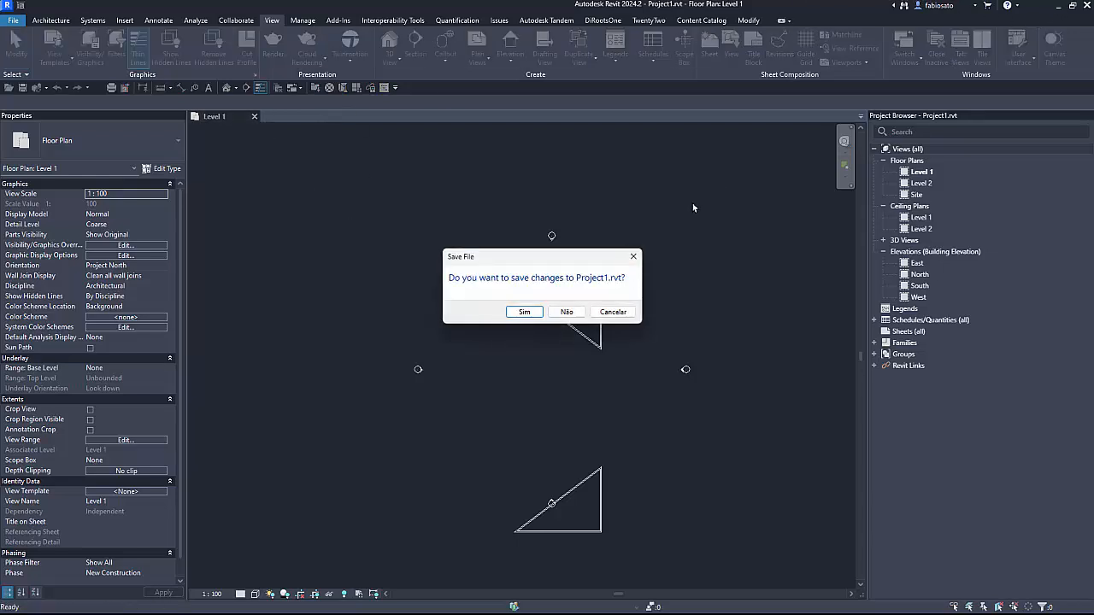
pyautogui.press('Escape')
pyautogui.click(1059, 6)
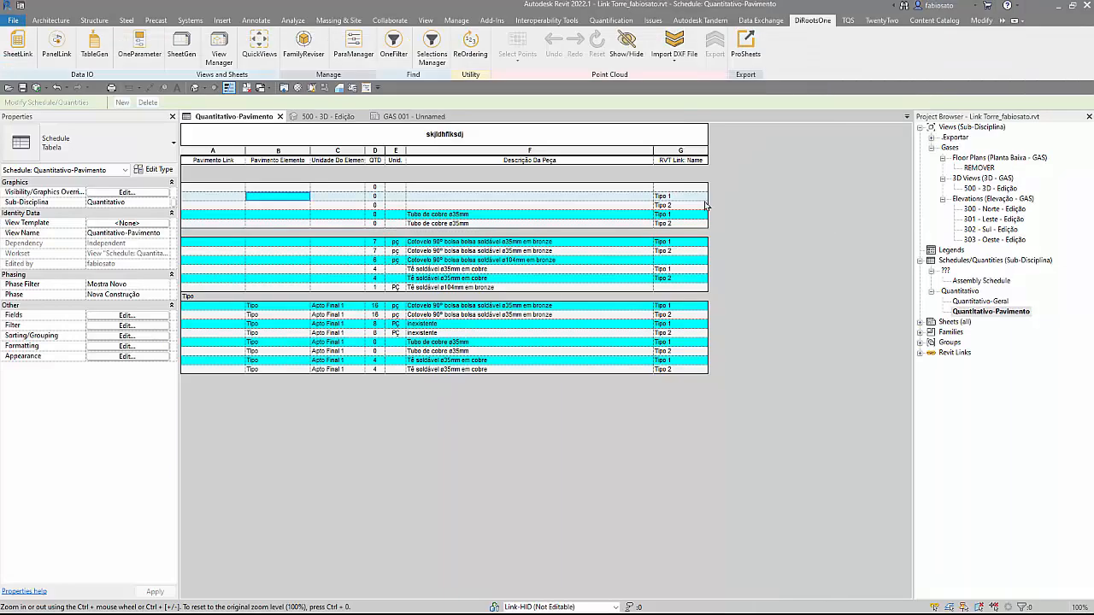
# Step: Open the 500 - 3D - Edição view without saving and examine the linked Link Tipo.rvt instances and the host model's piping
pyautogui.click(352, 116)
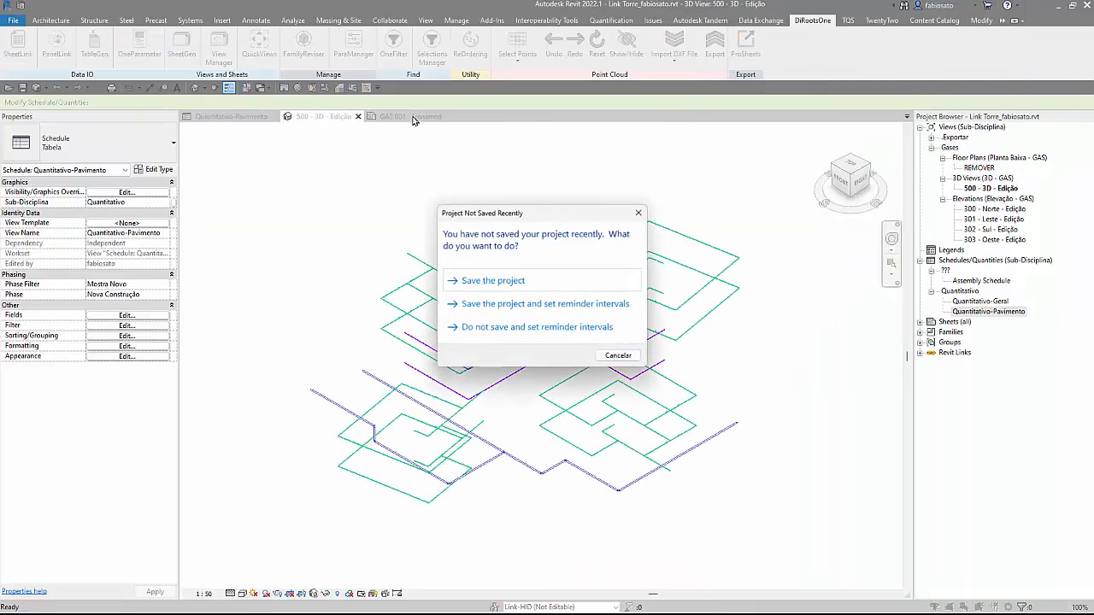
pyautogui.click(639, 212)
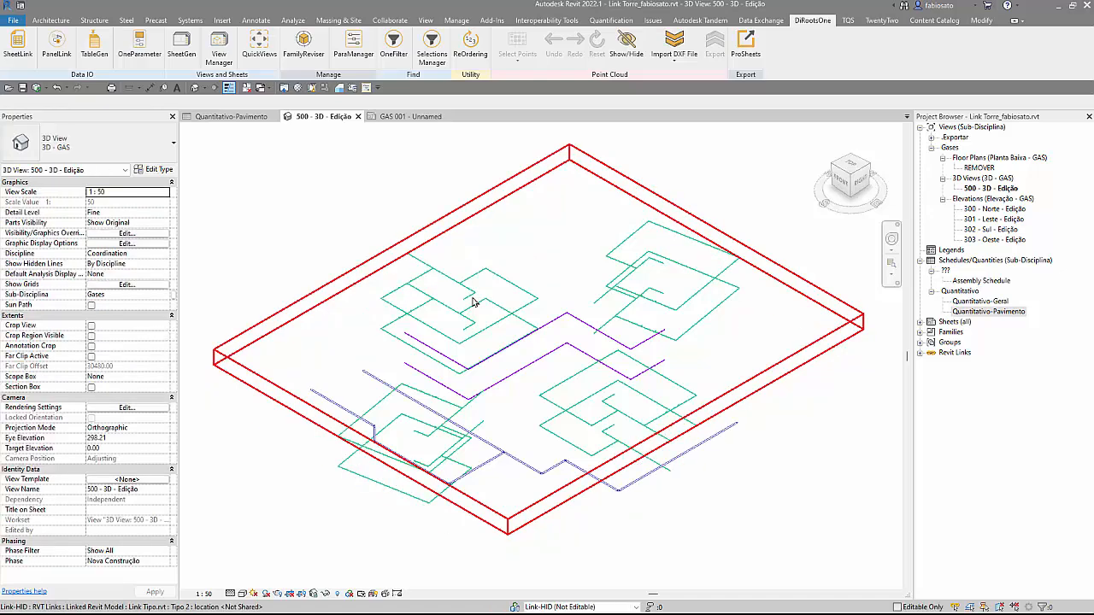
pyautogui.click(475, 301)
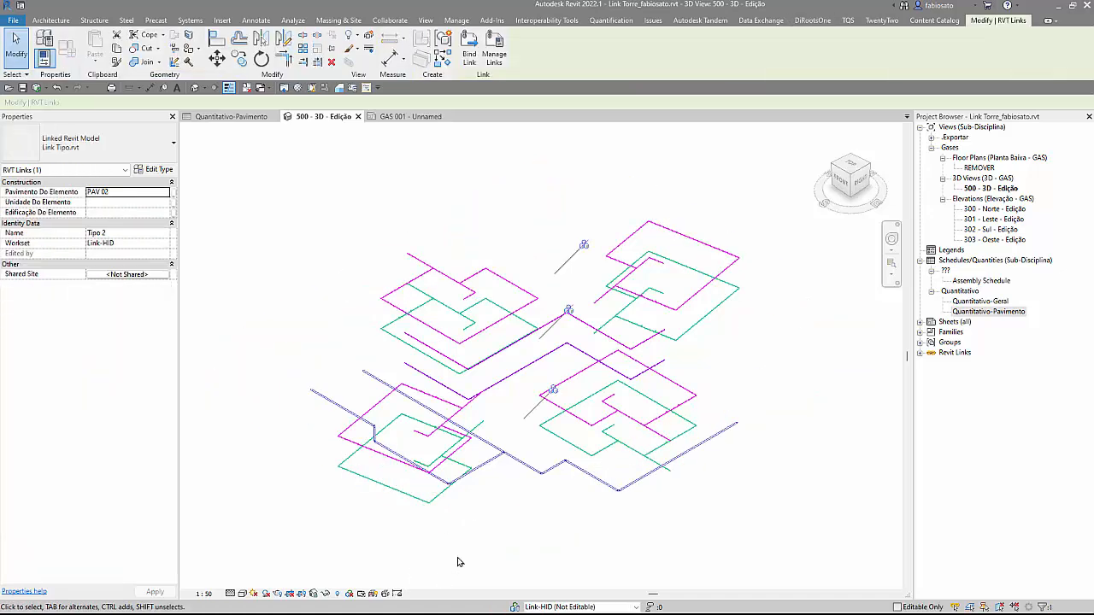
pyautogui.keyDown('shift'); pyautogui.moveTo(484, 560); pyautogui.dragTo(579, 479, button='middle'); pyautogui.keyUp('shift')
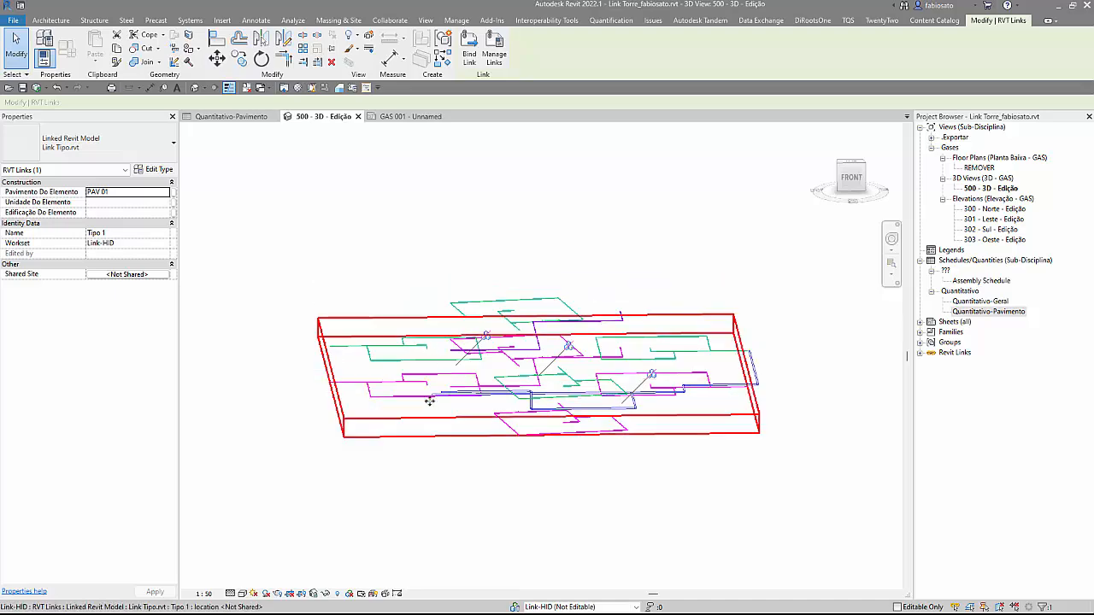
pyautogui.keyDown('shift'); pyautogui.moveTo(462, 464); pyautogui.dragTo(415, 363, button='middle'); pyautogui.keyUp('shift')
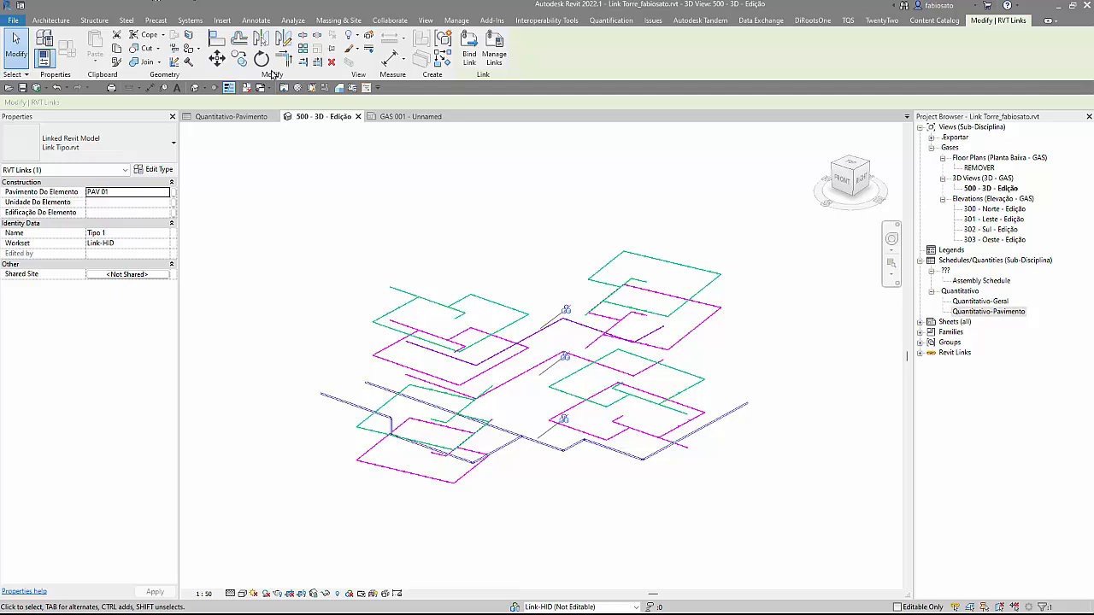
pyautogui.moveTo(408, 332); pyautogui.dragTo(751, 513)
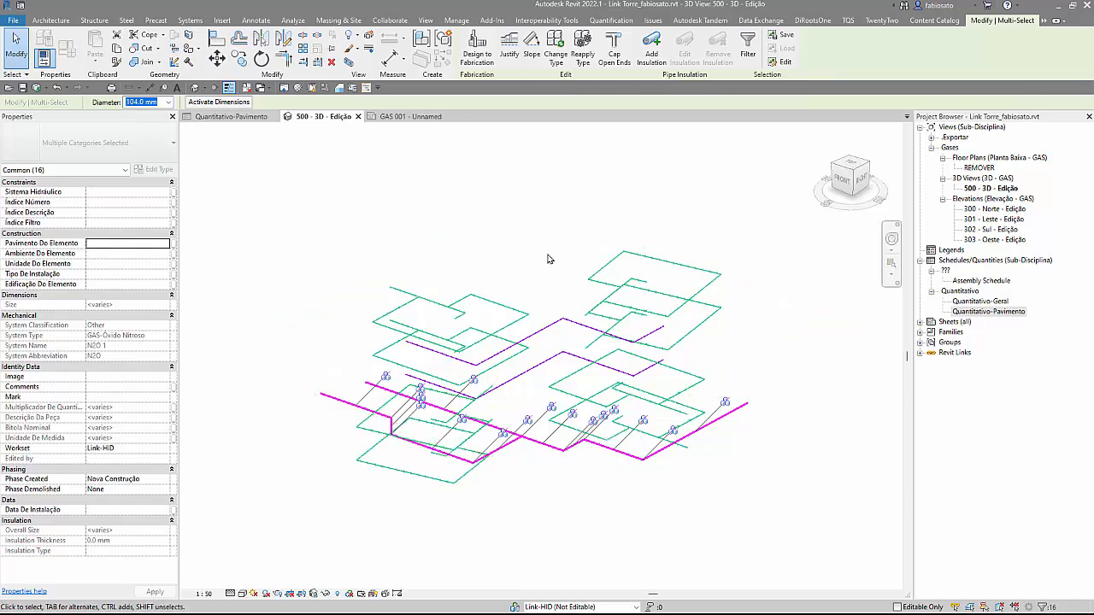
pyautogui.click(447, 214)
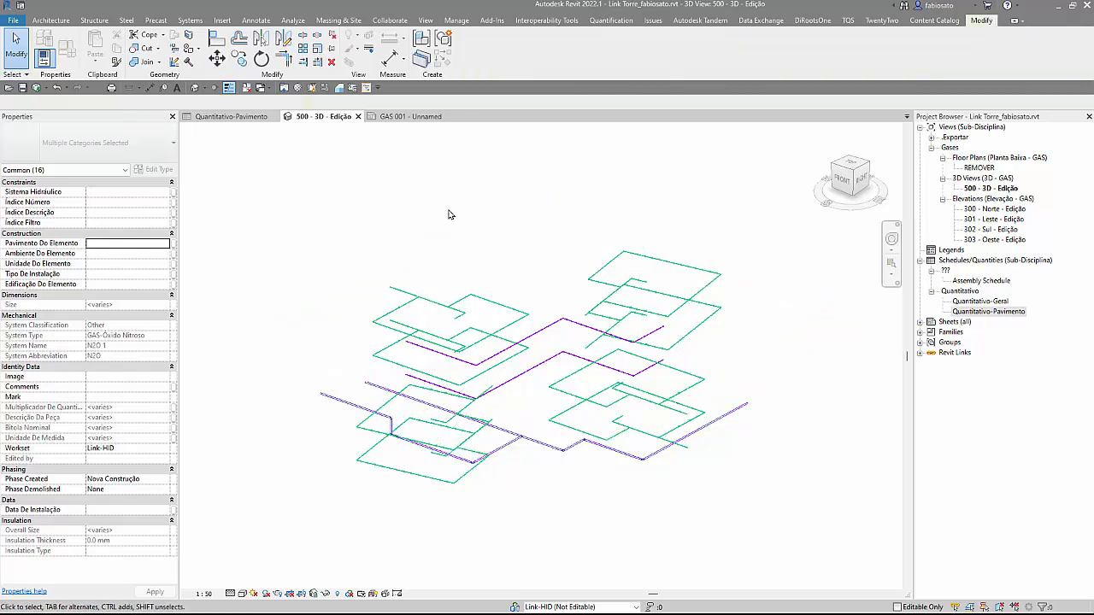
# Step: Close the 500 - 3D - Edição view and the GAS 001 sheet, and open the default 3D view of Project1 in Revit 2024
pyautogui.click(359, 117)
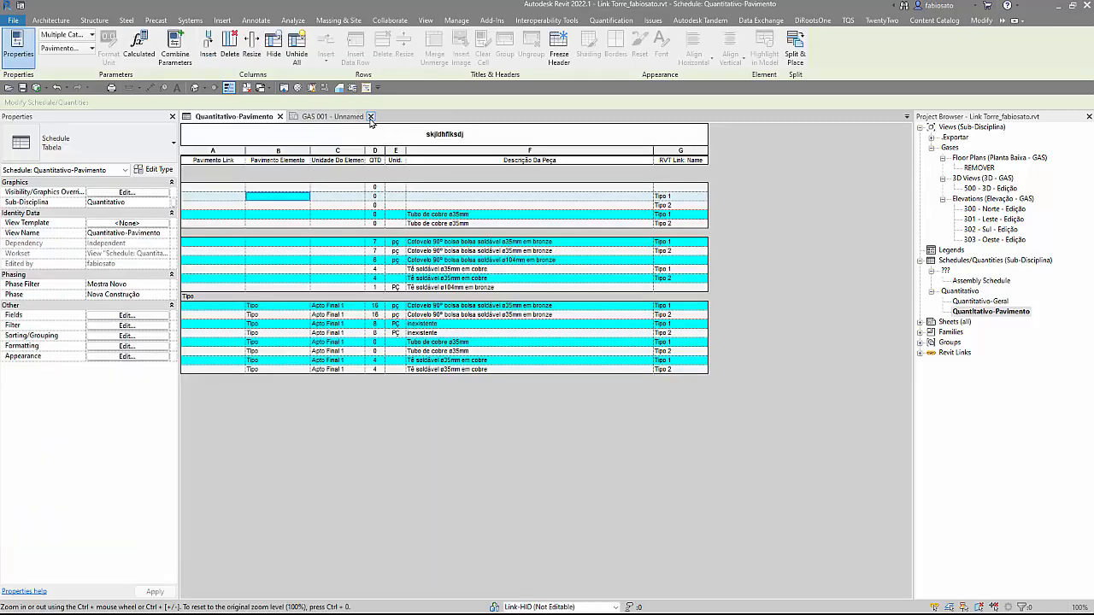
pyautogui.click(370, 116)
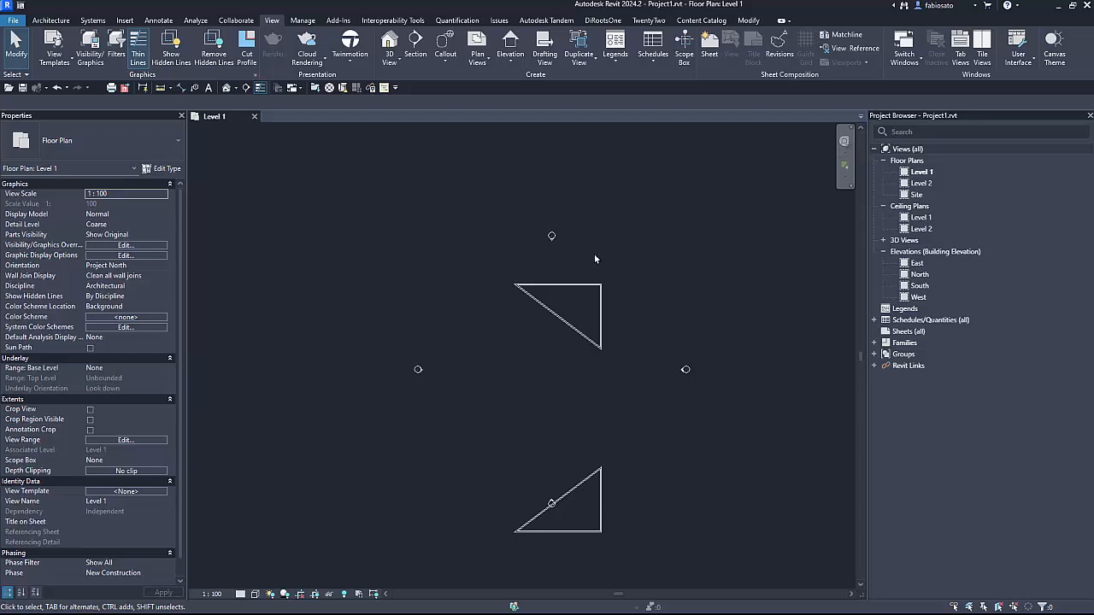
pyautogui.scroll(-4, 596, 258)
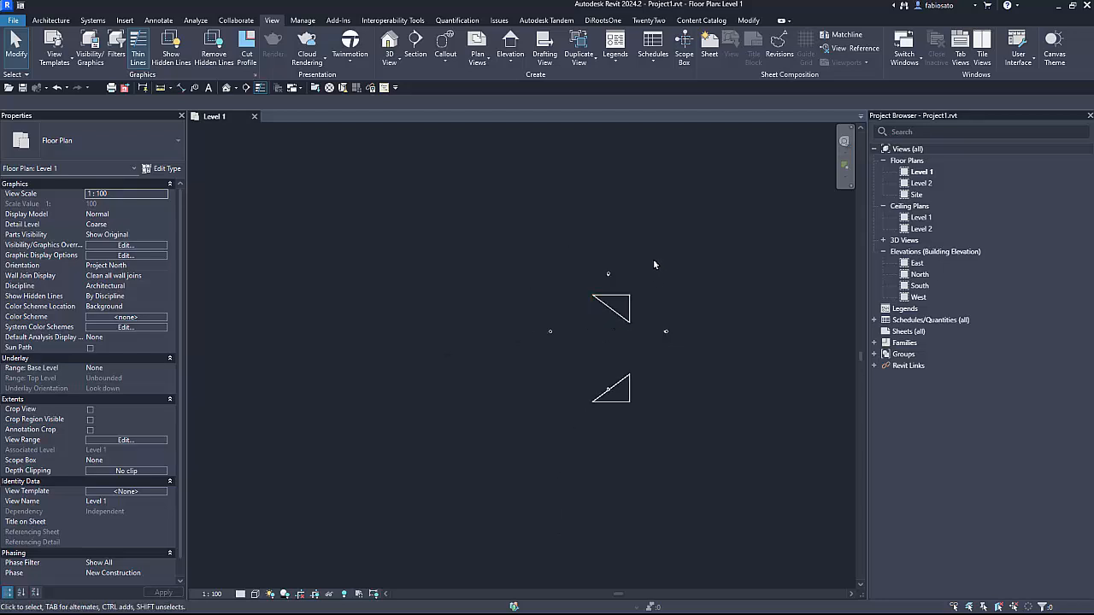
pyautogui.scroll(-2, 639, 282)
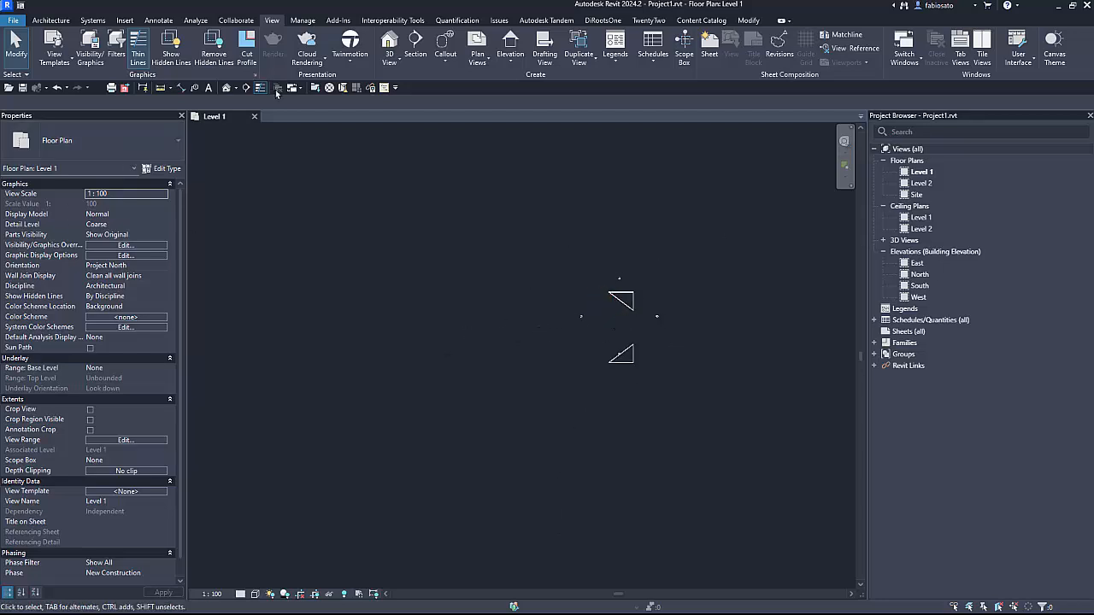
pyautogui.click(226, 88)
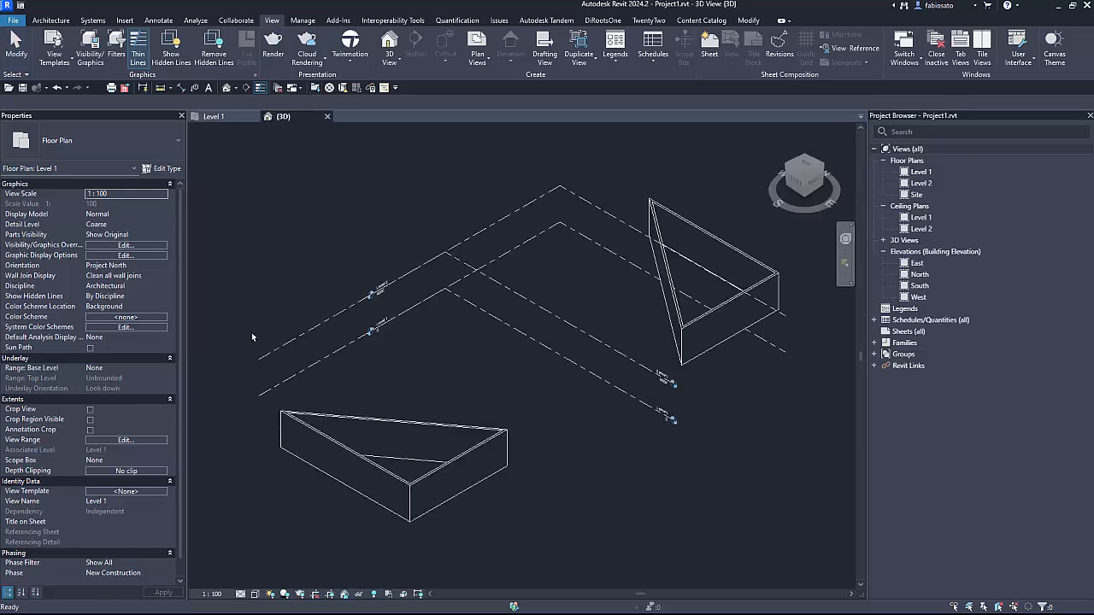
# Step: Link the local Navisworks file Project1.nwc as a coordination model, positioned Auto - Origin to Internal Origin
pyautogui.scroll(-2, 464, 380)
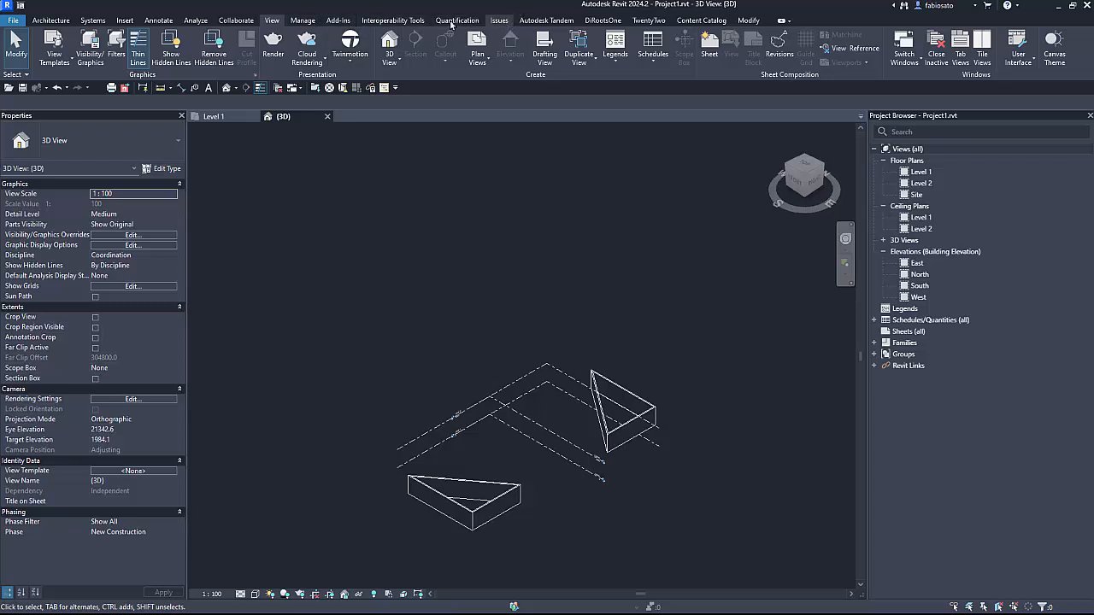
pyautogui.click(122, 21)
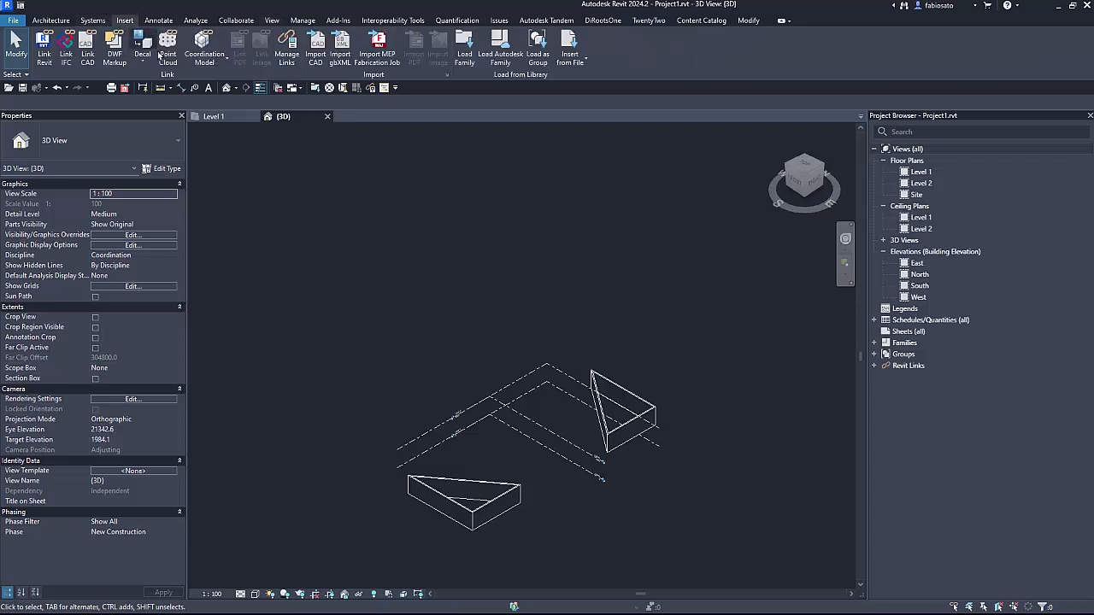
pyautogui.click(211, 57)
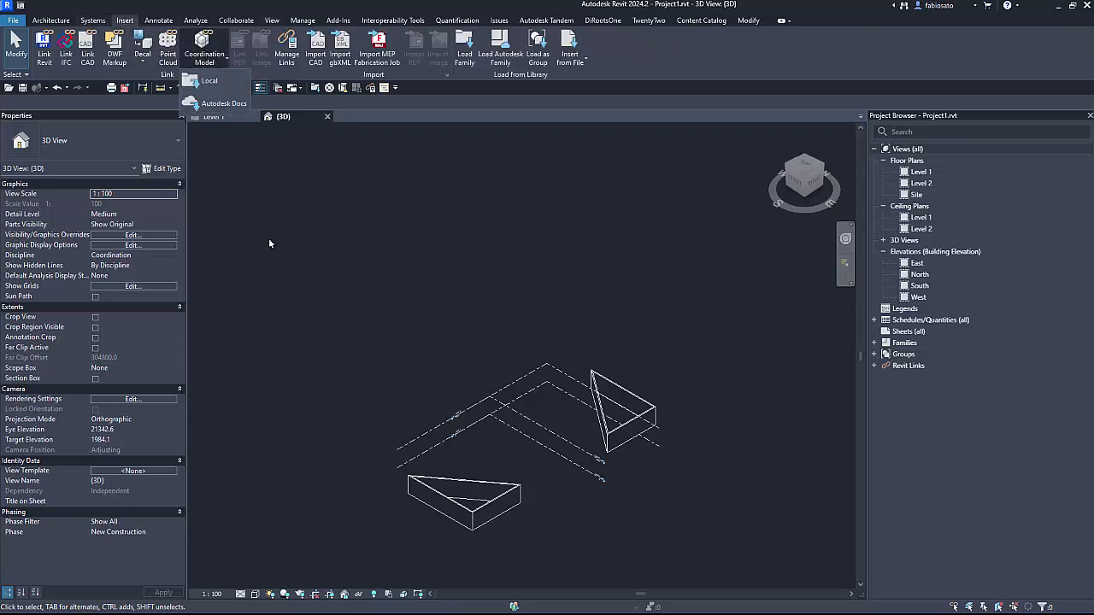
pyautogui.click(210, 82)
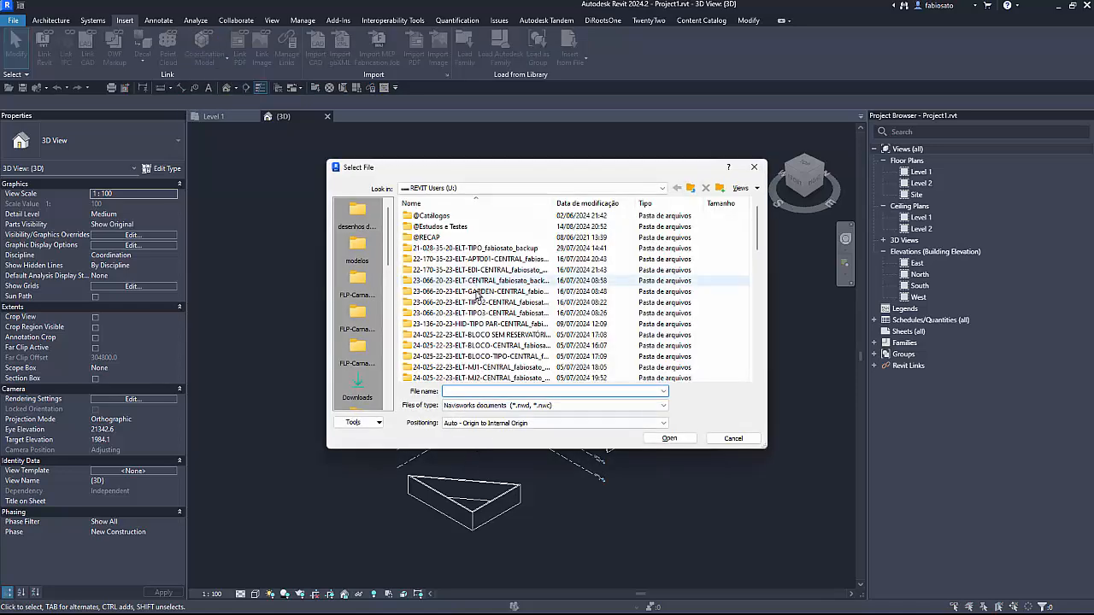
pyautogui.scroll(-5, 480, 301)
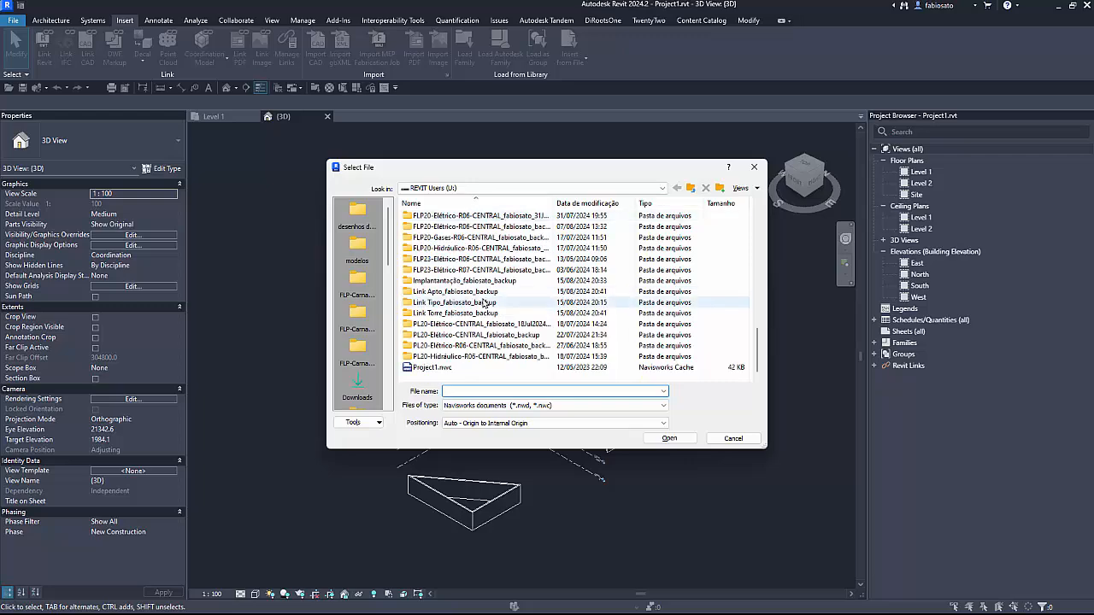
pyautogui.click(448, 367)
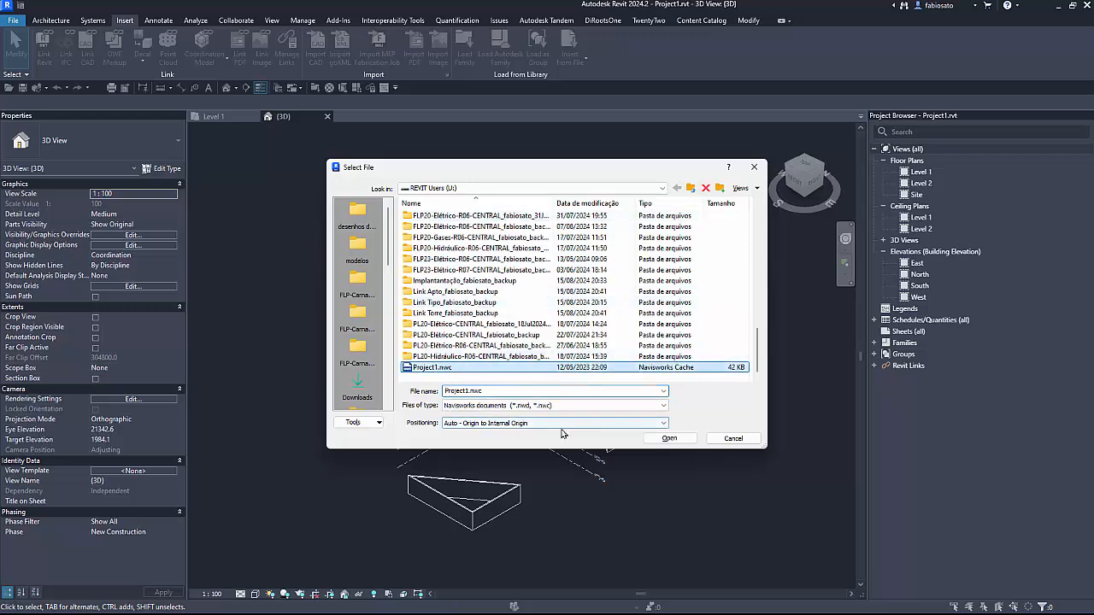
pyautogui.click(667, 438)
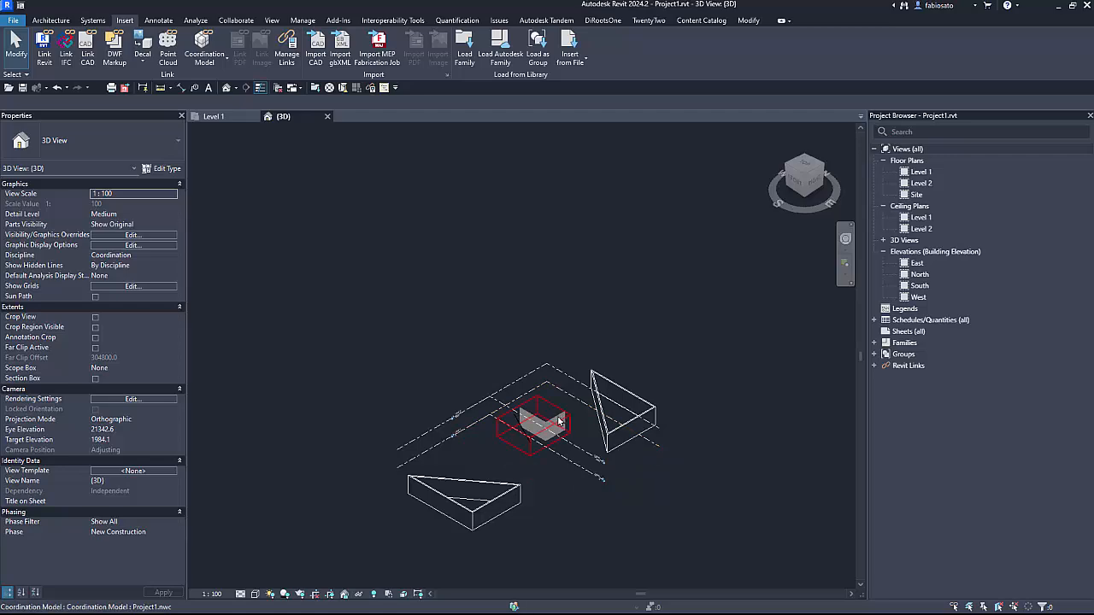
# Step: Select the Project1.nwc coordination model and examine its geometry and properties from several angles
pyautogui.scroll(6, 556, 423)
pyautogui.click(565, 421)
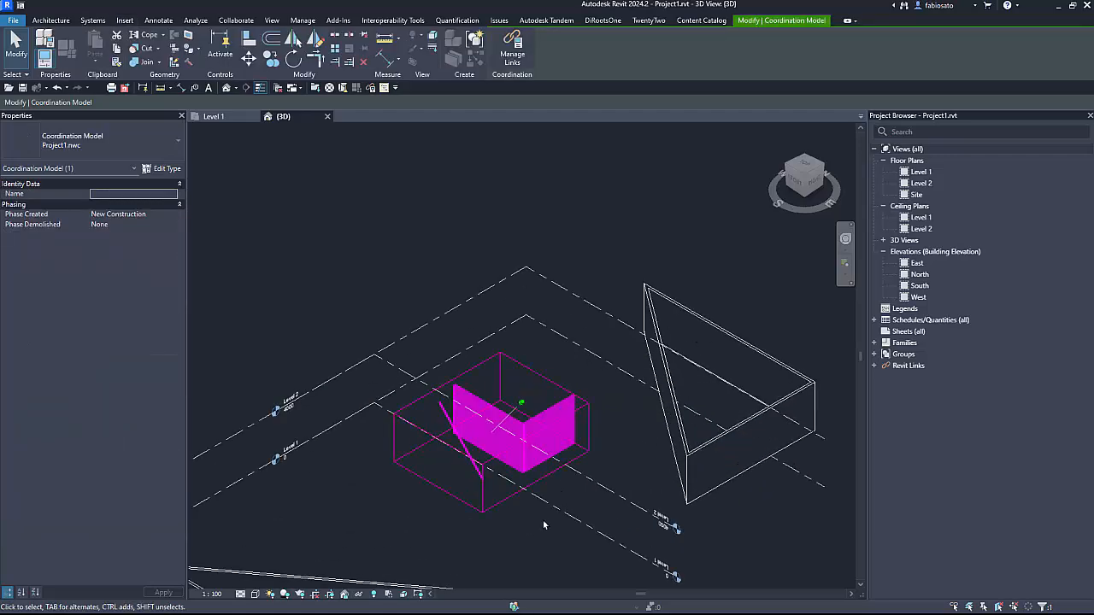
pyautogui.keyDown('shift'); pyautogui.moveTo(518, 535); pyautogui.dragTo(474, 468, button='middle'); pyautogui.keyUp('shift')
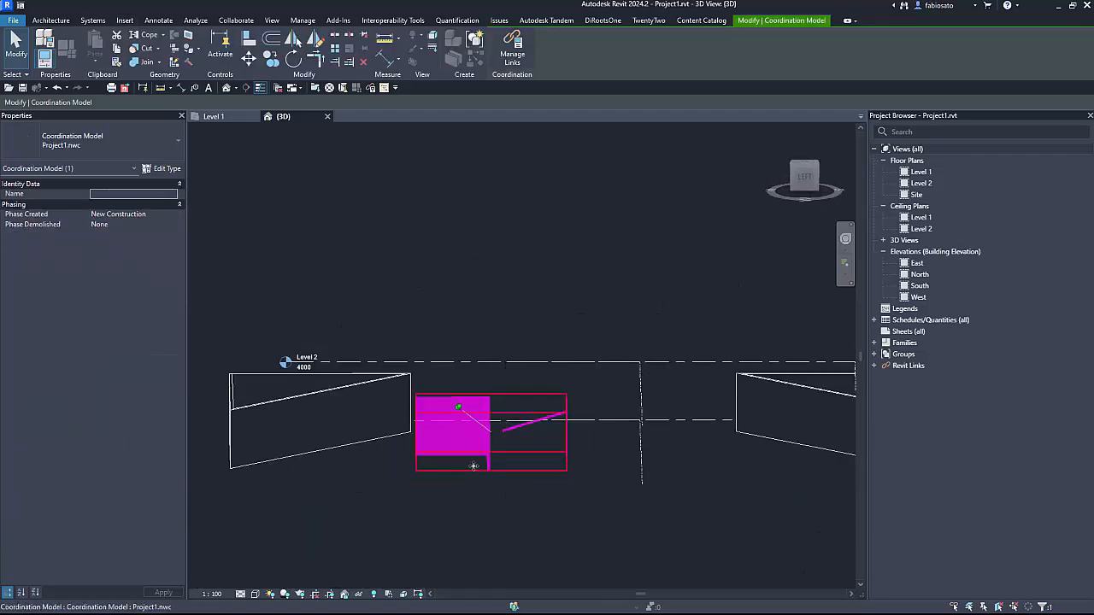
pyautogui.keyDown('shift'); pyautogui.moveTo(459, 526); pyautogui.dragTo(556, 471, button='middle'); pyautogui.keyUp('shift')
pyautogui.click(504, 537)
pyautogui.scroll(3, 556, 471)
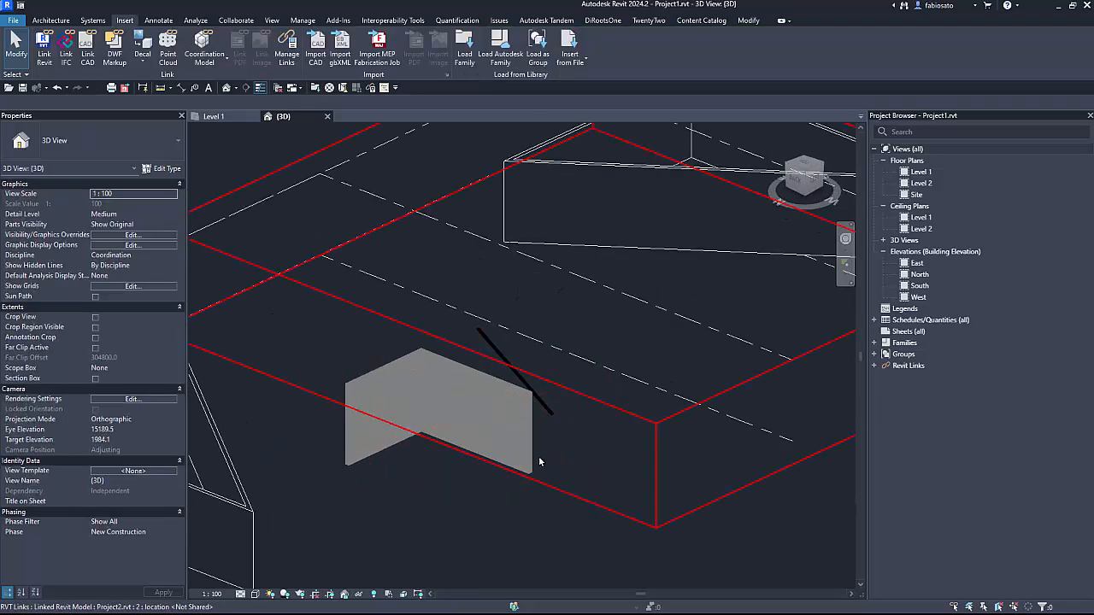
pyautogui.click(528, 461)
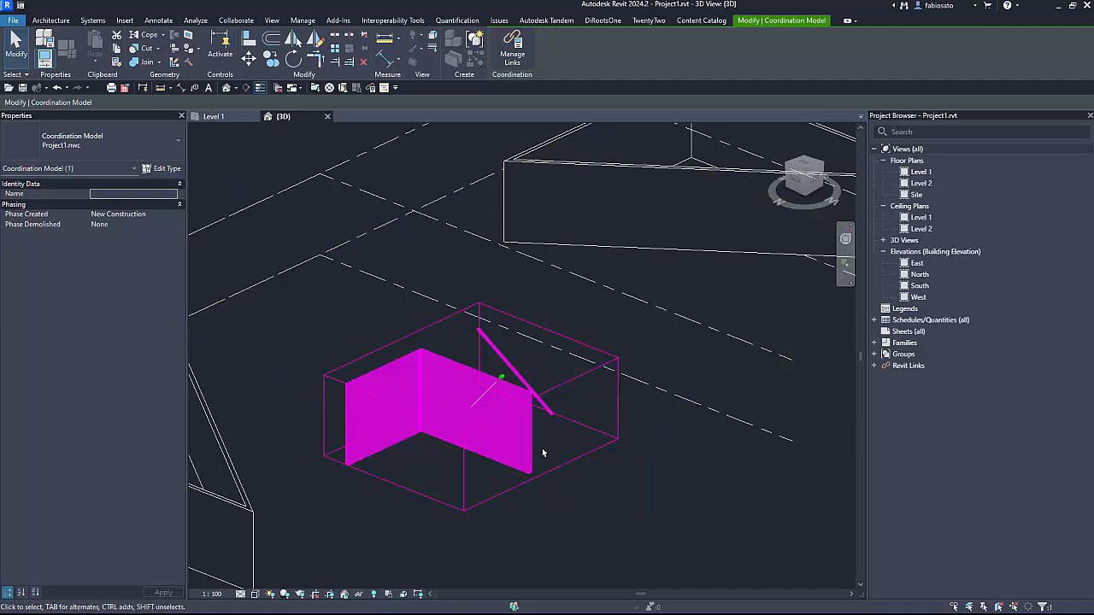
# Step: Start linking a coordination model from Autodesk Docs, switching to the personal account's Docs project and opening its Project Files folder
pyautogui.keyDown('shift'); pyautogui.moveTo(542, 448); pyautogui.dragTo(542, 211, button='middle'); pyautogui.keyUp('shift')
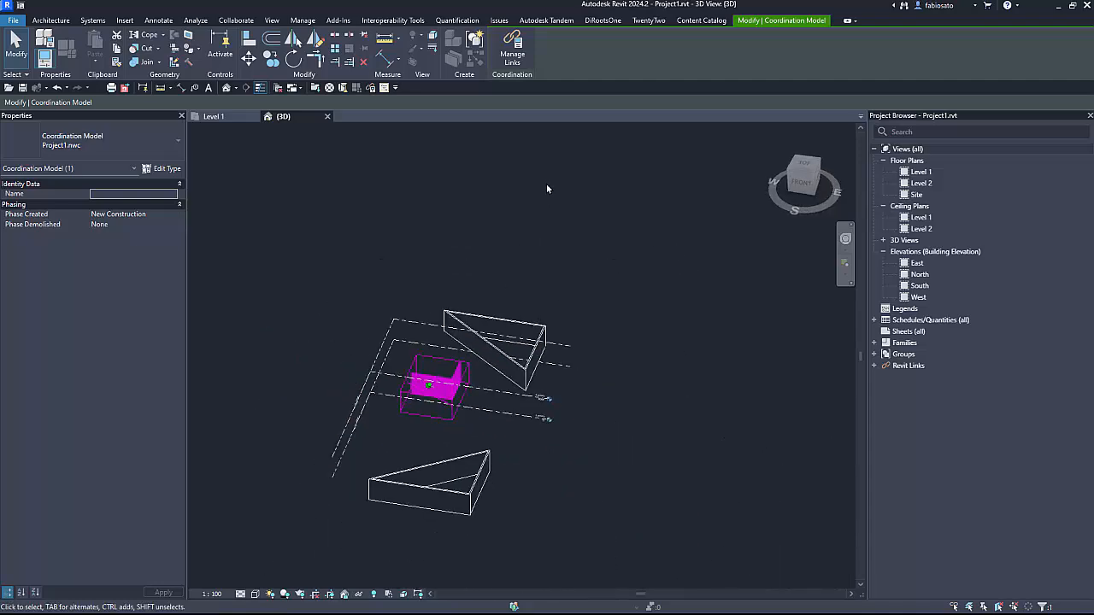
pyautogui.click(126, 21)
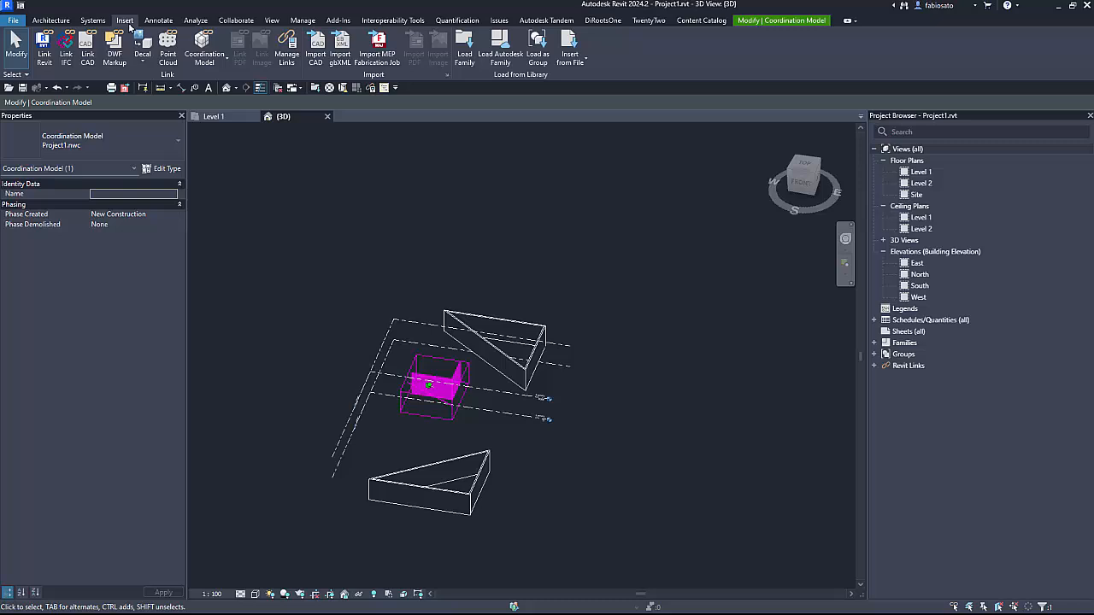
pyautogui.click(214, 60)
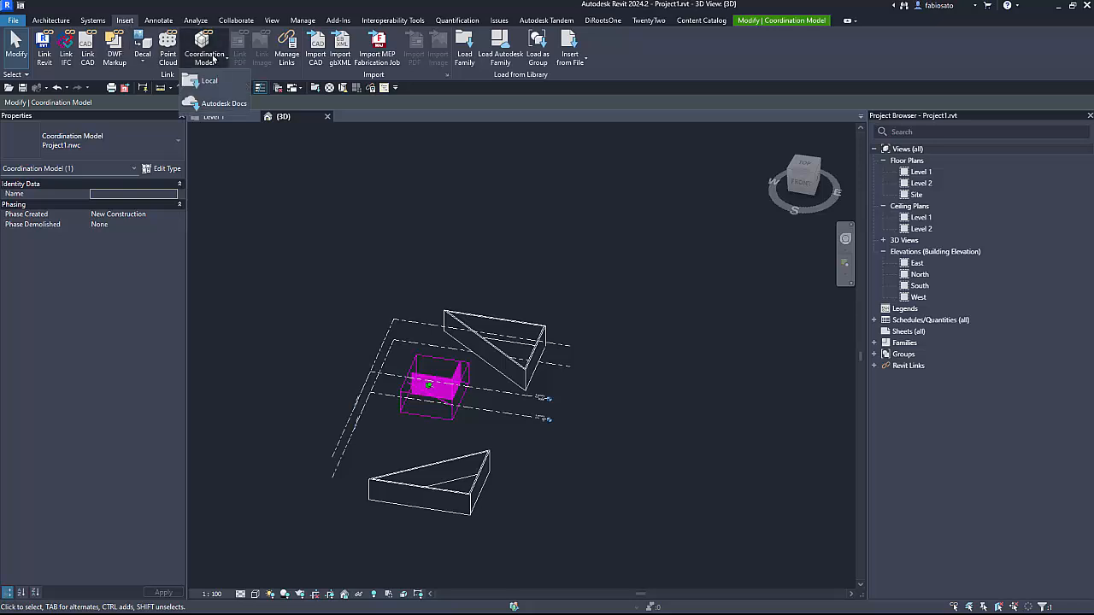
pyautogui.click(224, 104)
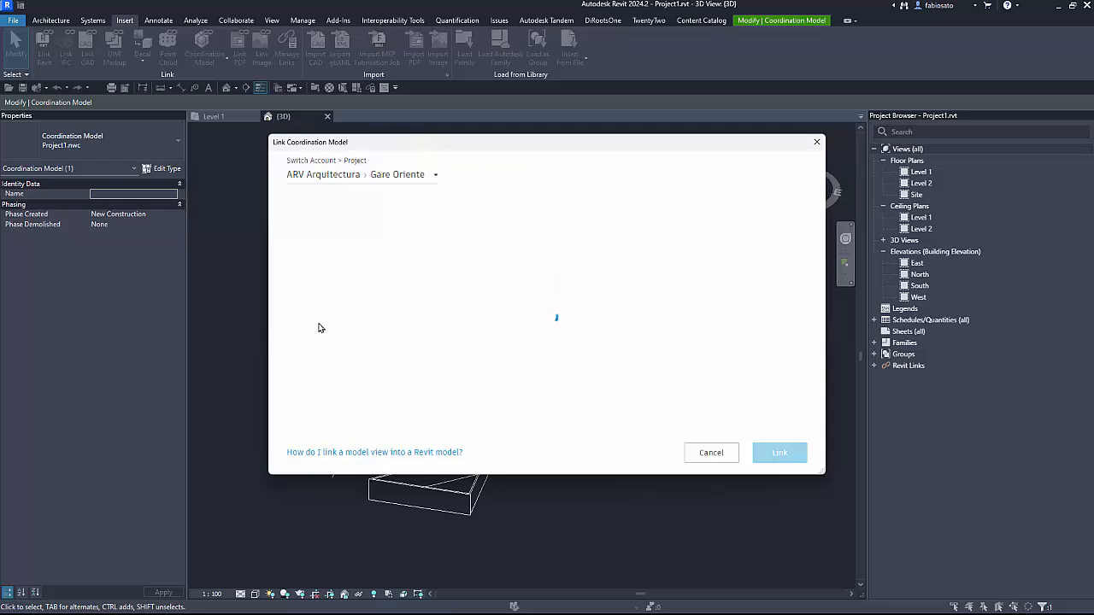
pyautogui.click(327, 175)
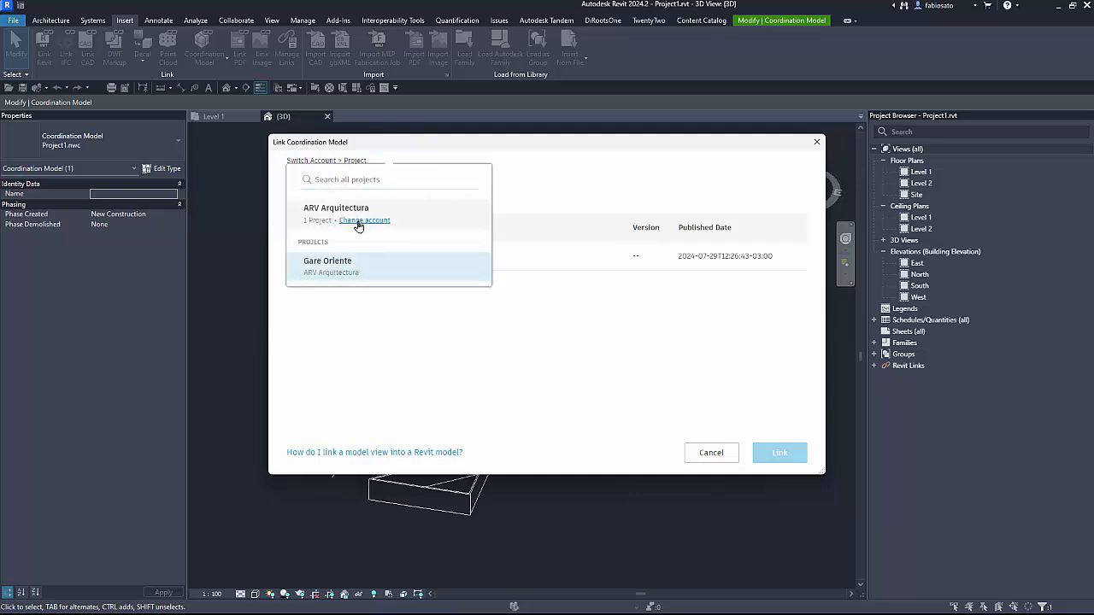
pyautogui.click(362, 217)
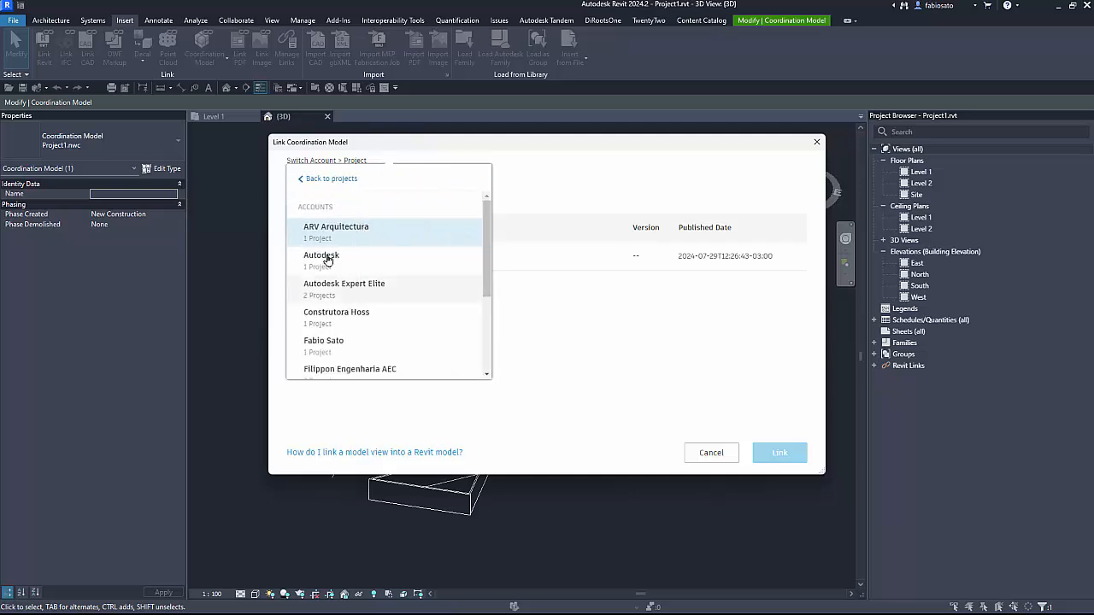
pyautogui.click(332, 353)
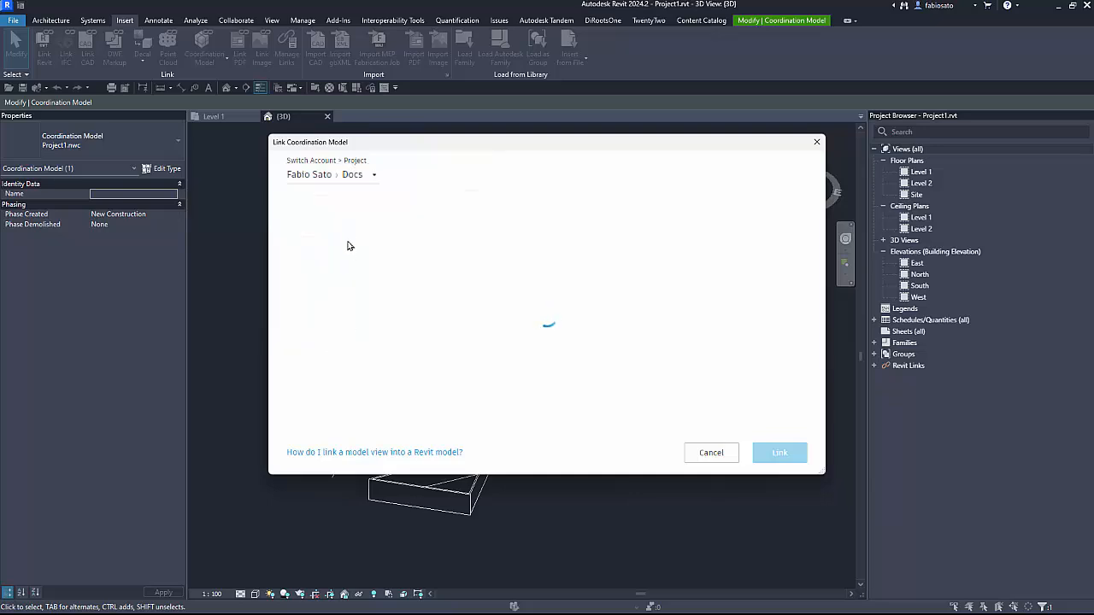
pyautogui.click(332, 256)
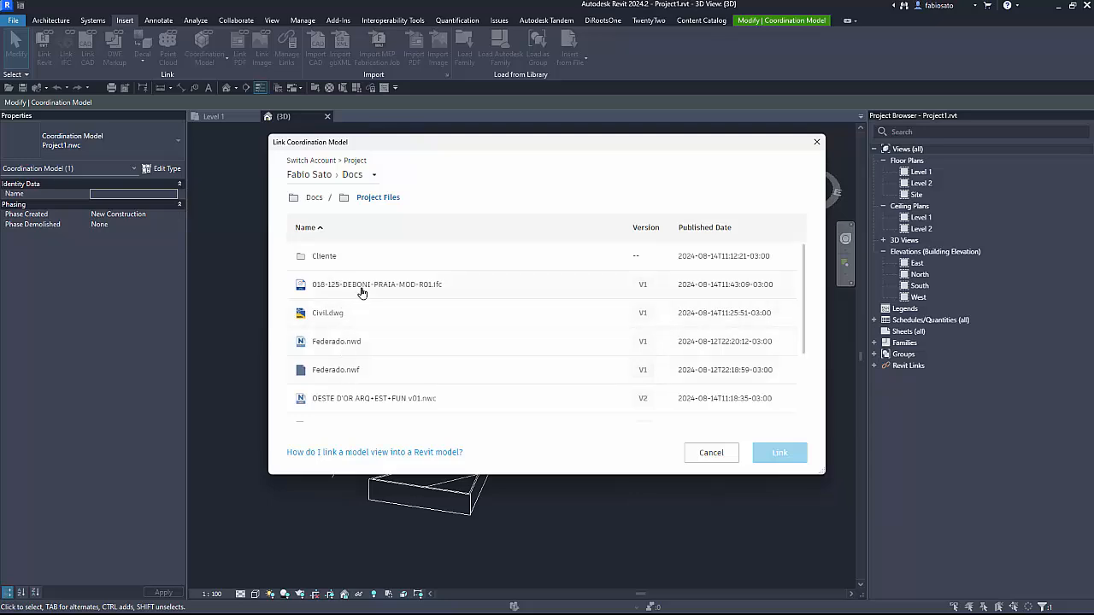
# Step: Preview 018-125-DEBONI-PRAIA-MOD-R01.ifc, go back, link Toboáguas KIDS Fase 01.R00.ifc instead, and select the linked model in the 3D view
pyautogui.click(363, 293)
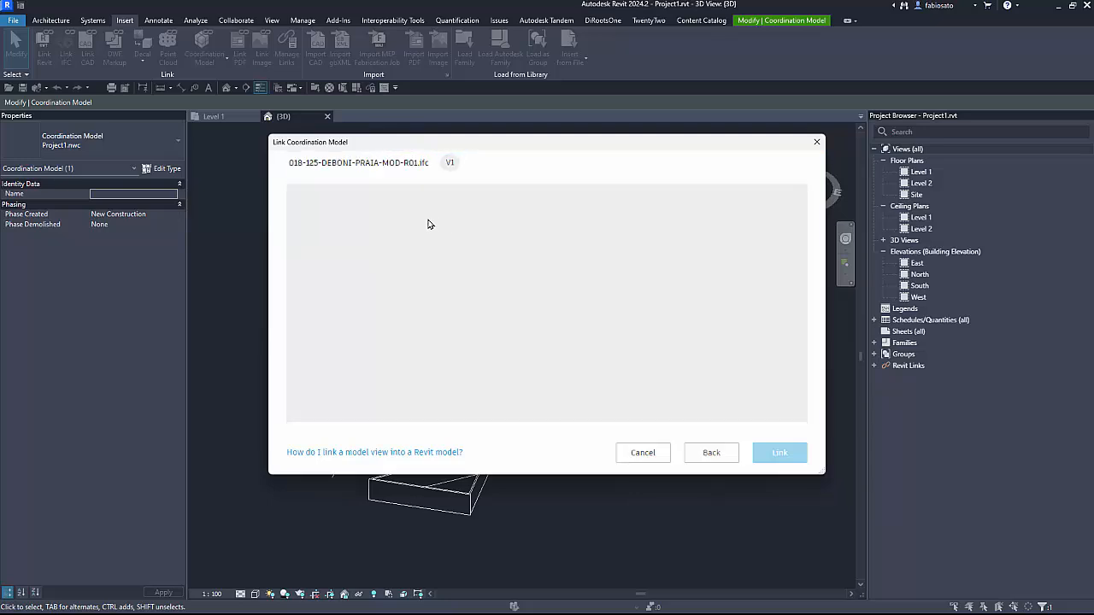
pyautogui.click(707, 458)
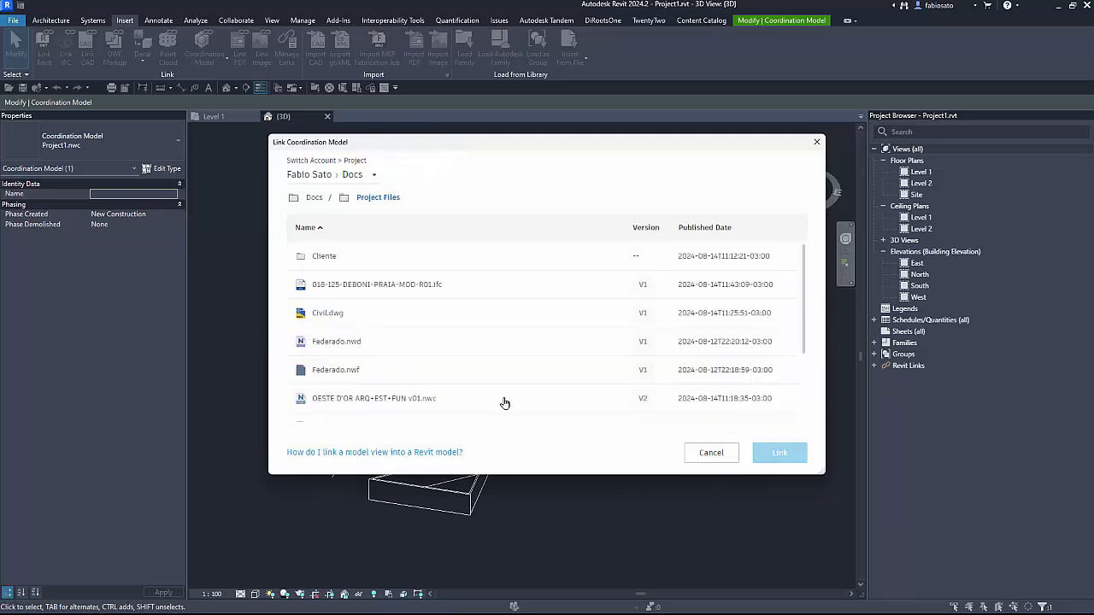
pyautogui.scroll(-3, 416, 398)
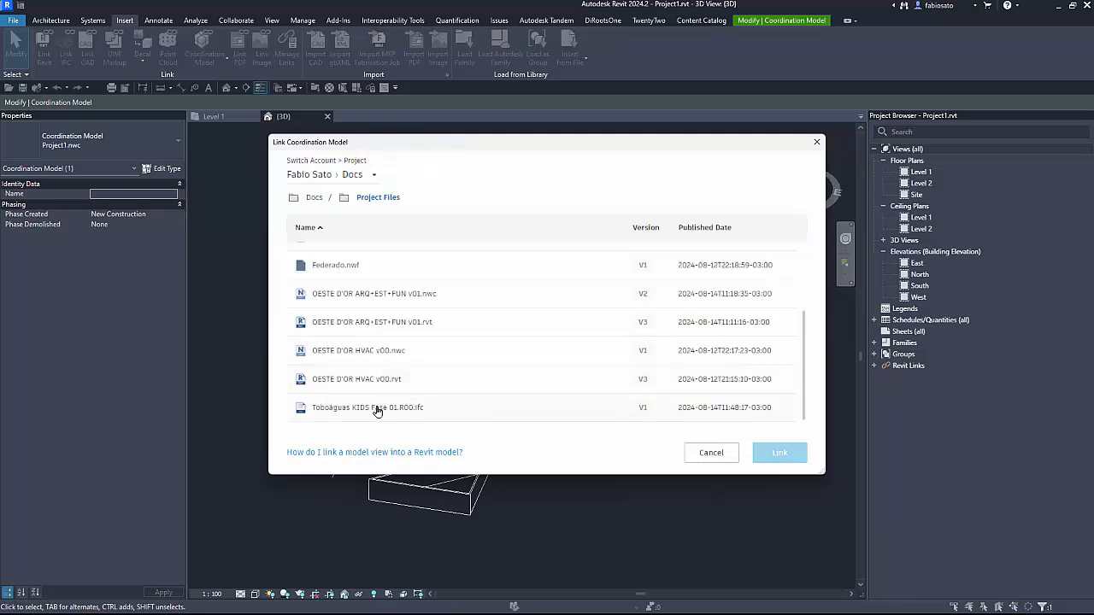
pyautogui.click(377, 409)
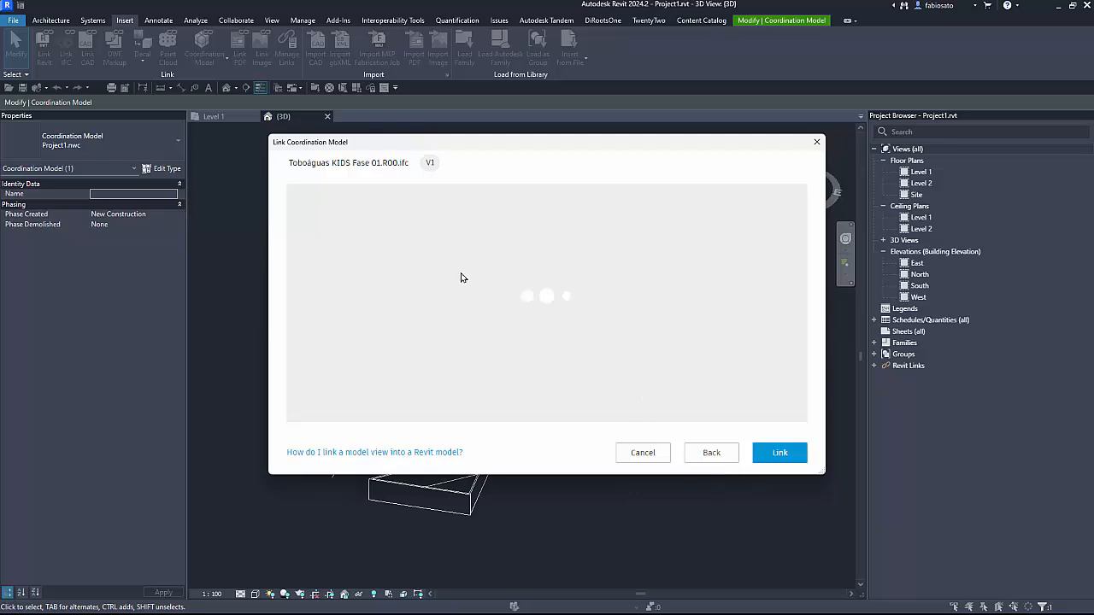
pyautogui.click(780, 453)
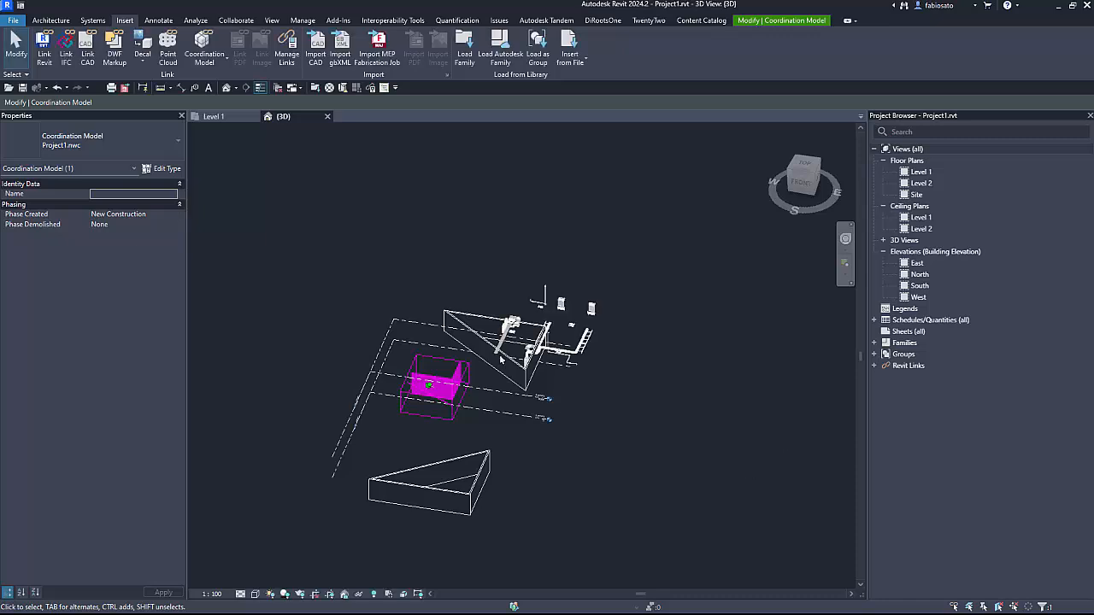
pyautogui.click(564, 359)
pyautogui.keyDown('shift'); pyautogui.moveTo(595, 371); pyautogui.dragTo(694, 402, button='middle'); pyautogui.keyUp('shift')
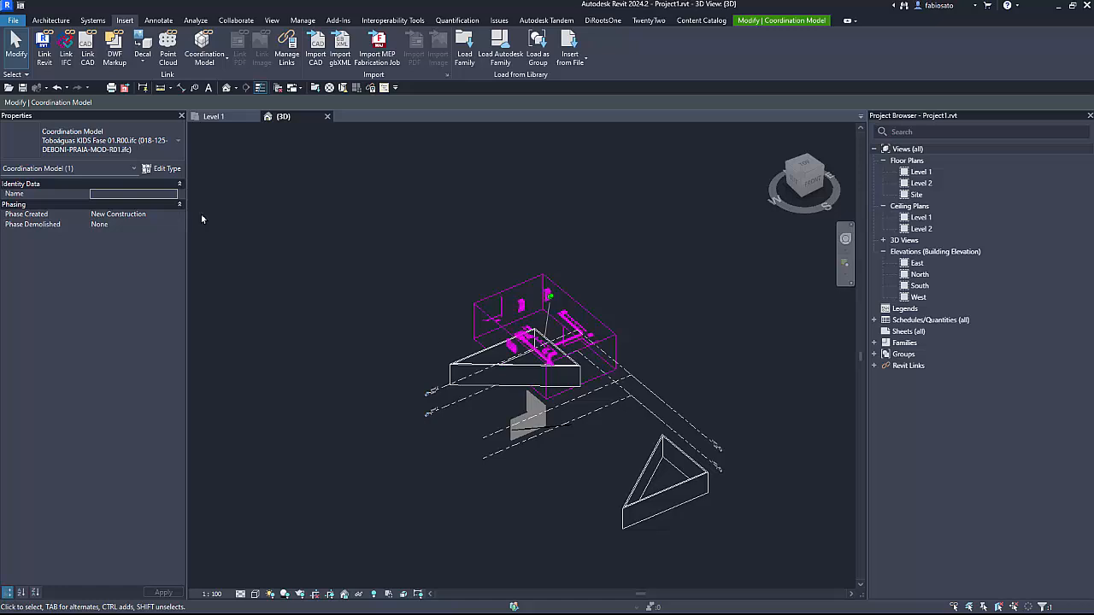
# Step: Link Toboáguas KIDS Fase 01.R00.ifc again from the Docs Project Files folder, positioned Origin to Internal Origin
pyautogui.click(224, 57)
pyautogui.click(210, 83)
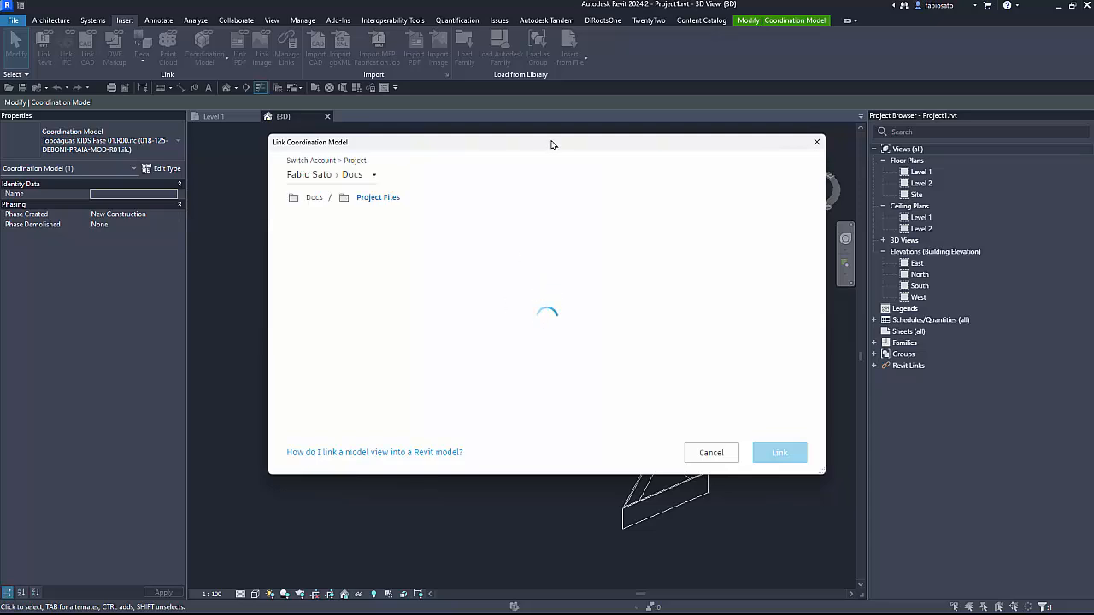
pyautogui.scroll(-2, 359, 402)
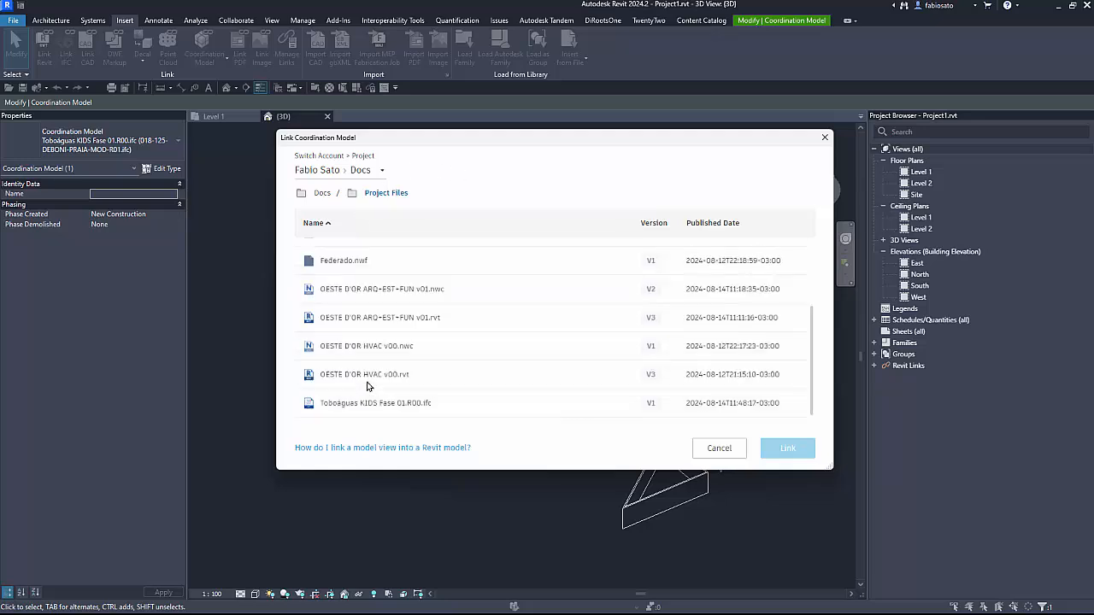
pyautogui.click(365, 403)
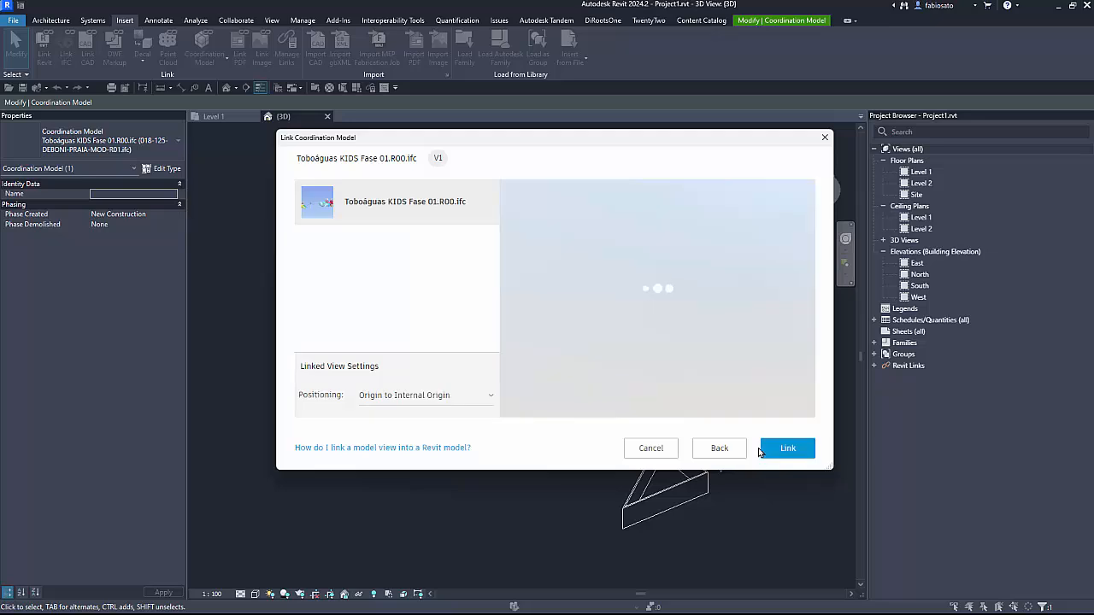
pyautogui.click(784, 449)
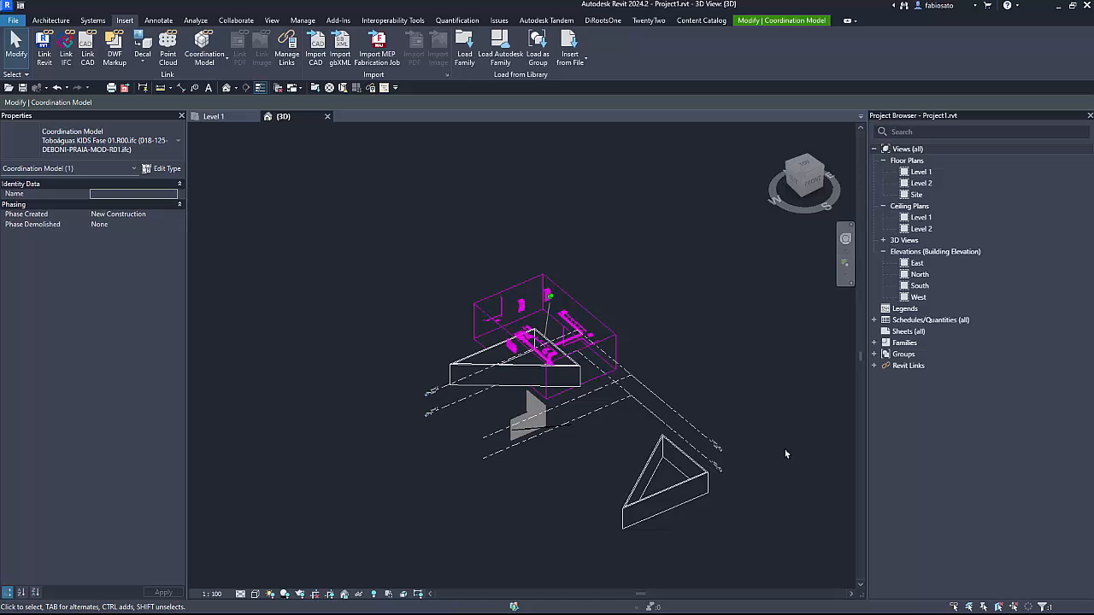
# Step: Examine the water slides, towers and palm trees of the linked Toboáguas KIDS model up close from several angles
pyautogui.scroll(-2, 611, 260)
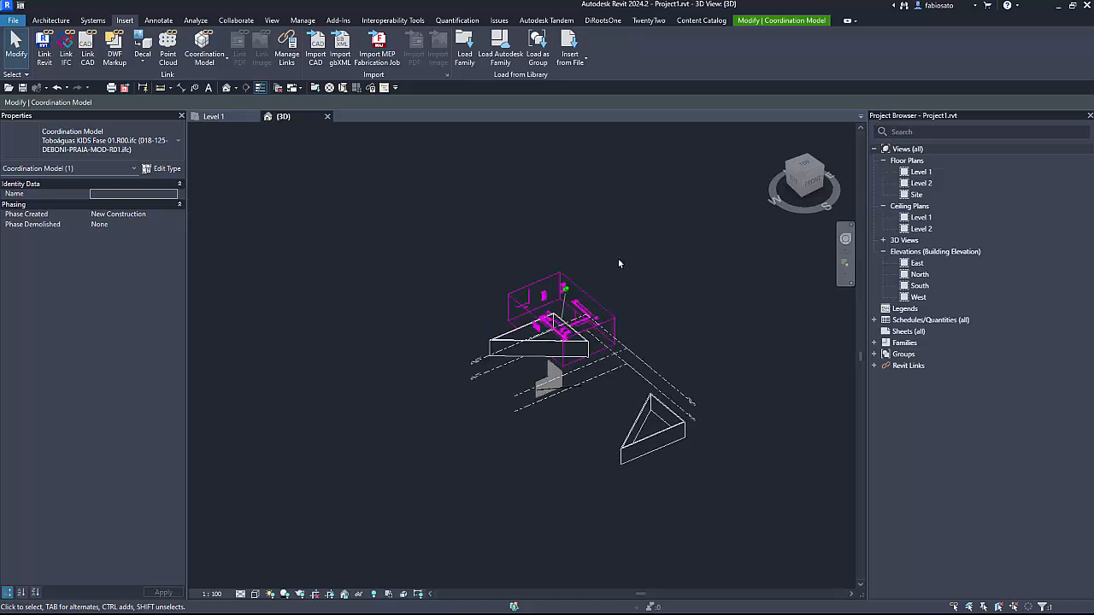
pyautogui.scroll(-3, 462, 427)
pyautogui.scroll(5, 452, 430)
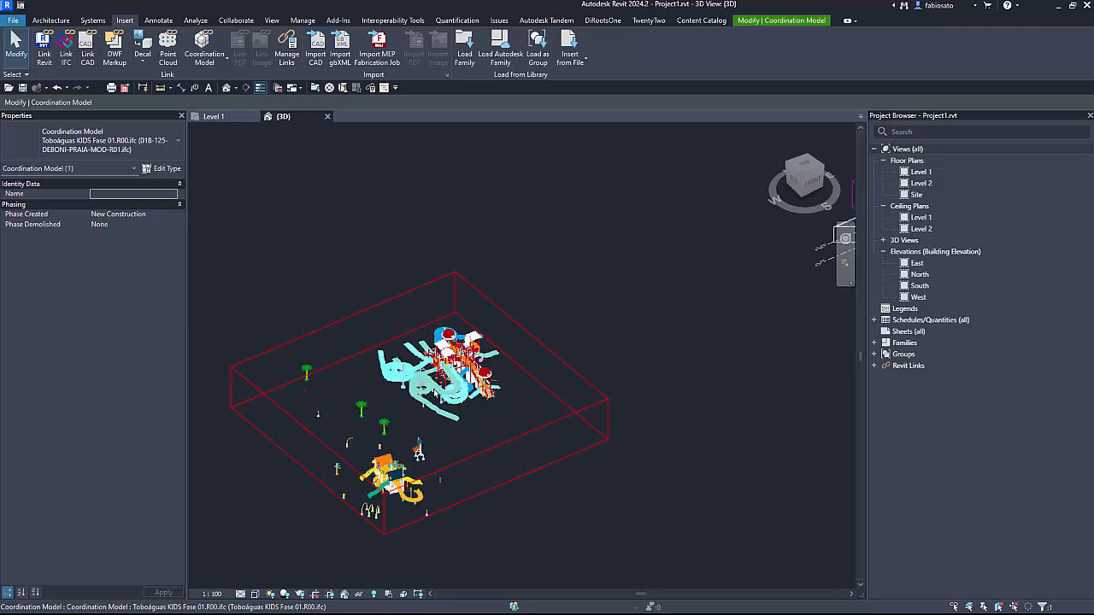
pyautogui.click(435, 387)
pyautogui.keyDown('shift'); pyautogui.moveTo(433, 456); pyautogui.dragTo(658, 443, button='middle'); pyautogui.keyUp('shift')
pyautogui.scroll(10, 435, 366)
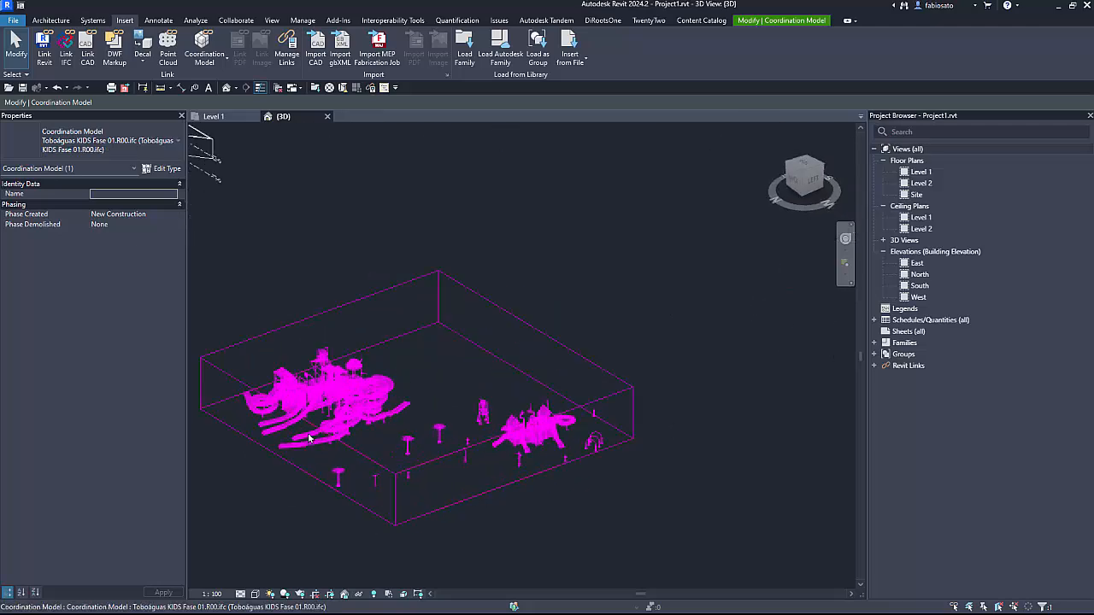
pyautogui.scroll(2, 436, 366)
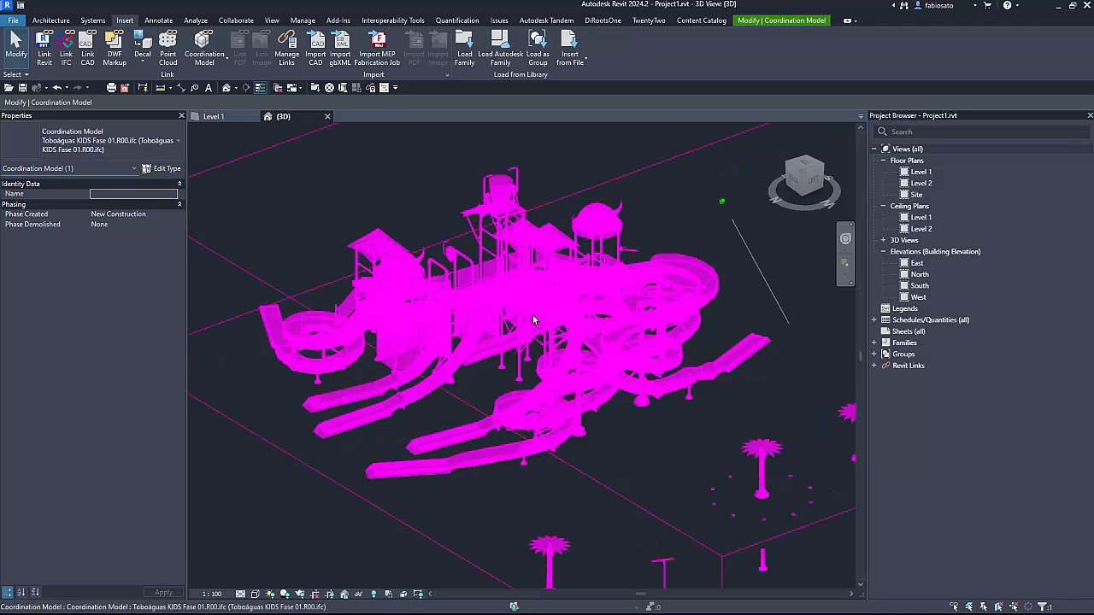
pyautogui.scroll(3, 530, 322)
pyautogui.click(471, 413)
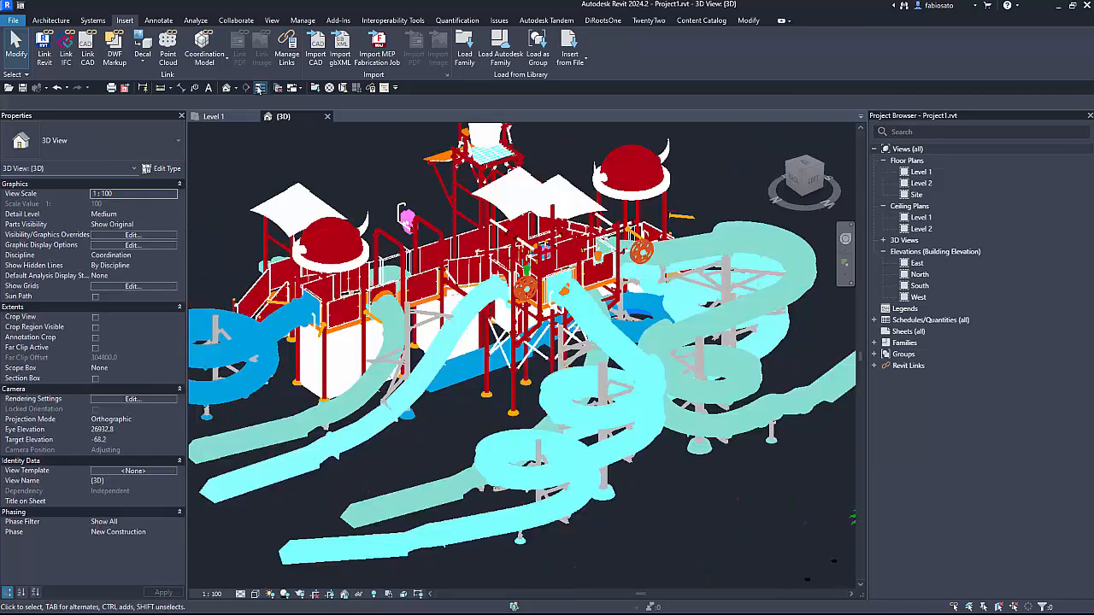
pyautogui.keyDown('shift'); pyautogui.moveTo(474, 409); pyautogui.dragTo(473, 468, button='middle'); pyautogui.keyUp('shift')
pyautogui.scroll(2, 473, 469)
pyautogui.scroll(2, 472, 469)
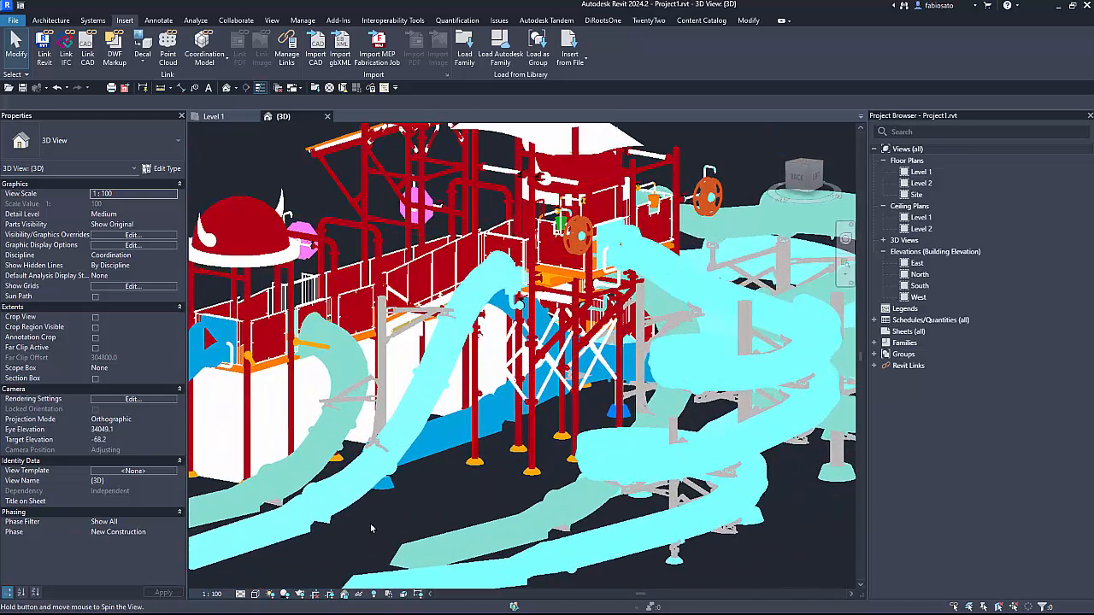
pyautogui.keyDown('shift'); pyautogui.moveTo(370, 523); pyautogui.dragTo(399, 484, button='middle'); pyautogui.keyUp('shift')
pyautogui.scroll(-2, 398, 483)
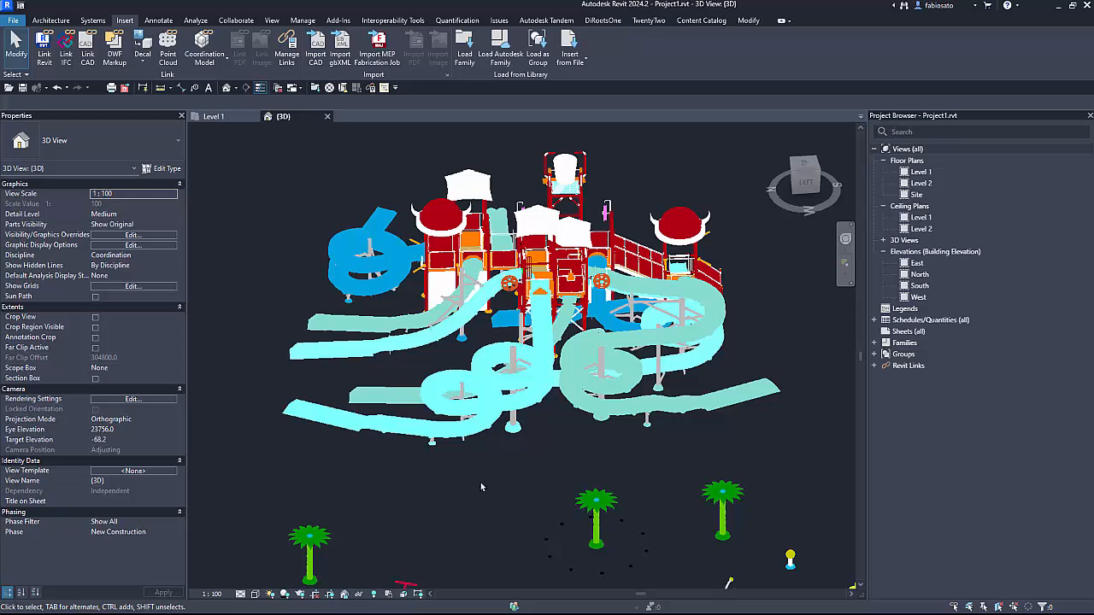
pyautogui.keyDown('shift'); pyautogui.moveTo(481, 488); pyautogui.dragTo(600, 407, button='middle'); pyautogui.keyUp('shift')
# Step: Select the Toboáguas KIDS coordination model and examine its position relative to the other linked models
pyautogui.click(435, 464)
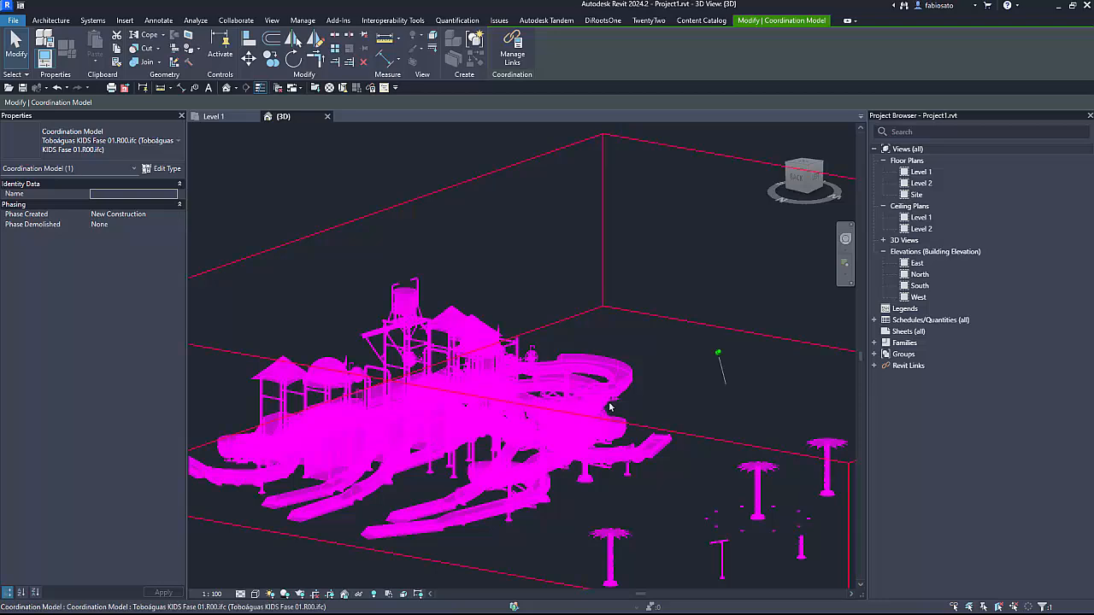
pyautogui.scroll(-5, 609, 407)
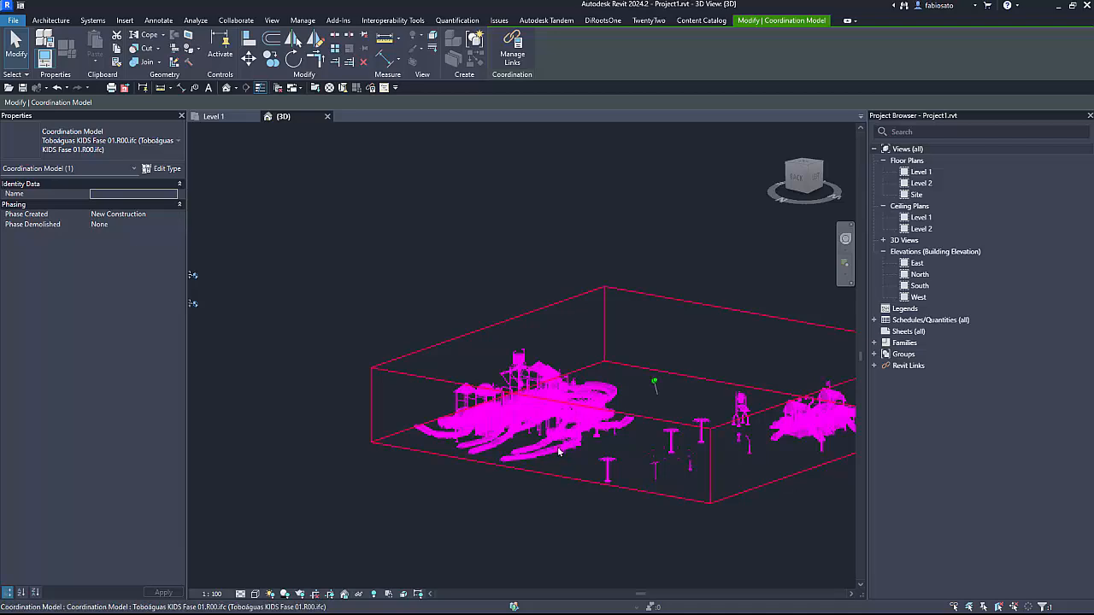
pyautogui.keyDown('shift'); pyautogui.moveTo(557, 449); pyautogui.dragTo(412, 512, button='middle'); pyautogui.keyUp('shift')
pyautogui.keyDown('shift'); pyautogui.moveTo(585, 460); pyautogui.dragTo(463, 446, button='middle'); pyautogui.keyUp('shift')
pyautogui.scroll(-3, 508, 464)
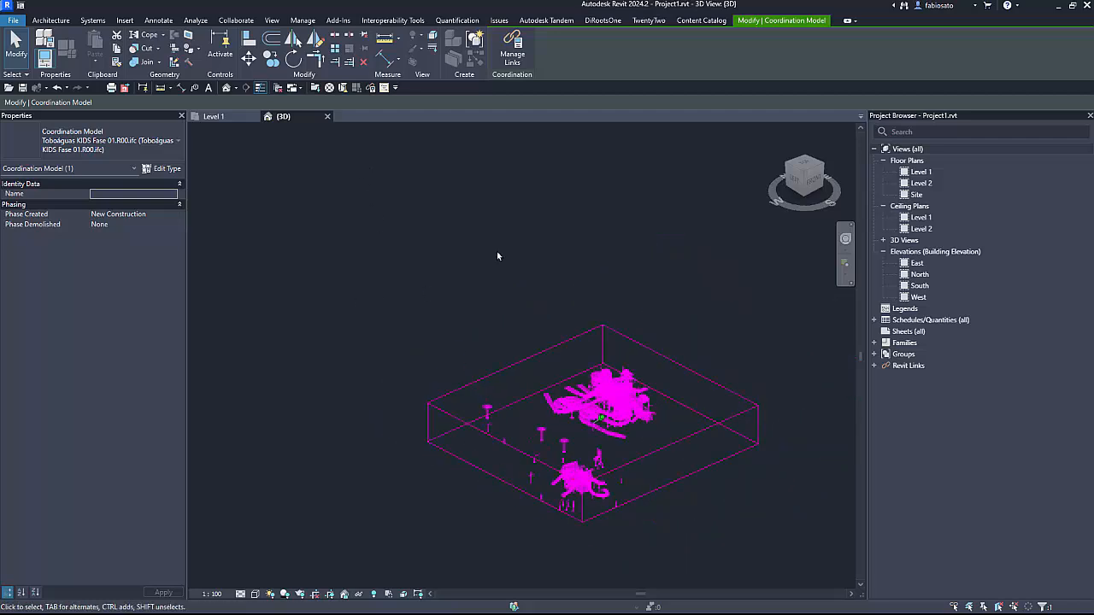
pyautogui.keyDown('shift'); pyautogui.moveTo(497, 477); pyautogui.dragTo(621, 324, button='middle'); pyautogui.keyUp('shift')
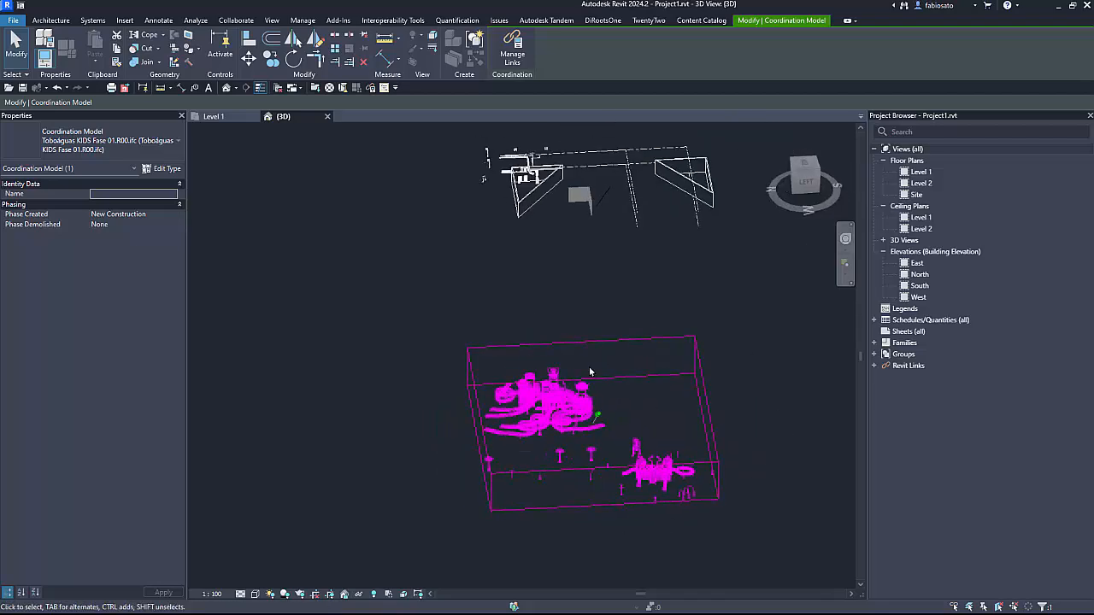
pyautogui.keyDown('shift'); pyautogui.moveTo(568, 553); pyautogui.dragTo(595, 547, button='middle'); pyautogui.keyUp('shift')
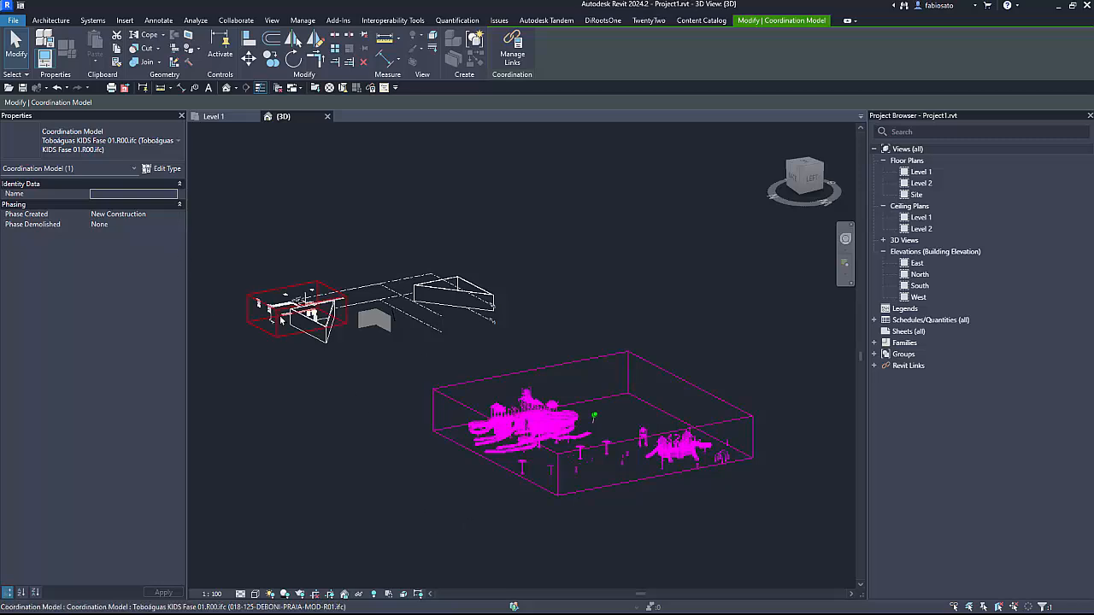
# Step: Select the 018-125-DEBONI-PRAIA-MOD-R01.ifc coordination model and examine its type name and its ducts, pipes and cable trays
pyautogui.click(266, 366)
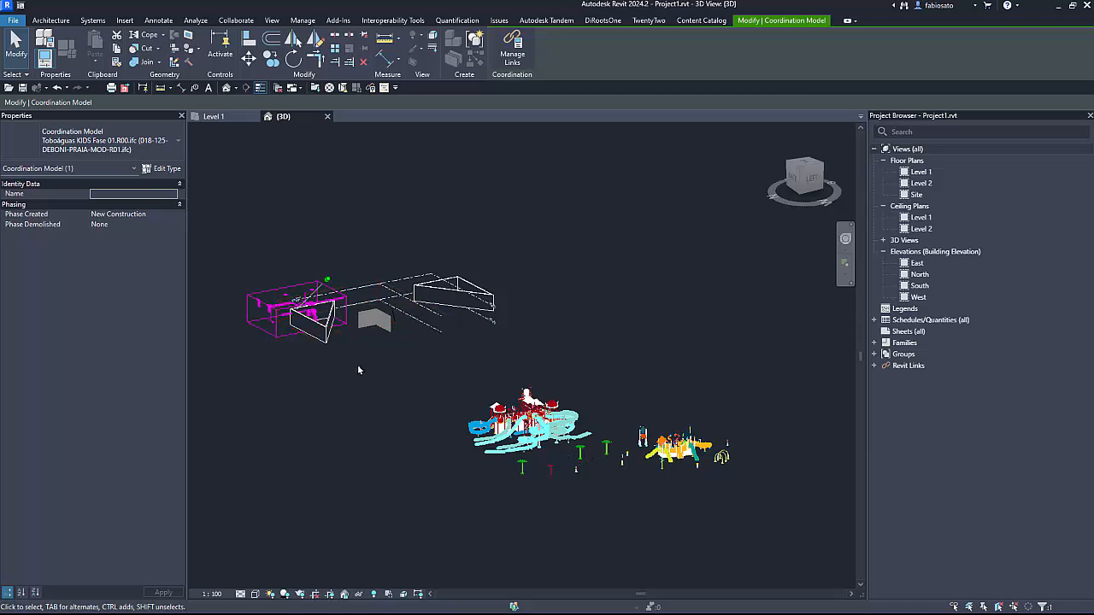
pyautogui.keyDown('shift'); pyautogui.moveTo(338, 392); pyautogui.dragTo(466, 380, button='middle'); pyautogui.keyUp('shift')
pyautogui.scroll(6, 432, 371)
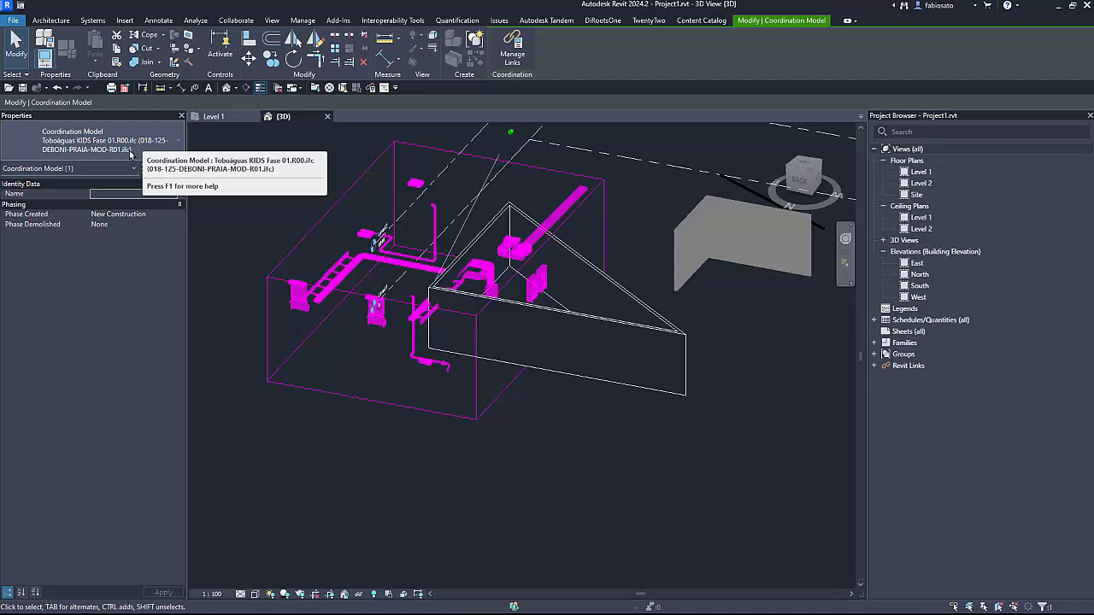
pyautogui.click(325, 459)
pyautogui.keyDown('shift'); pyautogui.moveTo(324, 442); pyautogui.dragTo(630, 407, button='middle'); pyautogui.keyUp('shift')
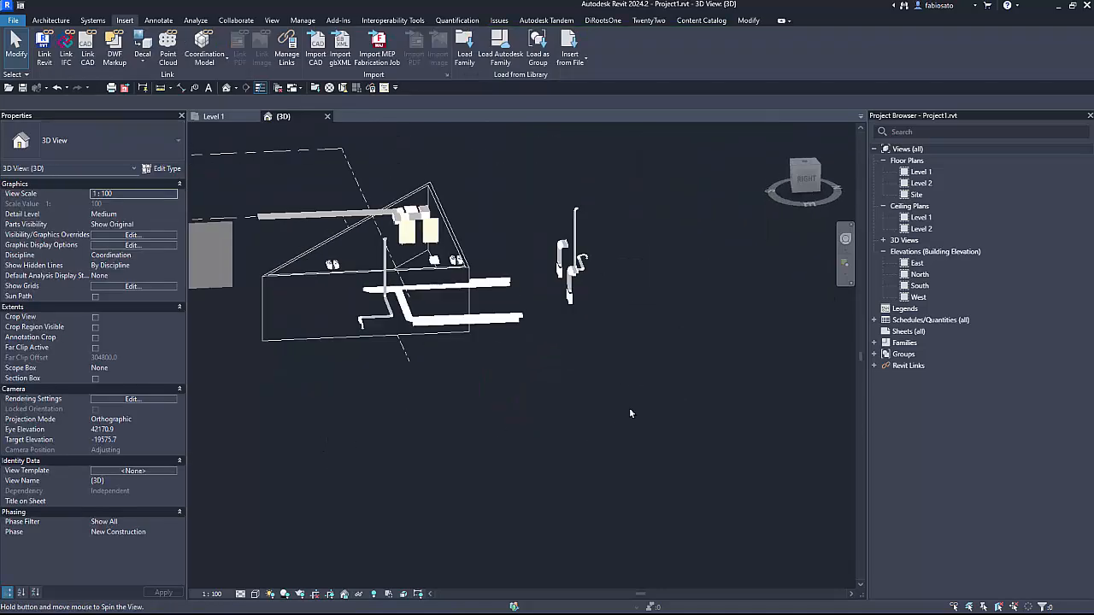
pyautogui.scroll(5, 362, 335)
pyautogui.keyDown('shift'); pyautogui.moveTo(362, 335); pyautogui.dragTo(548, 398, button='middle'); pyautogui.keyUp('shift')
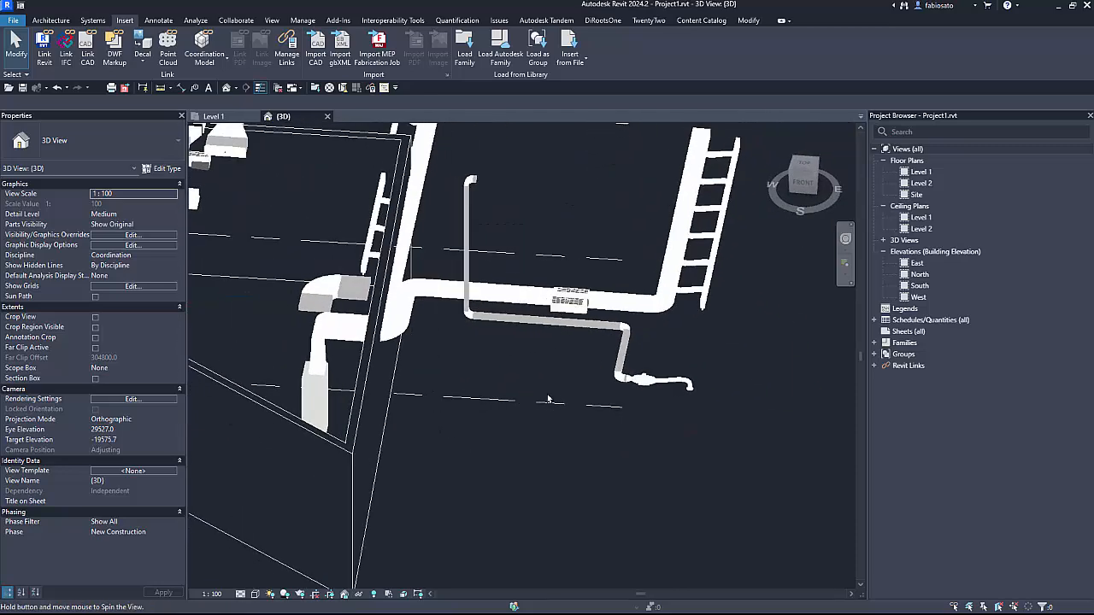
pyautogui.click(407, 315)
pyautogui.click(747, 425)
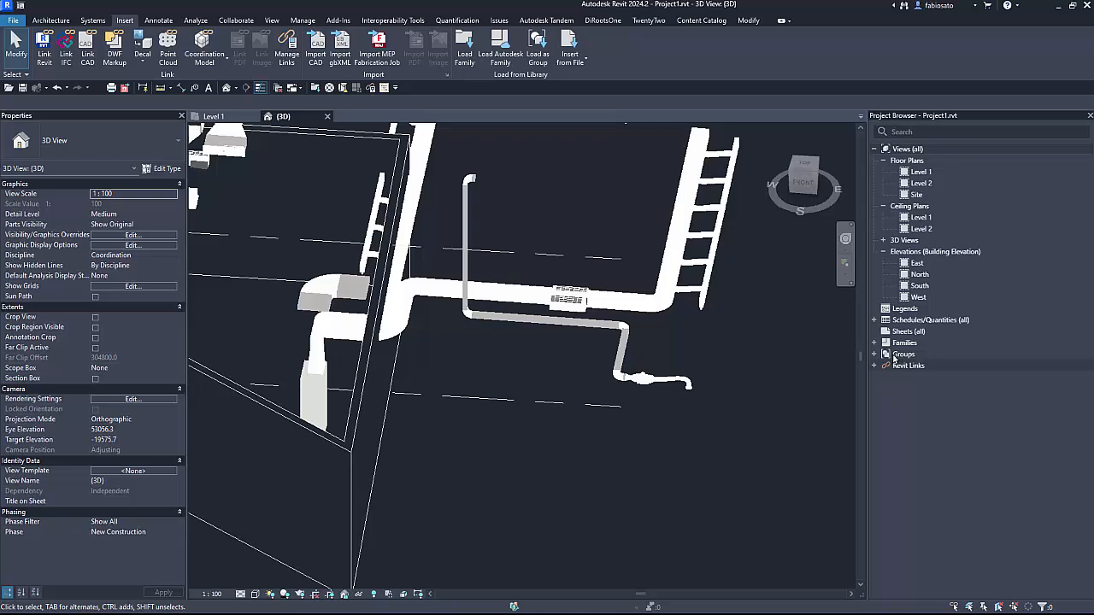
pyautogui.click(874, 321)
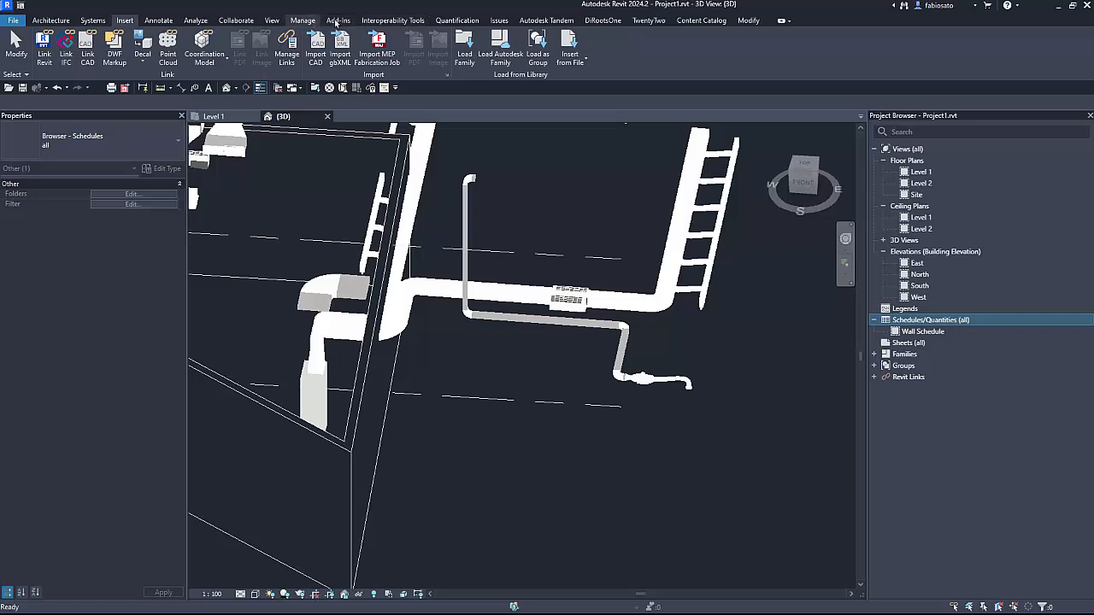
pyautogui.click(461, 21)
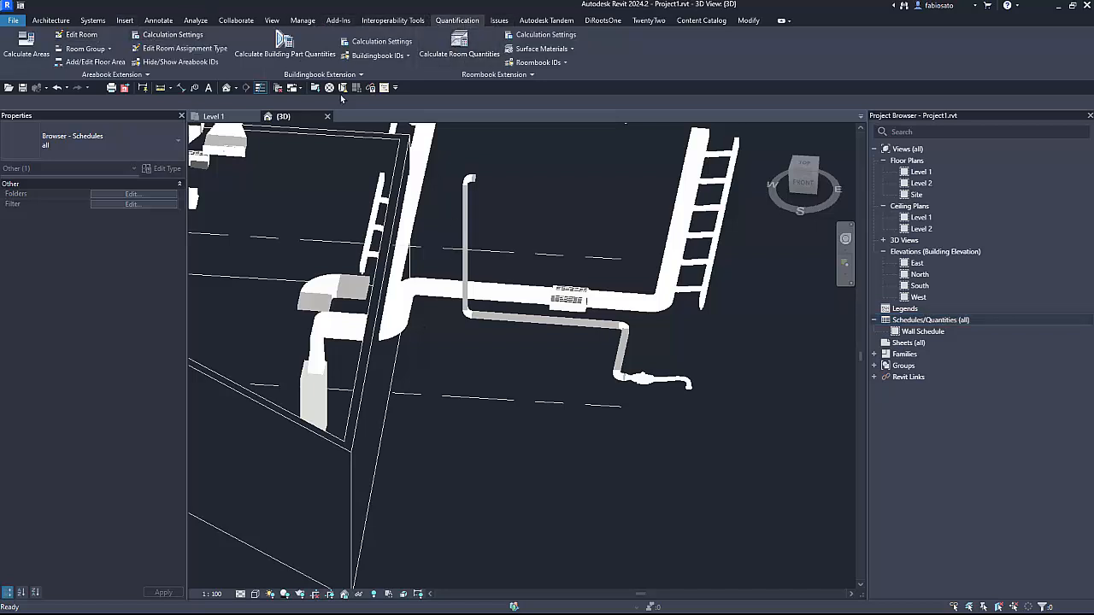
pyautogui.click(13, 21)
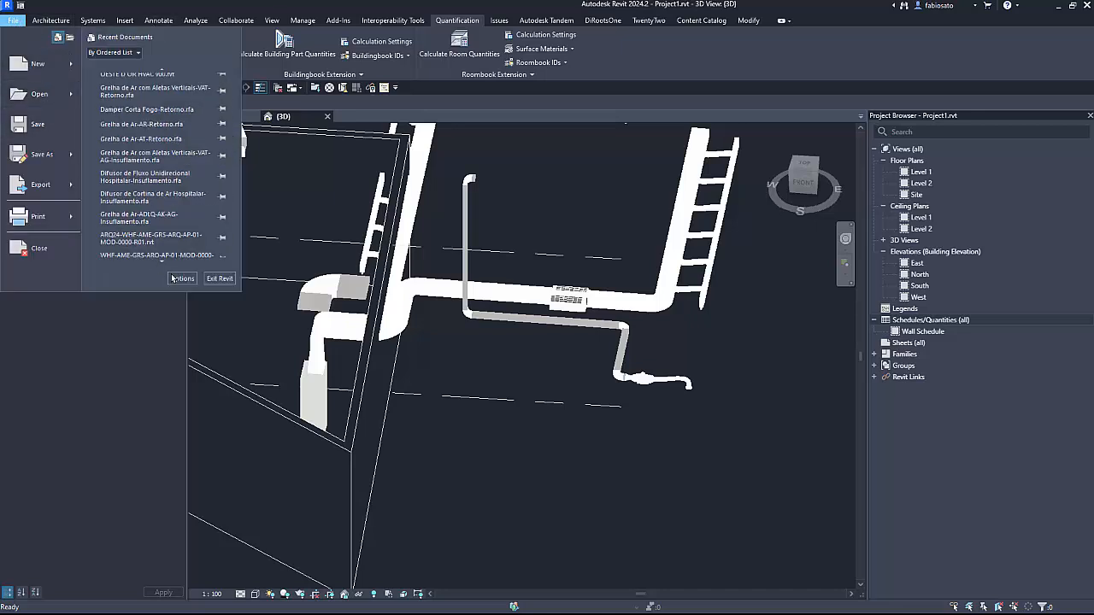
pyautogui.click(214, 22)
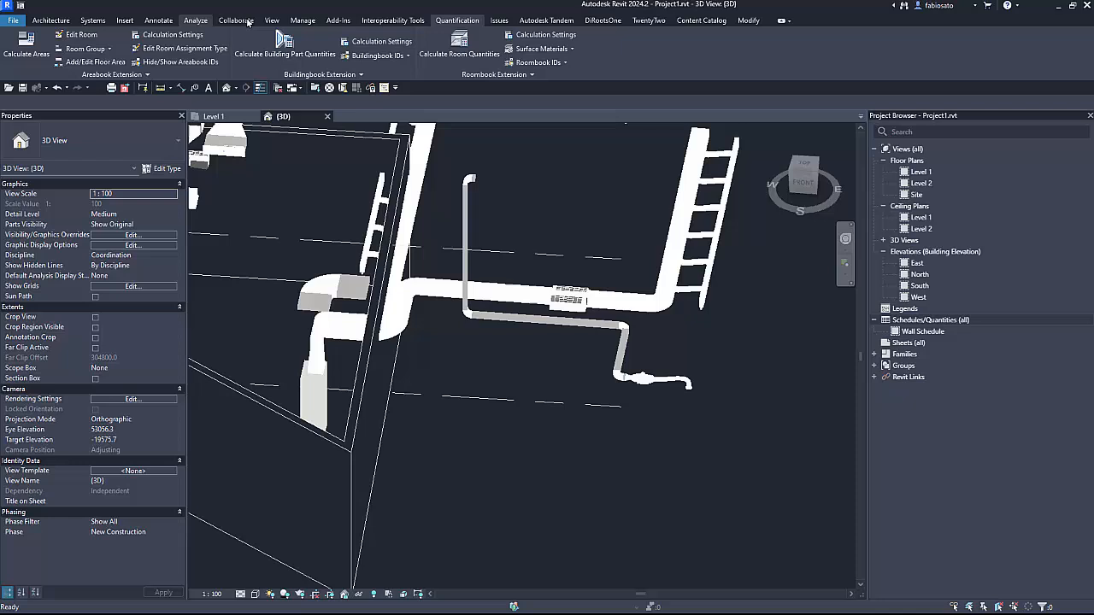
# Step: Examine the status, saved path and path type of the linked coordination models in Manage Links, comparing Project1.nwc with the cloud IFC models
pyautogui.click(309, 22)
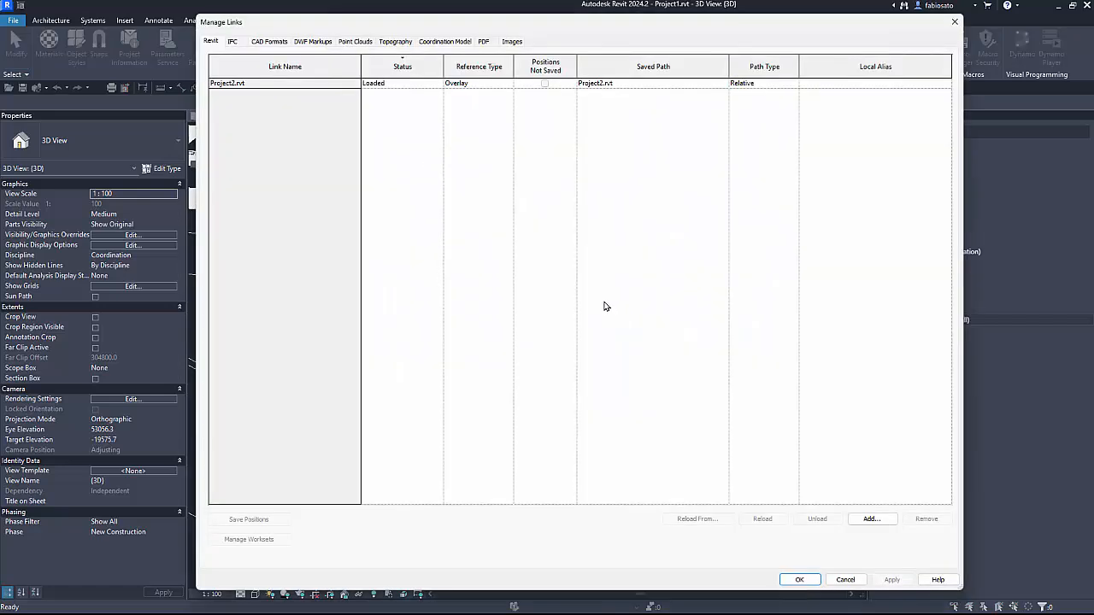
pyautogui.click(365, 43)
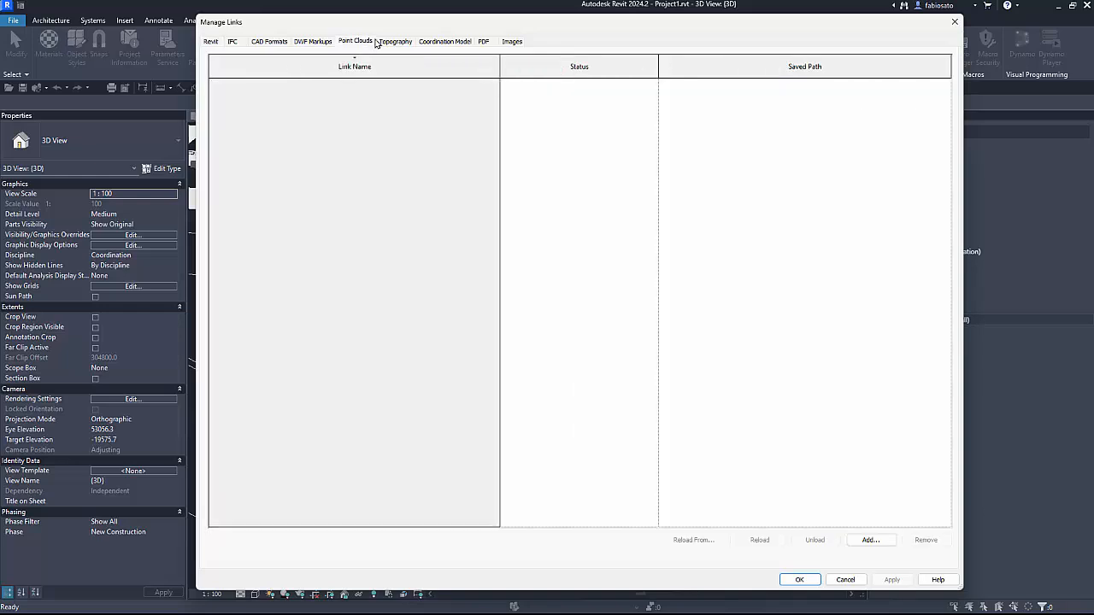
pyautogui.click(448, 41)
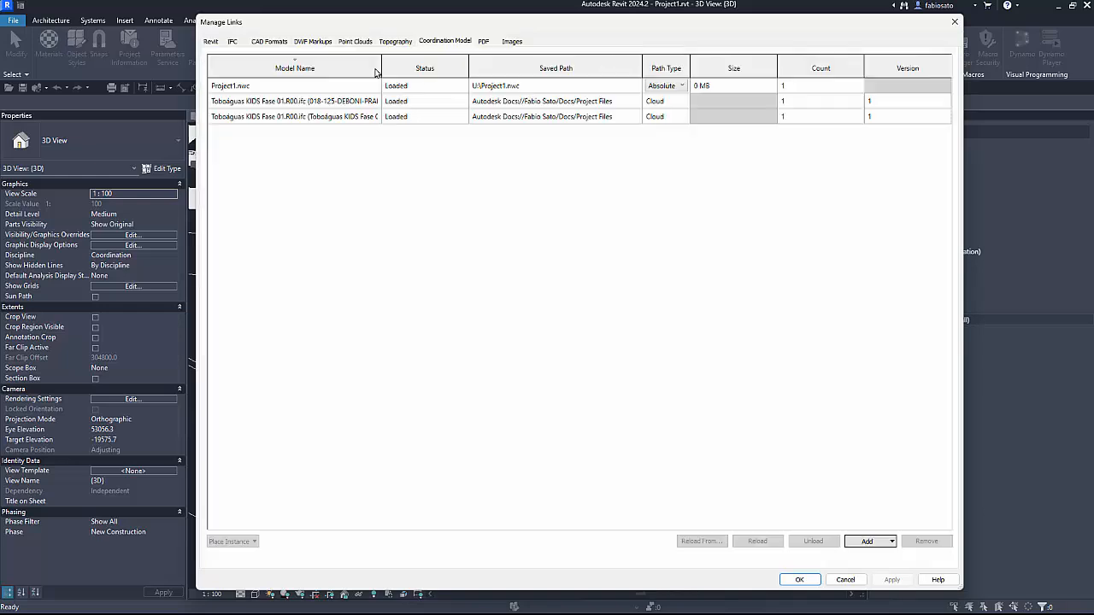
pyautogui.click(290, 89)
pyautogui.click(301, 101)
pyautogui.click(318, 116)
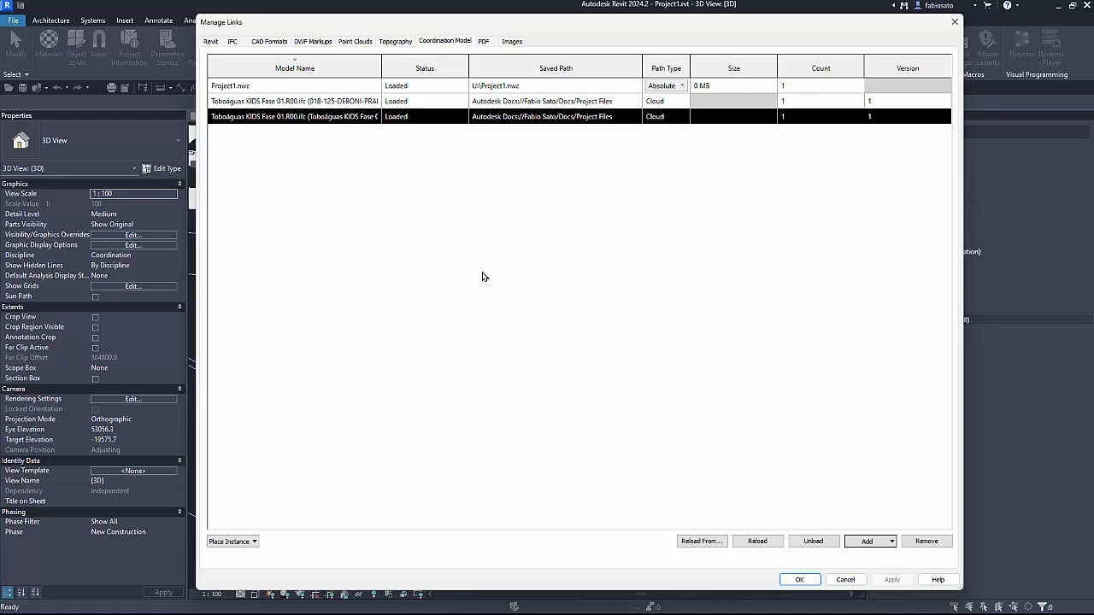
pyautogui.click(352, 90)
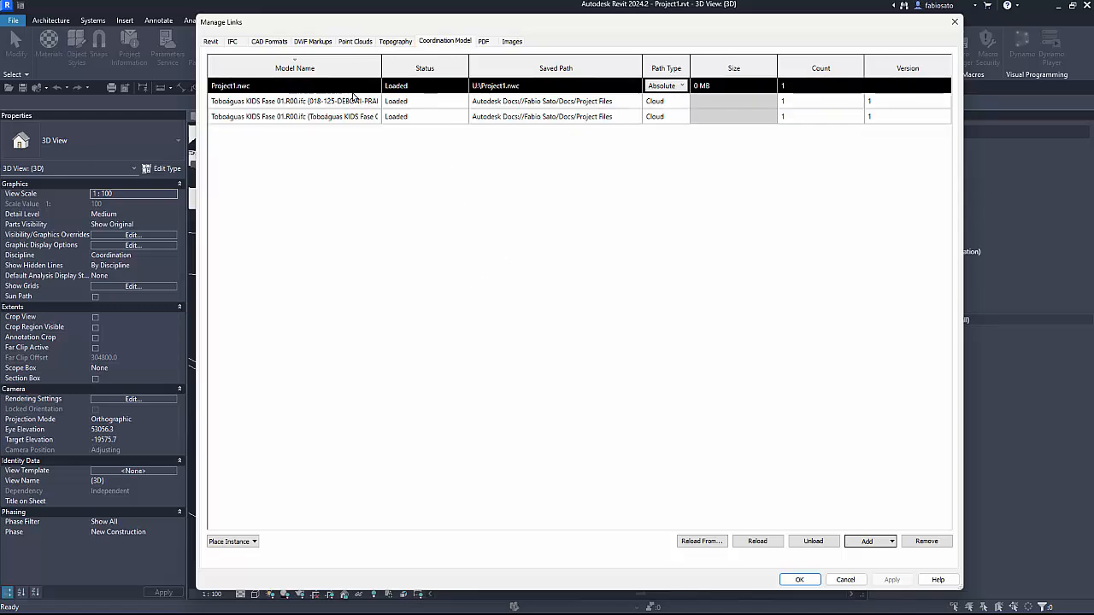
pyautogui.click(365, 103)
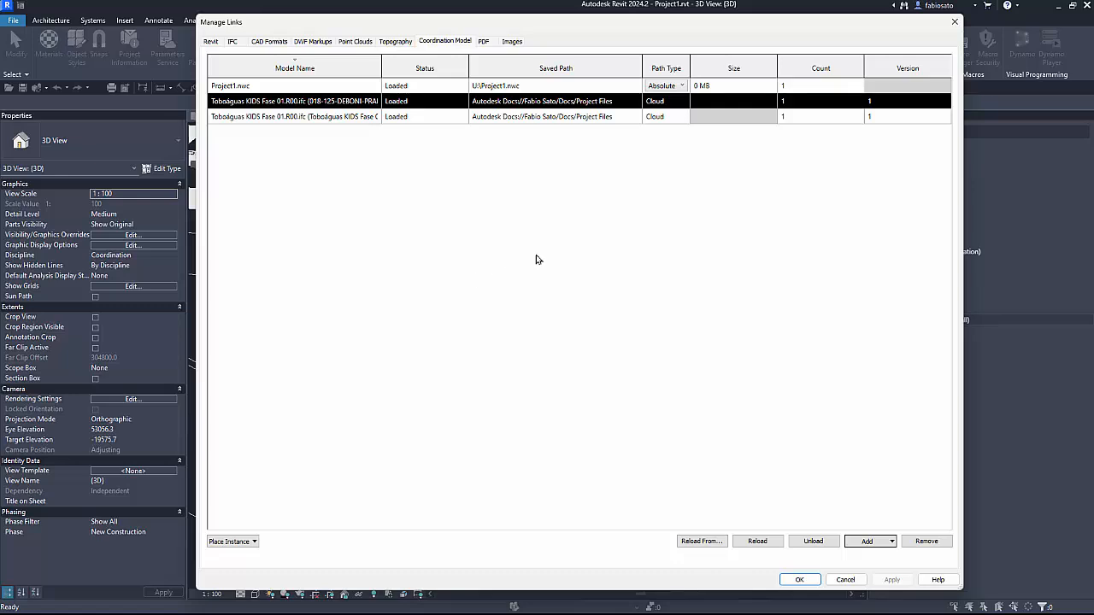
pyautogui.click(952, 26)
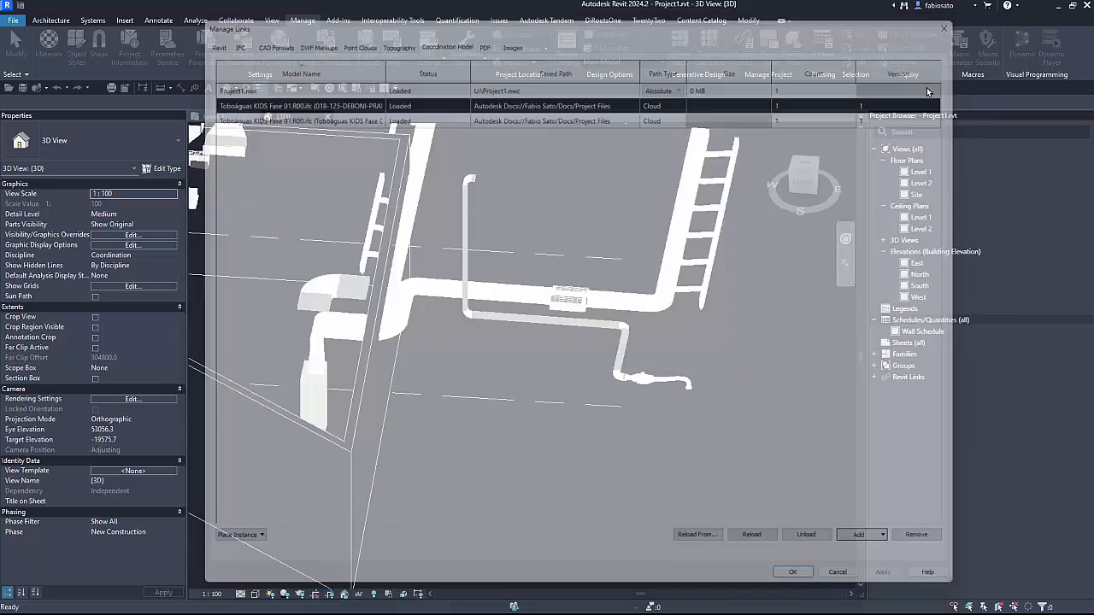
pyautogui.click(1086, 7)
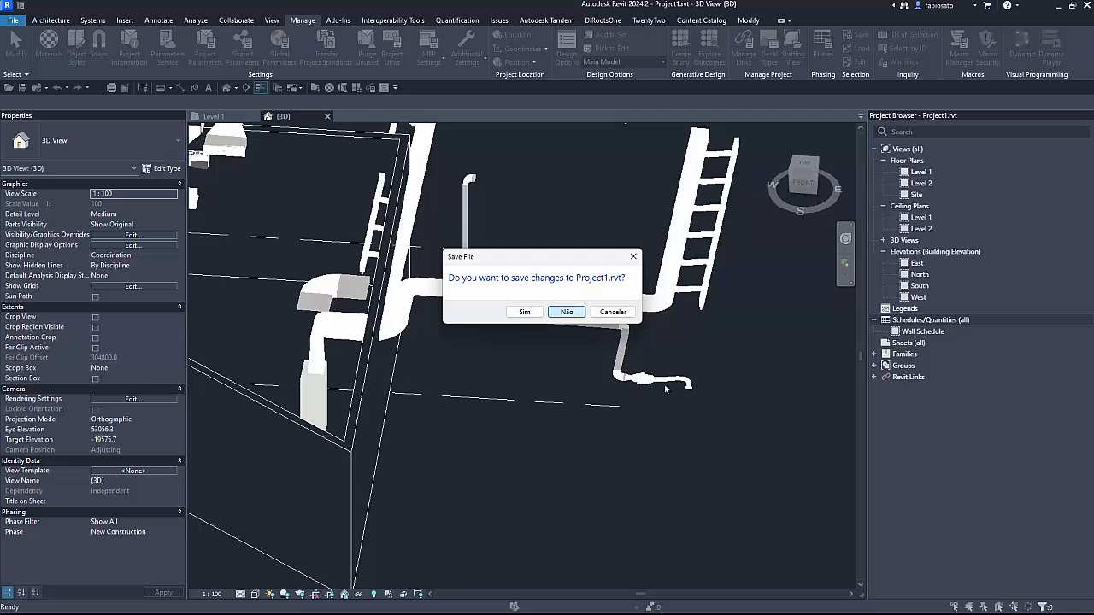
pyautogui.click(611, 313)
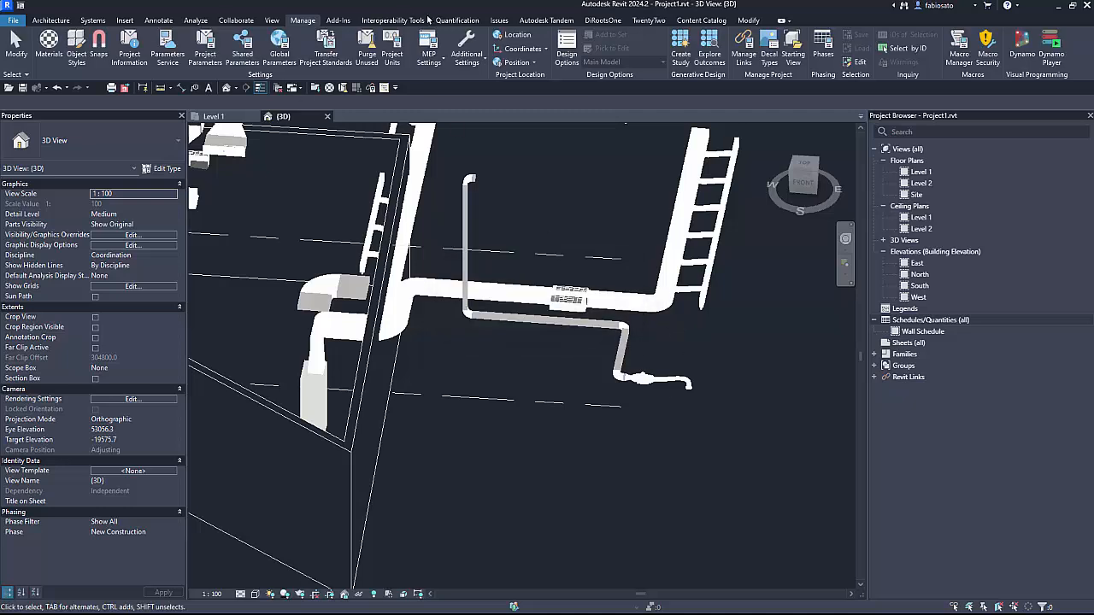
pyautogui.click(276, 21)
pyautogui.click(485, 65)
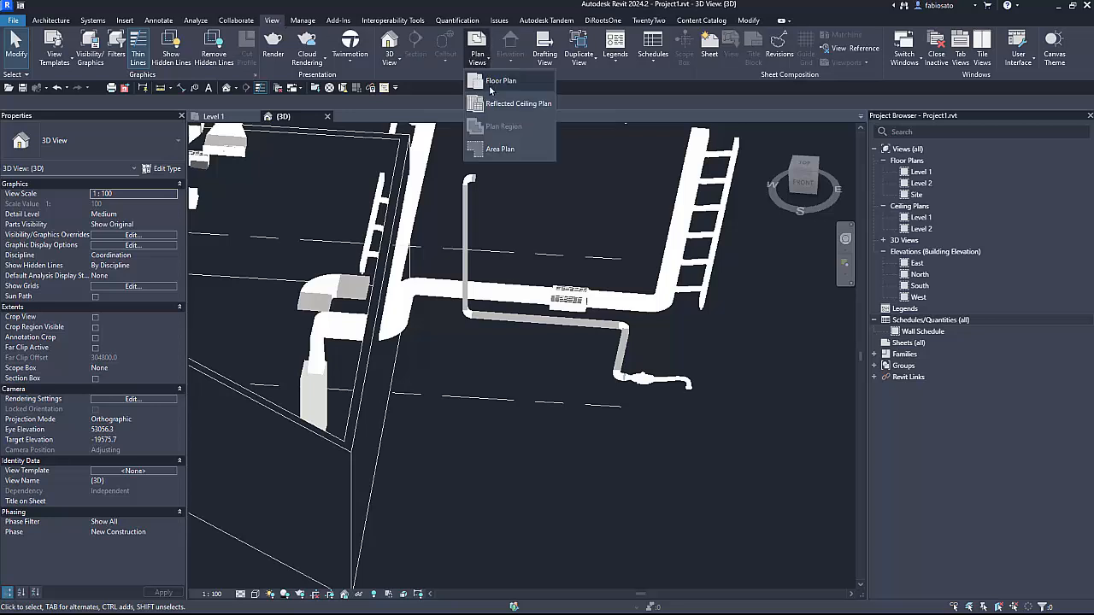
pyautogui.click(503, 80)
pyautogui.click(615, 182)
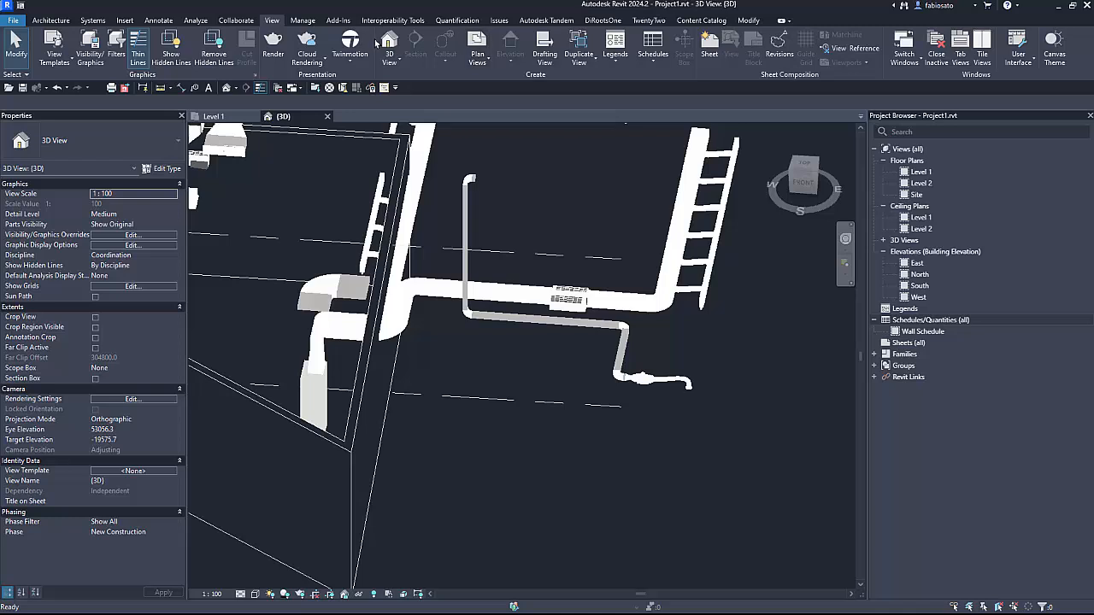
# Step: Create a new building component schedule for the RVT Links category, filtering the category list by RVT
pyautogui.click(654, 61)
pyautogui.click(658, 80)
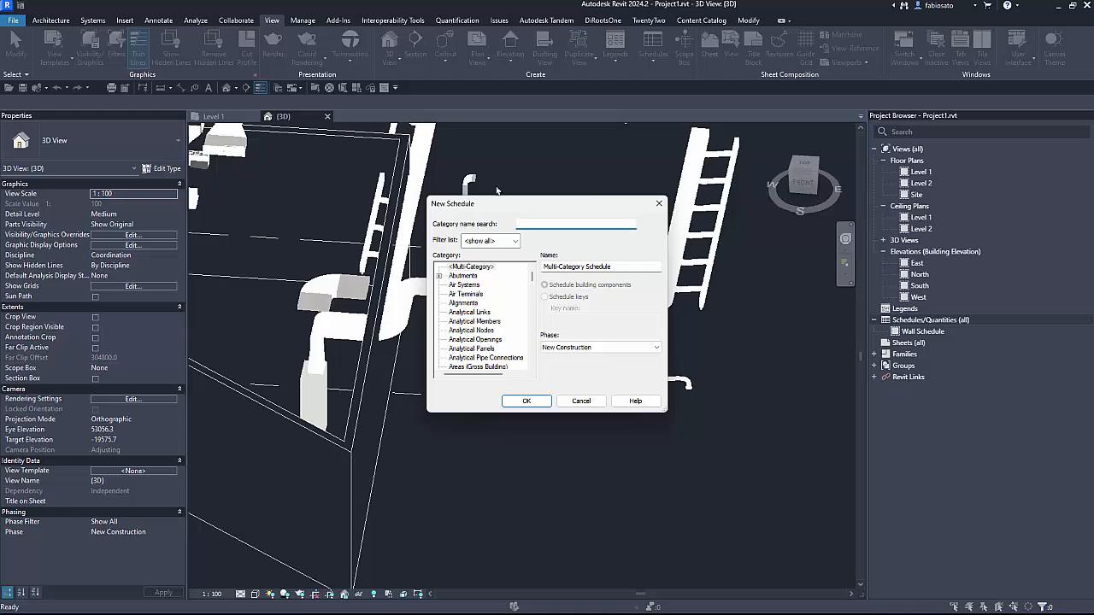
pyautogui.write('RVT')
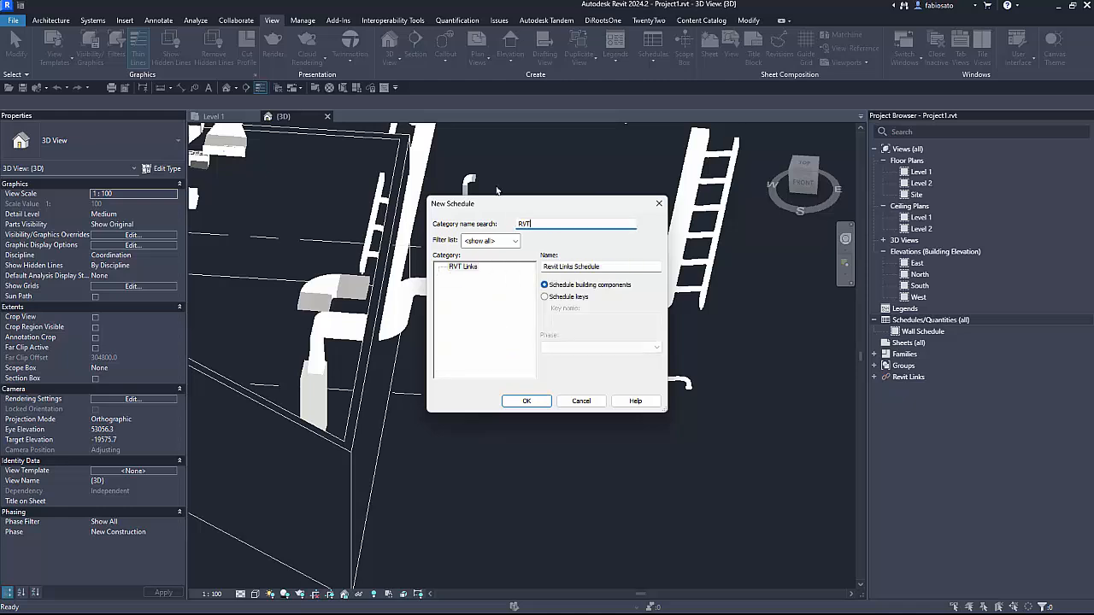
pyautogui.click(462, 267)
pyautogui.click(527, 401)
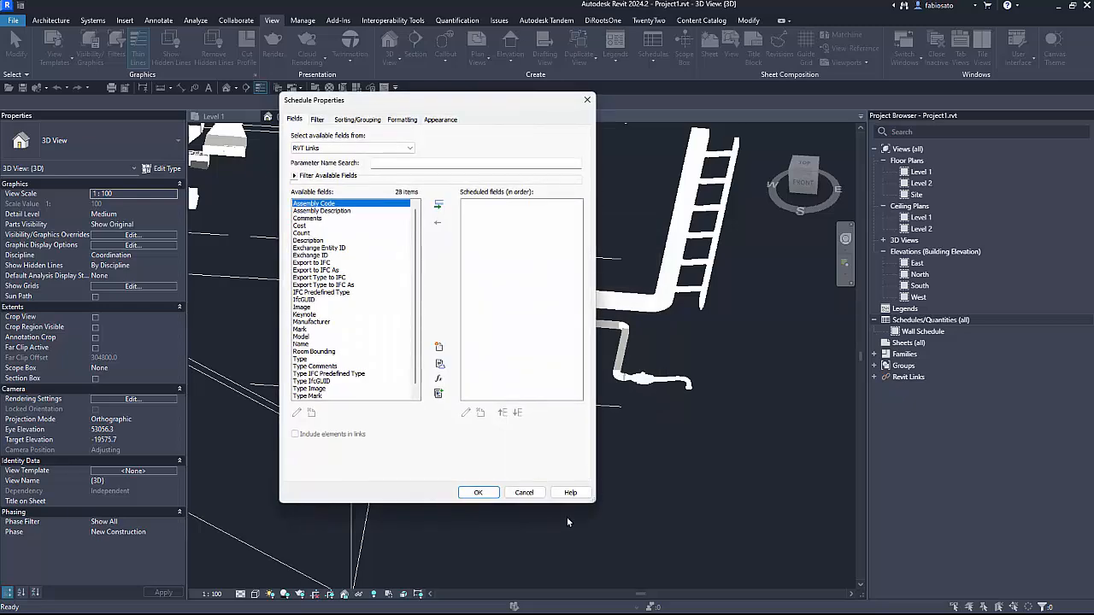
# Step: Add the Count and Name fields to the Revit Links Schedule and widen its Name column
pyautogui.click(301, 233)
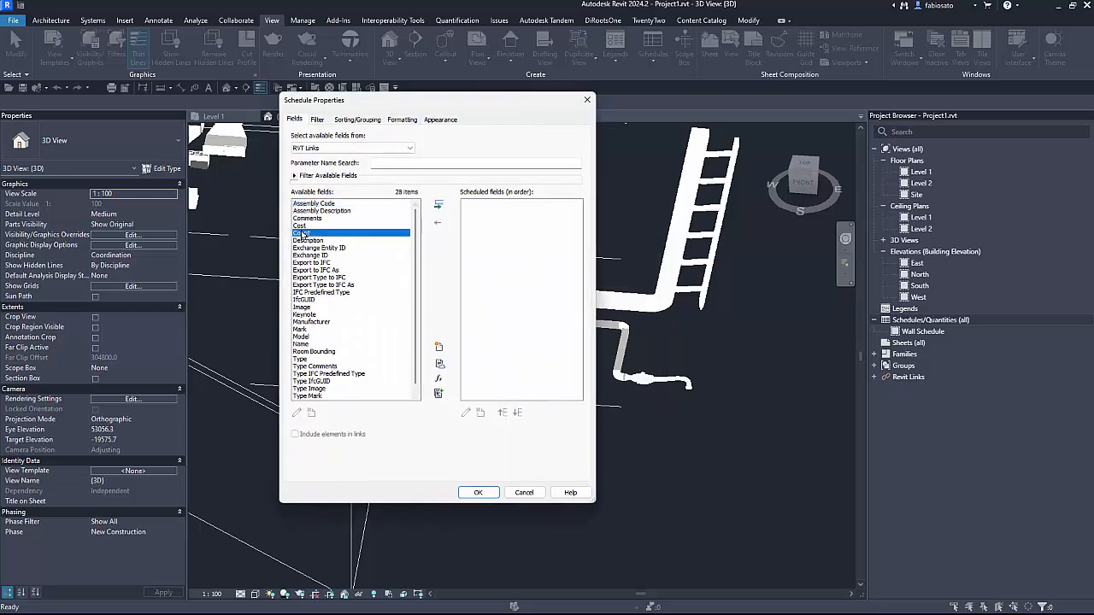
pyautogui.doubleClick(301, 234)
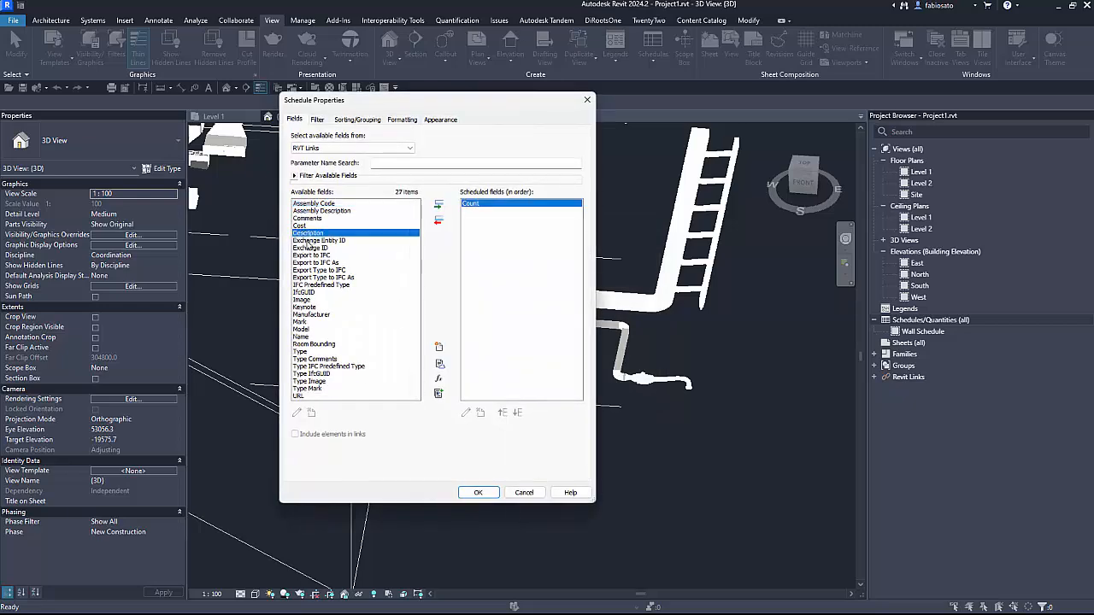
pyautogui.doubleClick(310, 338)
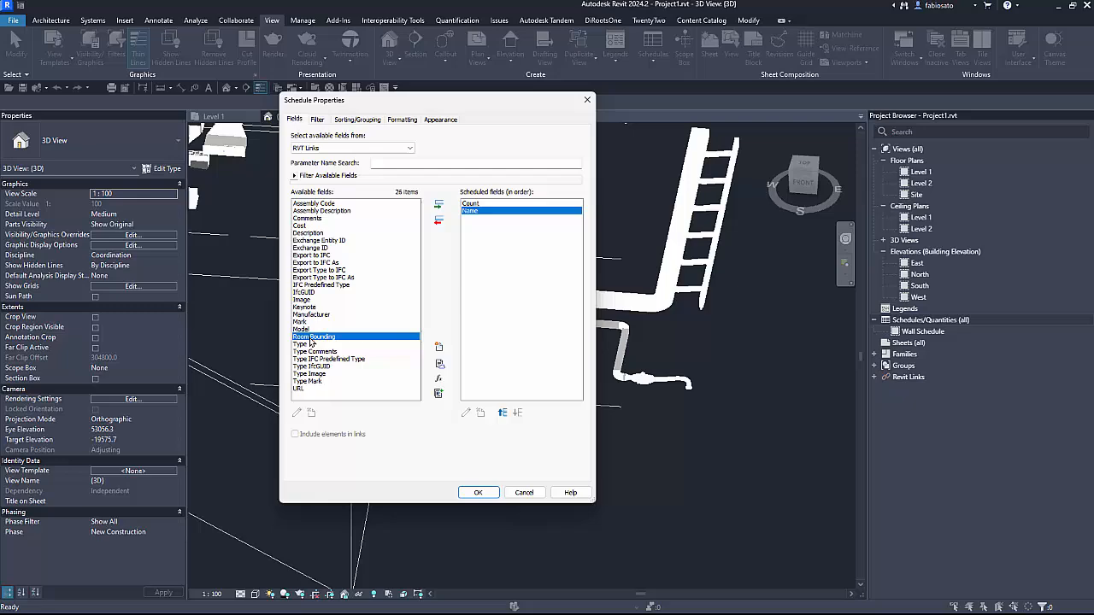
pyautogui.click(479, 492)
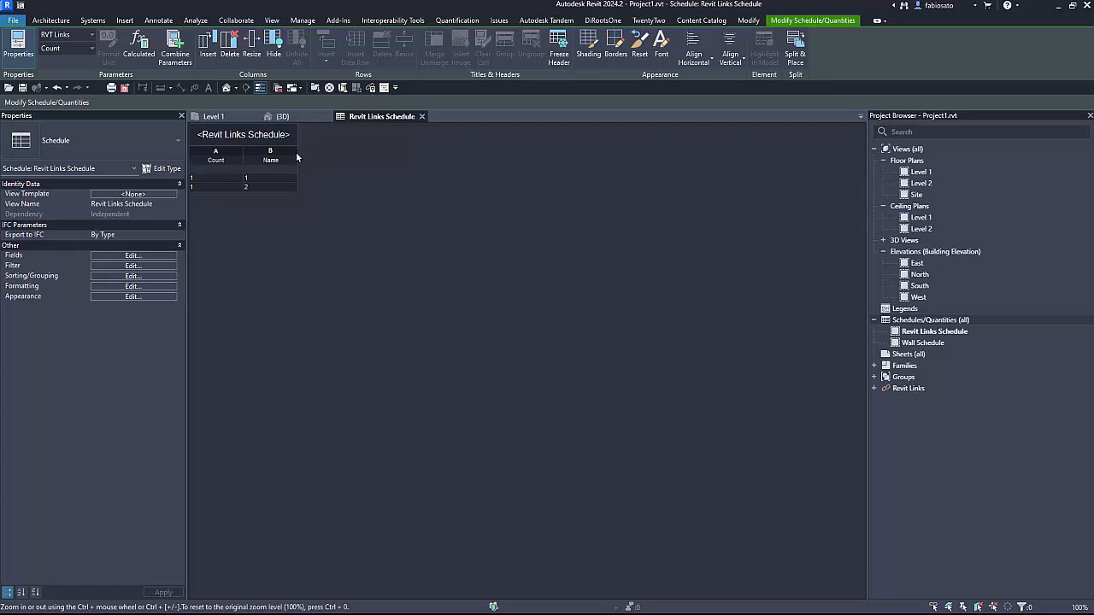
pyautogui.moveTo(298, 159); pyautogui.dragTo(412, 159)
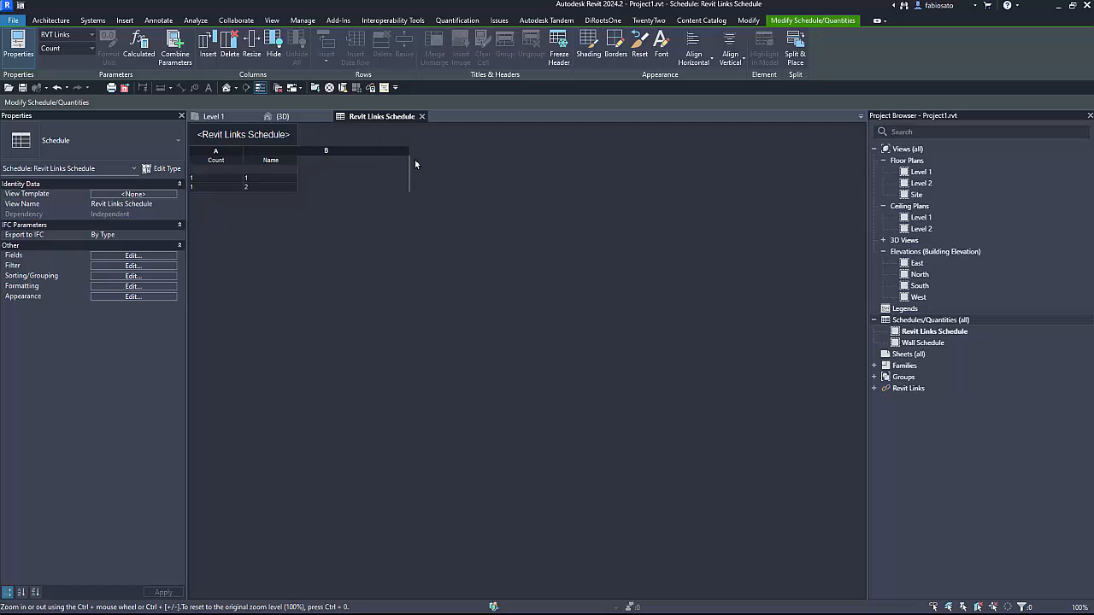
# Step: Add the Description field to the Revit Links Schedule, check the available Project Information fields, and narrow the Name column
pyautogui.click(151, 257)
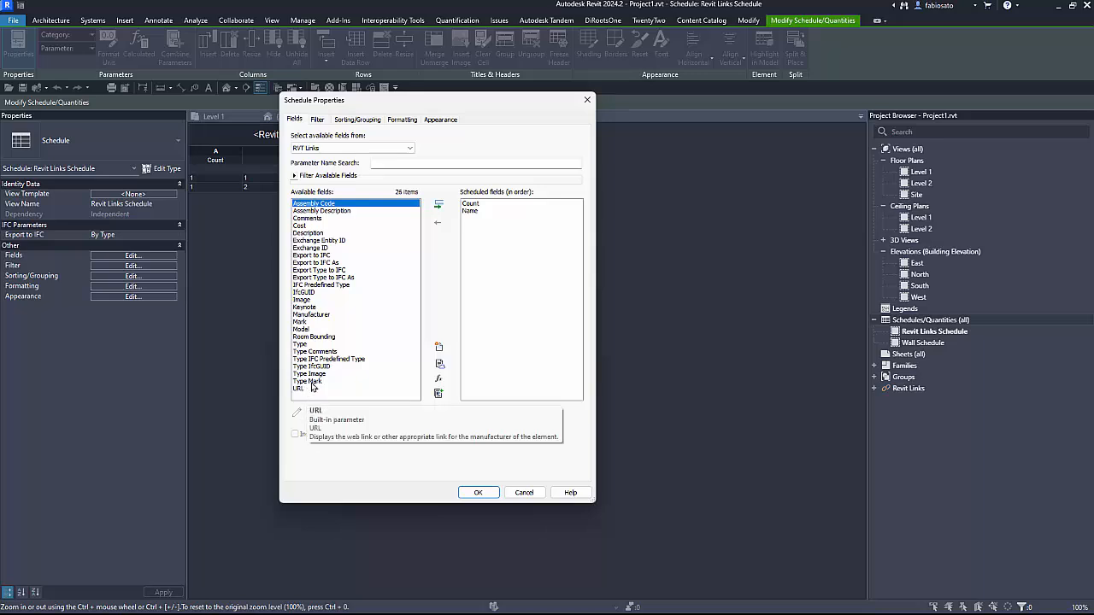
pyautogui.doubleClick(308, 234)
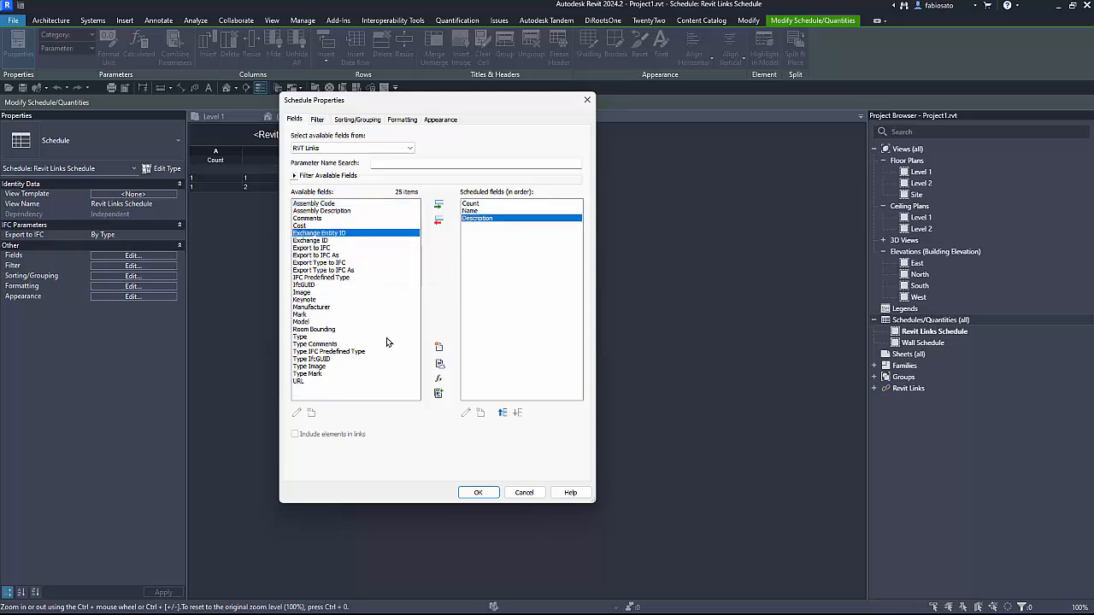
pyautogui.click(333, 149)
pyautogui.click(329, 166)
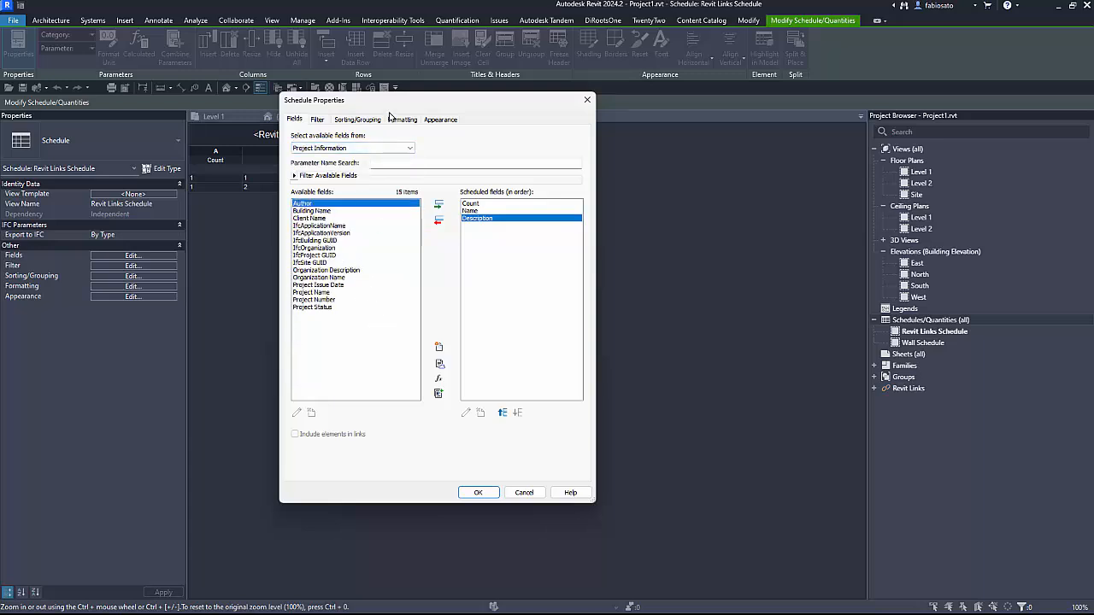
pyautogui.click(354, 148)
pyautogui.click(347, 157)
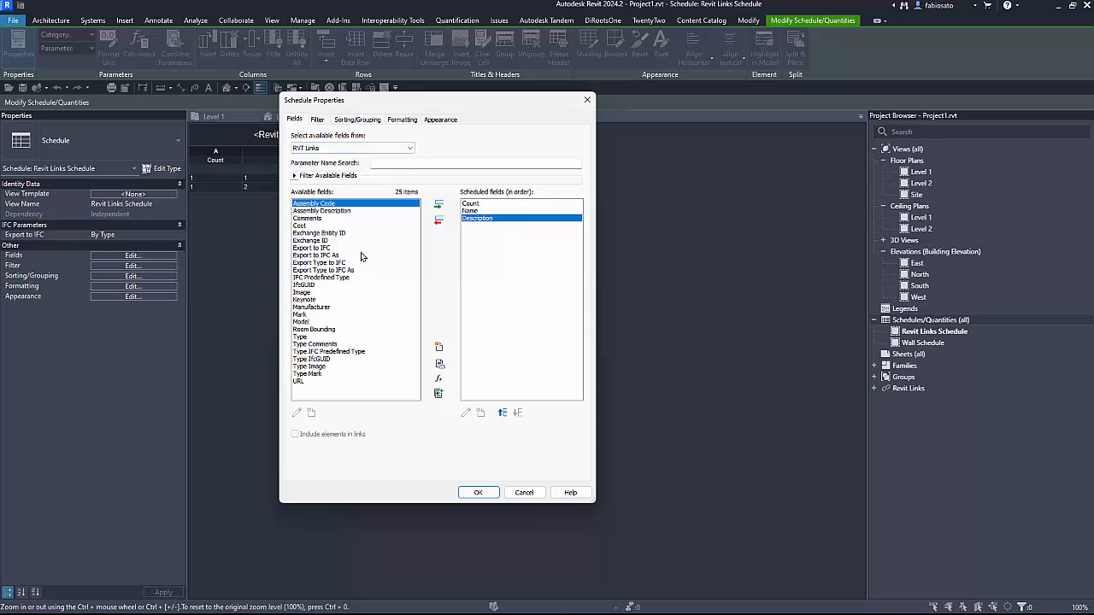
pyautogui.click(479, 496)
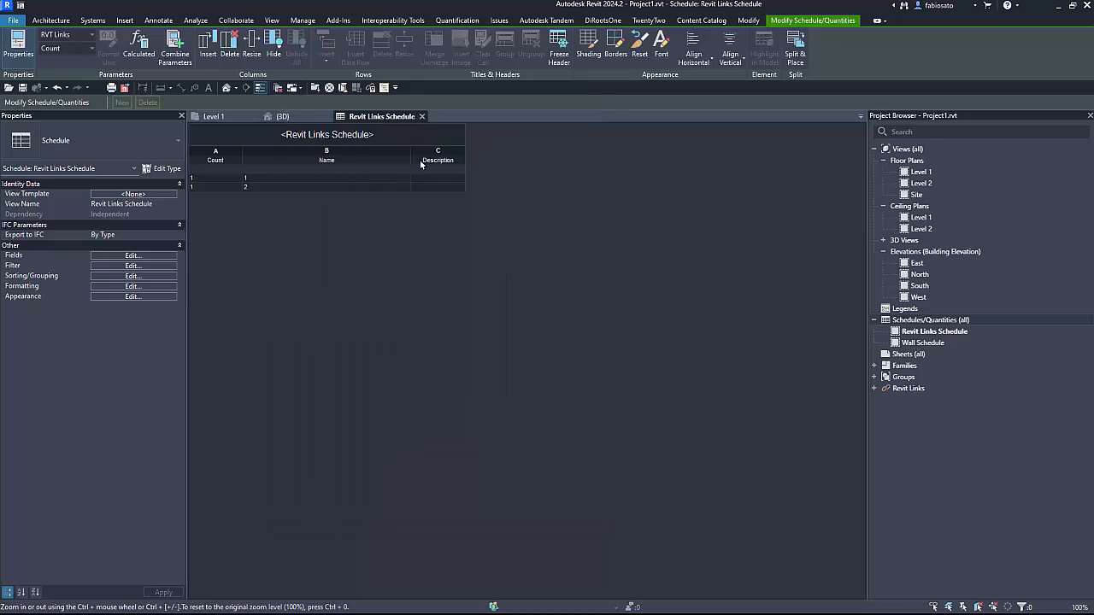
pyautogui.moveTo(412, 163); pyautogui.dragTo(342, 162)
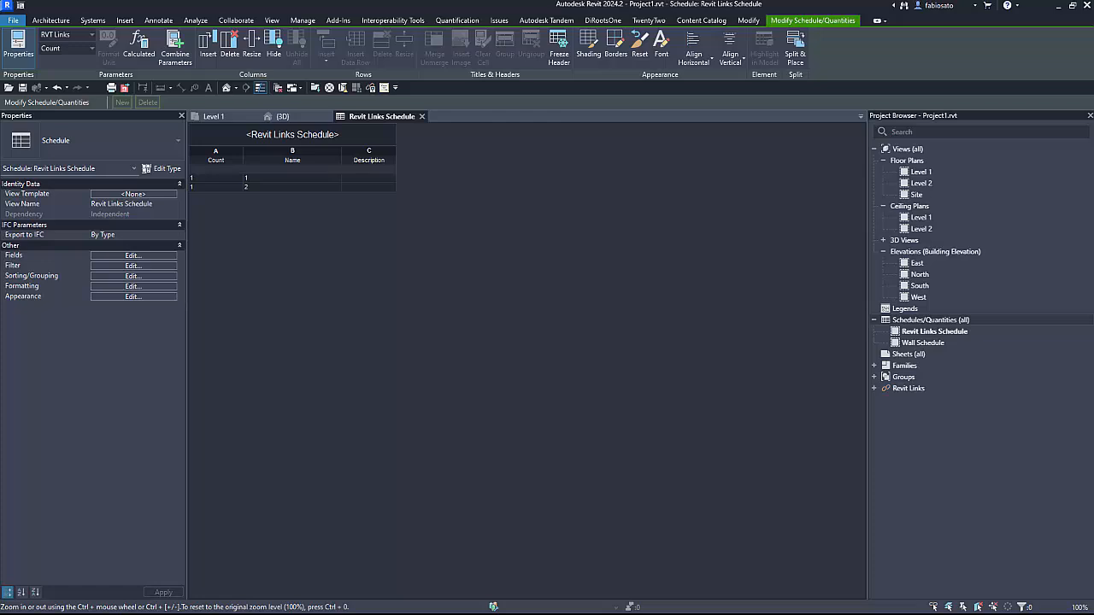
# Step: Close Project1.rvt and Revit without saving the changes
pyautogui.click(1086, 7)
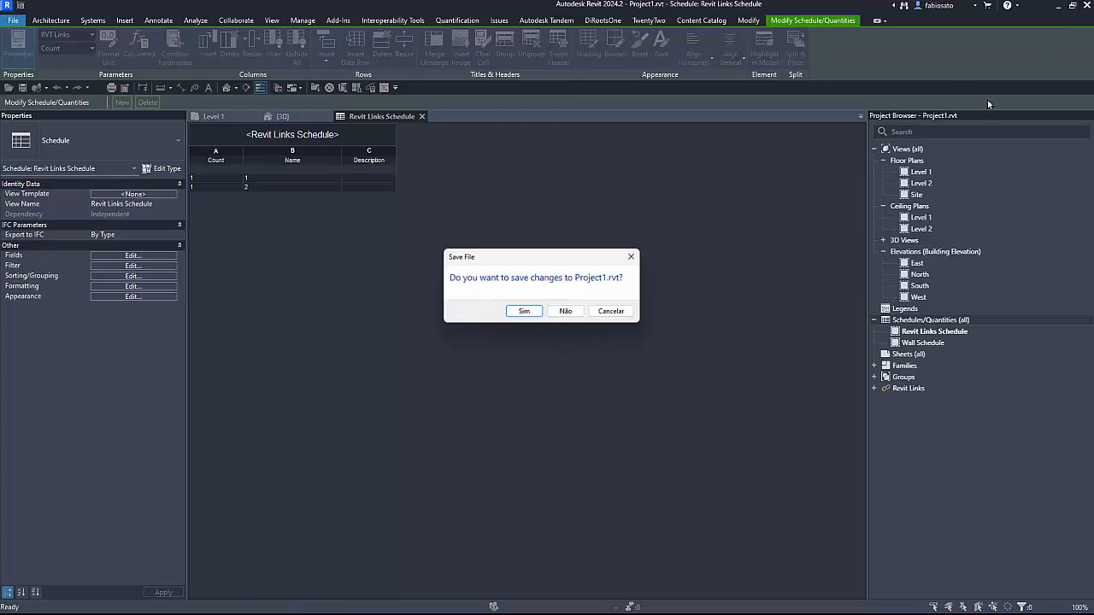
pyautogui.click(567, 312)
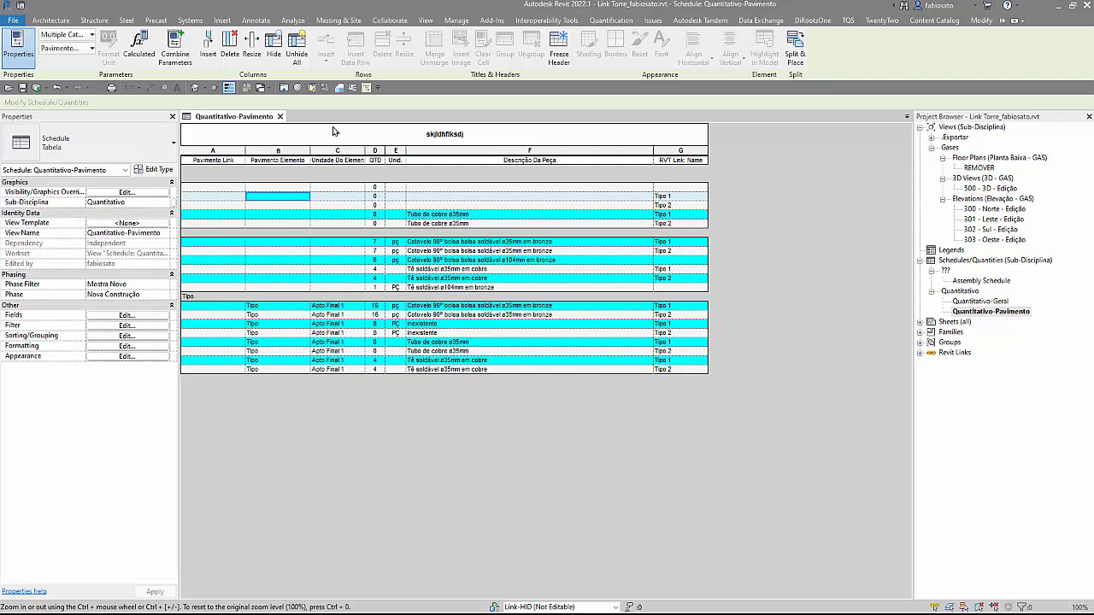
# Step: Check the Pavimento Link column in Quantitativo-Pavimento and examine the Tipo 1 link's parameters in the 500 - 3D - Edição view
pyautogui.click(213, 162)
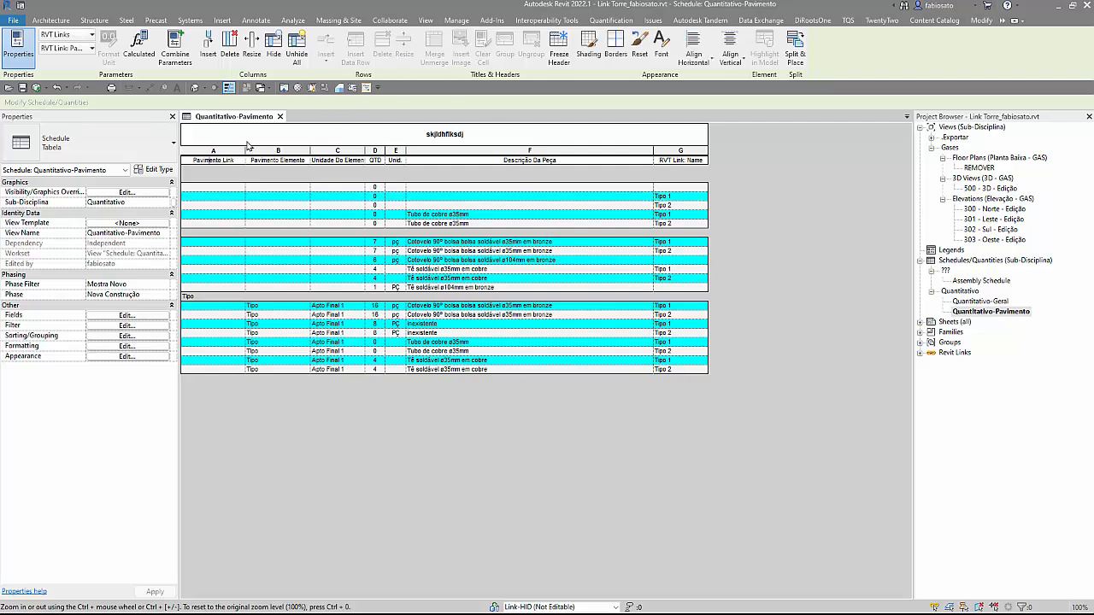
pyautogui.doubleClick(980, 167)
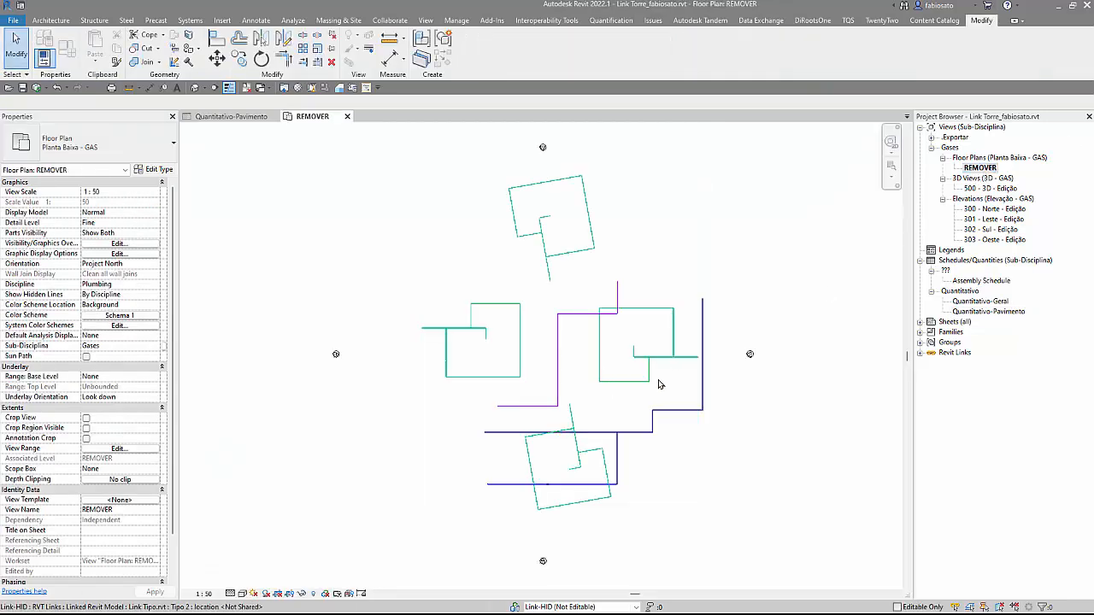
pyautogui.doubleClick(989, 188)
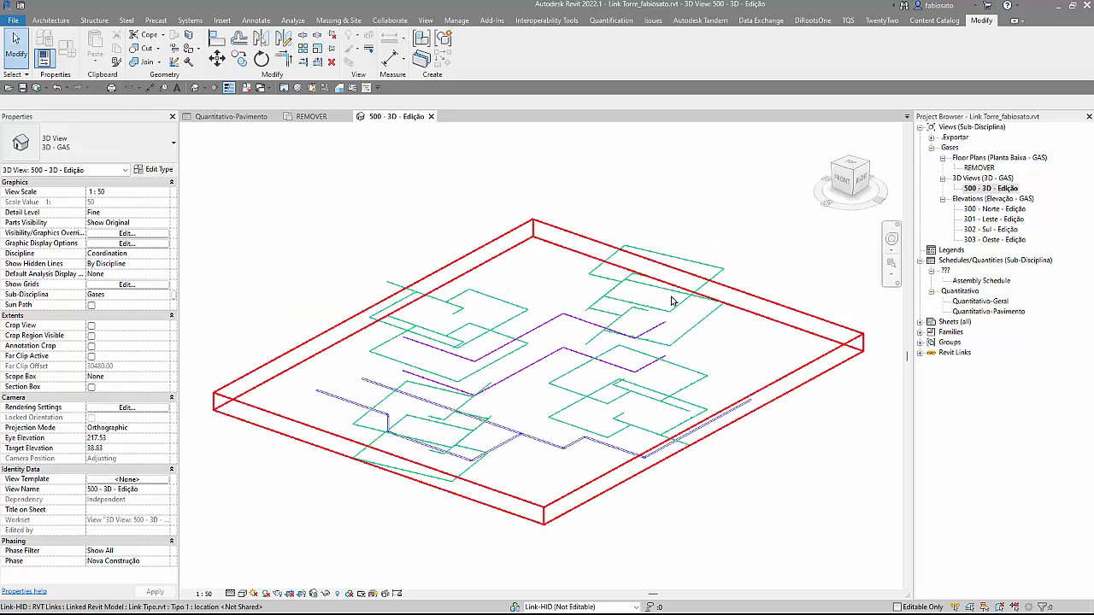
pyautogui.click(672, 303)
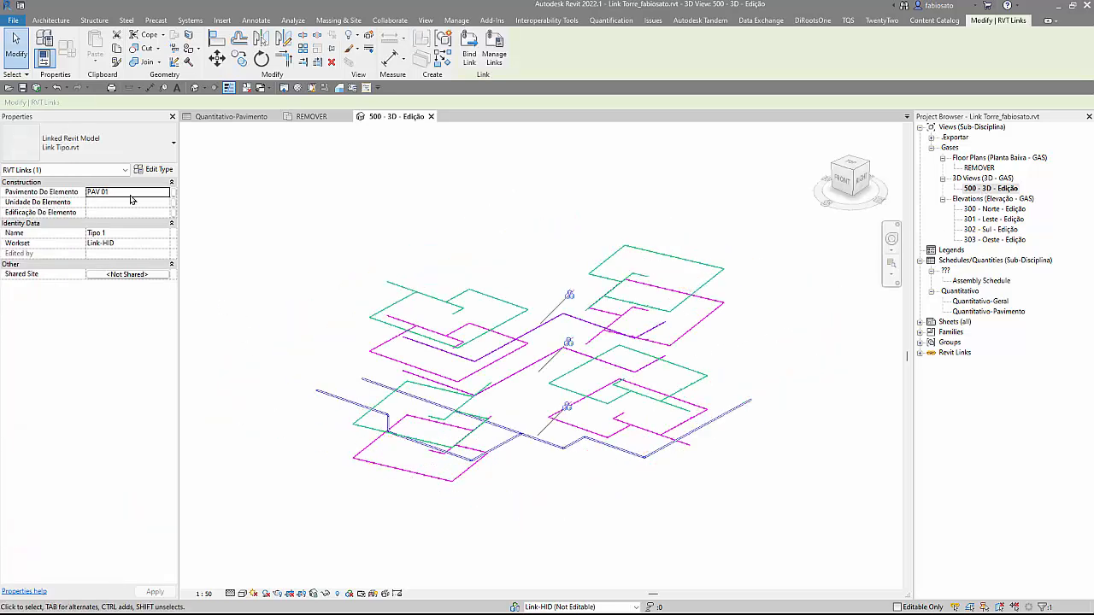
# Step: Examine the Tipo 2 link's parameters in the 3D view and compare them with the Pavimento Link column in Quantitativo-Pavimento
pyautogui.click(723, 267)
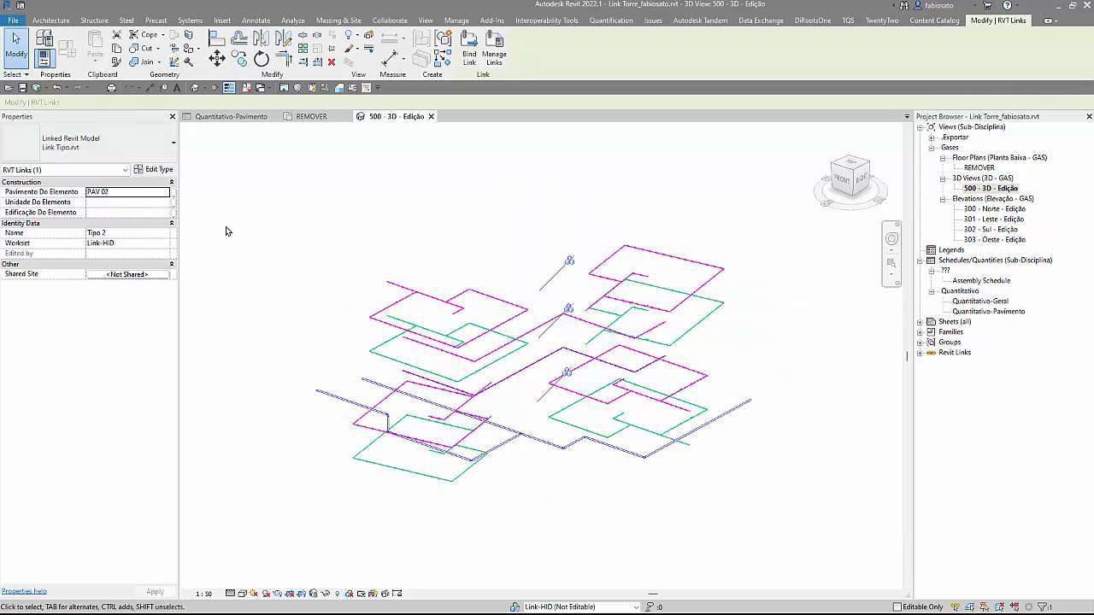
pyautogui.doubleClick(989, 312)
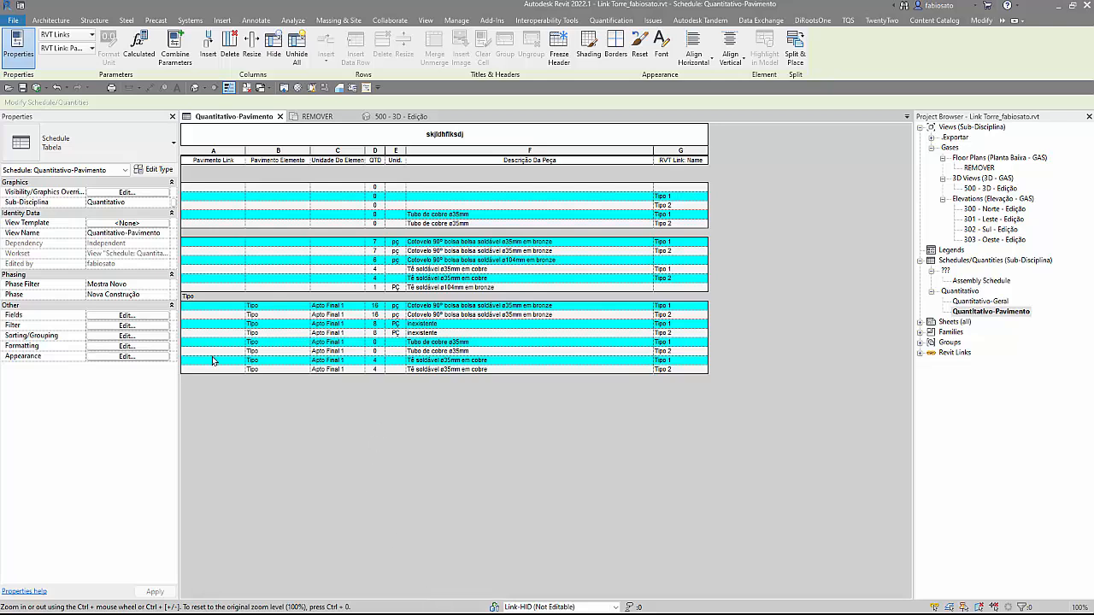
pyautogui.click(213, 151)
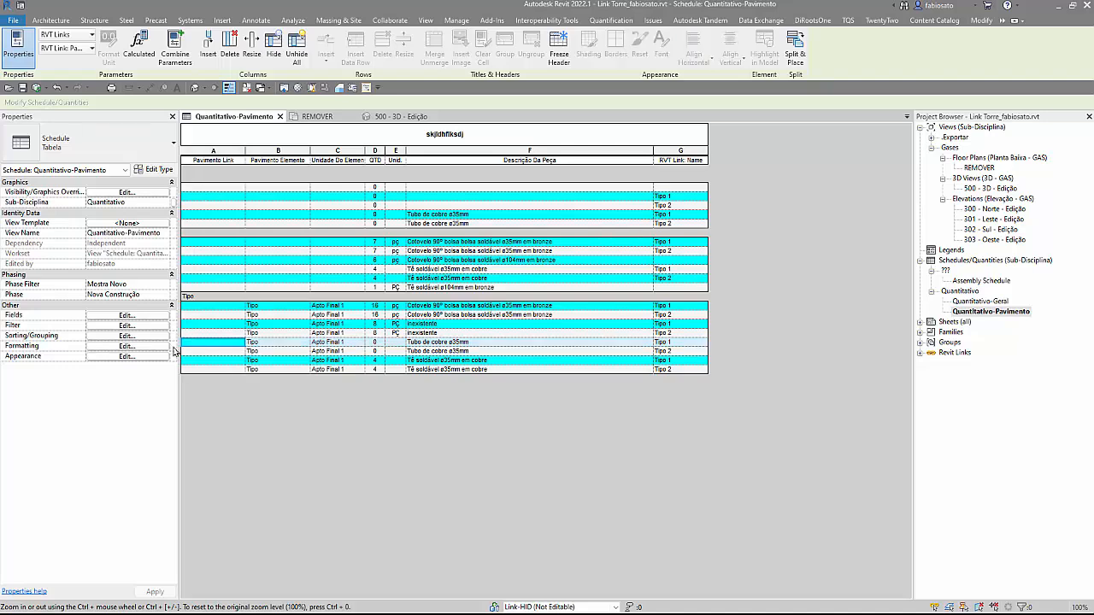
# Step: Check the RVT Link: Pavimento Do Elemento entry in the schedule's fields and inspect the Pavimento Elemento cells of the Tipo group
pyautogui.click(152, 316)
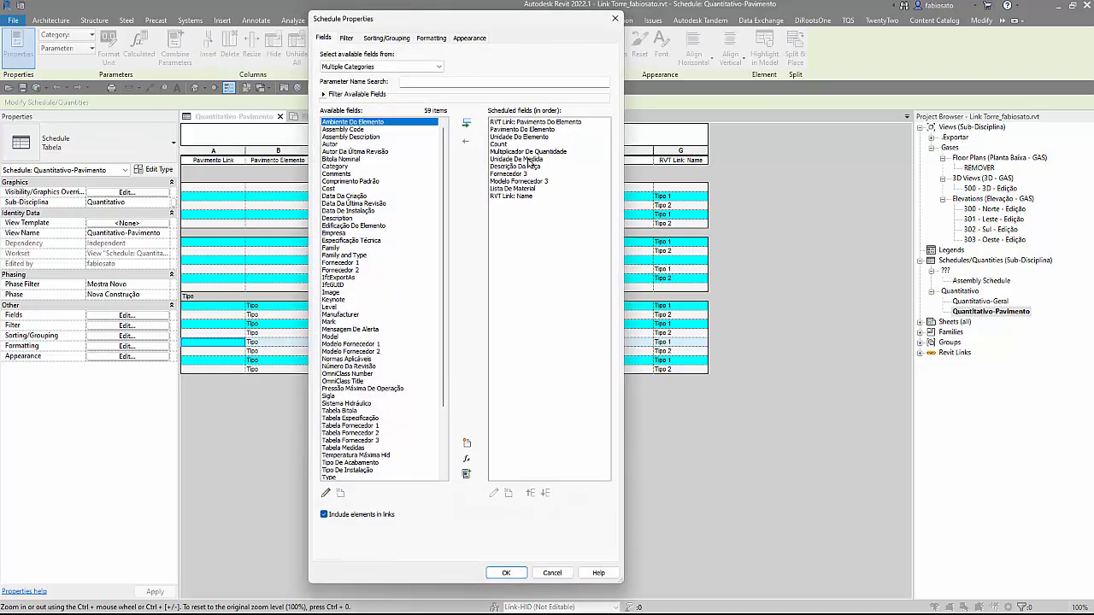
pyautogui.click(536, 124)
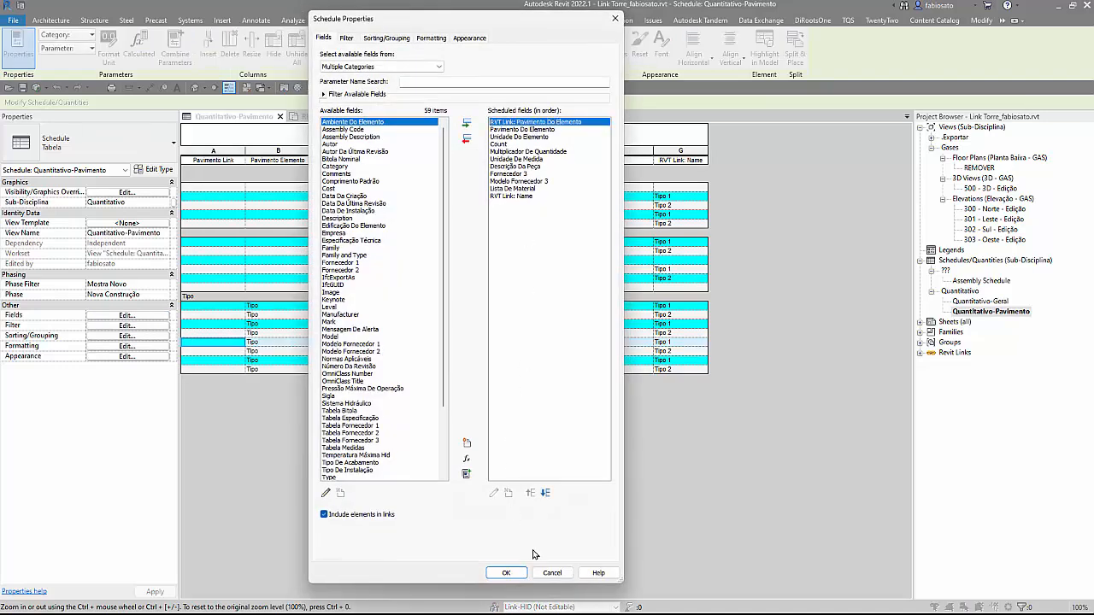
pyautogui.click(506, 573)
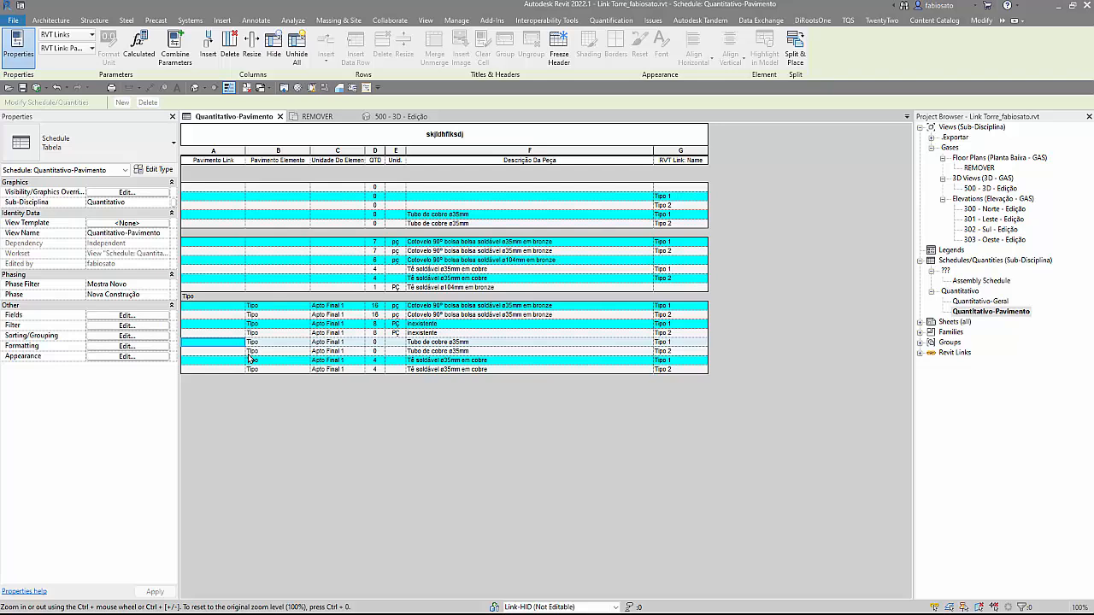
pyautogui.click(282, 324)
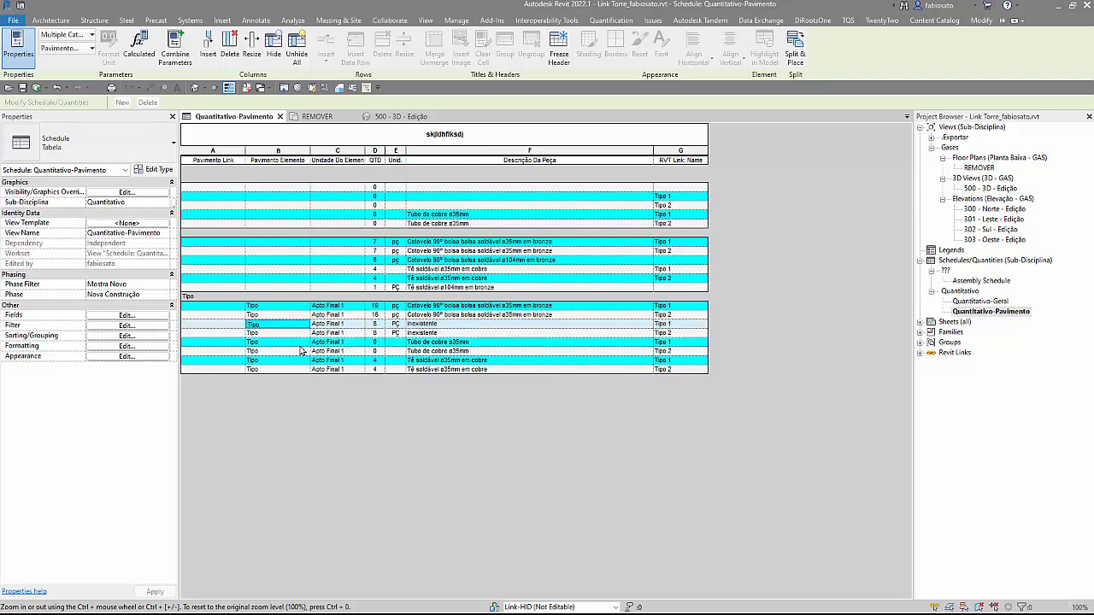
pyautogui.click(303, 342)
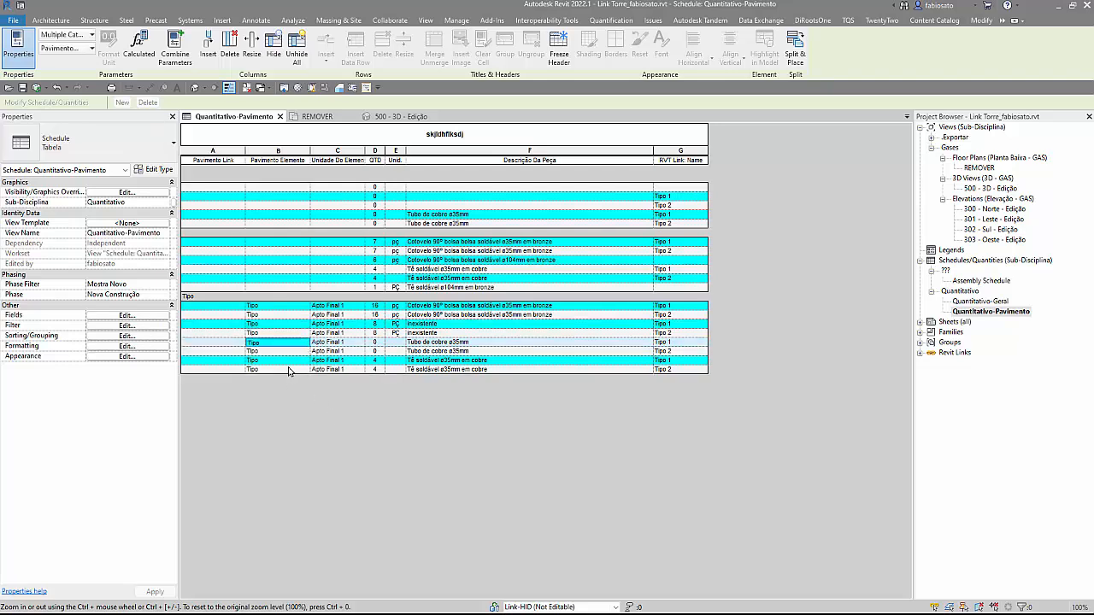
pyautogui.click(290, 361)
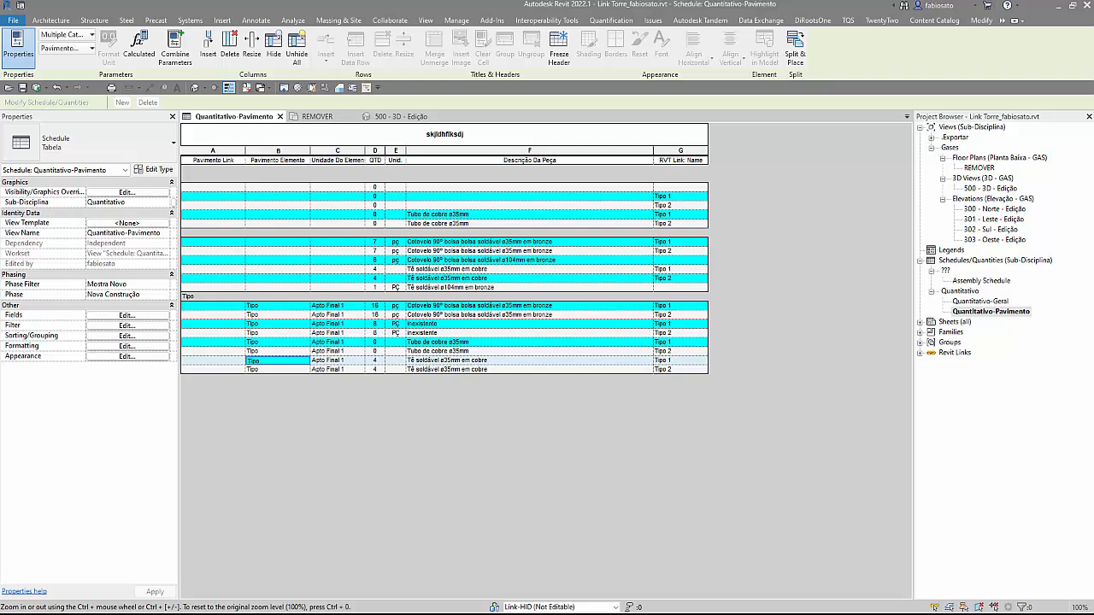
# Step: Switch to the Google Meet call and pin your own video tile for yourself only
pyautogui.hotkey('alt', 'Tab')
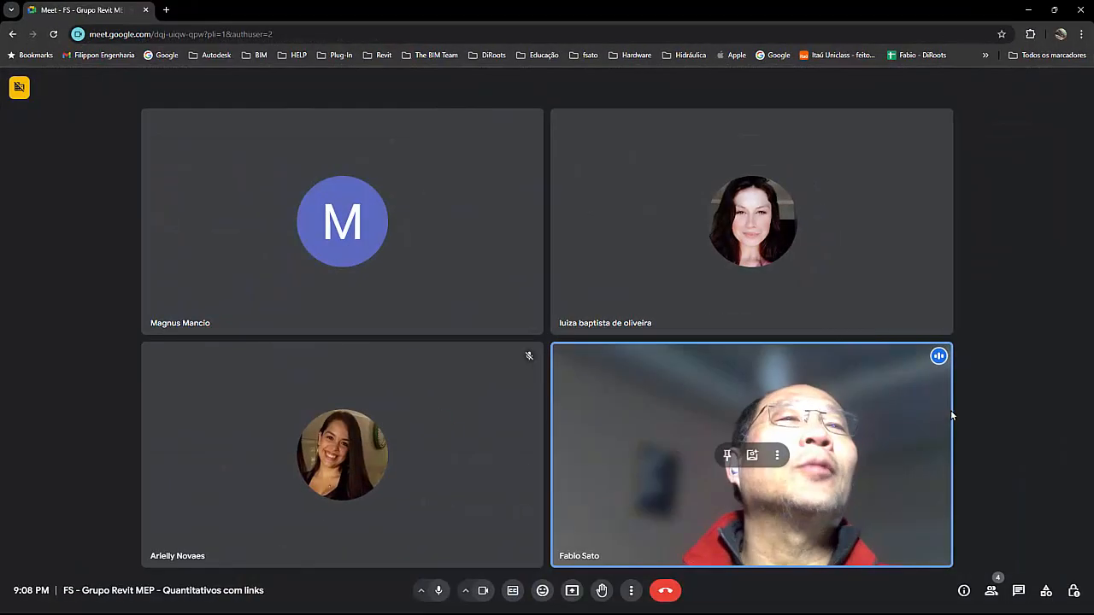
pyautogui.click(727, 455)
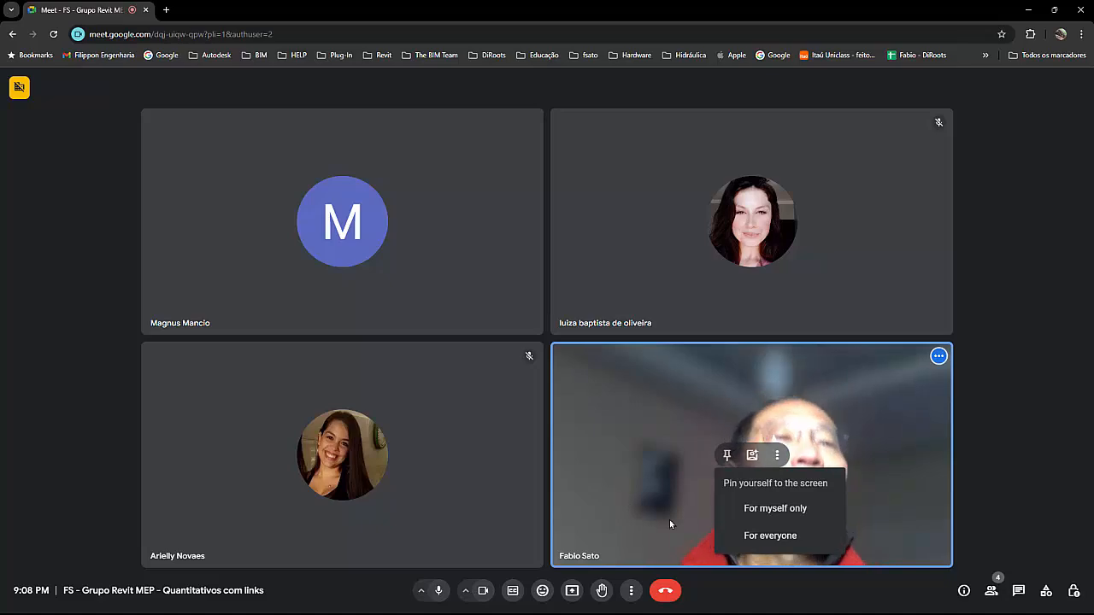
pyautogui.click(770, 510)
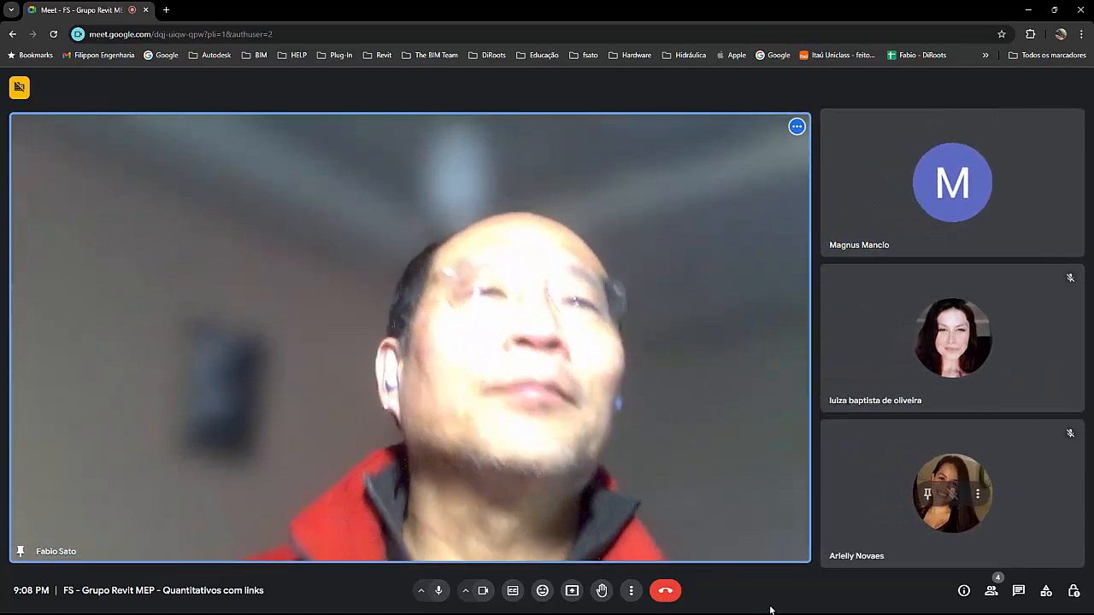